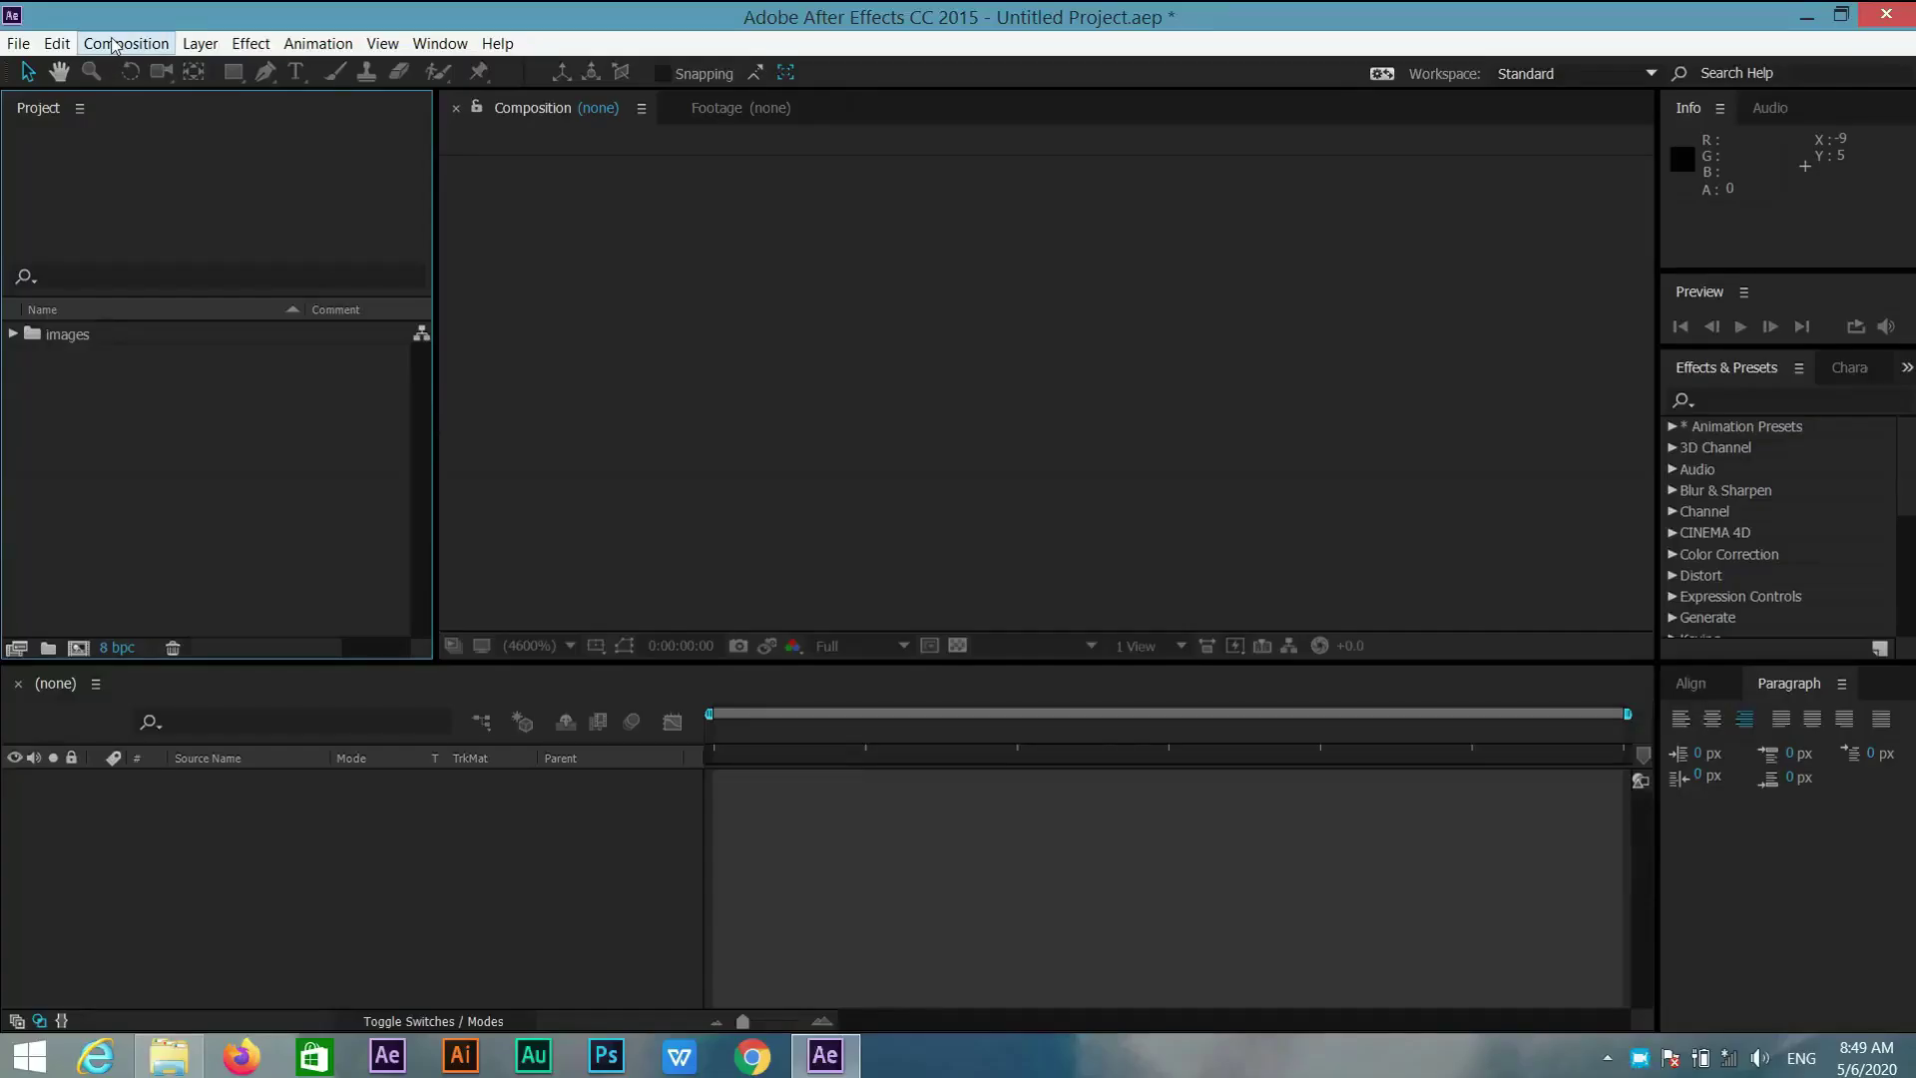
Create a new composition named image 1 at 1000 x 1000 px, 30 fps, with a duration of 0:00:10:00
{"action": "left_click", "coordinate": [190, 71]}
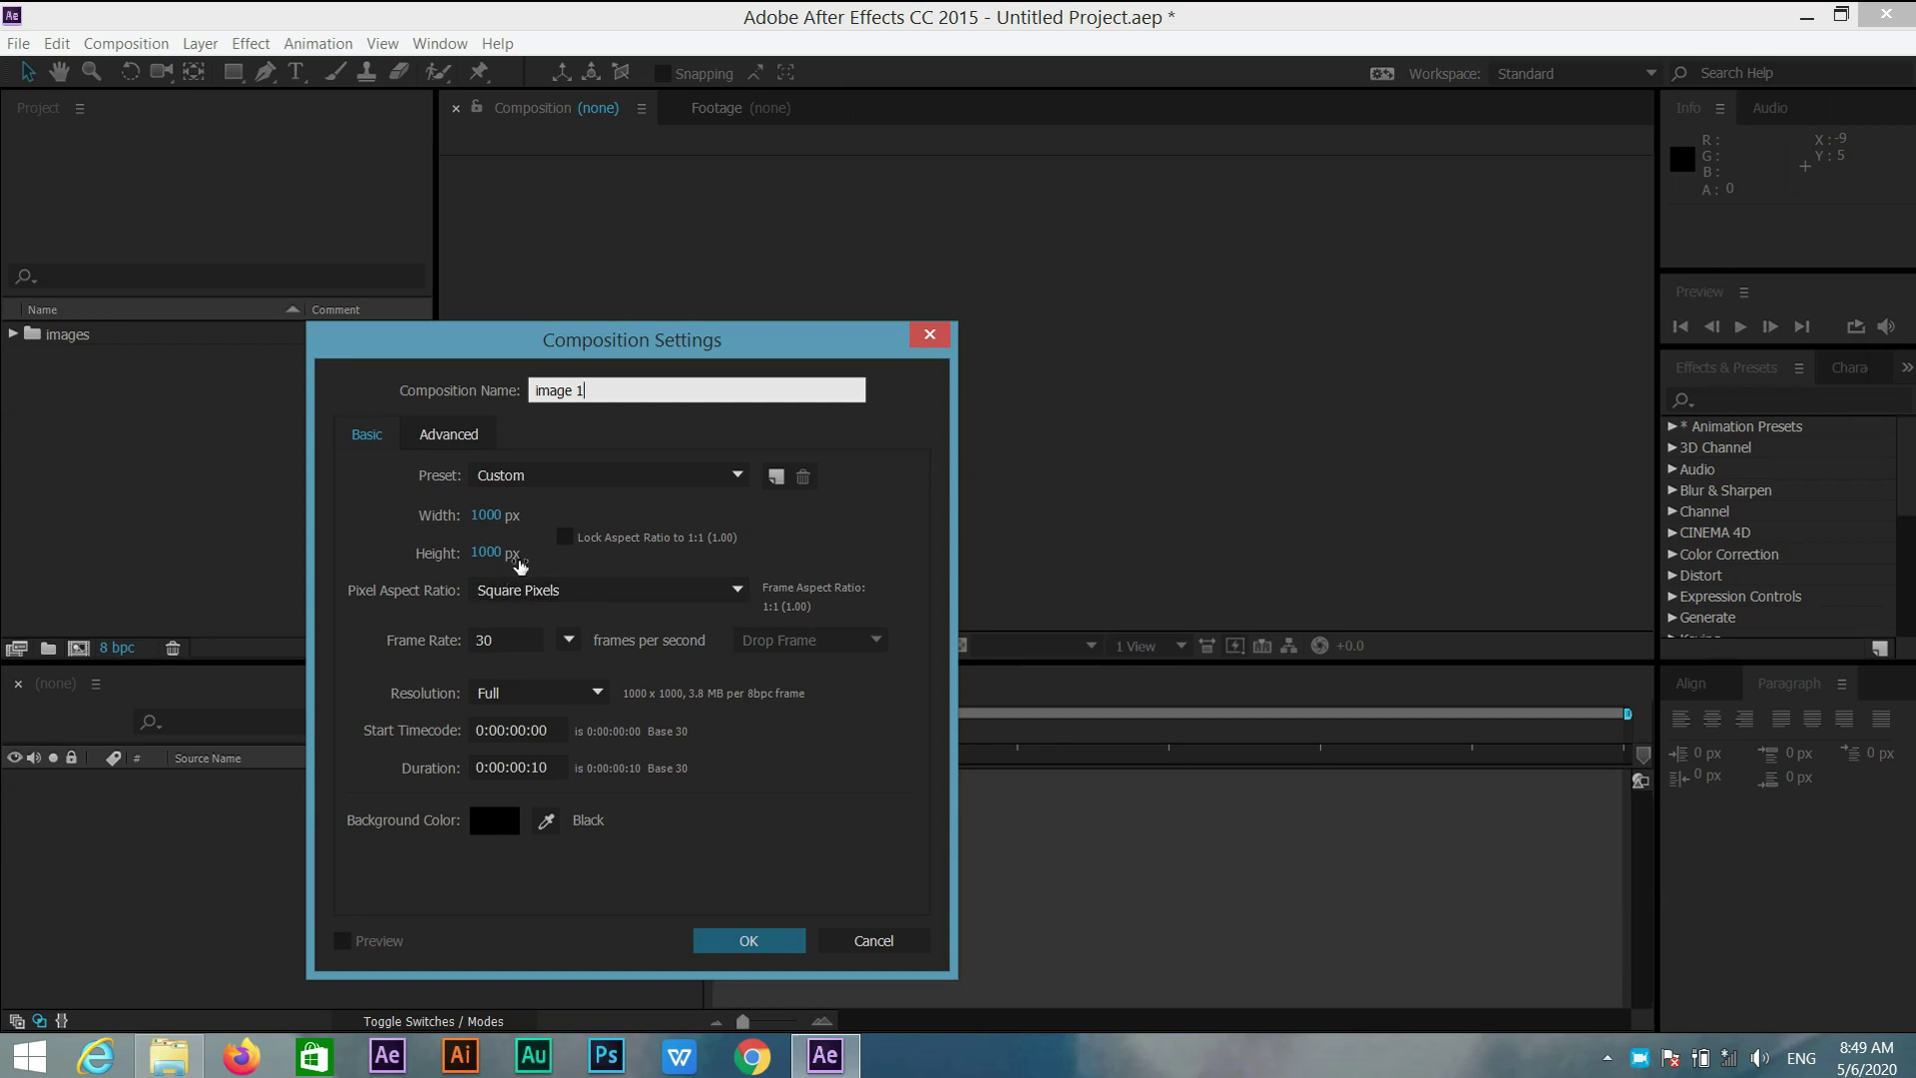
{"action": "left_click", "coordinate": [555, 766]}
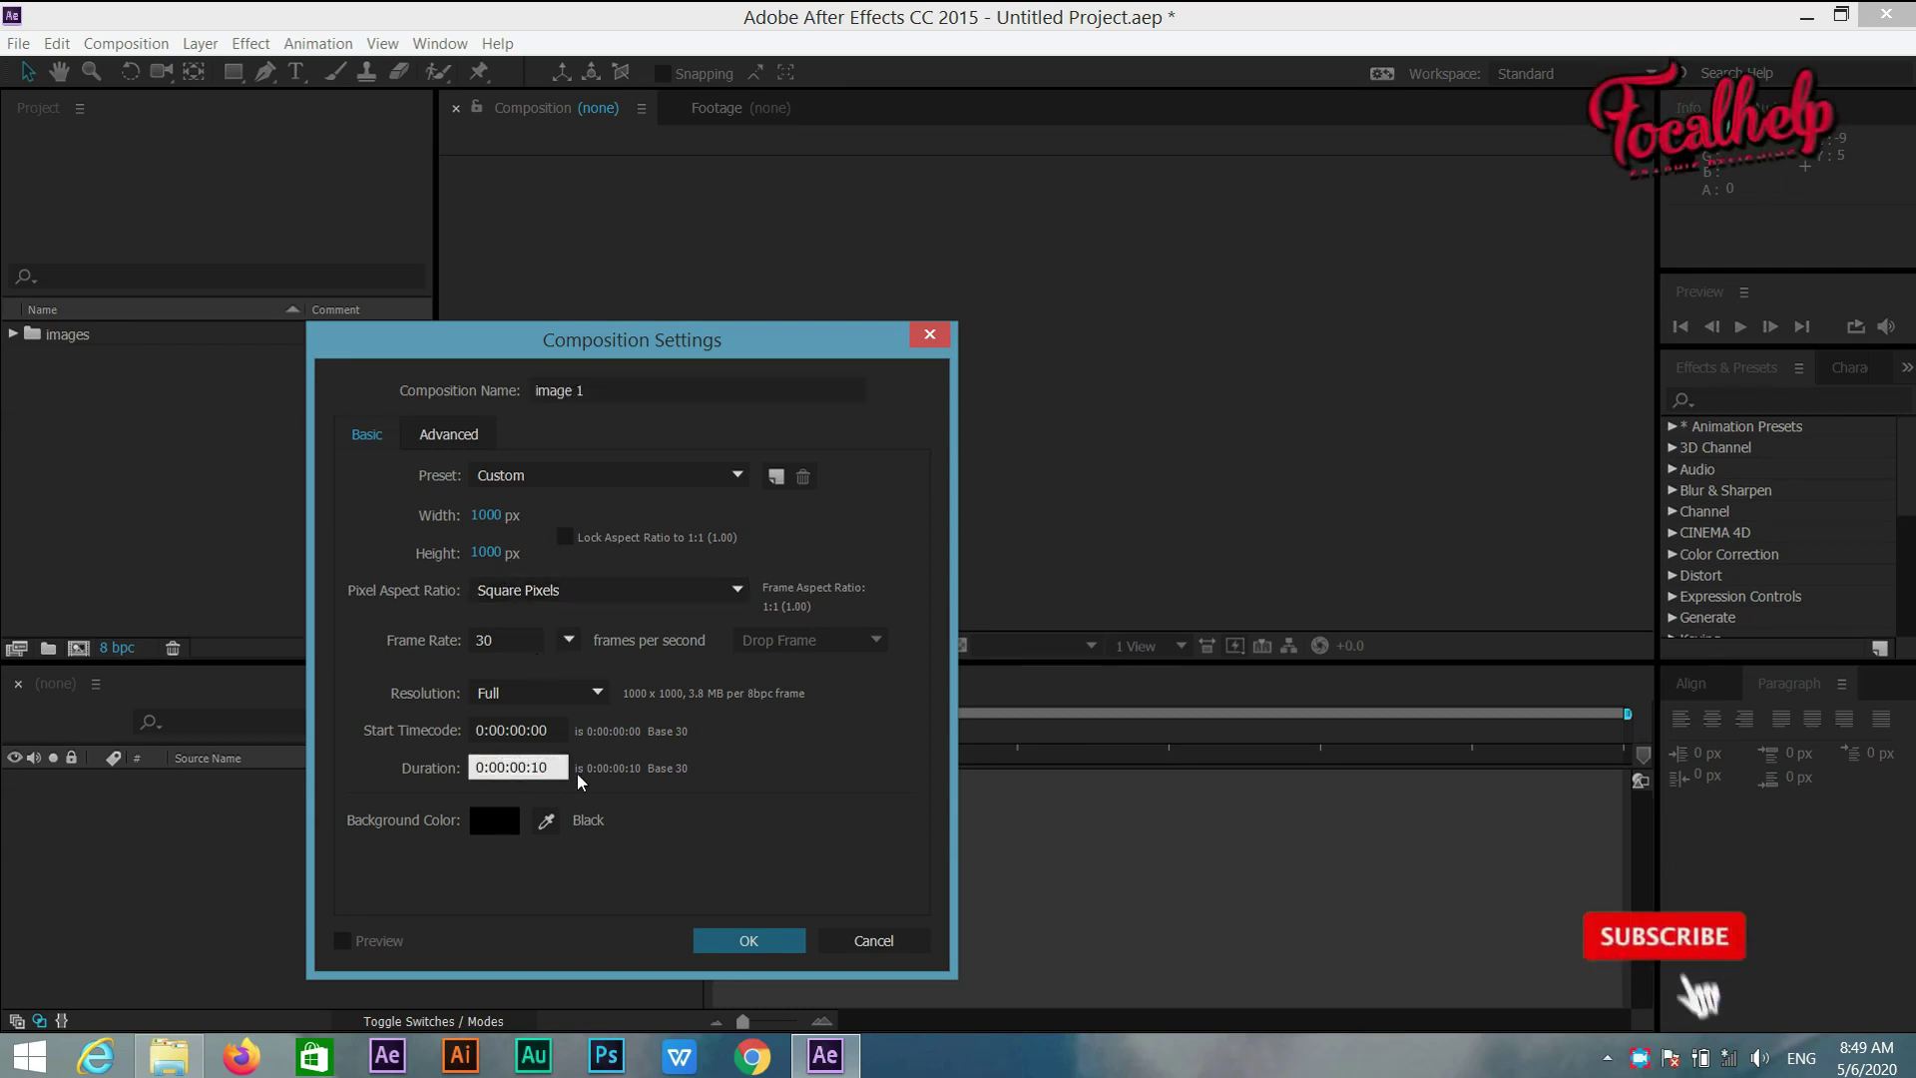
{"action": "key", "text": "BackSpace"}
{"action": "key", "text": "BackSpace"}
{"action": "type", "text": "1000"}
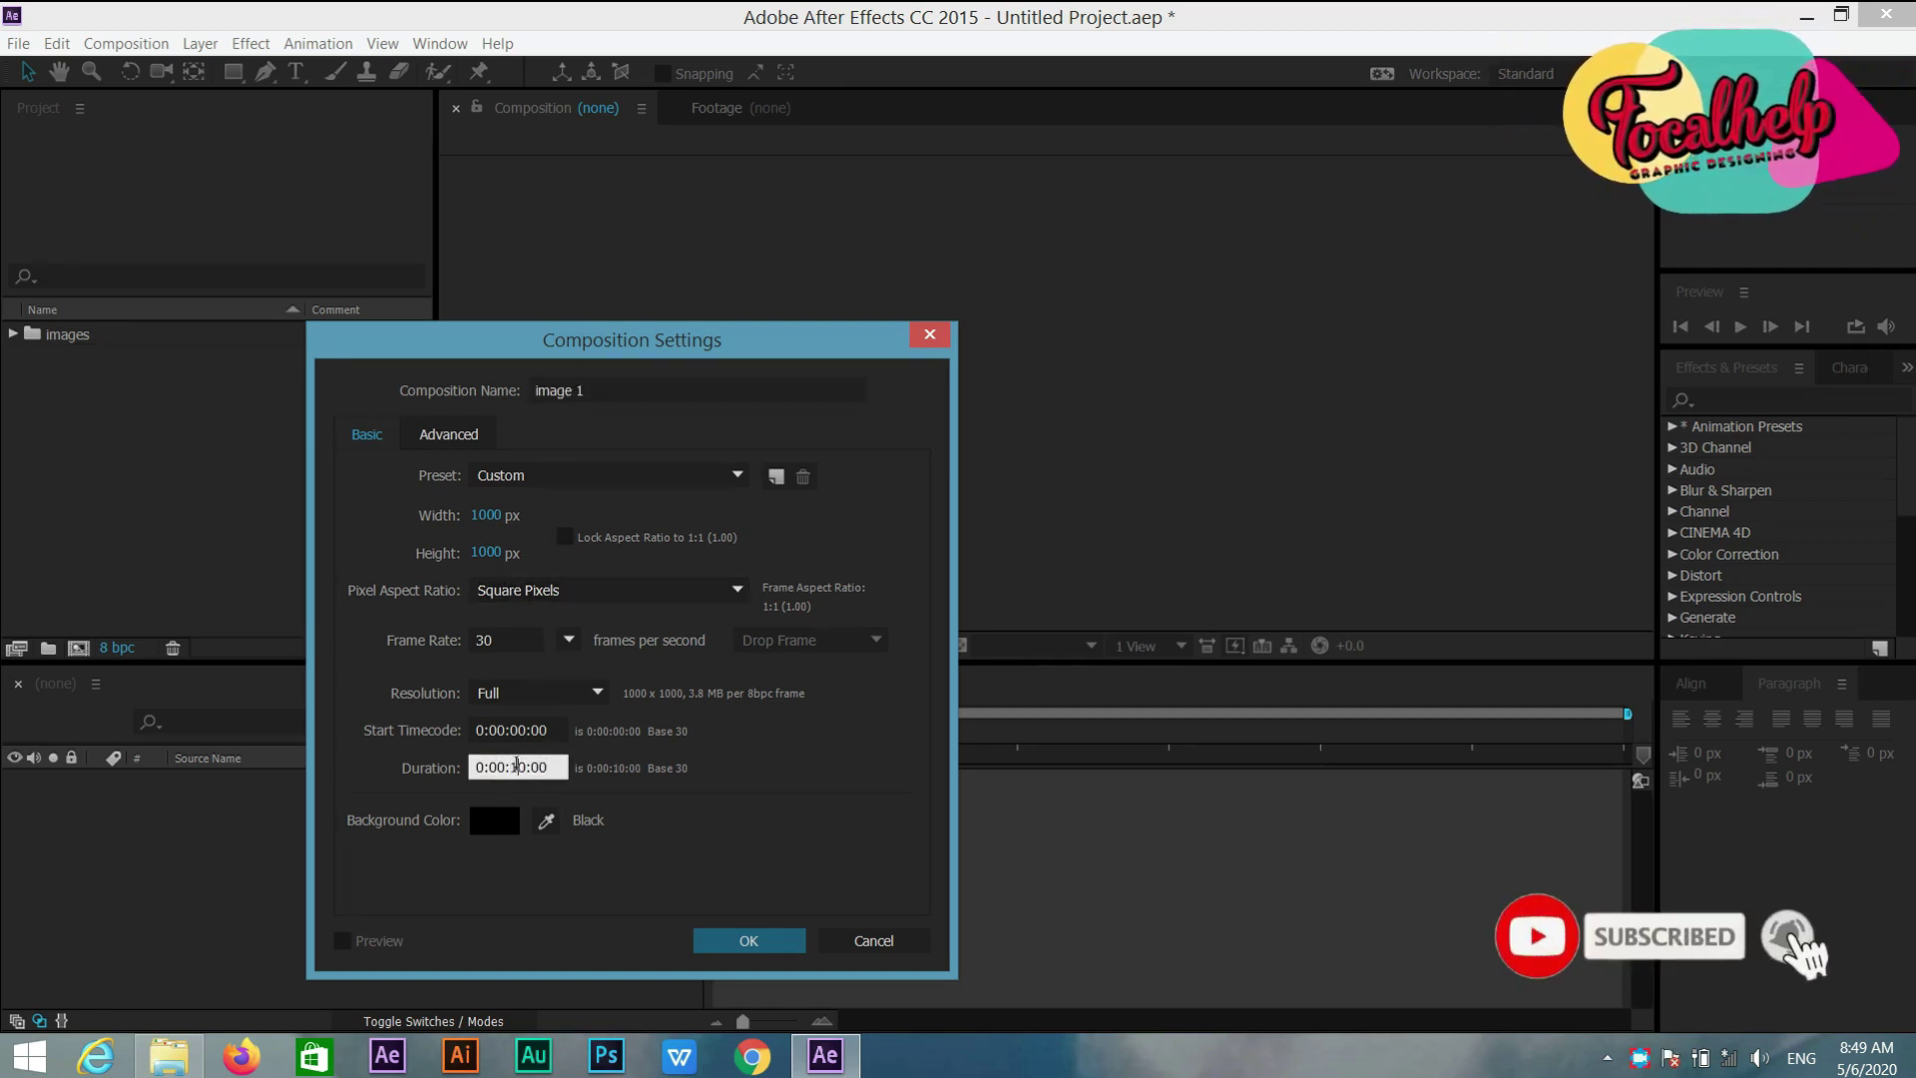
{"action": "left_click", "coordinate": [748, 941]}
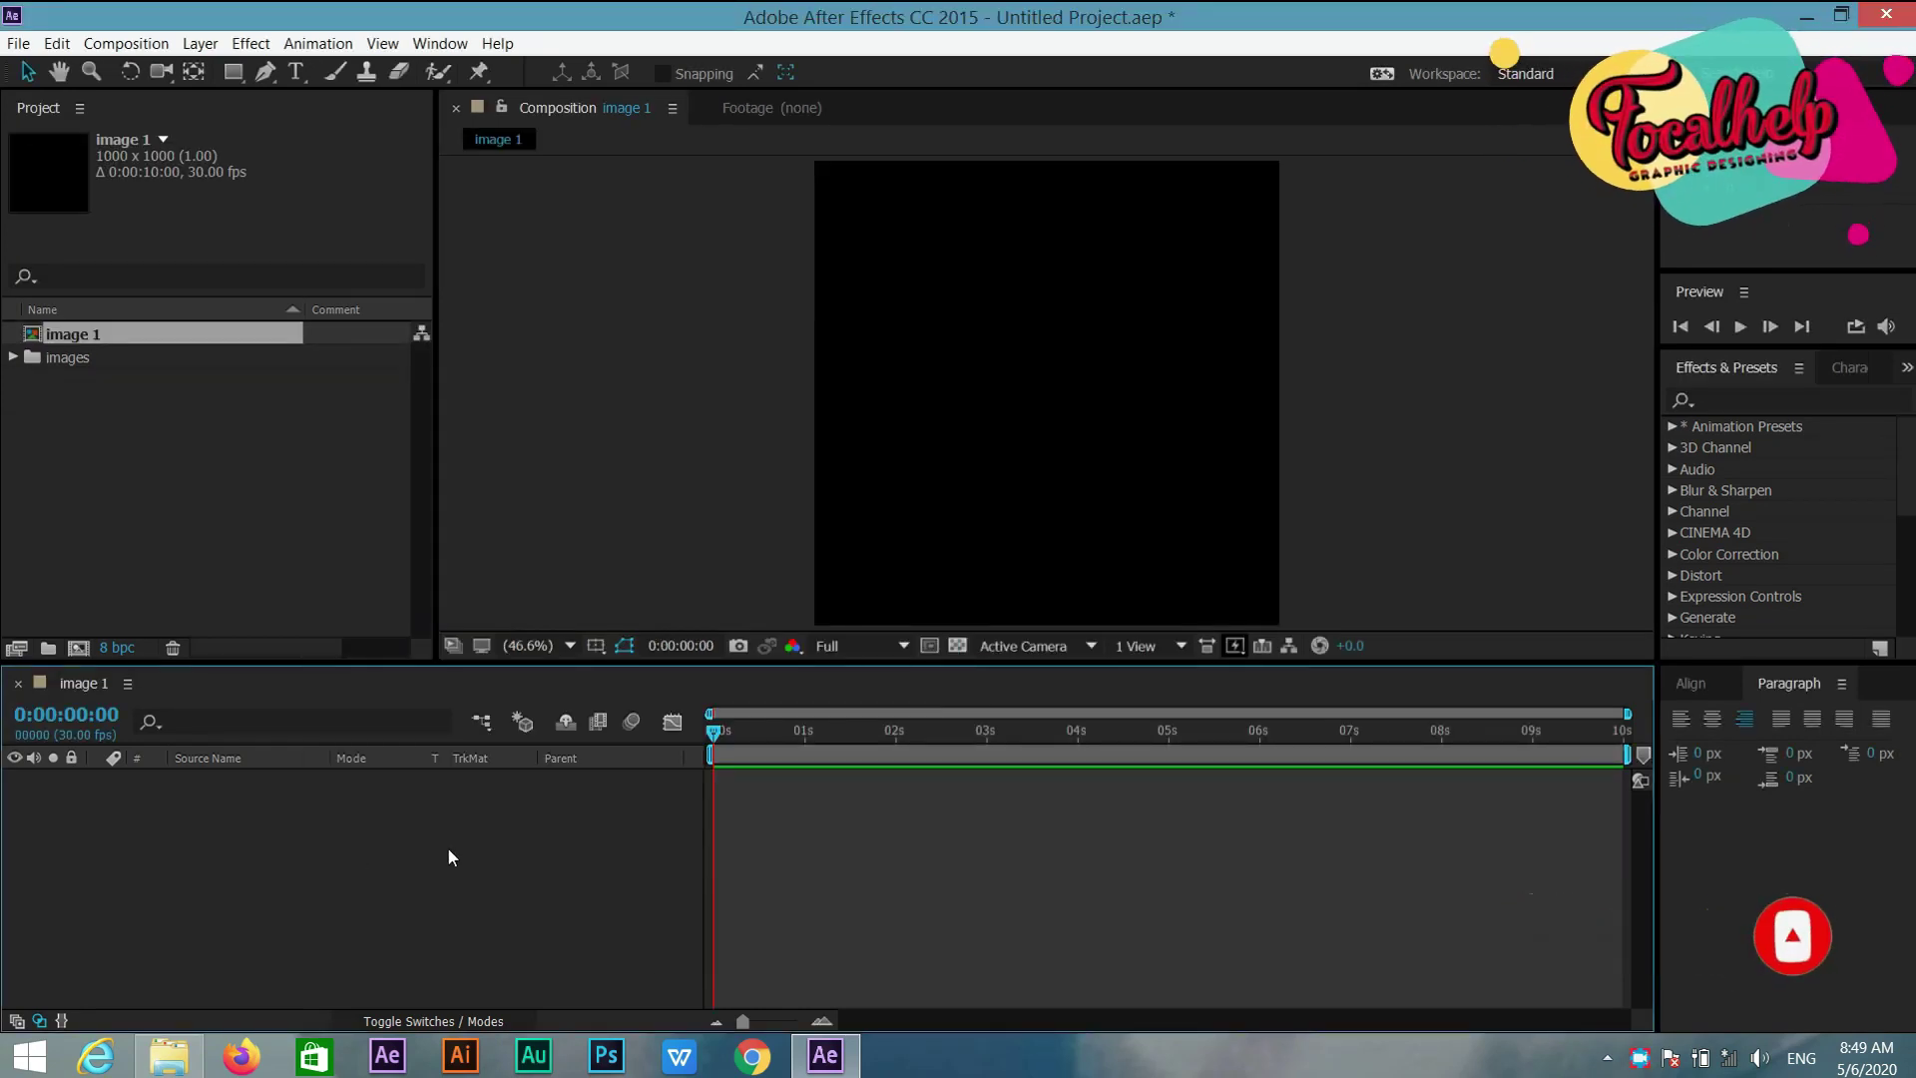
Add the first photo from the images folder to the image 1 composition and move it down about 107 px to reframe it
{"action": "left_click", "coordinate": [12, 358]}
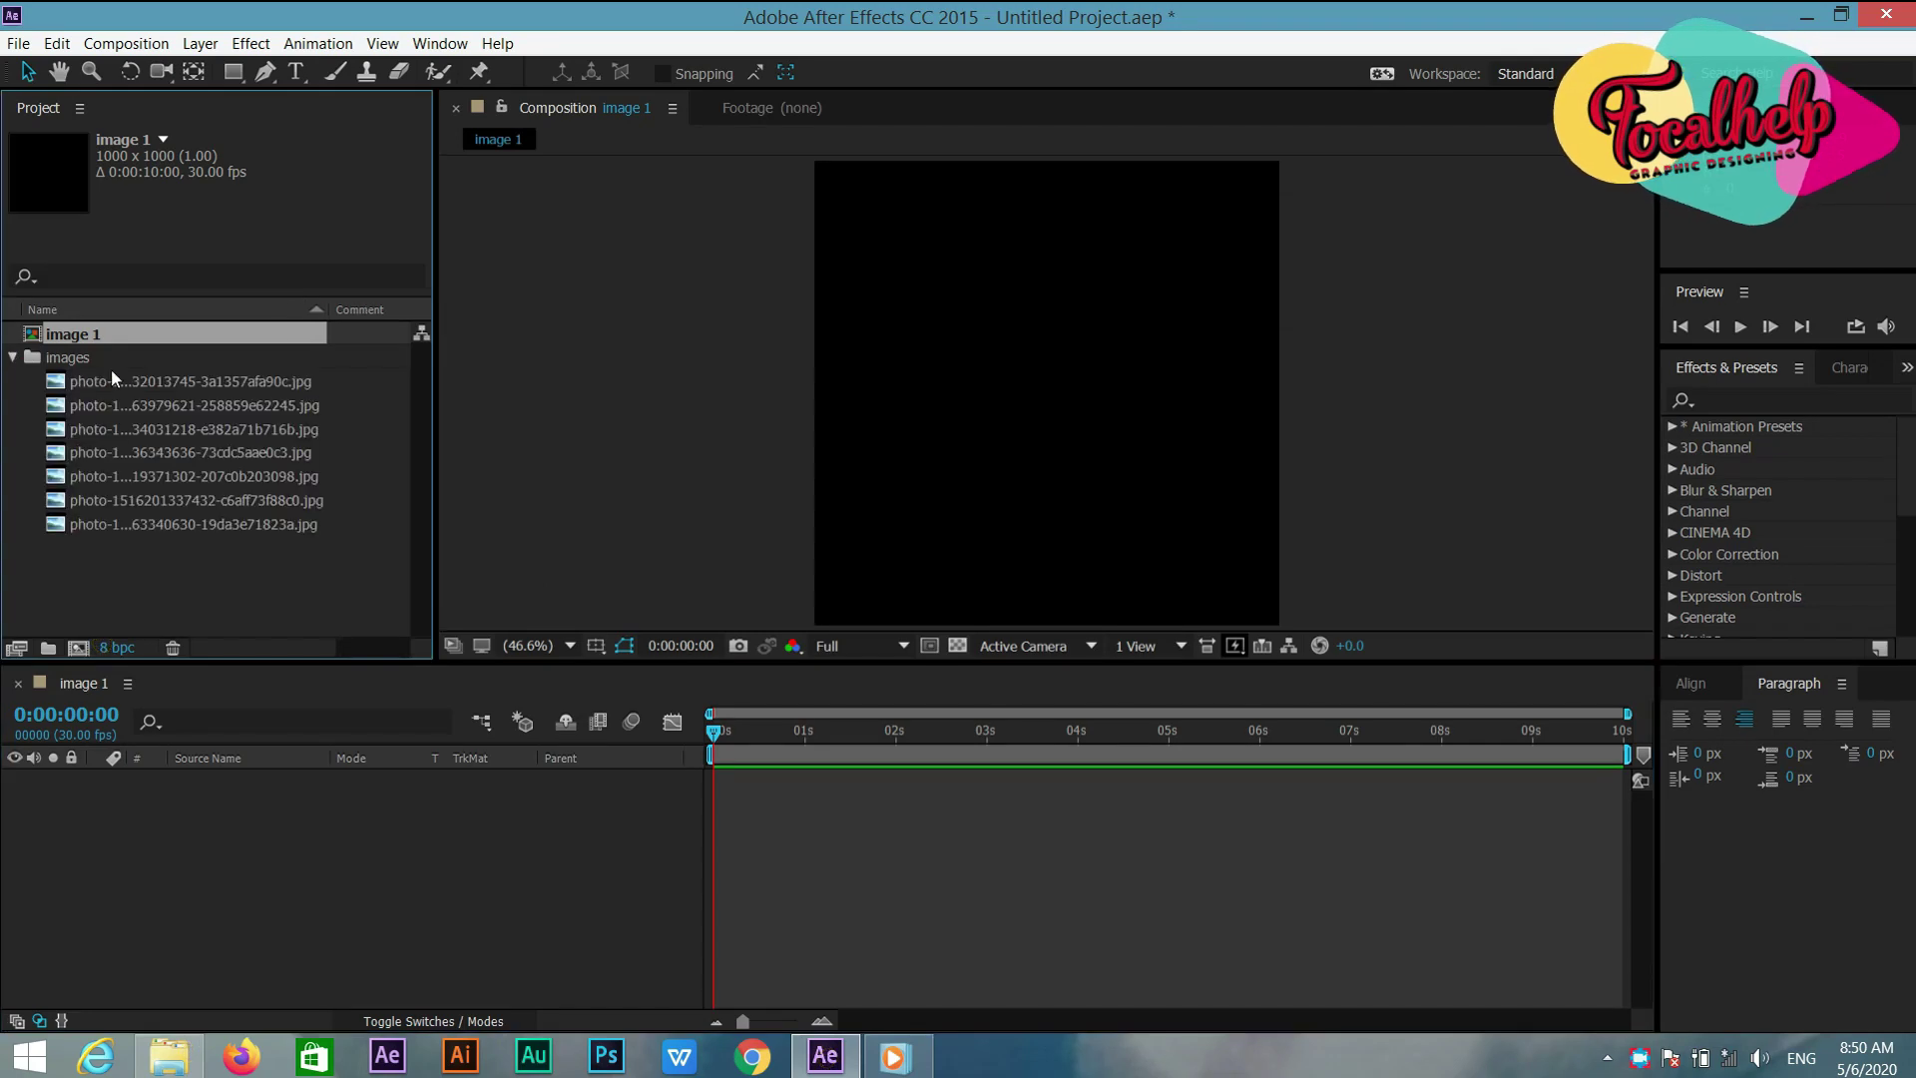
{"action": "left_click", "coordinate": [123, 381]}
{"action": "left_click_drag", "start_coordinate": [193, 388], "coordinate": [299, 919]}
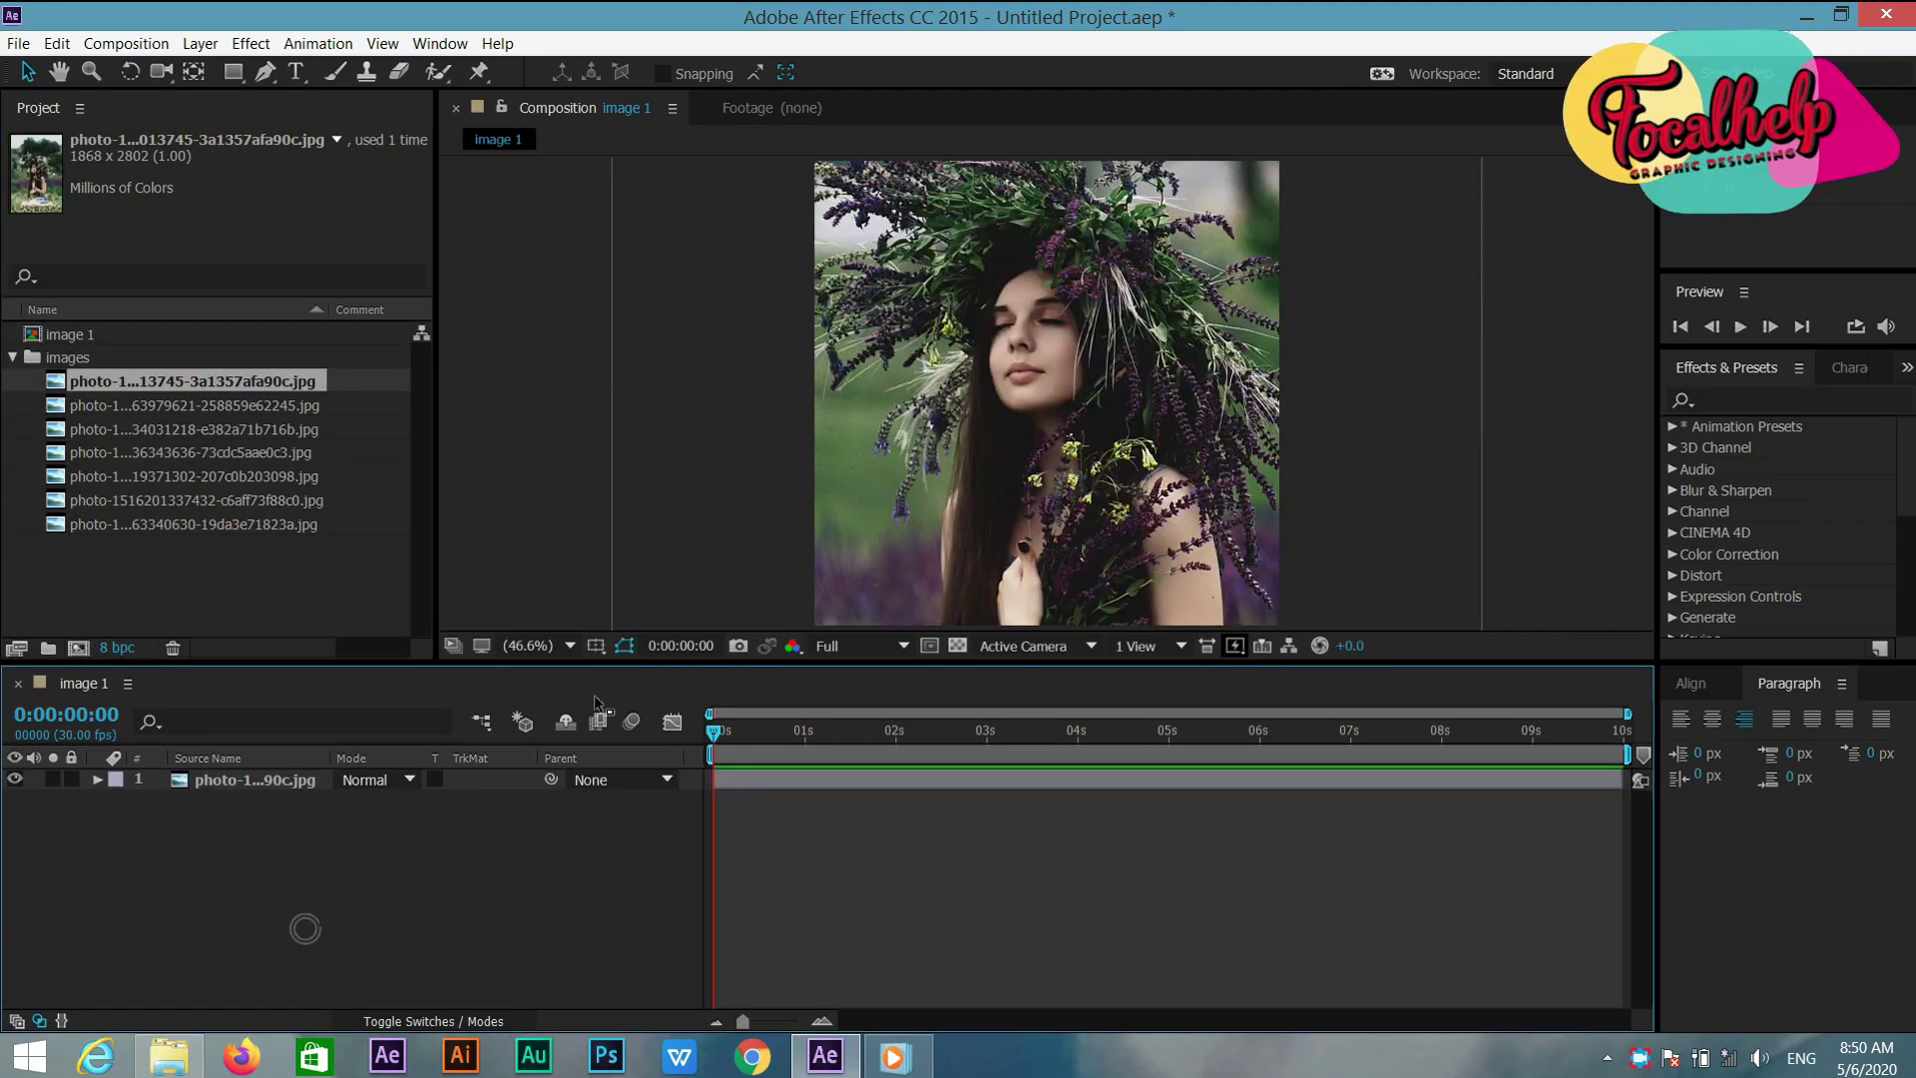
{"action": "left_click_drag", "start_coordinate": [1110, 487], "coordinate": [1123, 511]}
{"action": "scroll", "coordinate": [1198, 354], "scroll_direction": "down", "scroll_amount": 2}
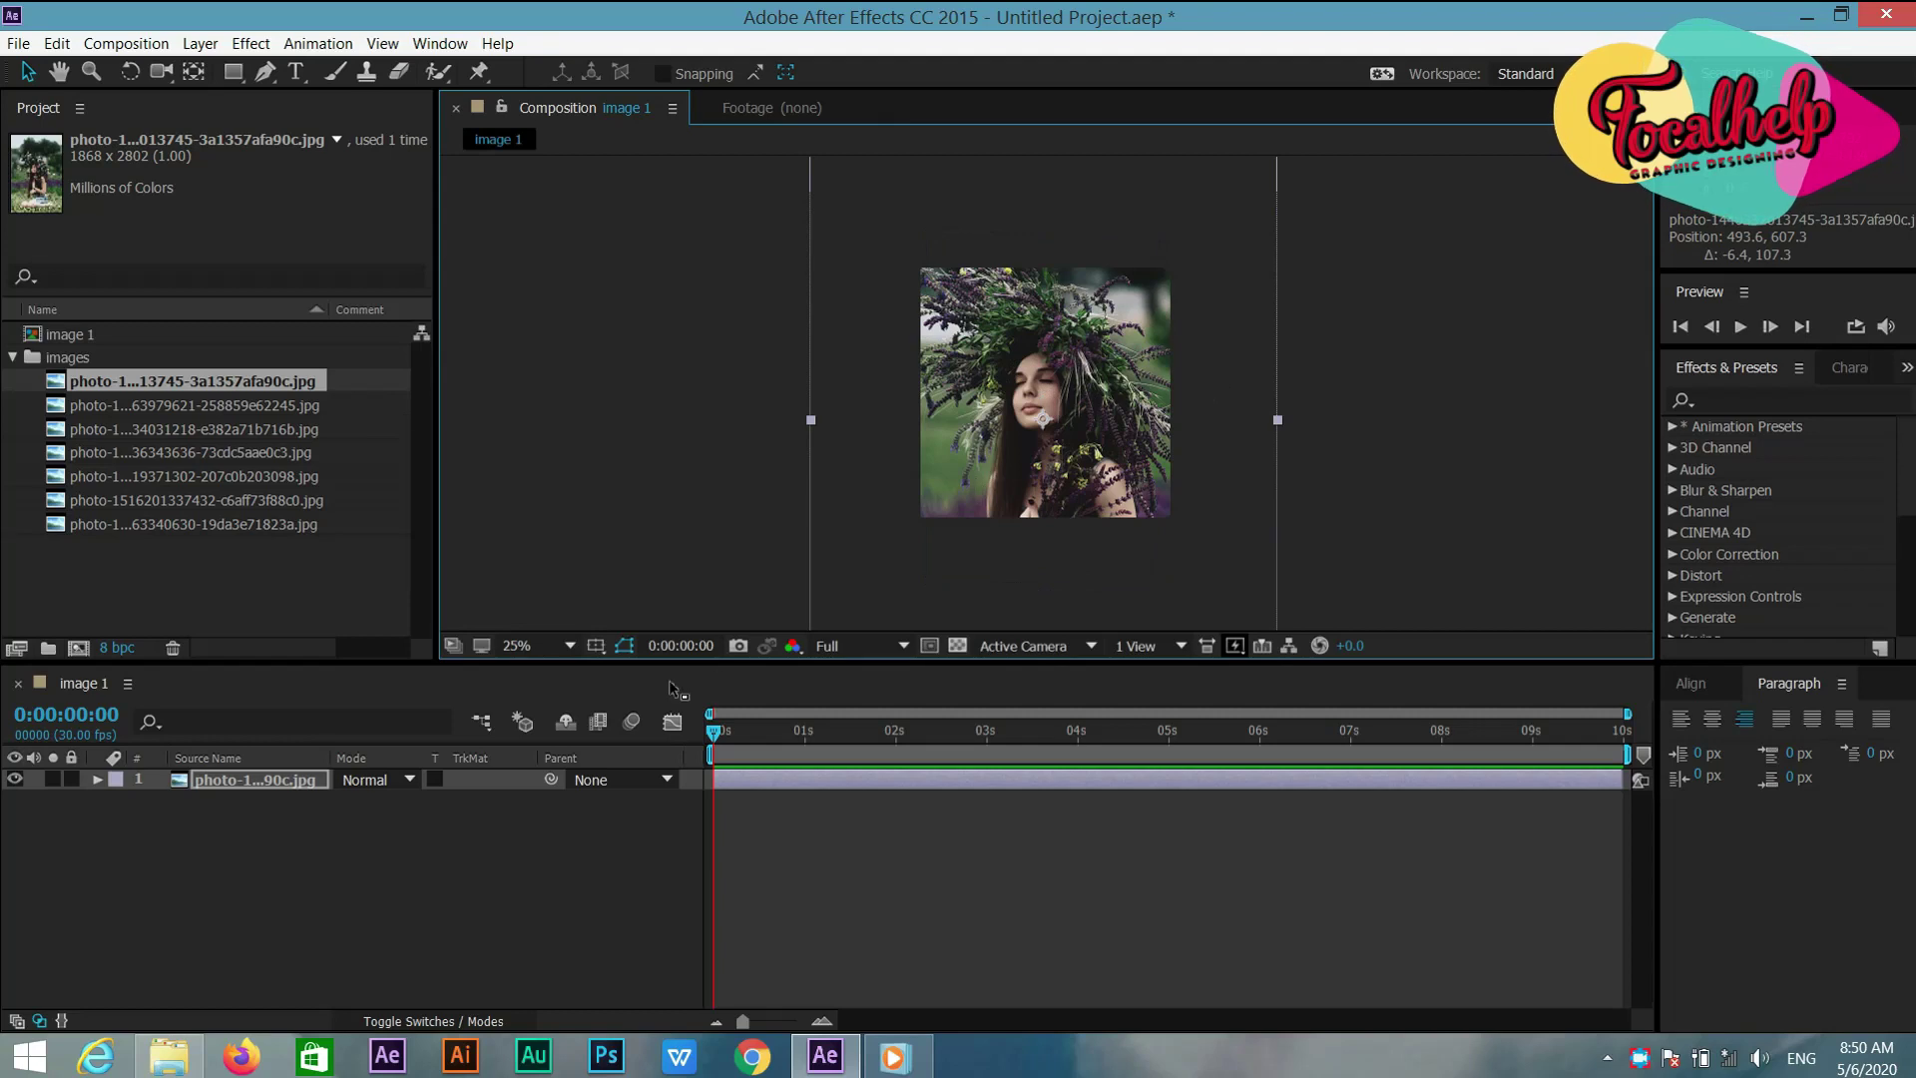
{"action": "left_click", "coordinate": [388, 814]}
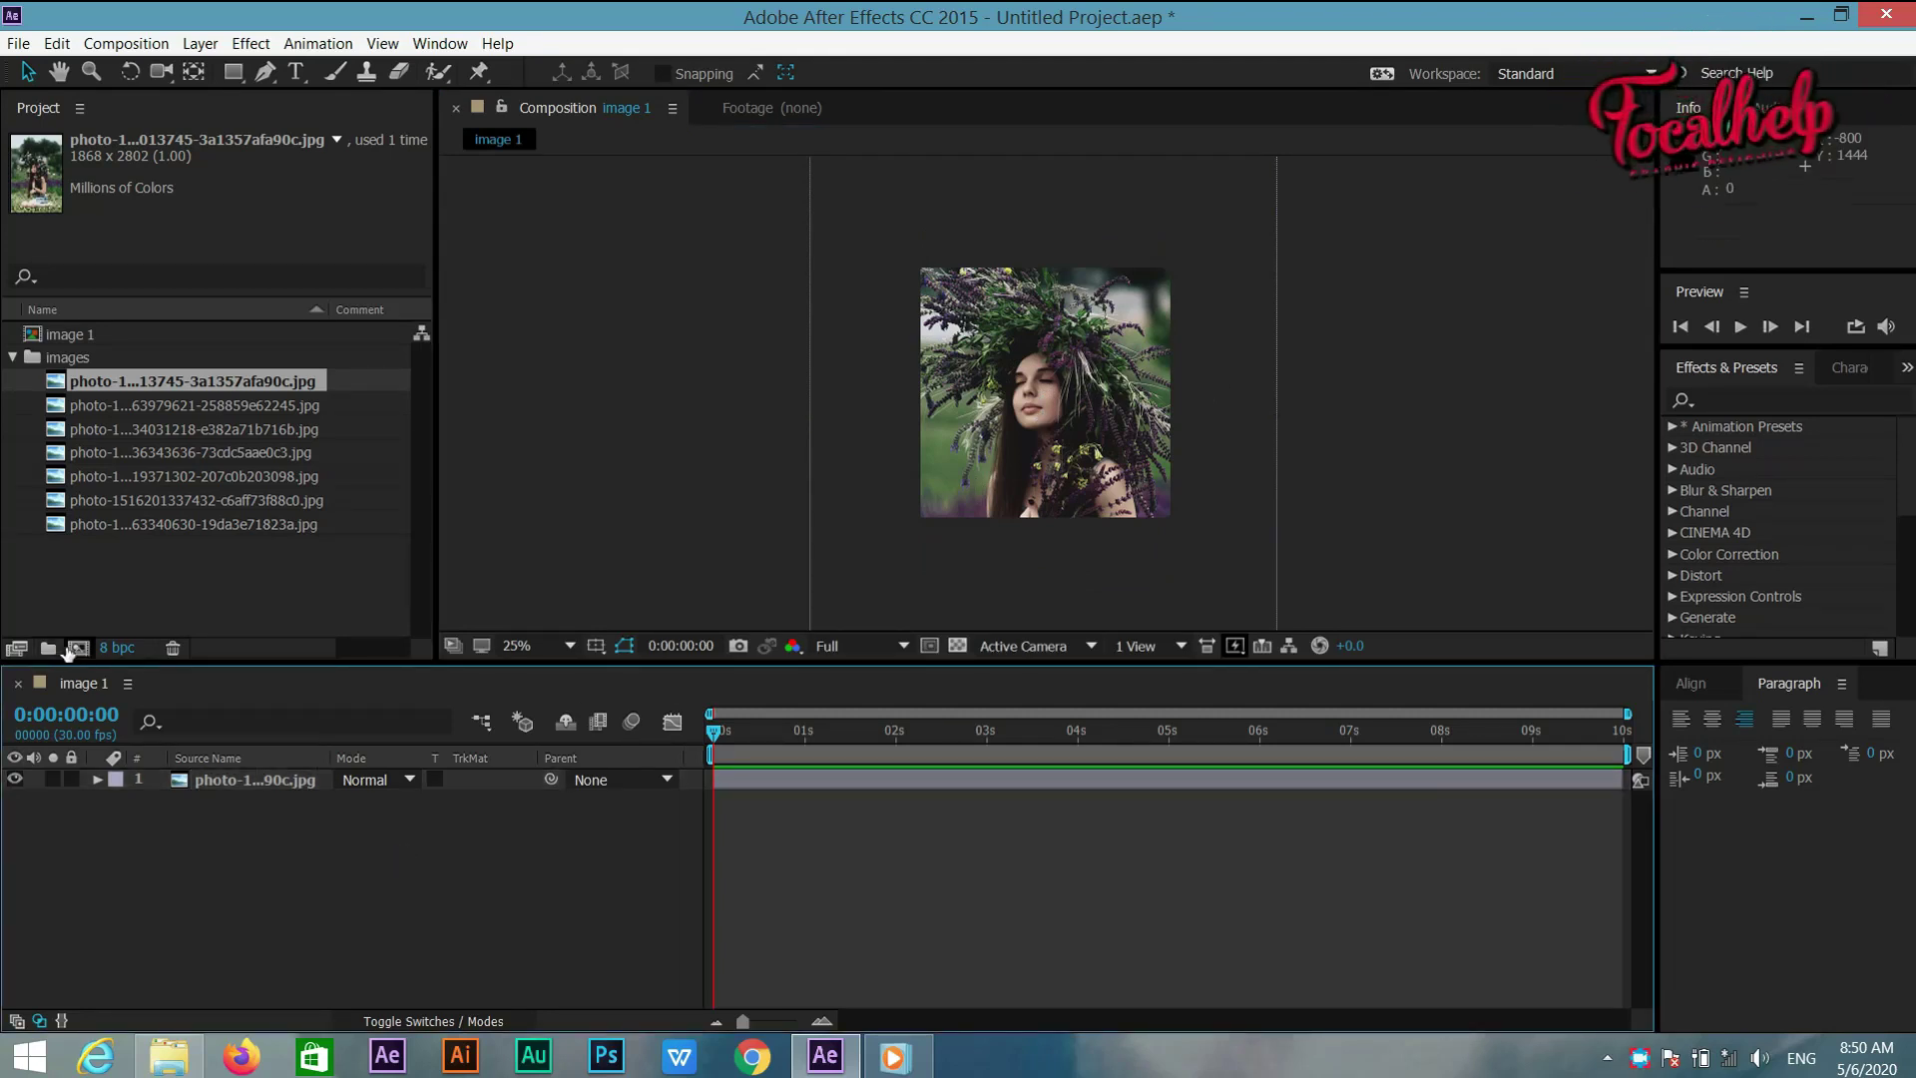
Create a new composition named scene 1 at 1920 x 1080 px
{"action": "left_click", "coordinate": [76, 649]}
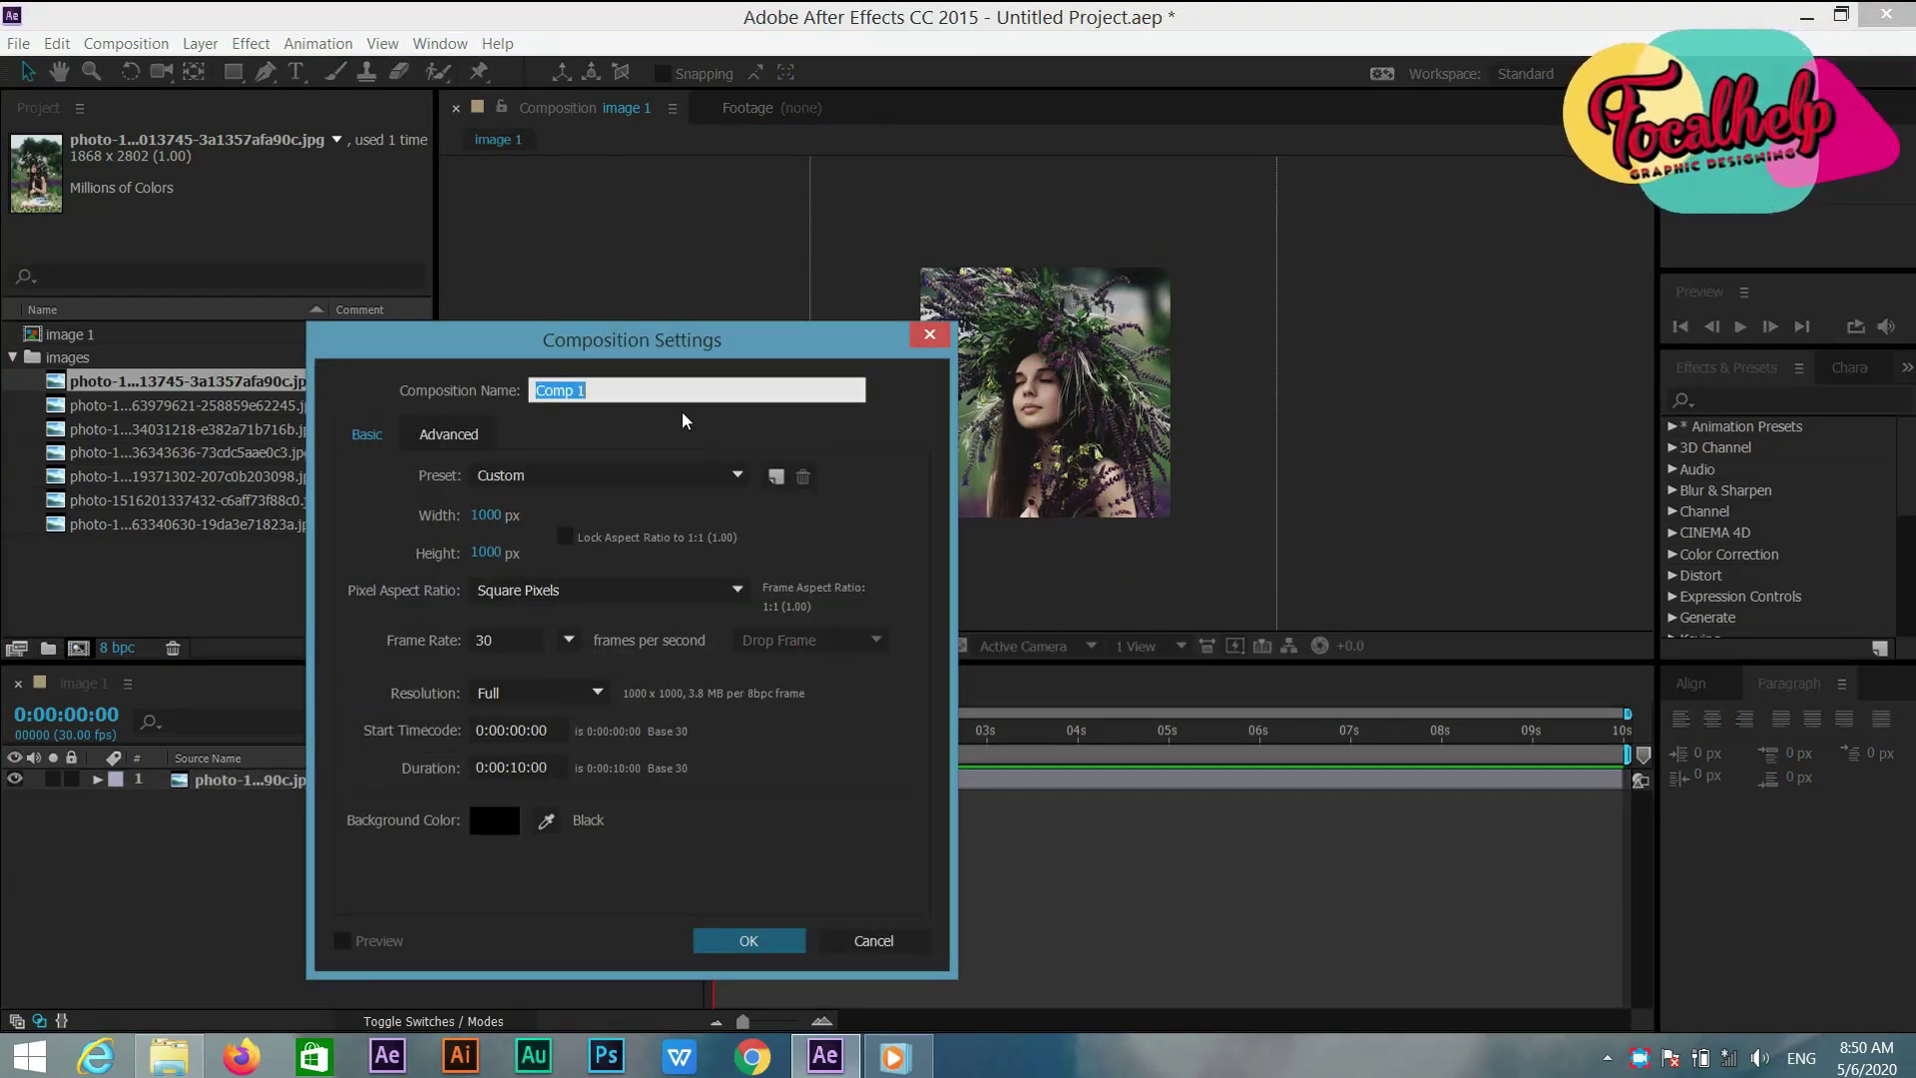
{"action": "type", "text": "scene"}
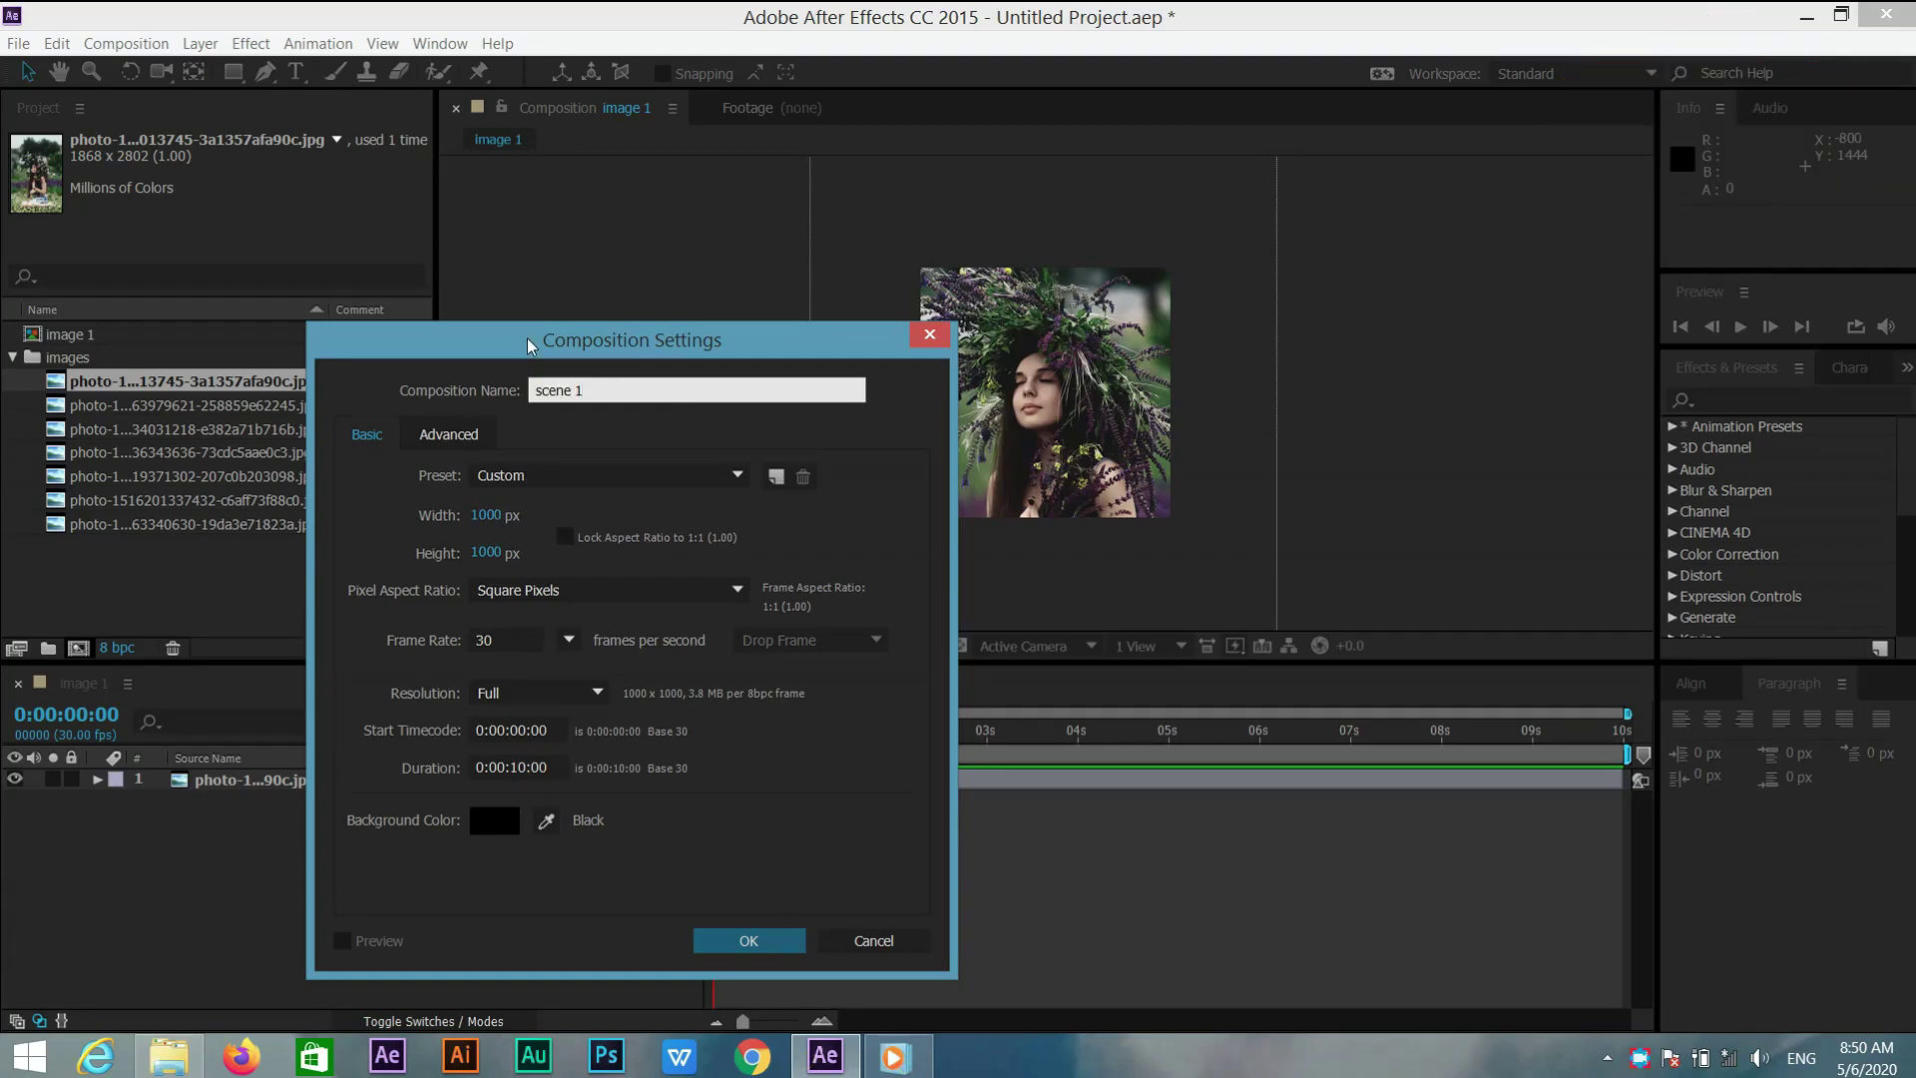
{"action": "left_click", "coordinate": [486, 513]}
{"action": "type", "text": "1920"}
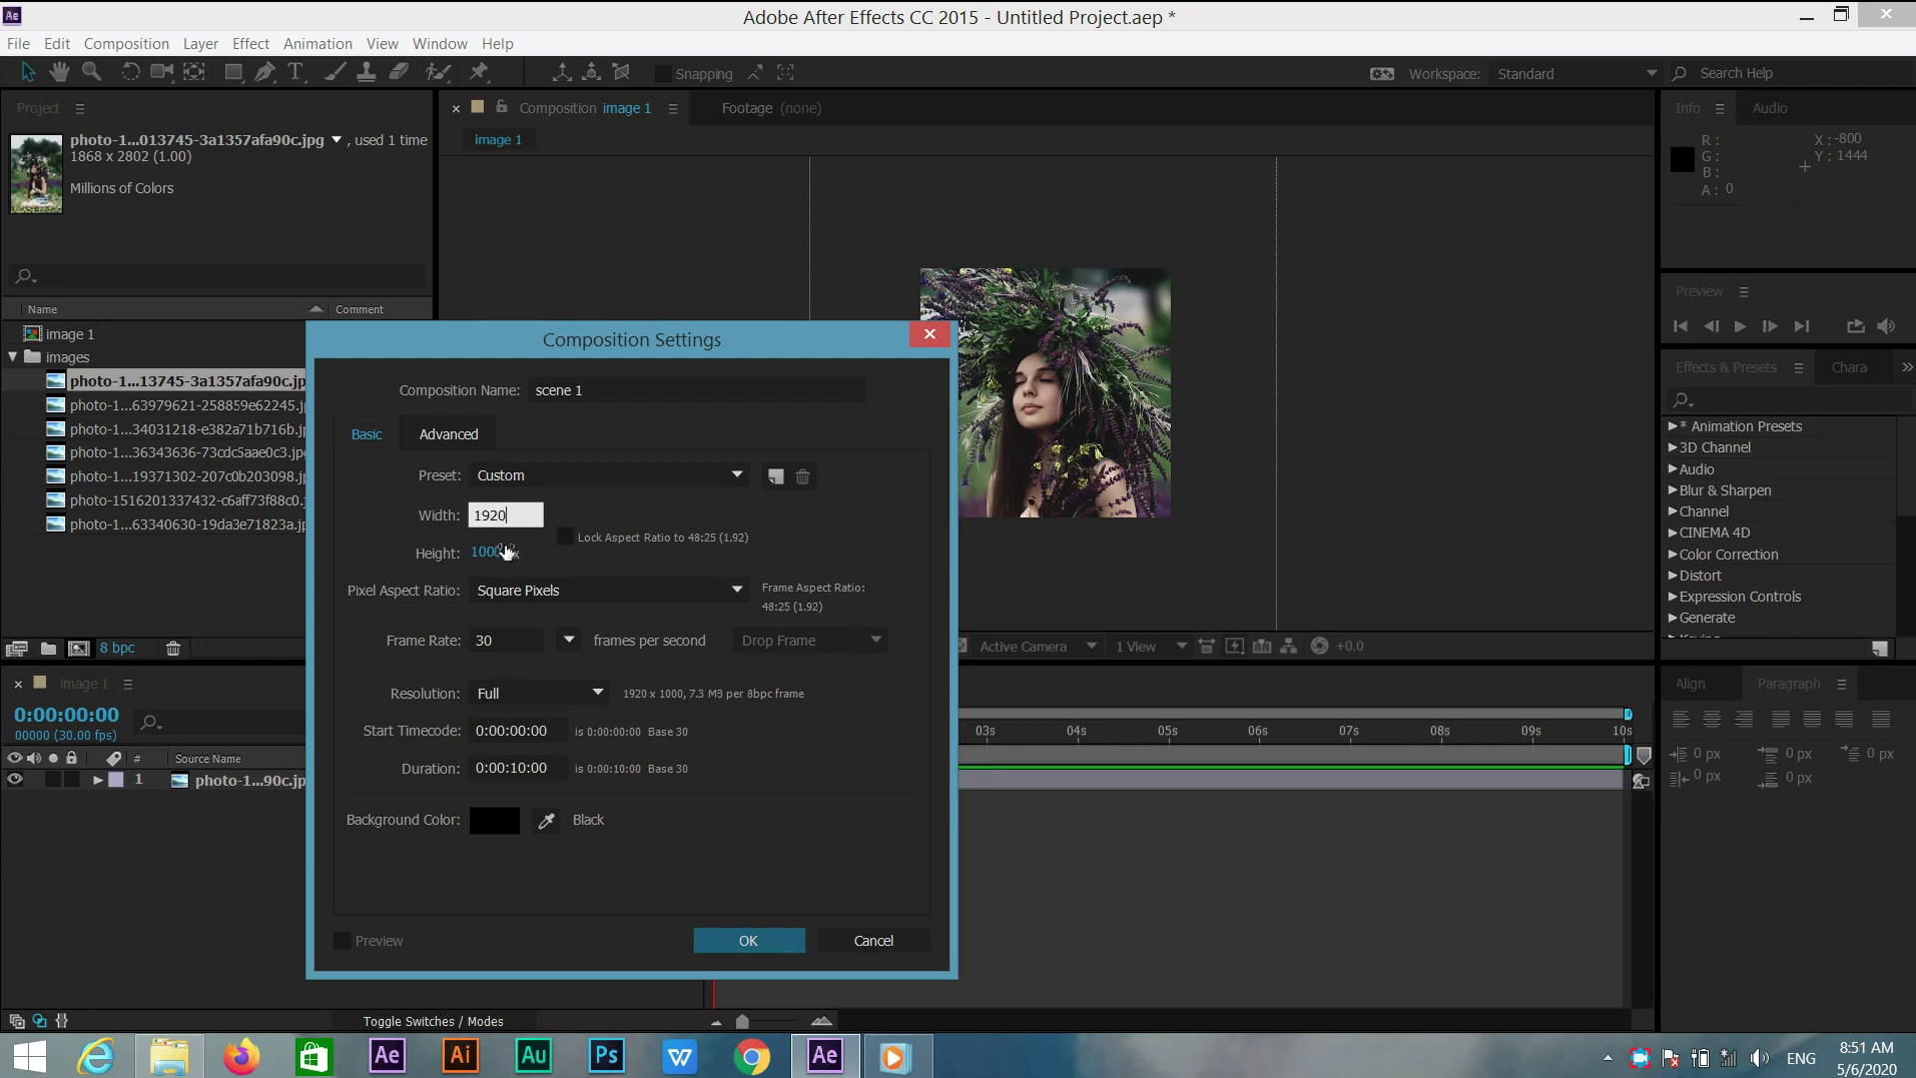
{"action": "left_click", "coordinate": [496, 552]}
{"action": "type", "text": "1"}
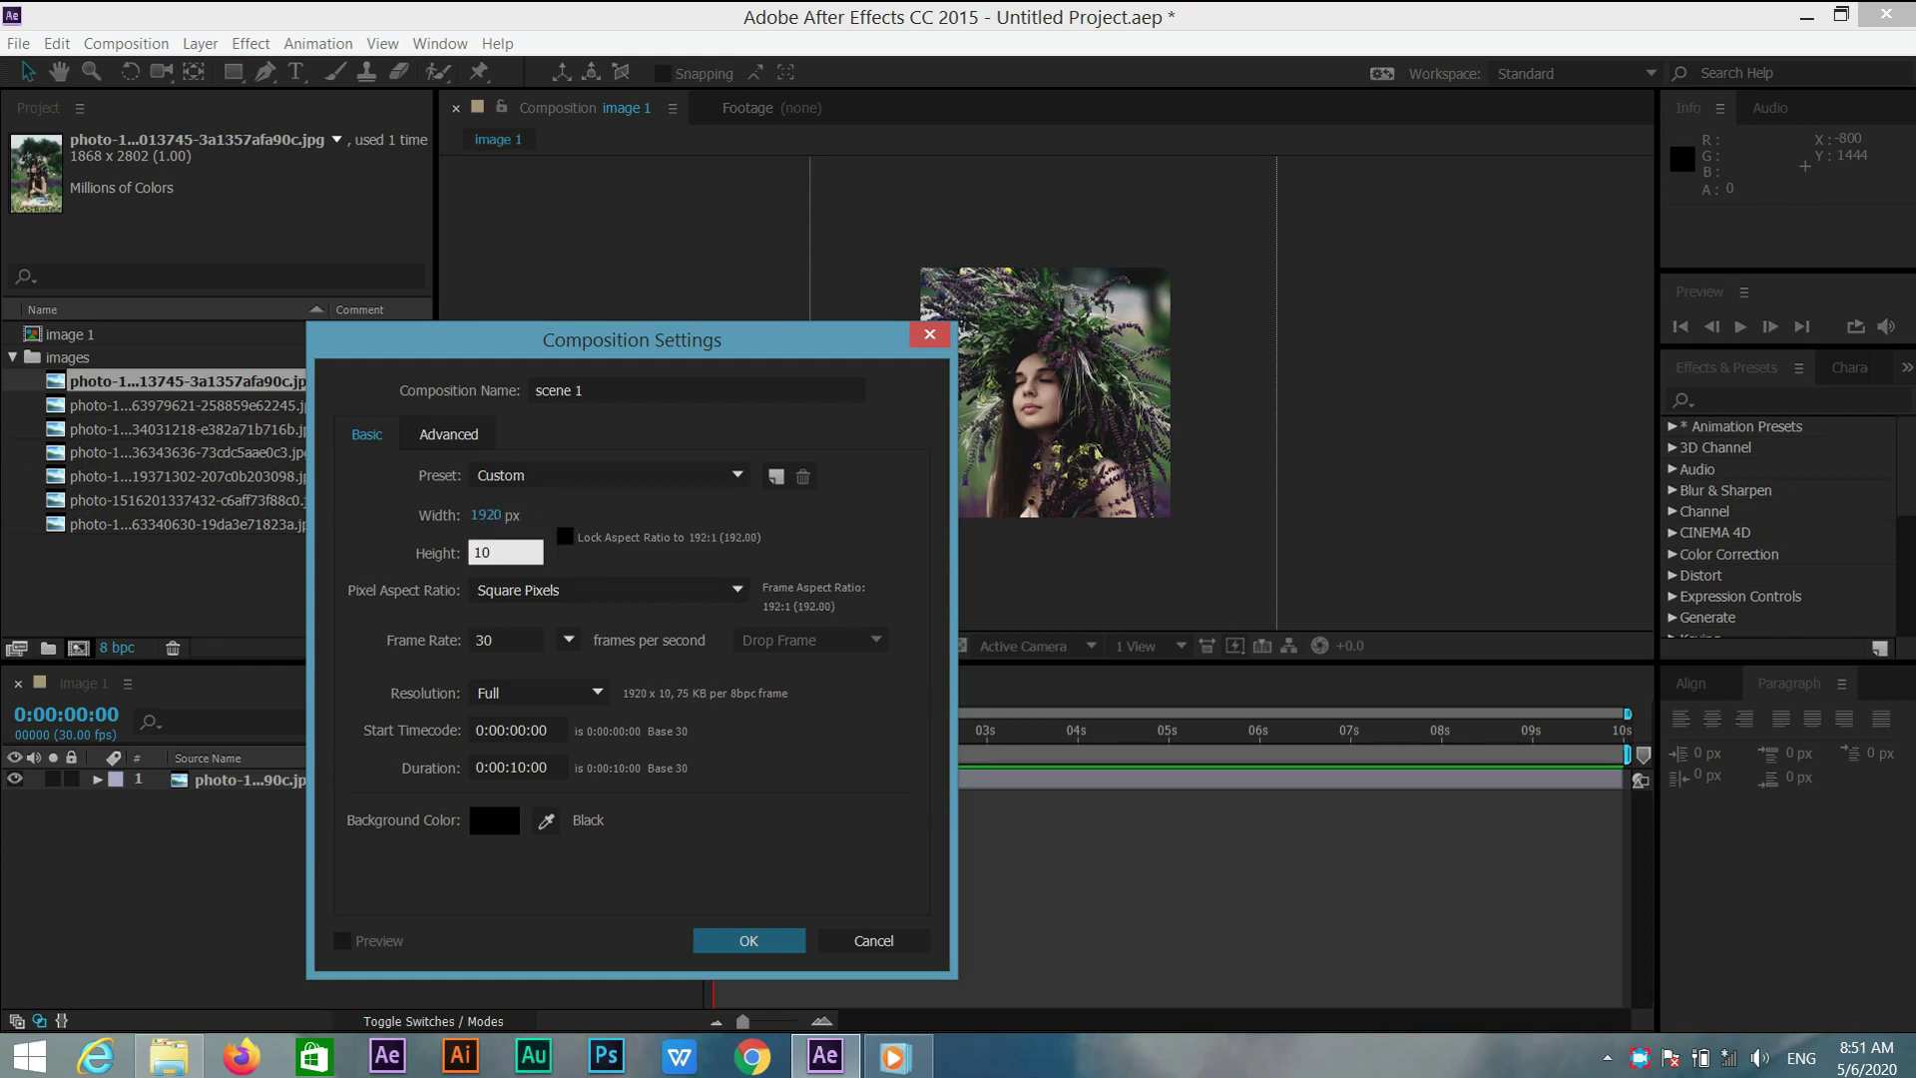
{"action": "left_click", "coordinate": [744, 942]}
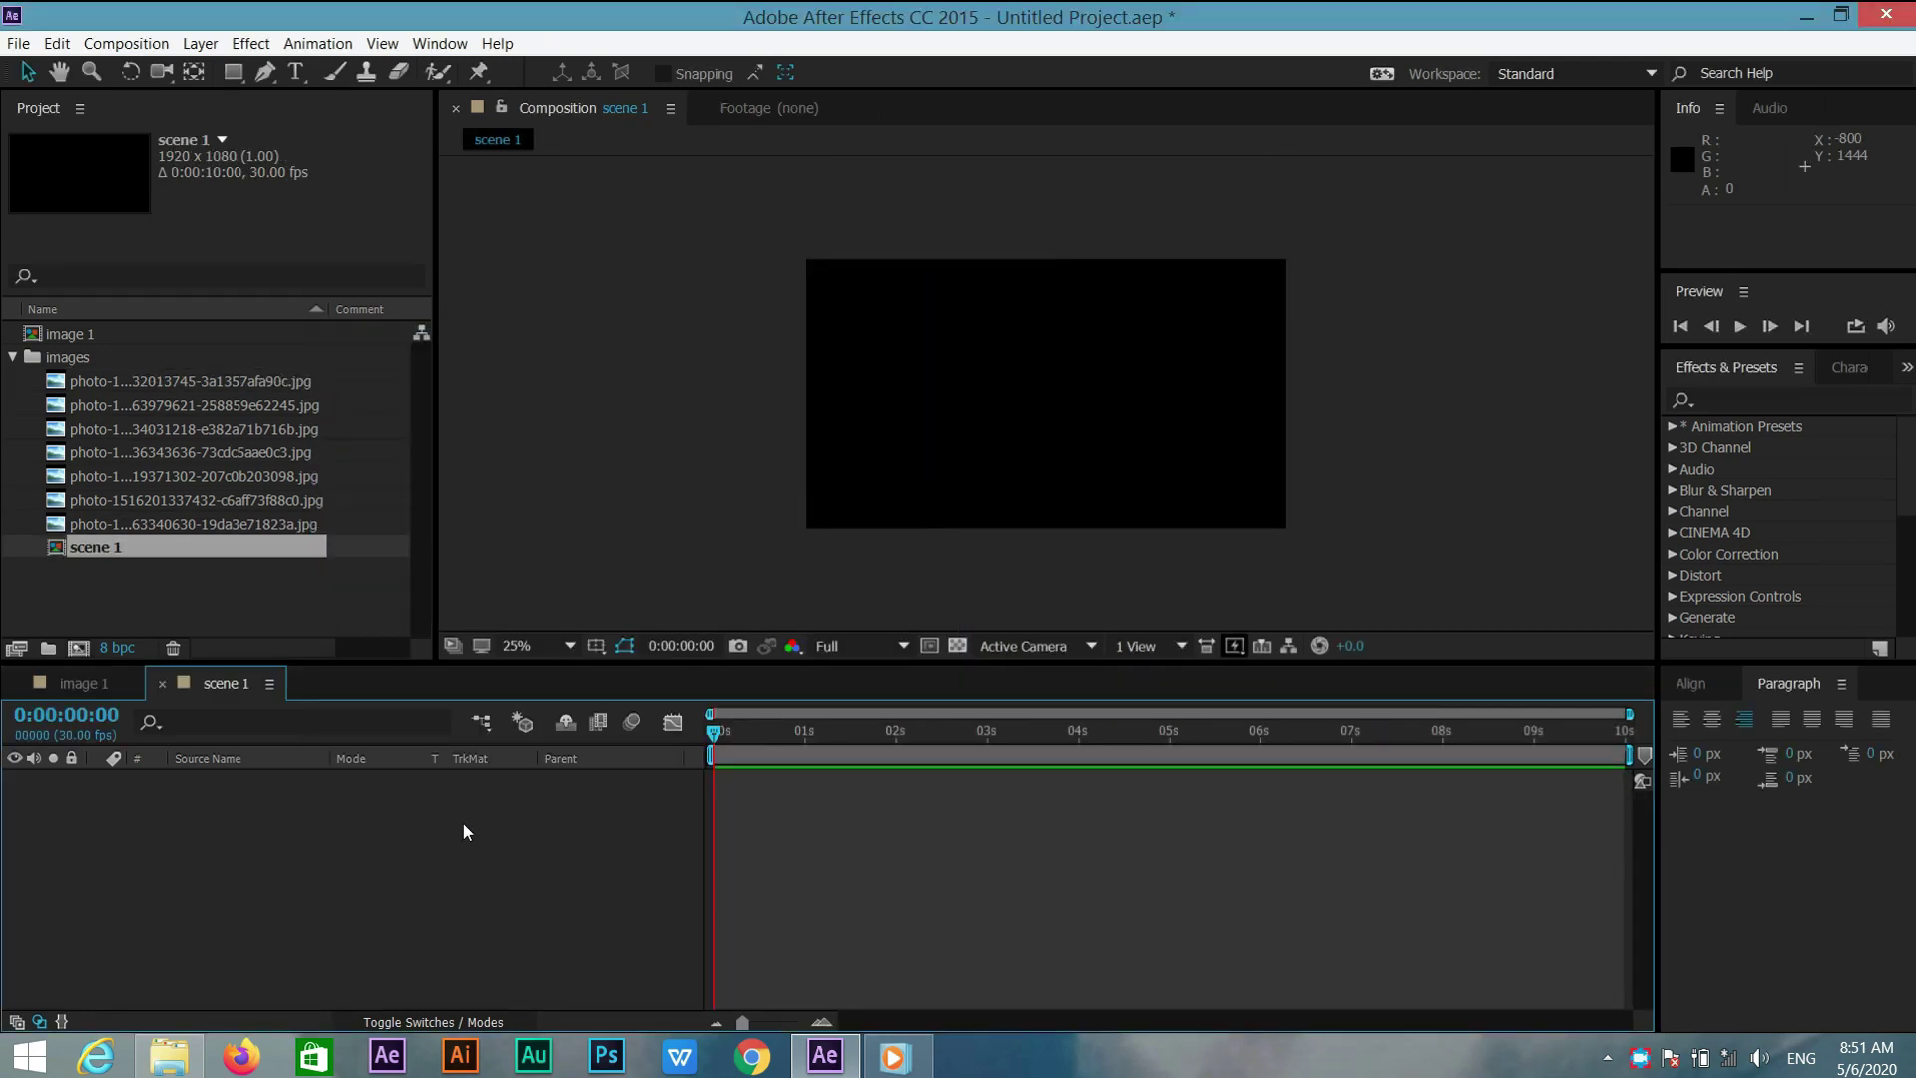
Add a comp-sized solid named bg in light grey E2E2E2 to scene 1 and fit the composition in the viewer
{"action": "right_click", "coordinate": [467, 836]}
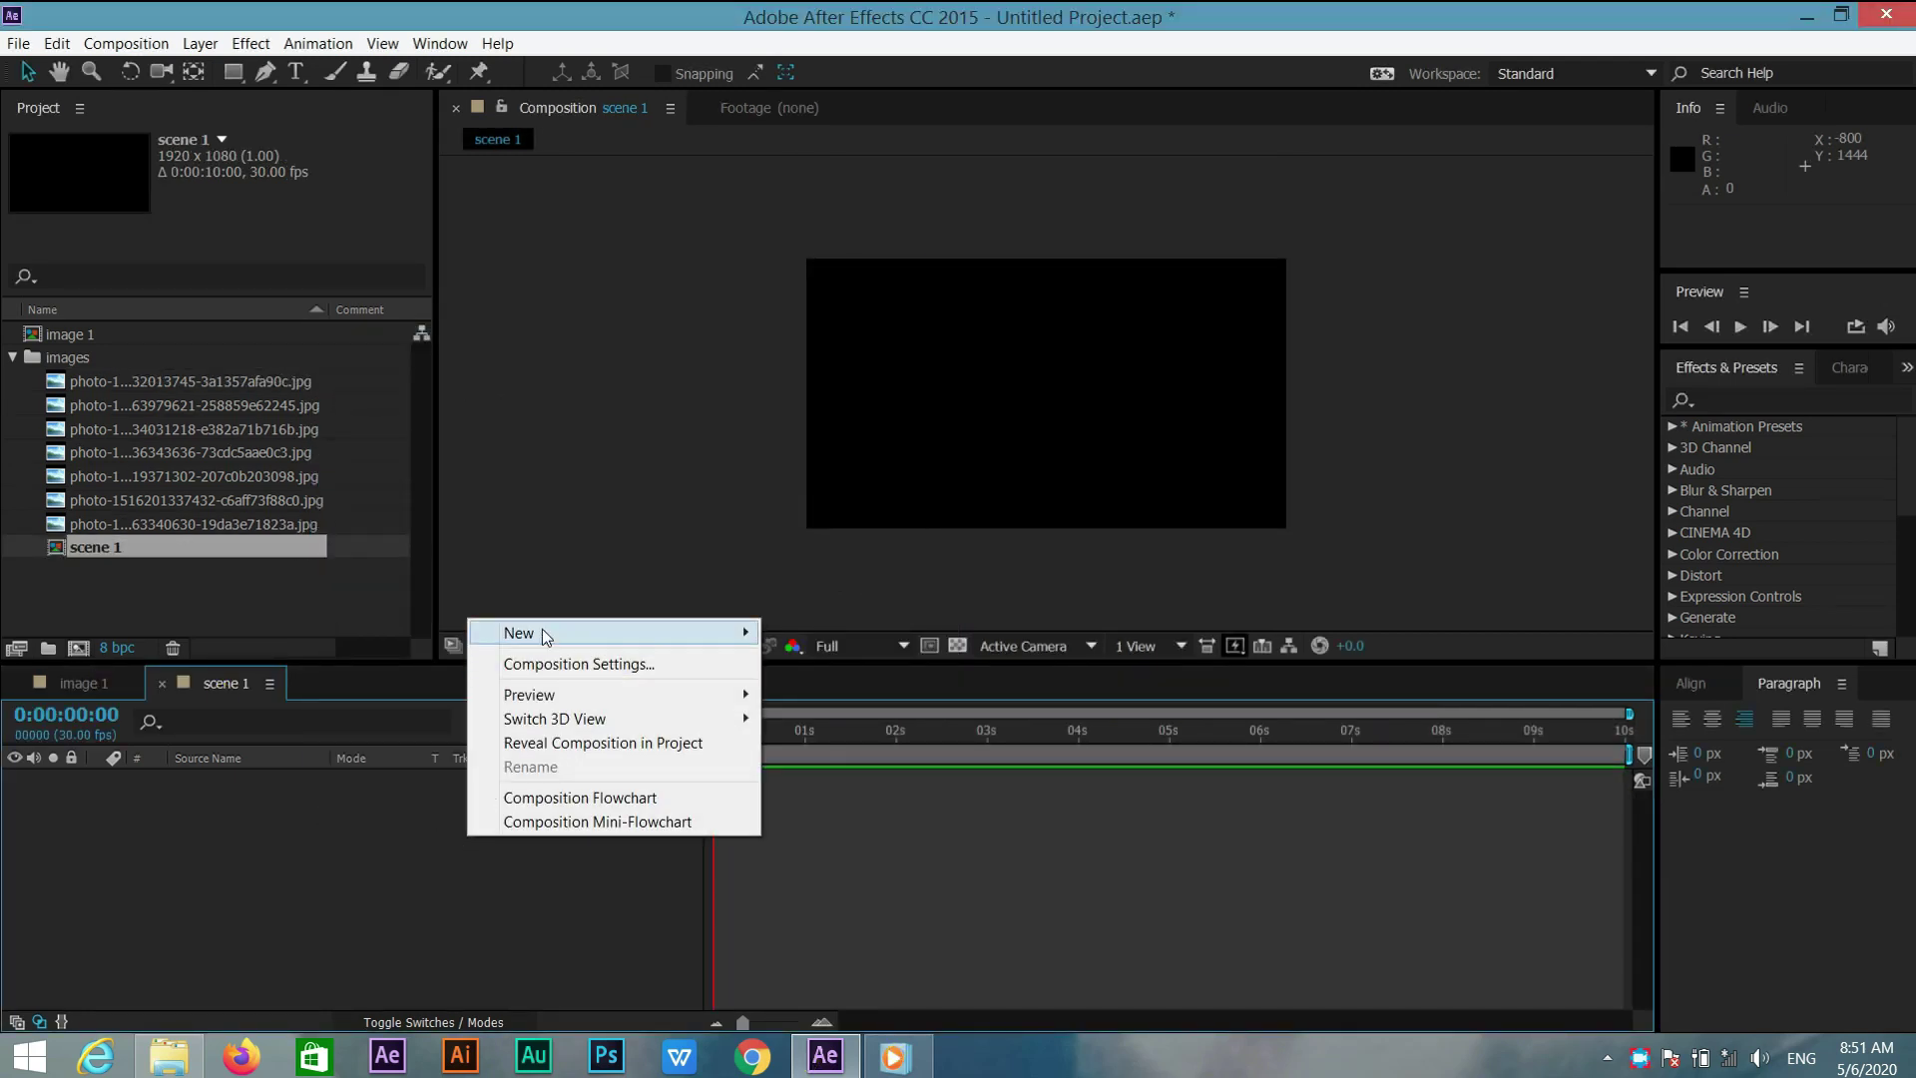
{"action": "mouse_move", "coordinate": [554, 631]}
{"action": "left_click", "coordinate": [876, 692]}
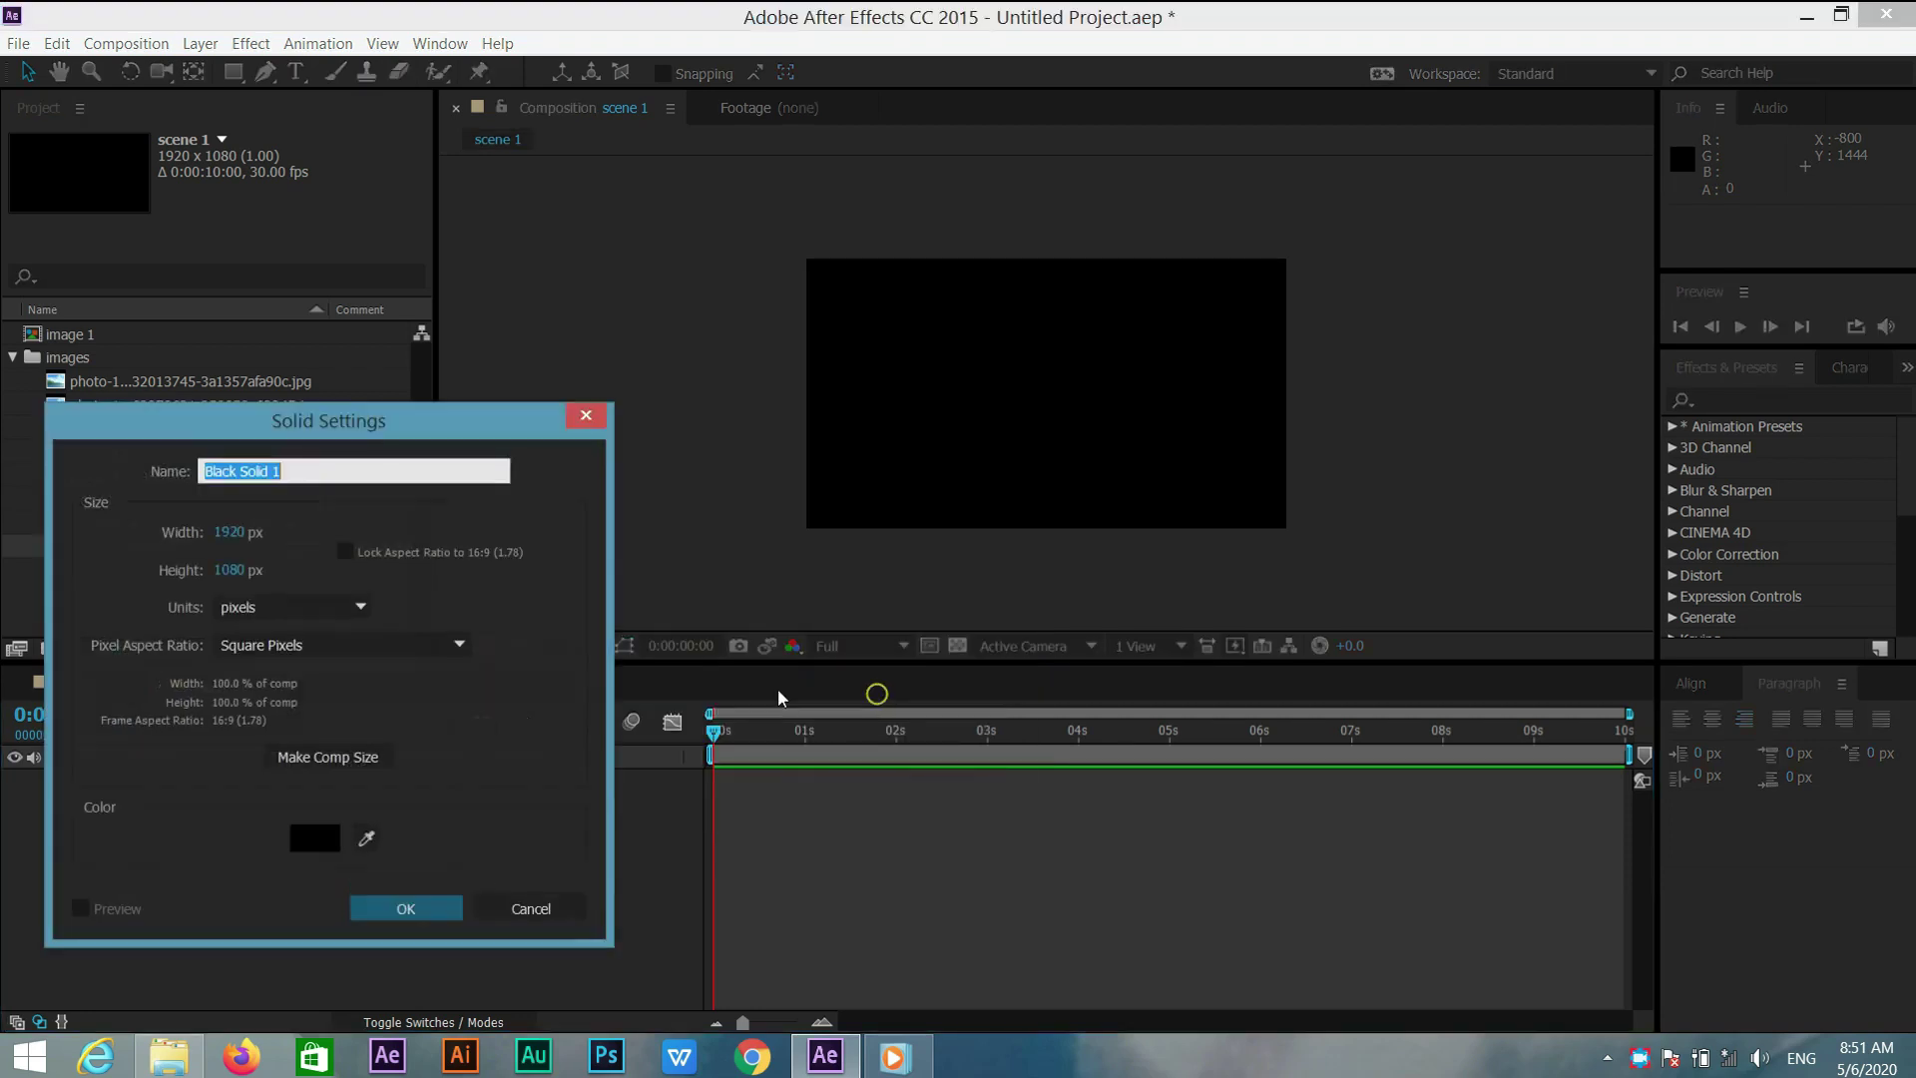
{"action": "type", "text": "b"}
{"action": "left_click", "coordinate": [302, 838]}
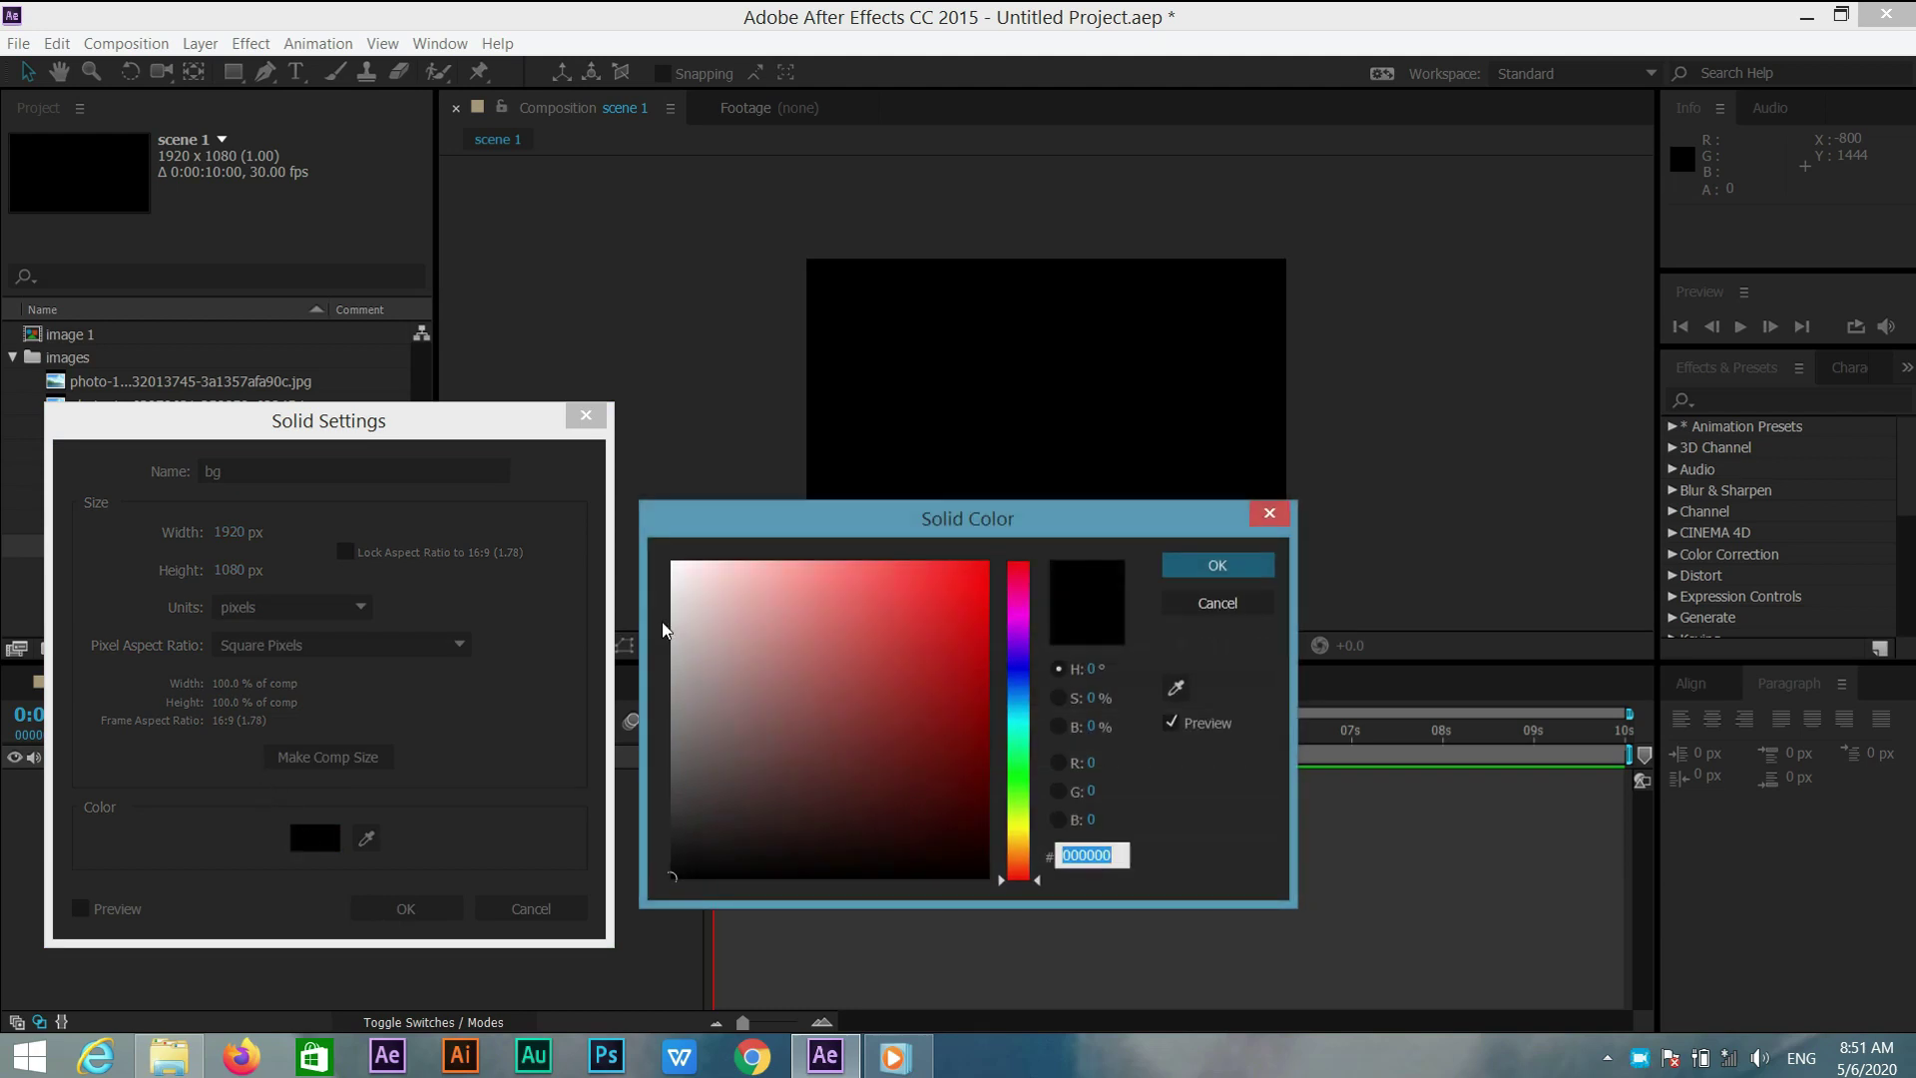
{"action": "left_click", "coordinate": [665, 603]}
{"action": "left_click", "coordinate": [1263, 565]}
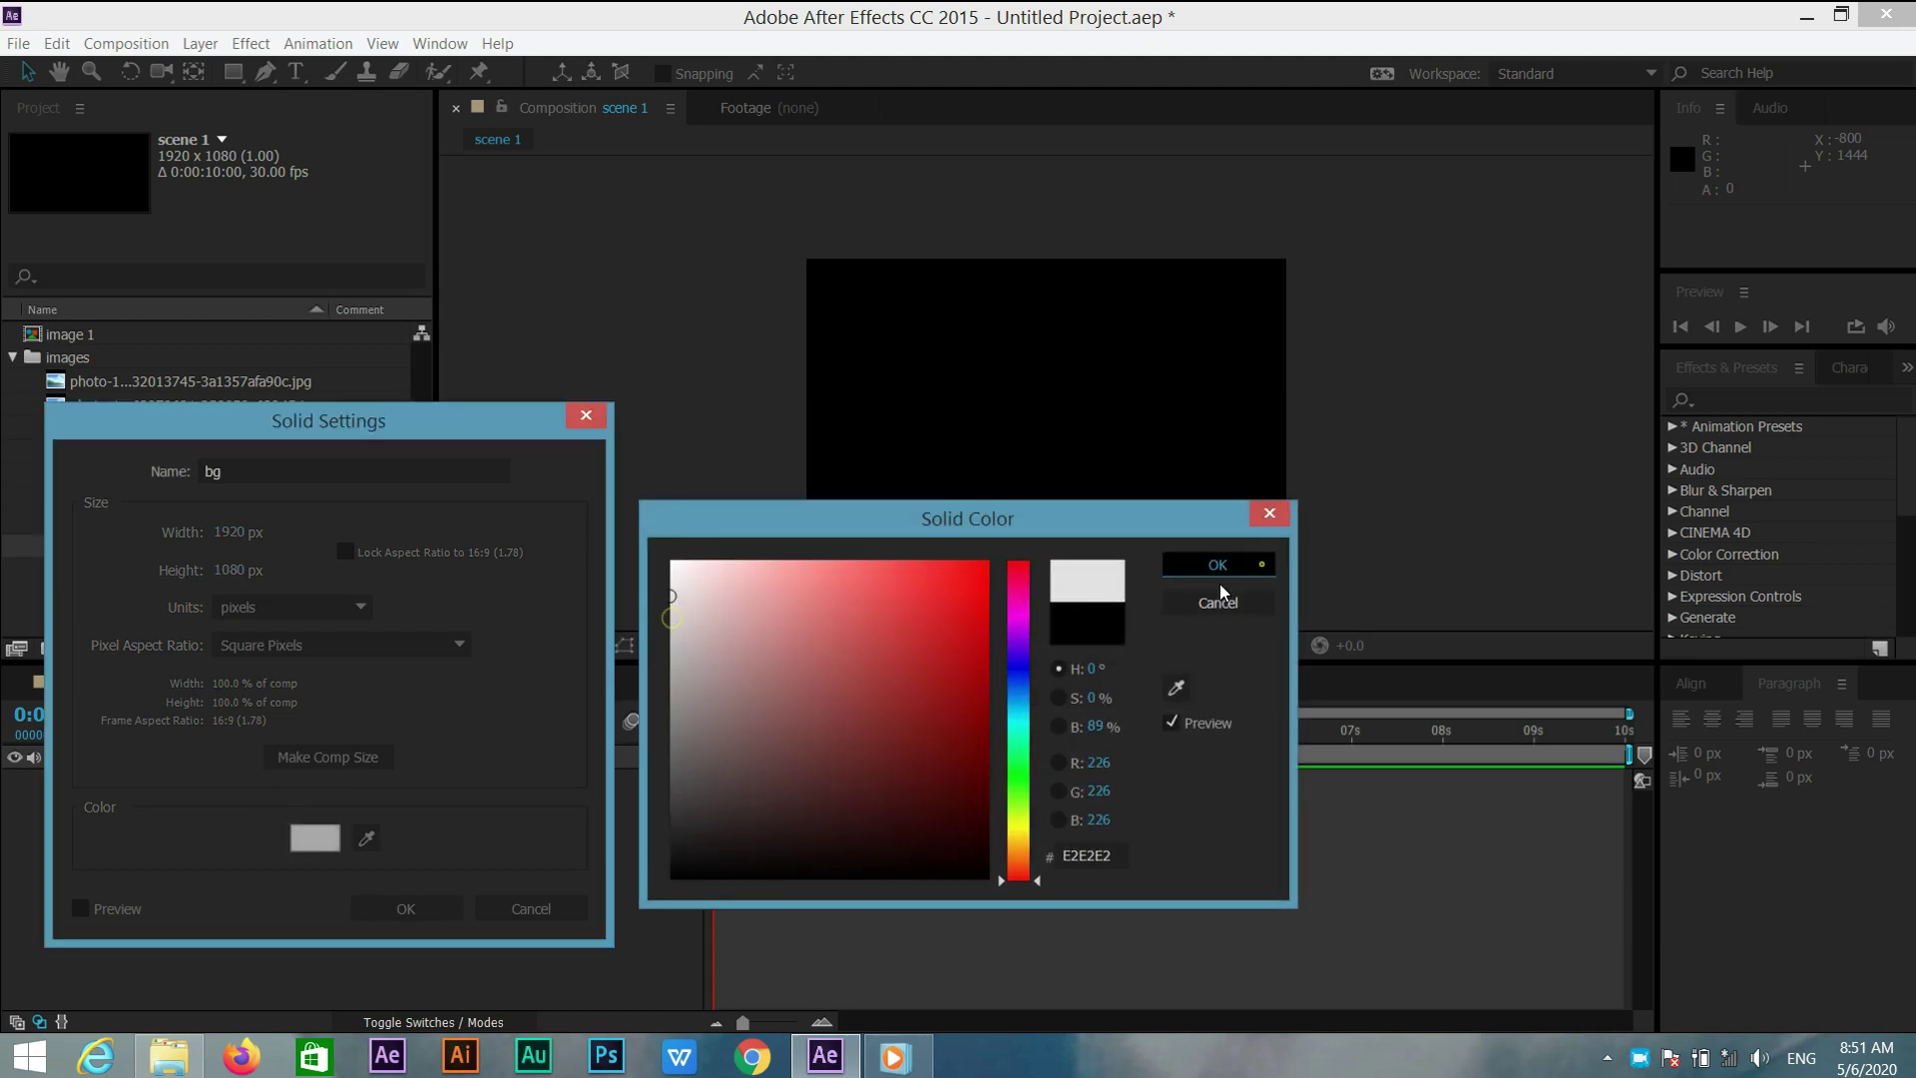
{"action": "left_click", "coordinate": [383, 910]}
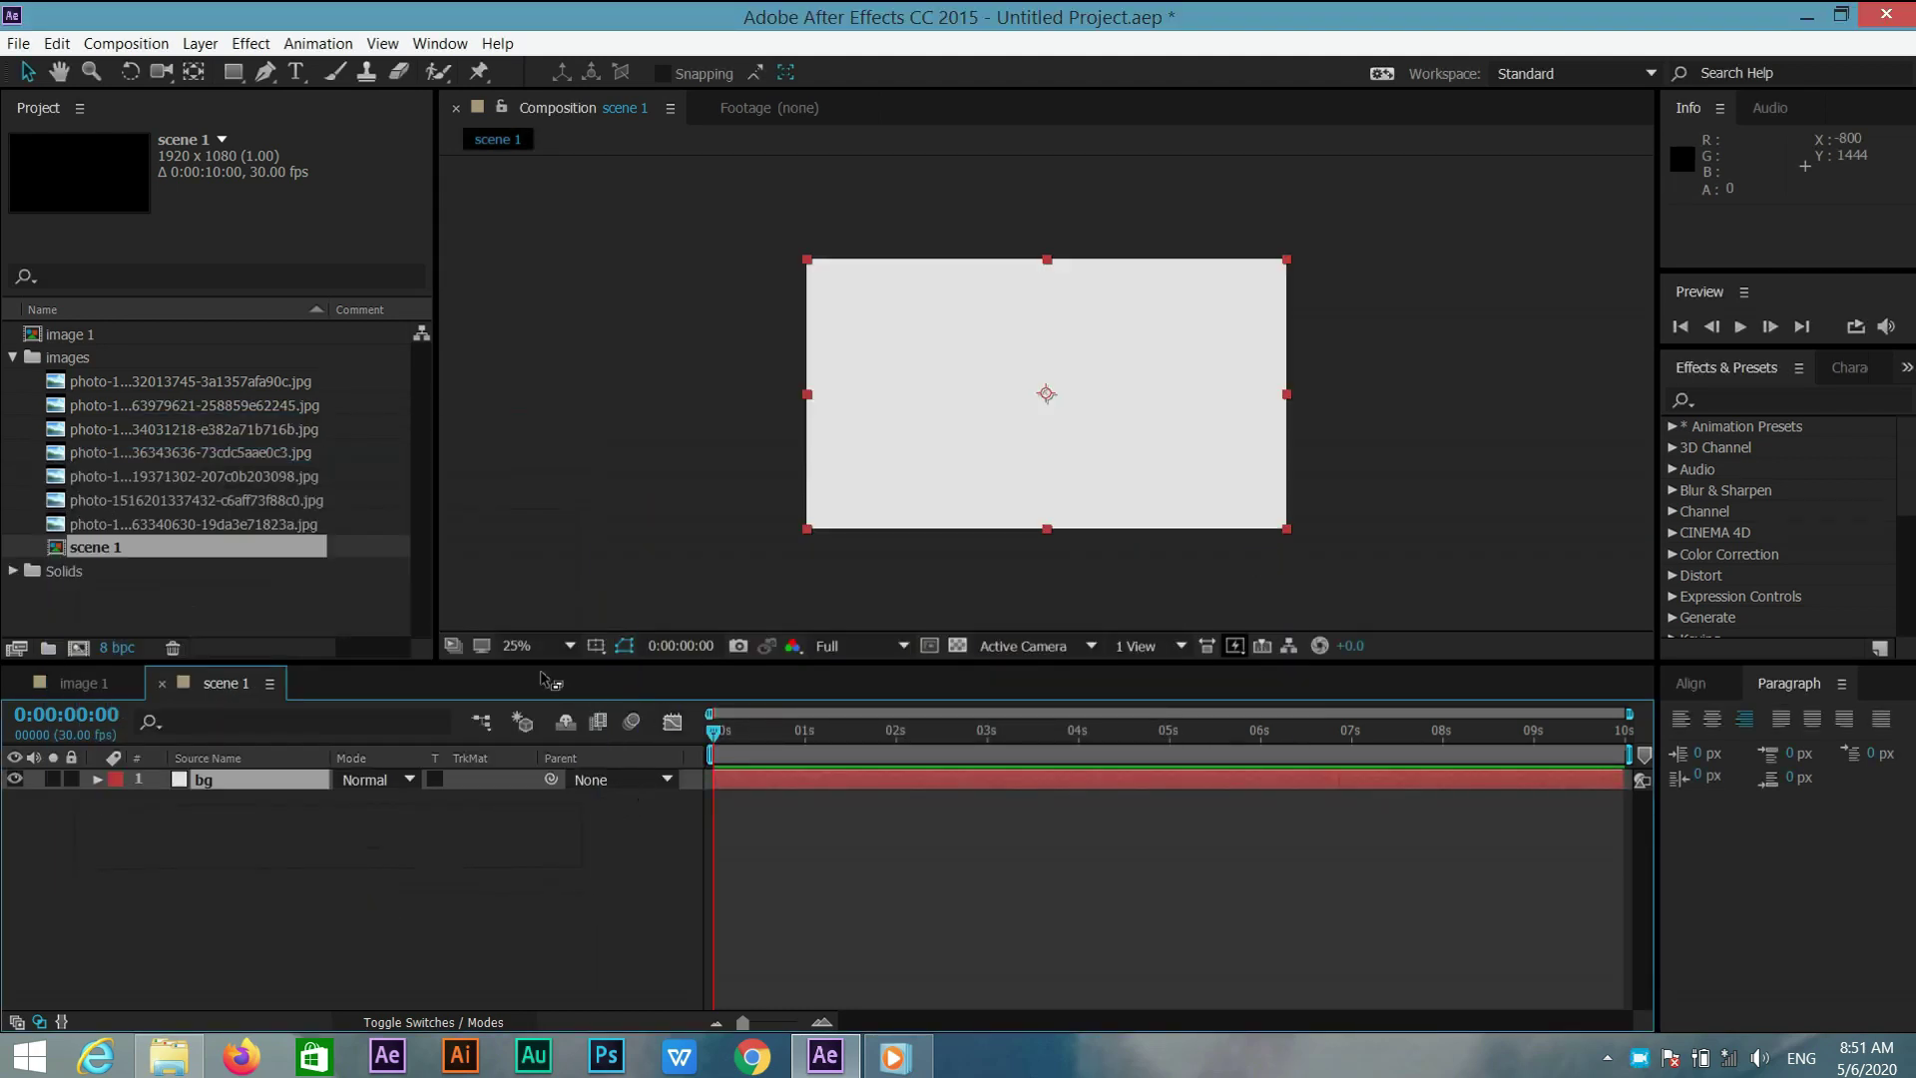
{"action": "left_click", "coordinate": [530, 644]}
{"action": "left_click", "coordinate": [564, 274]}
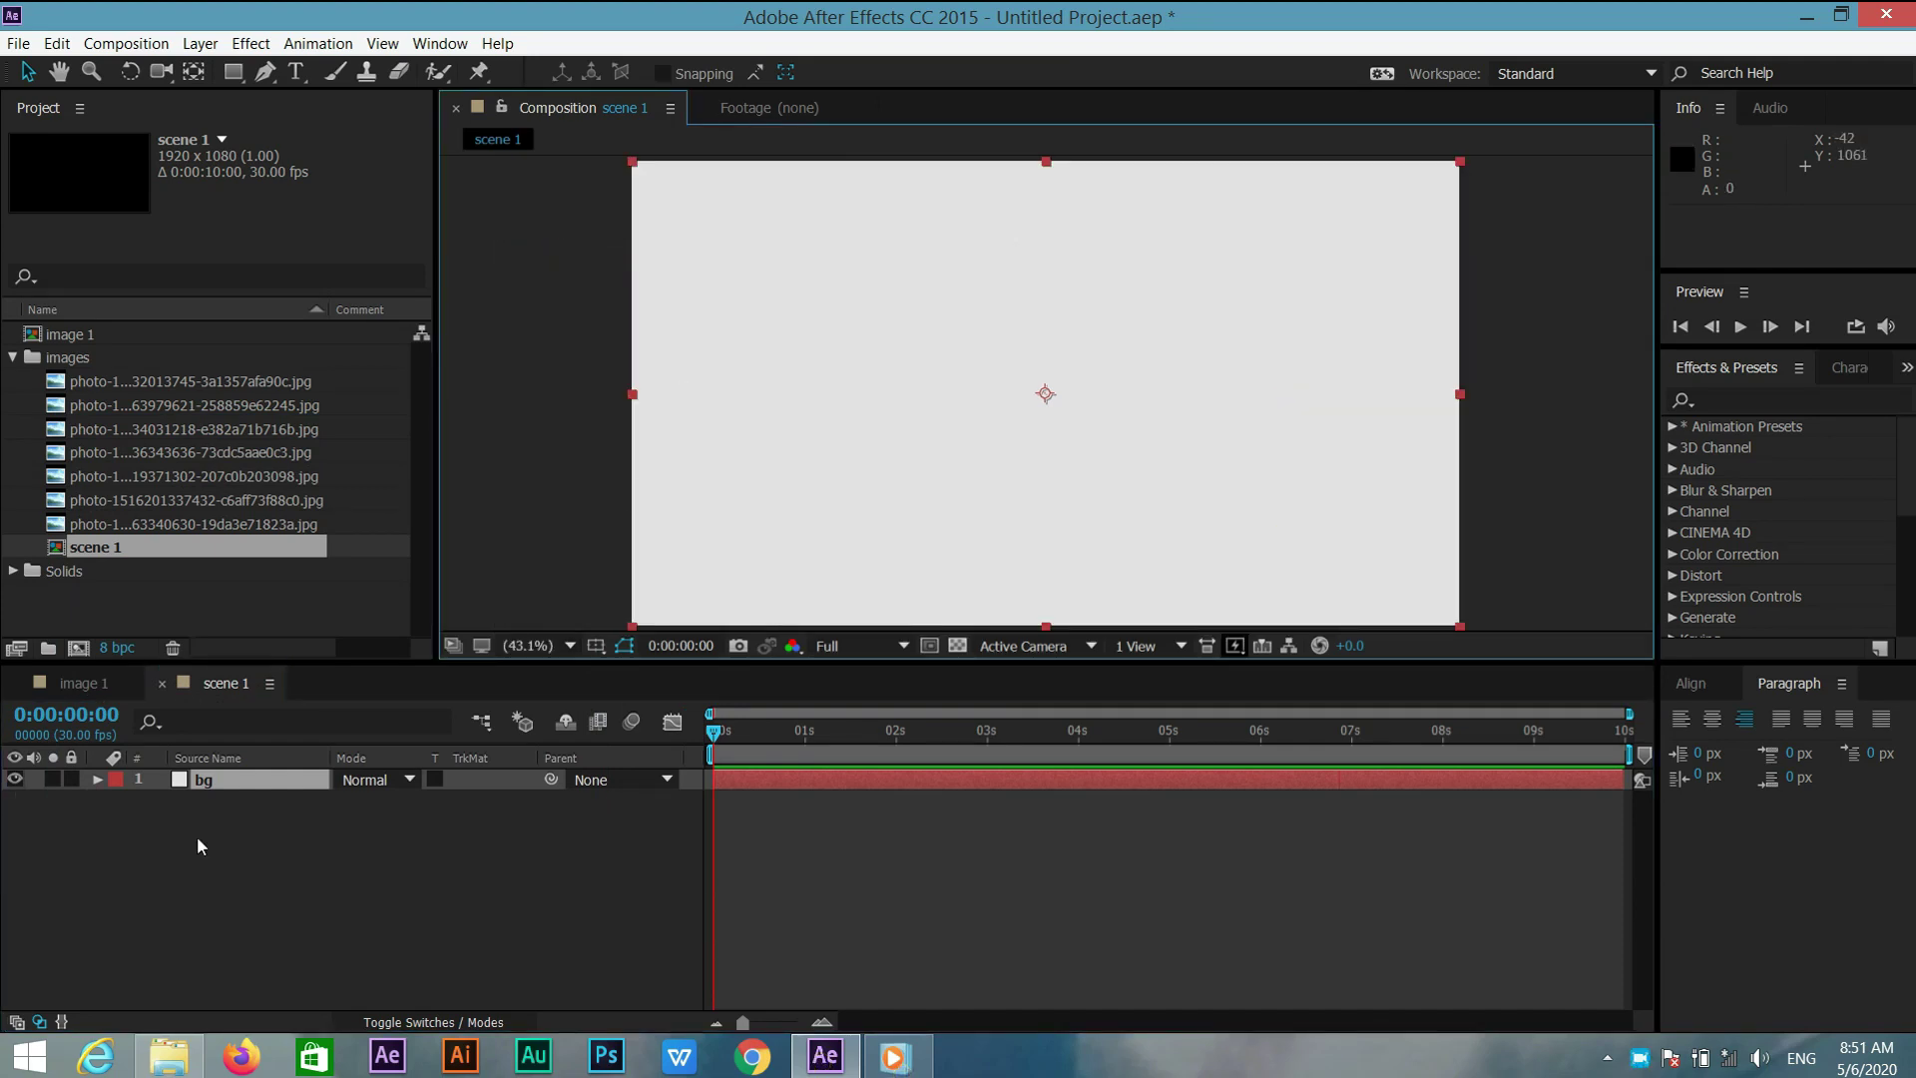
Place the image 1 composition above bg in scene 1 and crop it with a circular mask about 911 px wide
{"action": "left_click_drag", "start_coordinate": [104, 335], "coordinate": [228, 778]}
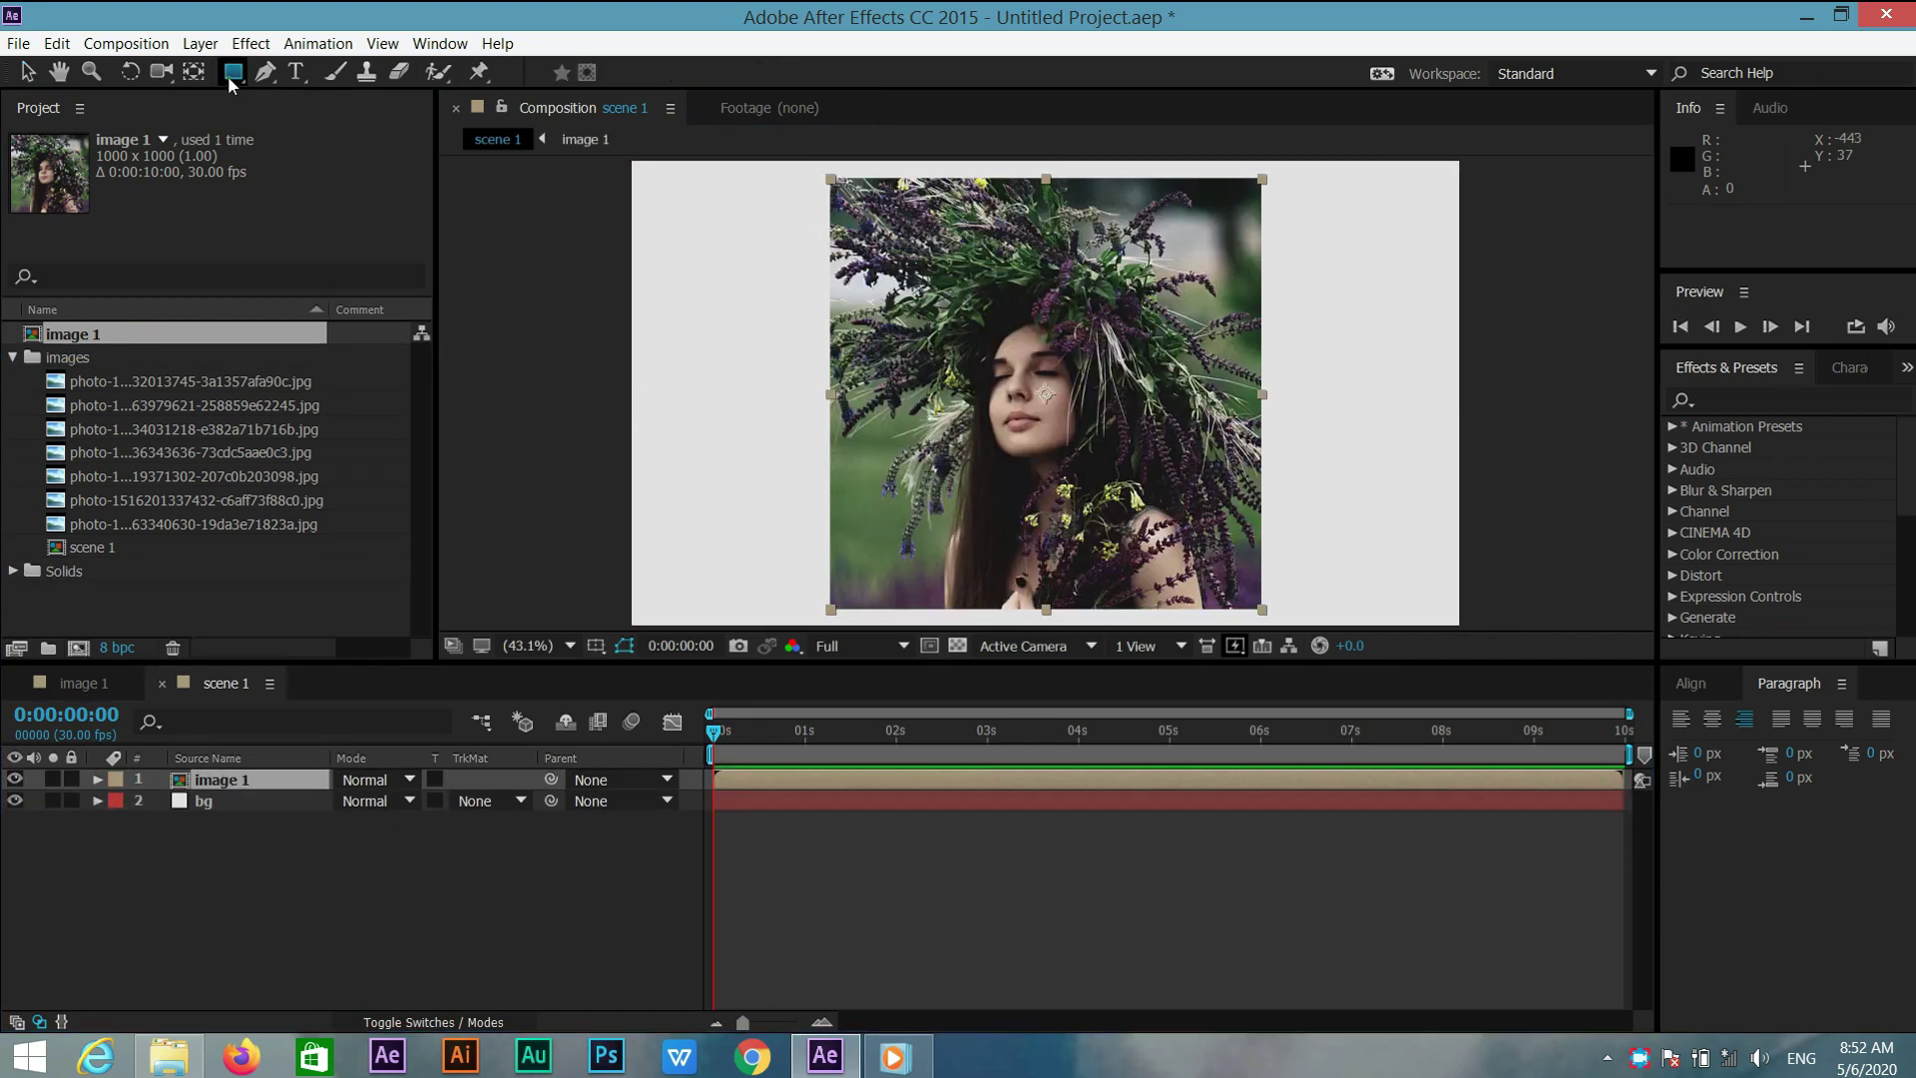
{"action": "left_click", "coordinate": [233, 71]}
{"action": "left_click", "coordinate": [348, 129]}
{"action": "left_click", "coordinate": [880, 237]}
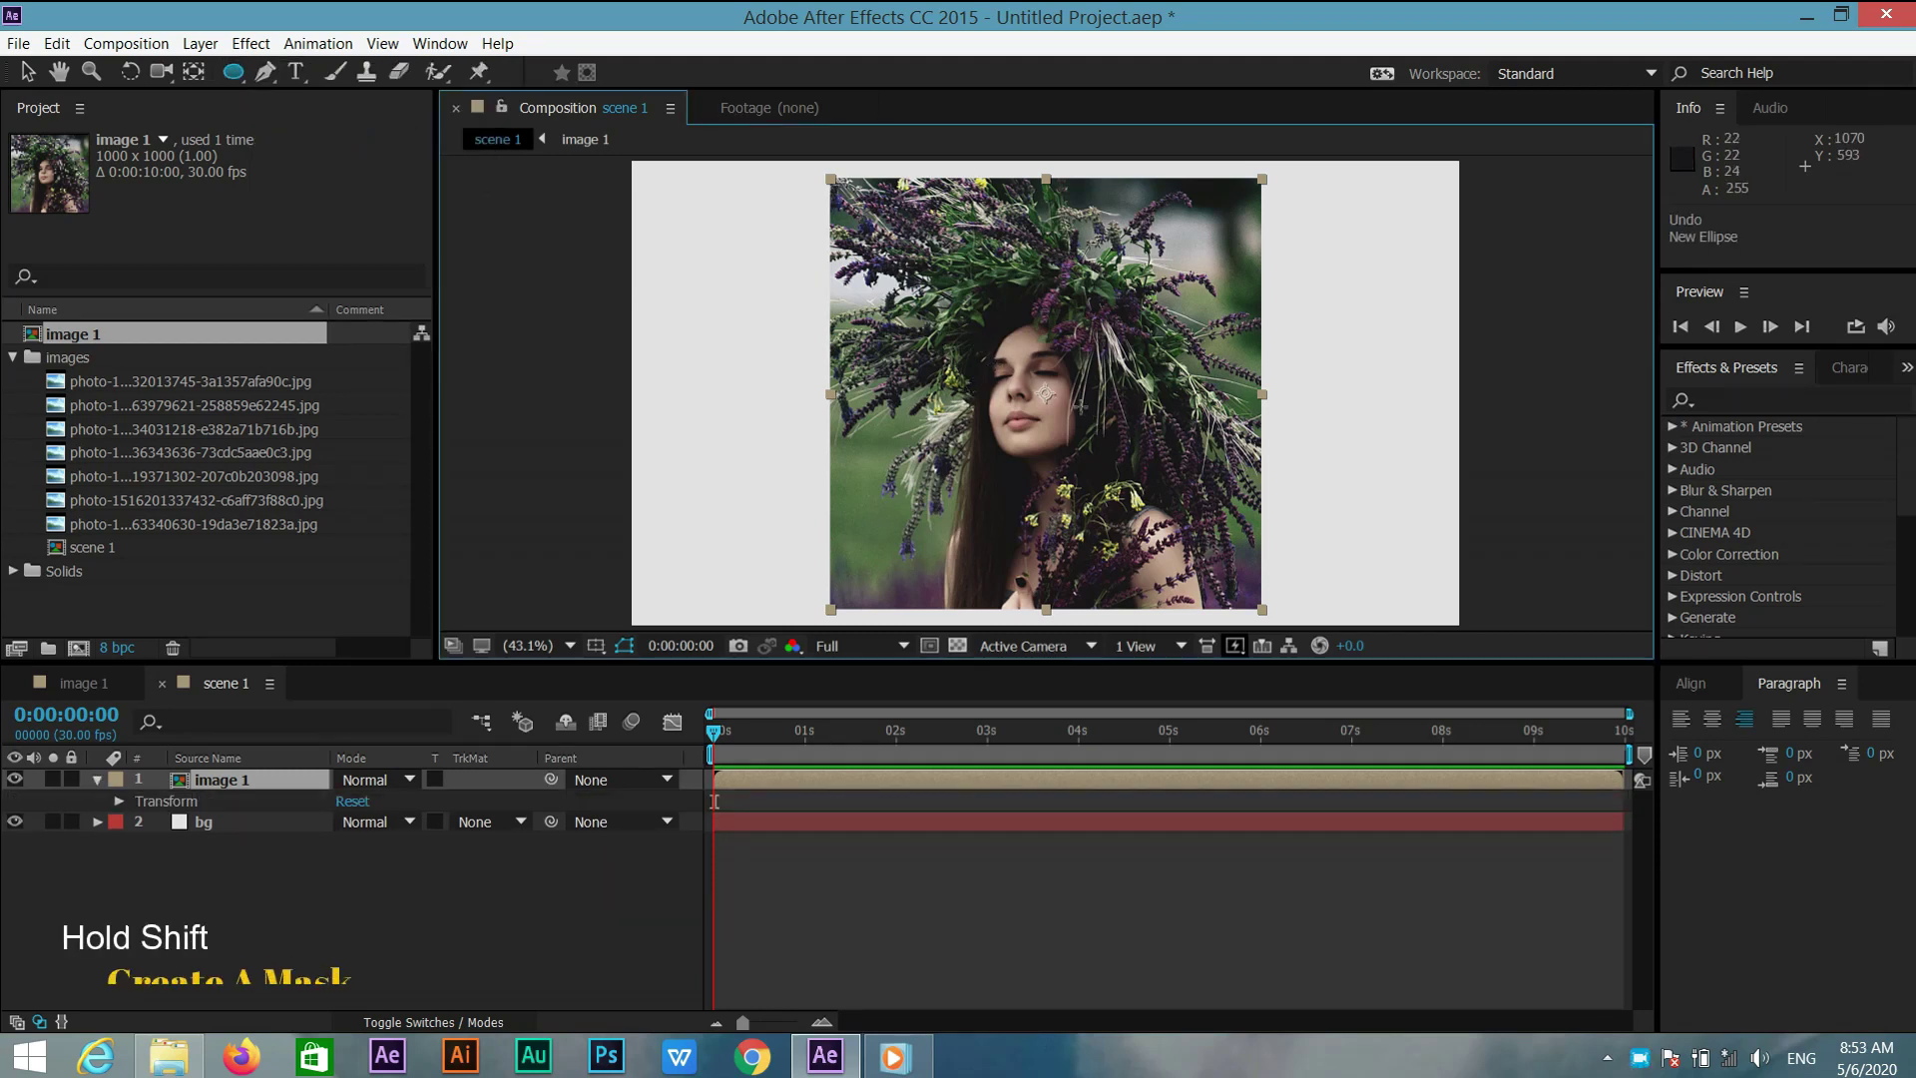
{"action": "left_click_drag", "start_coordinate": [827, 215], "coordinate": [1225, 575]}
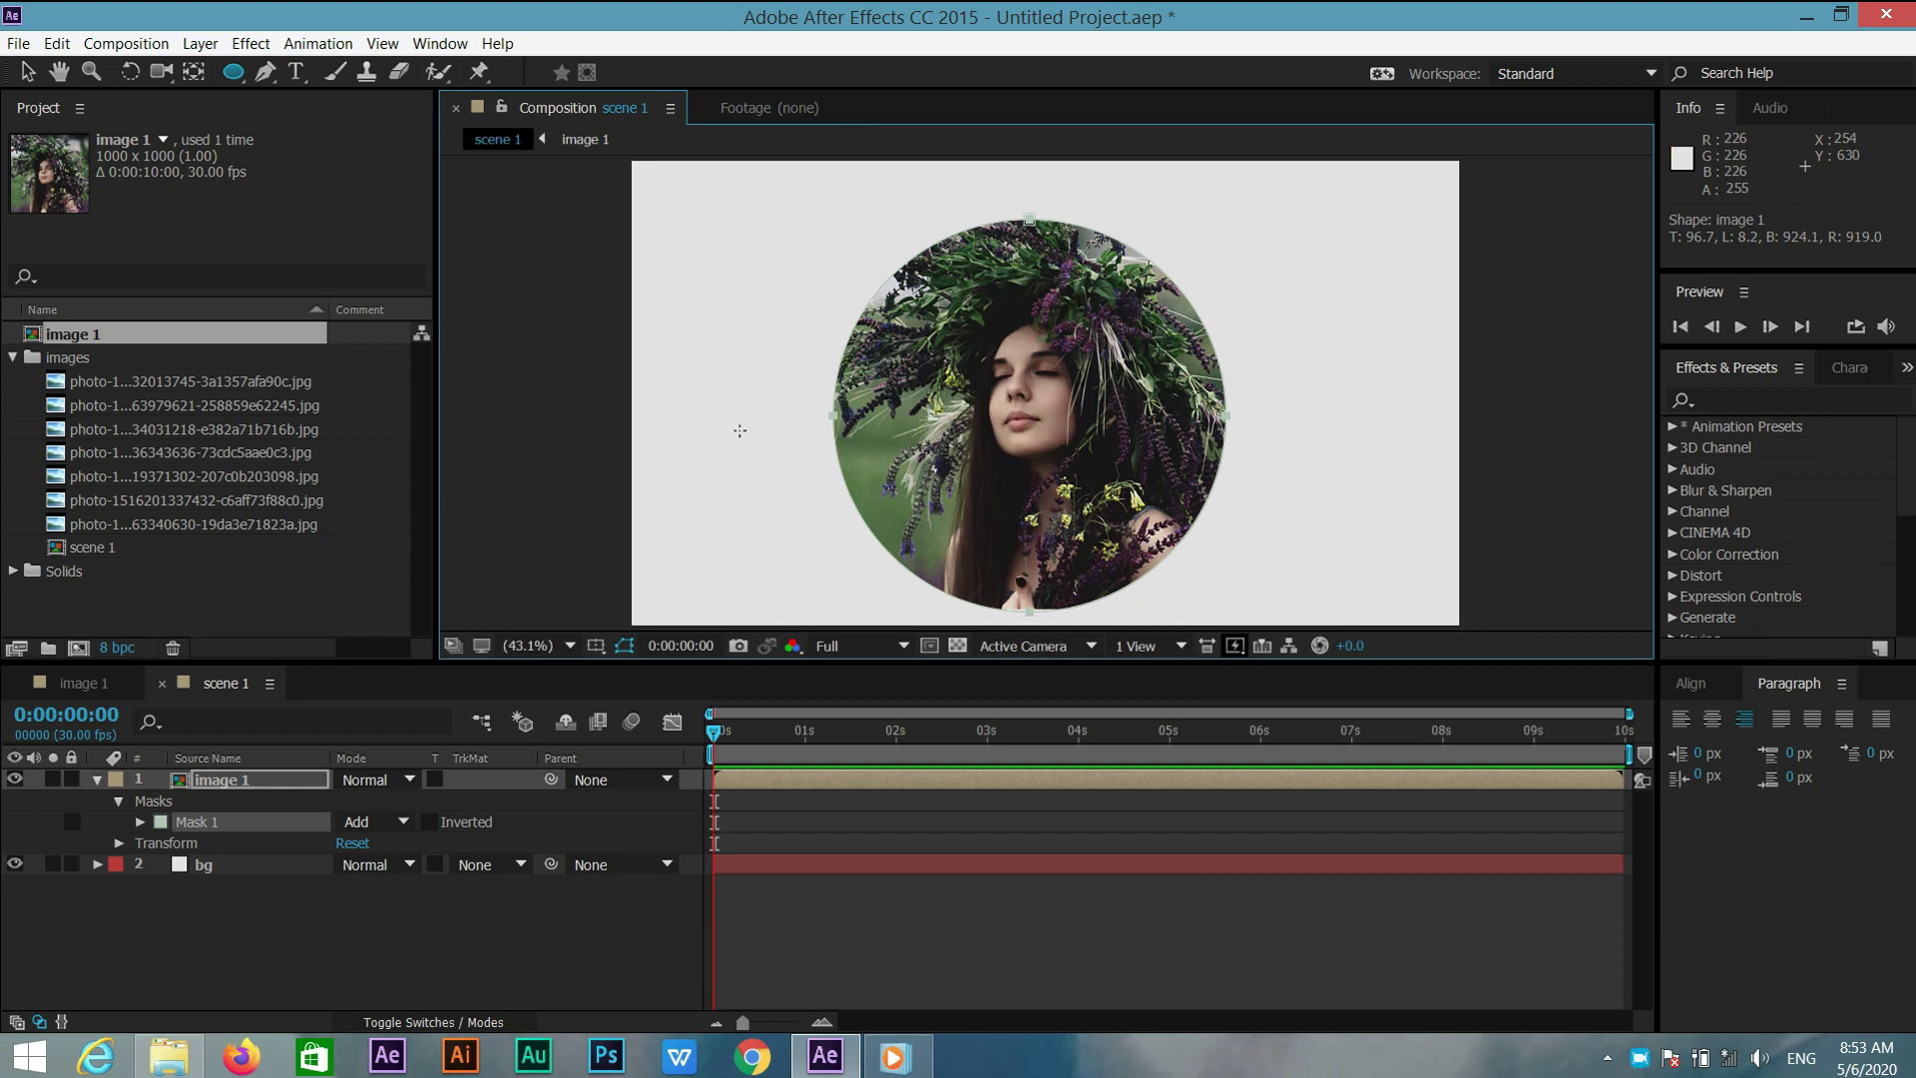
Scale the masked image 1 layer to 95% and move it toward the left side of the composition
{"action": "left_click", "coordinate": [289, 772]}
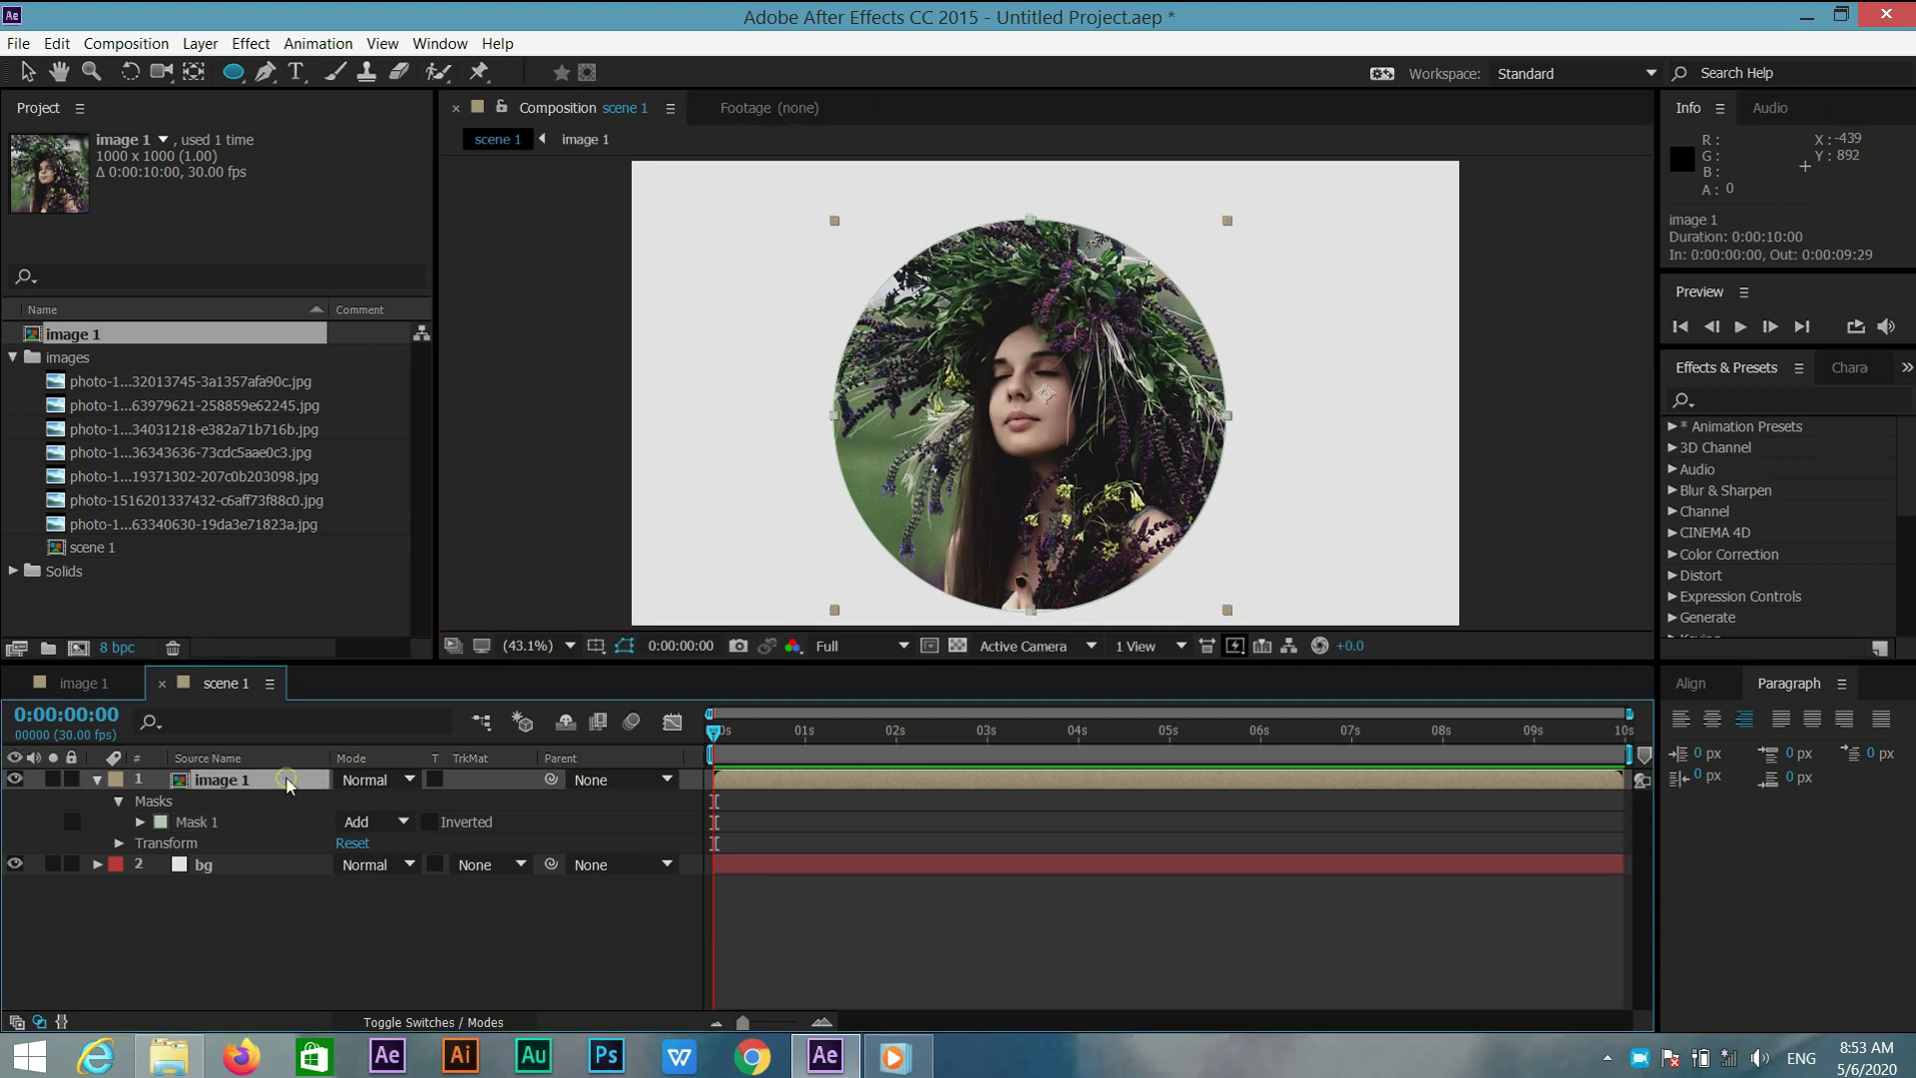
{"action": "key", "text": "s"}
{"action": "left_click_drag", "start_coordinate": [375, 804], "coordinate": [363, 798]}
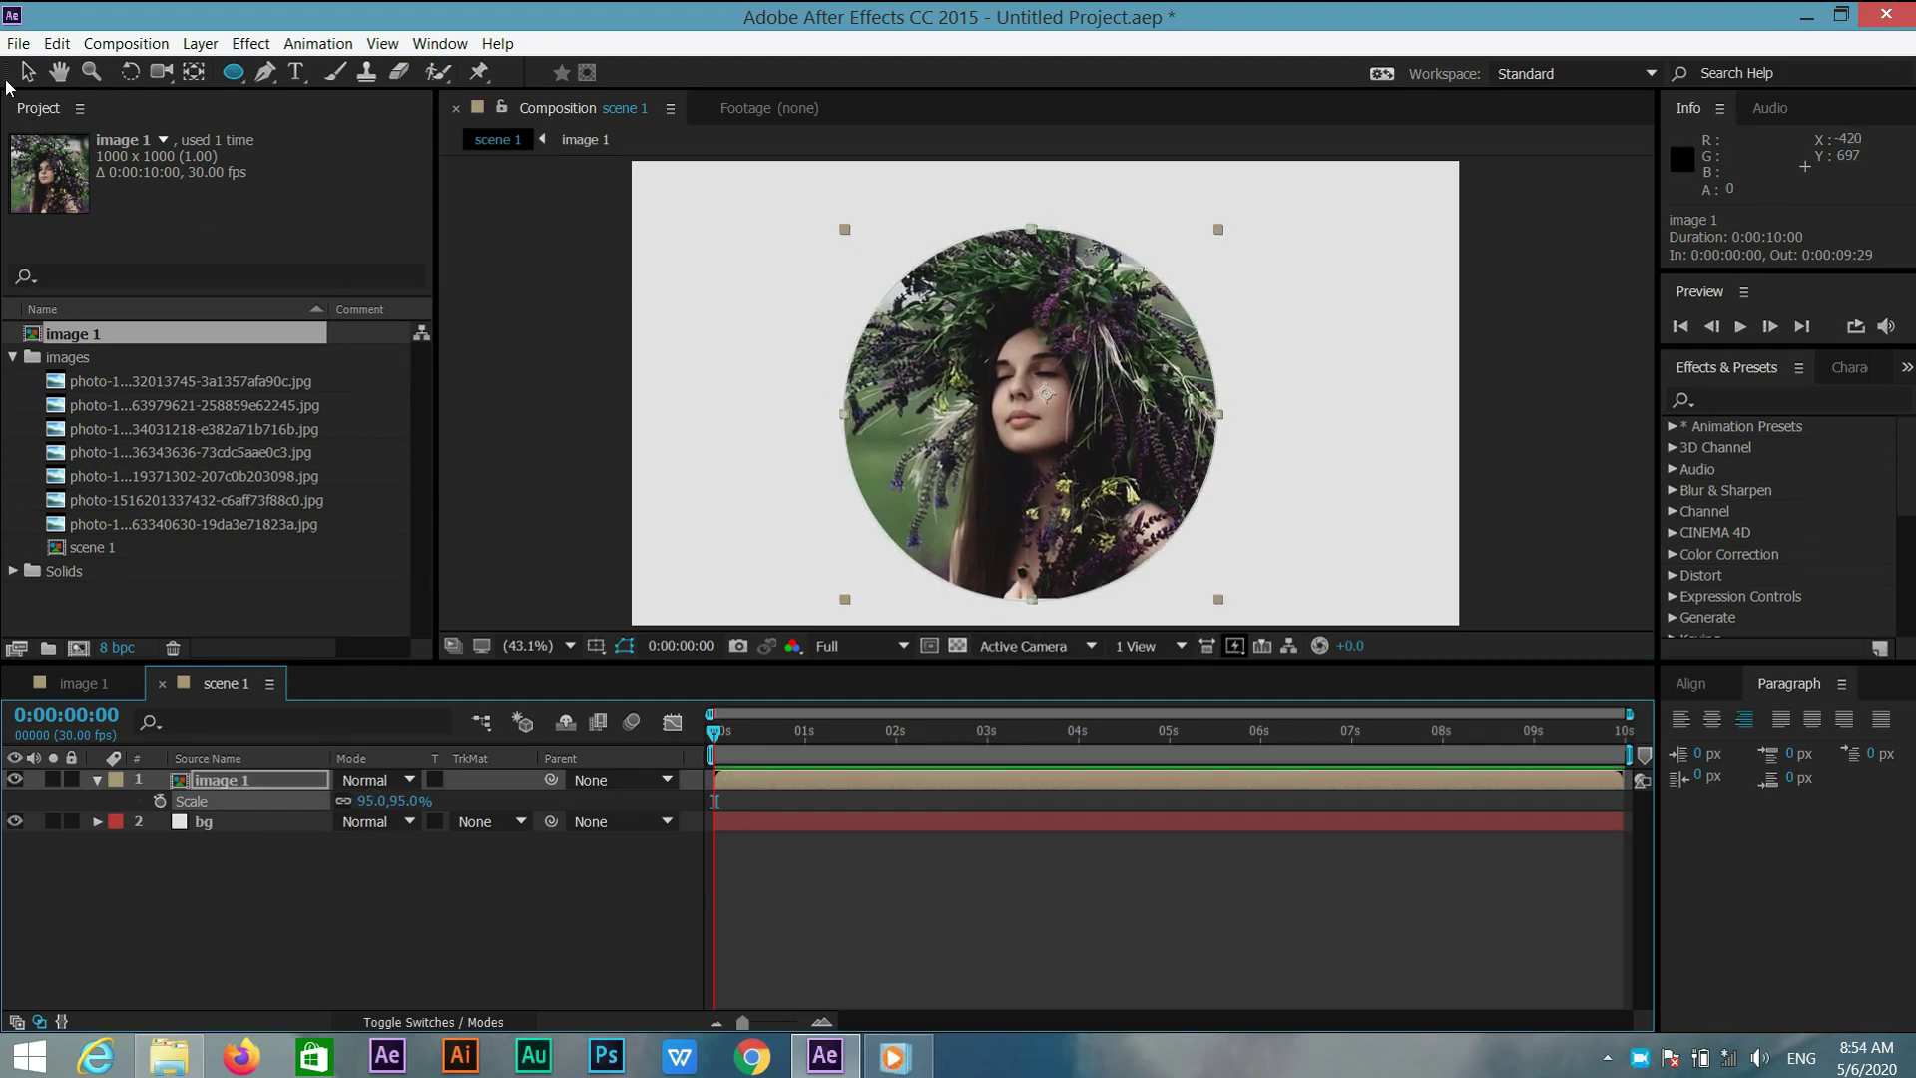
{"action": "left_click", "coordinate": [27, 74]}
{"action": "left_click_drag", "start_coordinate": [1078, 496], "coordinate": [961, 483]}
{"action": "left_click", "coordinate": [443, 907]}
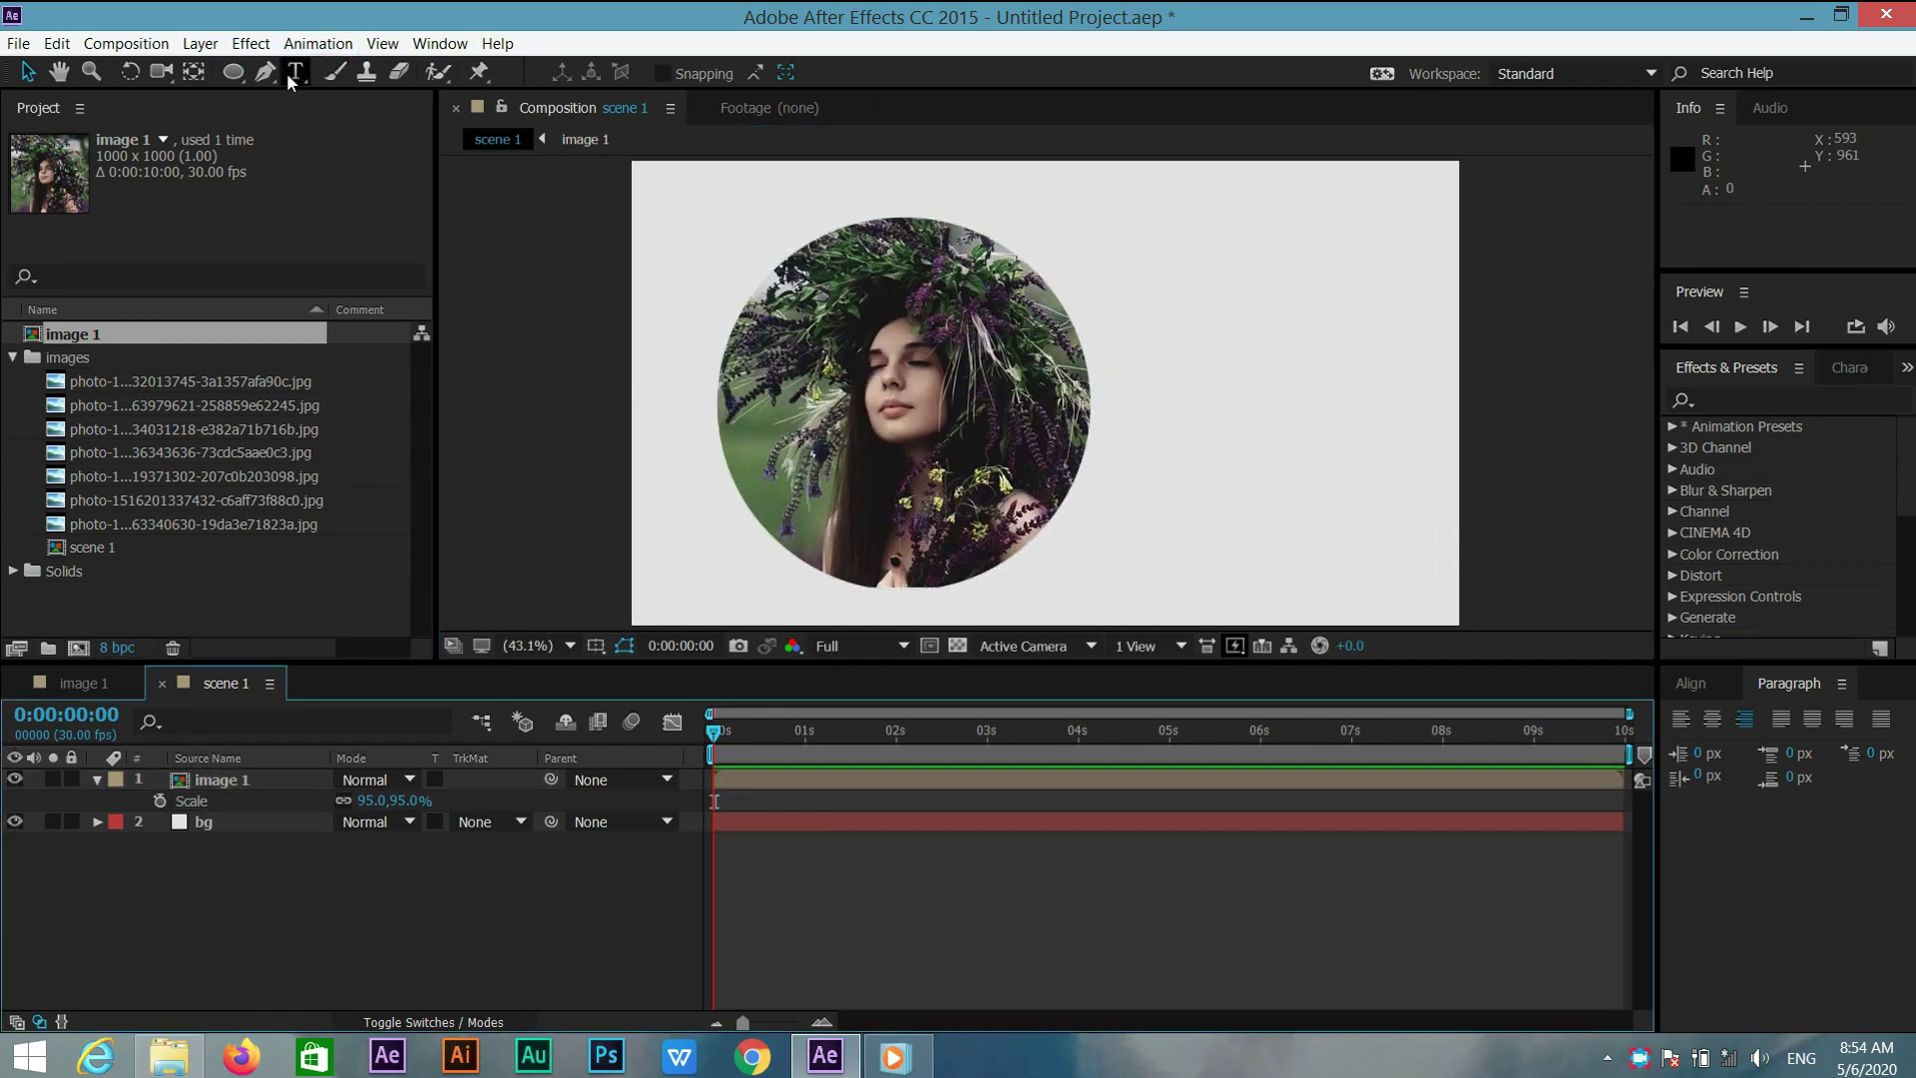
Draw a circle about 227 px wide at the photo's upper-right edge as a new shape layer and fill it turquoise green
{"action": "left_click", "coordinate": [234, 71]}
{"action": "left_click_drag", "start_coordinate": [1050, 239], "coordinate": [1151, 342]}
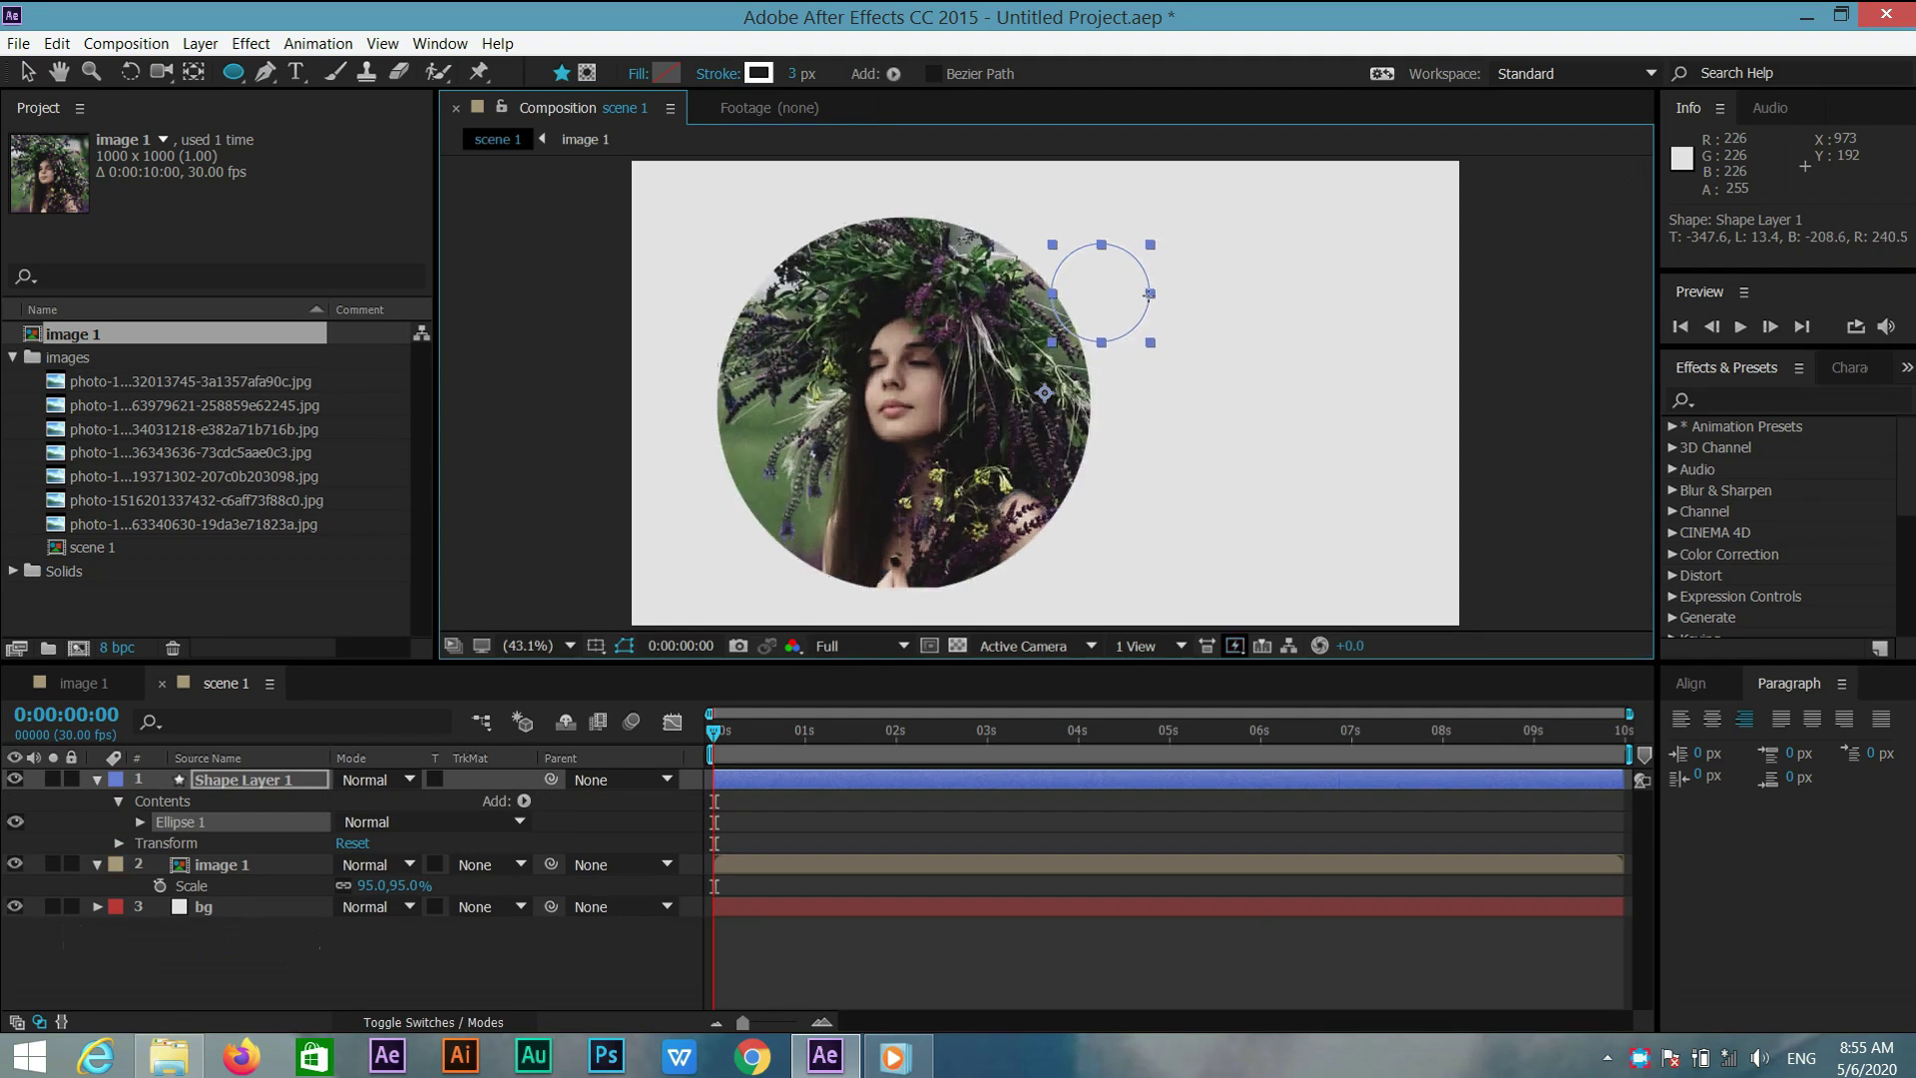
{"action": "left_click", "coordinate": [661, 74]}
{"action": "left_click_drag", "start_coordinate": [780, 615], "coordinate": [977, 602]}
{"action": "left_click", "coordinate": [1218, 565]}
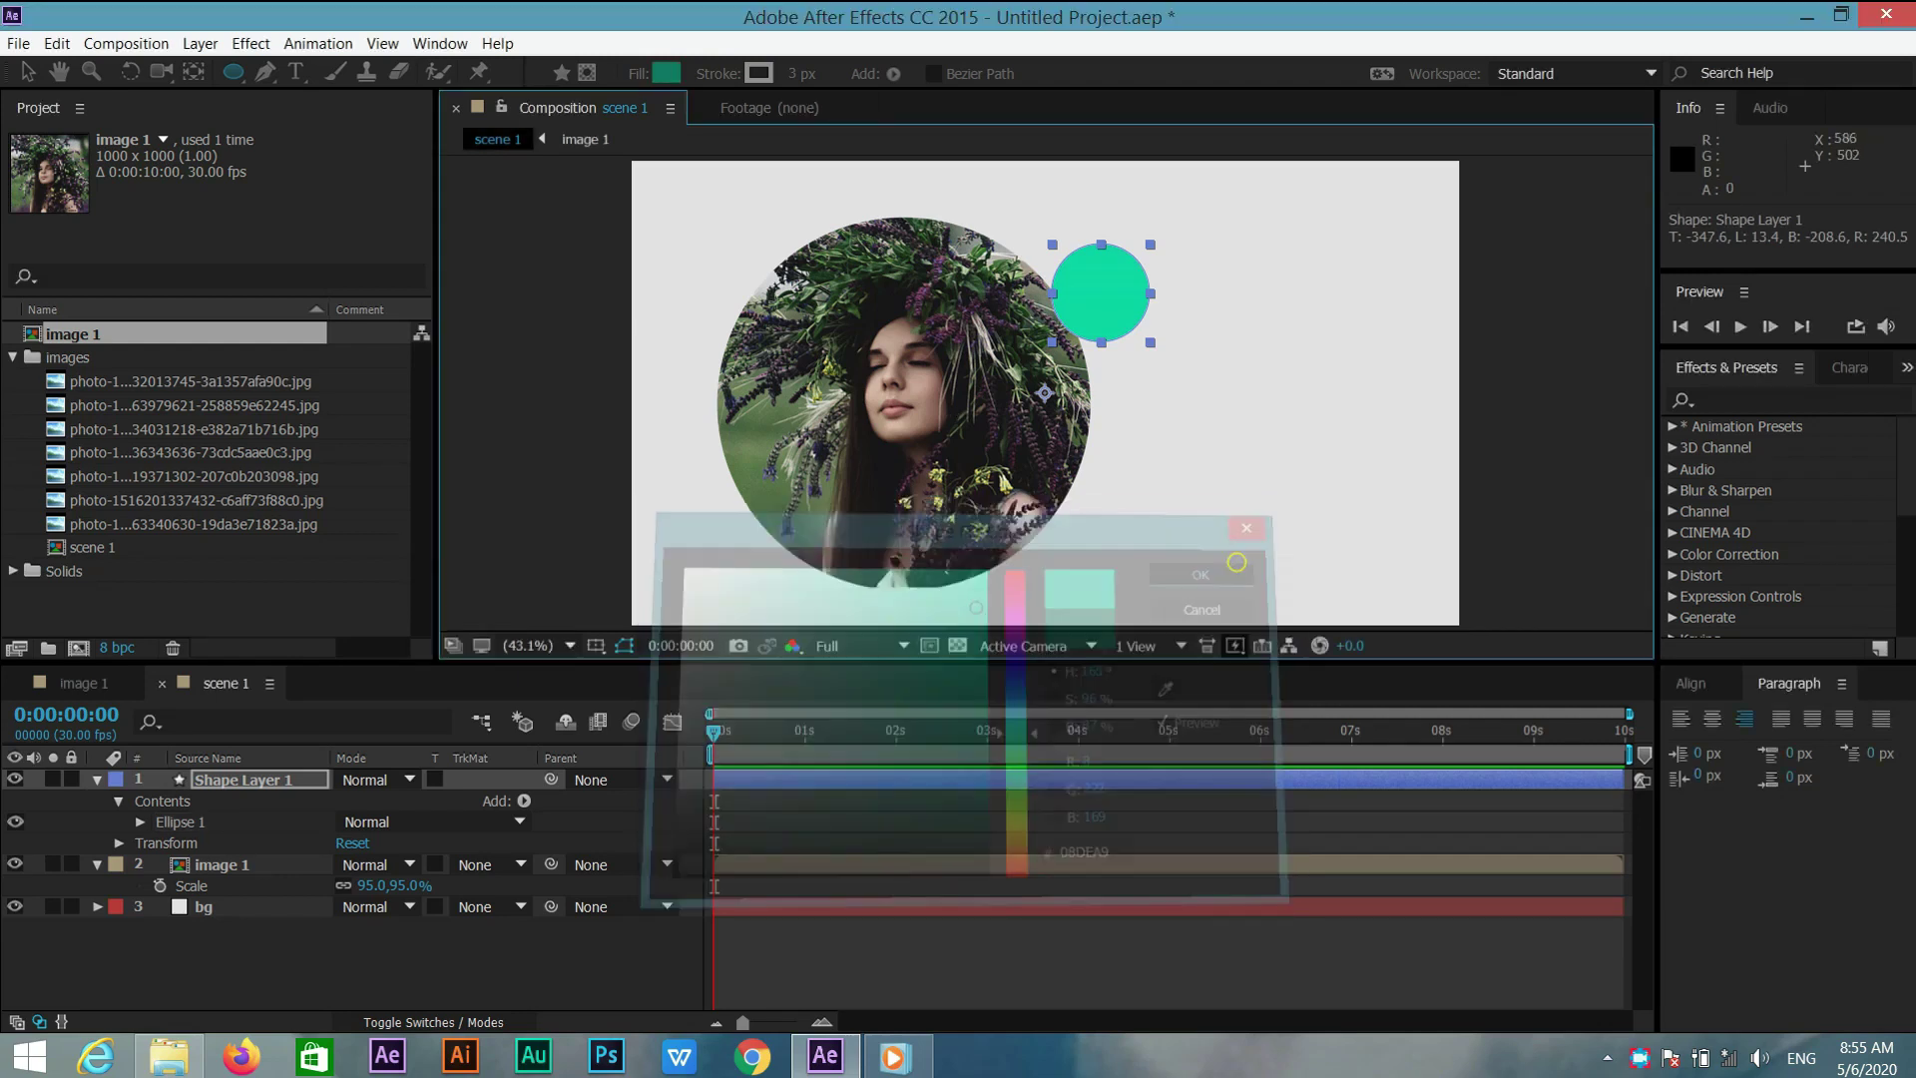
{"action": "key", "text": "F2"}
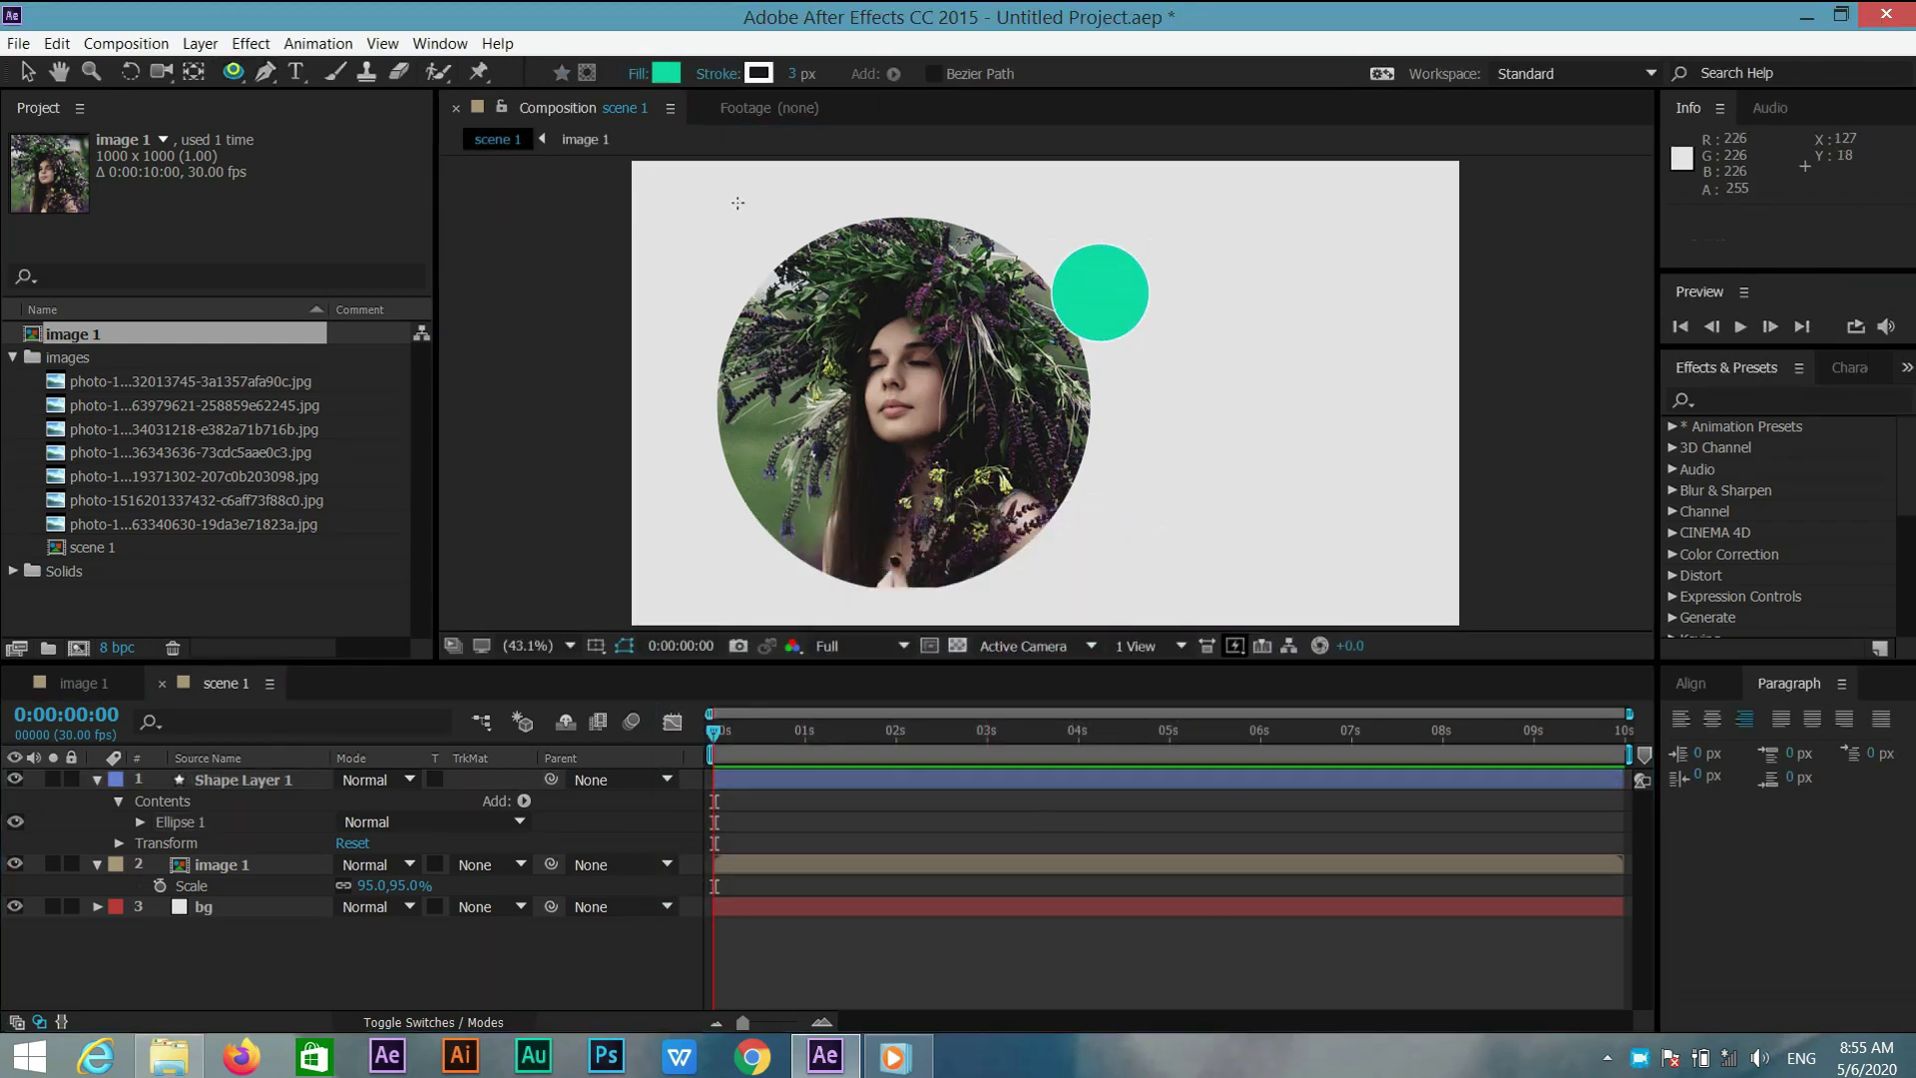
Draw a separate circle about 197 px wide at the photo's upper-left edge and fill it blue 083DDE
{"action": "left_click_drag", "start_coordinate": [689, 245], "coordinate": [776, 334]}
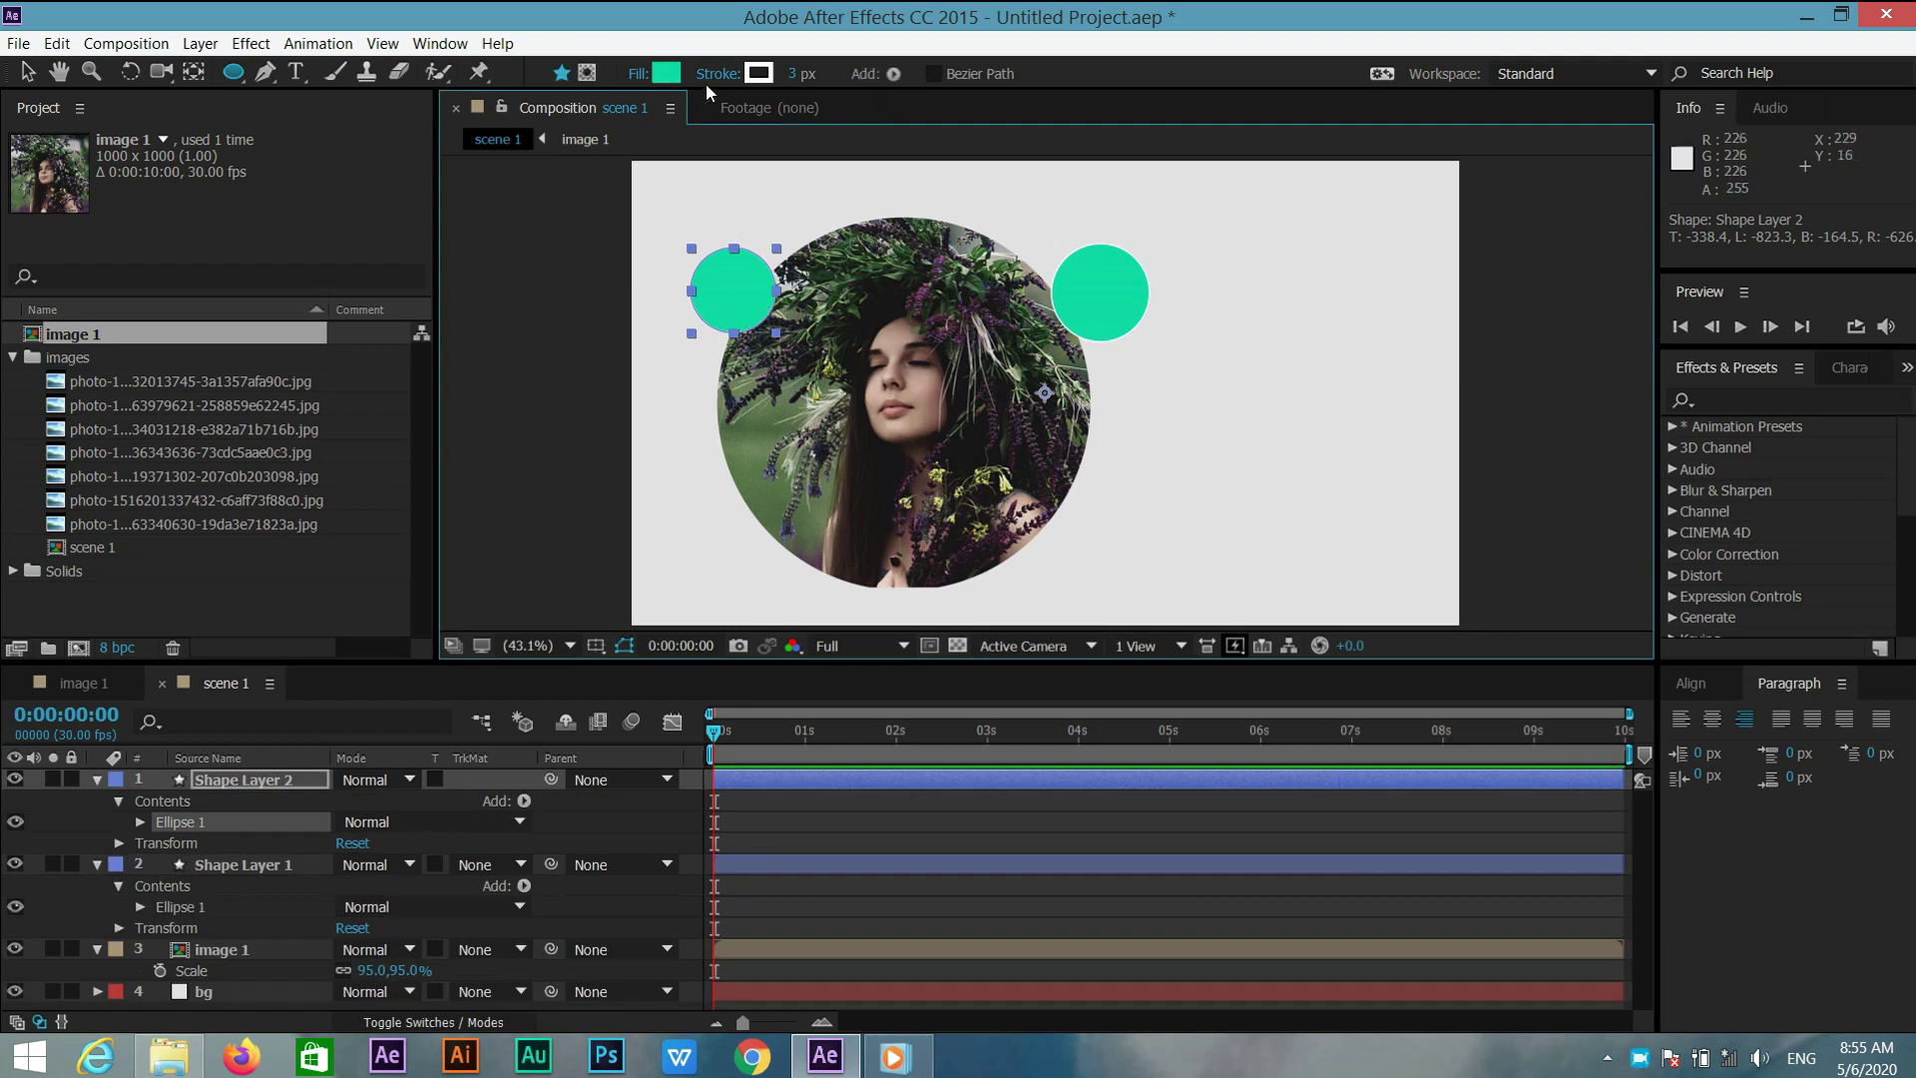
{"action": "left_click", "coordinate": [667, 72]}
{"action": "left_click", "coordinate": [1018, 675]}
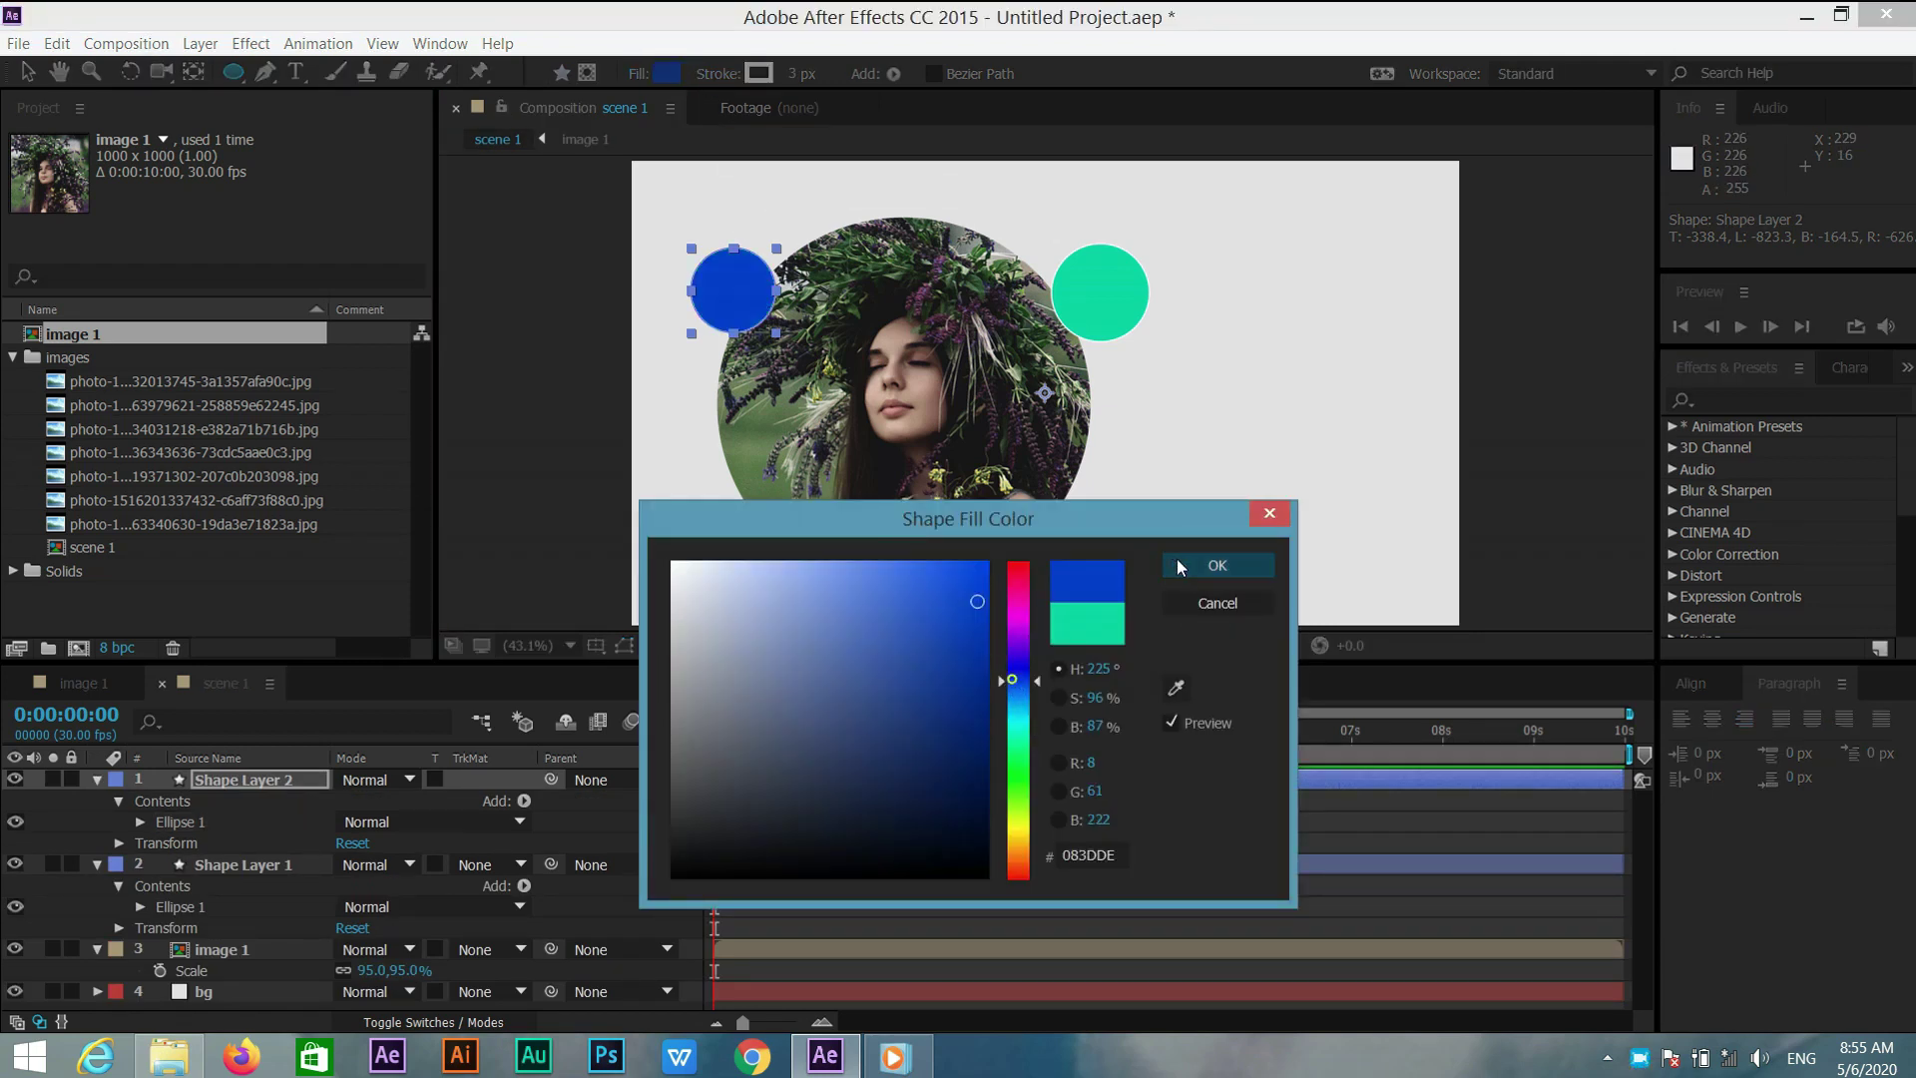
{"action": "left_click", "coordinate": [1180, 564]}
{"action": "key", "text": "F2"}
Draw a small circle about 123 px wide below and left of the photo and fill it pink
{"action": "left_click_drag", "start_coordinate": [664, 552], "coordinate": [720, 607]}
{"action": "left_click", "coordinate": [667, 73]}
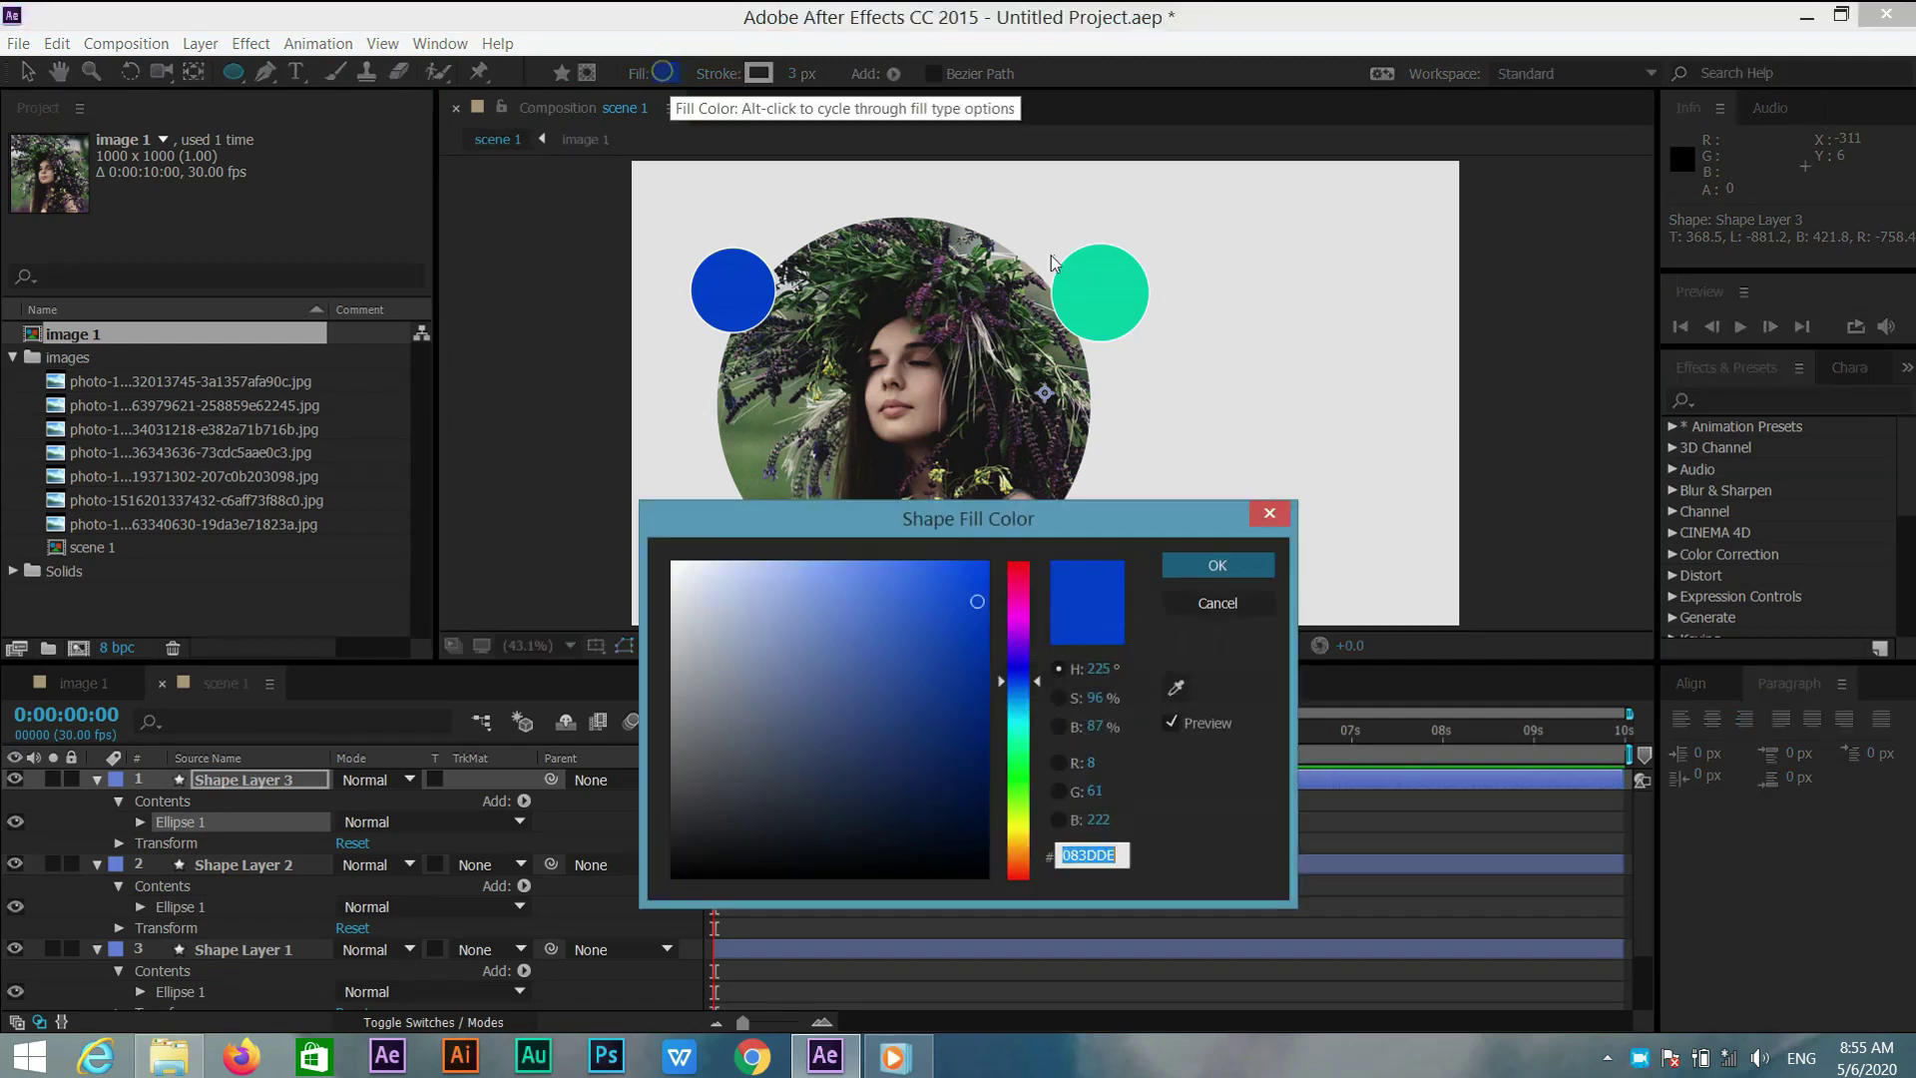
{"action": "left_click", "coordinate": [1018, 587]}
{"action": "left_click", "coordinate": [1181, 555]}
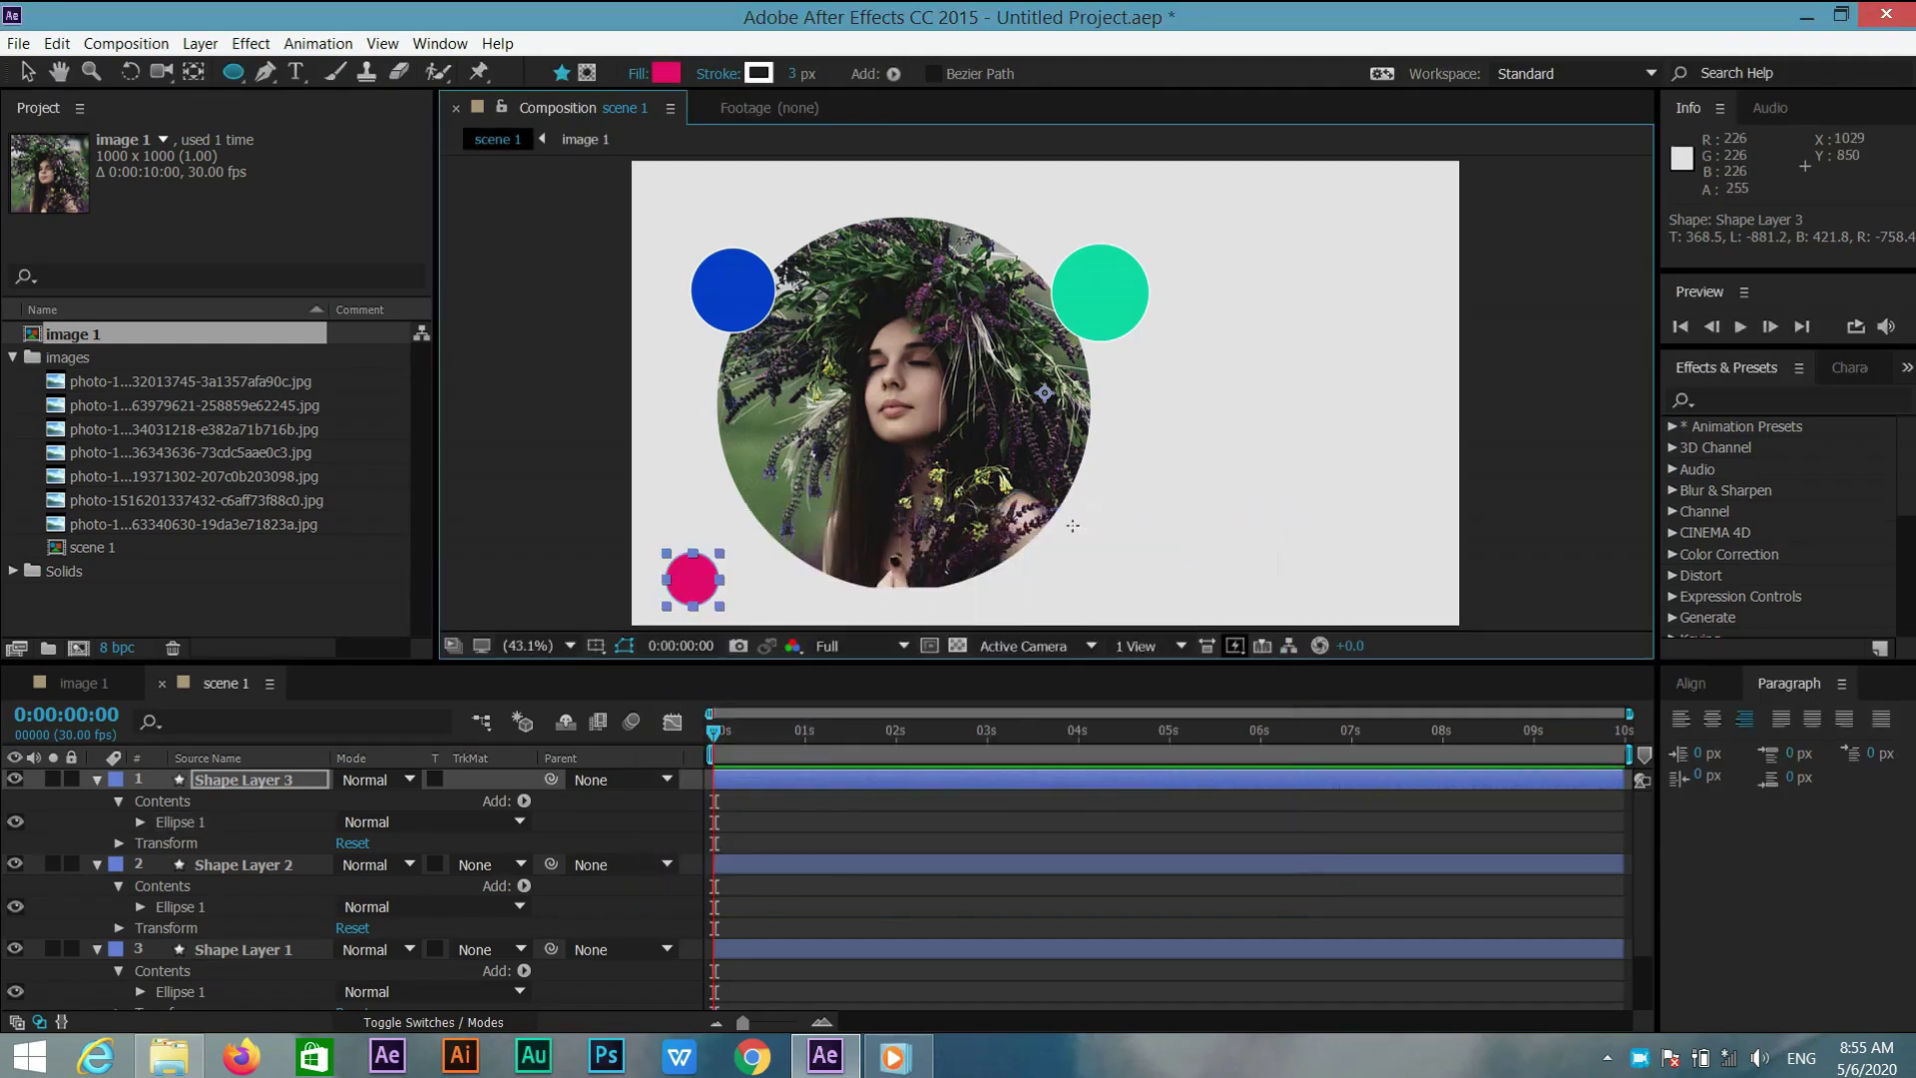
Set the blending mode of Shape Layers 1, 2 and 3 to Multiply and collapse their properties
{"action": "left_click", "coordinate": [279, 866]}
{"action": "left_click", "coordinate": [304, 777], "text": "ctrl"}
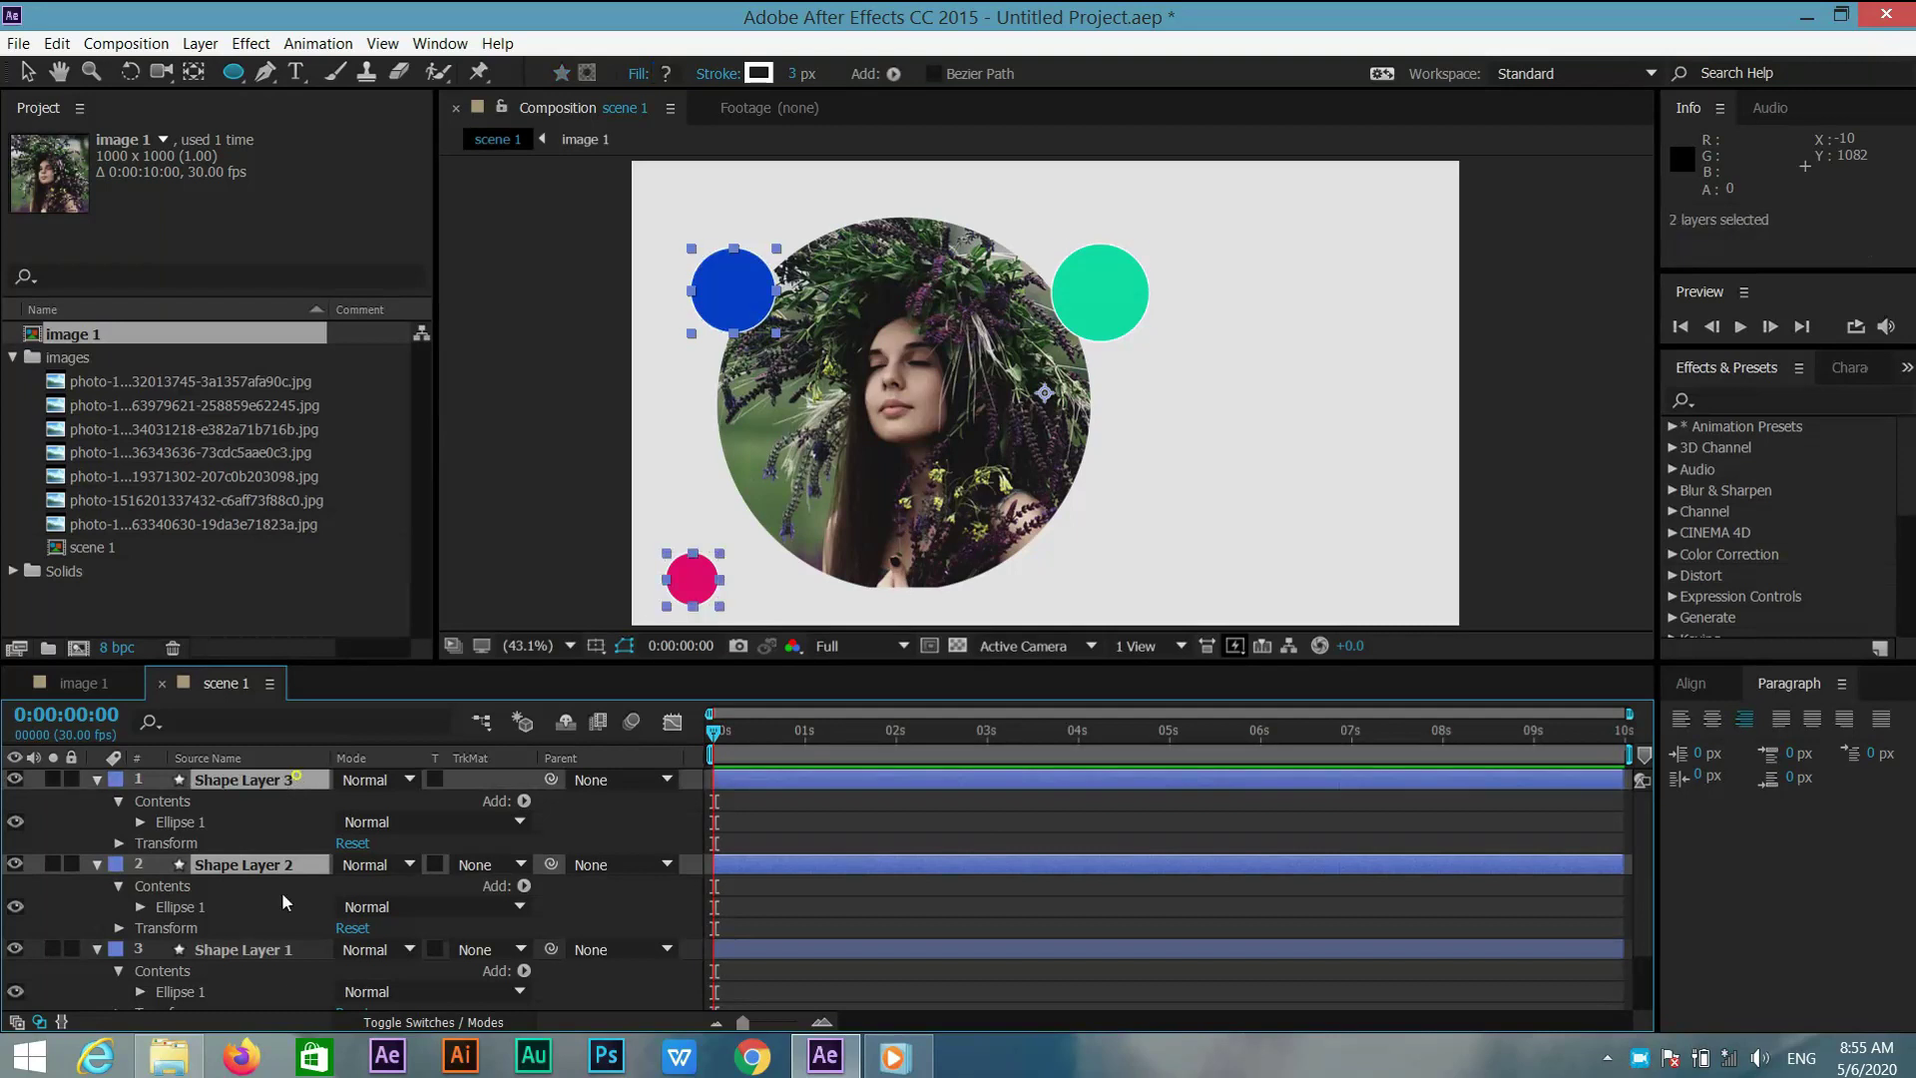
{"action": "left_click", "coordinate": [301, 953], "text": "ctrl"}
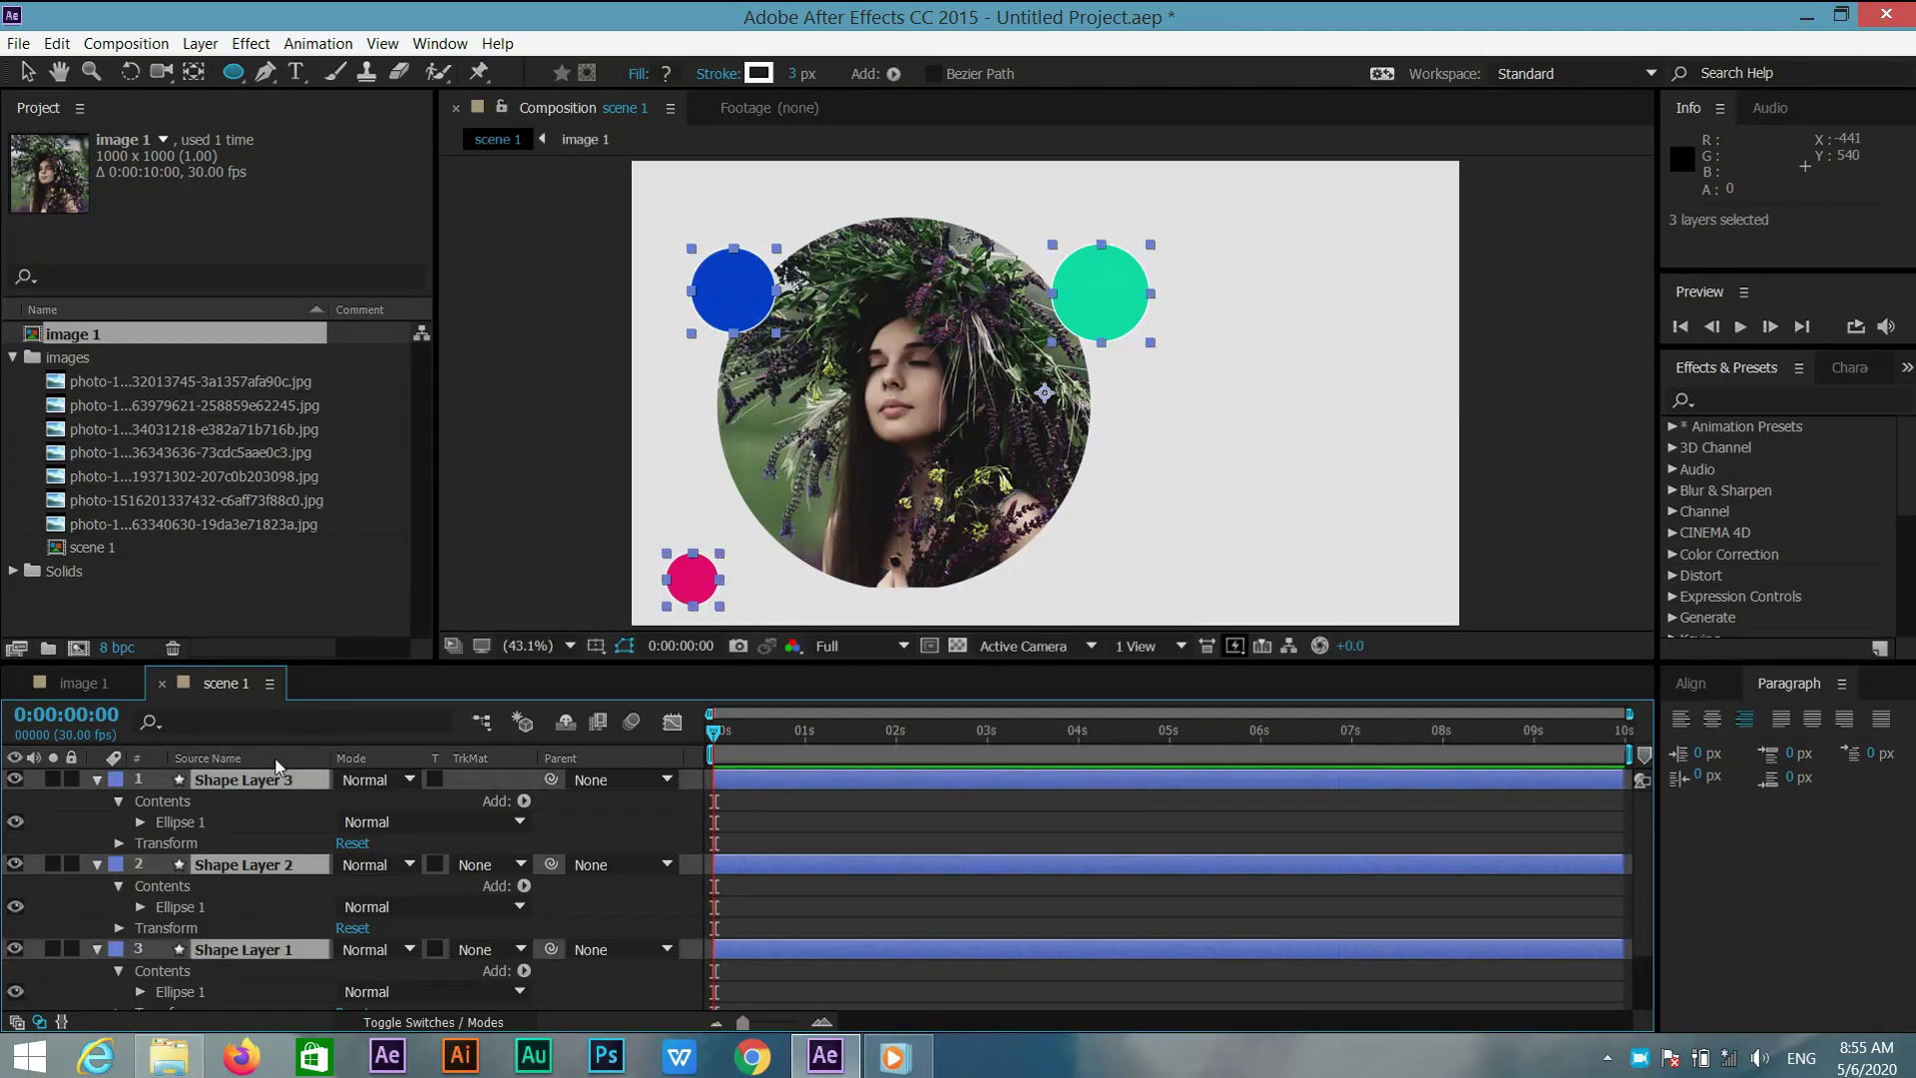
{"action": "left_click", "coordinate": [463, 1017]}
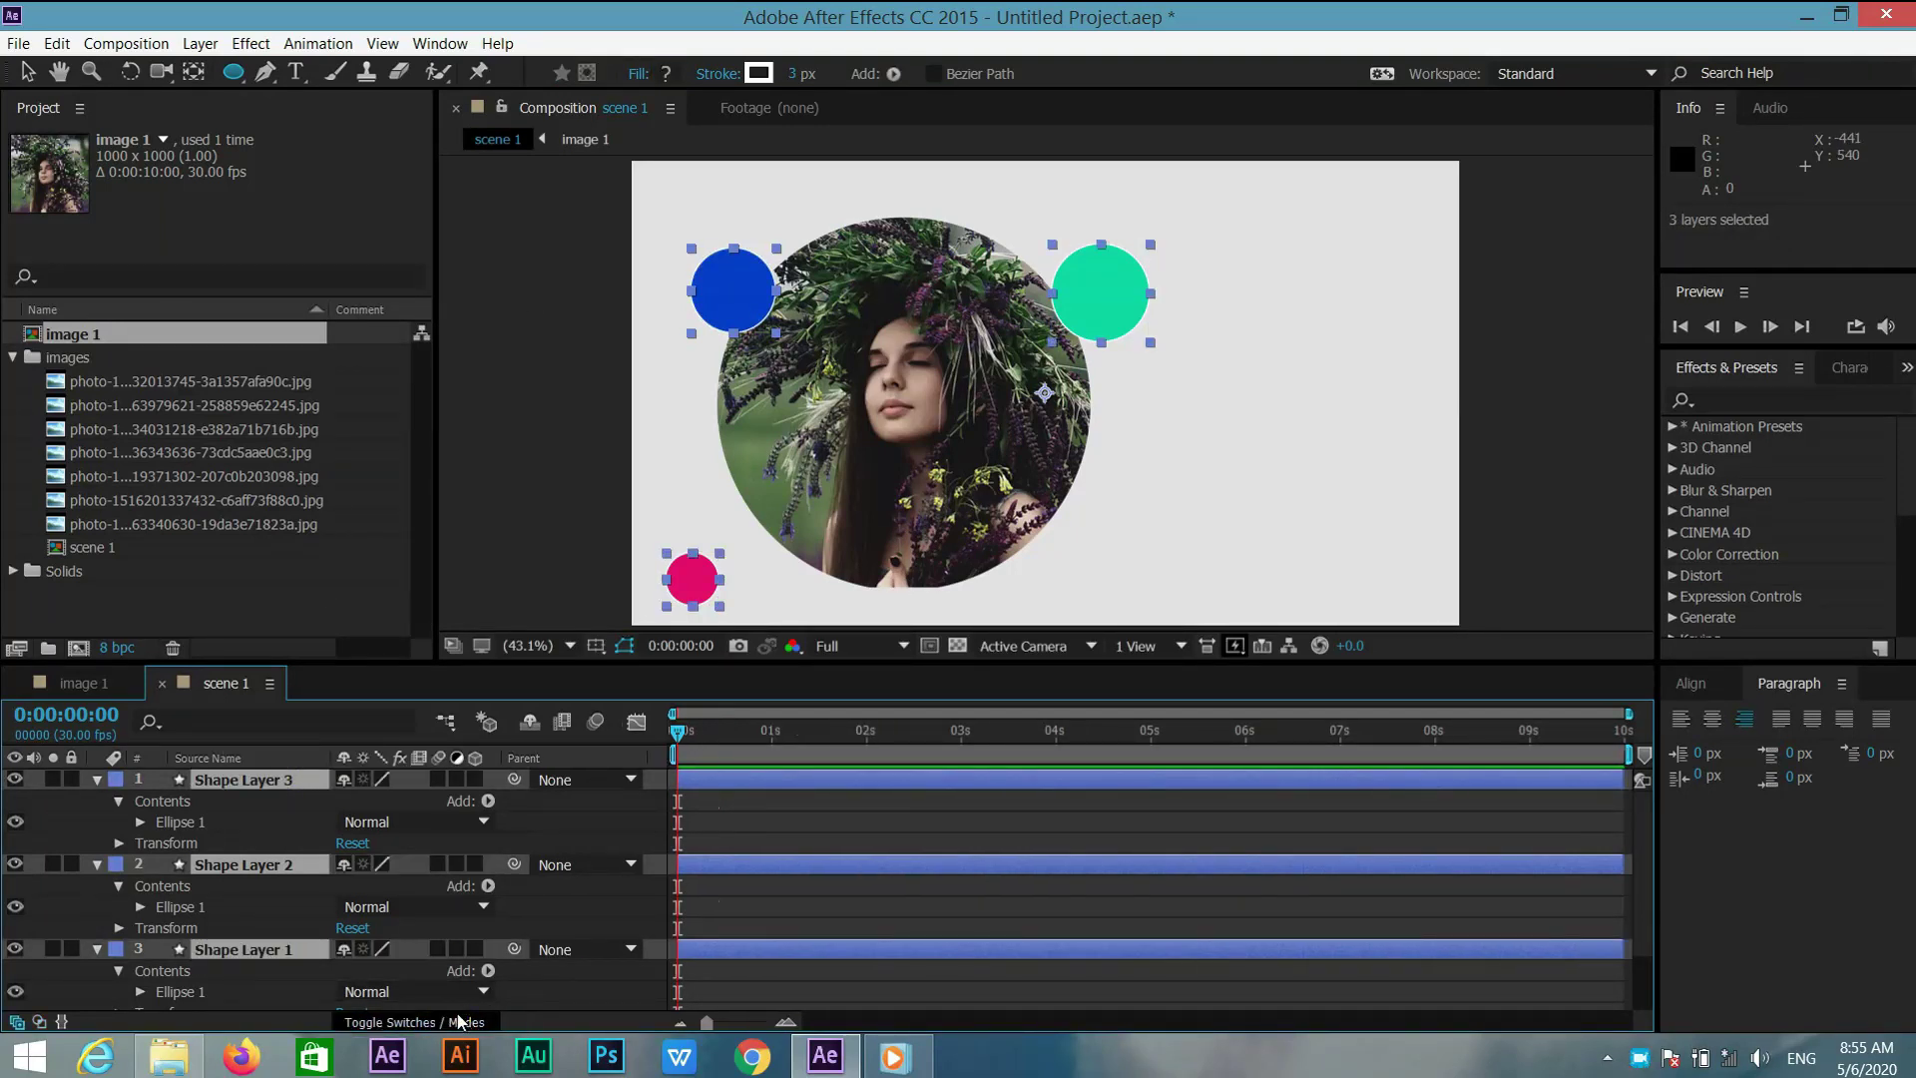
{"action": "left_click", "coordinate": [459, 1018]}
{"action": "left_click", "coordinate": [365, 780]}
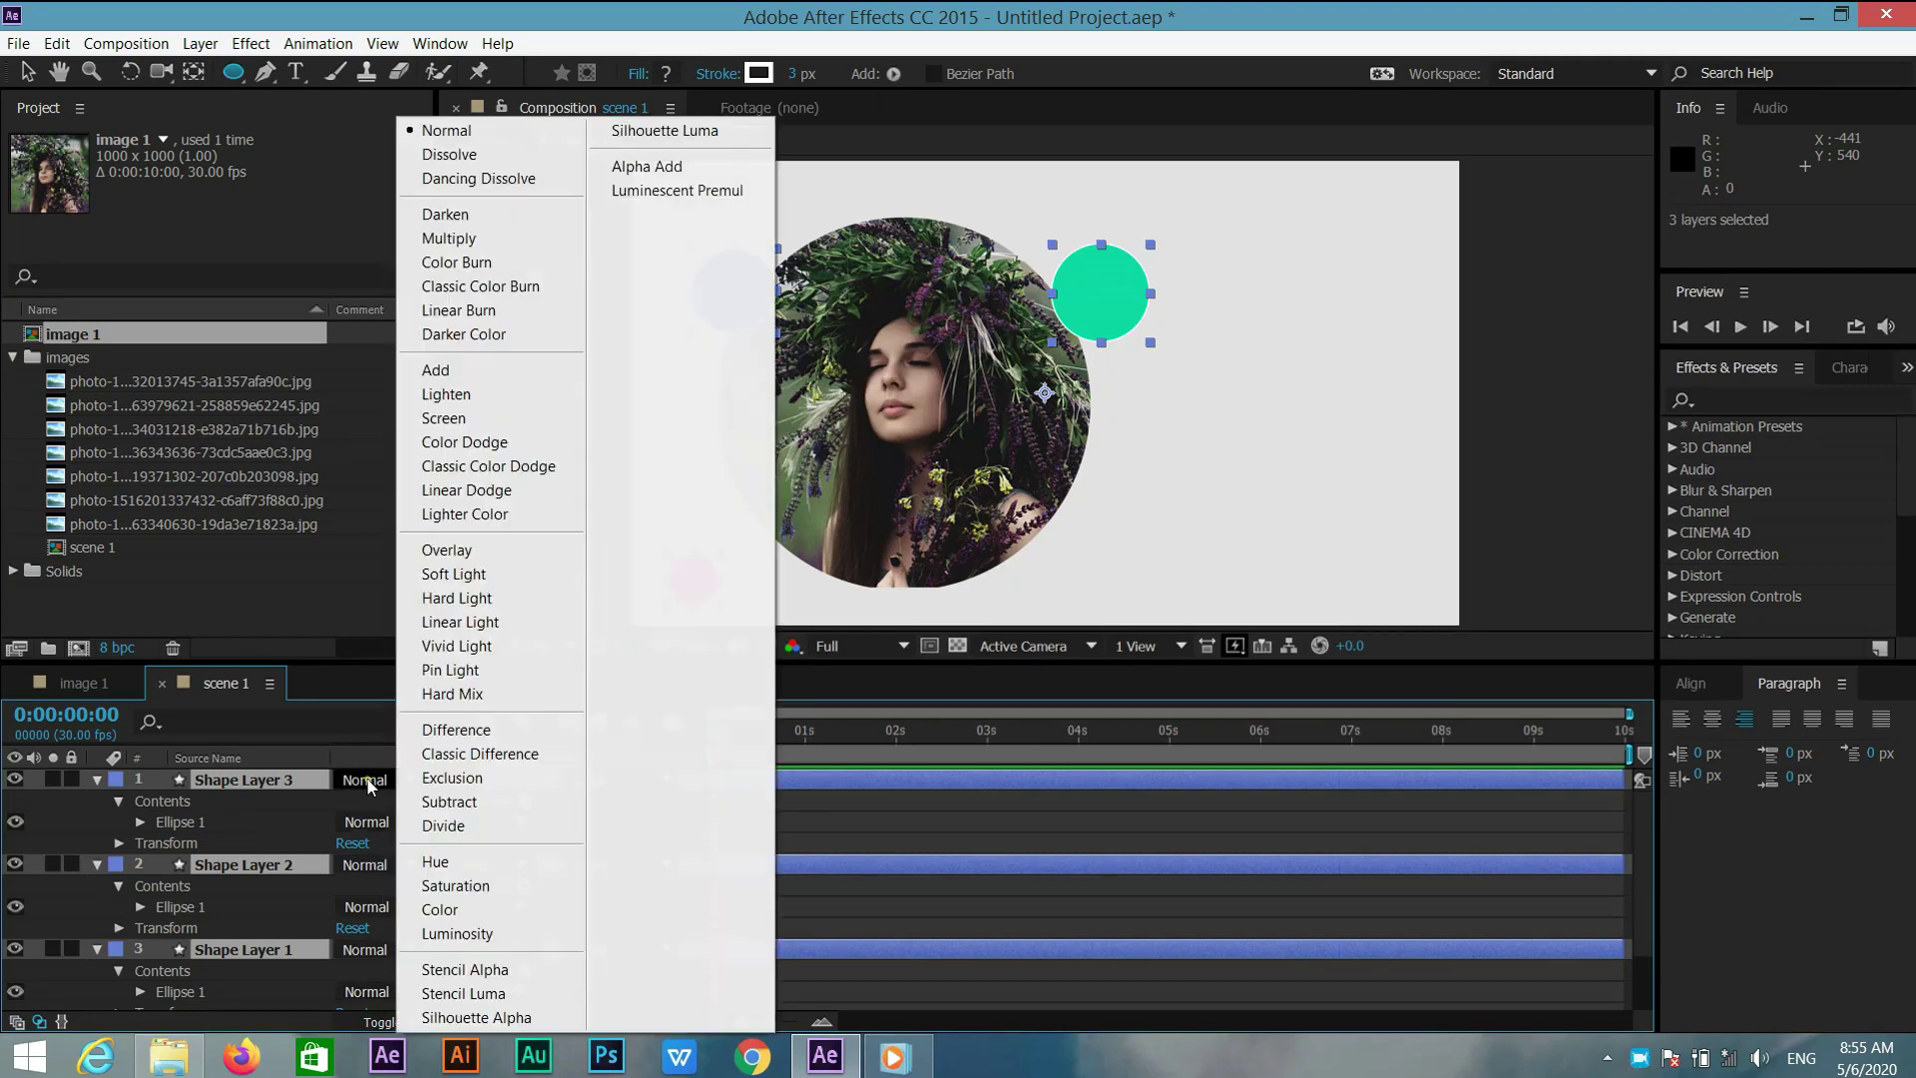
{"action": "left_click", "coordinate": [467, 240]}
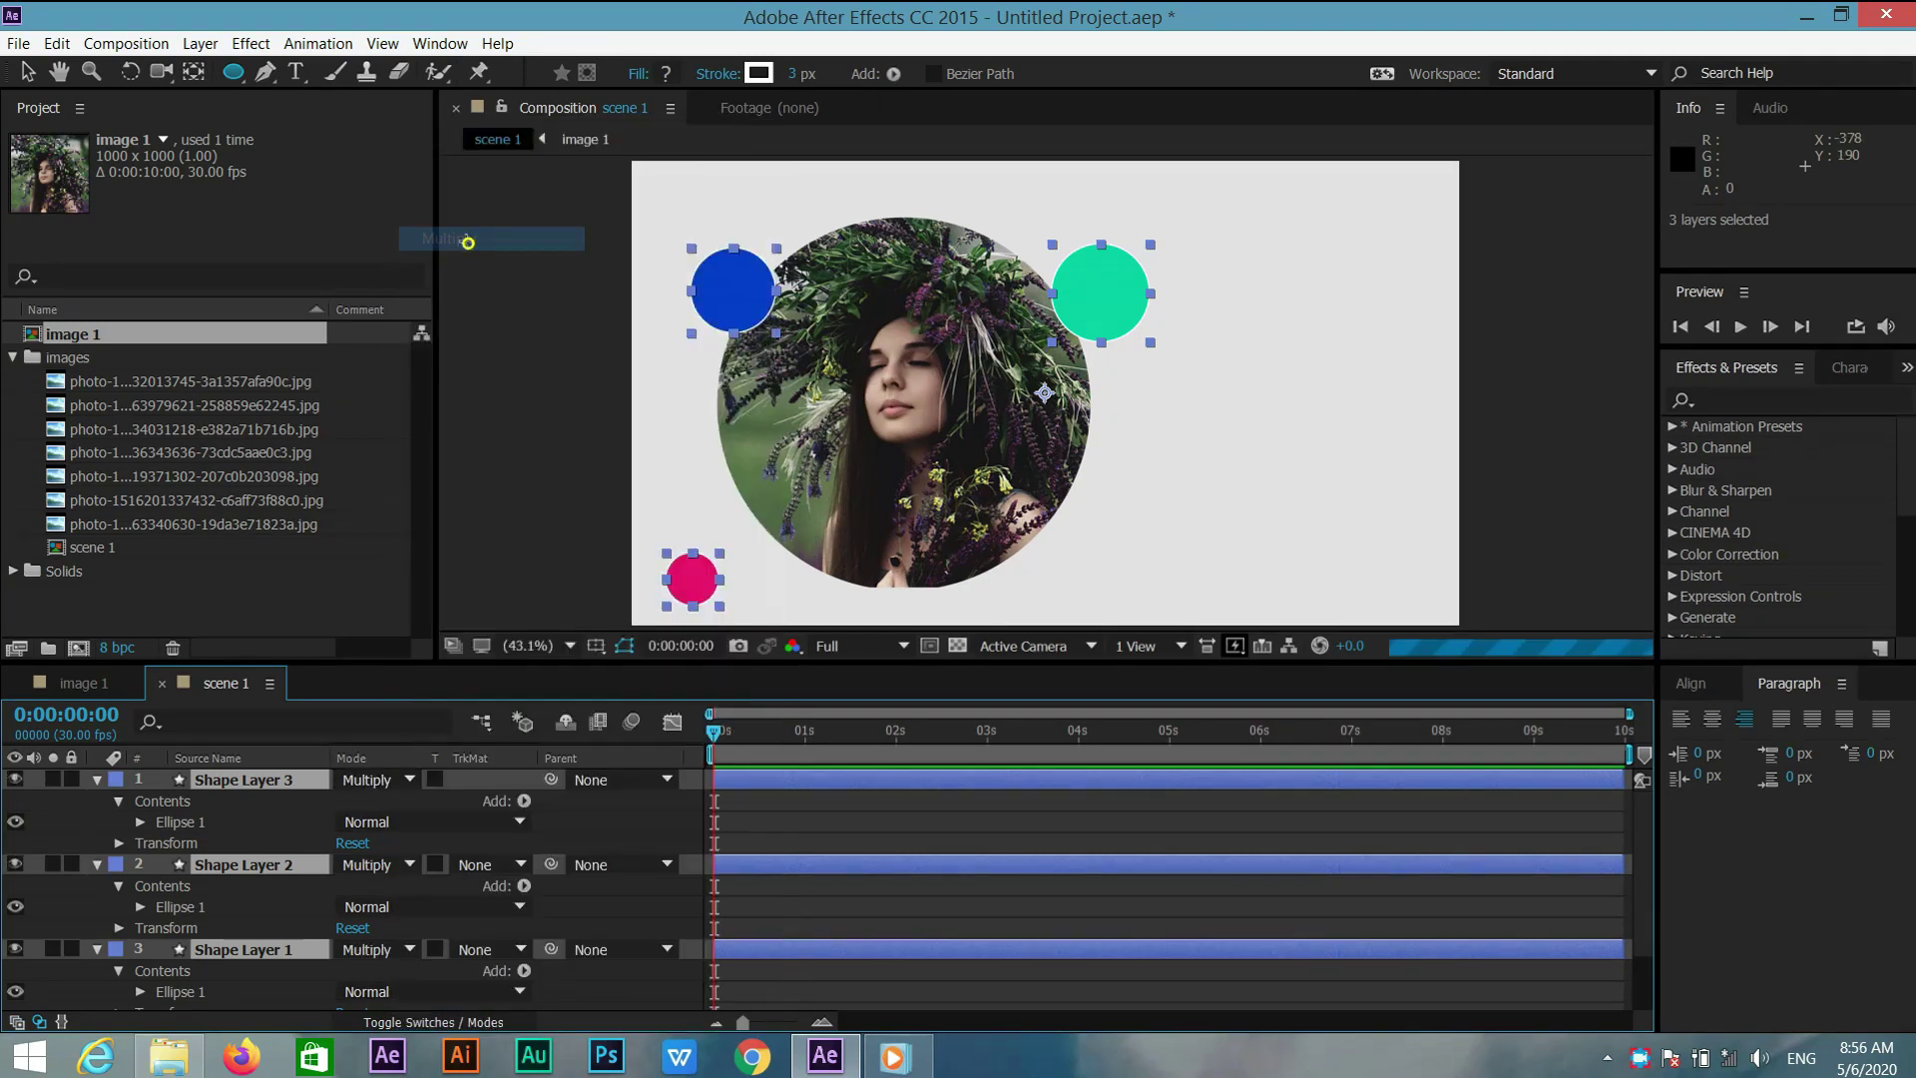
{"action": "key", "text": "ctrl+grave"}
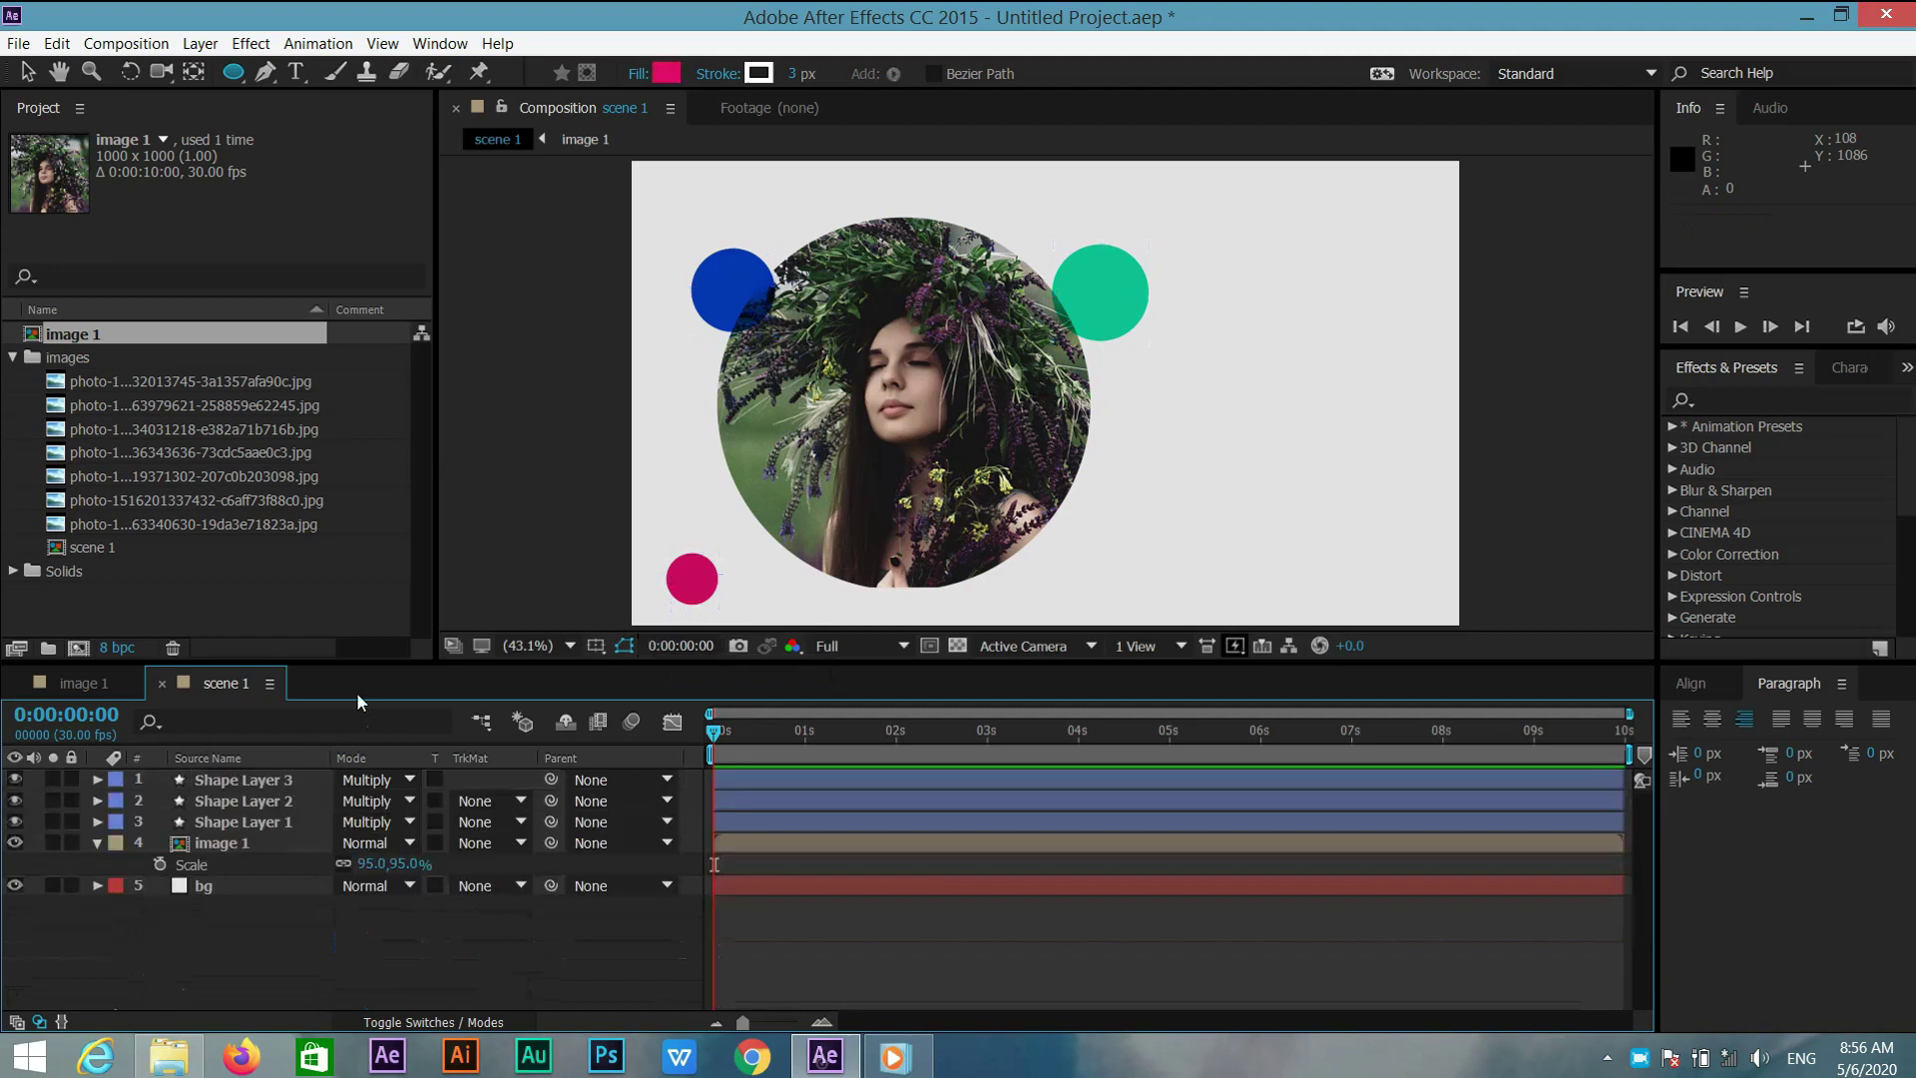
Move the anchor point of Shape Layer 1 to the centre of the turquoise circle
{"action": "left_click", "coordinate": [243, 821]}
{"action": "key", "text": "y"}
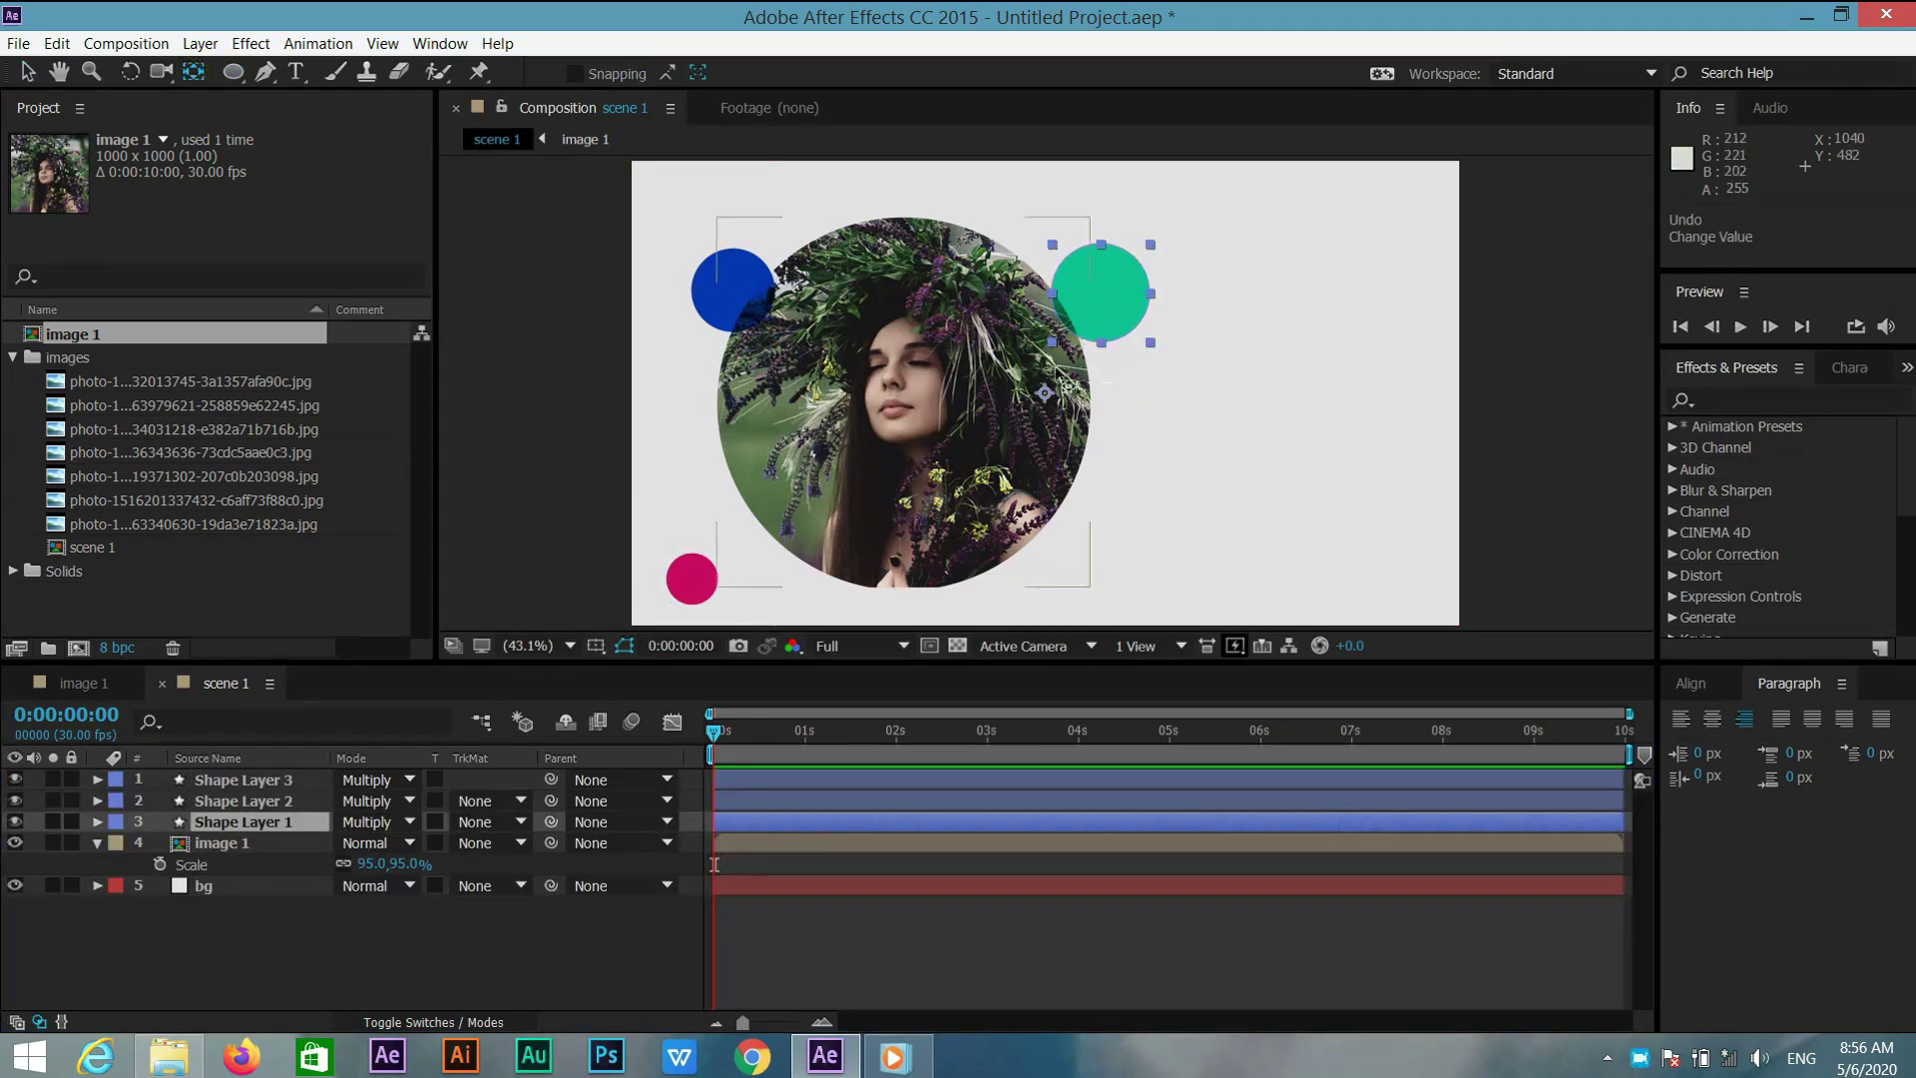
{"action": "left_click", "coordinate": [1045, 391]}
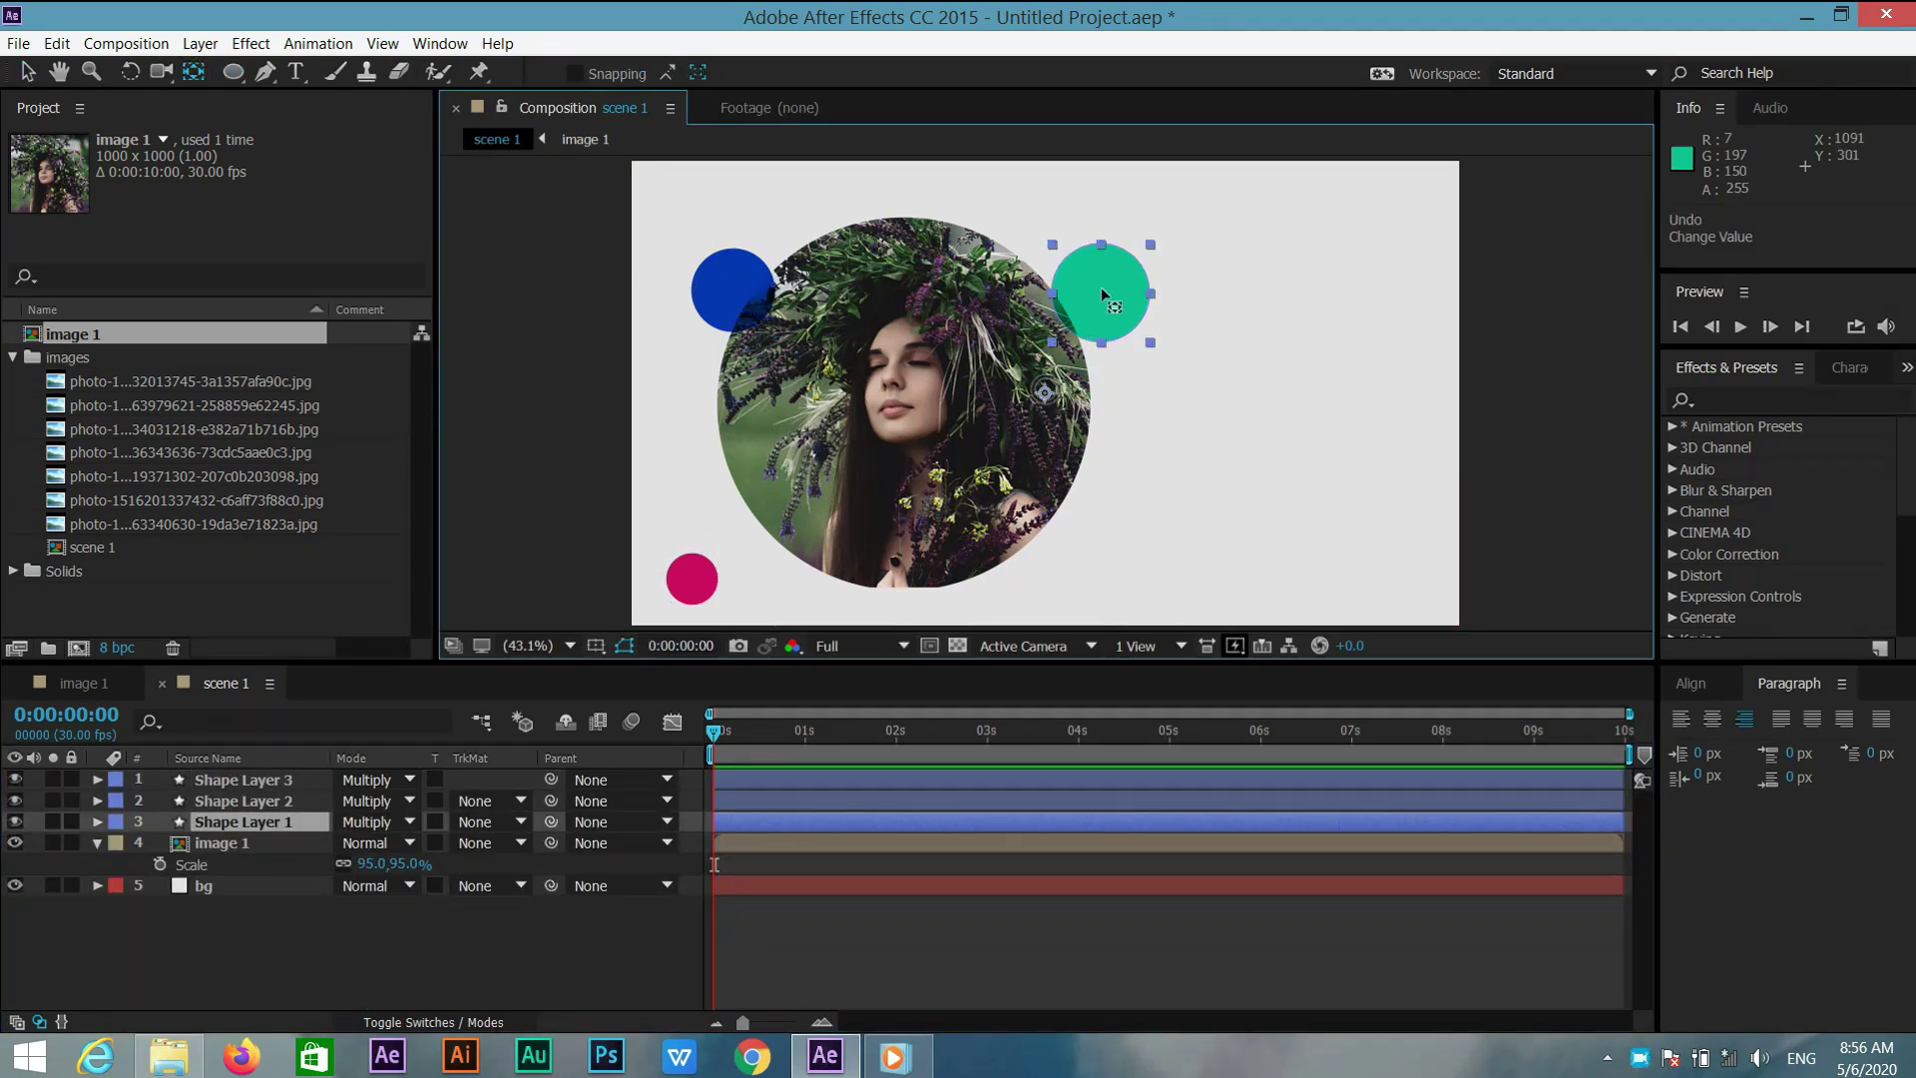
{"action": "left_click_drag", "start_coordinate": [1045, 391], "coordinate": [1098, 303]}
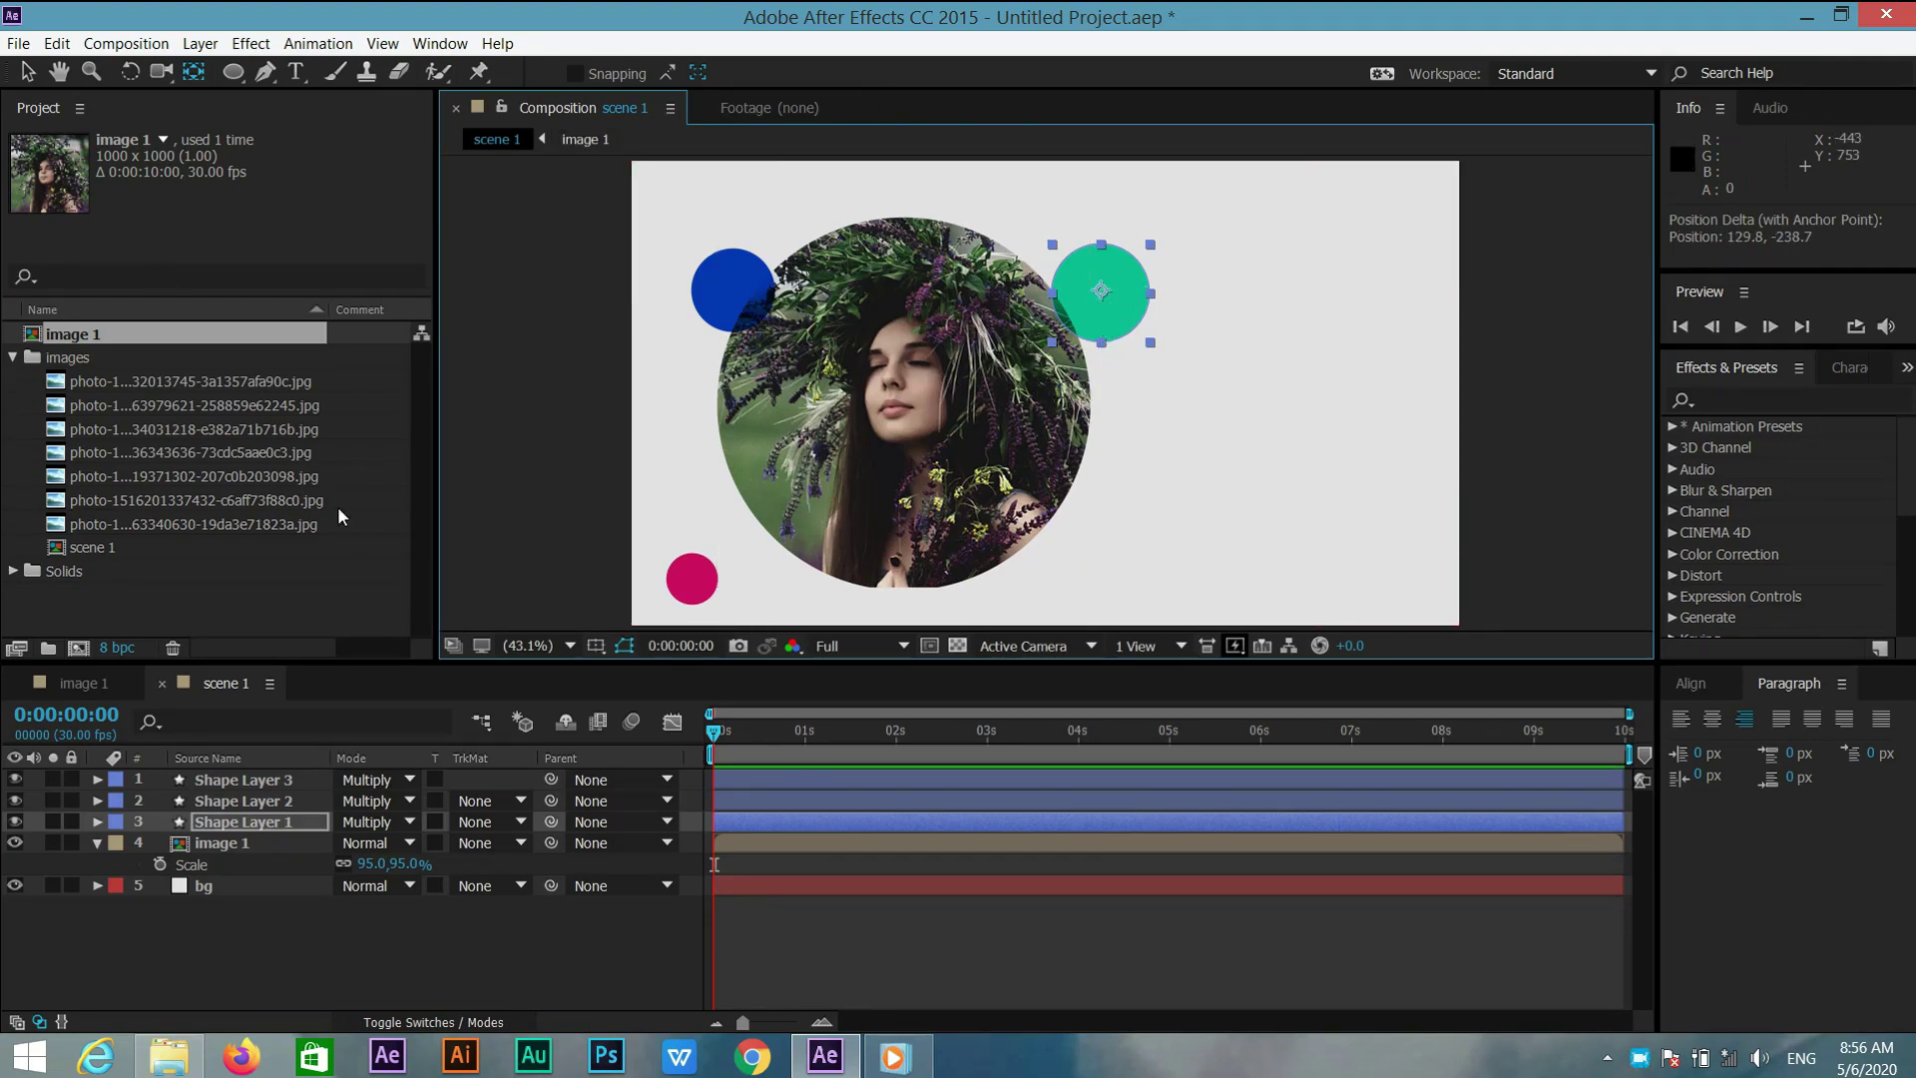
Change the fill of the blue circle at the photo's upper-left edge to pale blue C2CFF7
{"action": "left_click", "coordinate": [27, 75]}
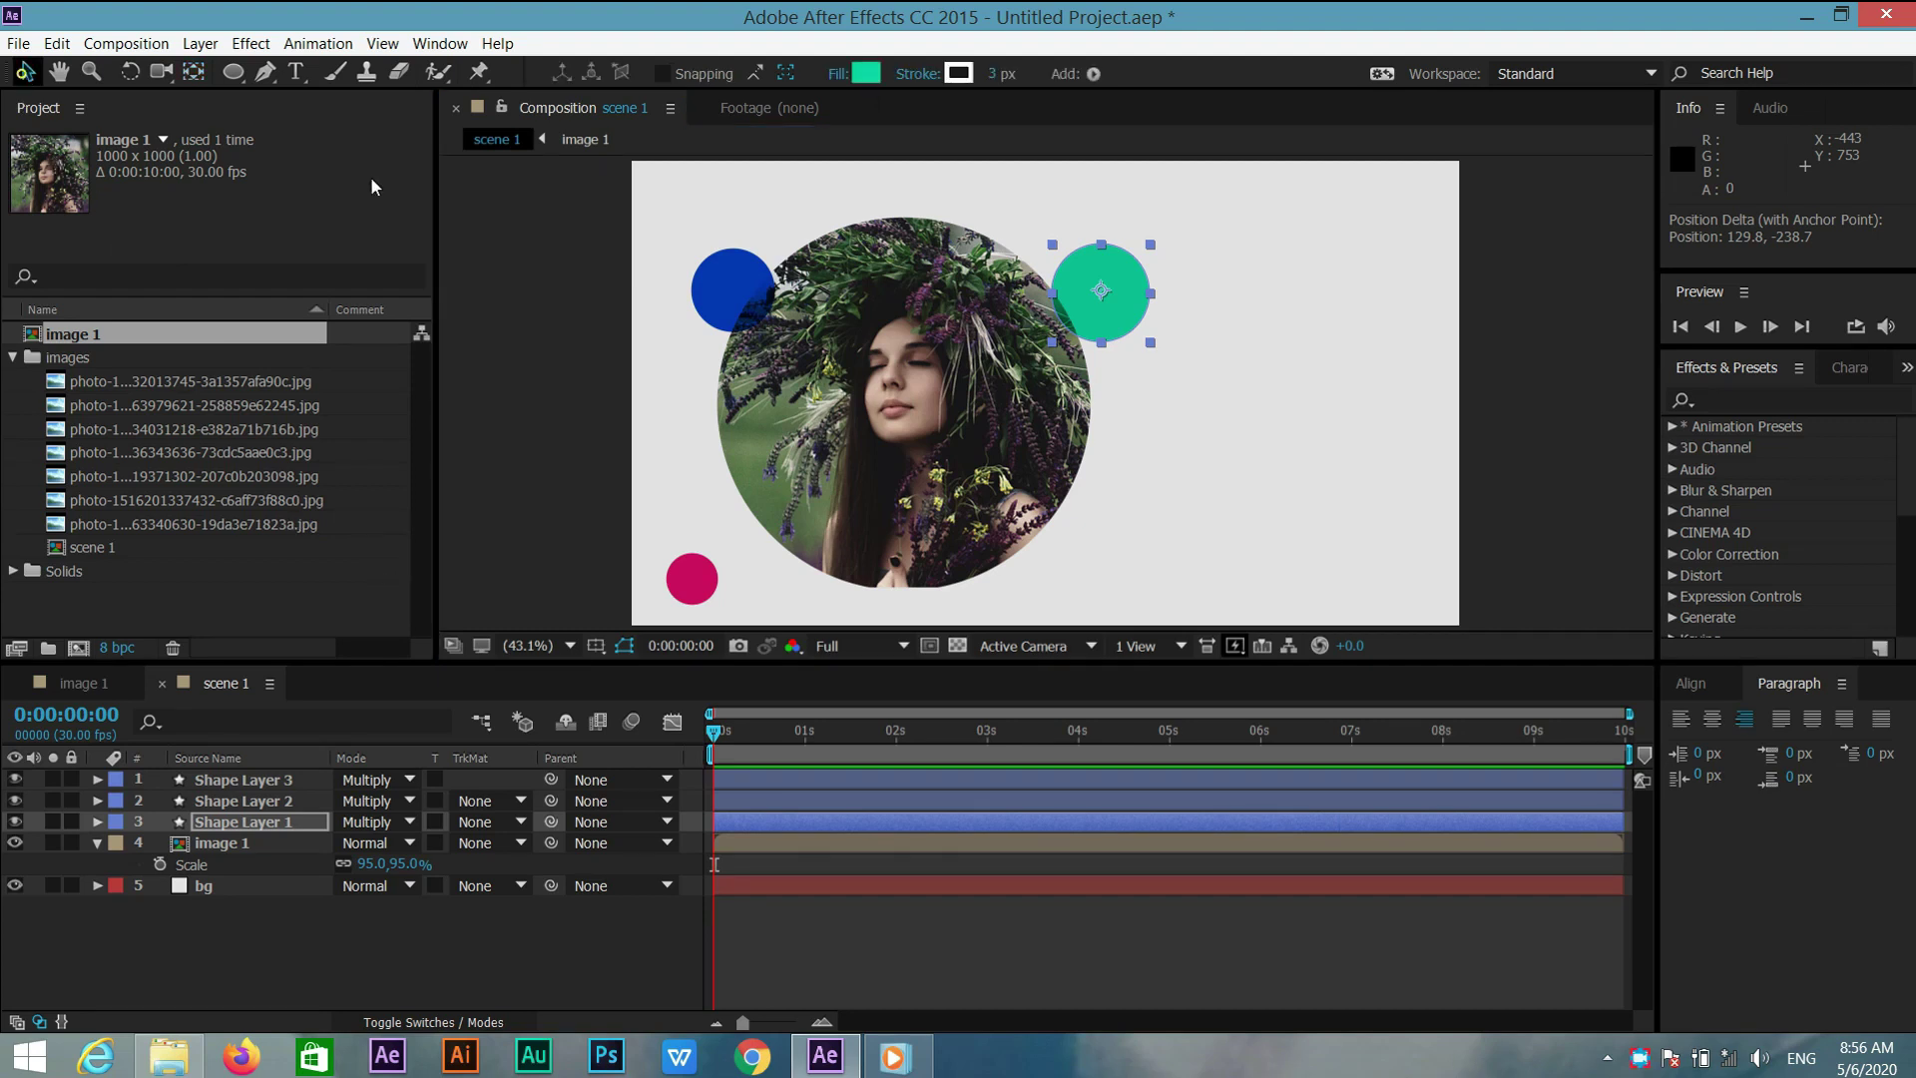
{"action": "left_click", "coordinate": [739, 289]}
{"action": "left_click", "coordinate": [864, 73]}
{"action": "left_click_drag", "start_coordinate": [788, 609], "coordinate": [735, 568]}
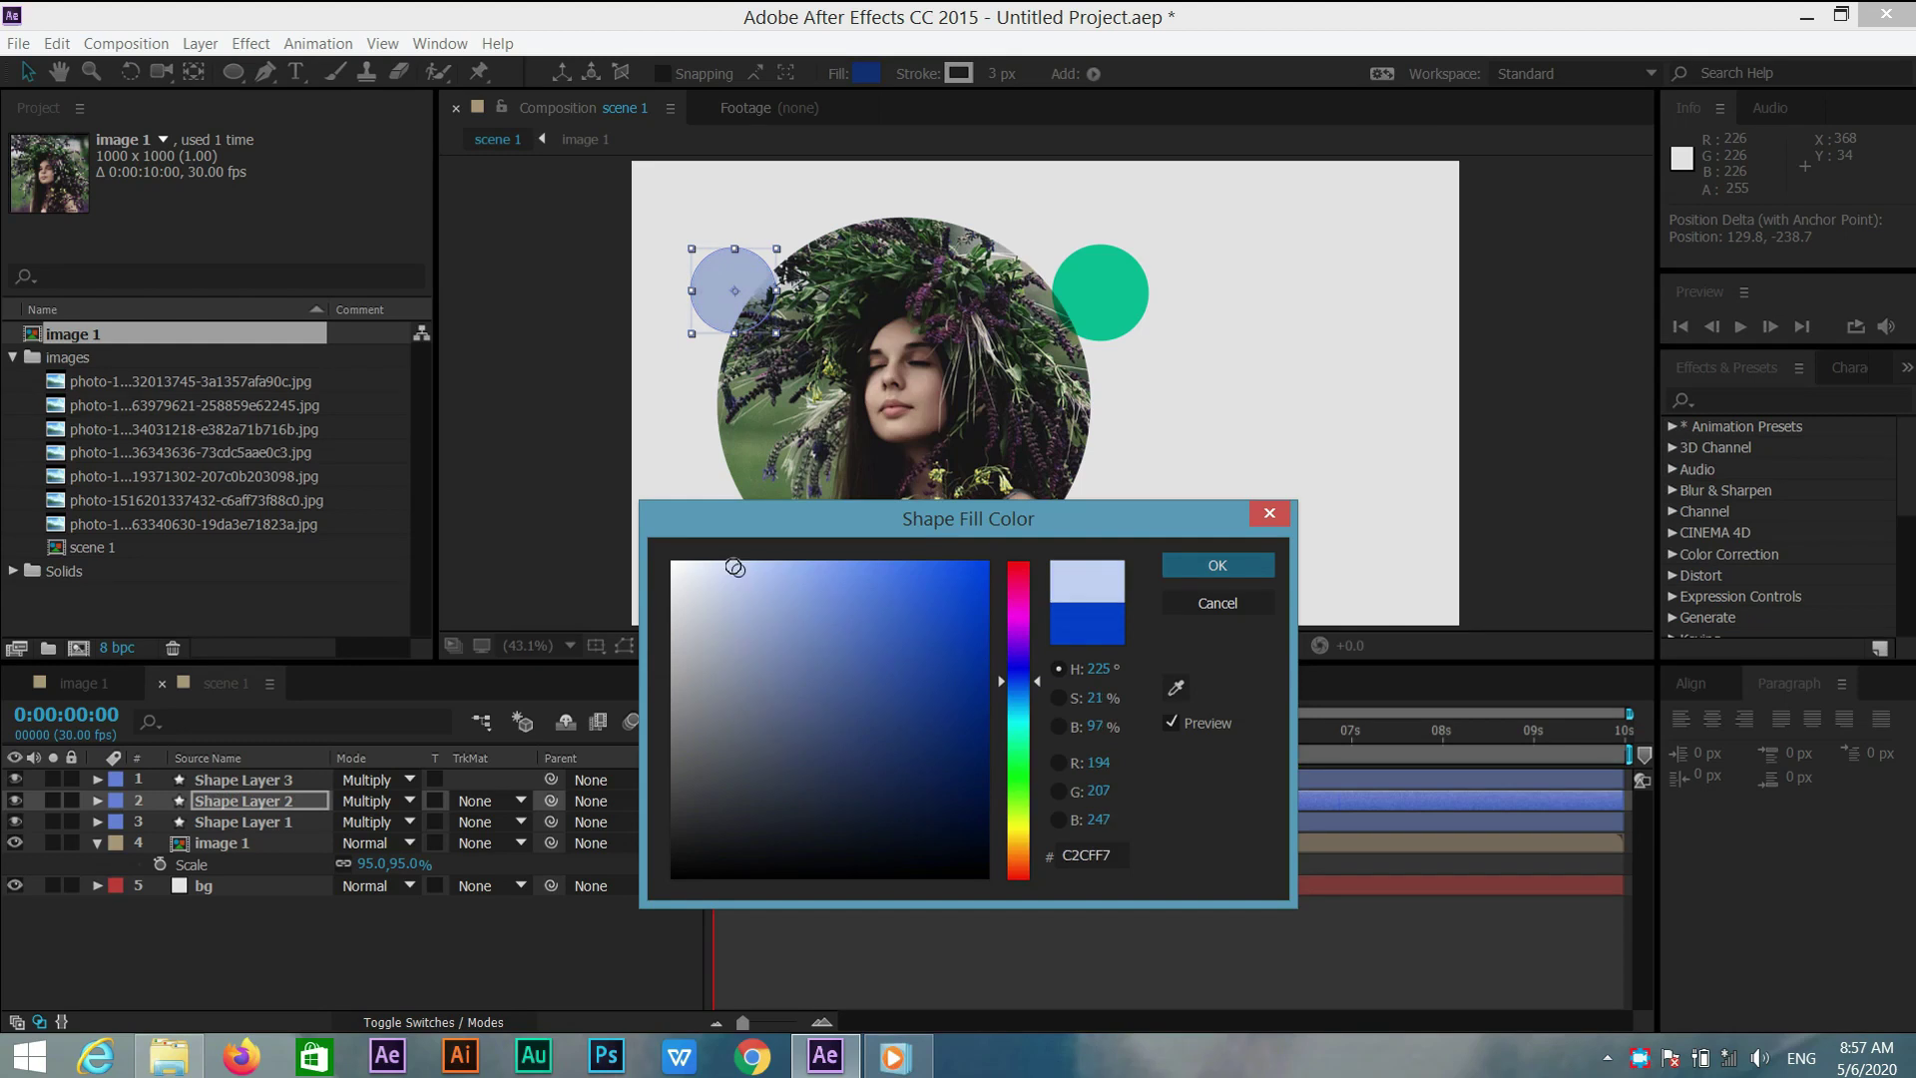
{"action": "left_click", "coordinate": [1260, 564]}
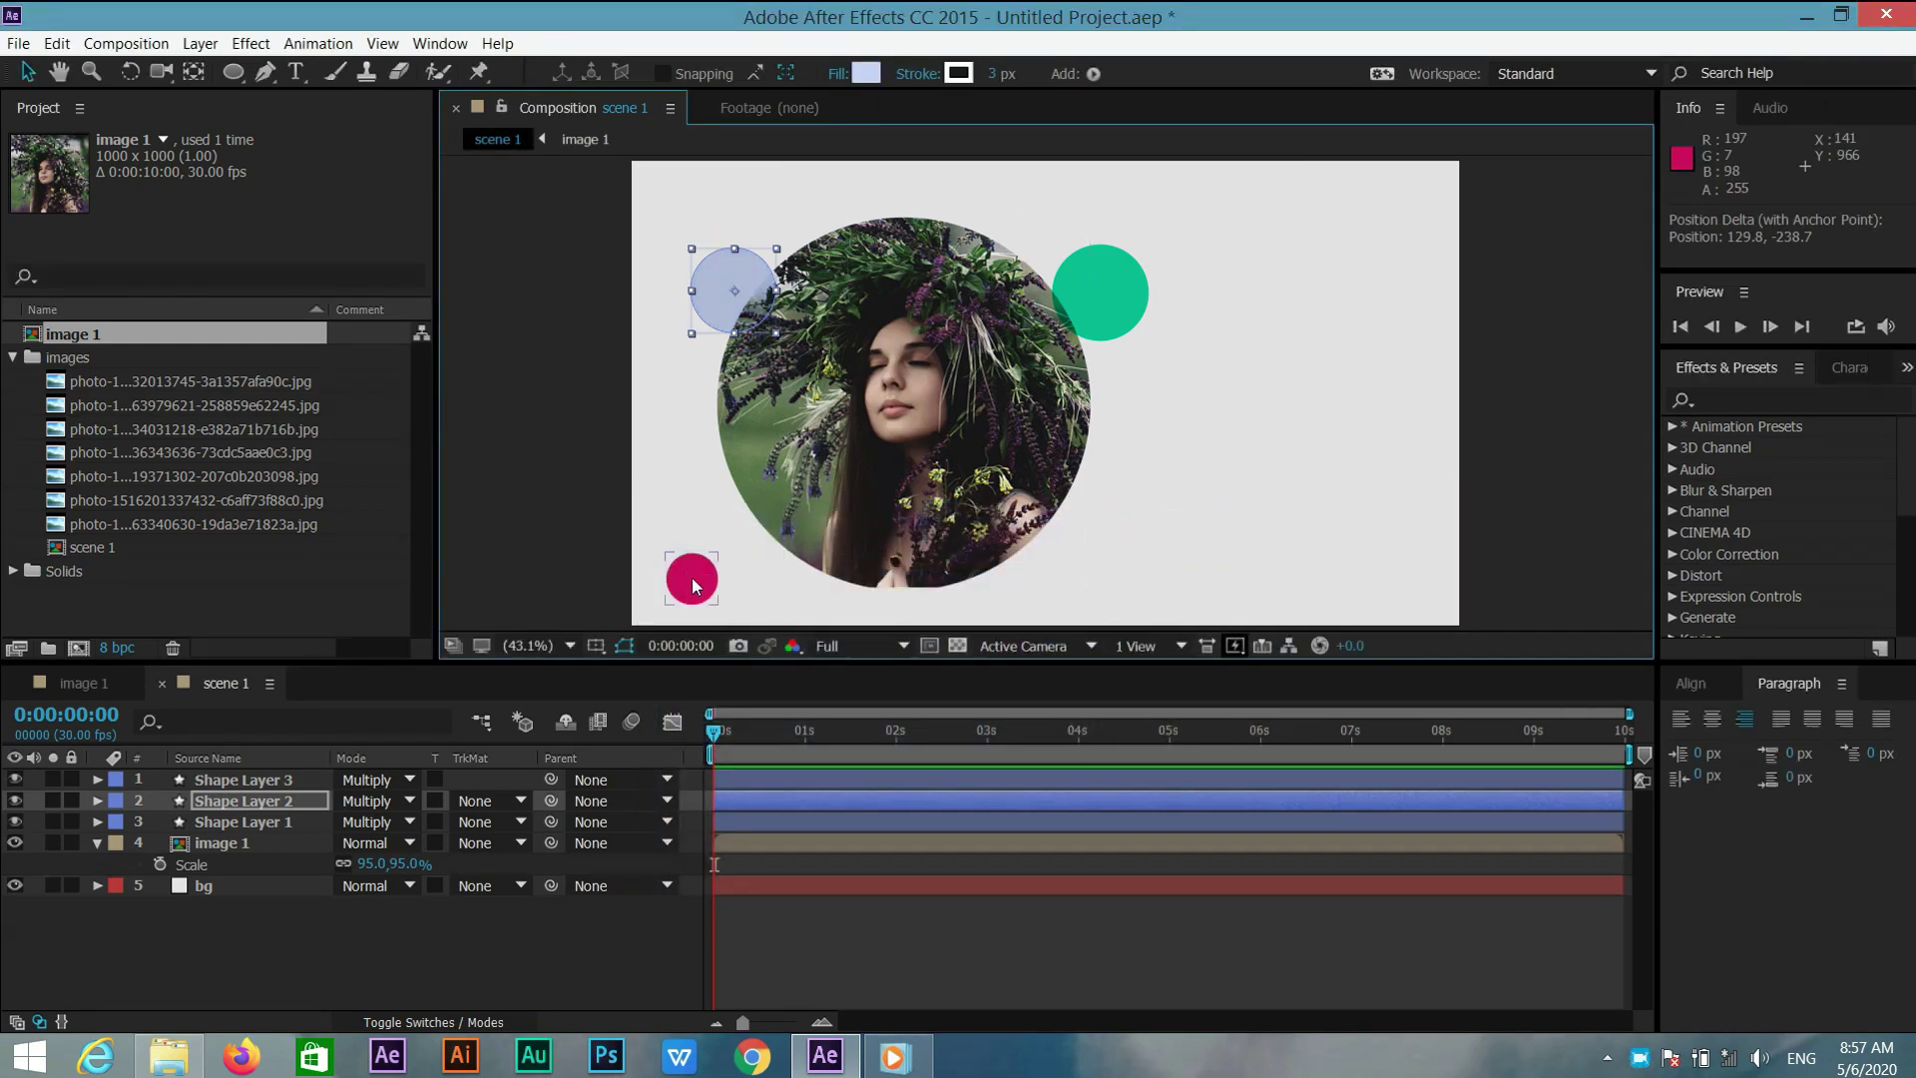
Change the fill of the small pink circle below the photo to lime yellow C5DE08
{"action": "left_click", "coordinate": [691, 579]}
{"action": "left_click", "coordinate": [864, 73]}
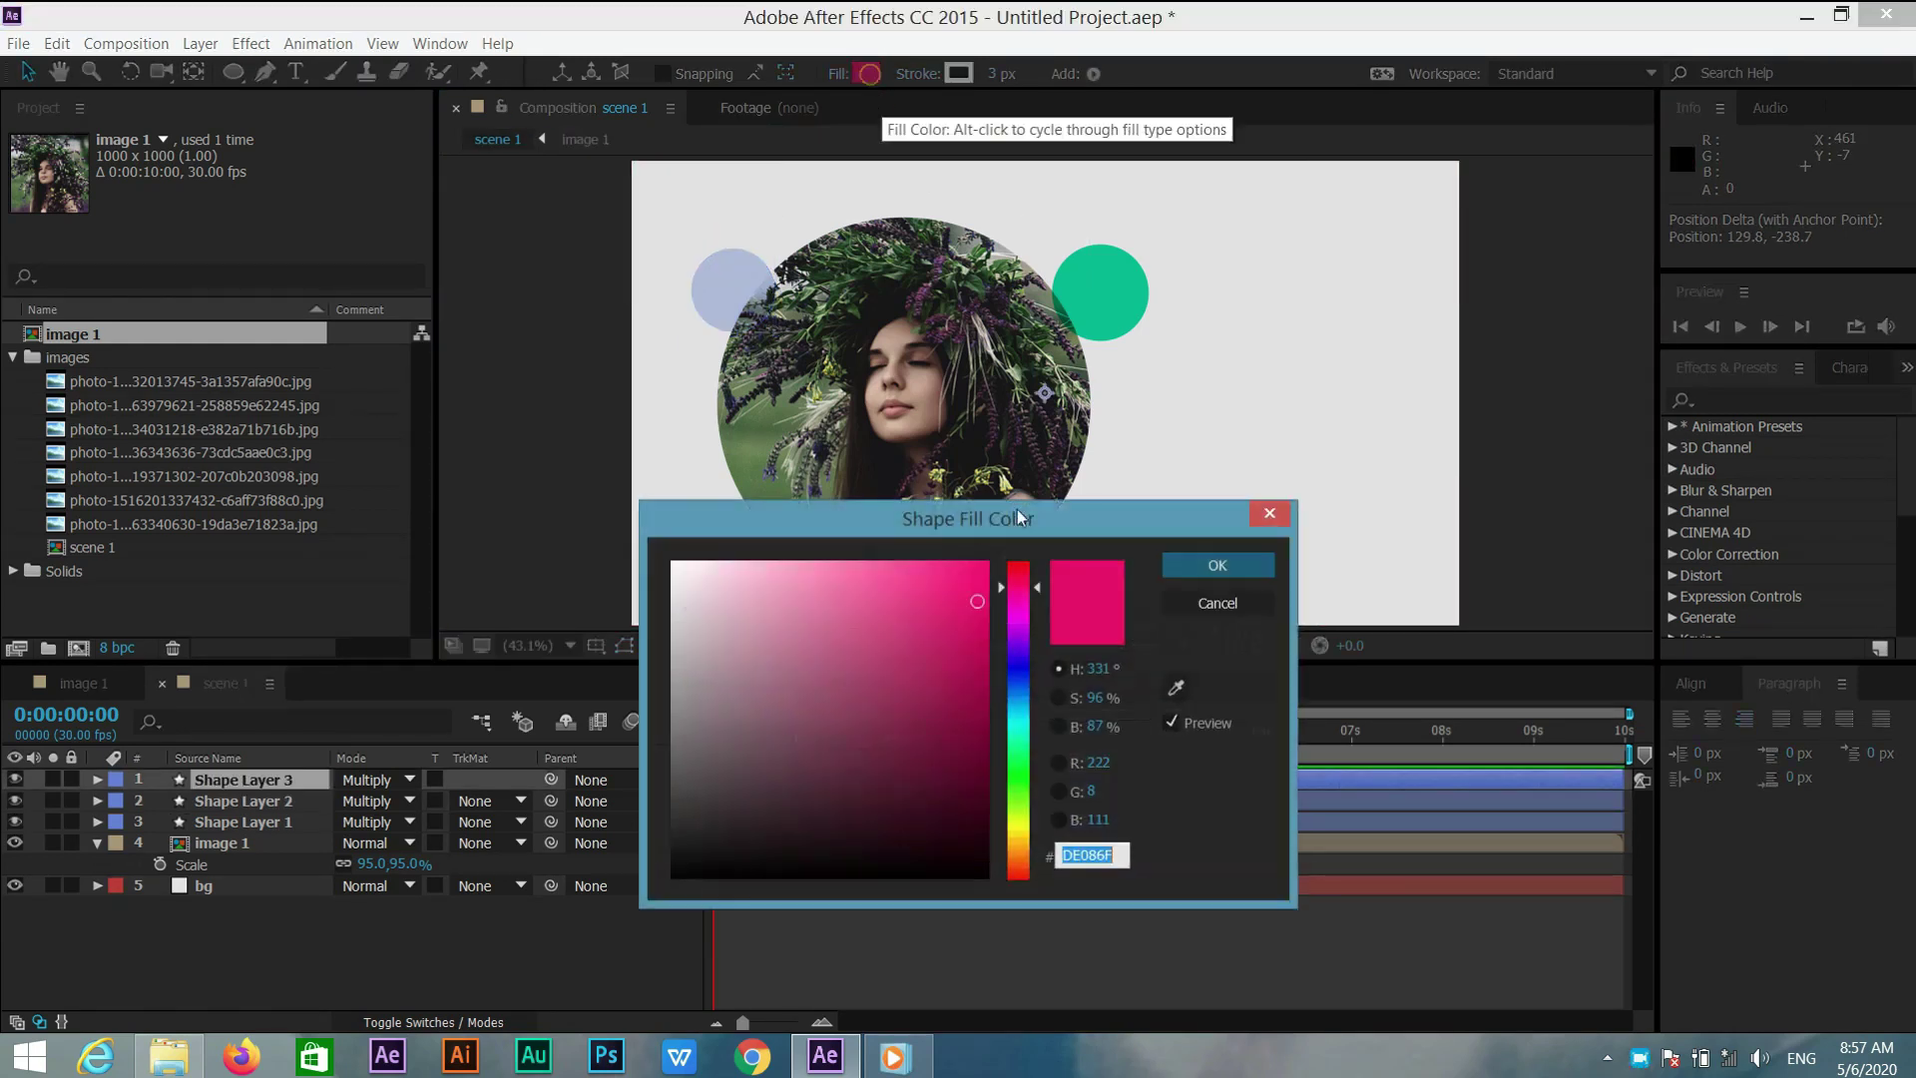
{"action": "left_click", "coordinate": [1022, 818]}
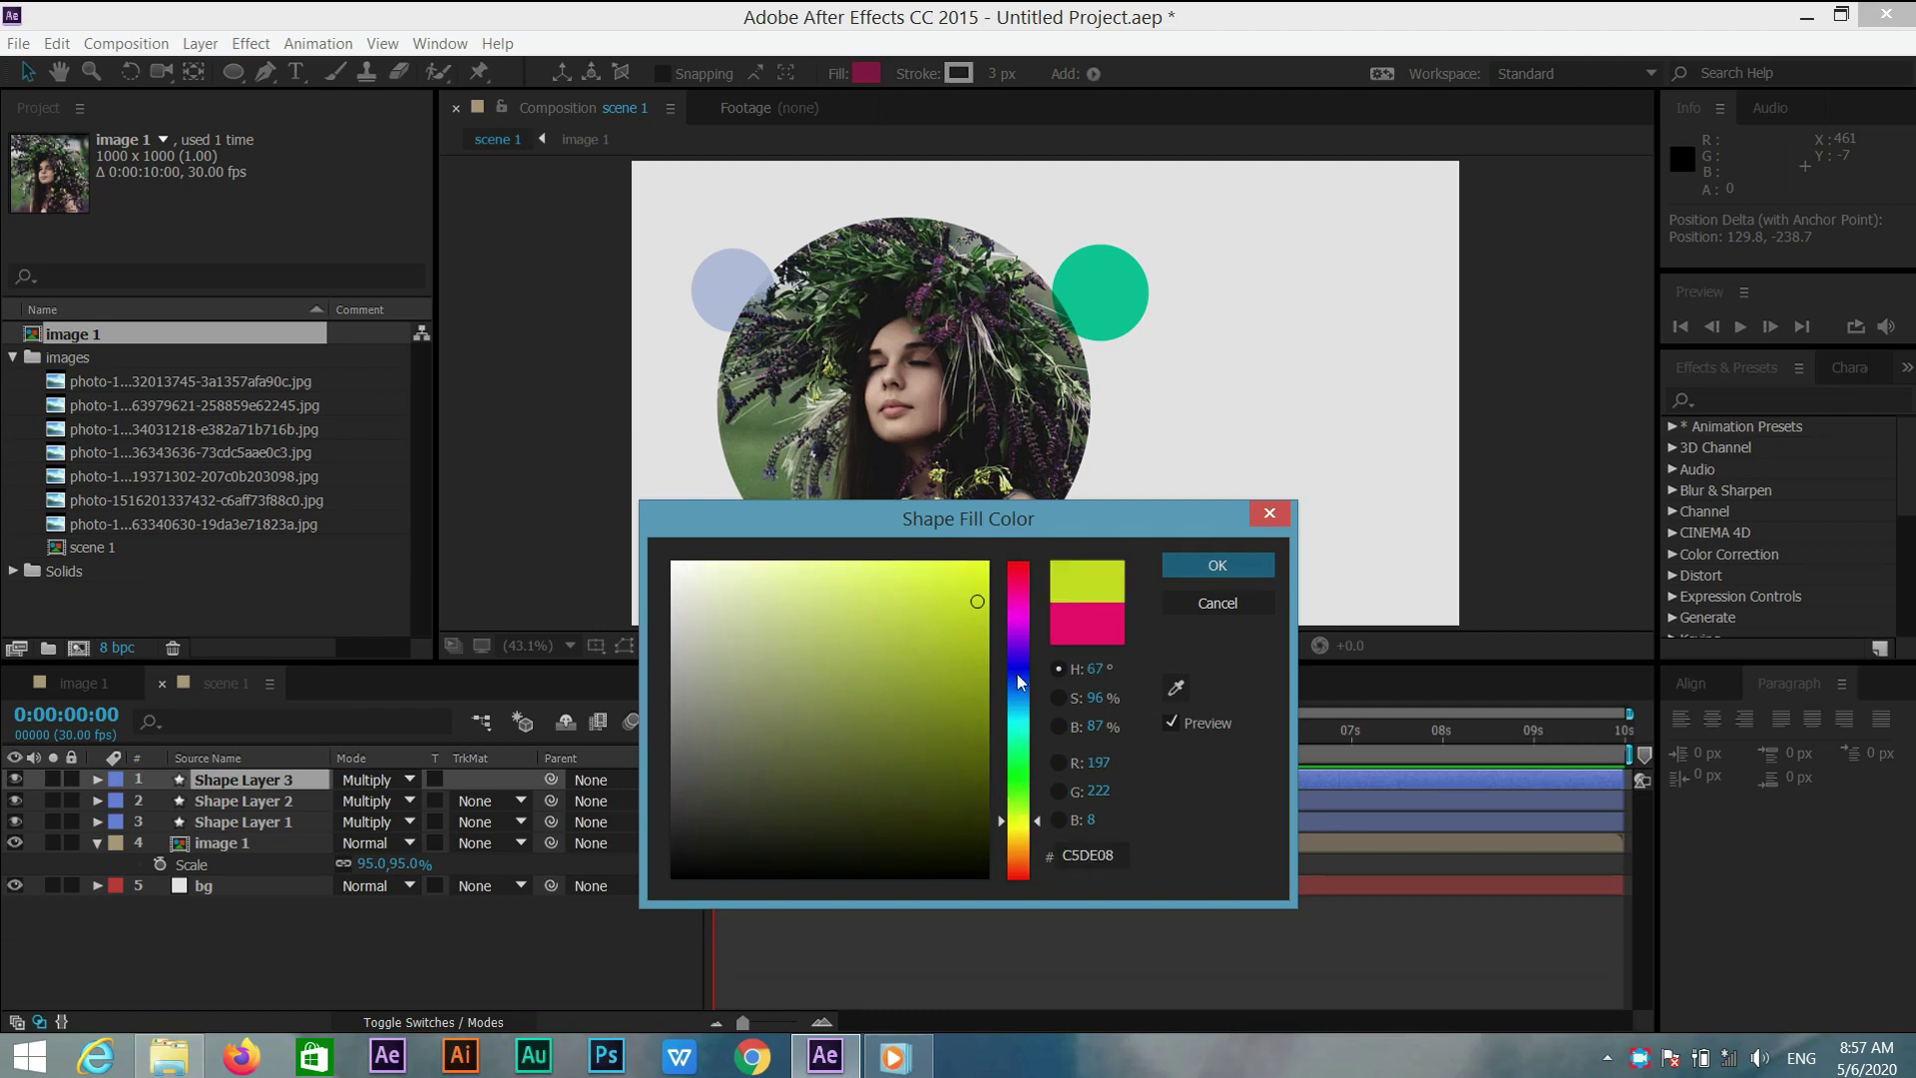
{"action": "left_click", "coordinate": [1233, 561]}
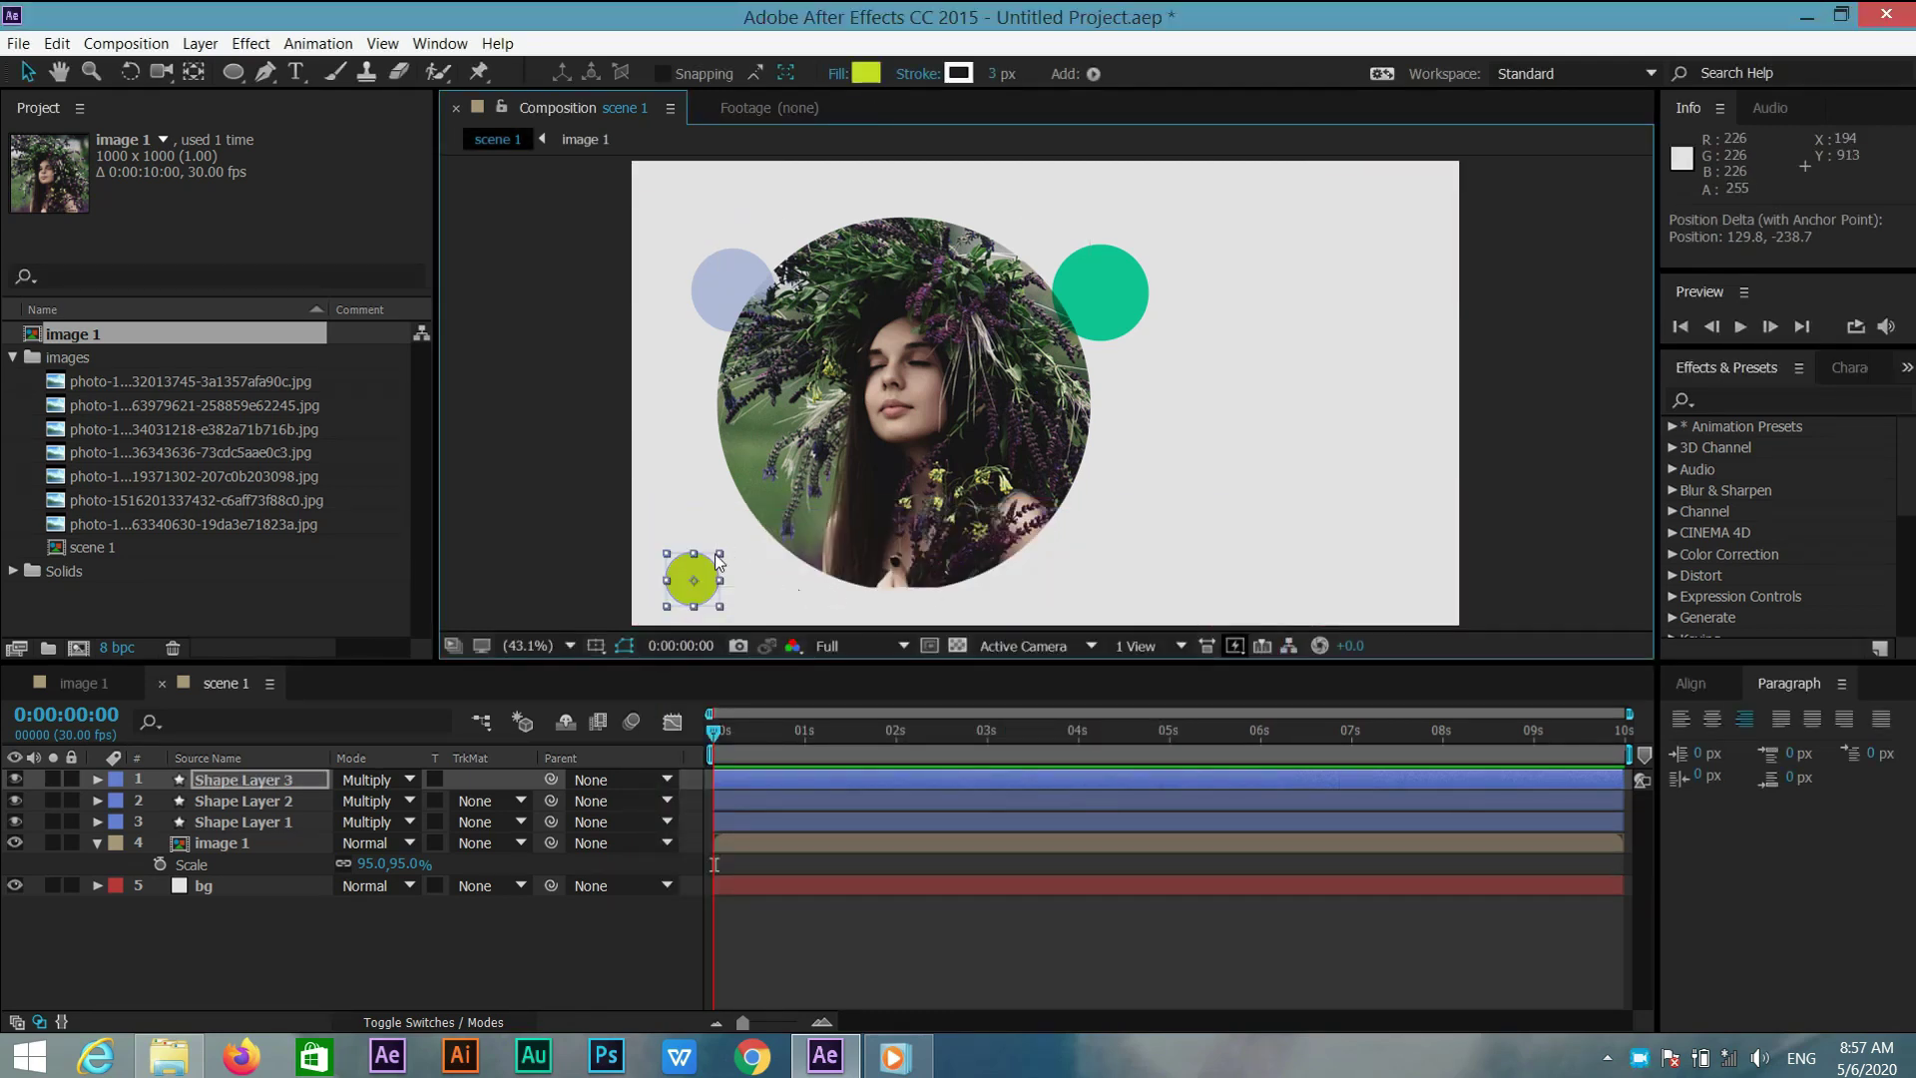
Enlarge the lime circle to roughly twice its size and move it so it overlaps the photo's lower-left edge
{"action": "left_click_drag", "start_coordinate": [723, 554], "coordinate": [755, 522]}
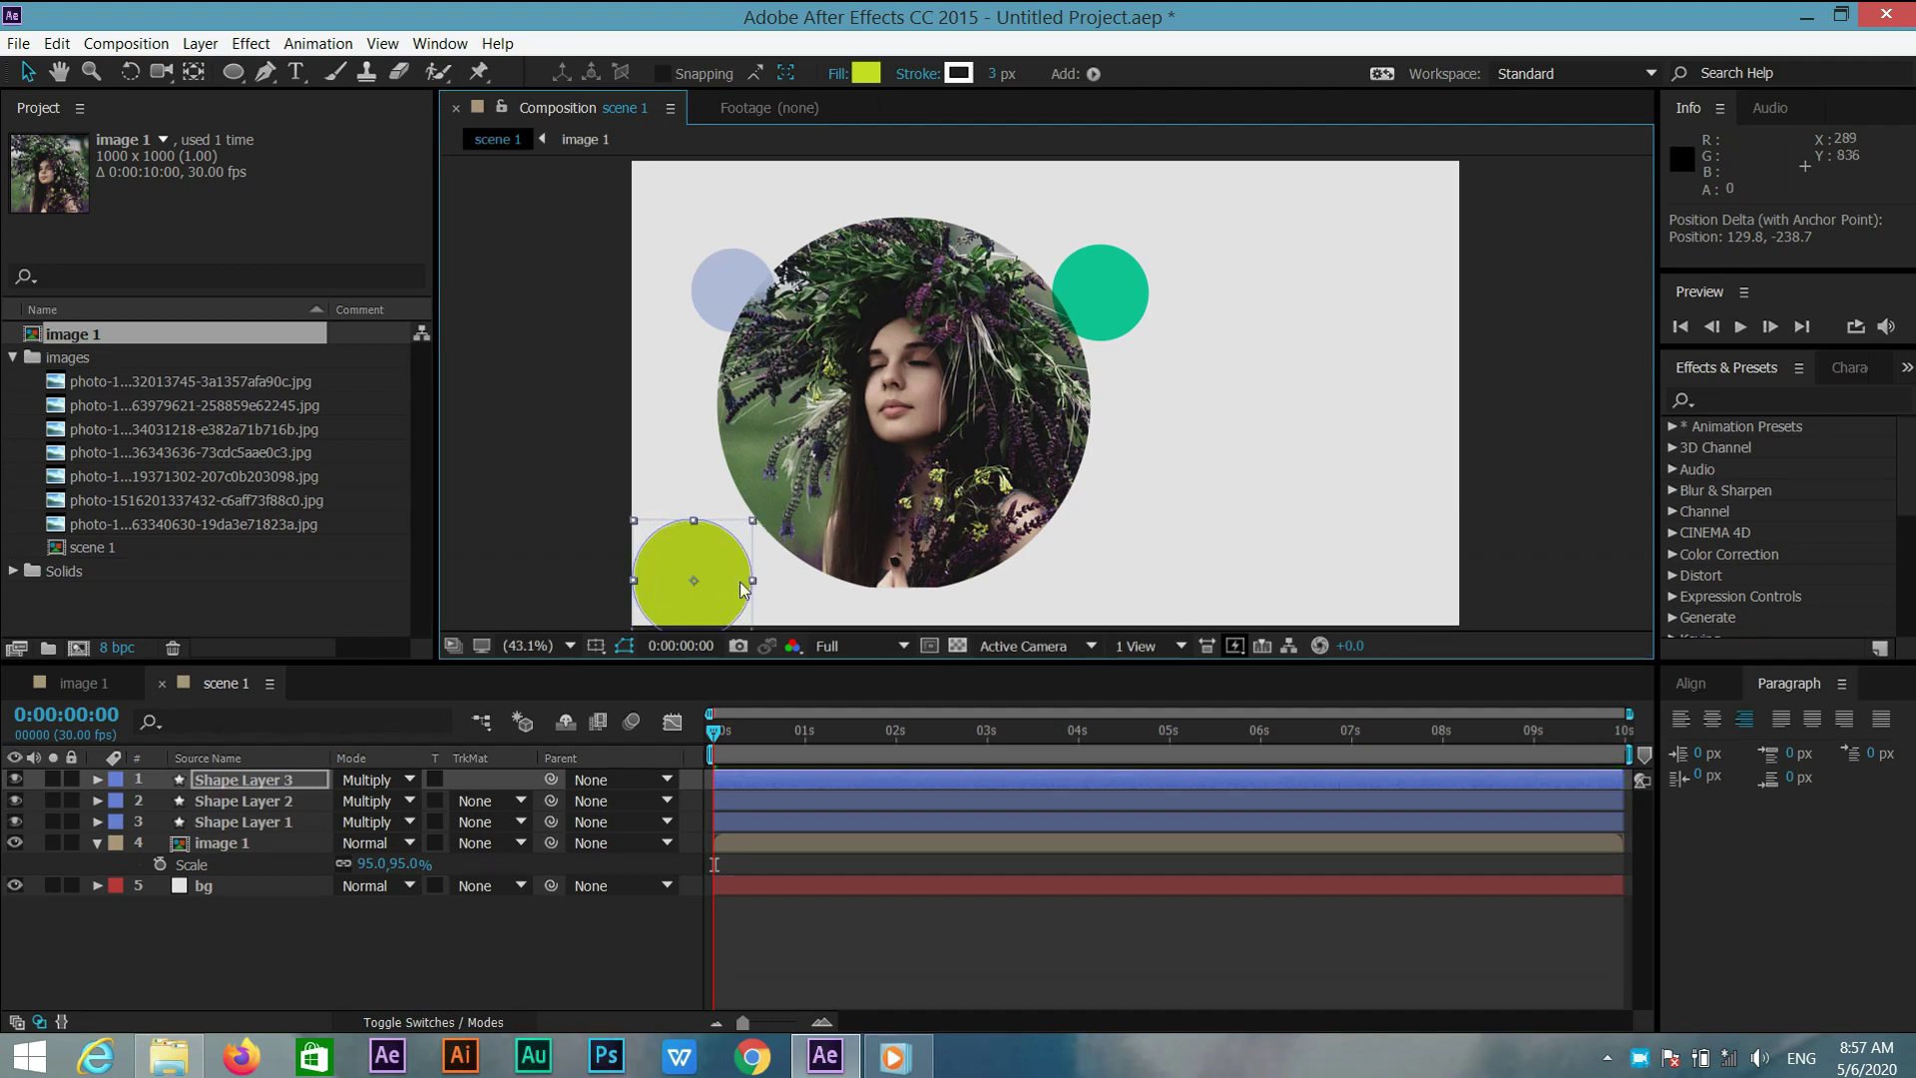
{"action": "left_click_drag", "start_coordinate": [715, 595], "coordinate": [752, 559]}
Move the pale blue circle's anchor point to its centre and scale the circle down to 52%
{"action": "left_click", "coordinate": [766, 299]}
{"action": "left_click", "coordinate": [194, 73]}
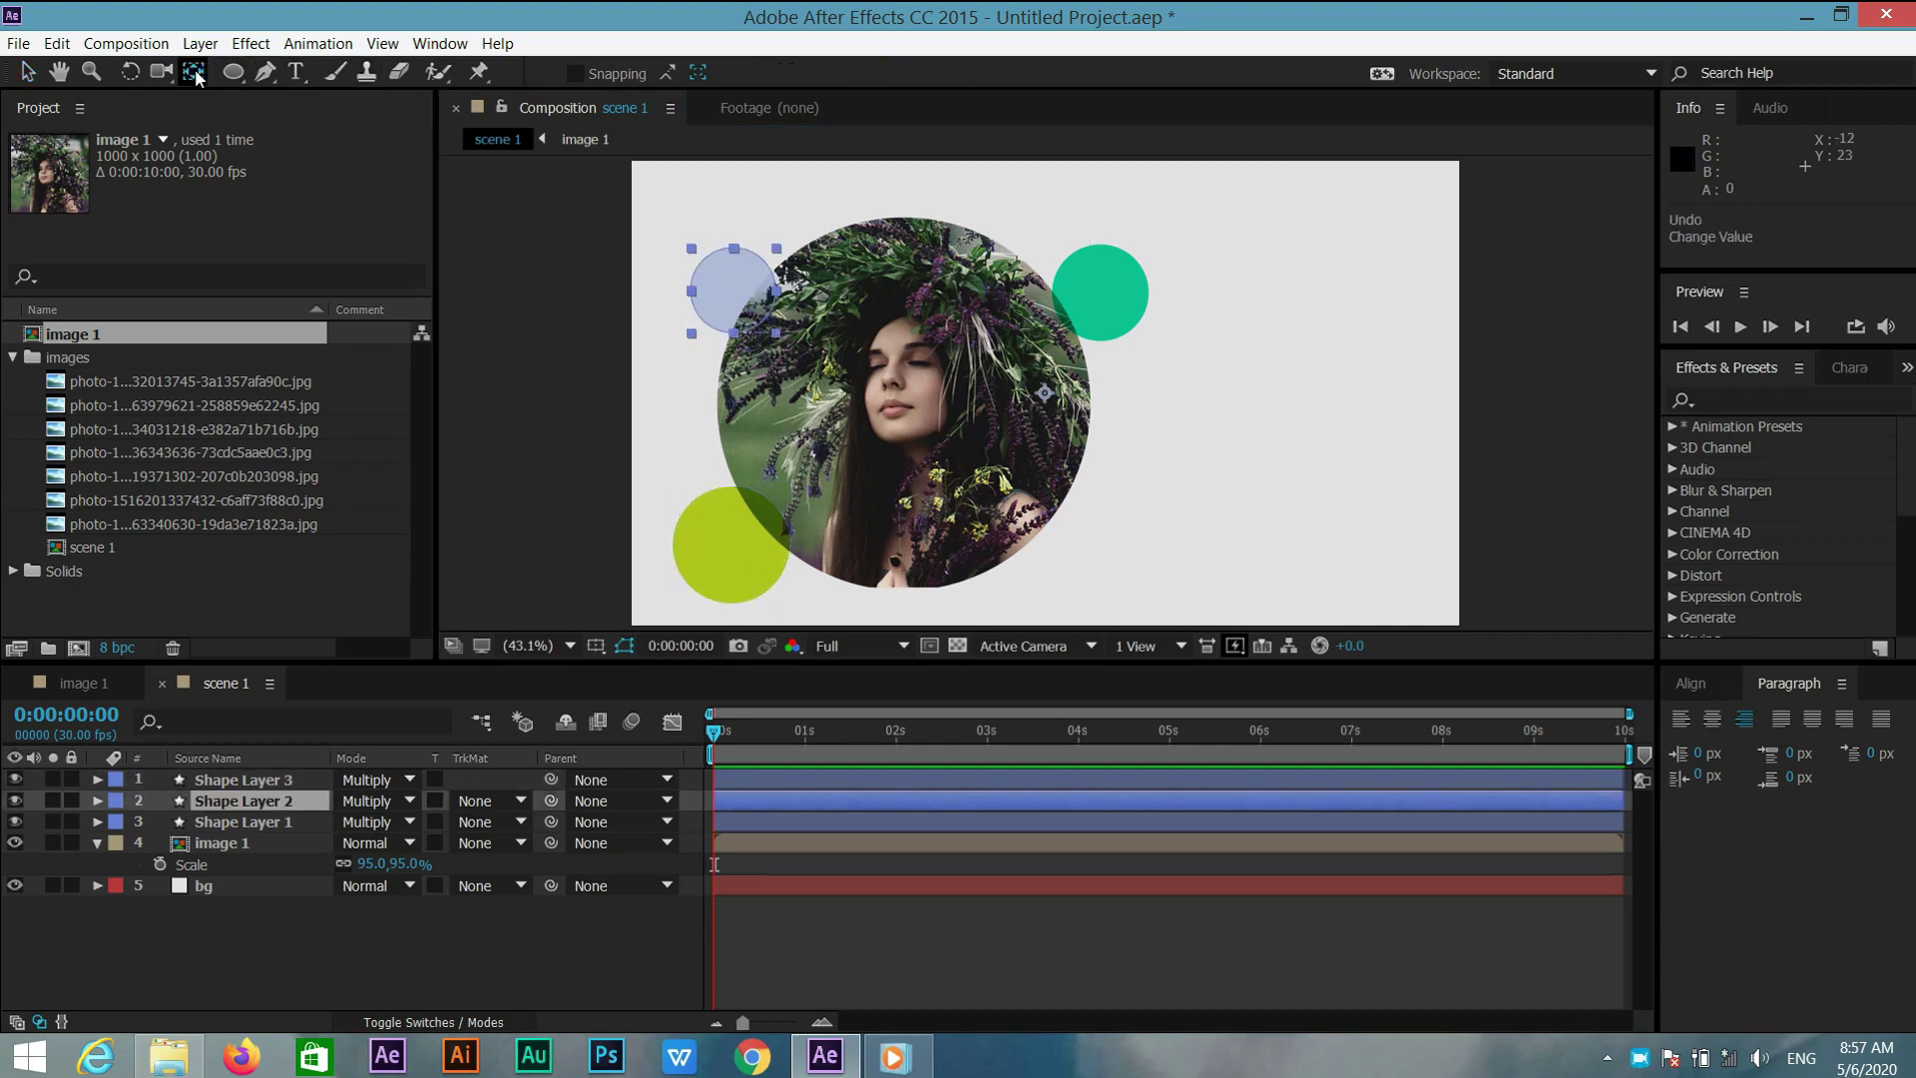
{"action": "left_click_drag", "start_coordinate": [1045, 390], "coordinate": [732, 290]}
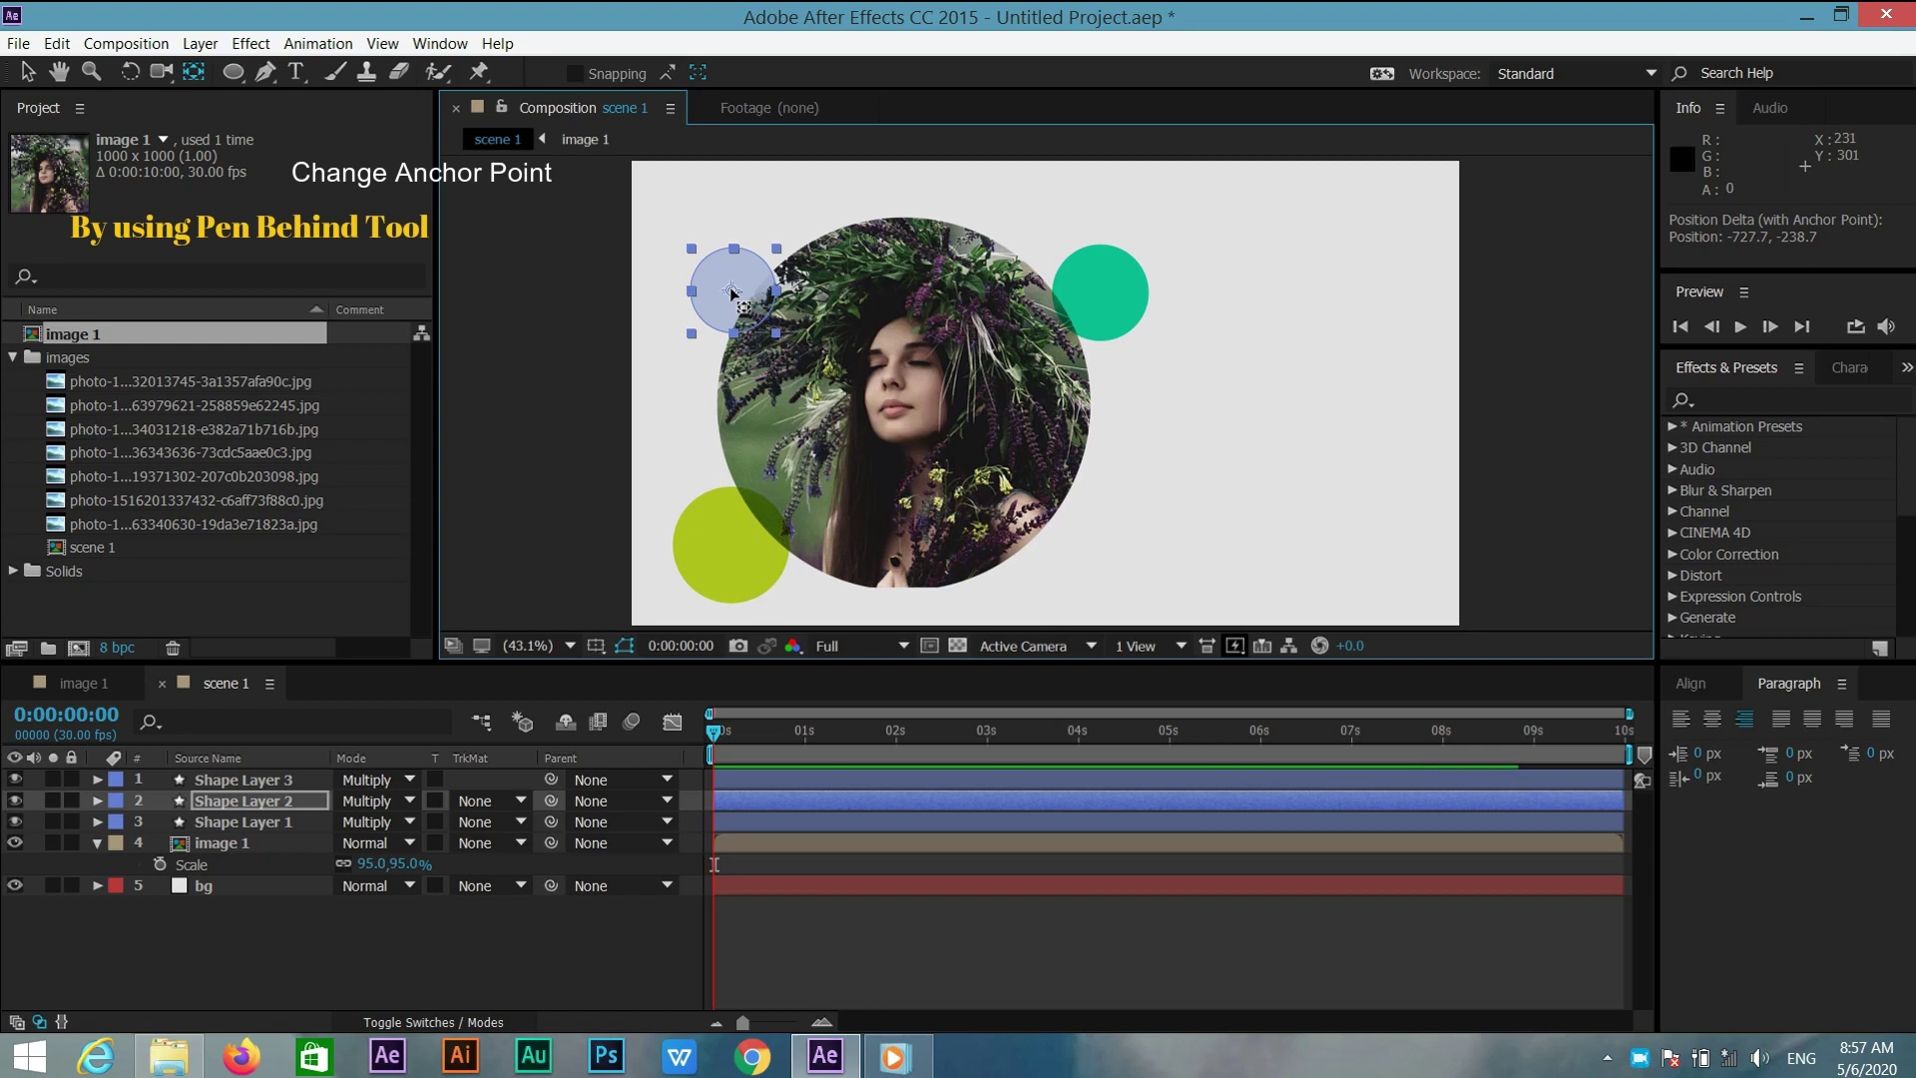
{"action": "left_click", "coordinate": [22, 74]}
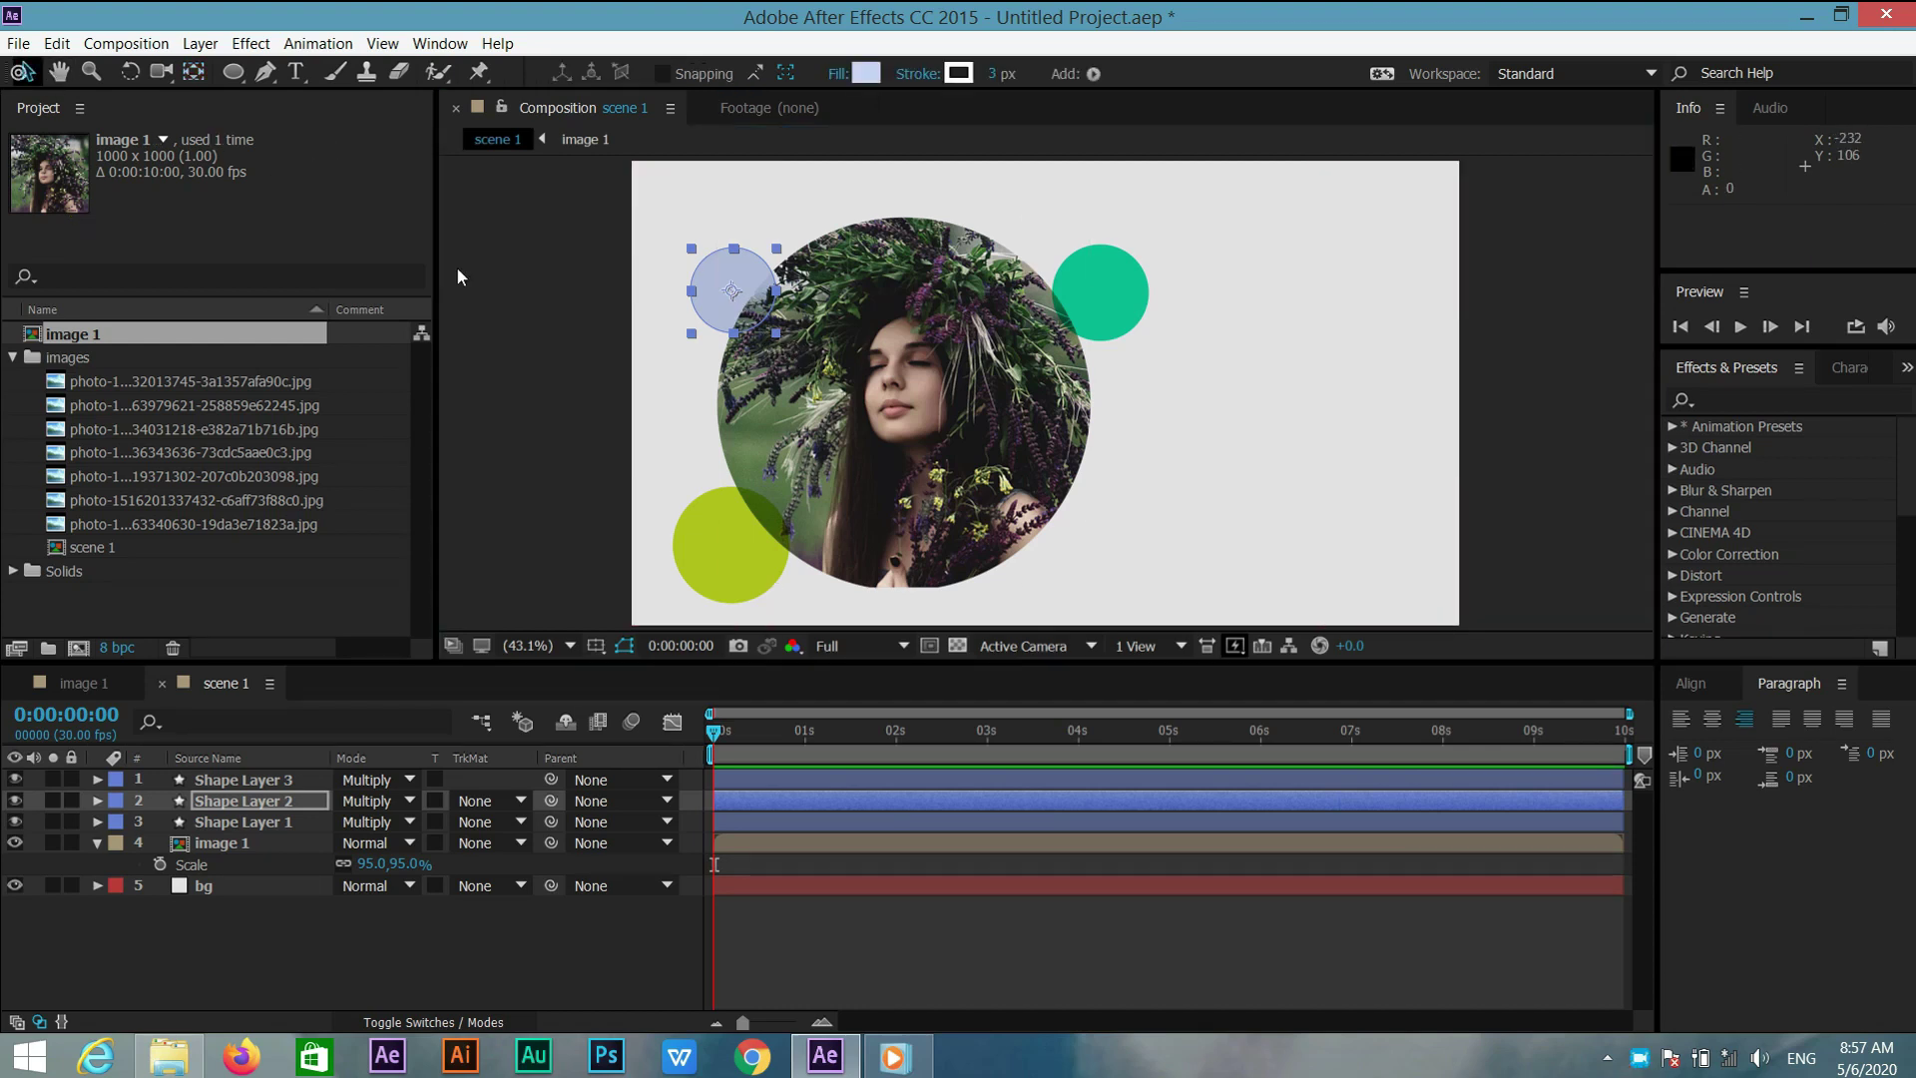
{"action": "left_click_drag", "start_coordinate": [776, 334], "coordinate": [755, 318]}
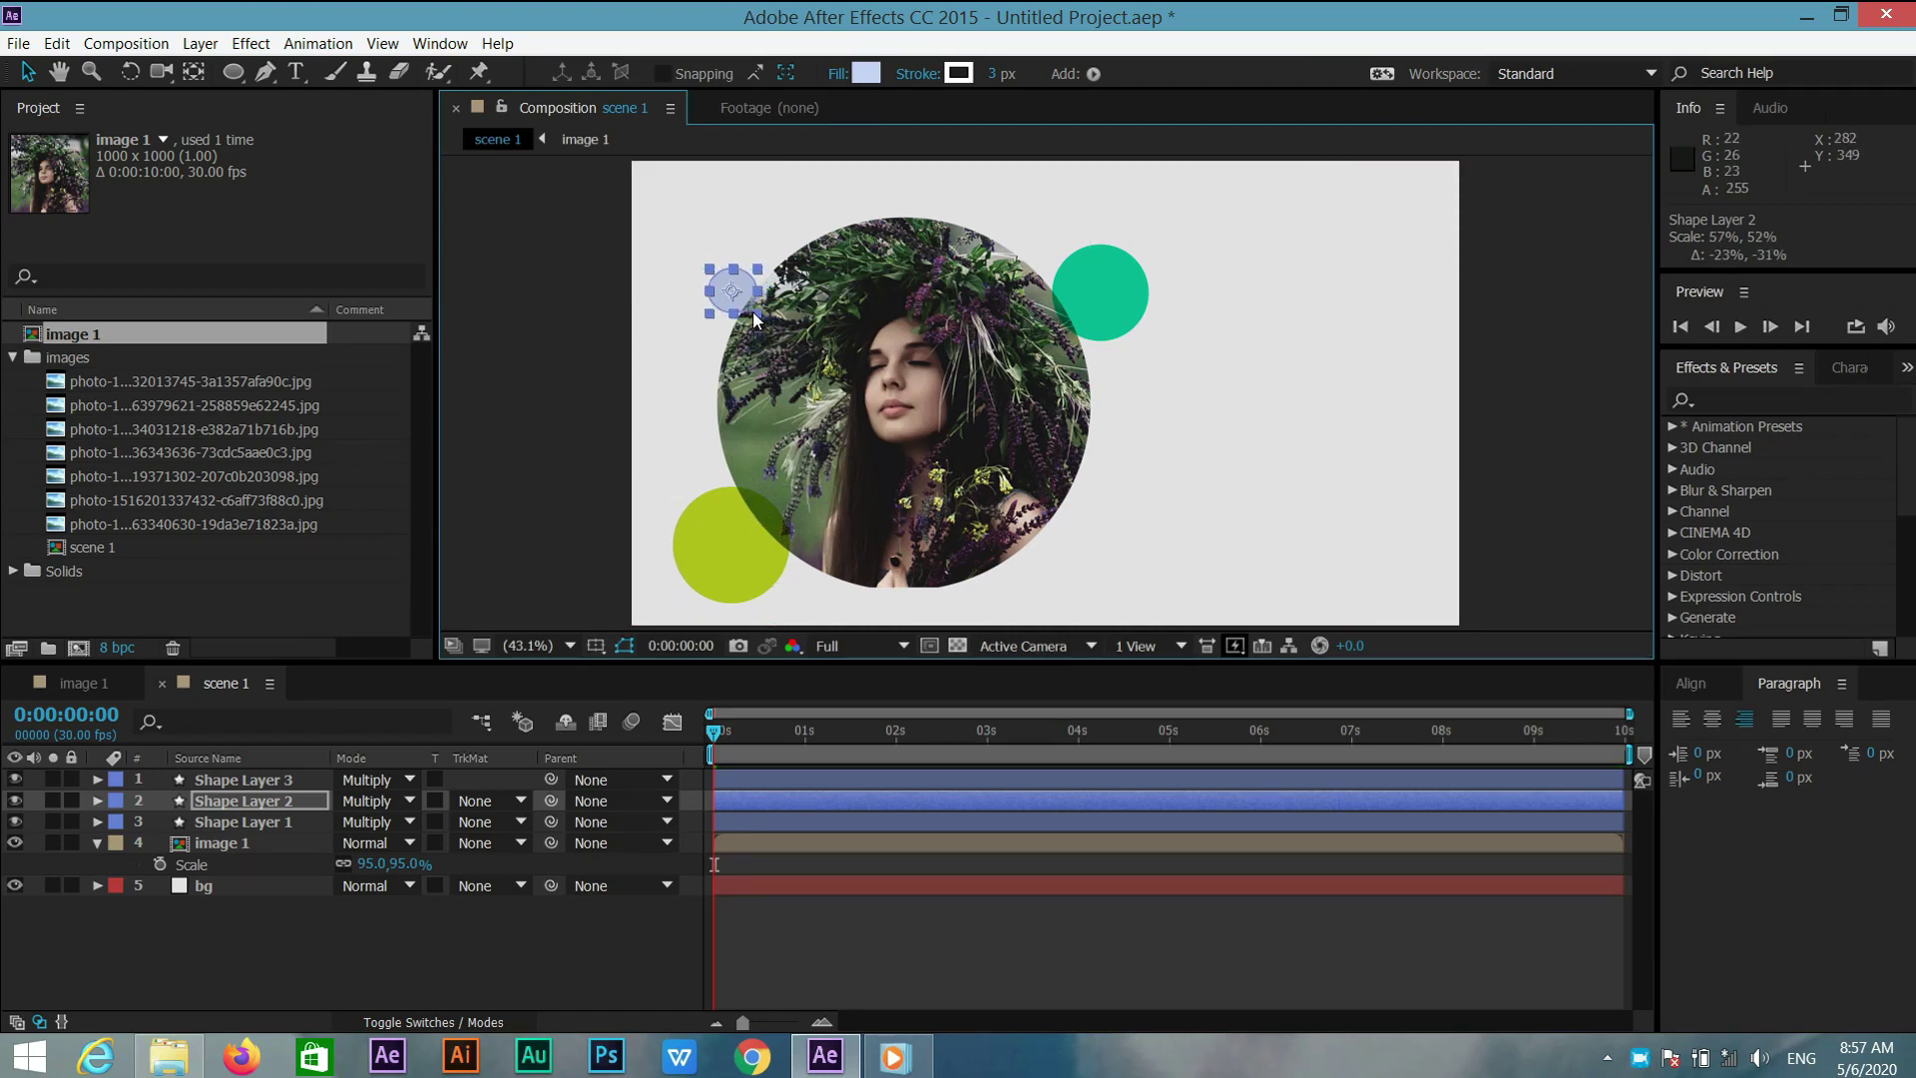
Move the anchor point of Shape Layer 3 to about the centre of the lime circle
{"action": "left_click", "coordinate": [746, 553]}
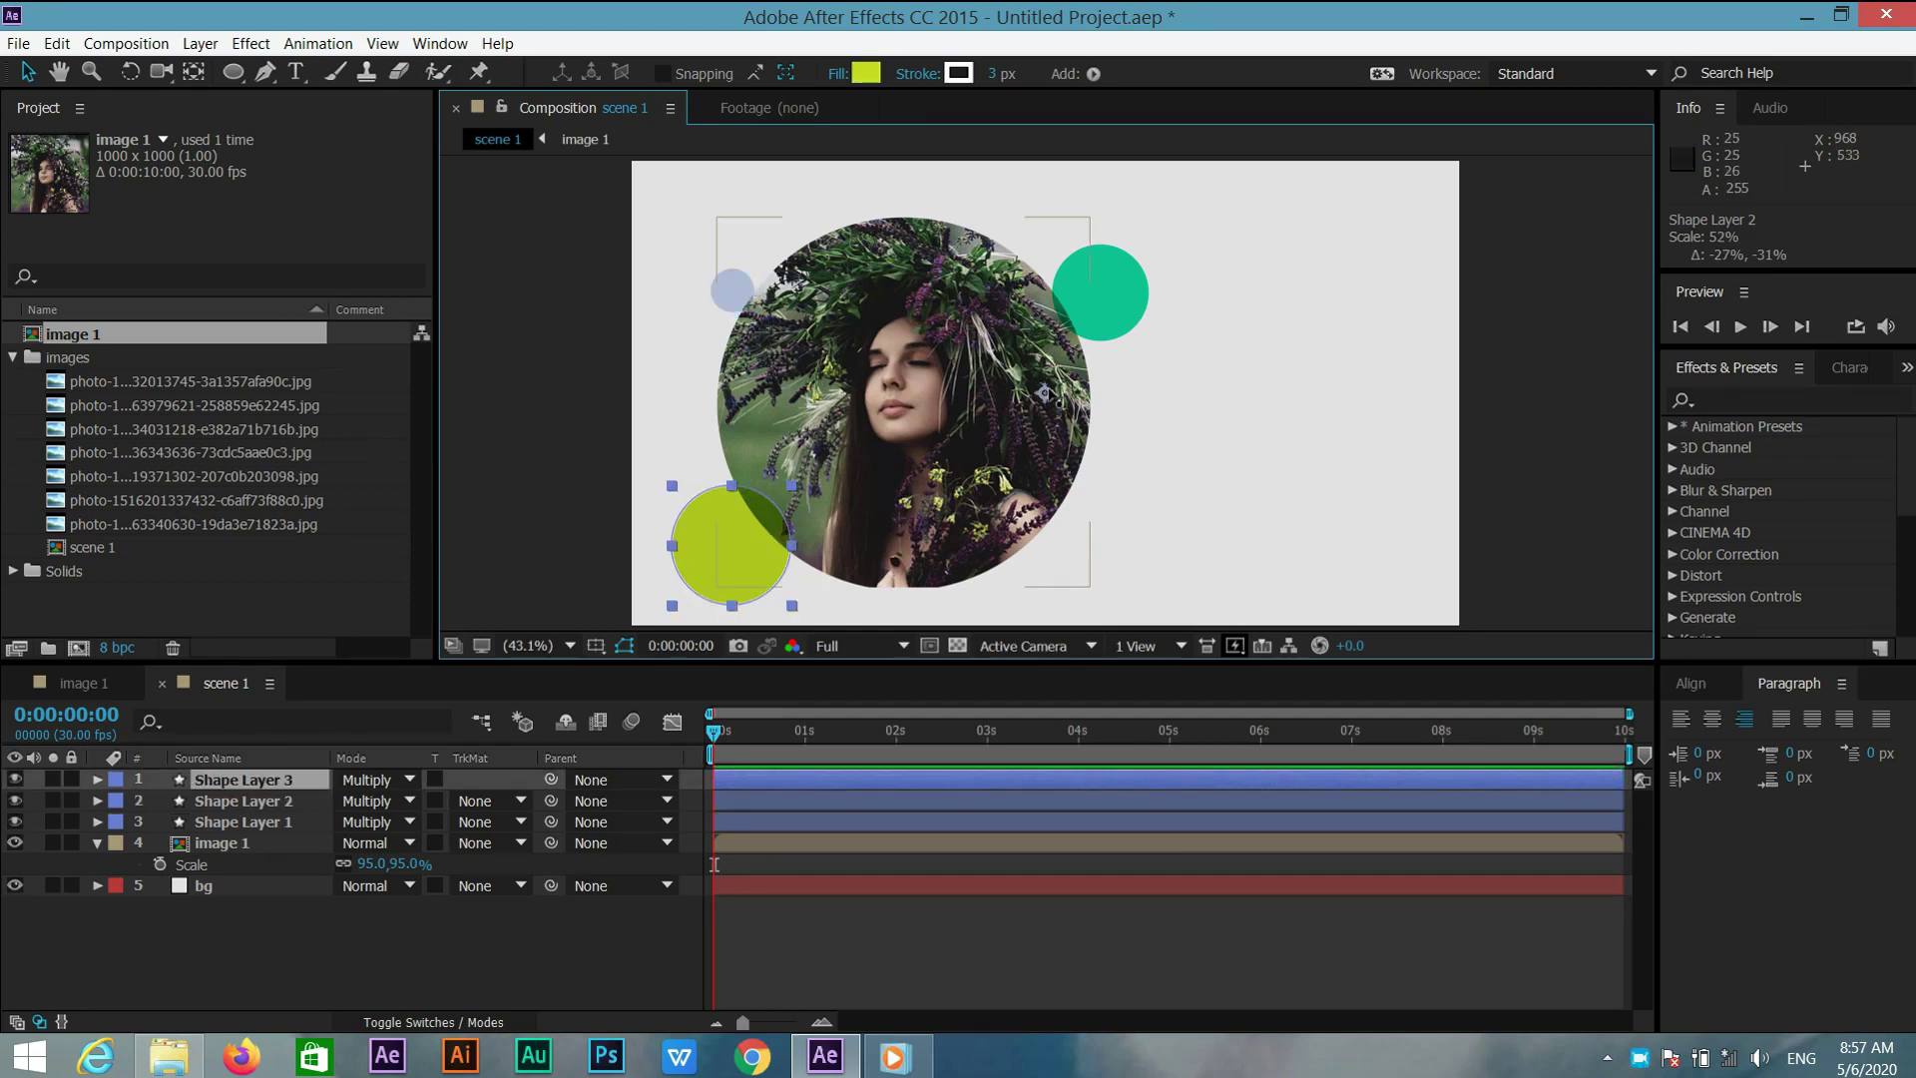
{"action": "left_click", "coordinate": [193, 71]}
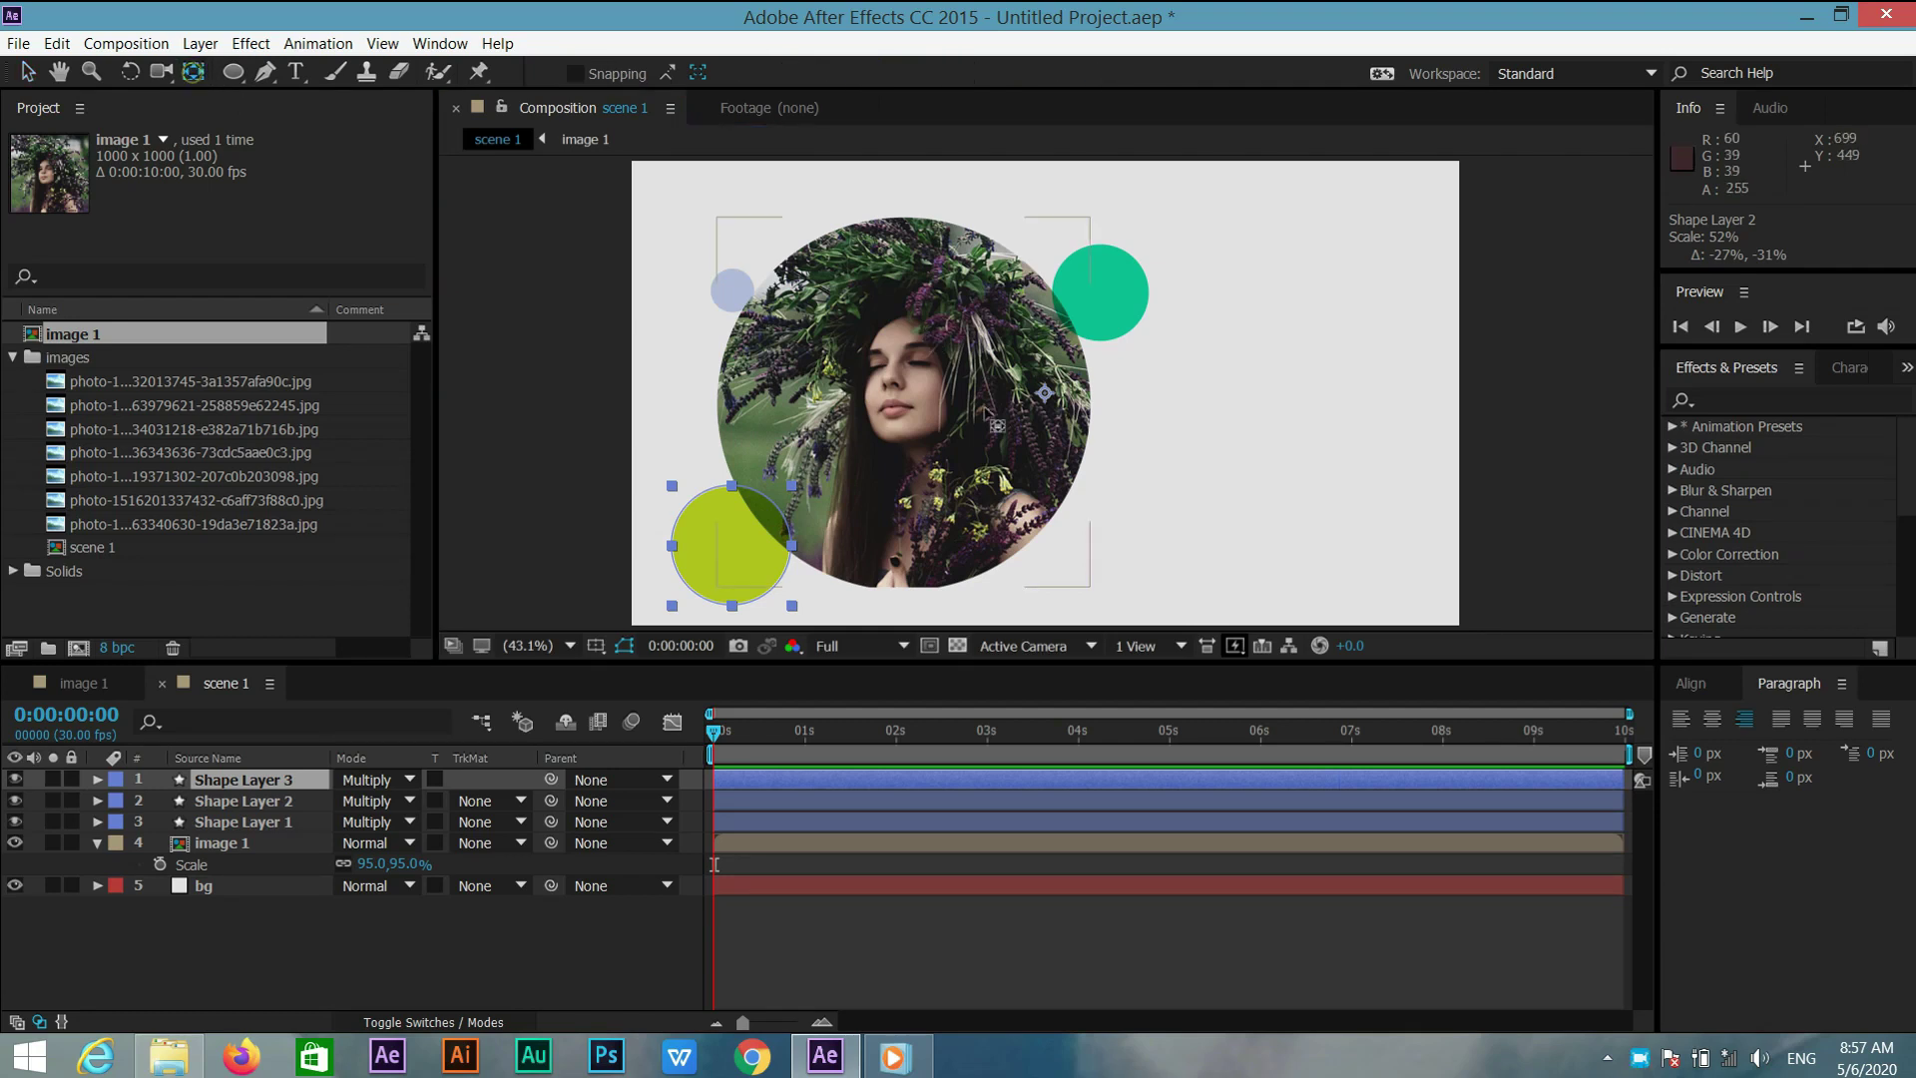
{"action": "left_click_drag", "start_coordinate": [1044, 393], "coordinate": [742, 538]}
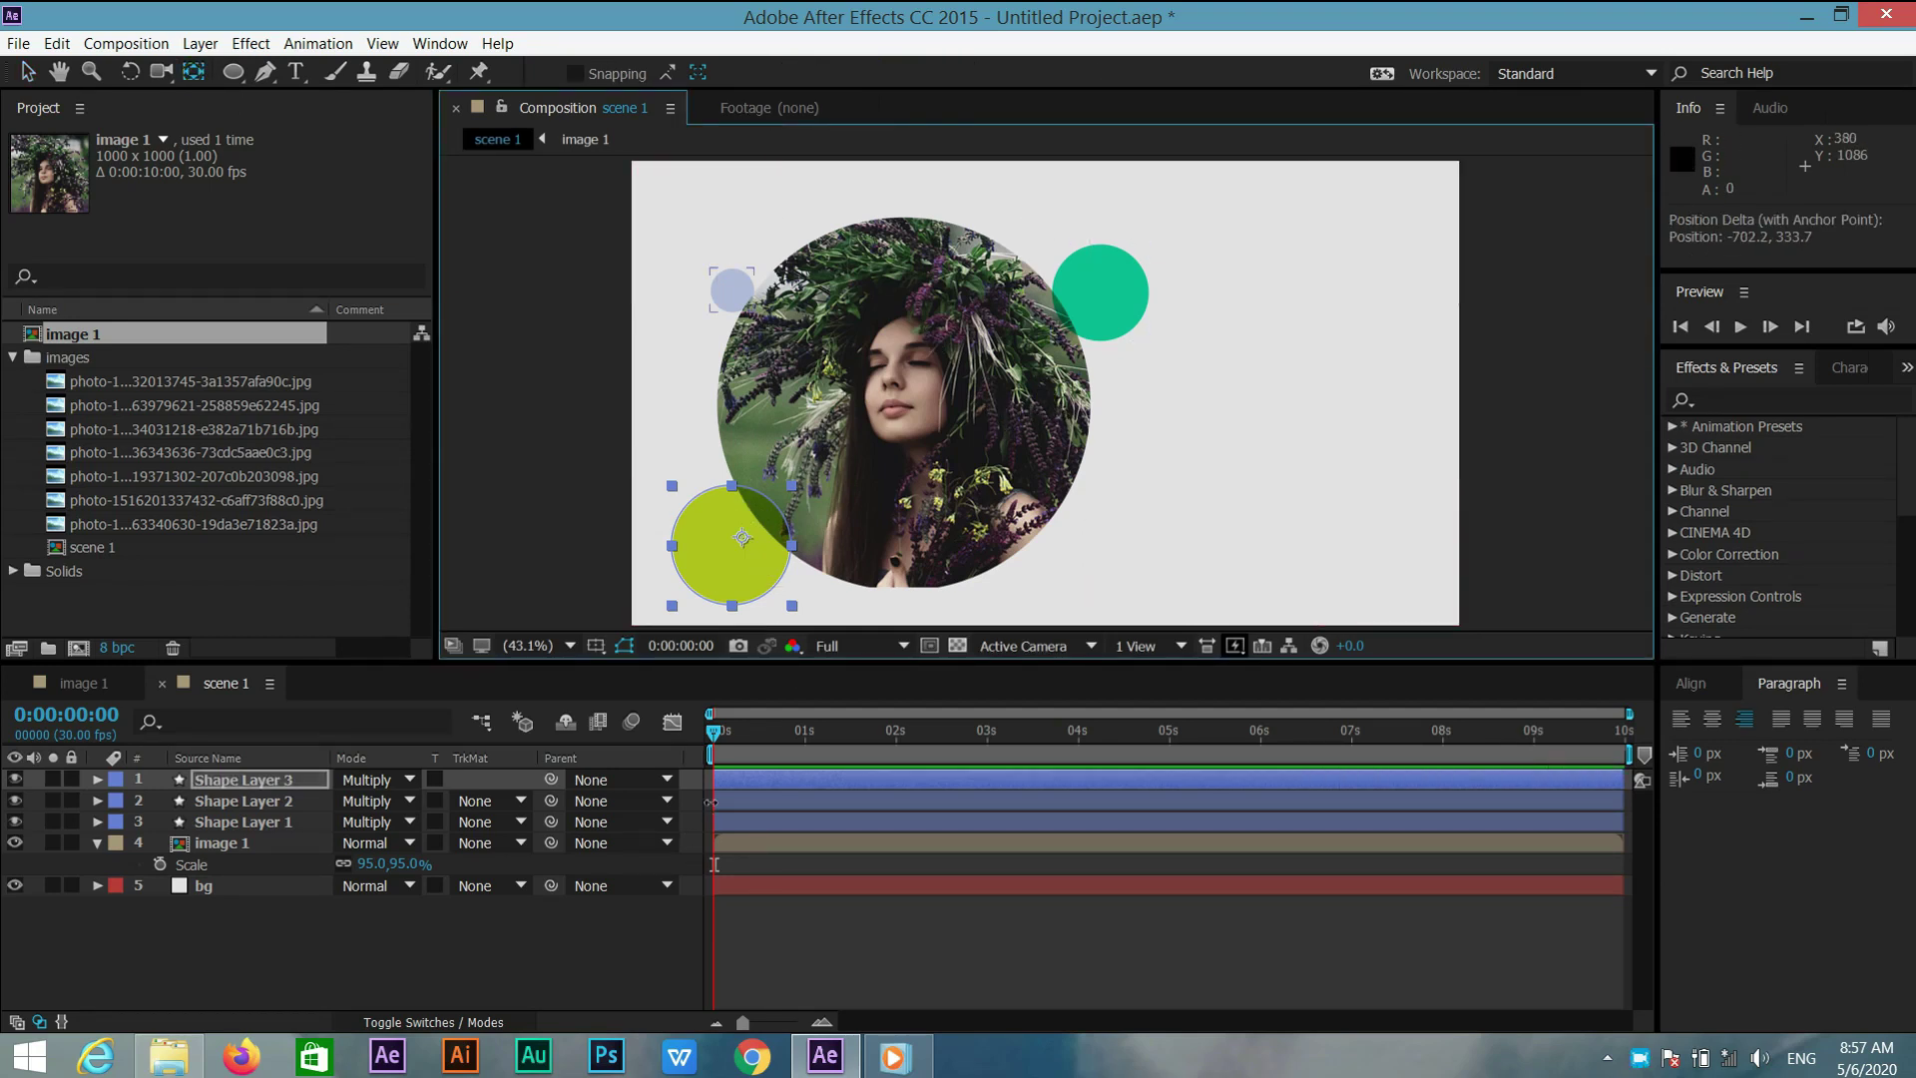
Move the pale blue circle slightly up and left, just clear of the photo's edge
{"action": "left_click", "coordinate": [729, 290]}
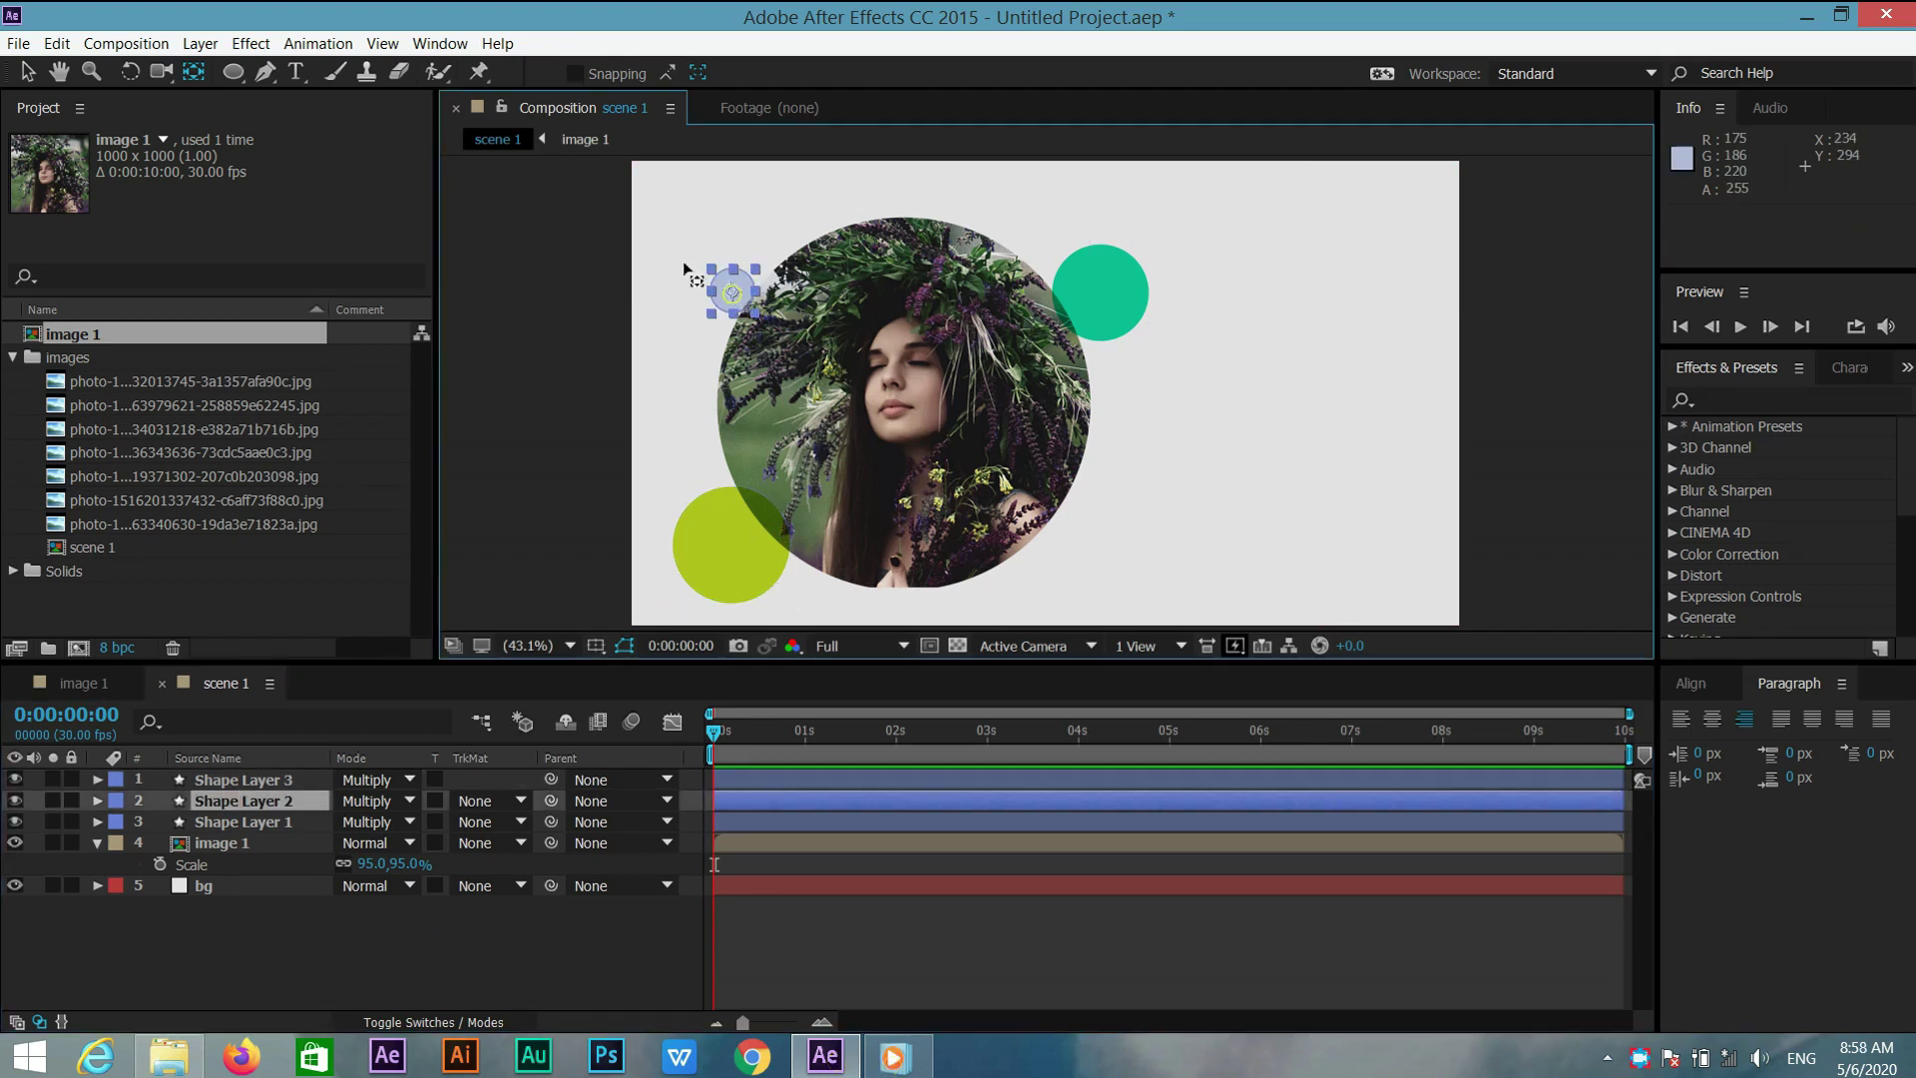
{"action": "left_click", "coordinate": [28, 71]}
{"action": "left_click_drag", "start_coordinate": [745, 291], "coordinate": [732, 271]}
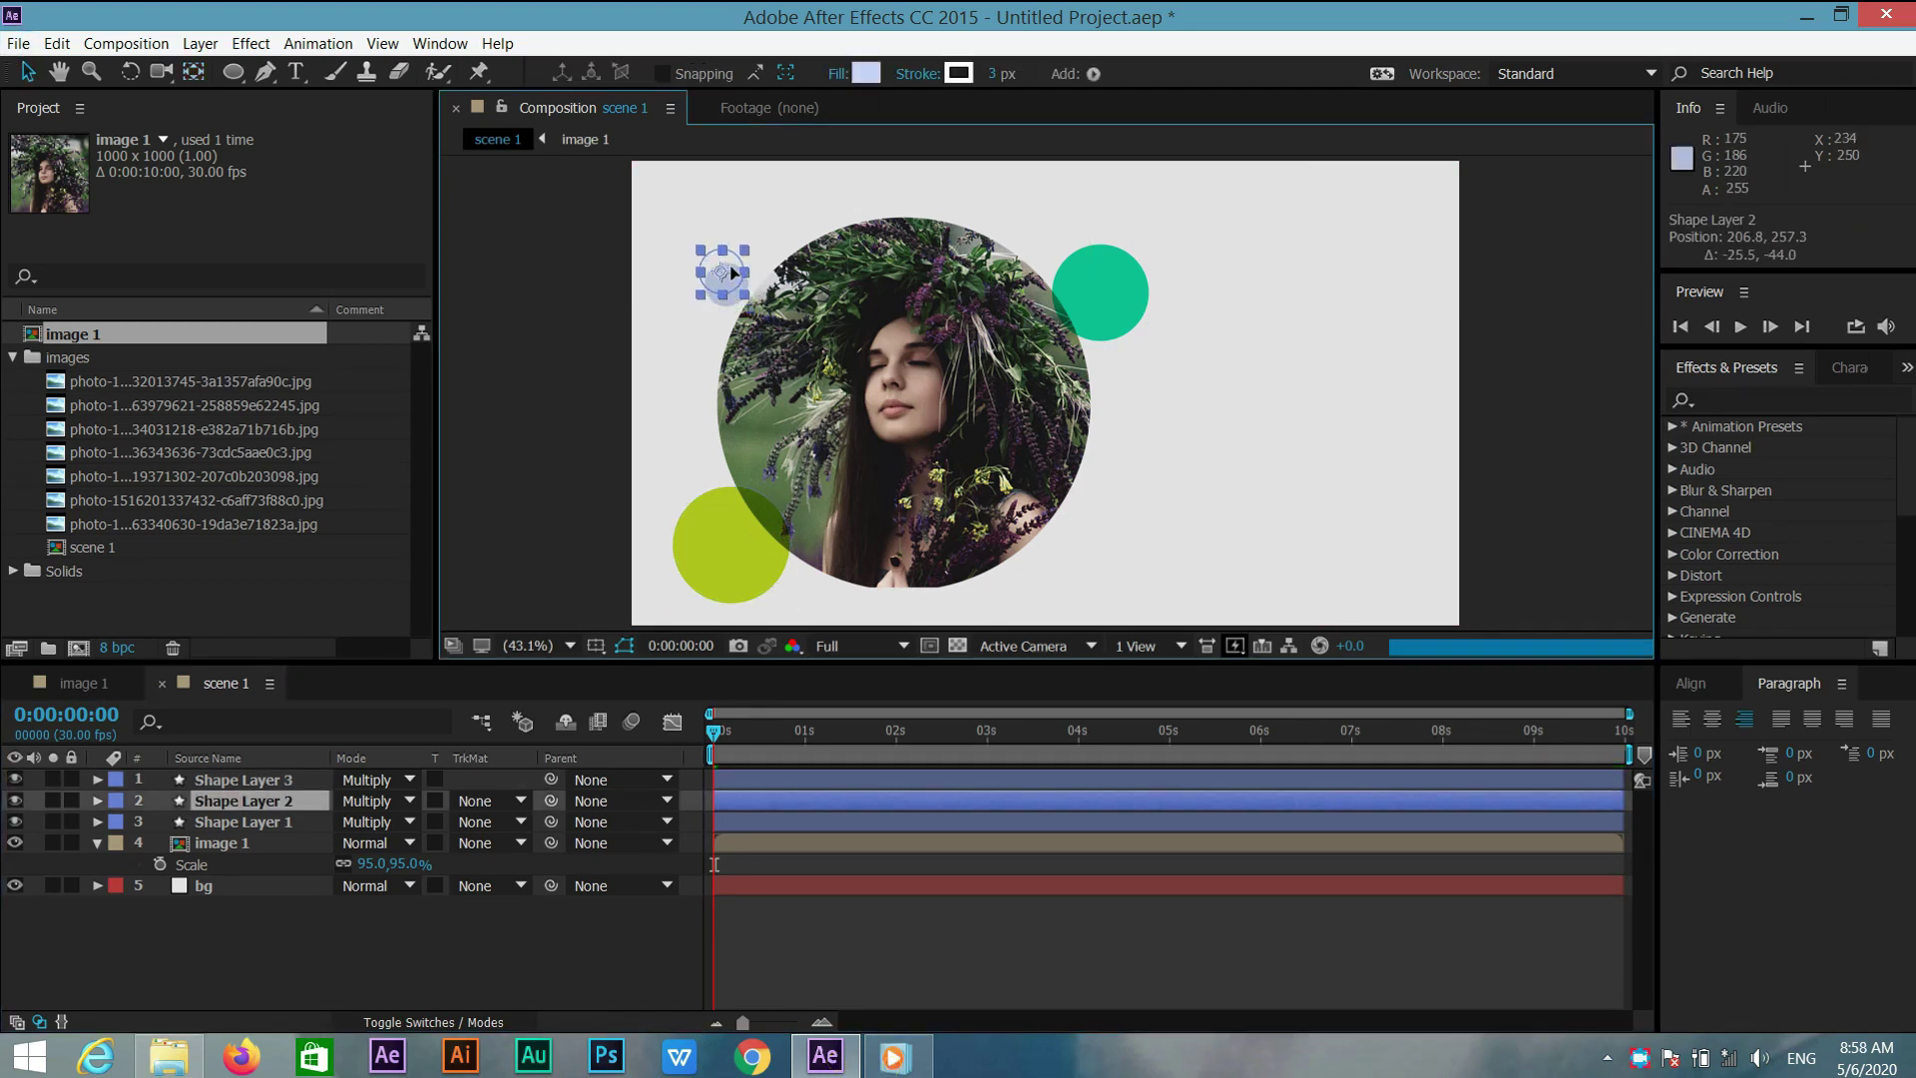
{"action": "left_click", "coordinate": [497, 938]}
Apply the Fast Blur effect to the turquoise circle with a blurriness of 30
{"action": "left_click", "coordinate": [1806, 398]}
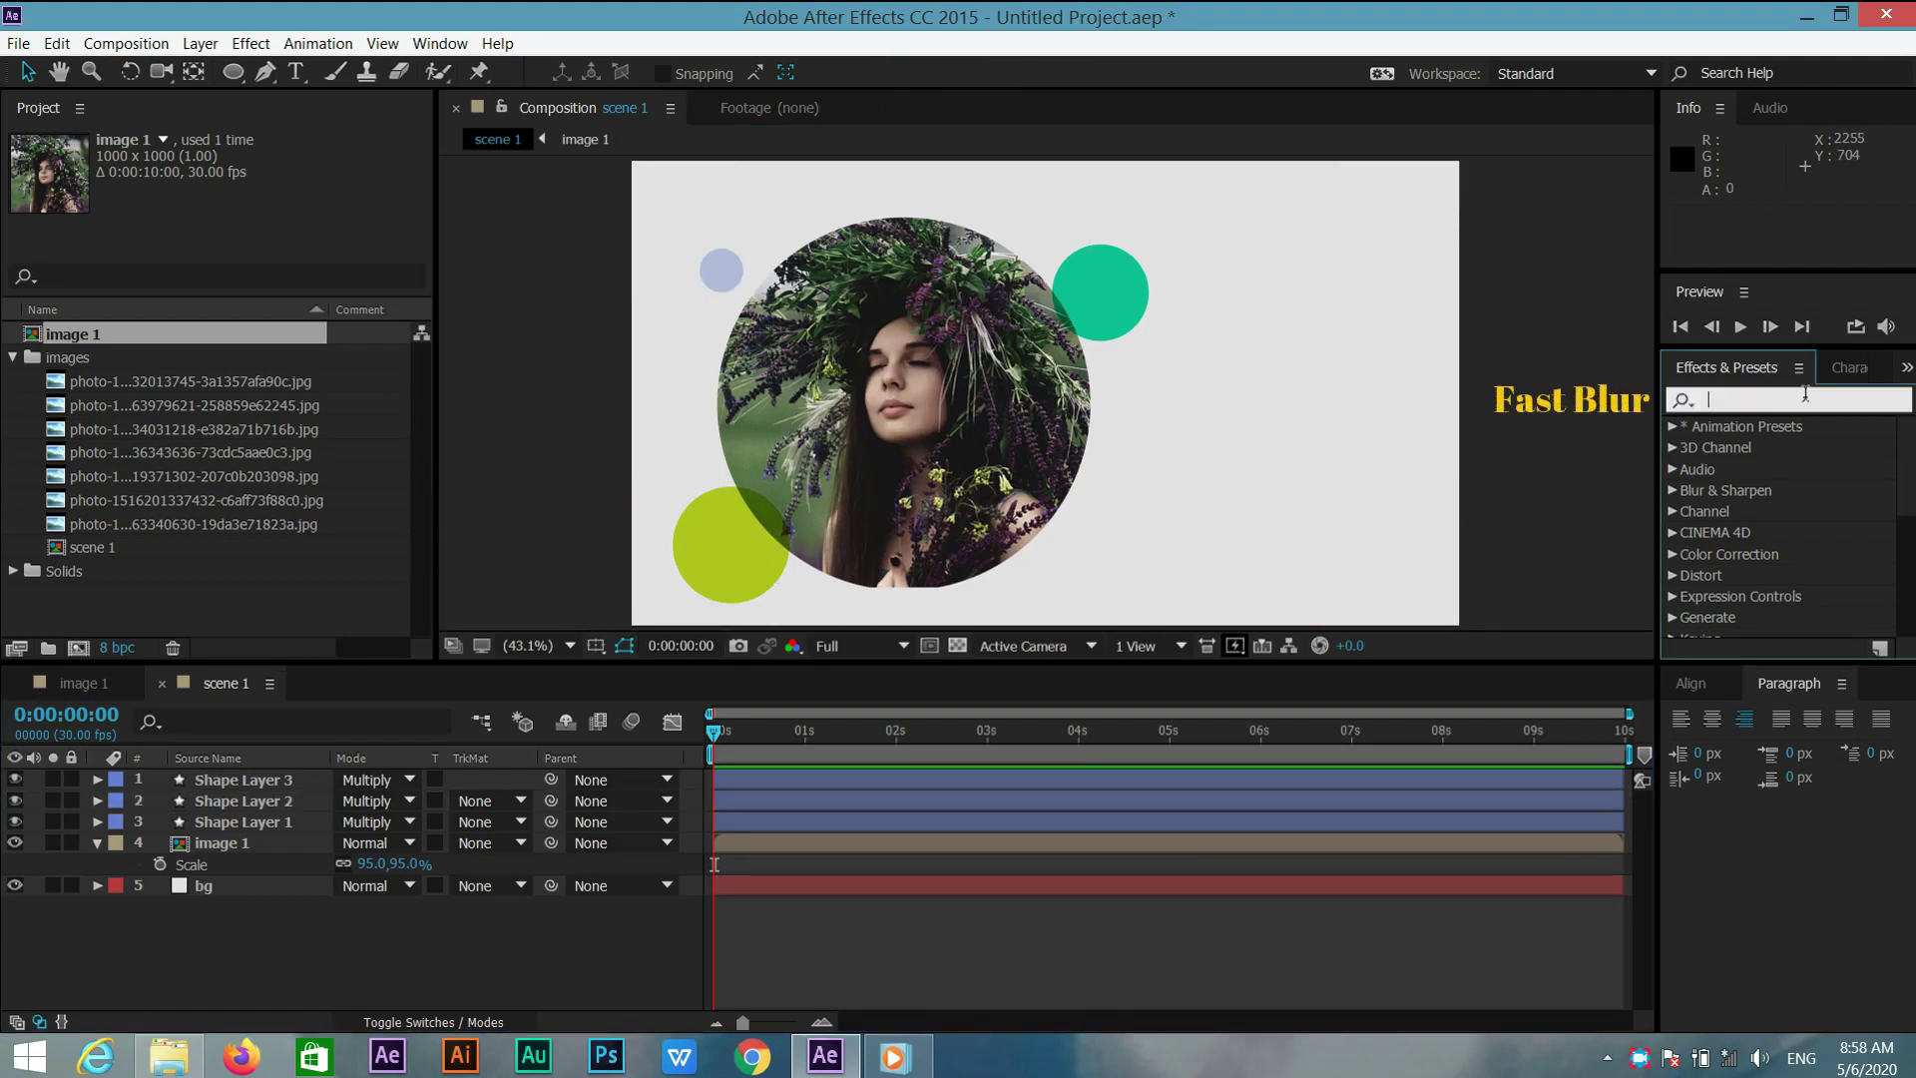
{"action": "type", "text": "fast b"}
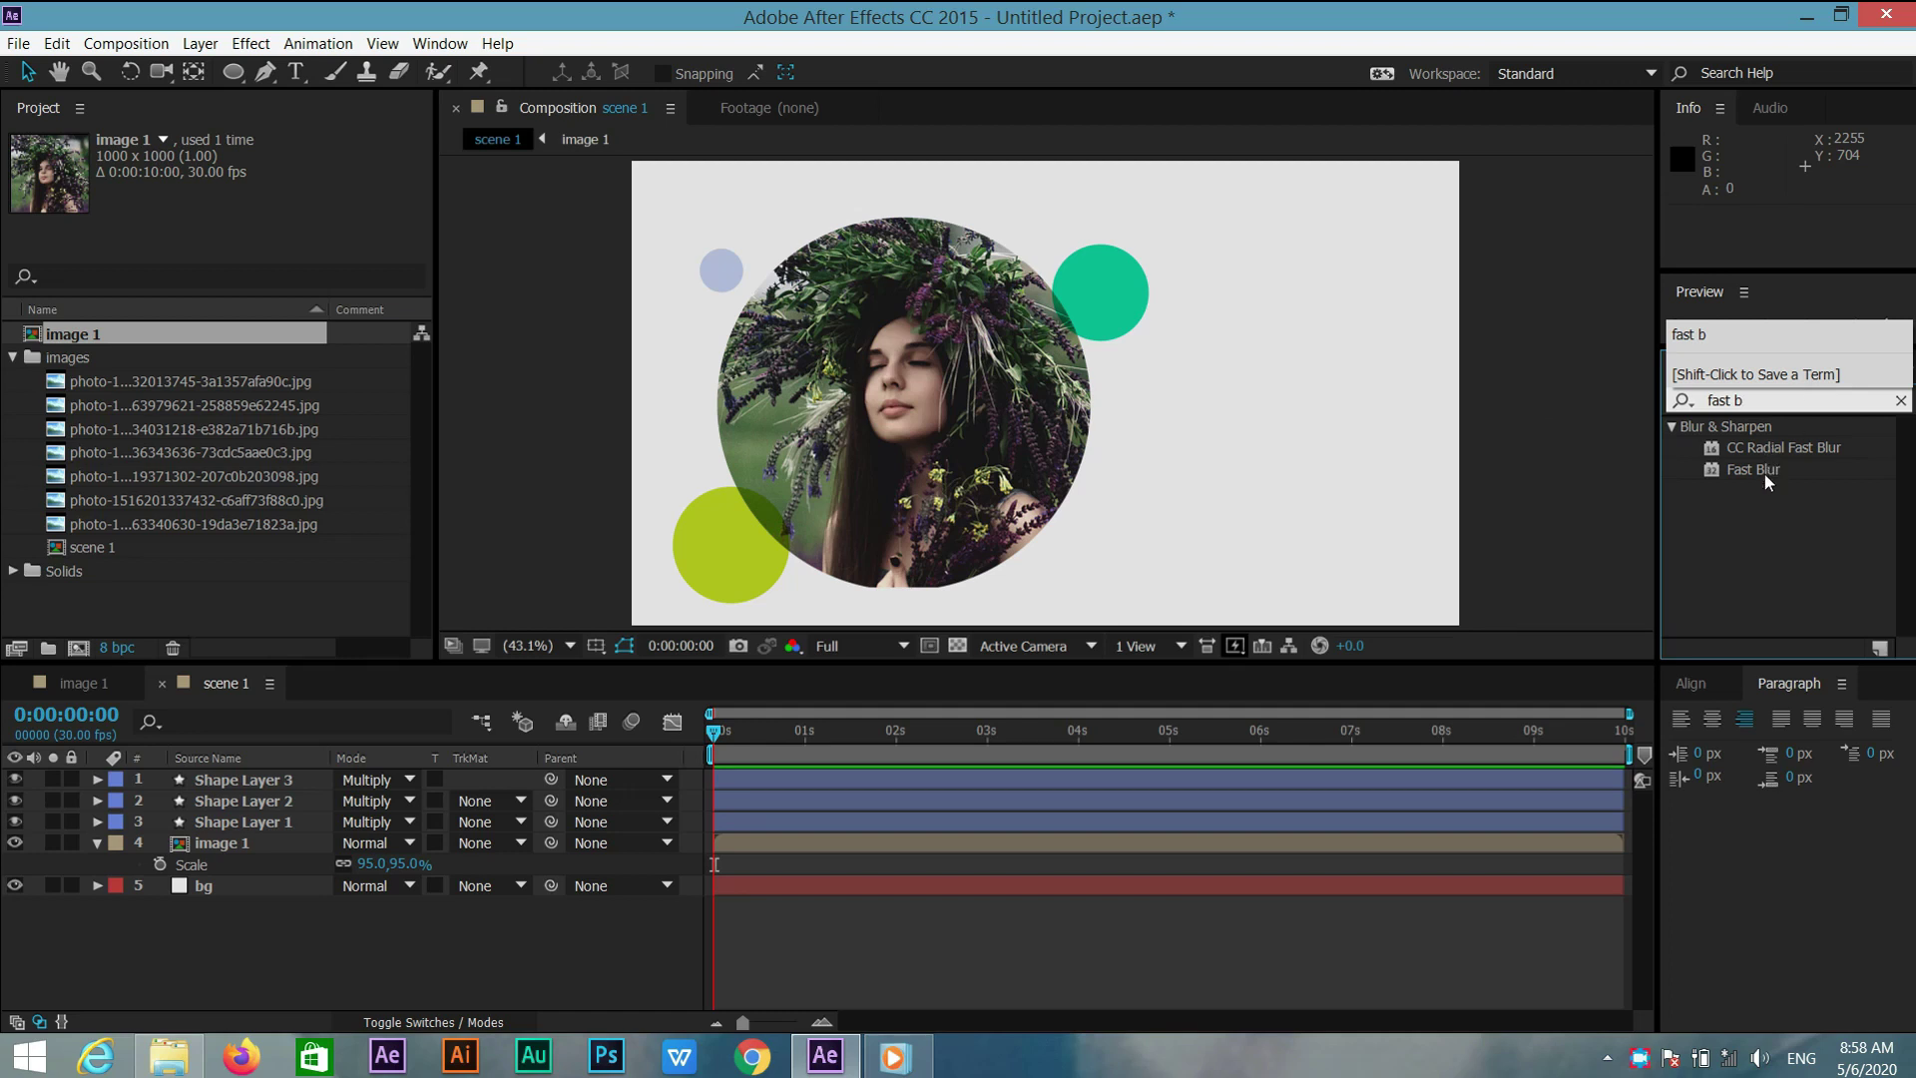
{"action": "left_click_drag", "start_coordinate": [1764, 471], "coordinate": [1215, 357]}
{"action": "left_click_drag", "start_coordinate": [1146, 297], "coordinate": [1148, 299]}
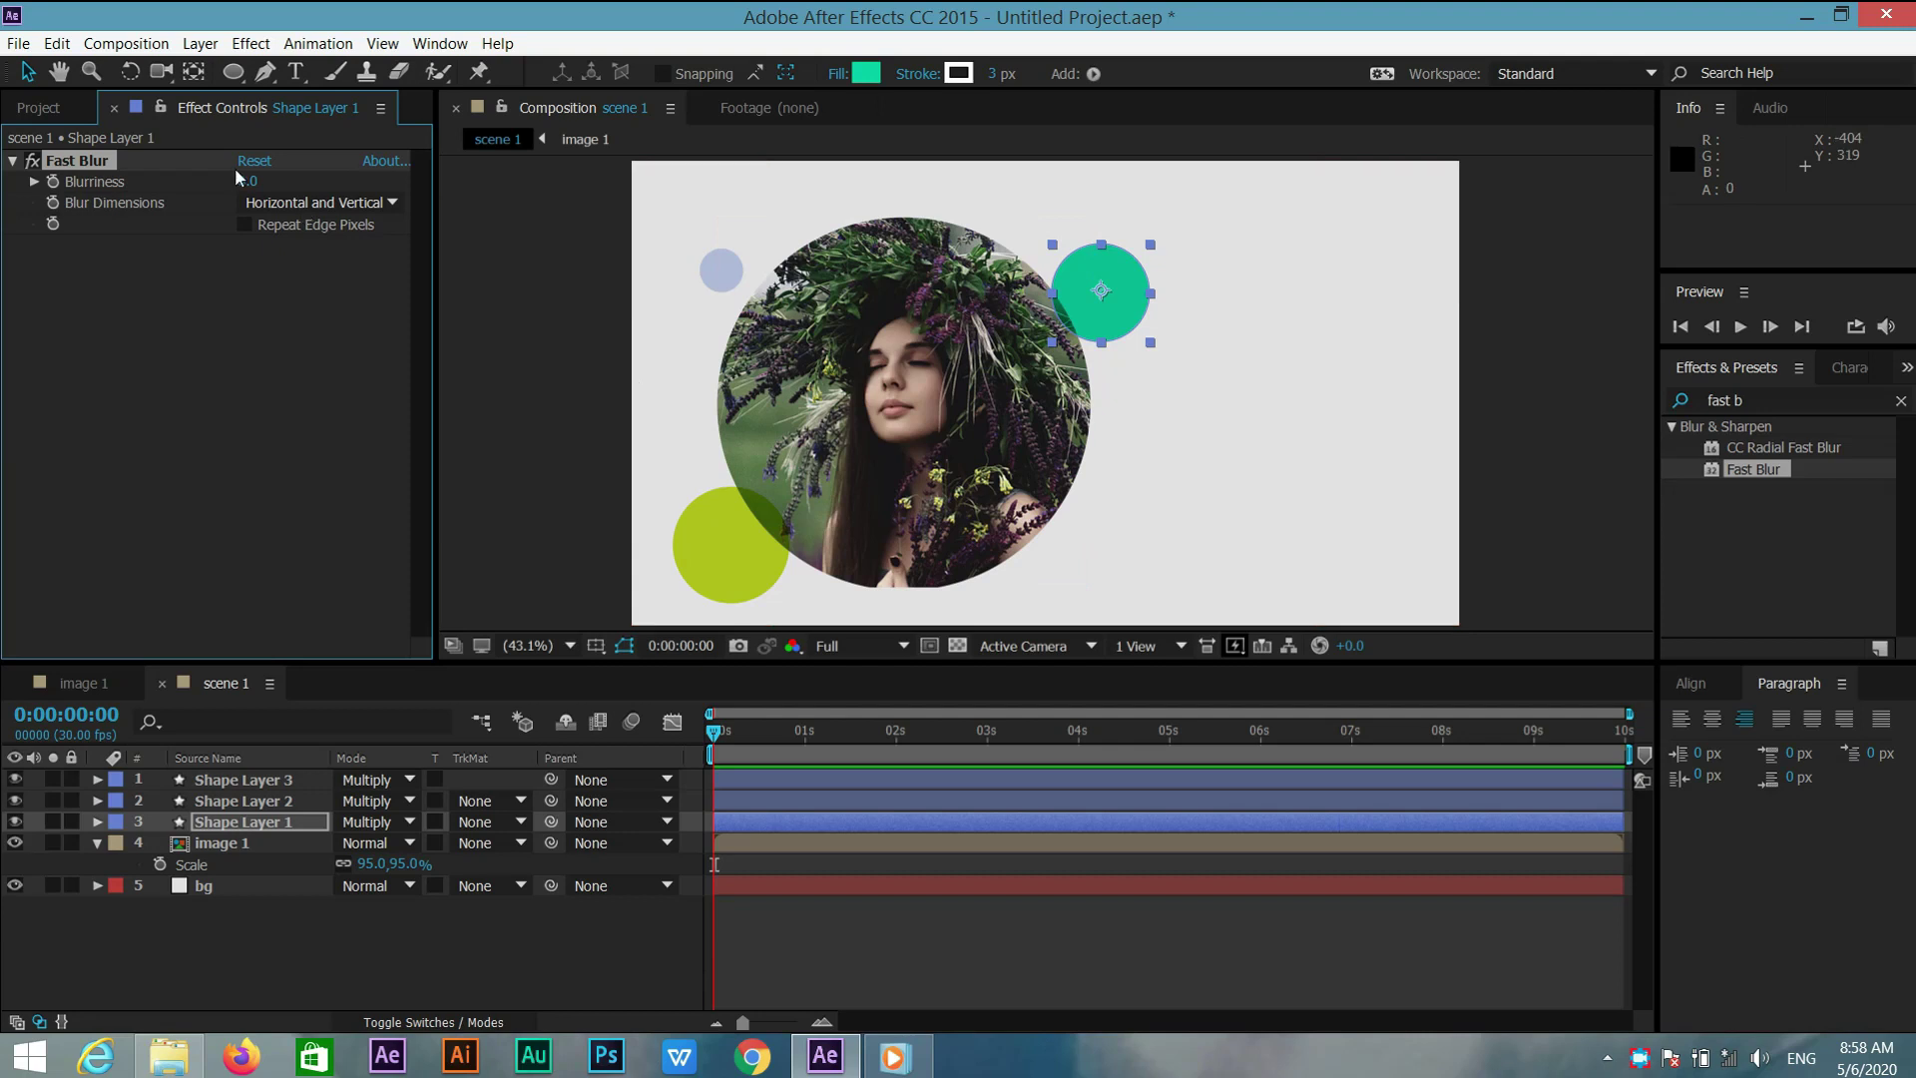
{"action": "left_click", "coordinate": [245, 182]}
{"action": "key", "text": "F2"}
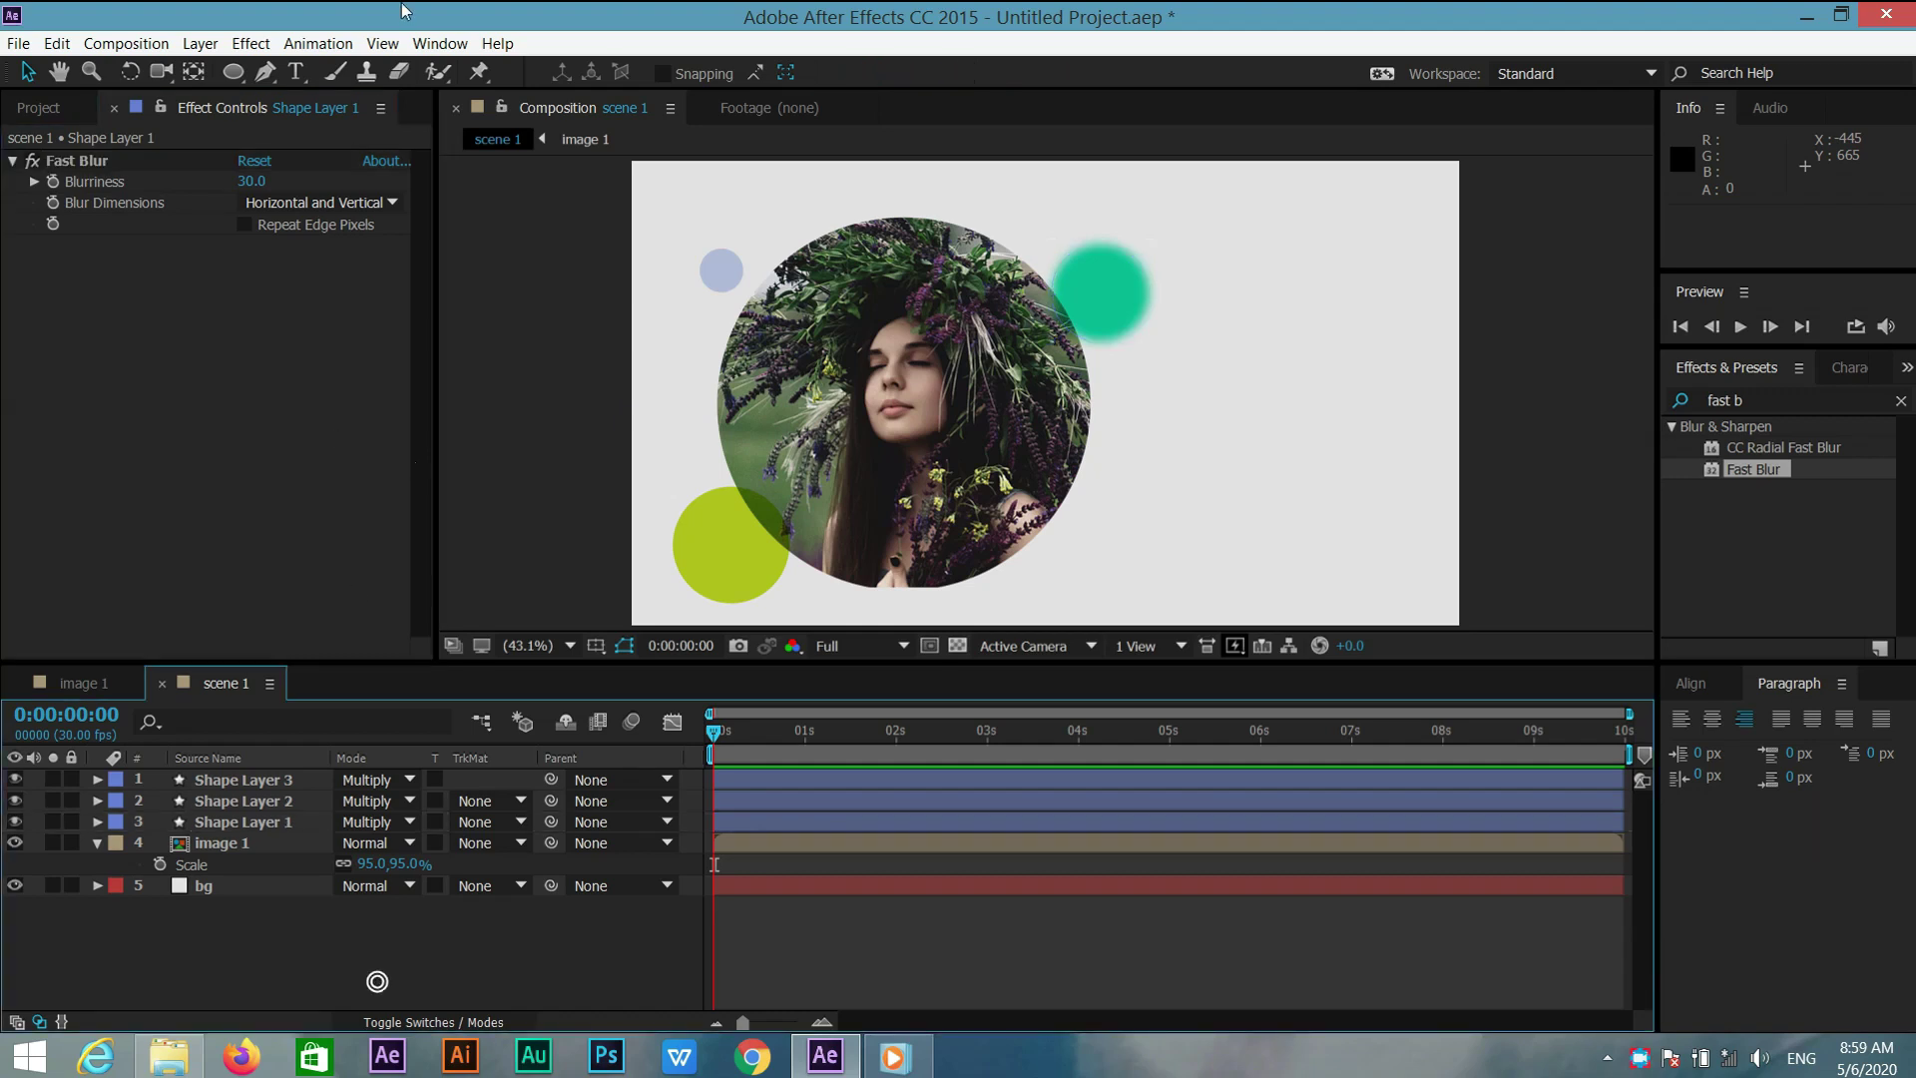
Add the text "Focalhelp" to the right of the photo and colour it red FF4444
{"action": "left_click", "coordinate": [296, 71]}
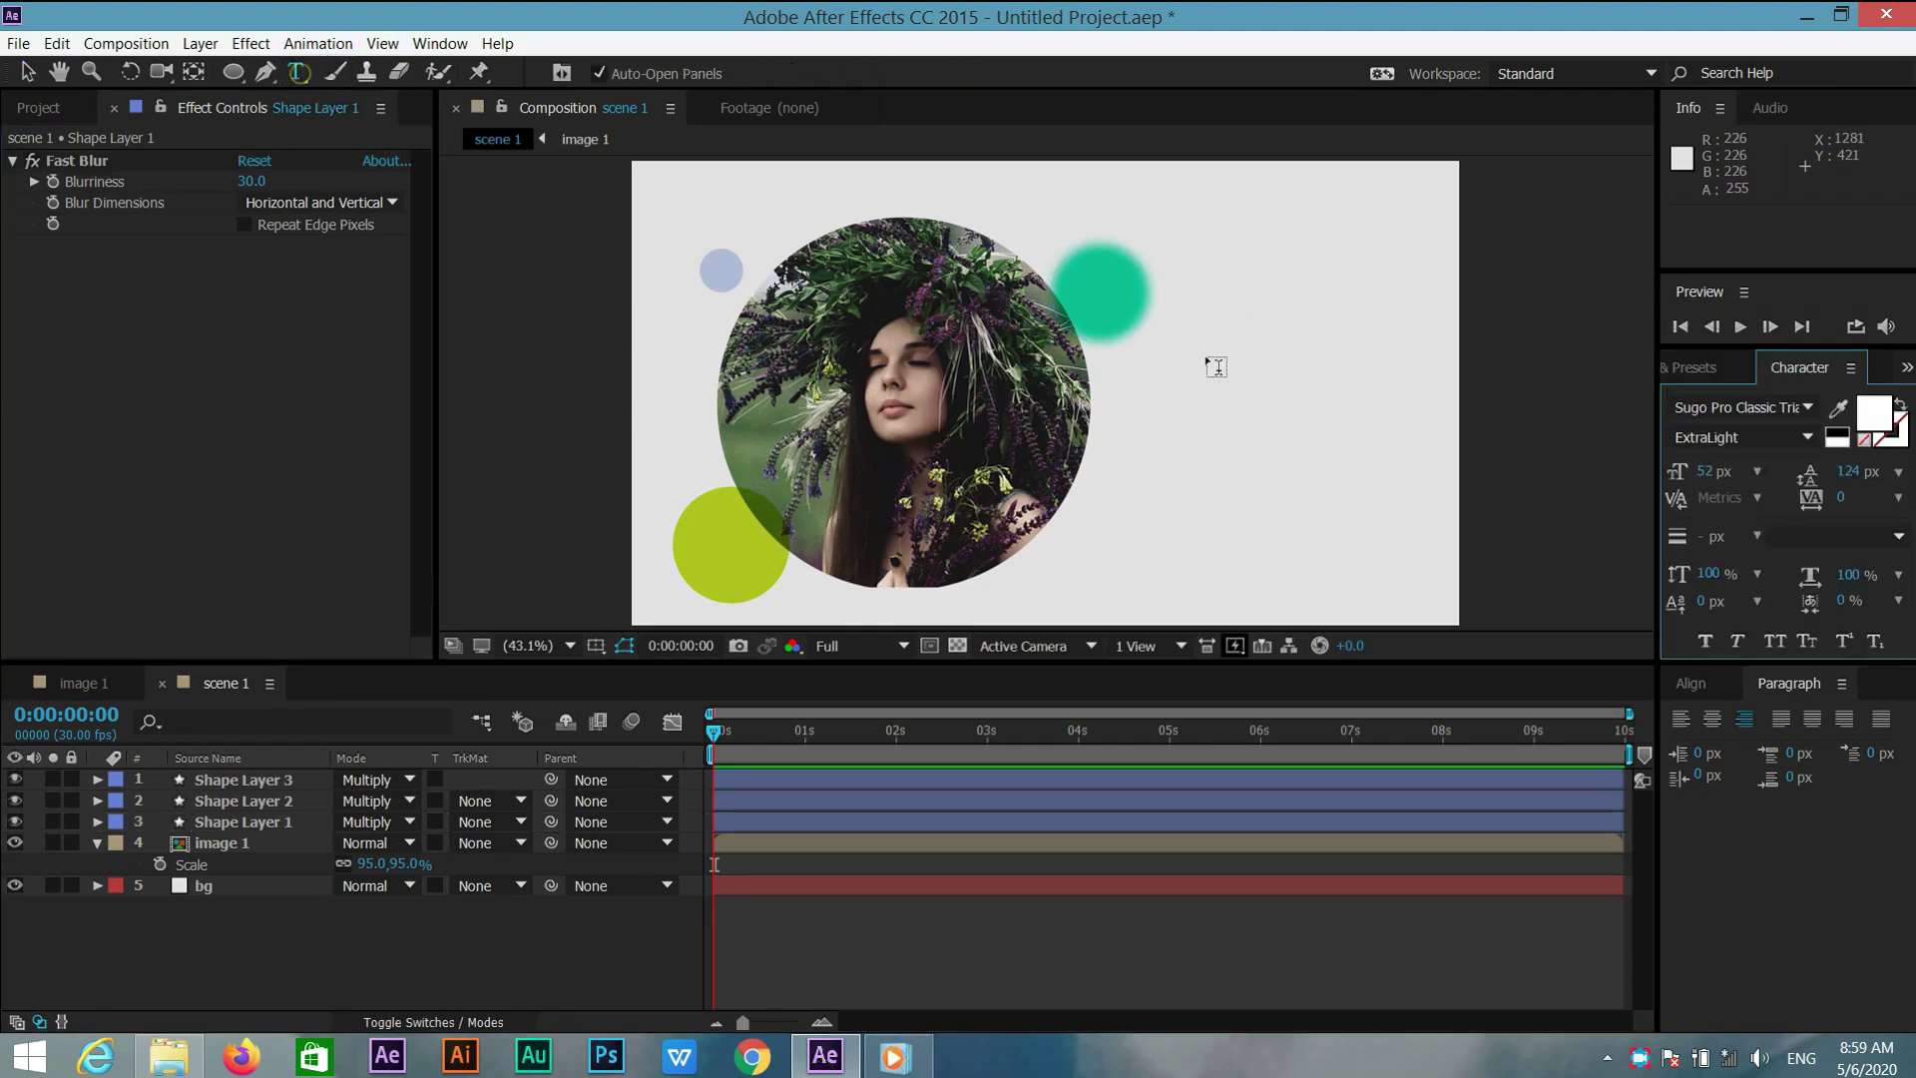
{"action": "left_click", "coordinate": [1234, 383]}
{"action": "type", "text": "Focalhelp"}
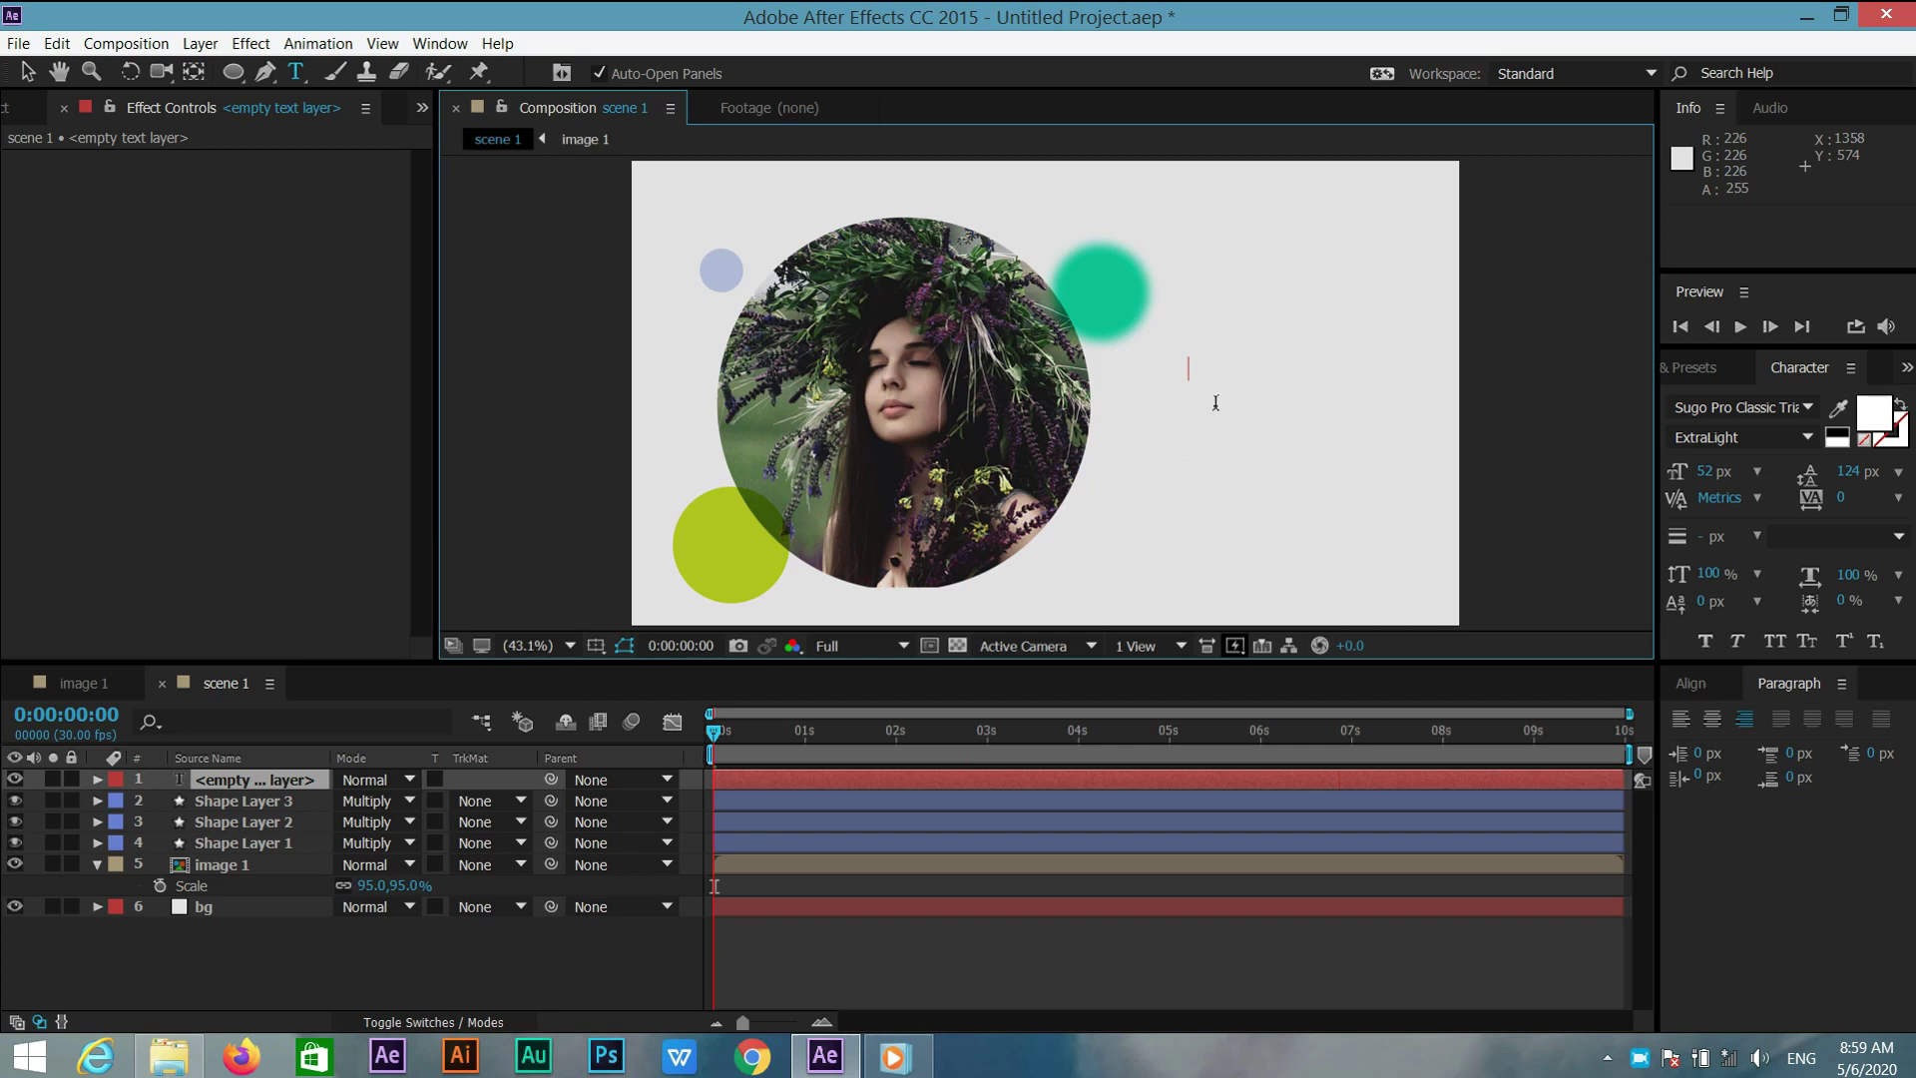
{"action": "key", "text": "ctrl+a"}
{"action": "left_click", "coordinate": [1873, 410]}
{"action": "left_click", "coordinate": [949, 633]}
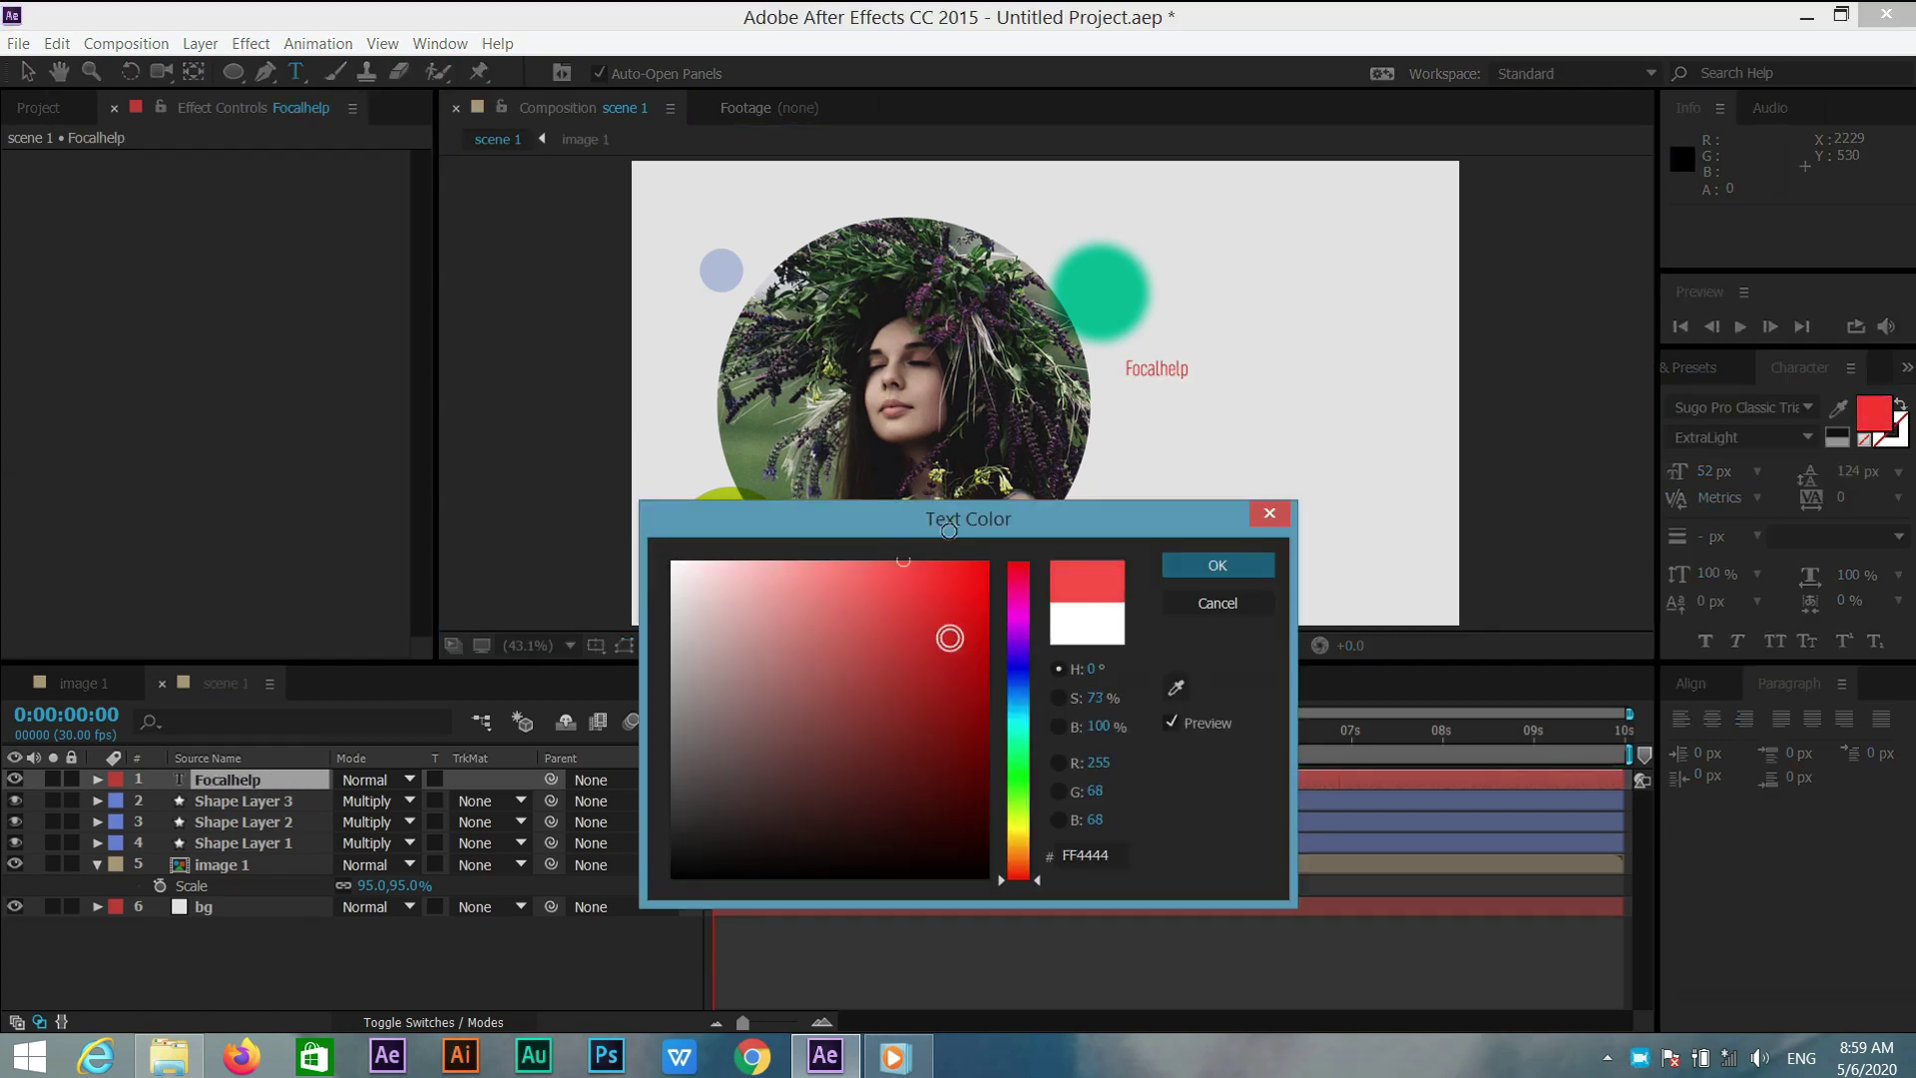
{"action": "left_click", "coordinate": [1219, 559]}
Format the Focalhelp text as Roboto Bold, 142 px, faux italic, and place it in the empty area beside the photo
{"action": "left_click", "coordinate": [1737, 408]}
{"action": "type", "text": "Roboto"}
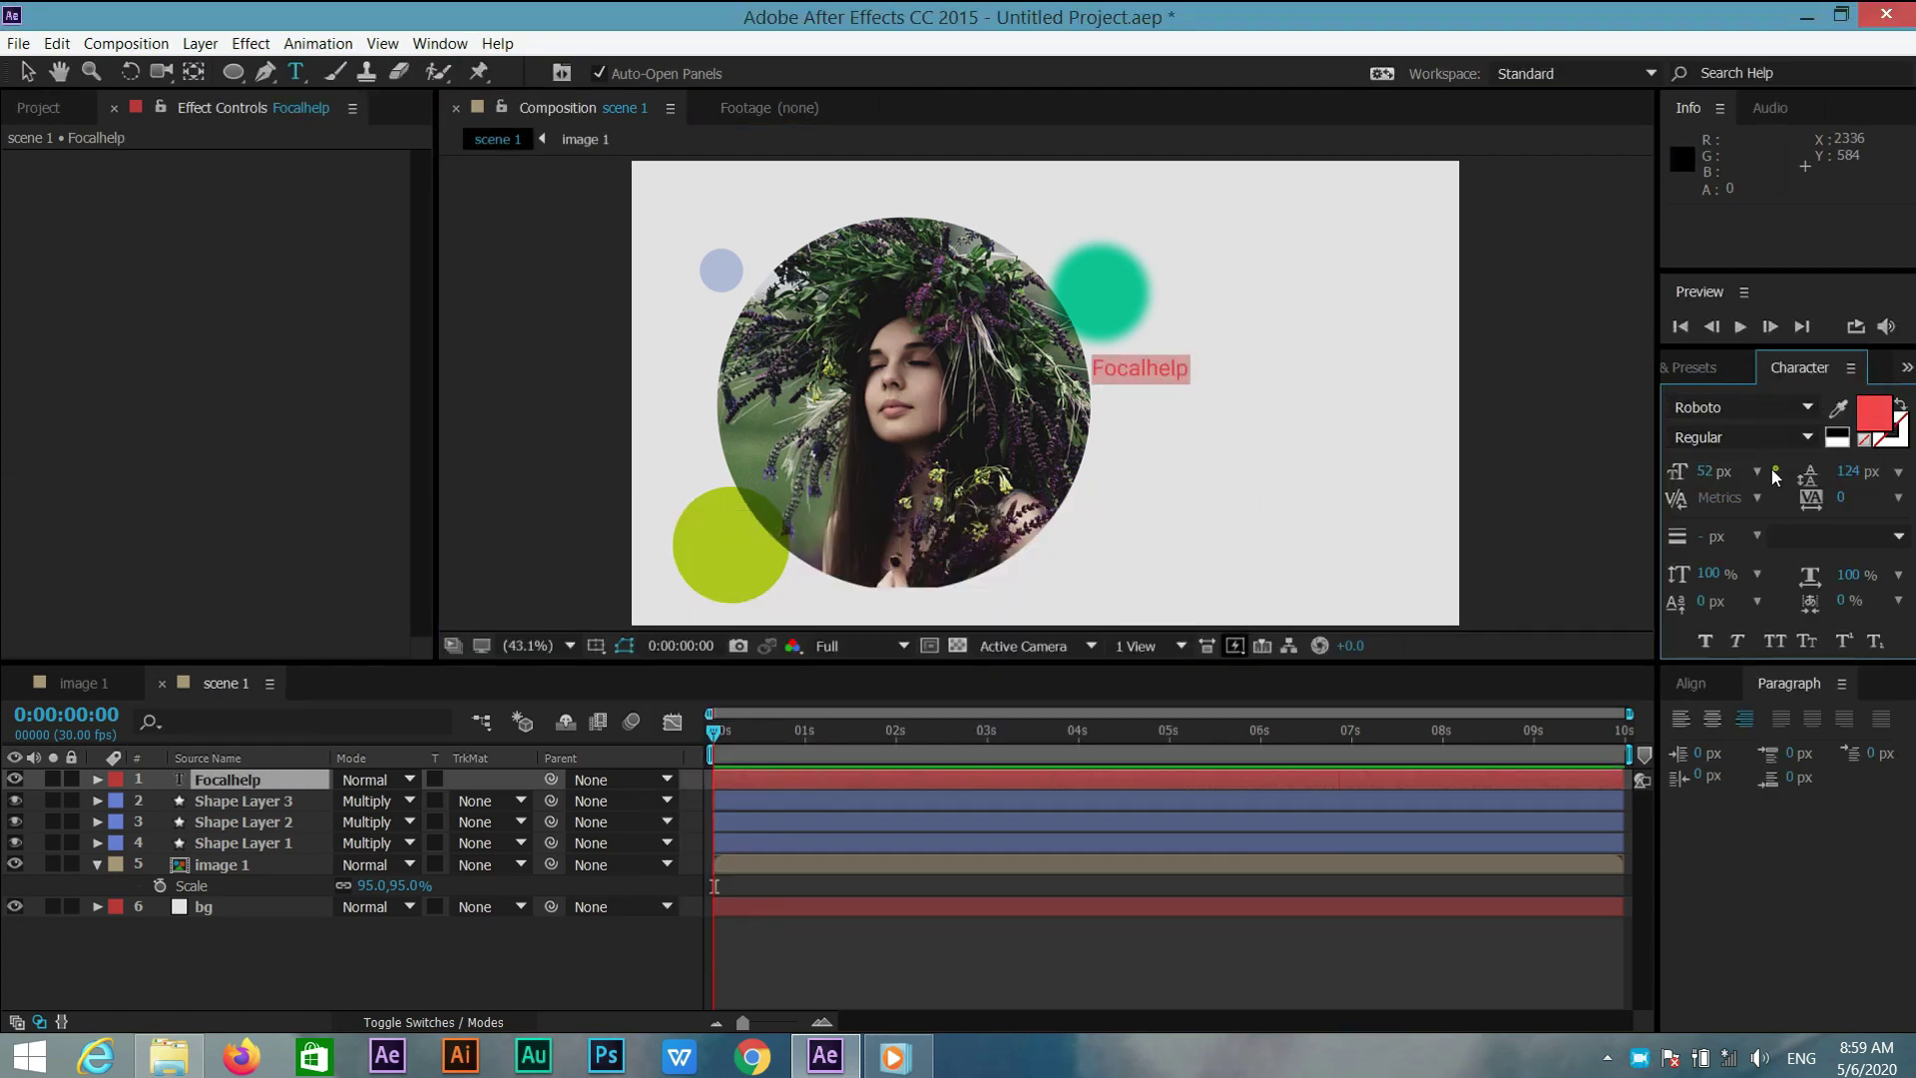
{"action": "left_click_drag", "start_coordinate": [1714, 471], "coordinate": [1787, 471]}
{"action": "left_click", "coordinate": [1807, 437]}
{"action": "left_click", "coordinate": [1718, 656]}
{"action": "left_click", "coordinate": [1737, 641]}
{"action": "left_click_drag", "start_coordinate": [1051, 360], "coordinate": [1281, 392]}
Add a separate text layer reading "#01" above the Focalhelp title, in the same style
{"action": "key", "text": "ctrl+t"}
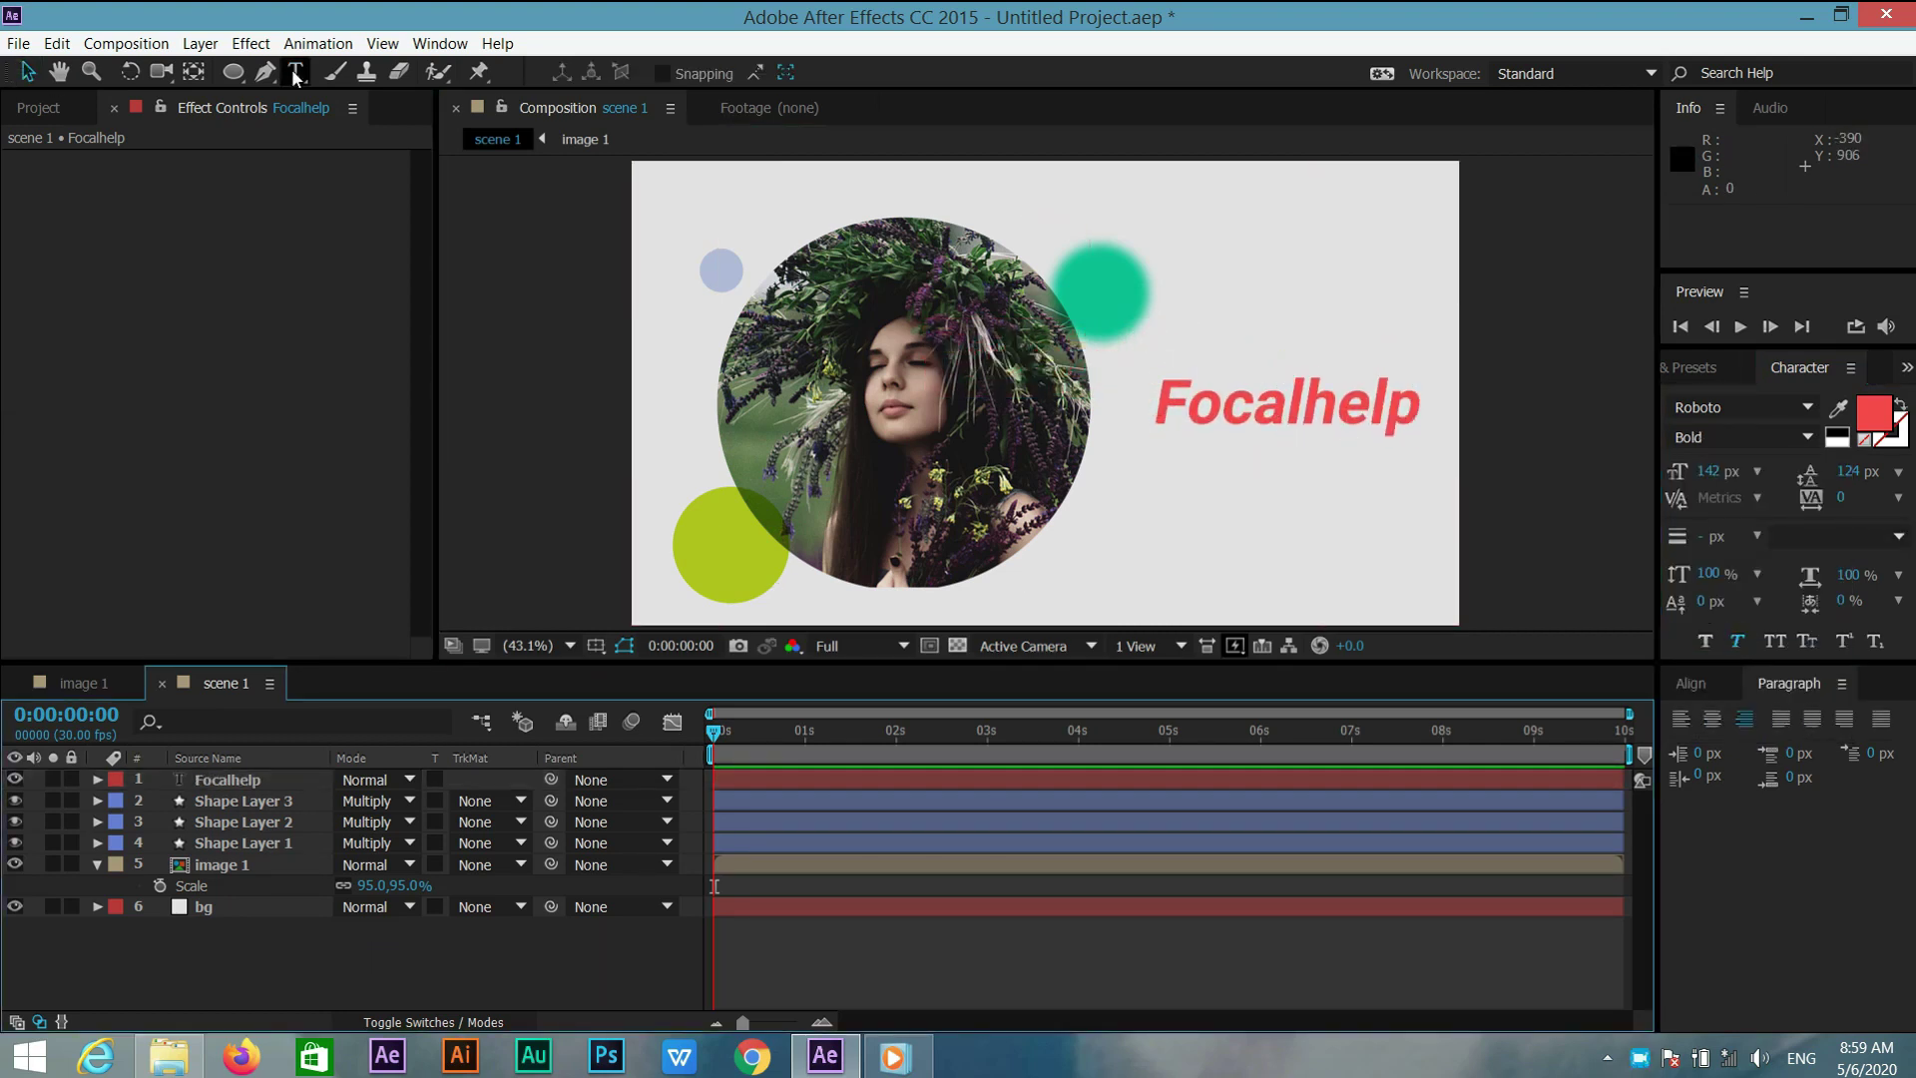
{"action": "left_click", "coordinate": [1210, 264]}
{"action": "type", "text": "$"}
{"action": "key", "text": "BackSpace"}
{"action": "type", "text": "#01"}
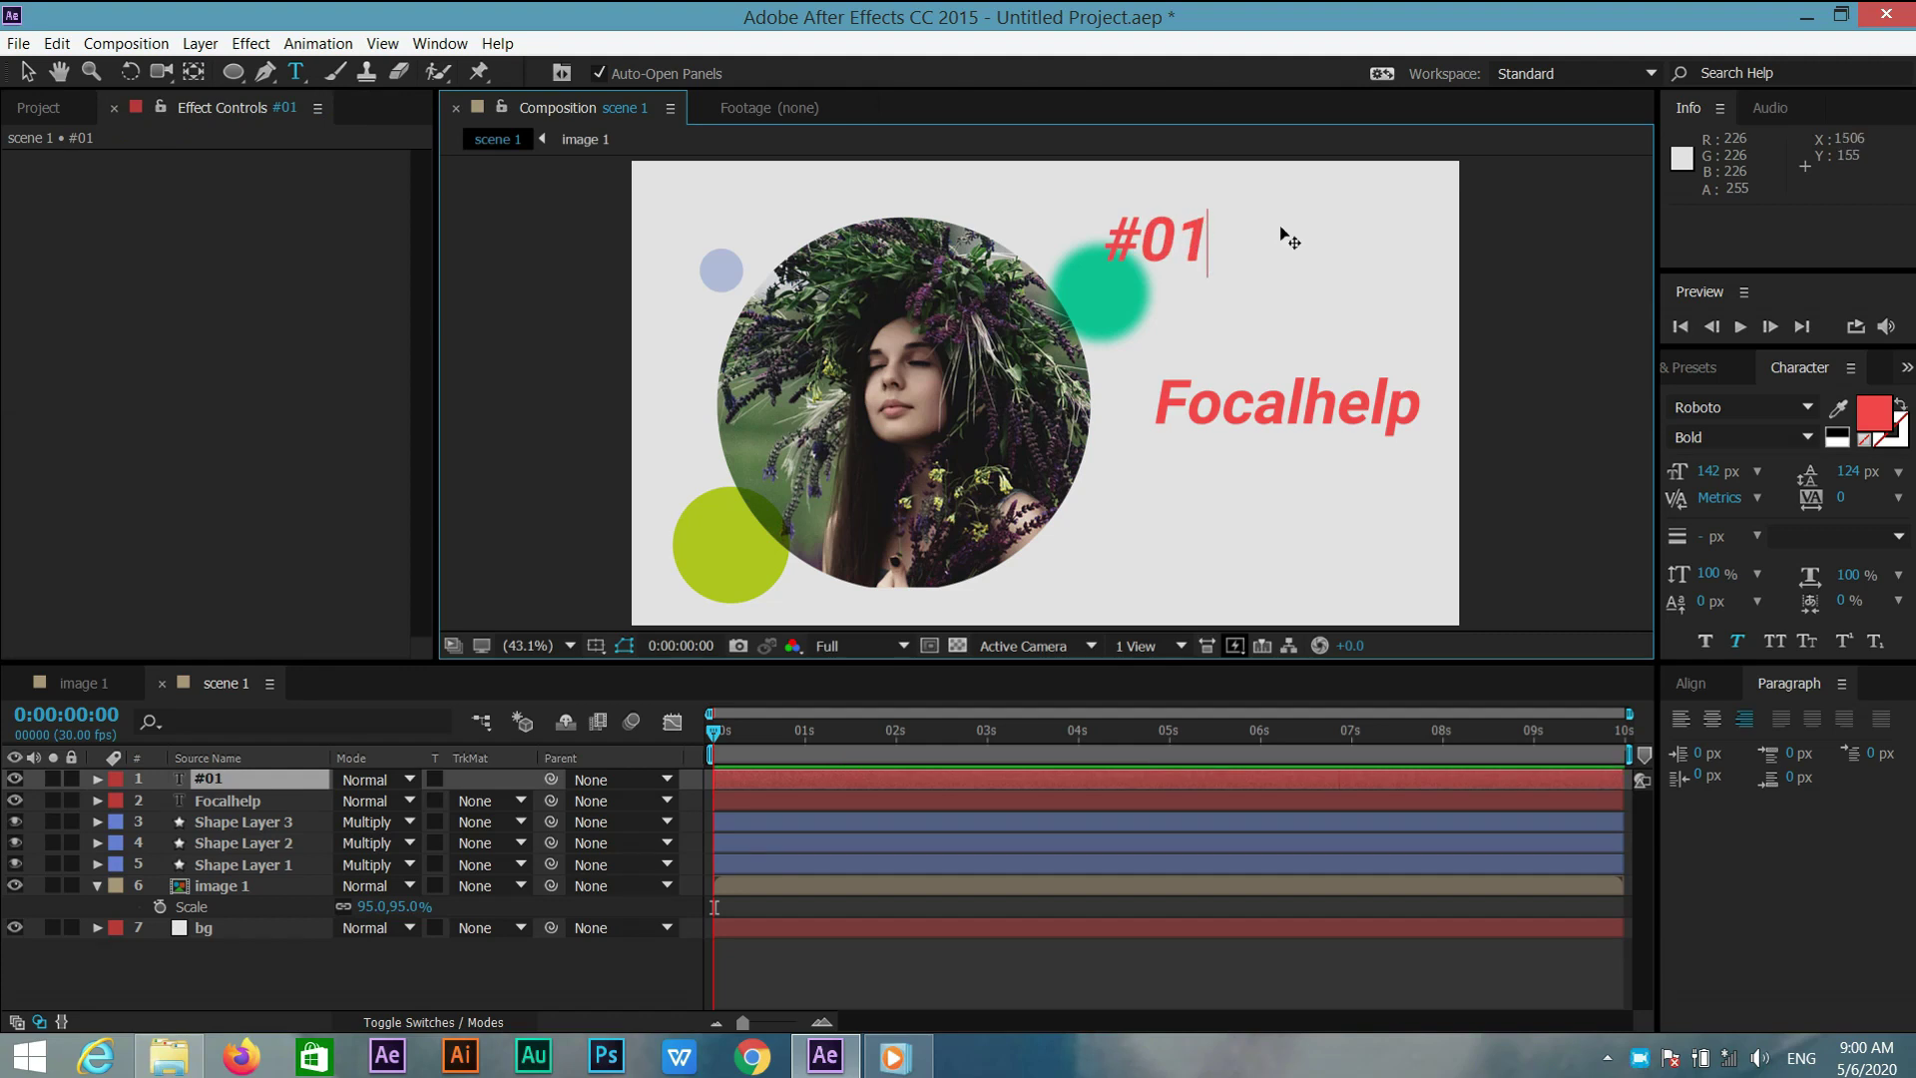
Set the "#01" text to Roboto Black at 234 px and place it beside the turquoise circle, above the Focalhelp title
{"action": "left_click_drag", "start_coordinate": [1198, 280], "coordinate": [1282, 319]}
{"action": "key", "text": "ctrl+a"}
{"action": "left_click_drag", "start_coordinate": [1709, 472], "coordinate": [1786, 469]}
{"action": "left_click", "coordinate": [1792, 437]}
{"action": "left_click", "coordinate": [1707, 683]}
{"action": "left_click", "coordinate": [1807, 436]}
{"action": "left_click", "coordinate": [1747, 703]}
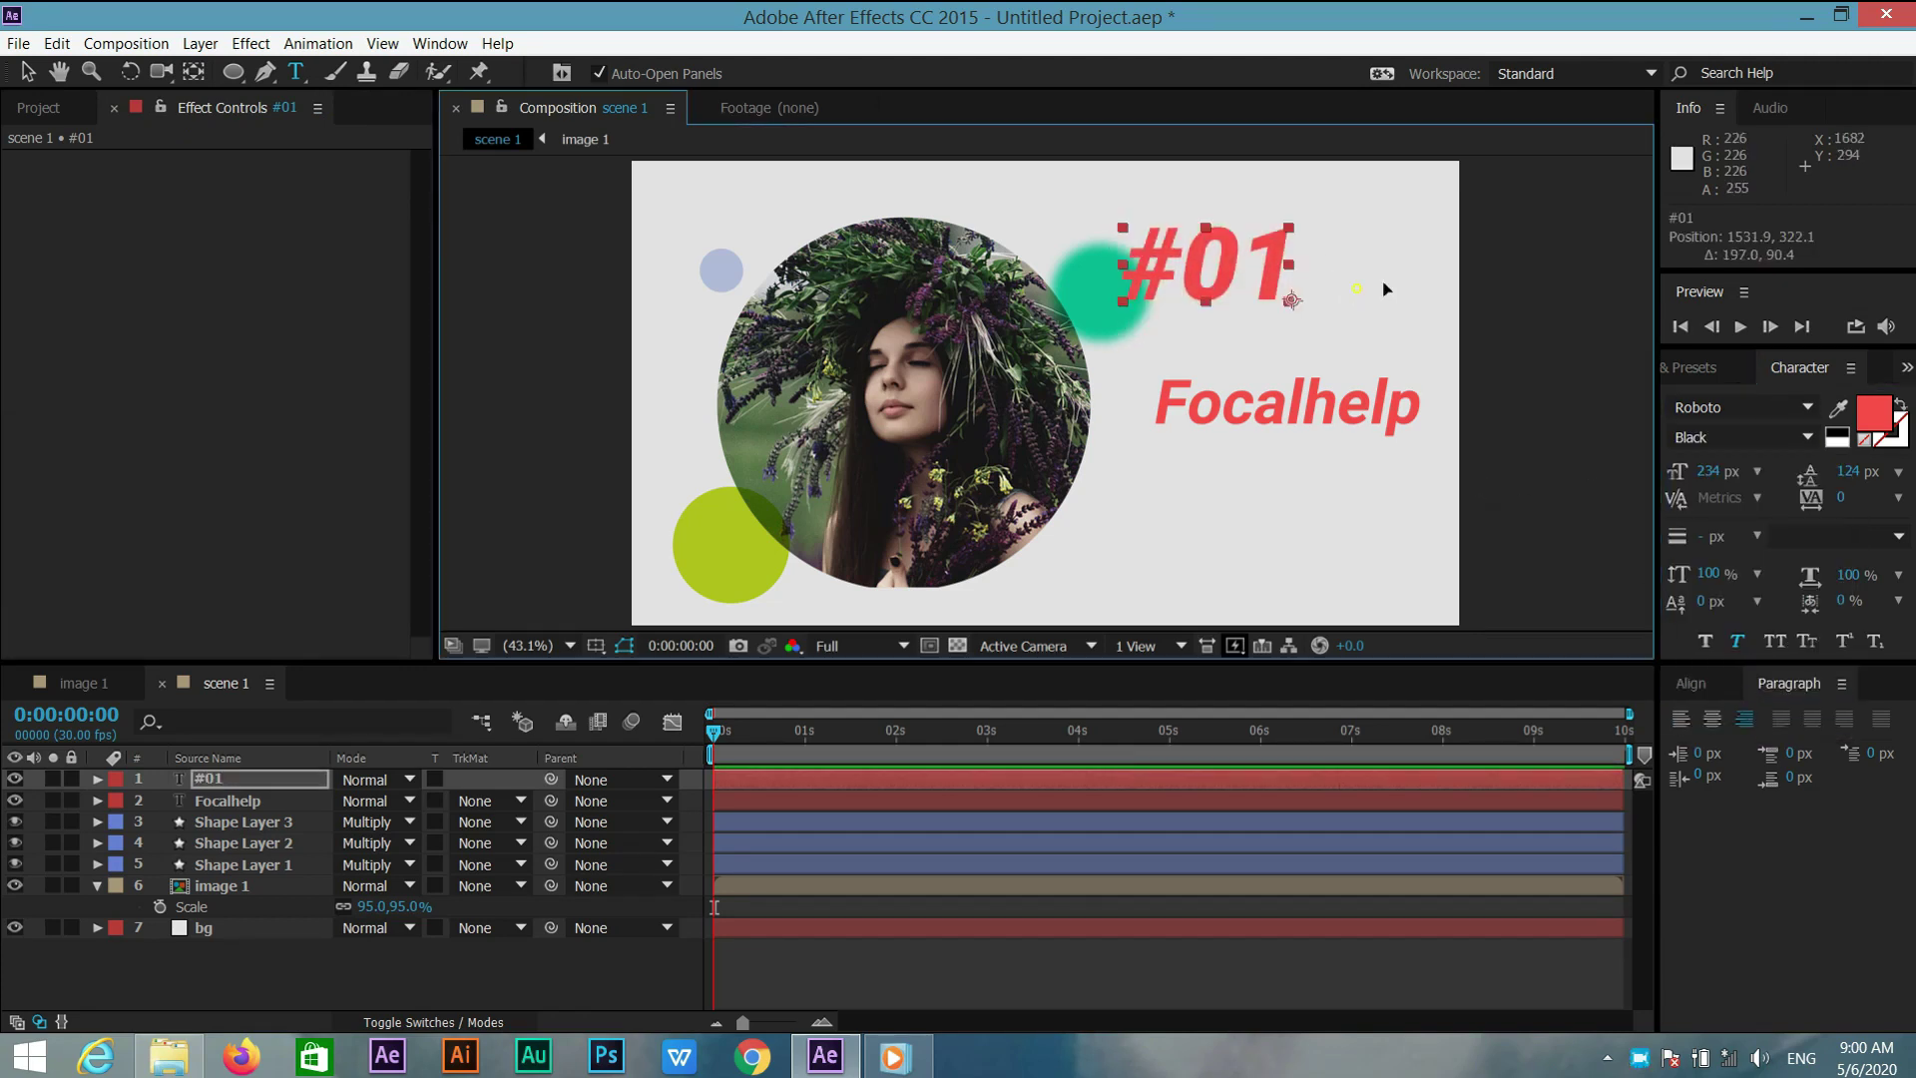
Add a text layer reading "Present" at 106 px and place it directly beneath the Focalhelp title
{"action": "left_click", "coordinate": [1252, 457]}
{"action": "type", "text": "Present"}
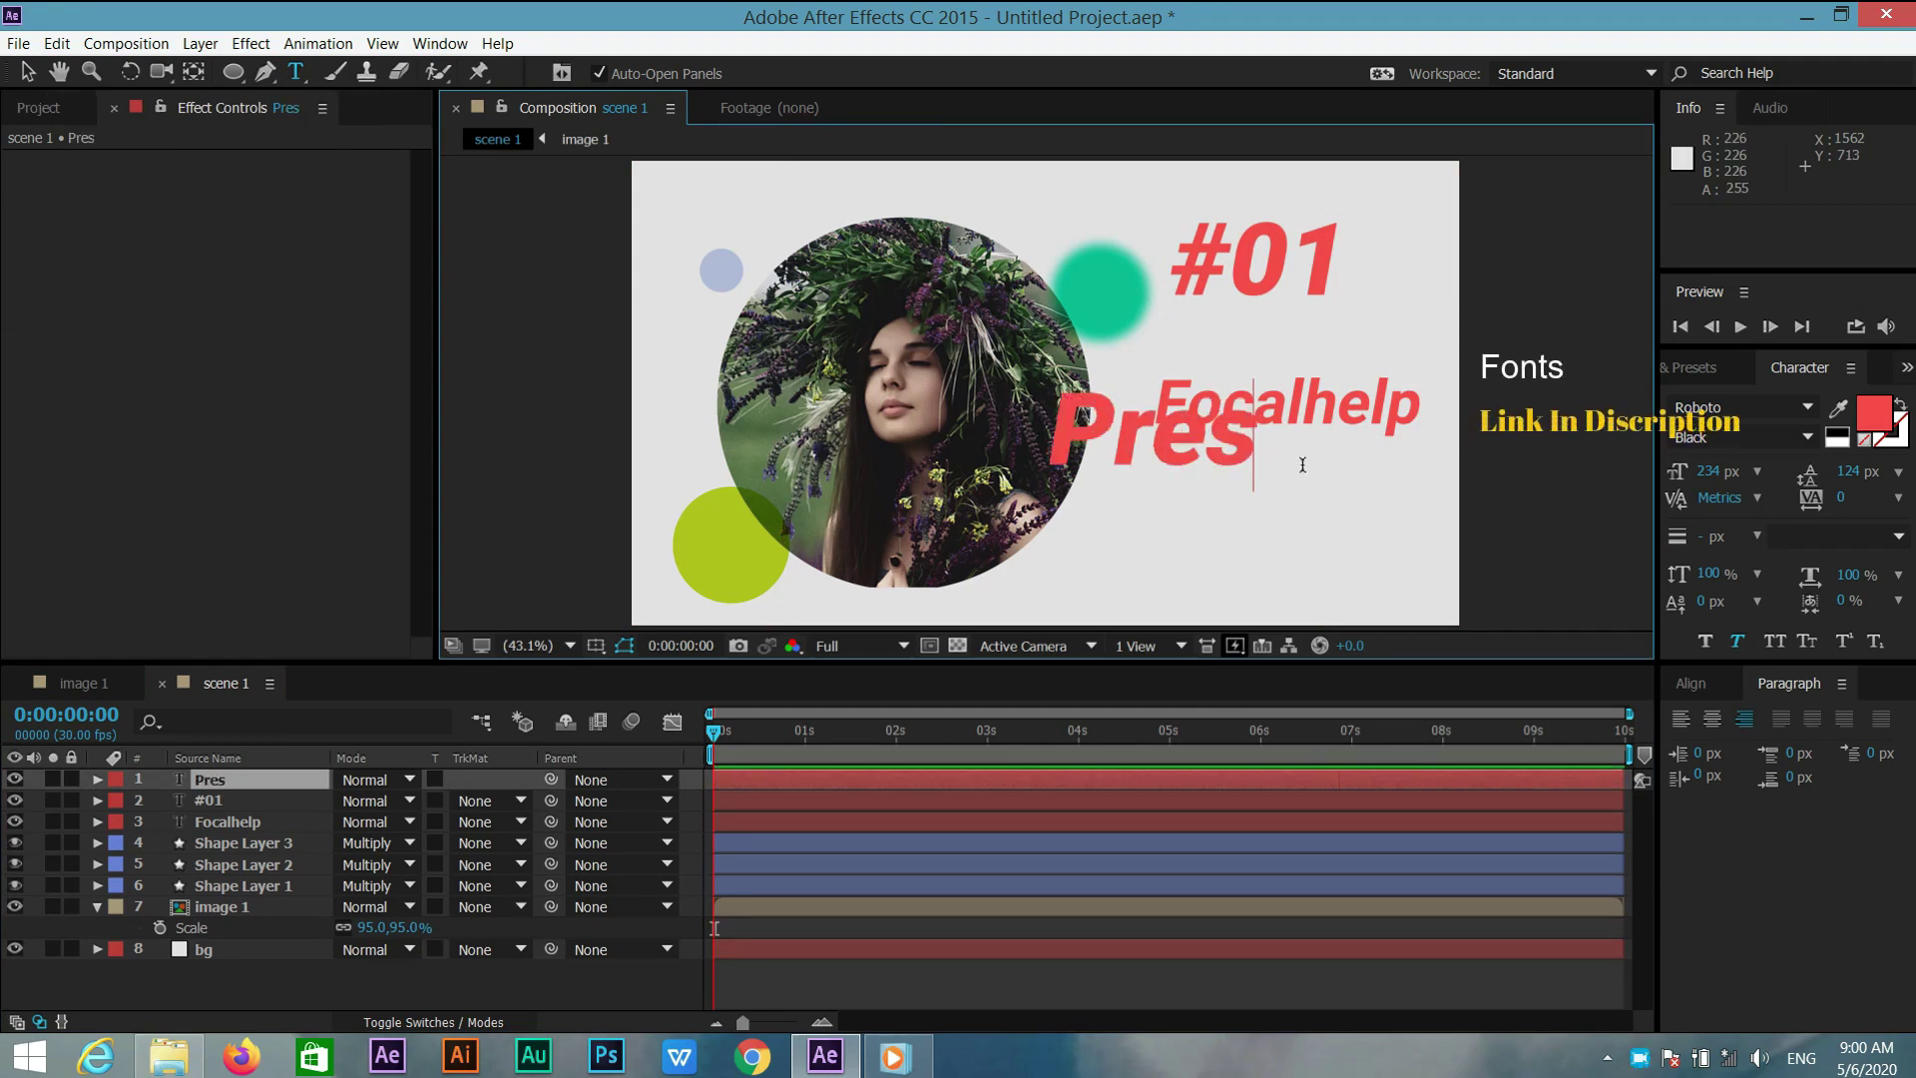
{"action": "key", "text": "ctrl+a"}
{"action": "left_click_drag", "start_coordinate": [1709, 471], "coordinate": [1647, 471]}
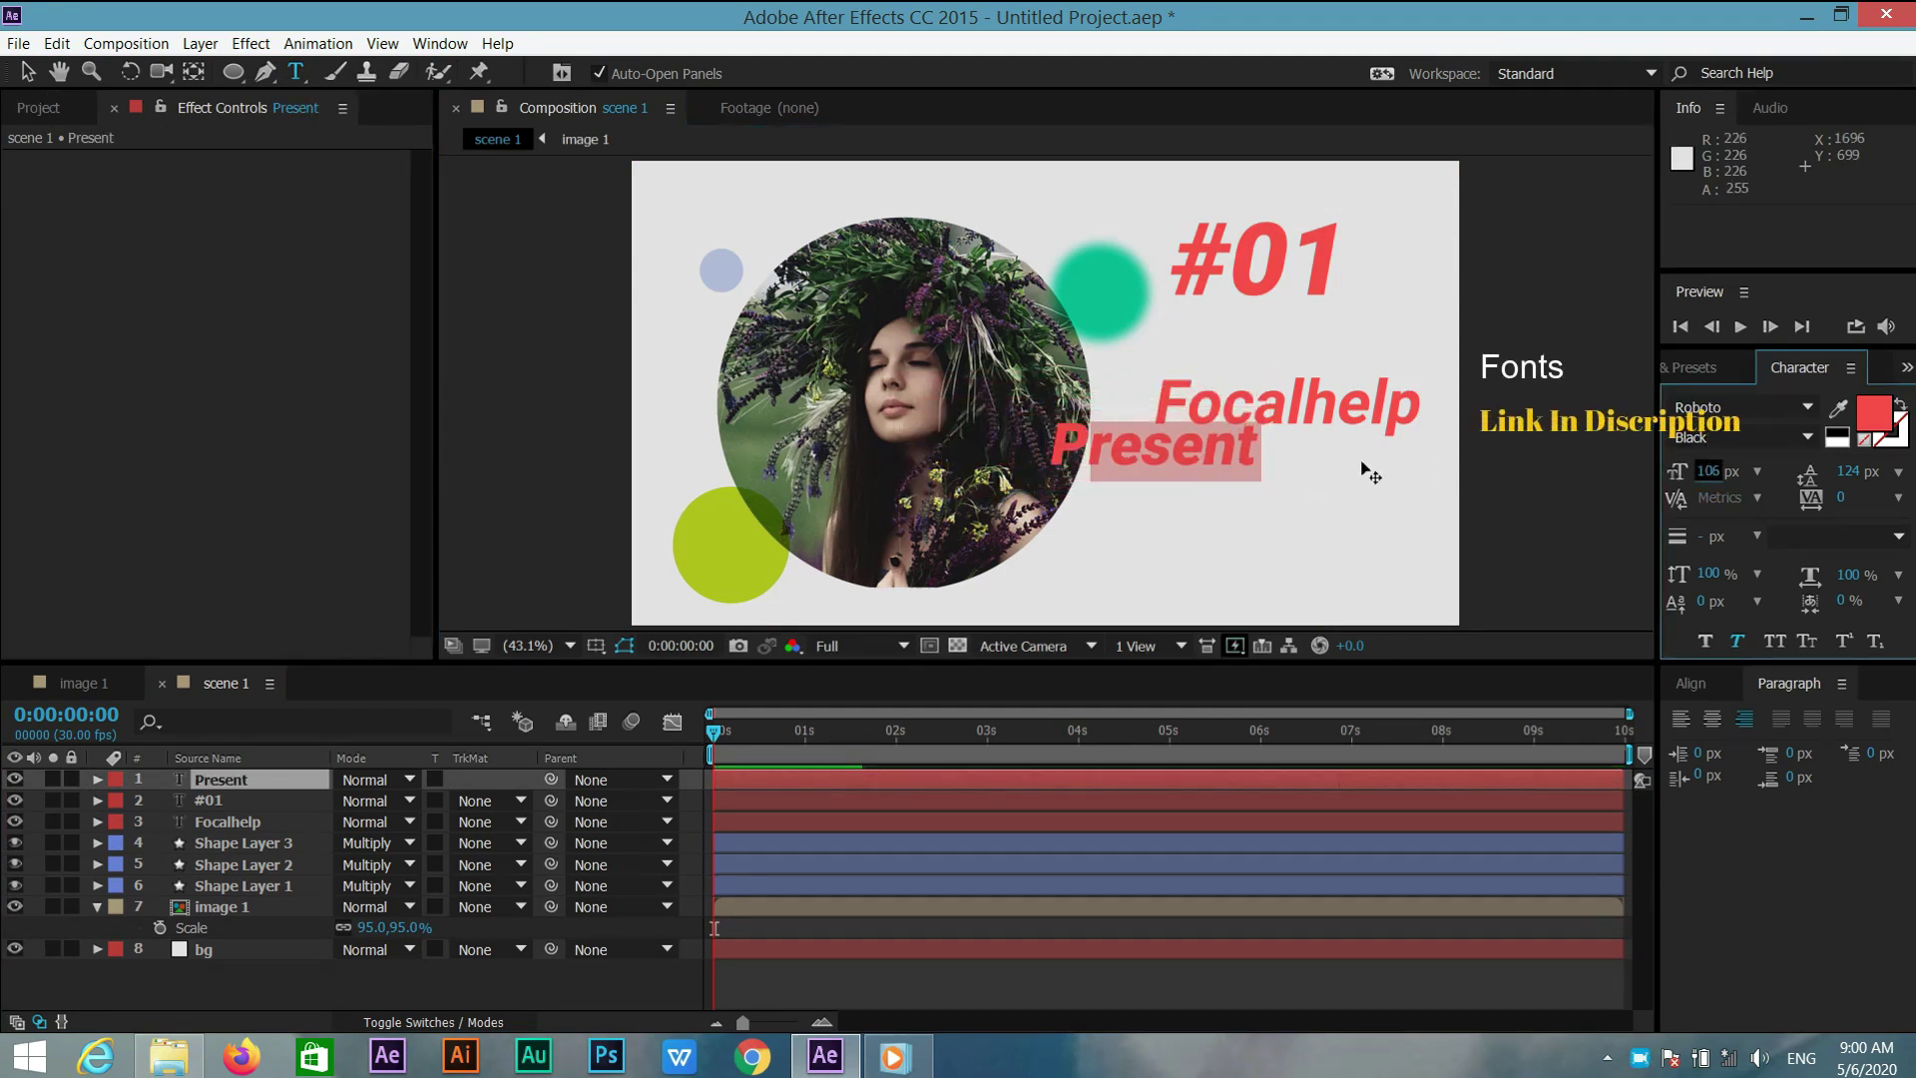
{"action": "left_click_drag", "start_coordinate": [1360, 470], "coordinate": [1288, 470]}
{"action": "left_click", "coordinate": [551, 984]}
{"action": "key", "text": "v"}
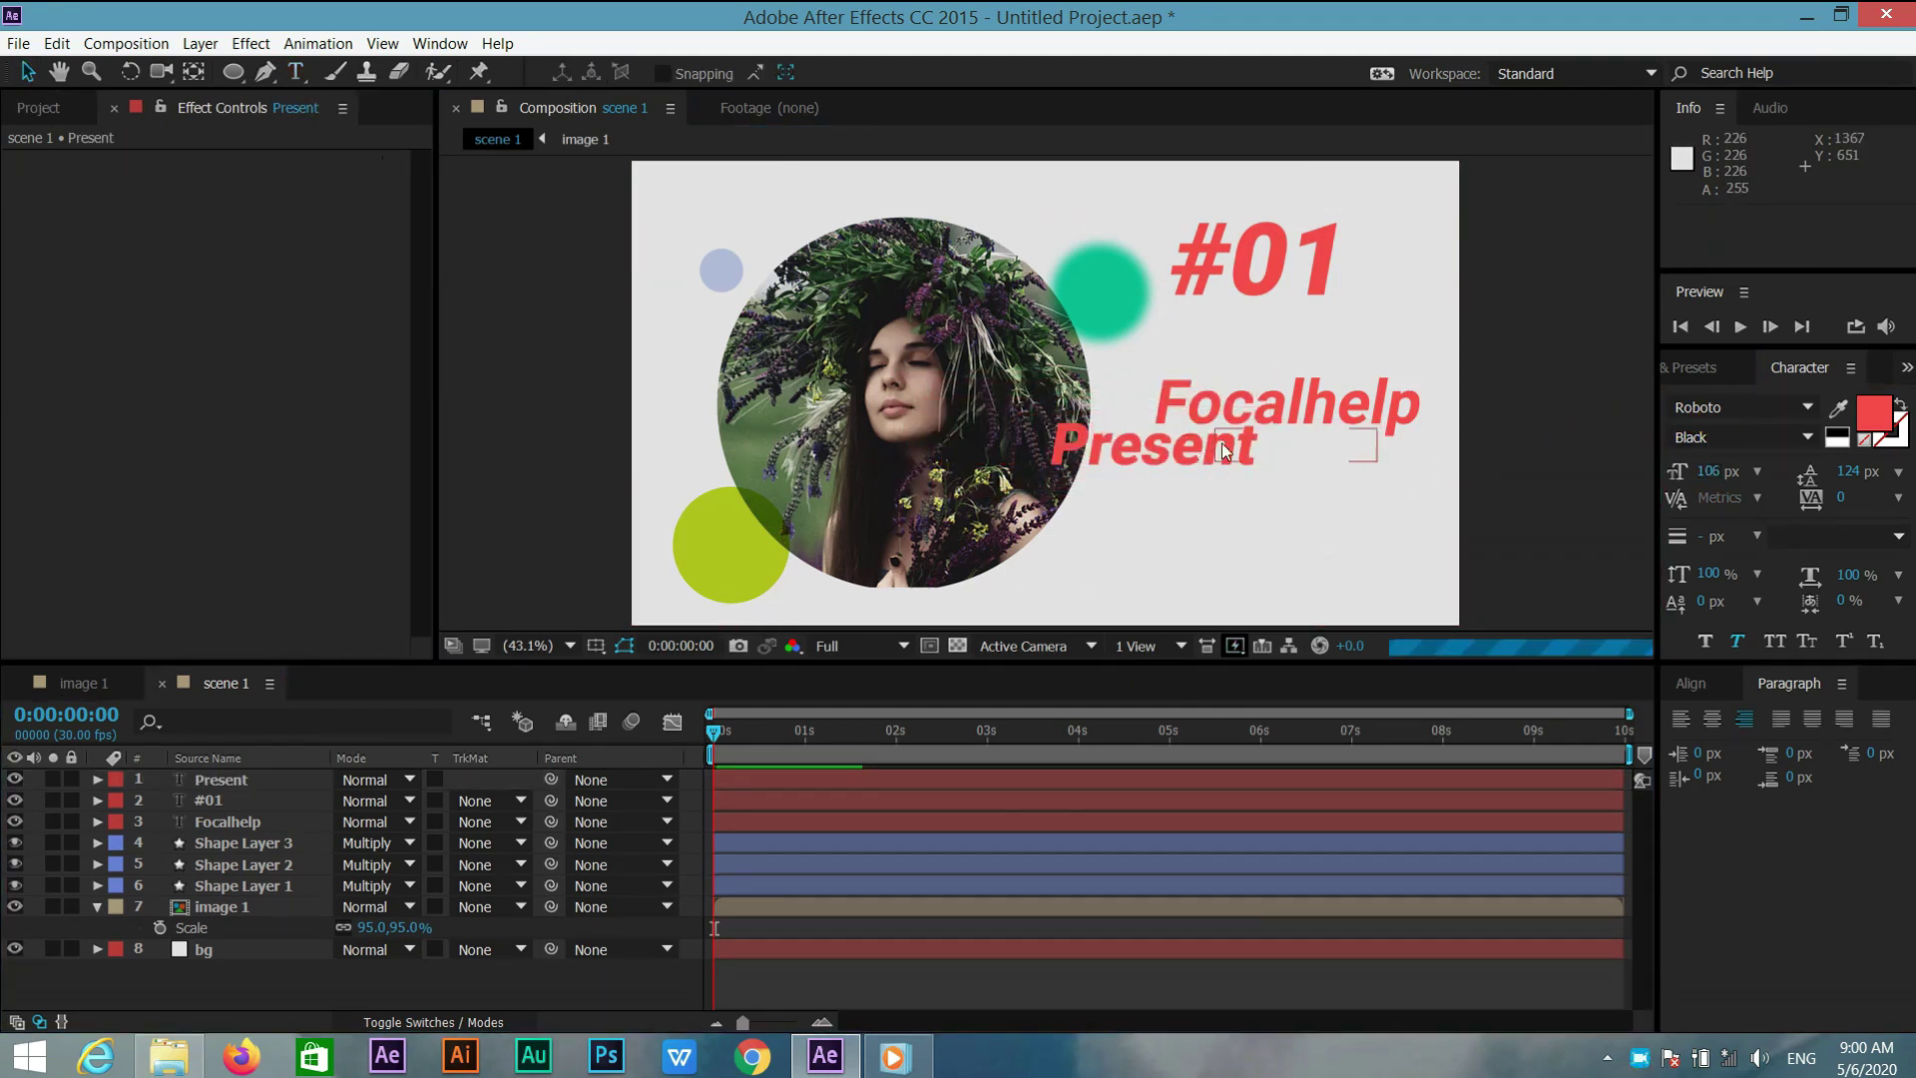
{"action": "left_click_drag", "start_coordinate": [1109, 446], "coordinate": [1251, 445]}
{"action": "left_click", "coordinate": [1476, 437]}
Add a text layer reading "Top" at 276 px in the empty space below the Present text
{"action": "left_click", "coordinate": [295, 71]}
{"action": "left_click", "coordinate": [1125, 539]}
{"action": "type", "text": "Top"}
{"action": "key", "text": "ctrl+a"}
{"action": "left_click_drag", "start_coordinate": [1711, 471], "coordinate": [1736, 471]}
{"action": "left_click_drag", "start_coordinate": [1249, 522], "coordinate": [1403, 535]}
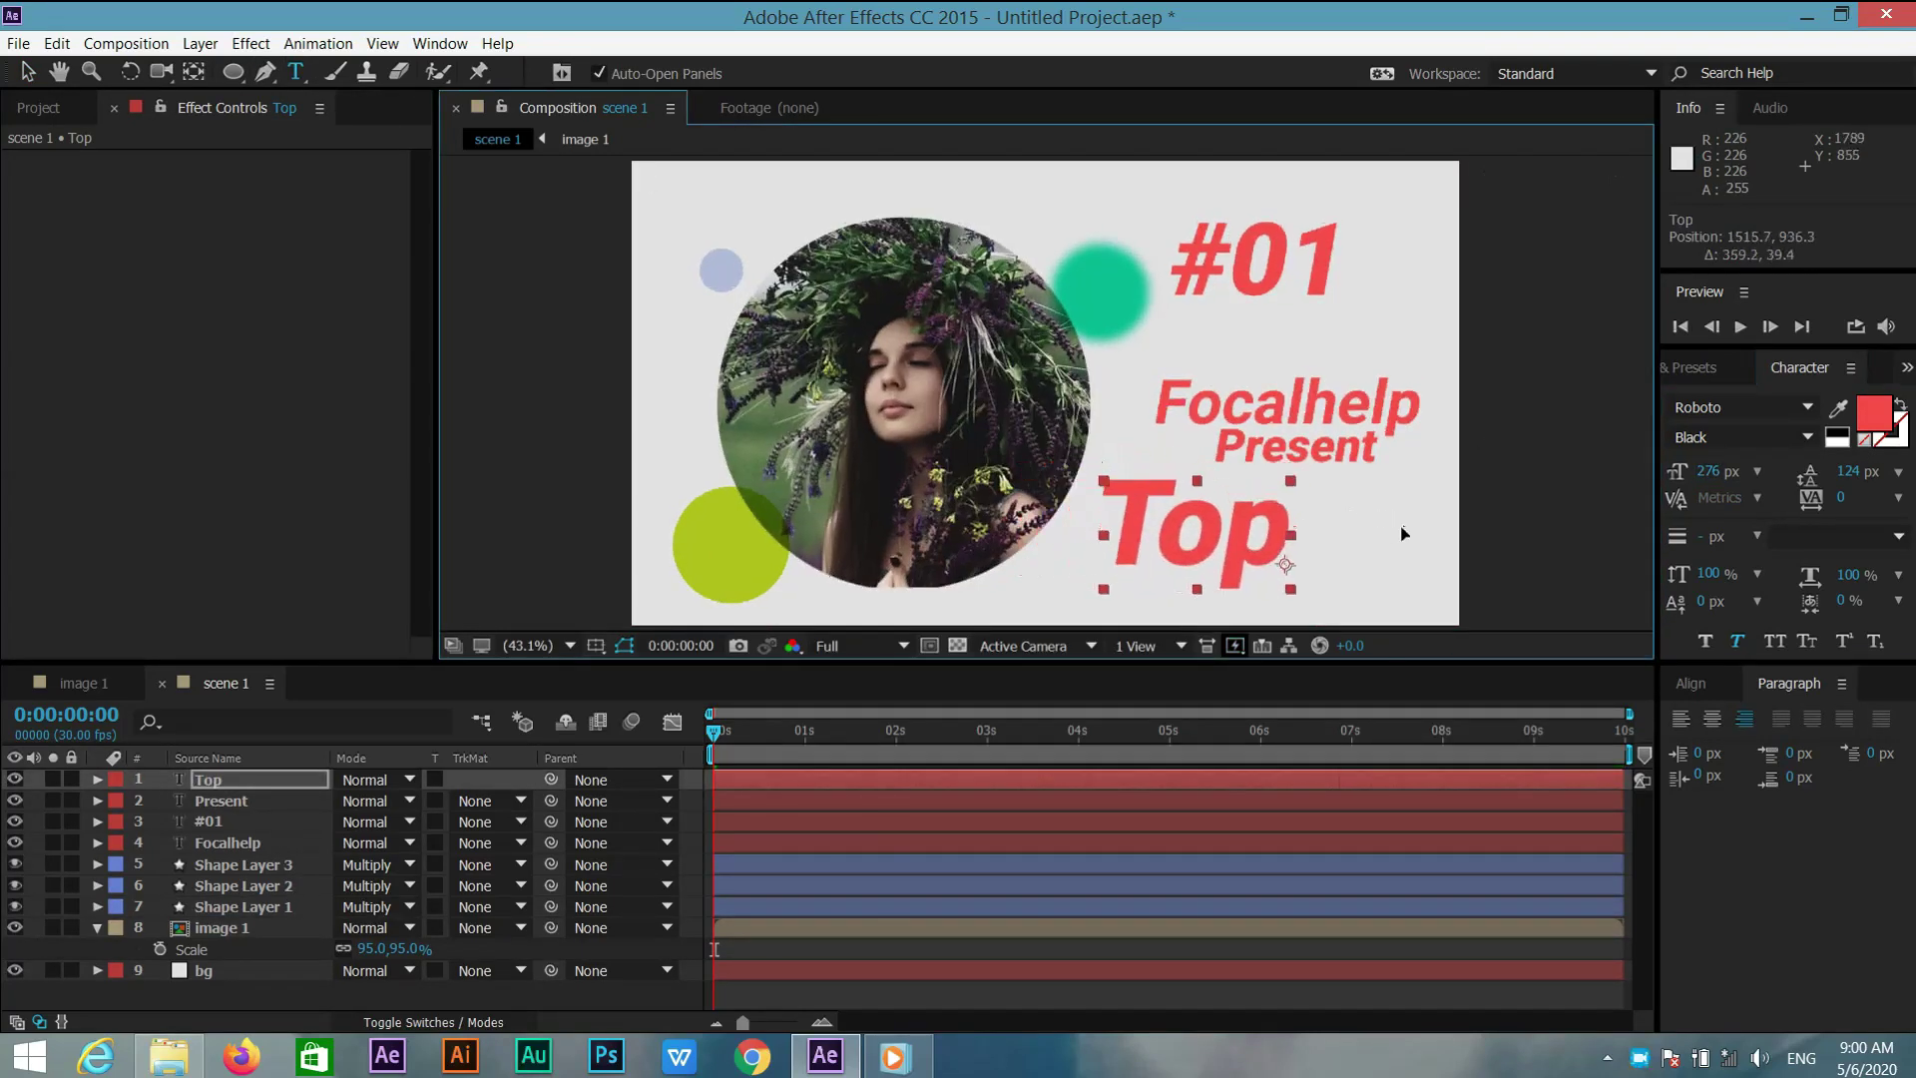
Recolour the Top, Present, #01 and Focalhelp text layers dark grey together
{"action": "left_click", "coordinate": [228, 843]}
{"action": "left_click", "coordinate": [244, 796], "text": "shift"}
{"action": "left_click", "coordinate": [239, 781], "text": "shift"}
{"action": "left_click", "coordinate": [1873, 411]}
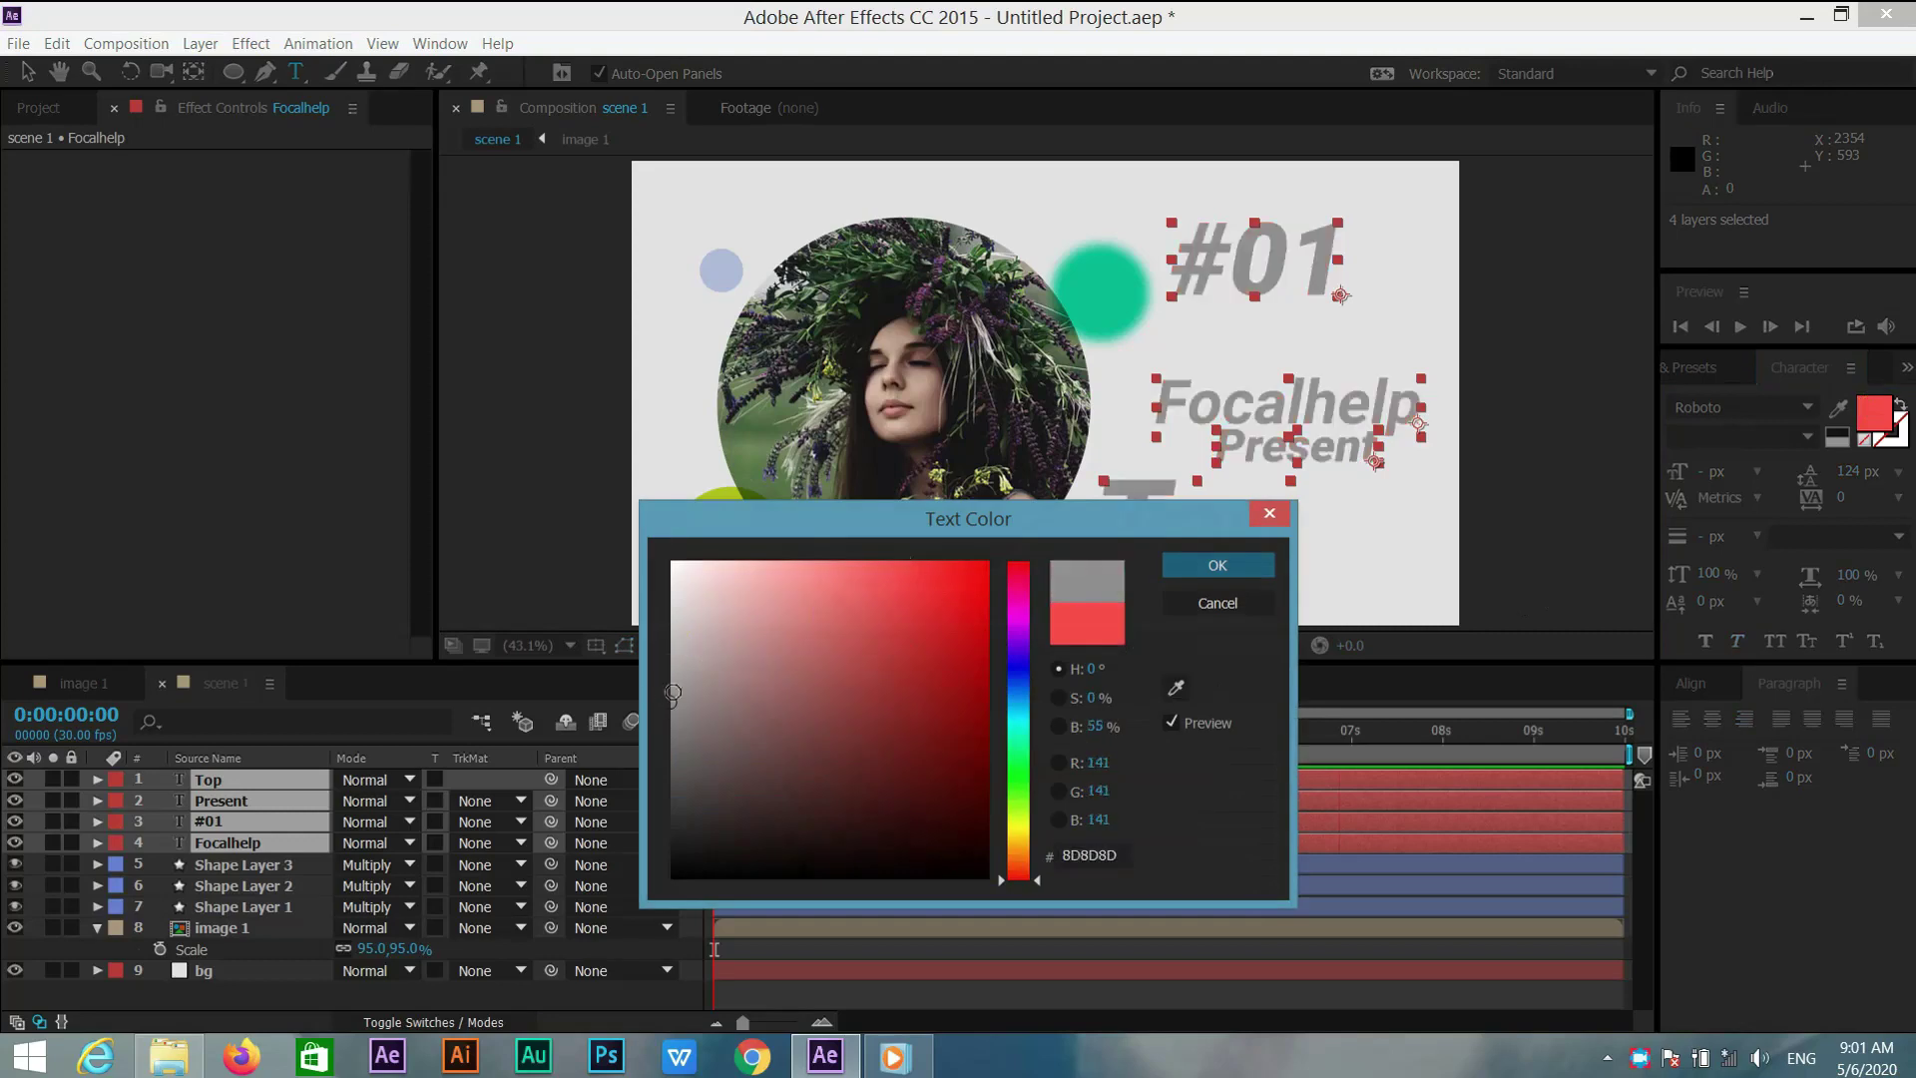
{"action": "left_click", "coordinate": [672, 770]}
{"action": "left_click", "coordinate": [1224, 560]}
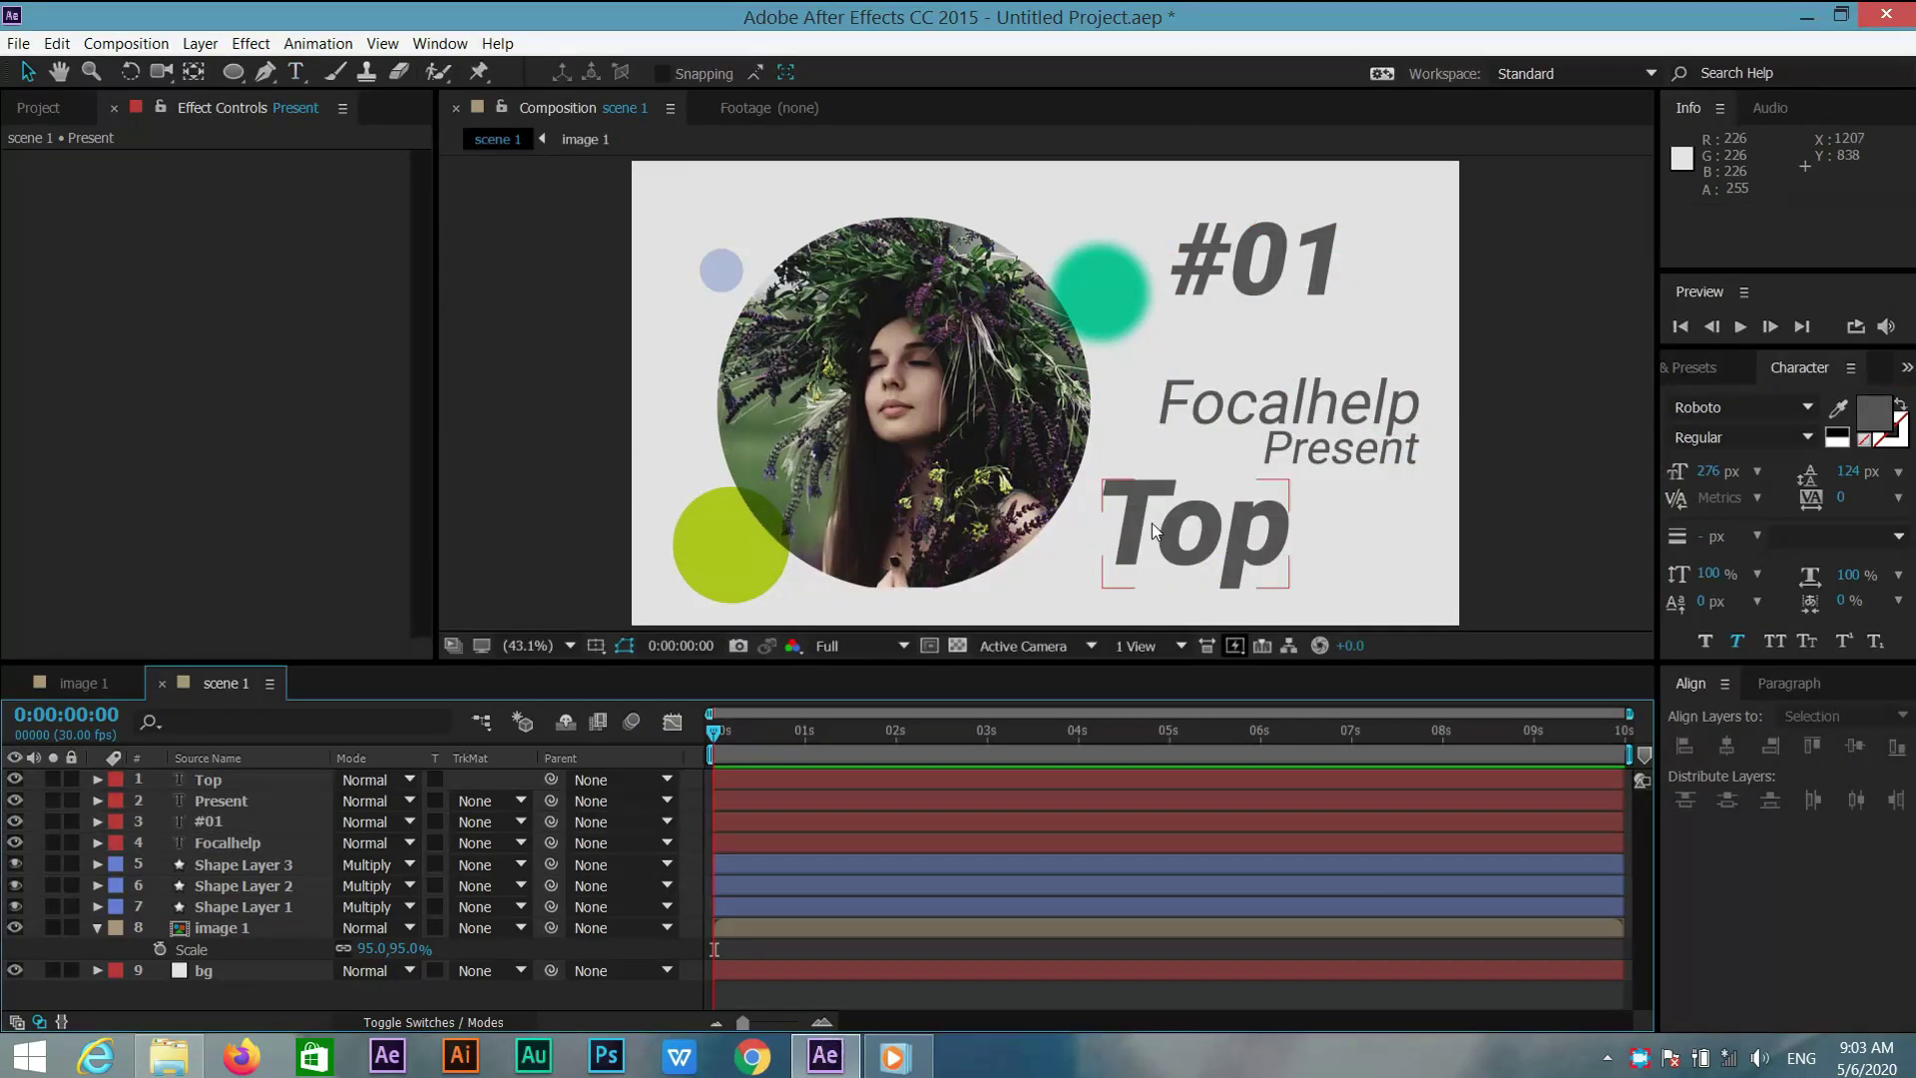
Shift the Top text slightly towards the right edge of the frame and colour it light grey A5A5A5
{"action": "left_click_drag", "start_coordinate": [1151, 523], "coordinate": [1201, 528]}
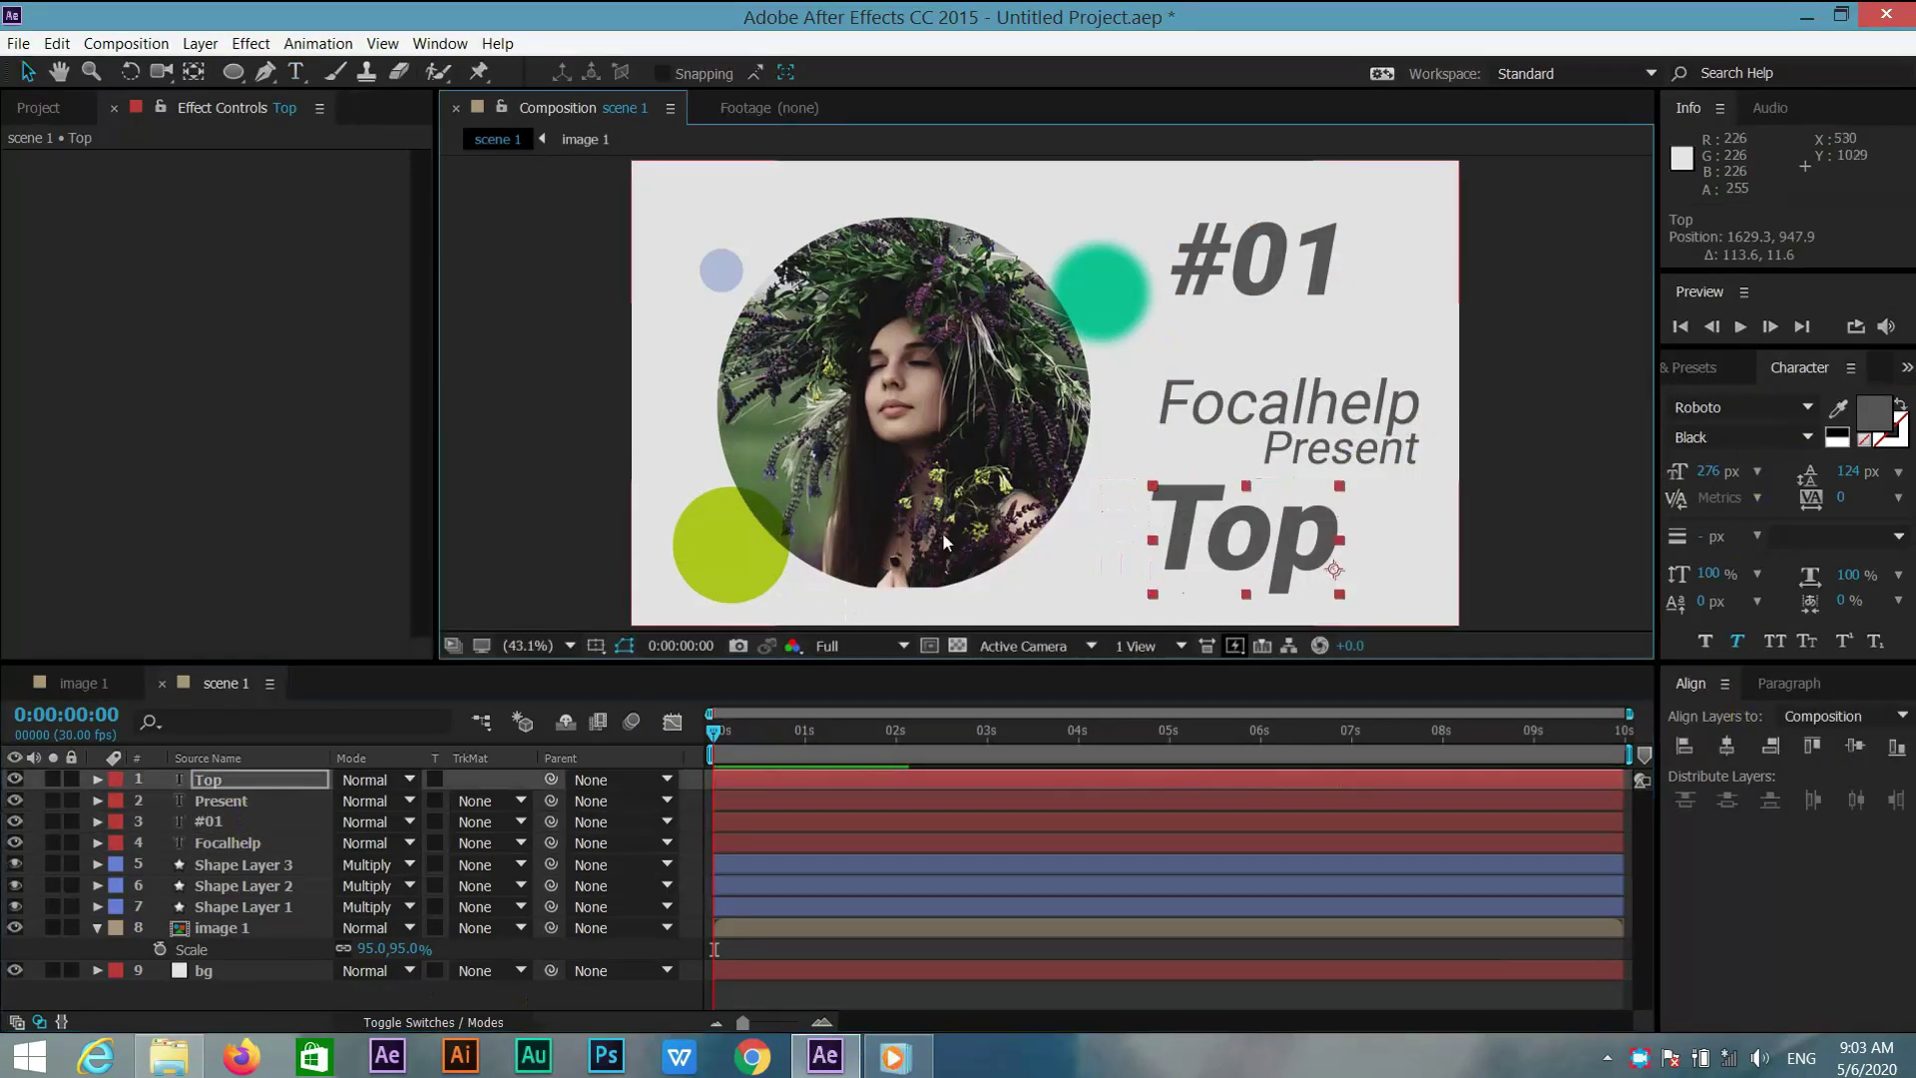
{"action": "left_click", "coordinate": [1874, 411]}
{"action": "left_click_drag", "start_coordinate": [754, 649], "coordinate": [675, 653]}
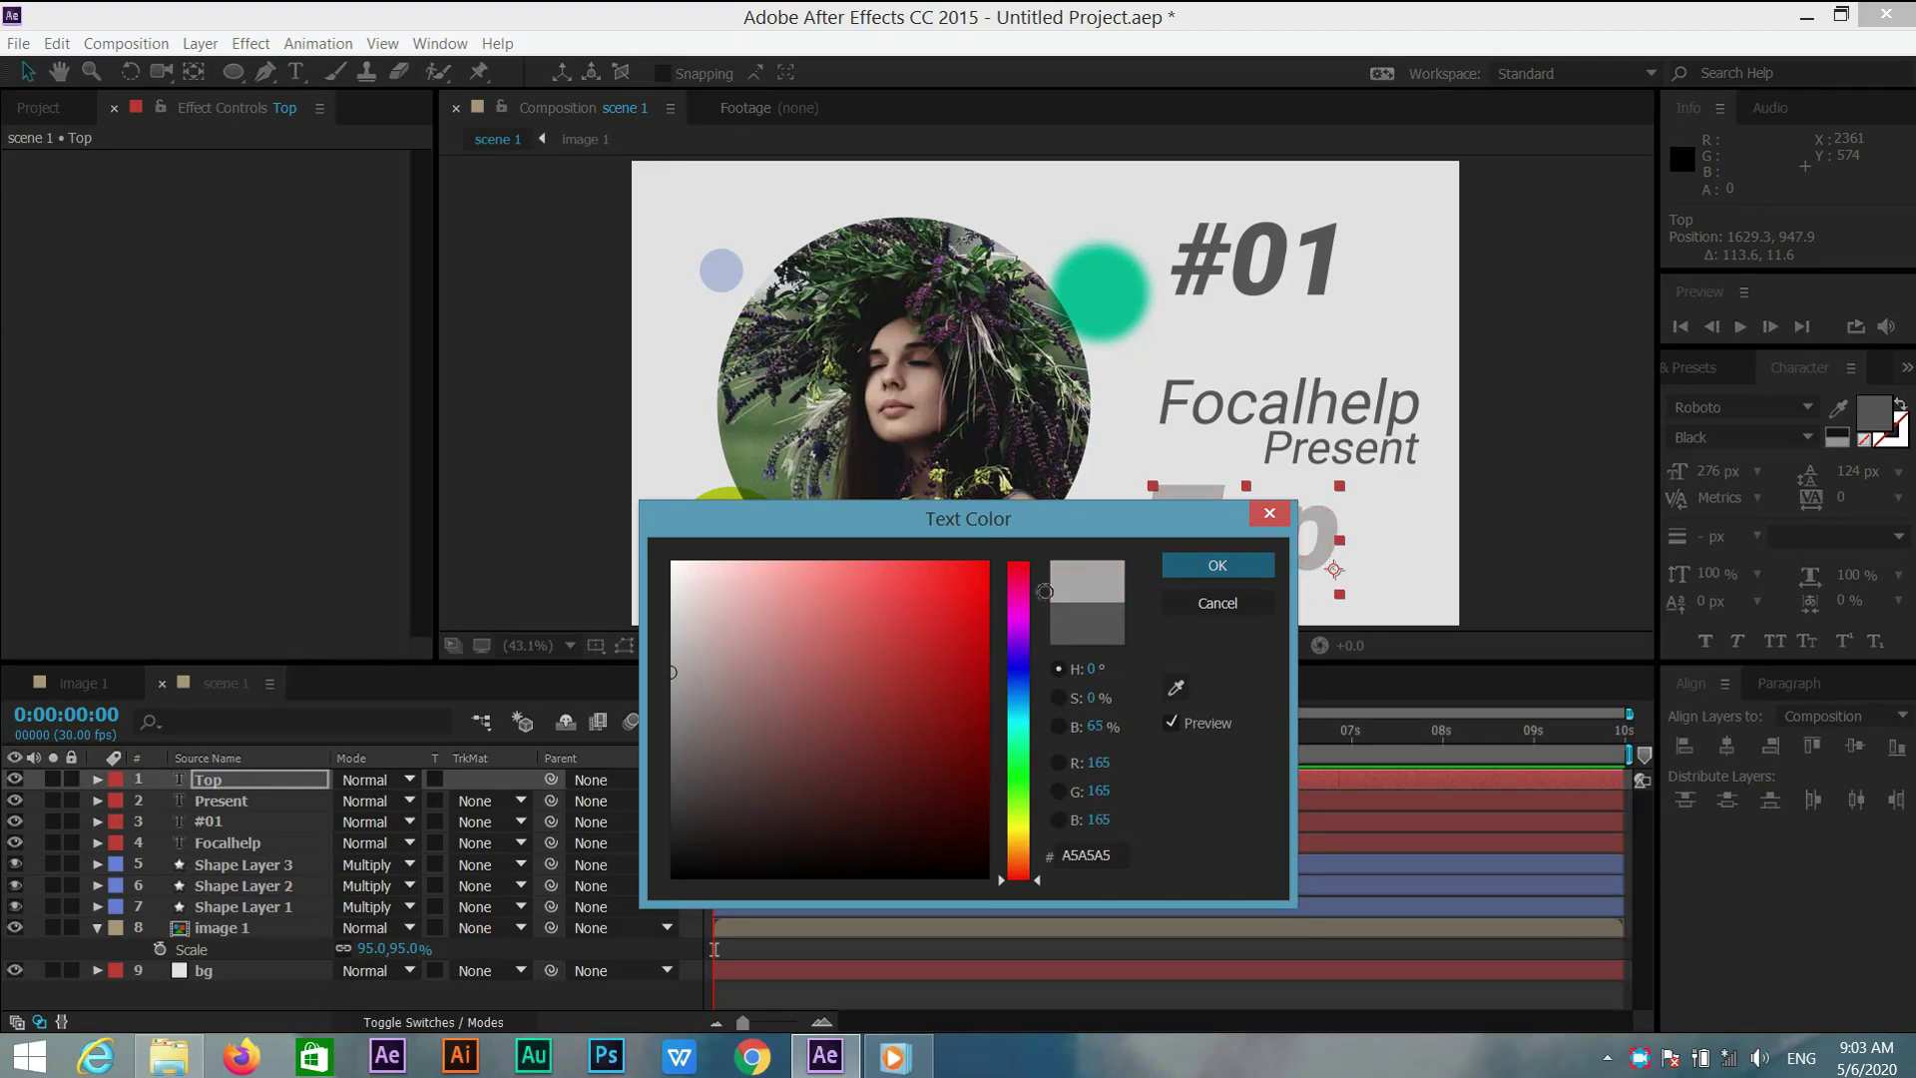
{"action": "left_click", "coordinate": [1213, 561]}
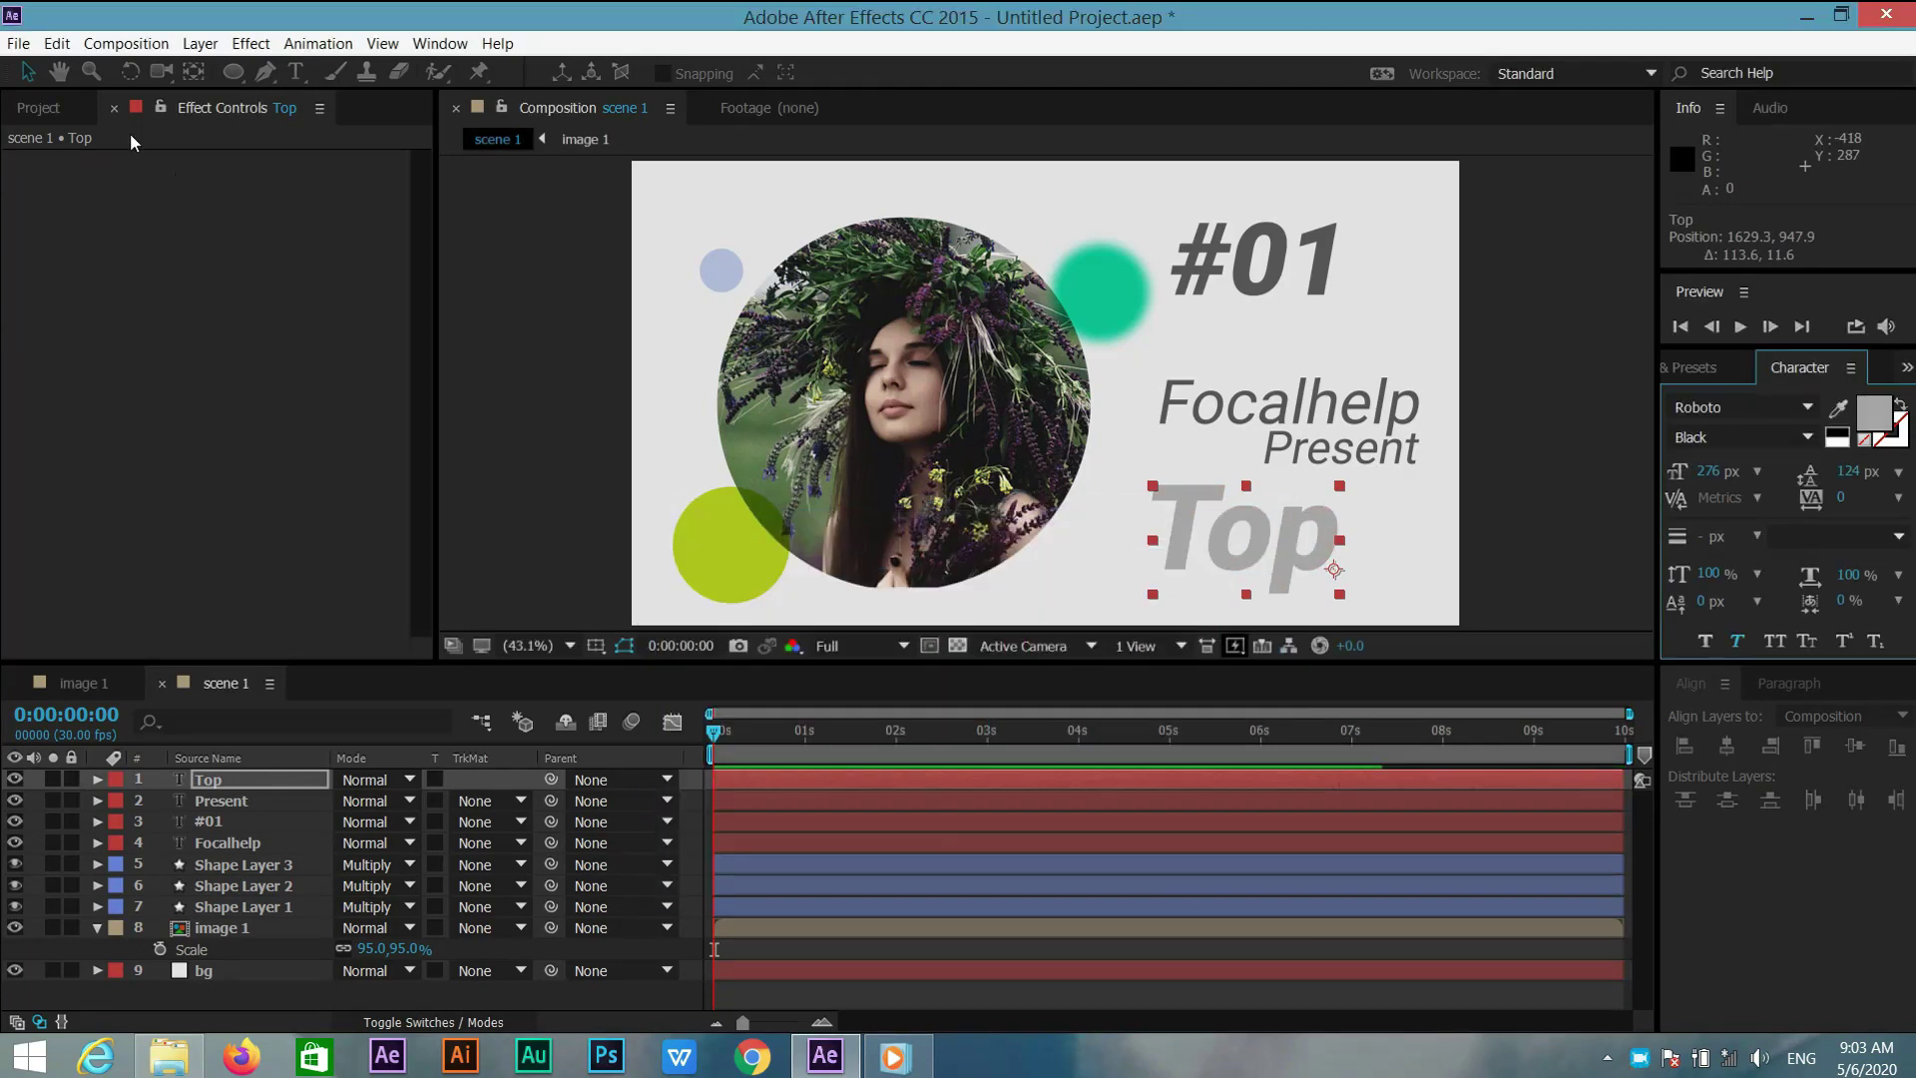
{"action": "left_click", "coordinate": [61, 104]}
{"action": "left_click", "coordinate": [164, 410]}
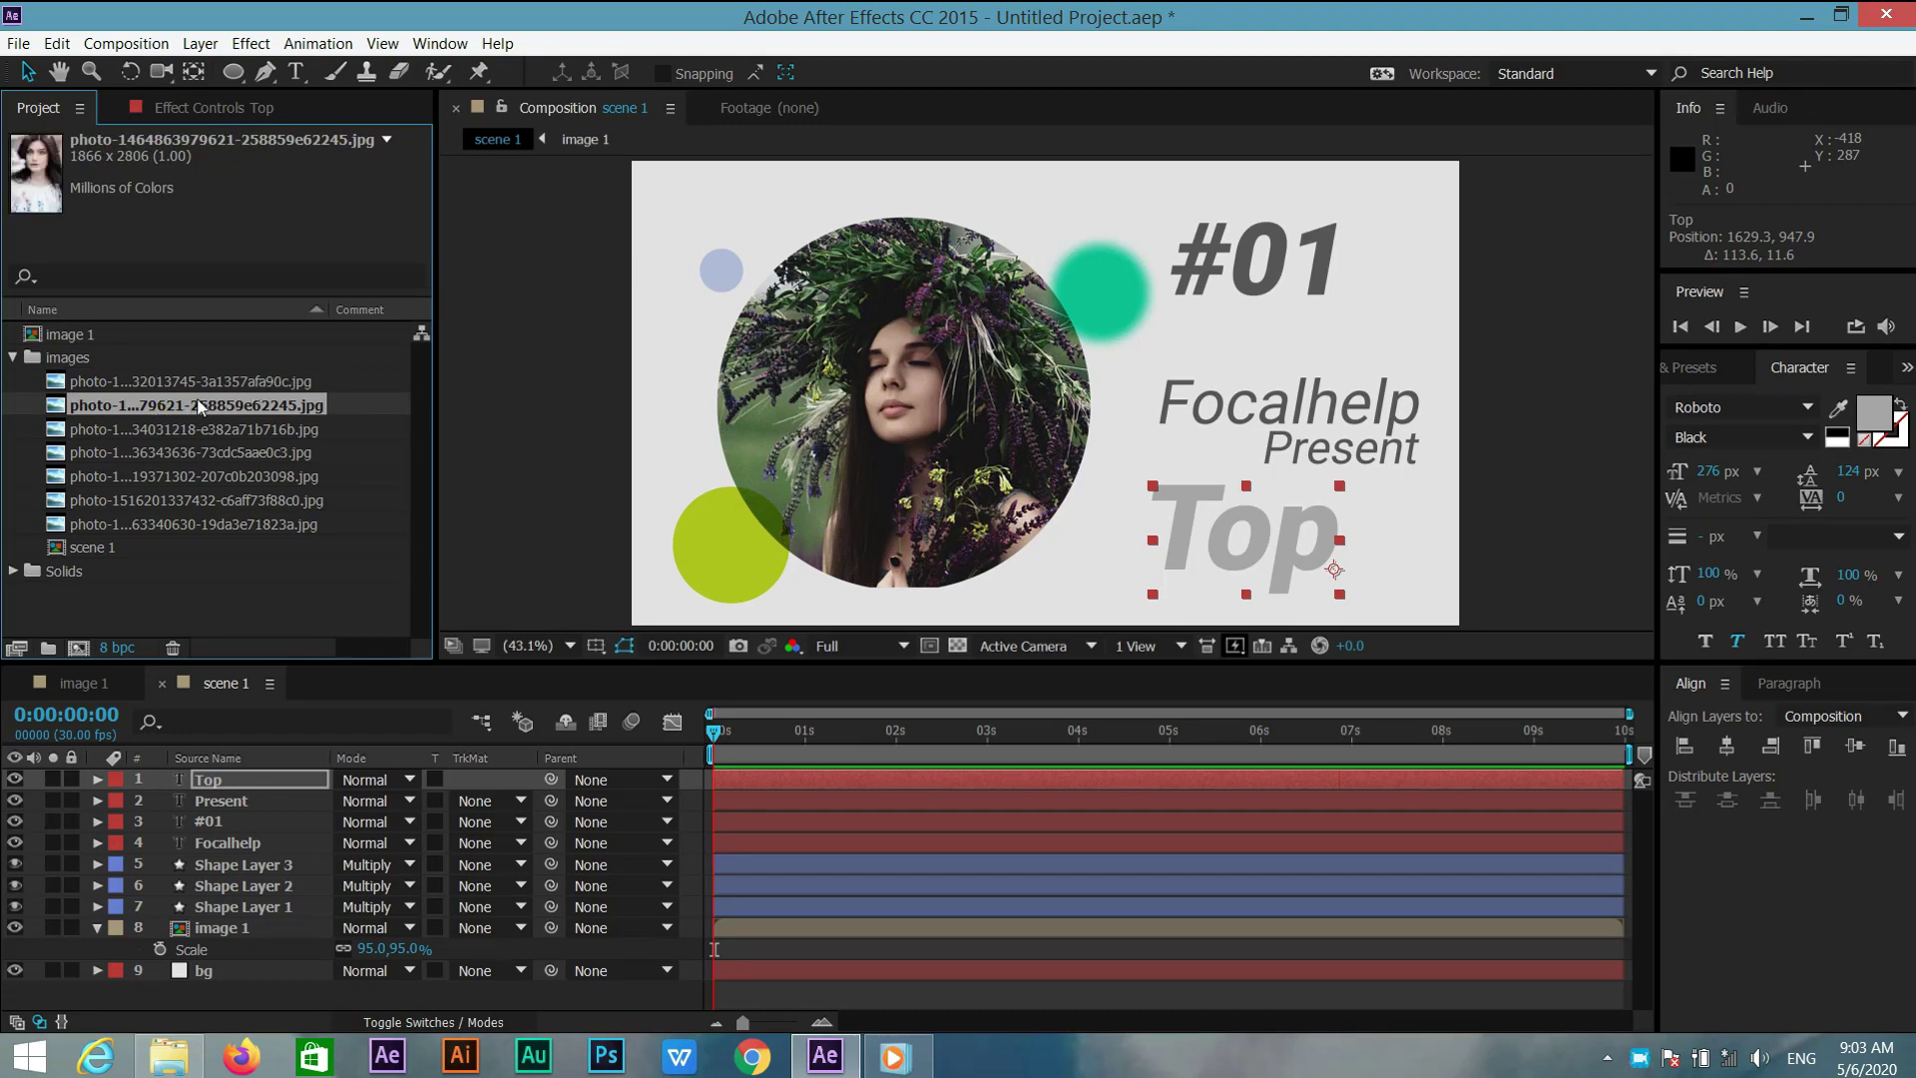
{"action": "left_click_drag", "start_coordinate": [236, 406], "coordinate": [272, 770]}
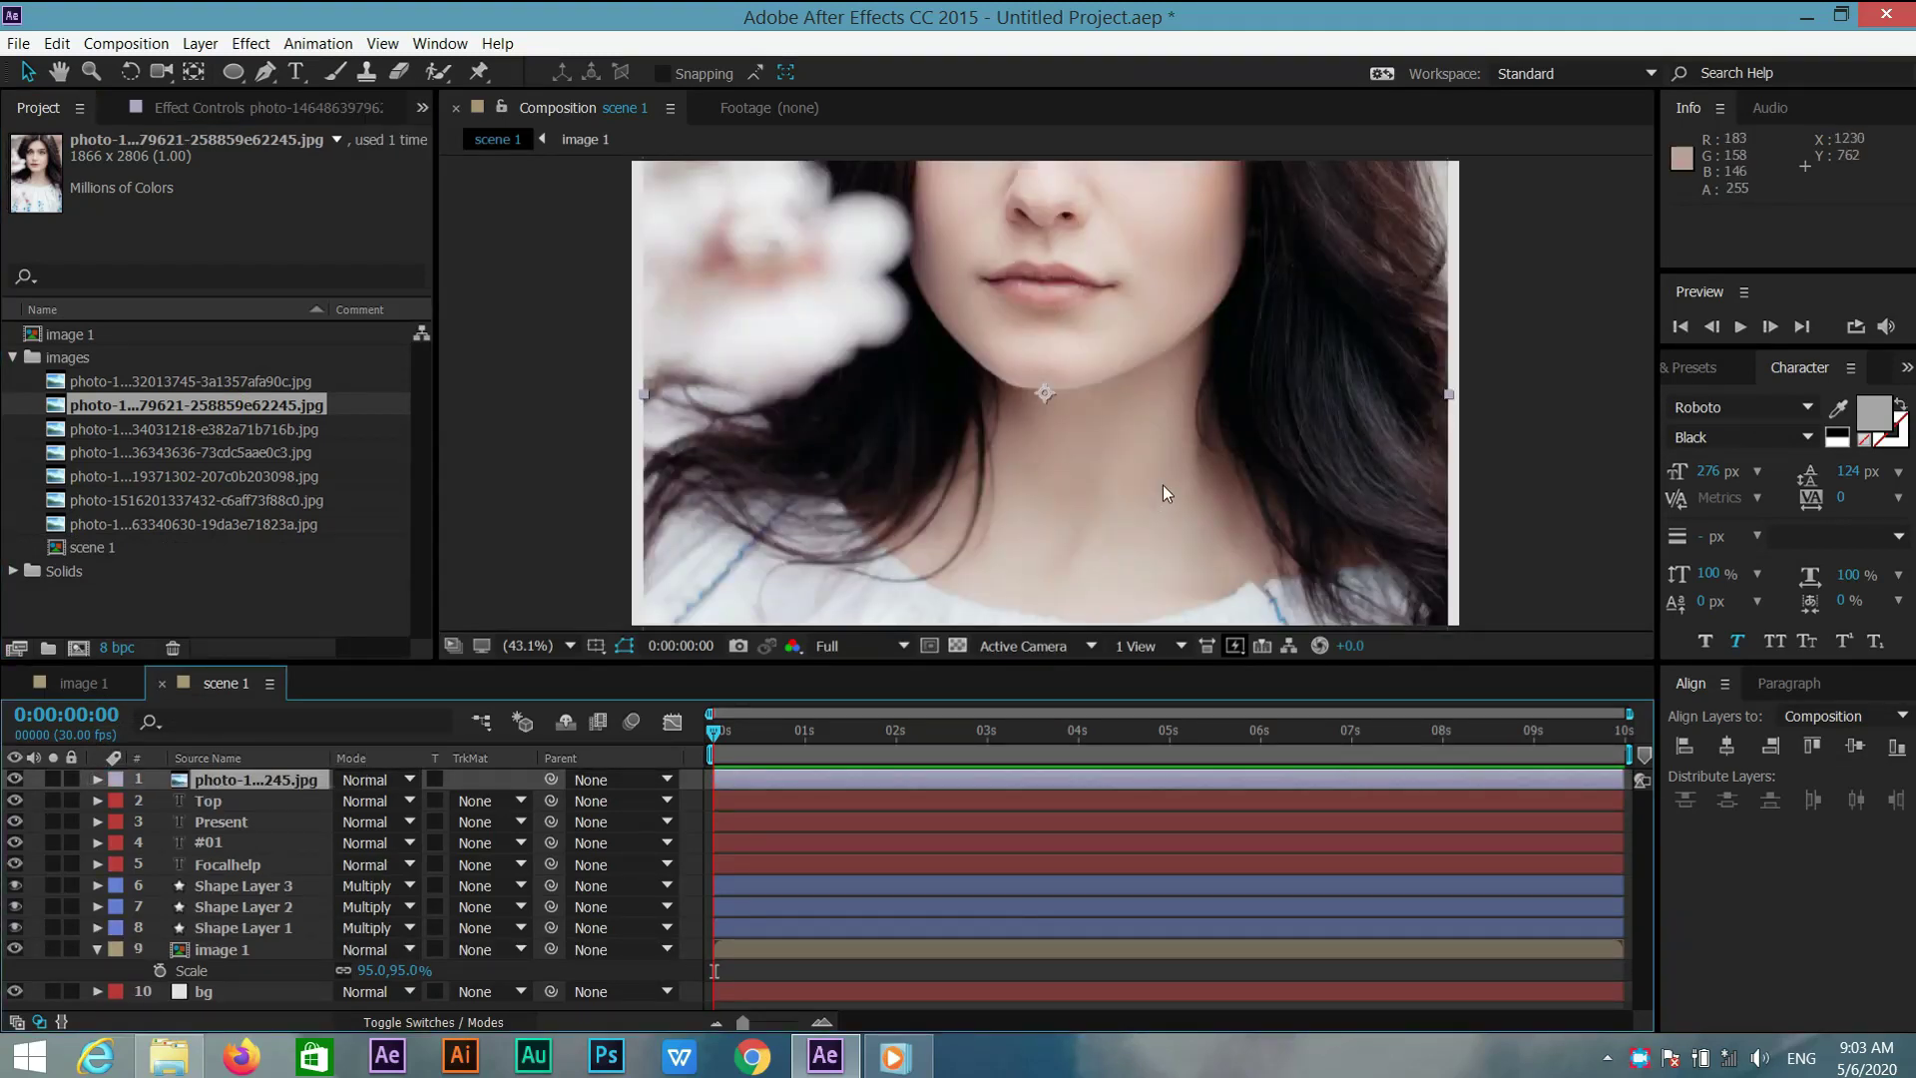
{"action": "scroll", "coordinate": [1163, 483], "scroll_direction": "down", "scroll_amount": 4}
{"action": "left_click_drag", "start_coordinate": [1163, 569], "coordinate": [1133, 469]}
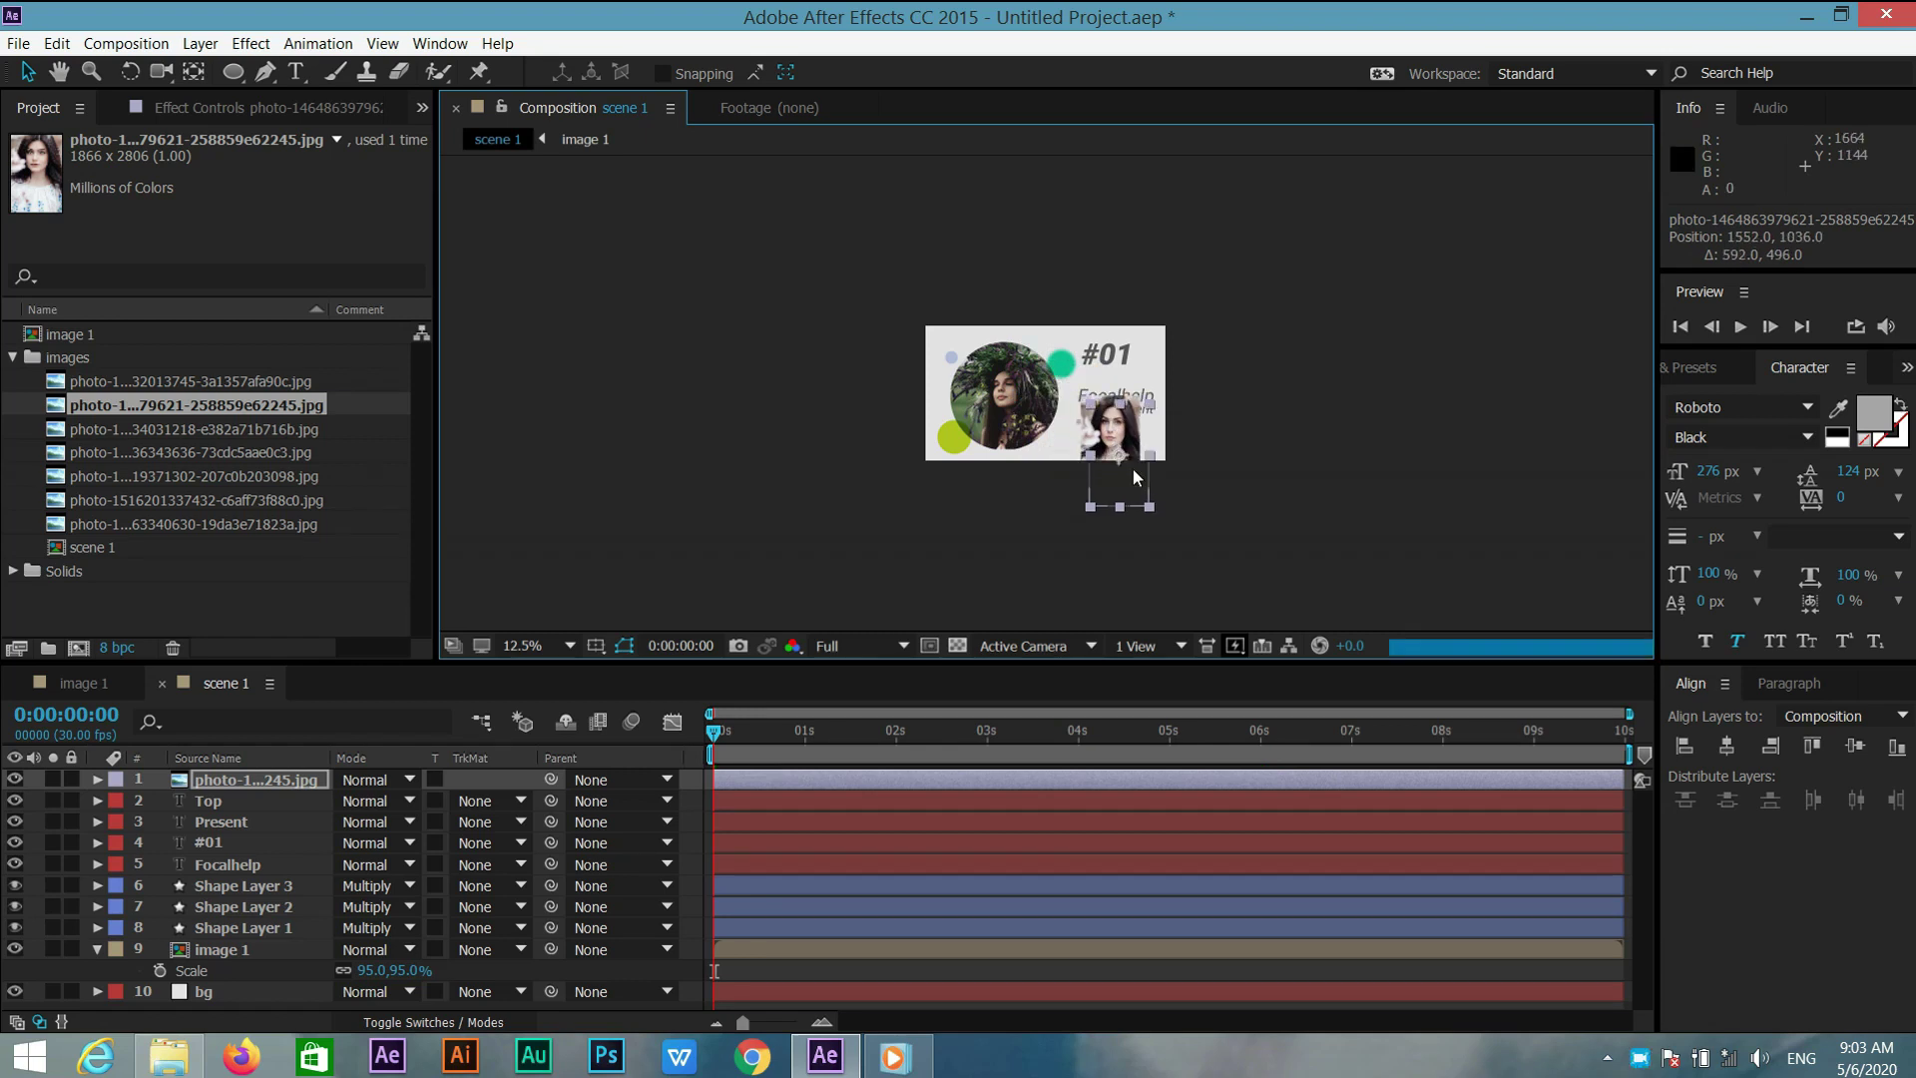
Scale the added portrait photo down further and position it over the last letters of the Top text
{"action": "key", "text": "period"}
{"action": "key", "text": "period"}
{"action": "key", "text": "period"}
{"action": "key", "text": "period"}
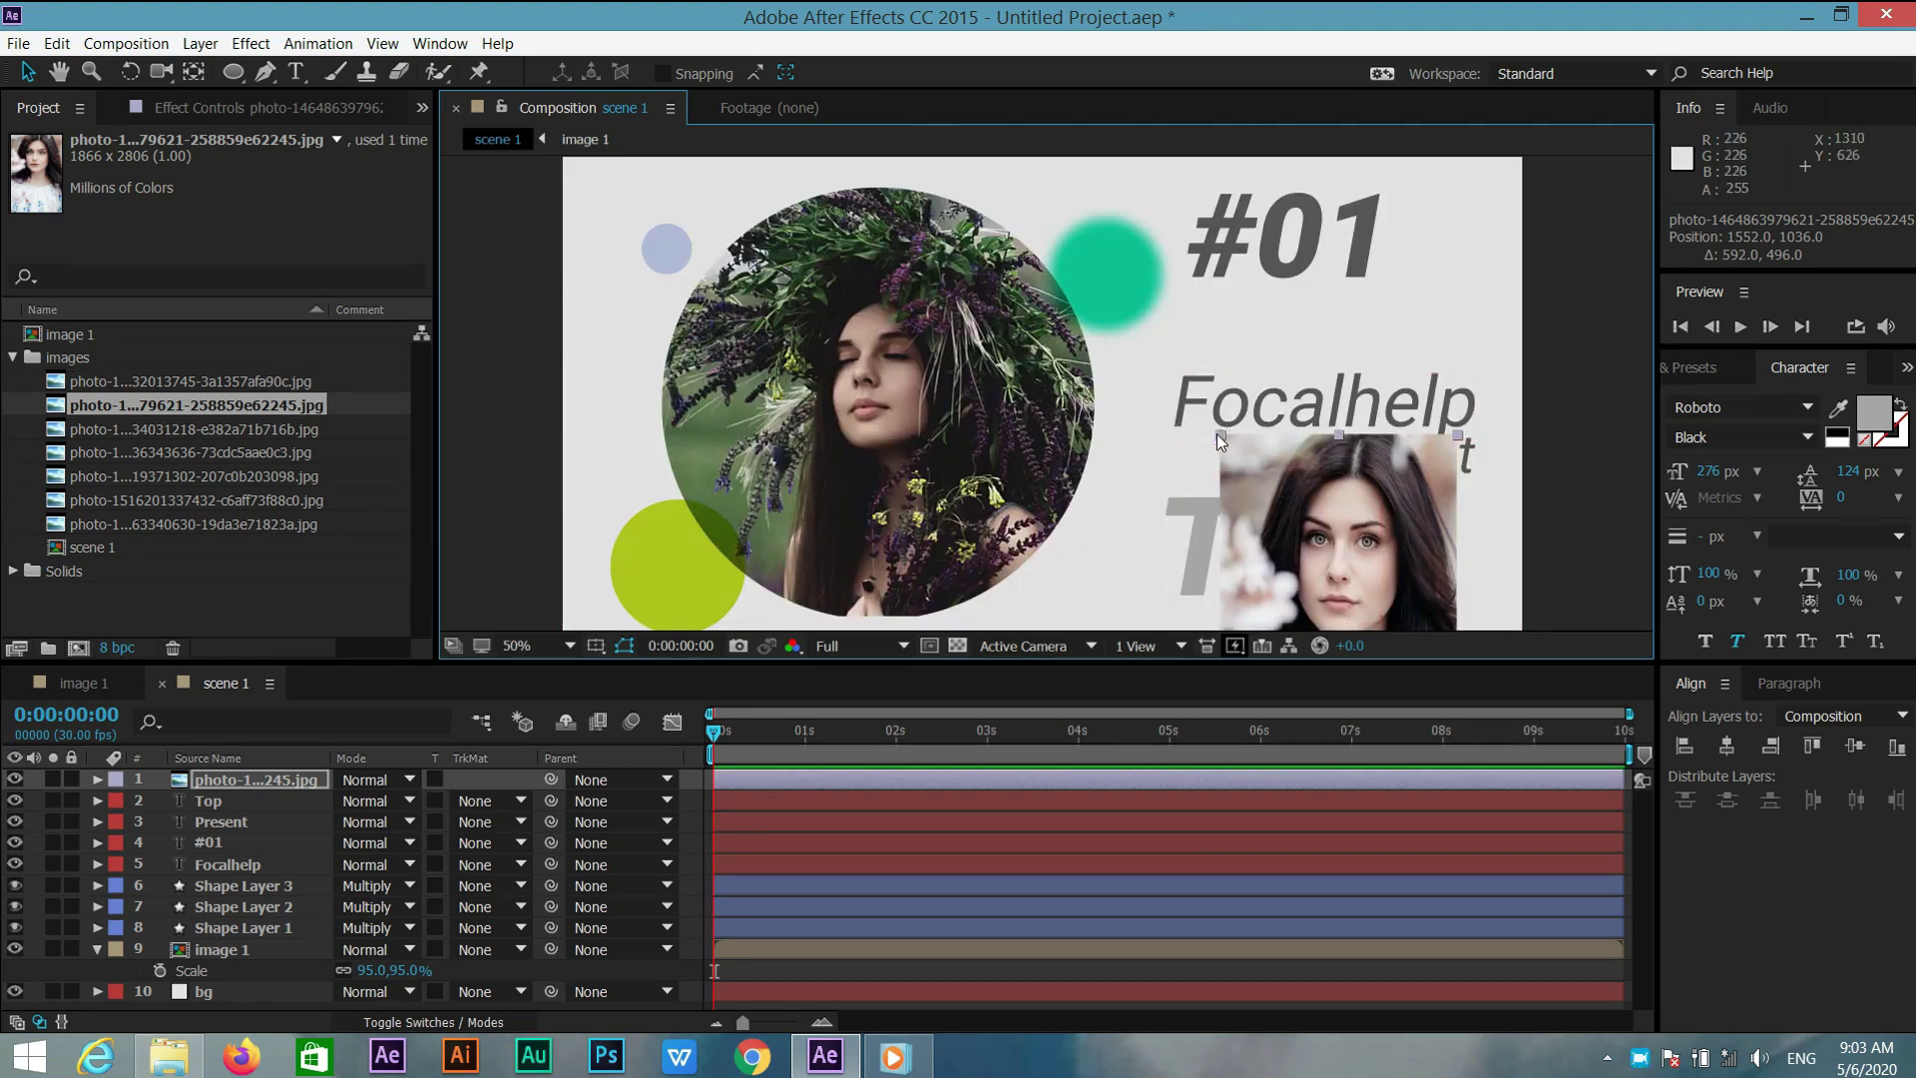
{"action": "key", "text": "comma"}
{"action": "key", "text": "comma"}
{"action": "left_click_drag", "start_coordinate": [1251, 609], "coordinate": [1225, 573]}
{"action": "left_click_drag", "start_coordinate": [1204, 481], "coordinate": [1209, 477]}
{"action": "key", "text": "period"}
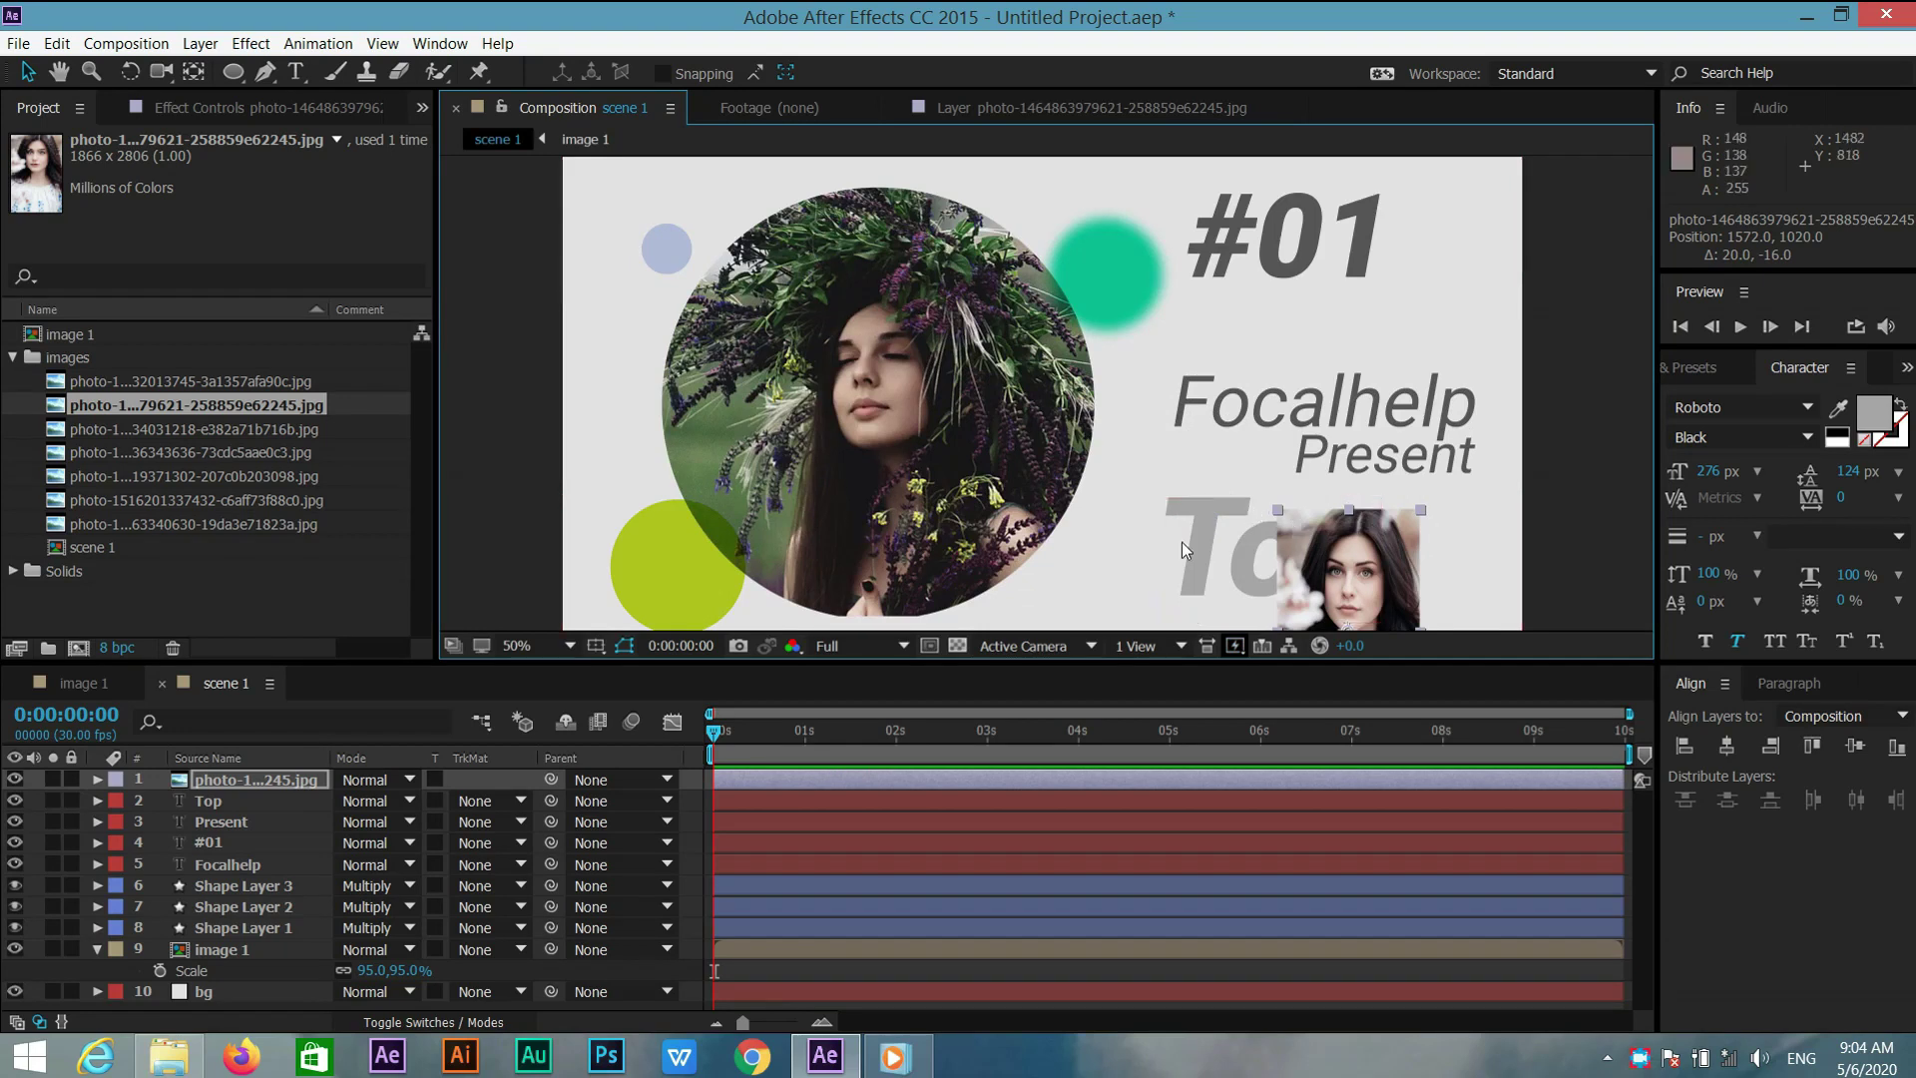
Apply the portrait photo as a Luma Inverted Matte to the Top text and reposition the photo so the face fills the letters
{"action": "left_click", "coordinate": [477, 801]}
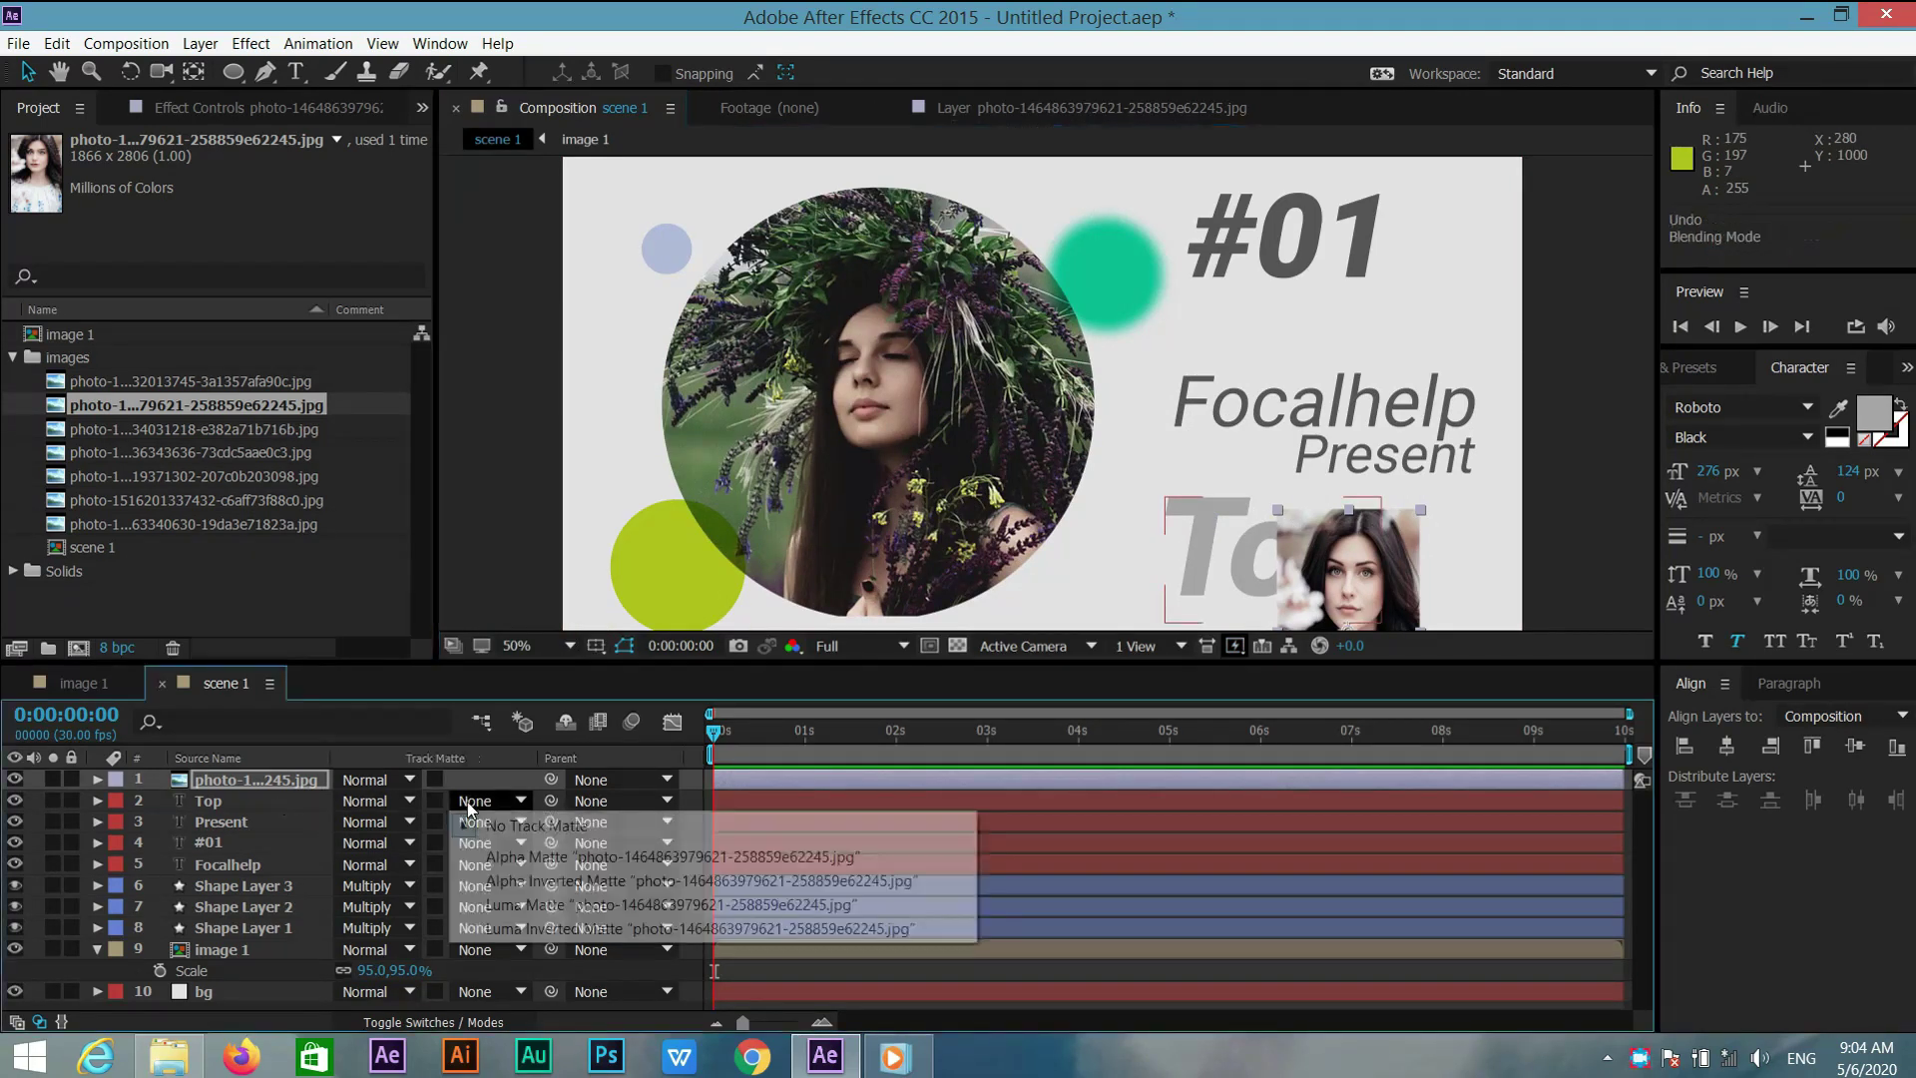
{"action": "left_click", "coordinate": [531, 927]}
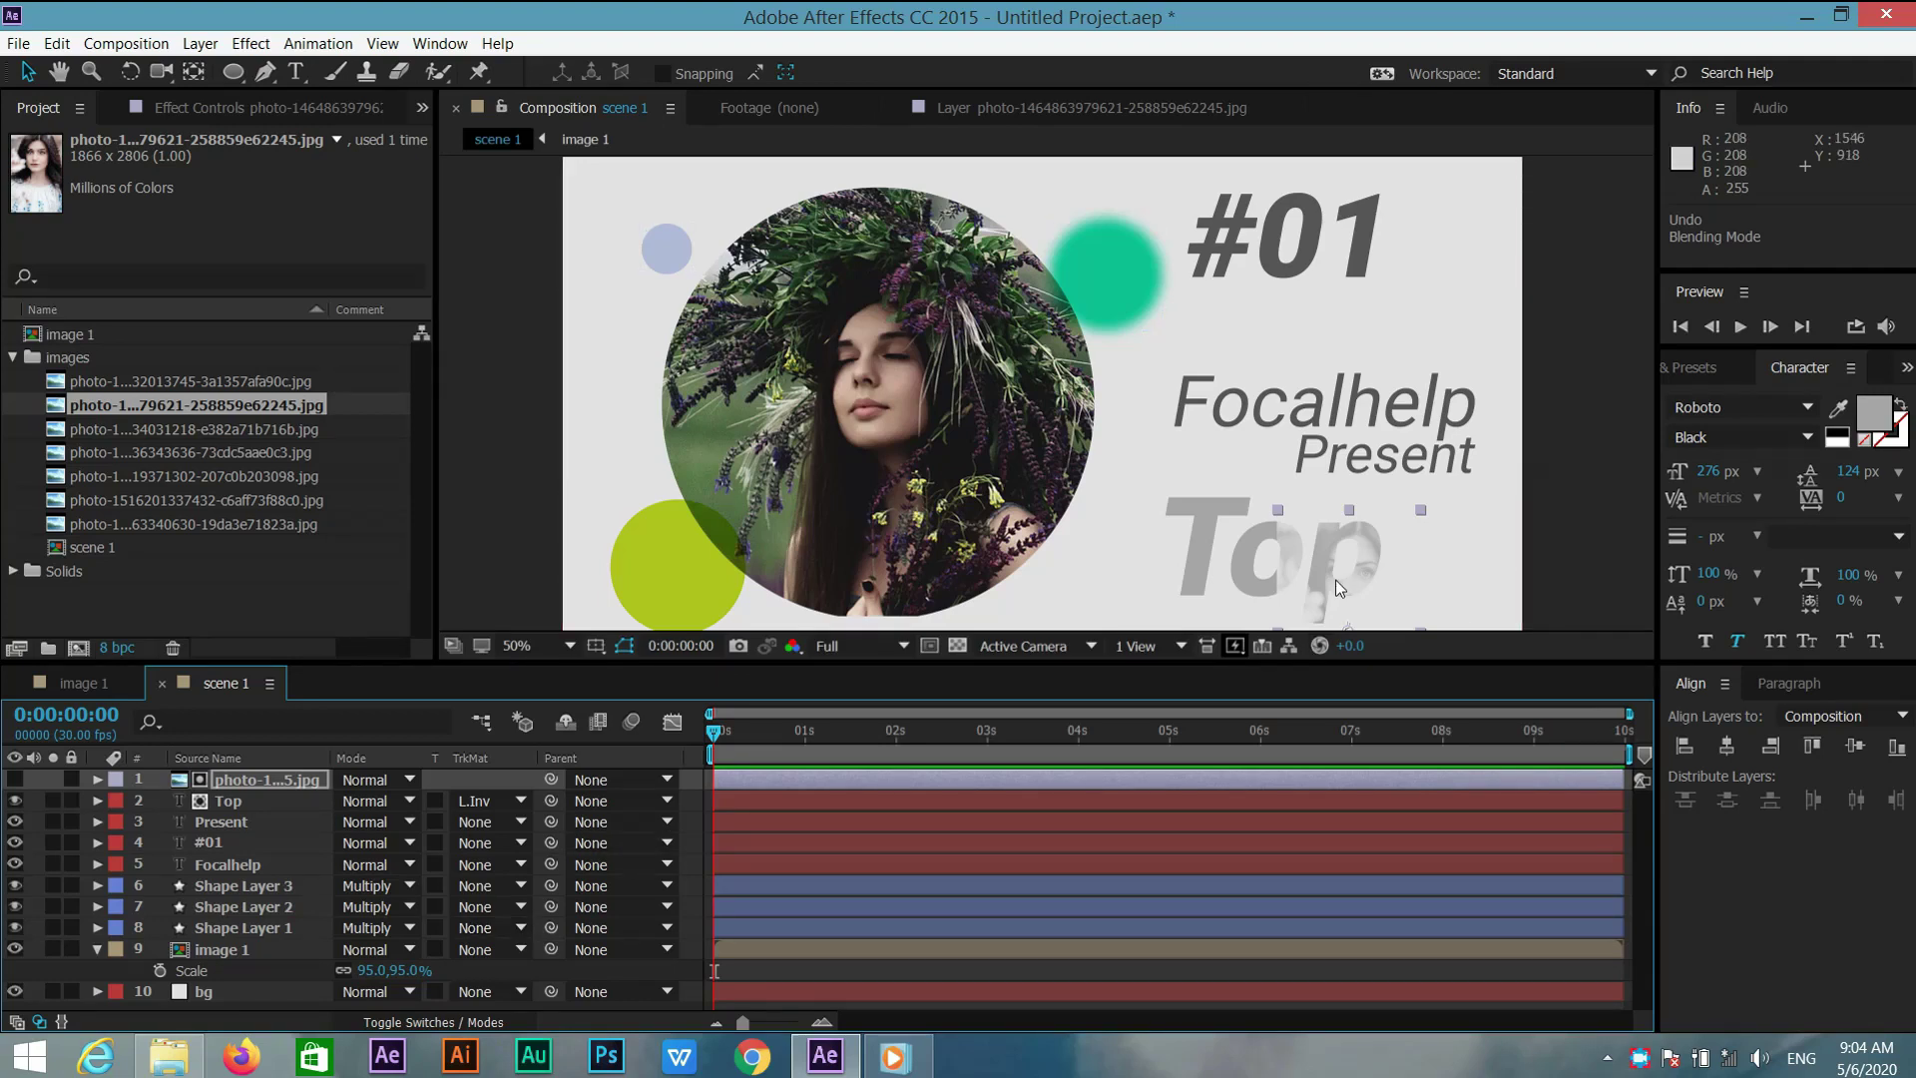
{"action": "key", "text": "period"}
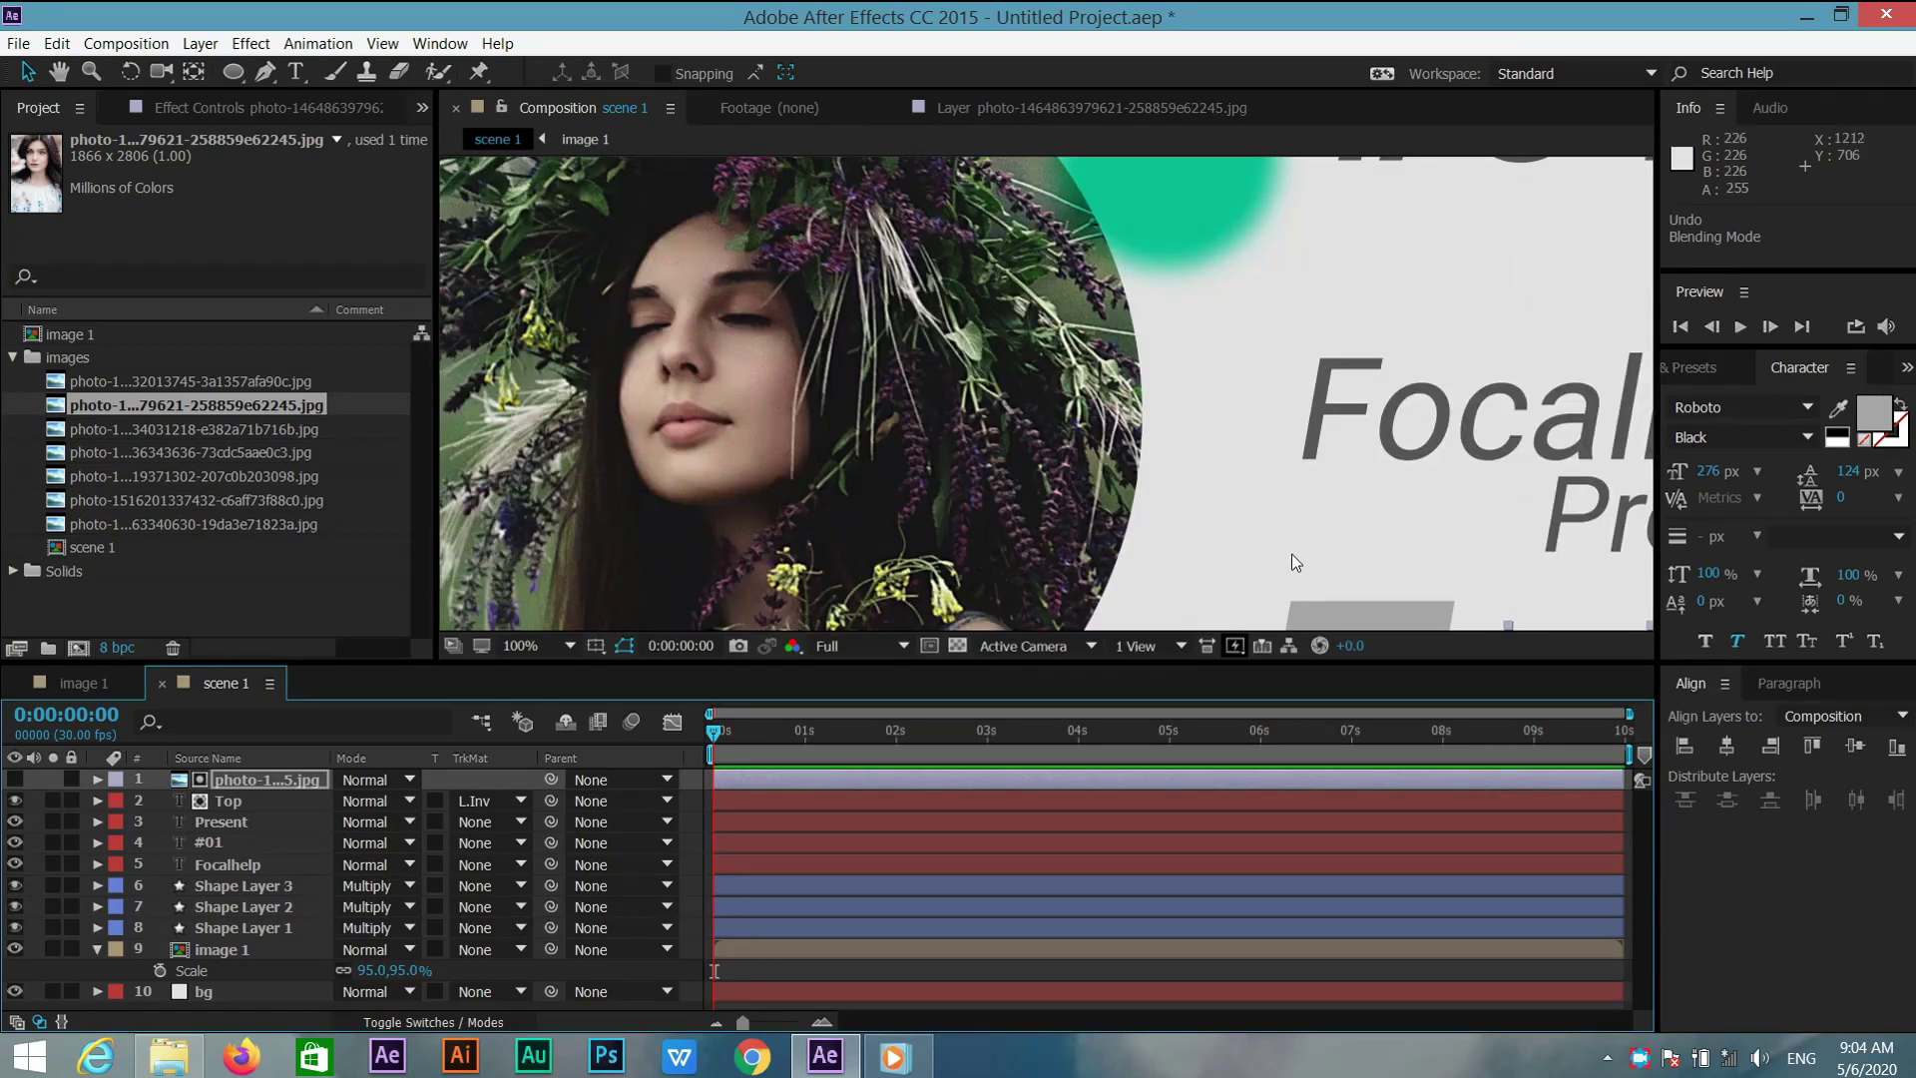
{"action": "key", "text": "space"}
{"action": "left_click_drag", "start_coordinate": [1261, 518], "coordinate": [908, 268]}
{"action": "left_click_drag", "start_coordinate": [1301, 428], "coordinate": [1266, 443]}
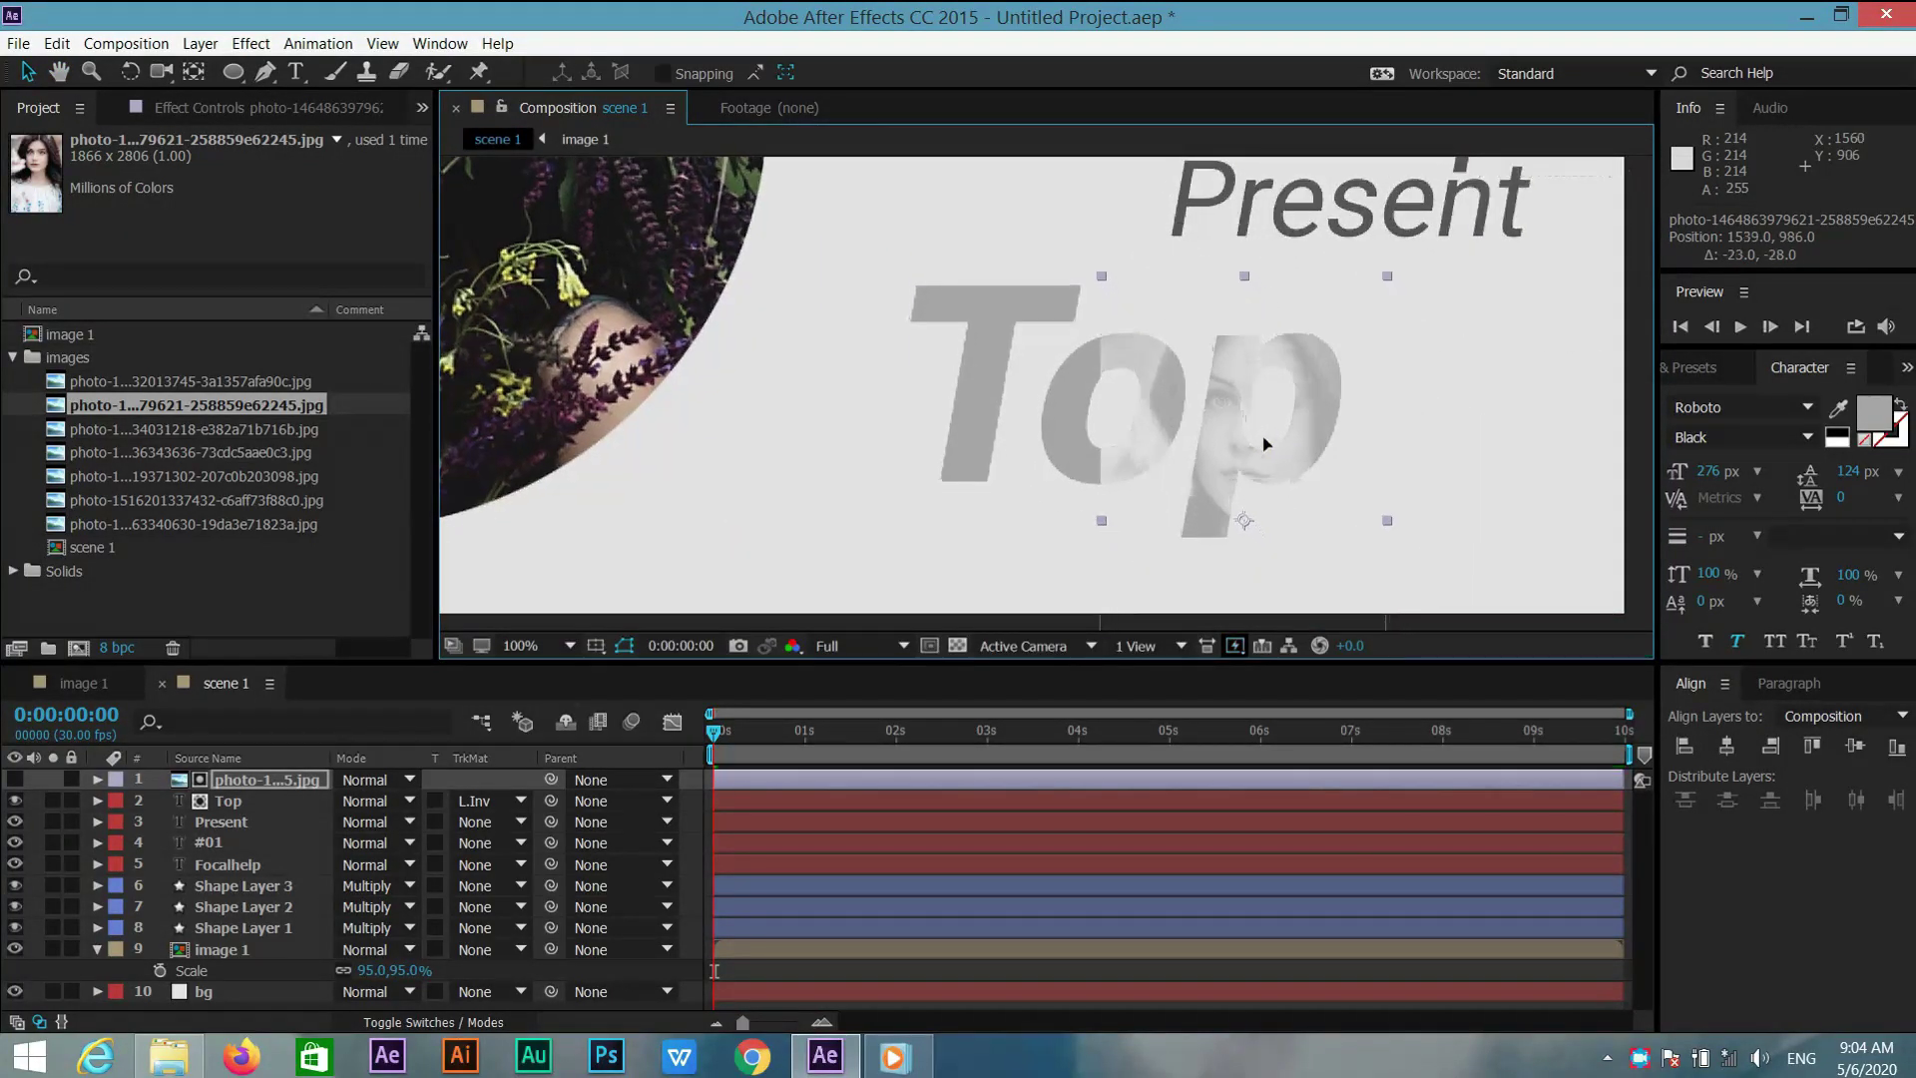
{"action": "key", "text": "comma"}
{"action": "key", "text": "comma"}
{"action": "key", "text": "comma"}
{"action": "key", "text": "comma"}
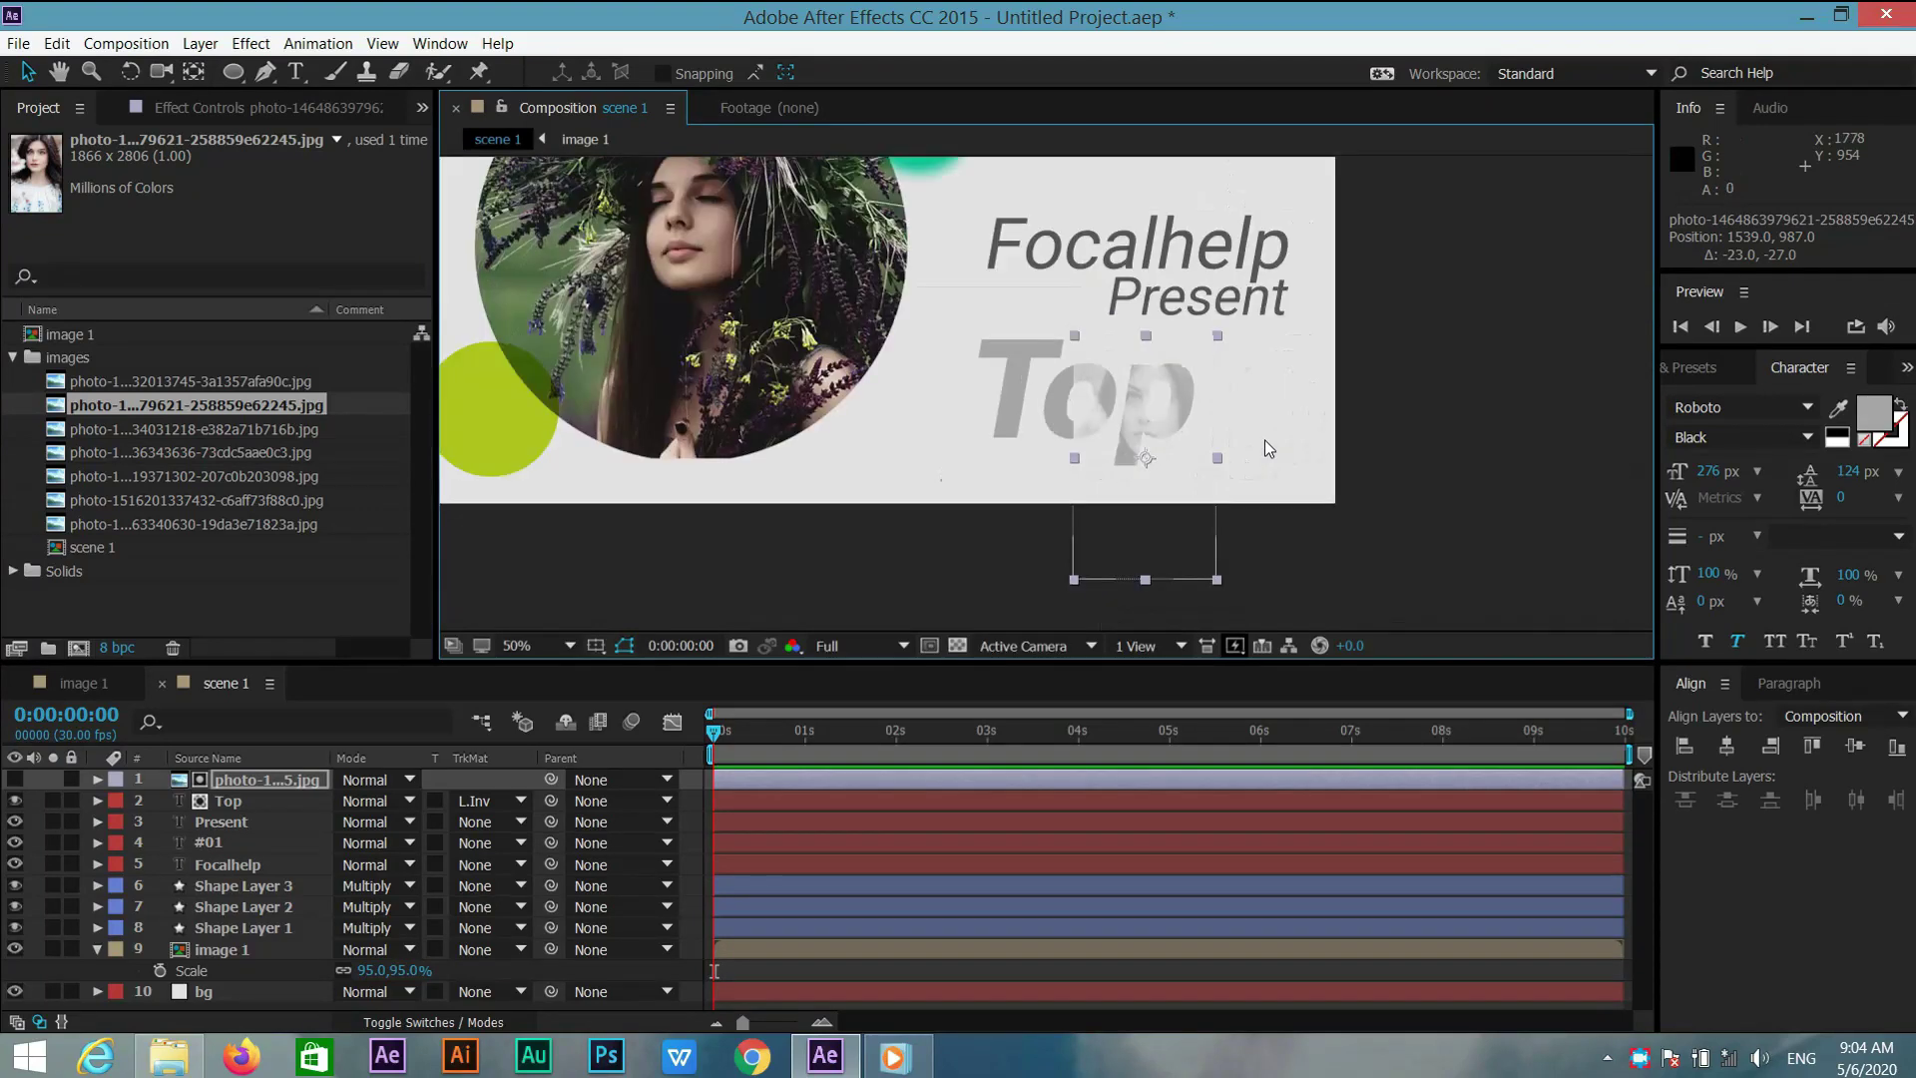
{"action": "key", "text": "period"}
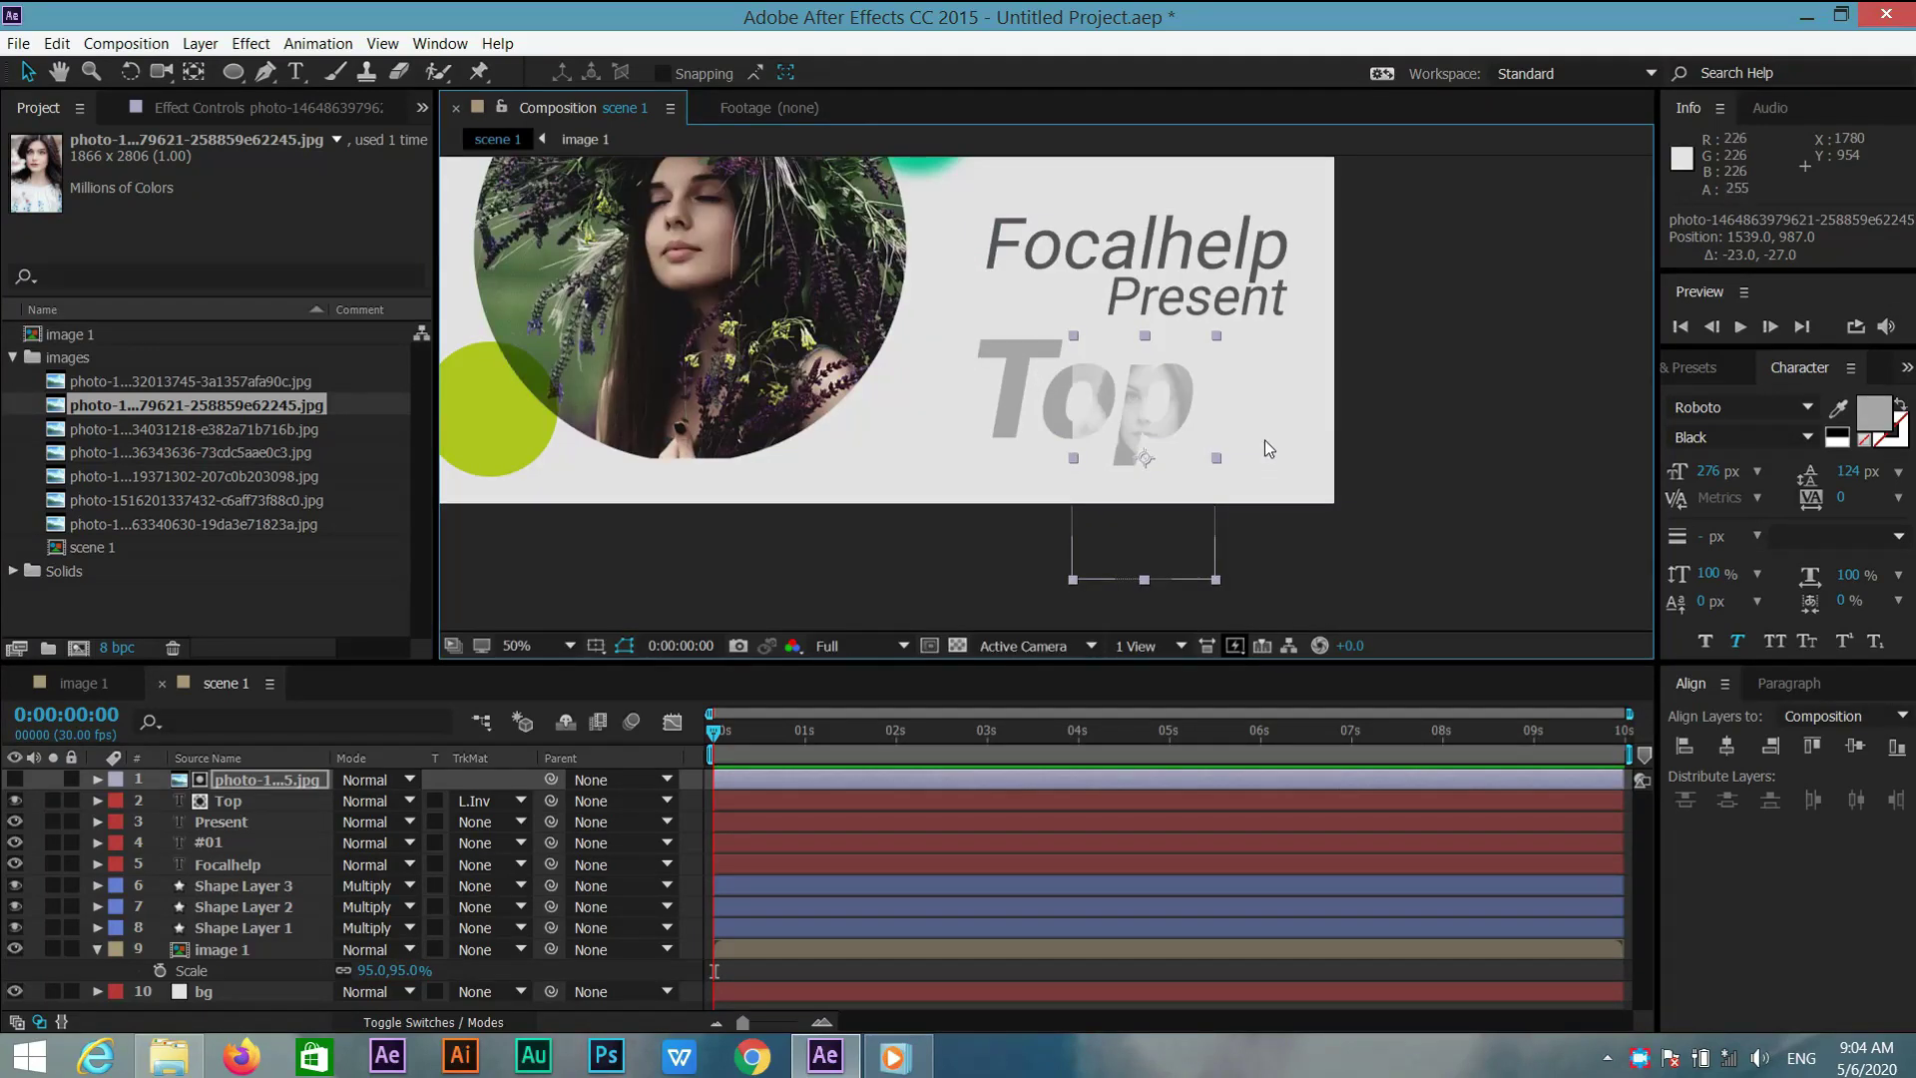
{"action": "key", "text": "h"}
{"action": "left_click_drag", "start_coordinate": [1266, 439], "coordinate": [1452, 589]}
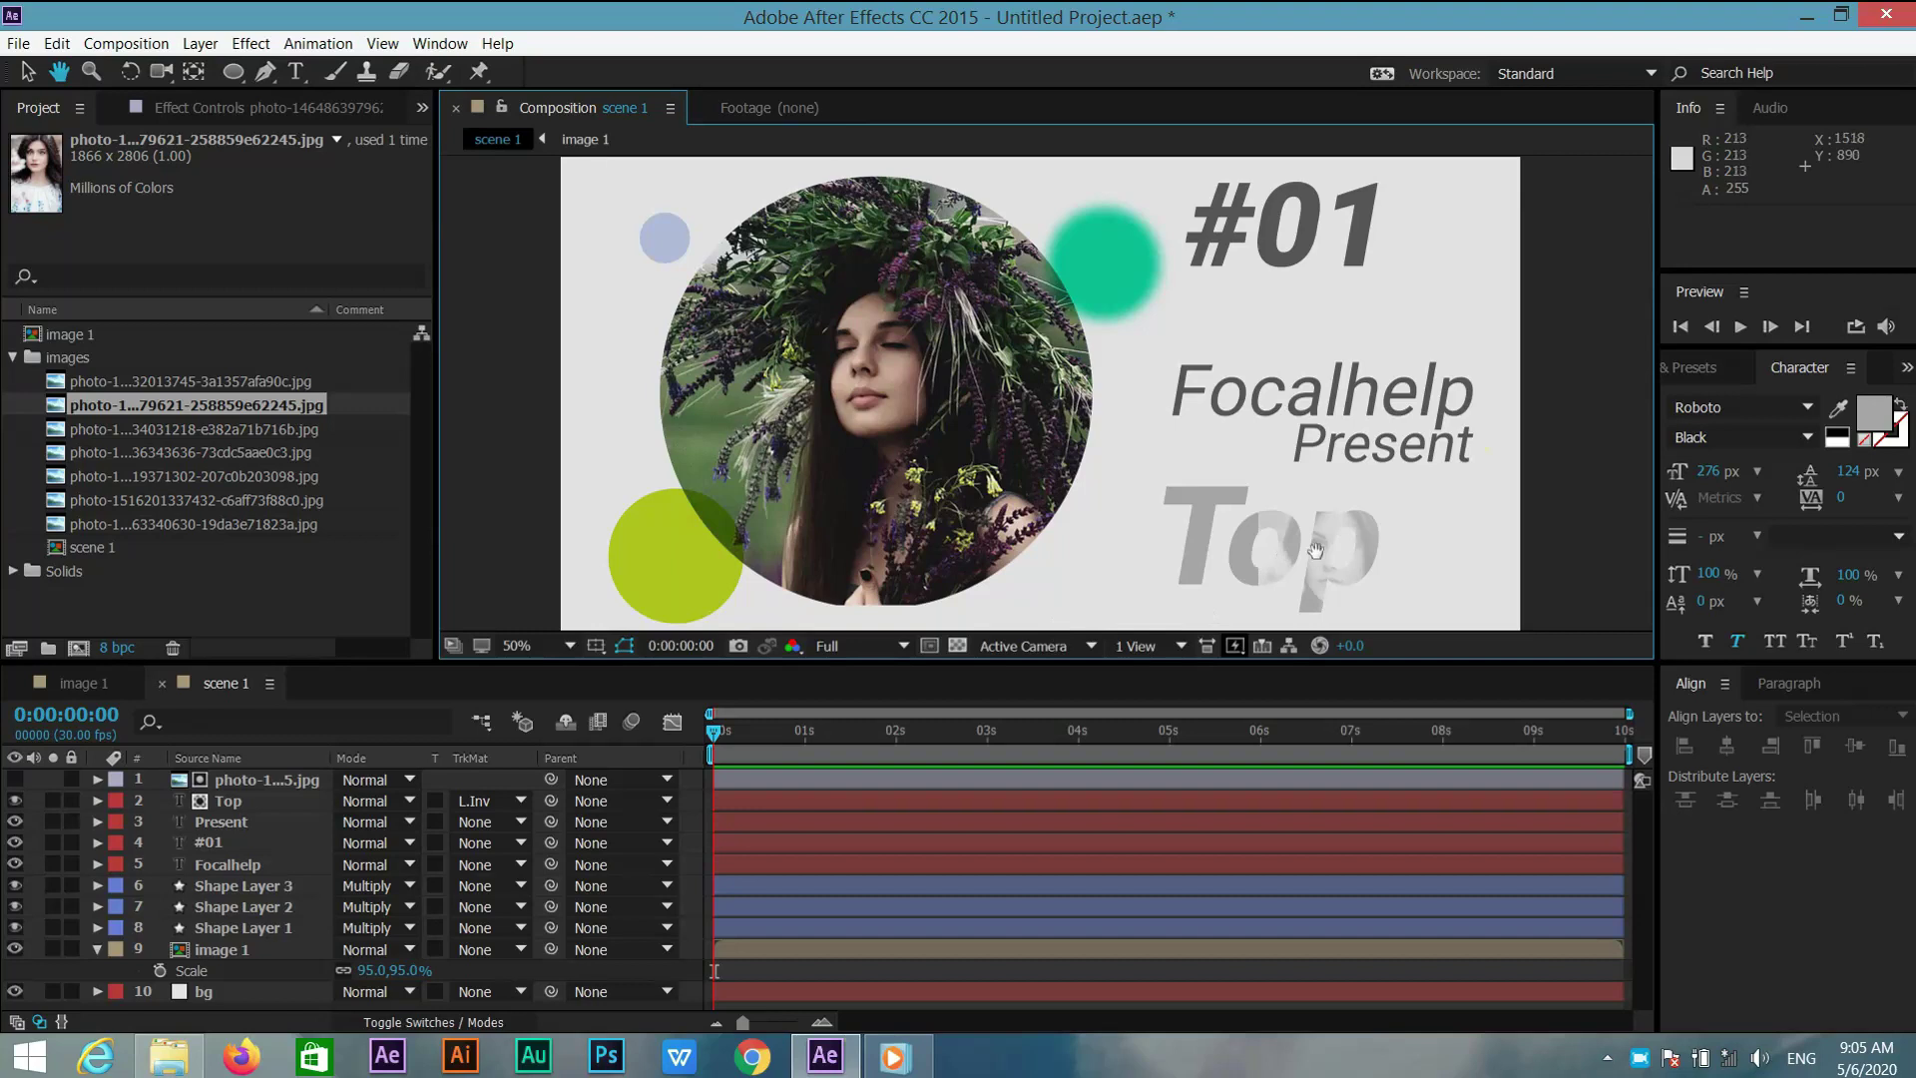
Turn all ten layers of scene 1, from the matte photo down to bg, into 3D layers and collapse image 1's properties
{"action": "left_click", "coordinate": [257, 781]}
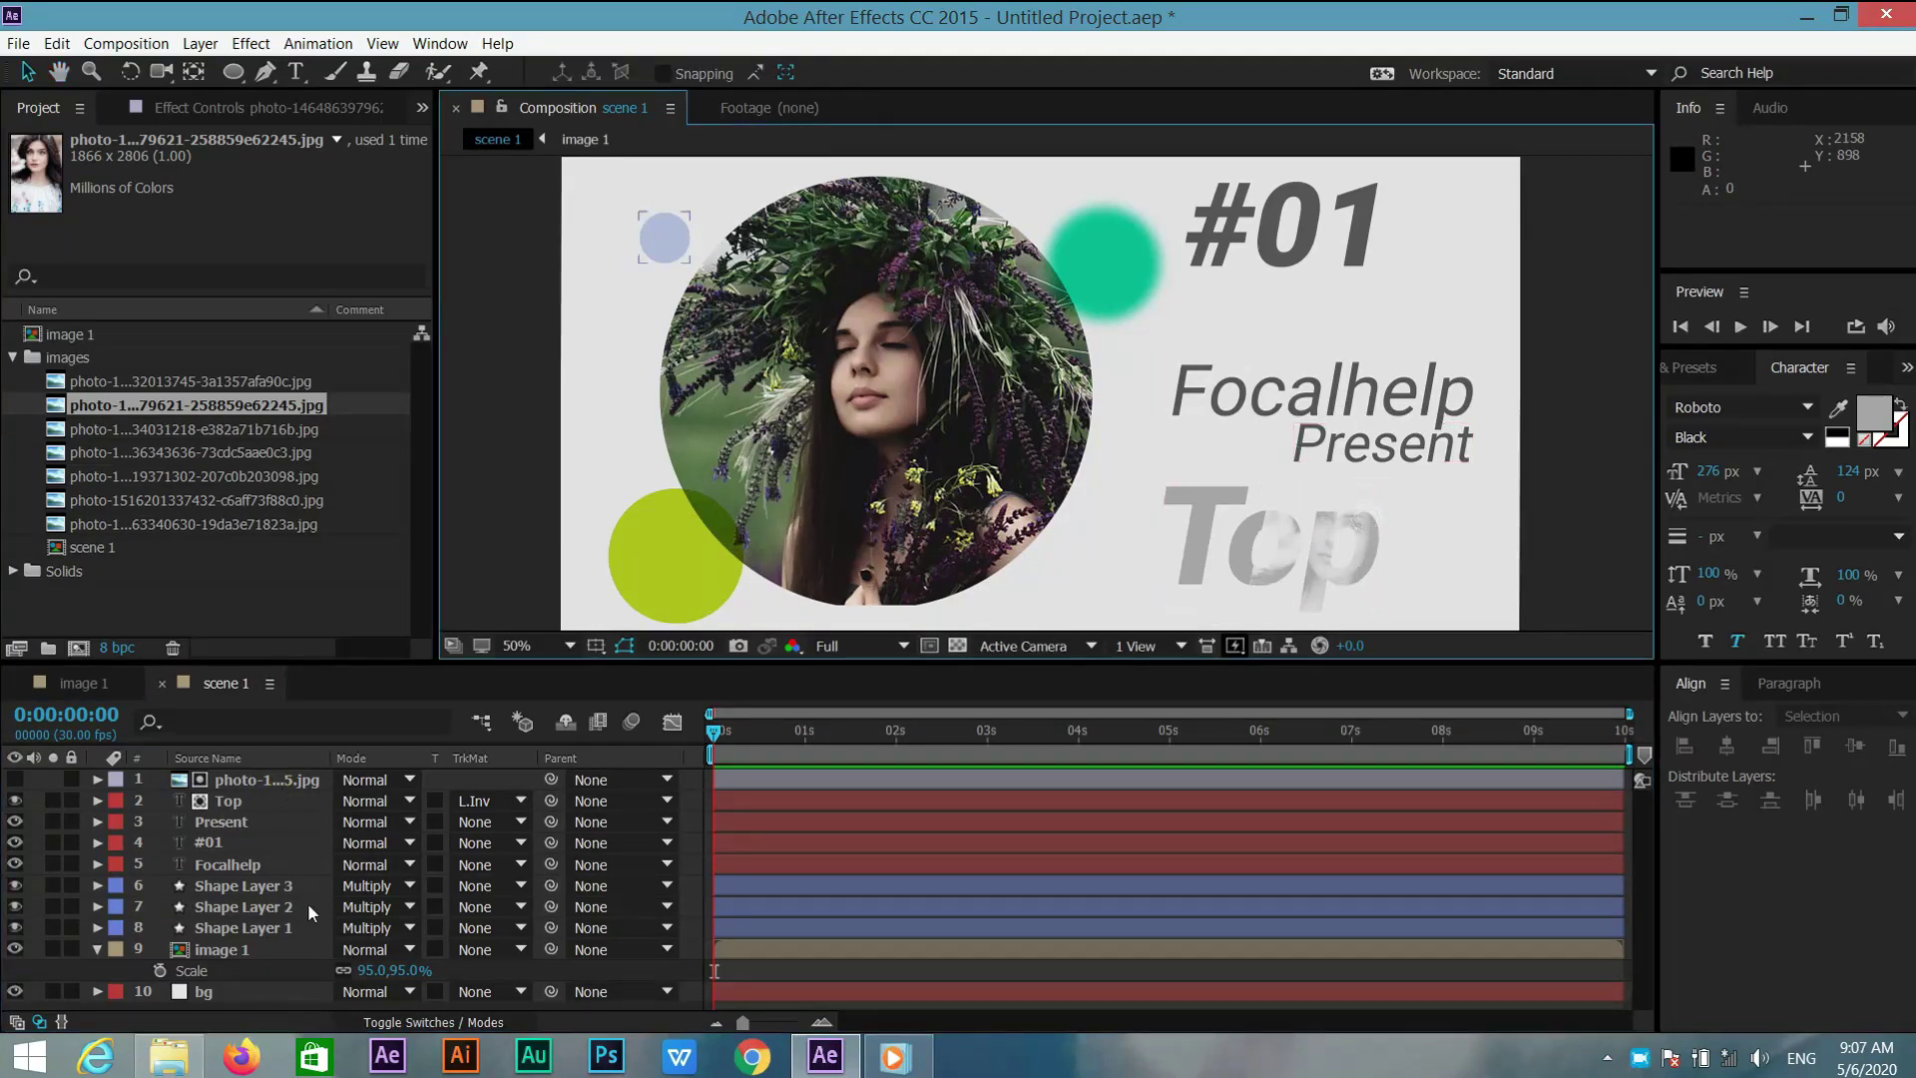
{"action": "key", "text": "v"}
{"action": "left_click", "coordinate": [235, 787]}
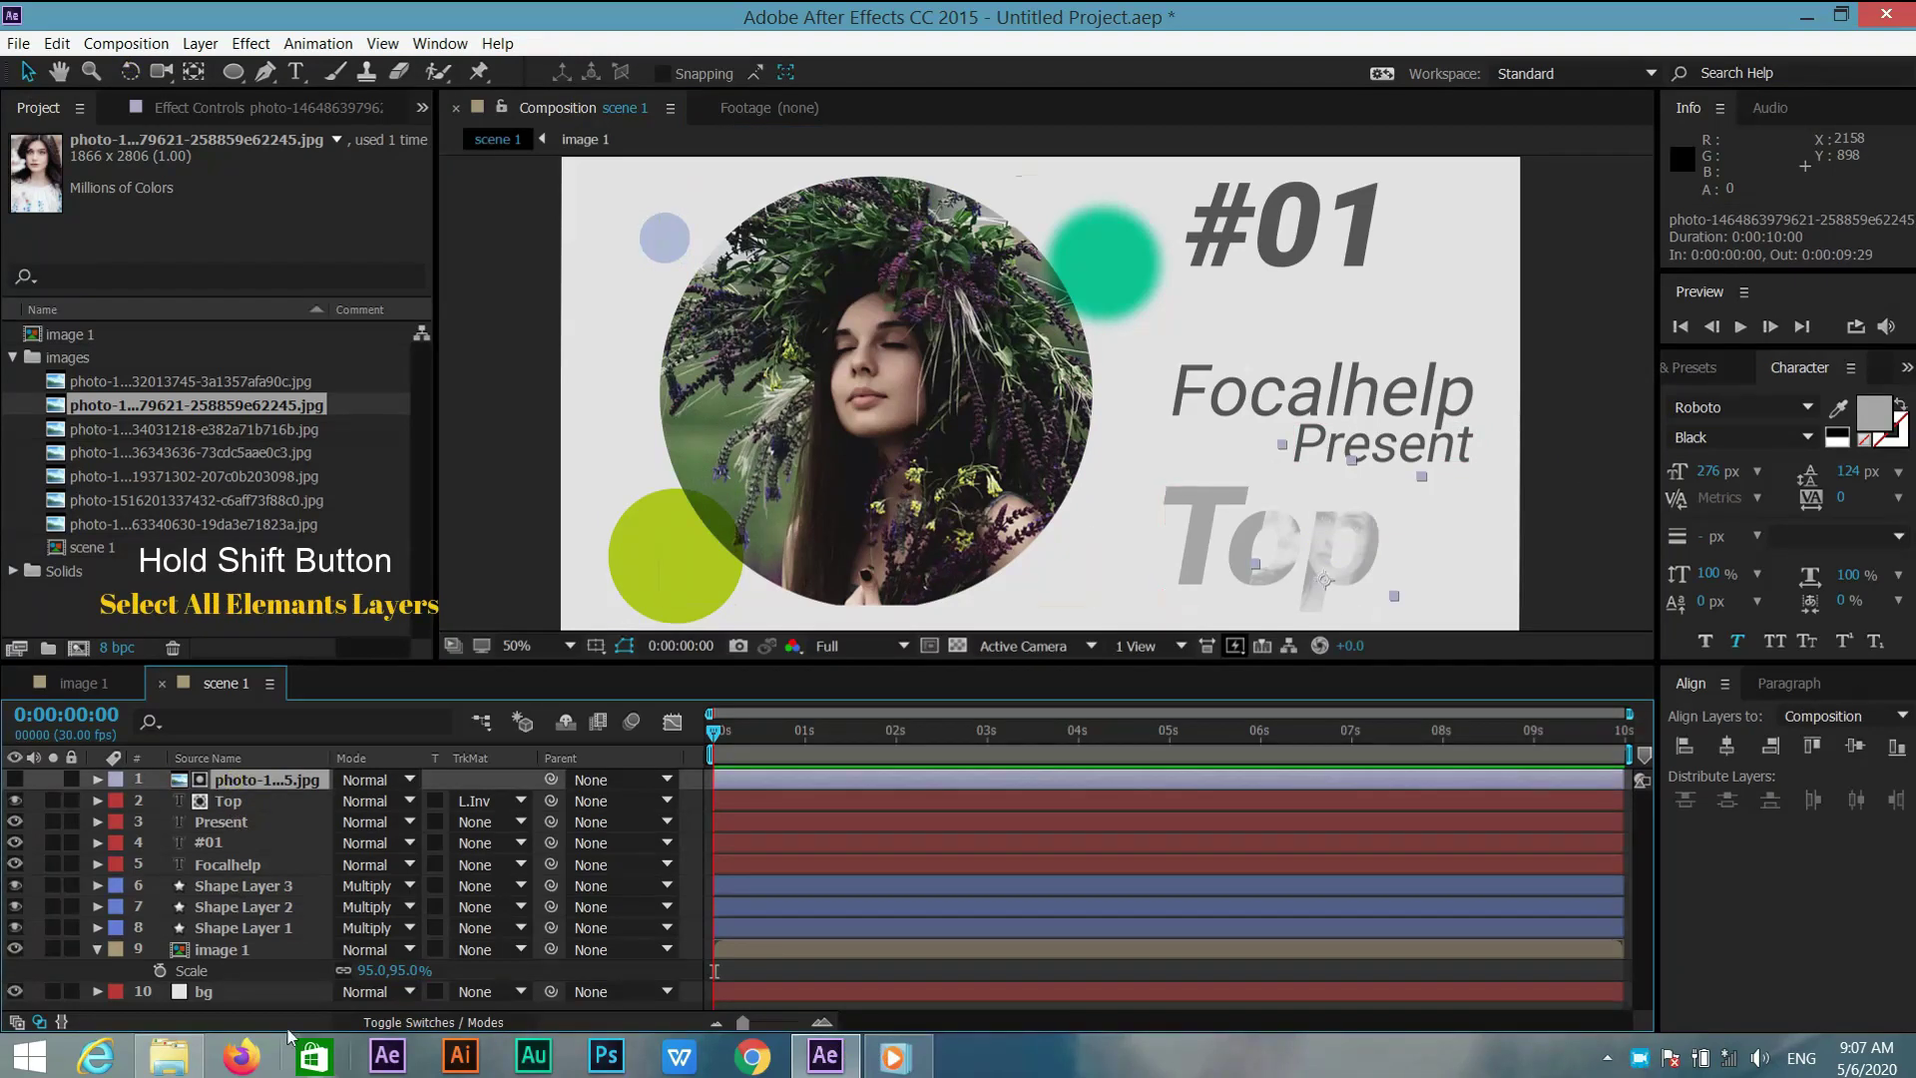
{"action": "left_click", "coordinate": [277, 986], "text": "shift"}
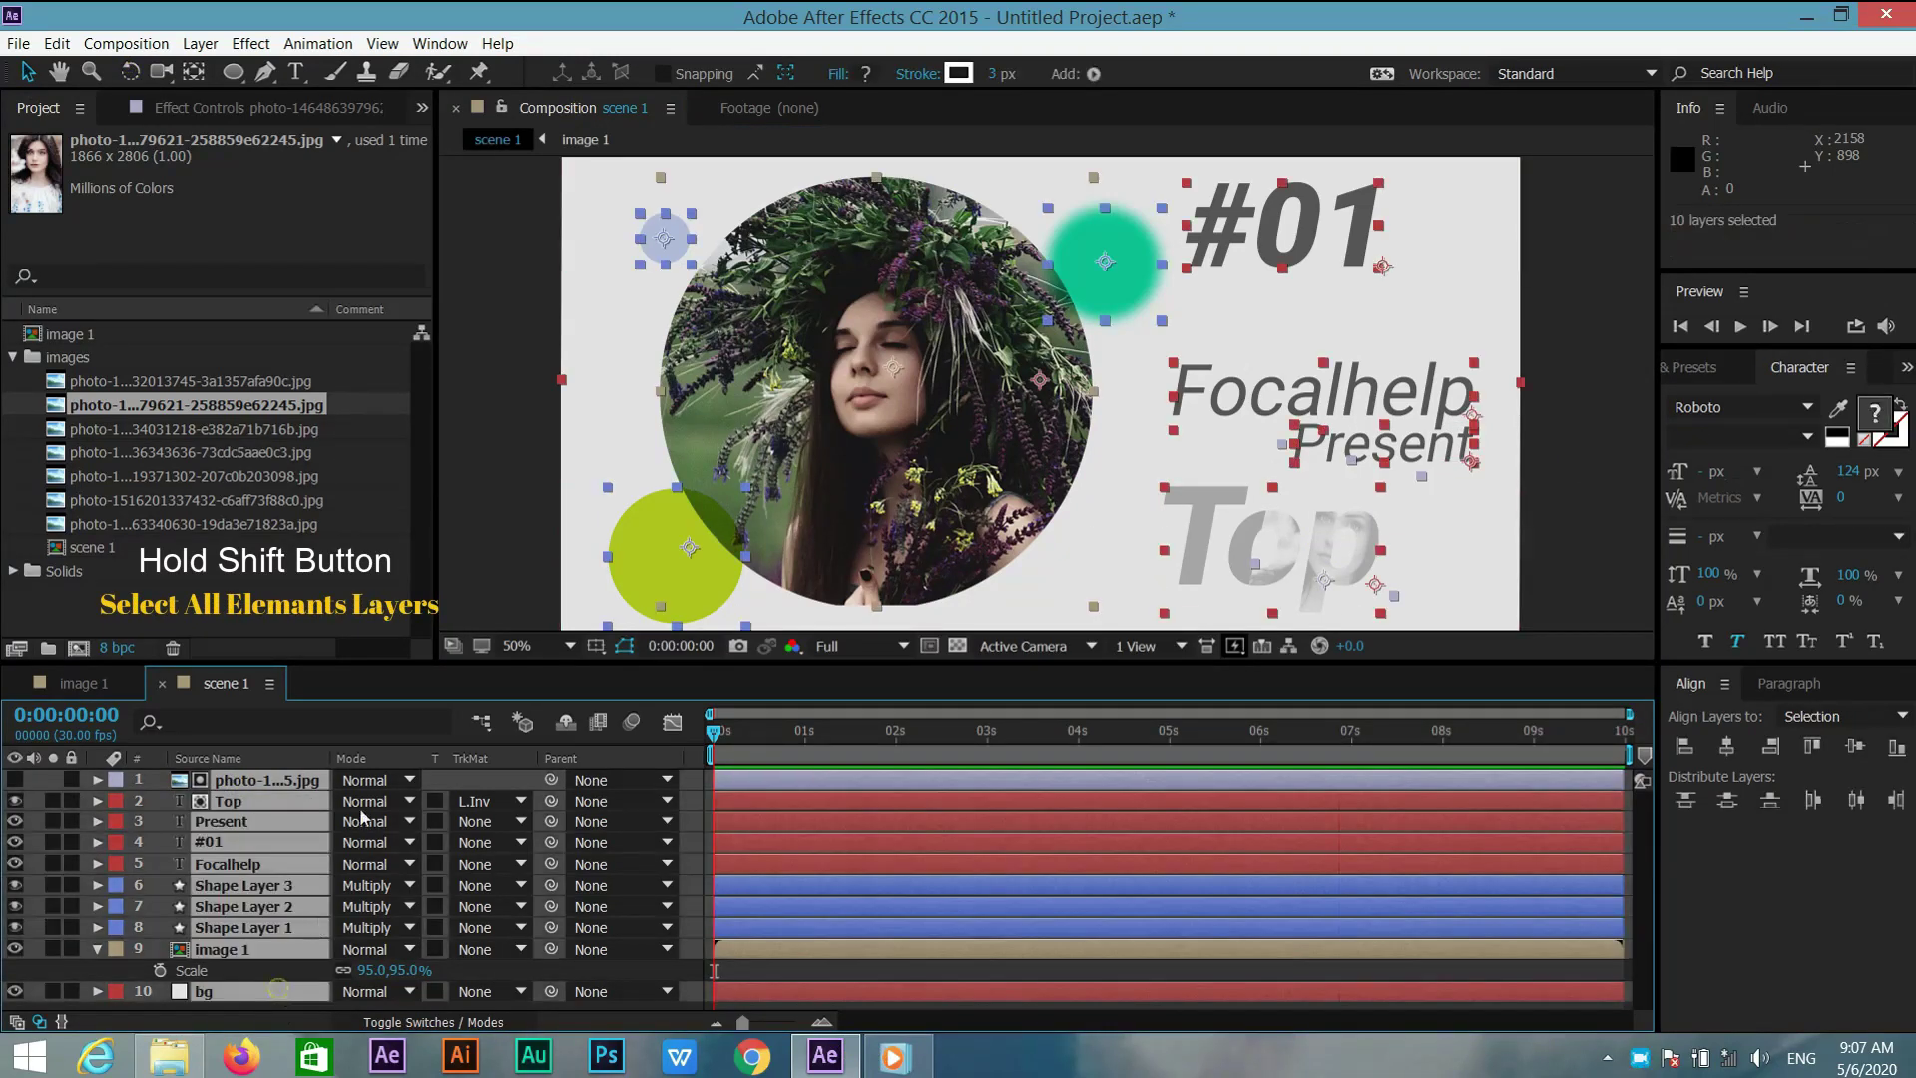
{"action": "left_click", "coordinate": [482, 1026]}
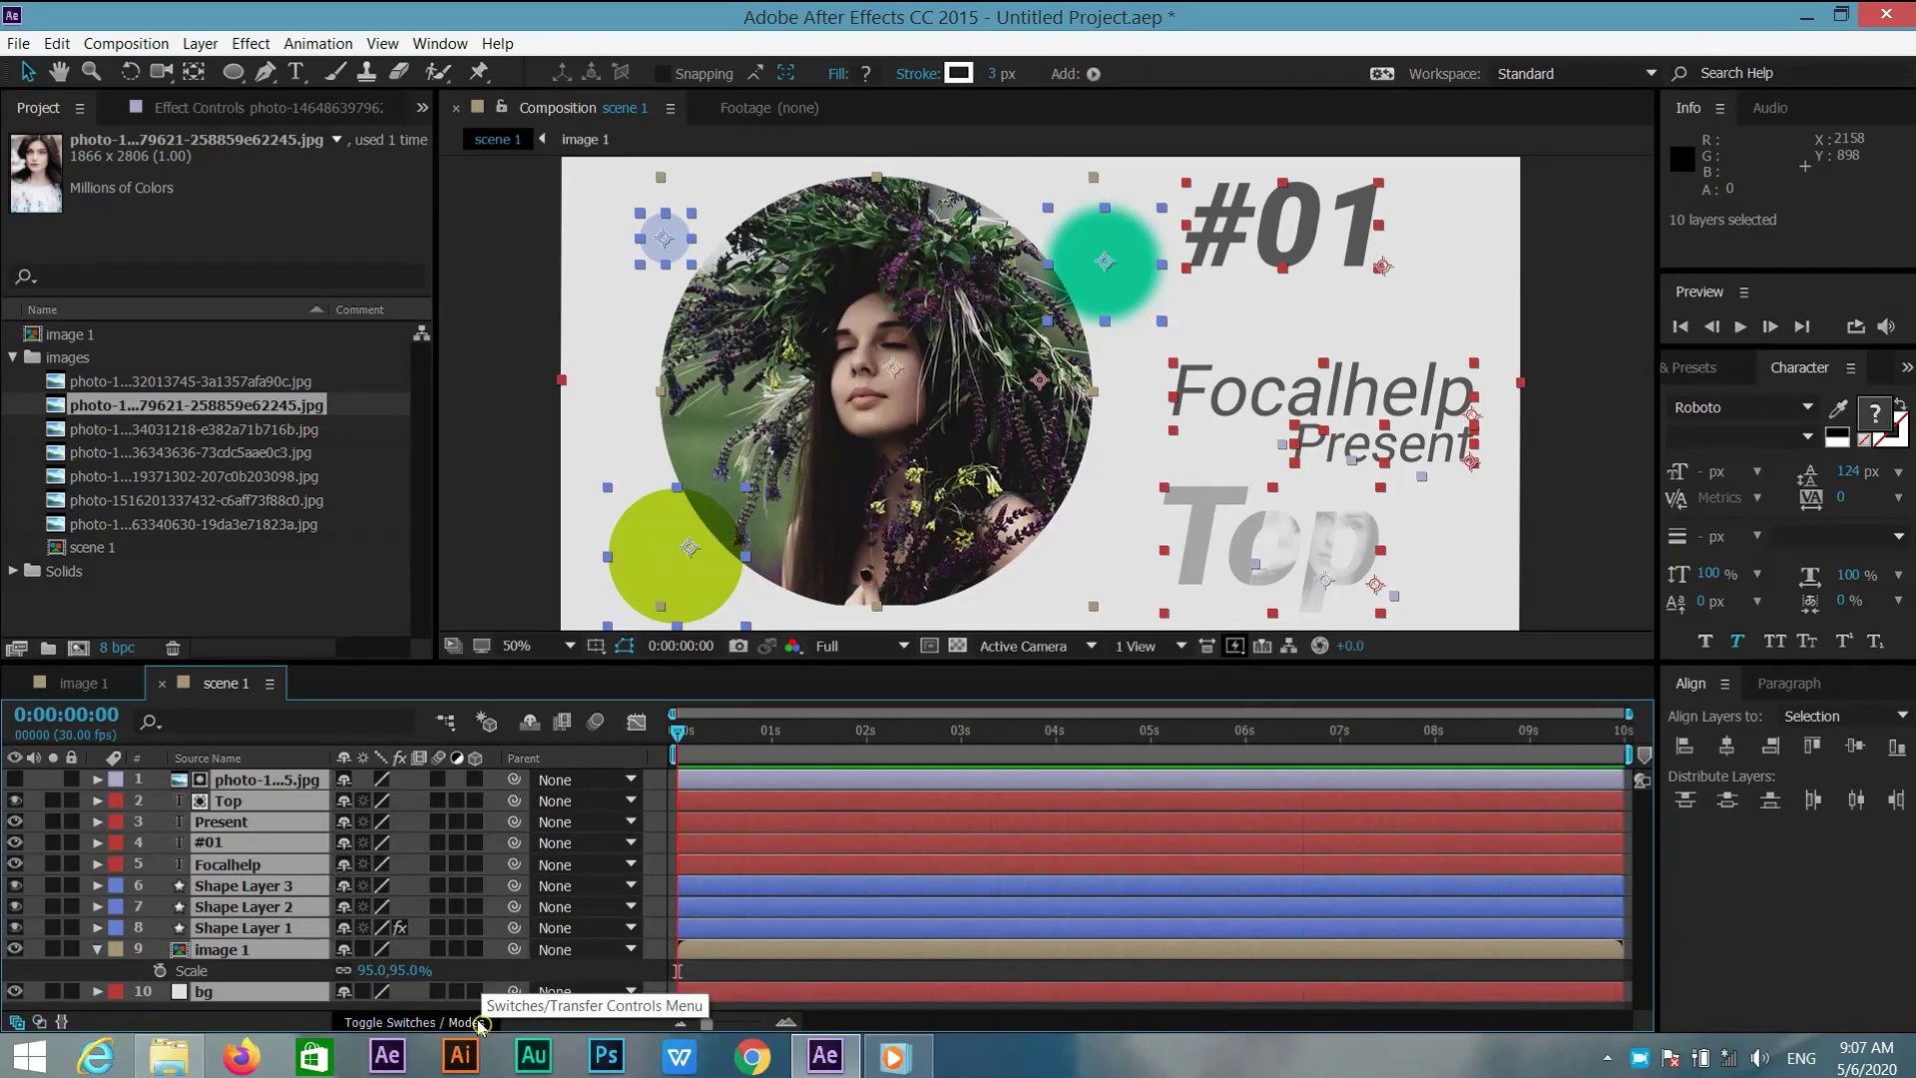
{"action": "left_click", "coordinate": [474, 779]}
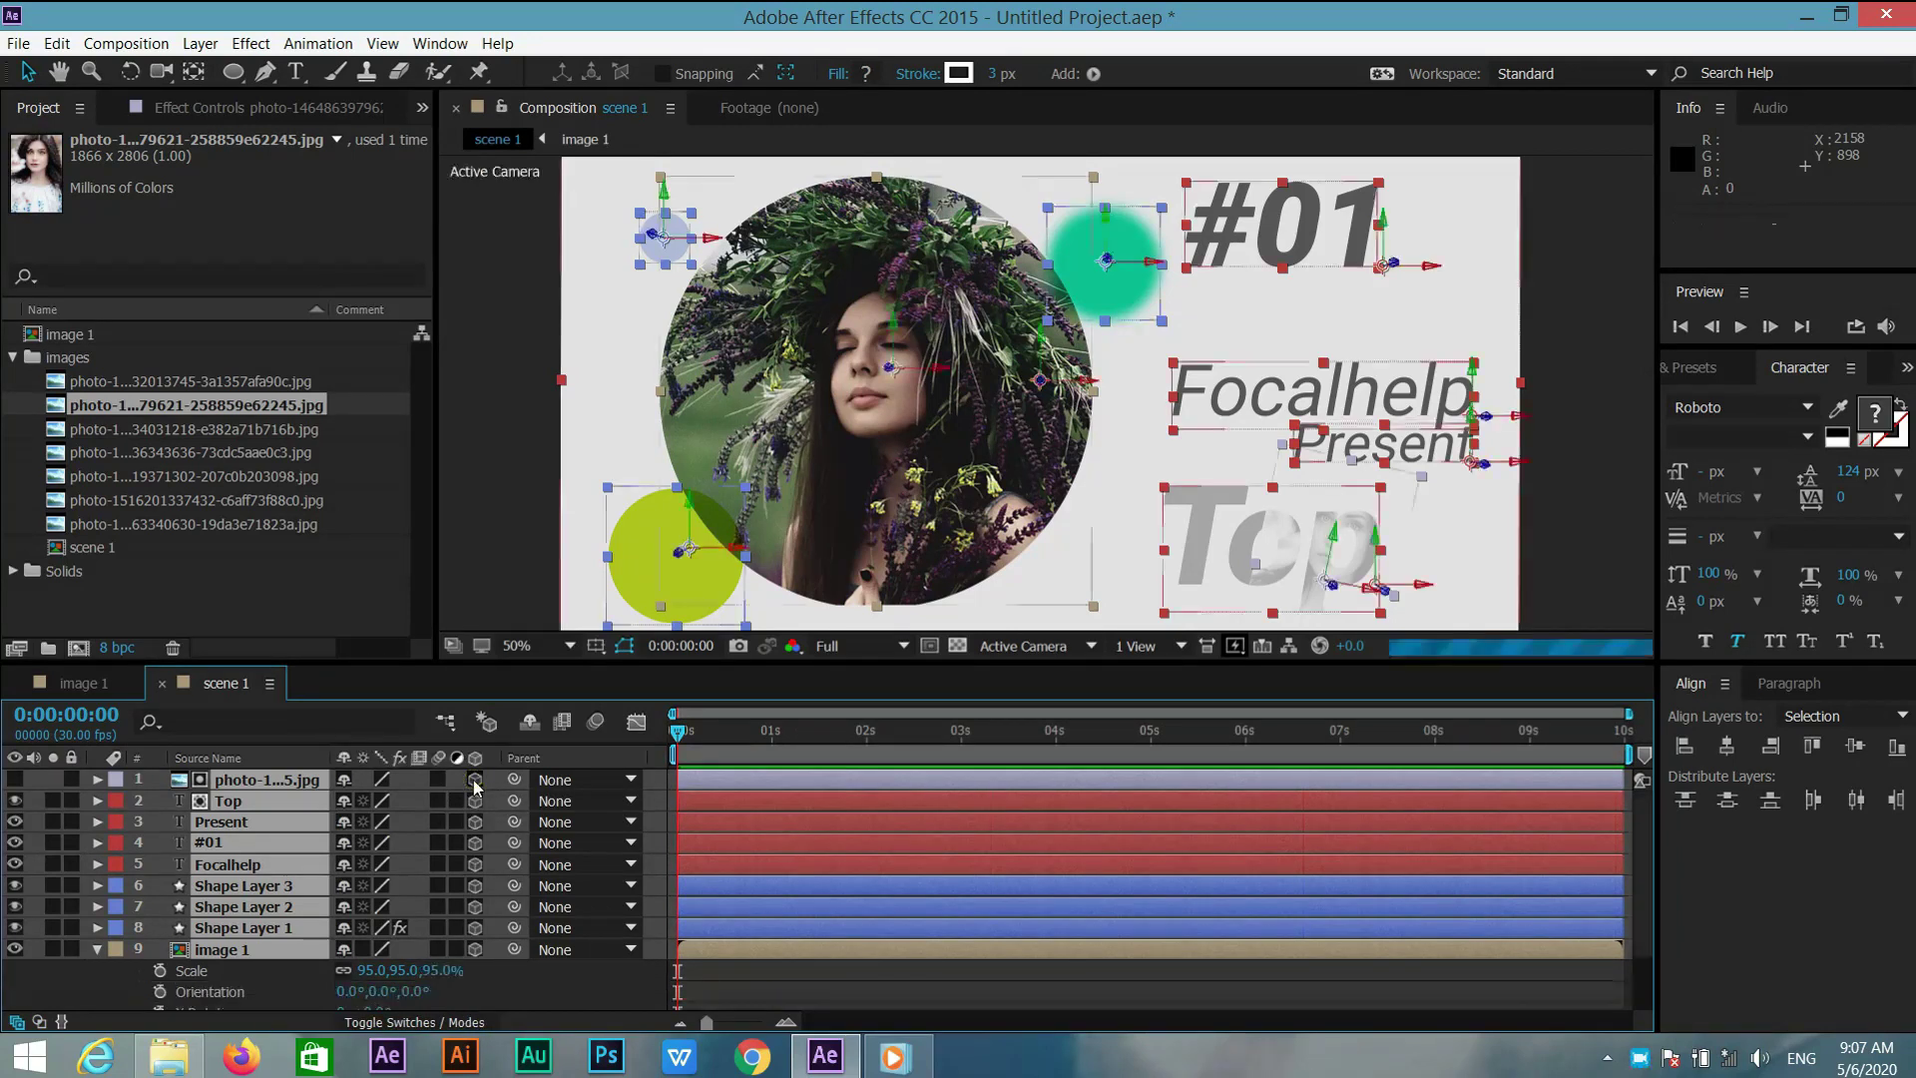
{"action": "left_click", "coordinate": [98, 951]}
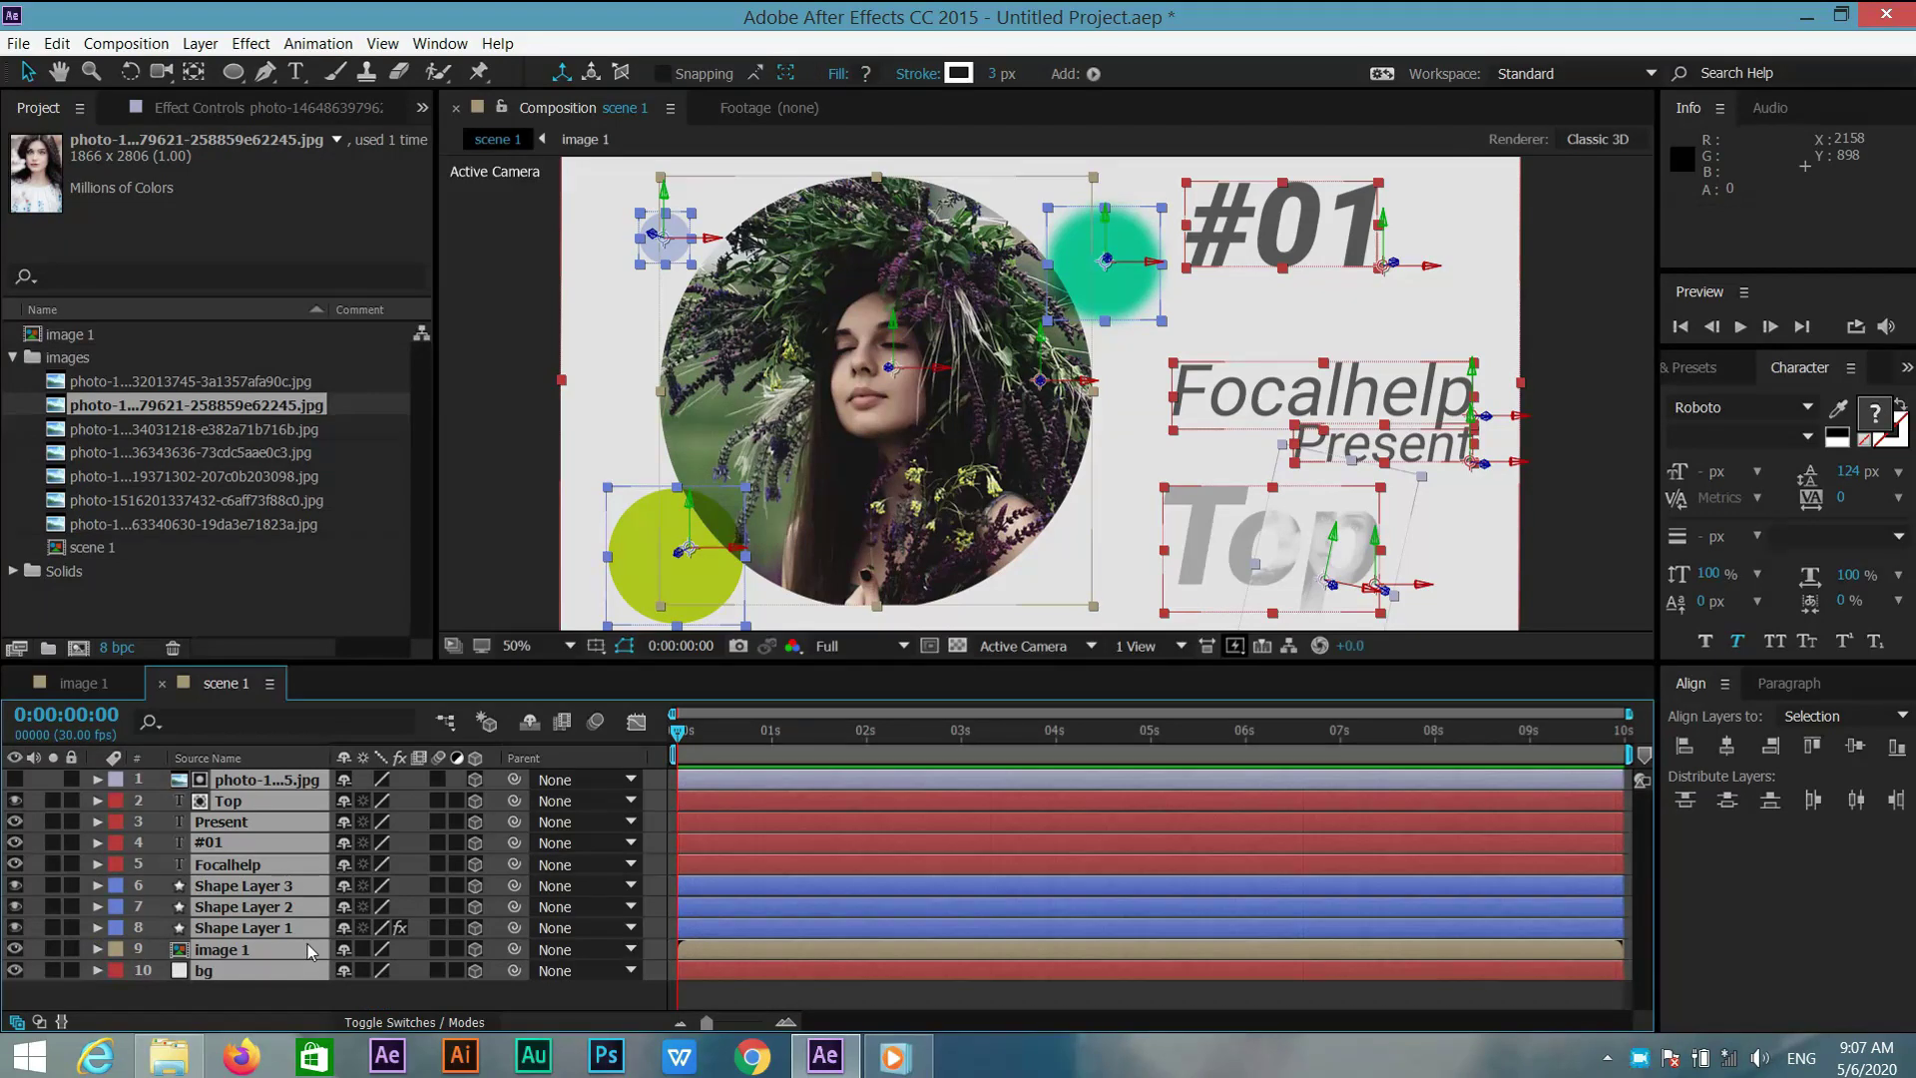
{"action": "left_click", "coordinate": [507, 569]}
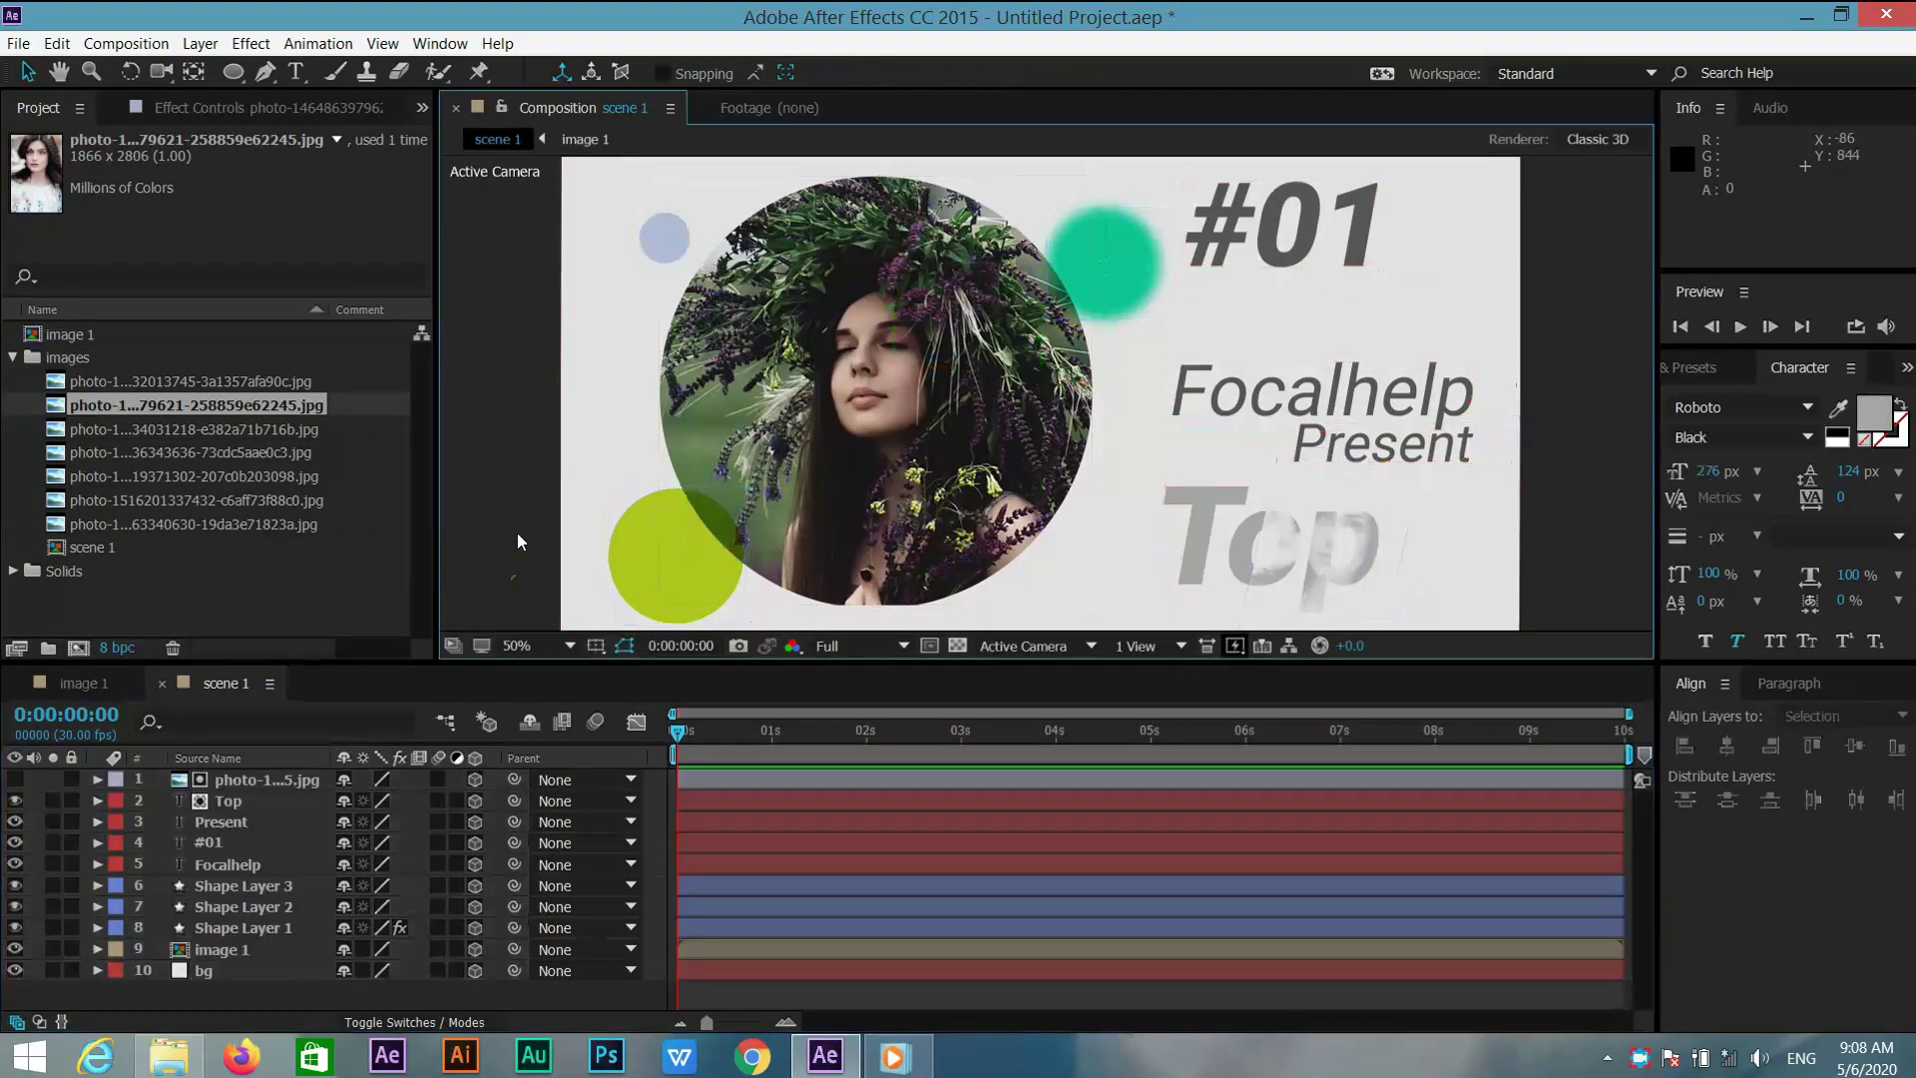
Create a two-node camera in scene 1 with the 50mm preset
{"action": "right_click", "coordinate": [518, 540]}
{"action": "mouse_move", "coordinate": [597, 550]}
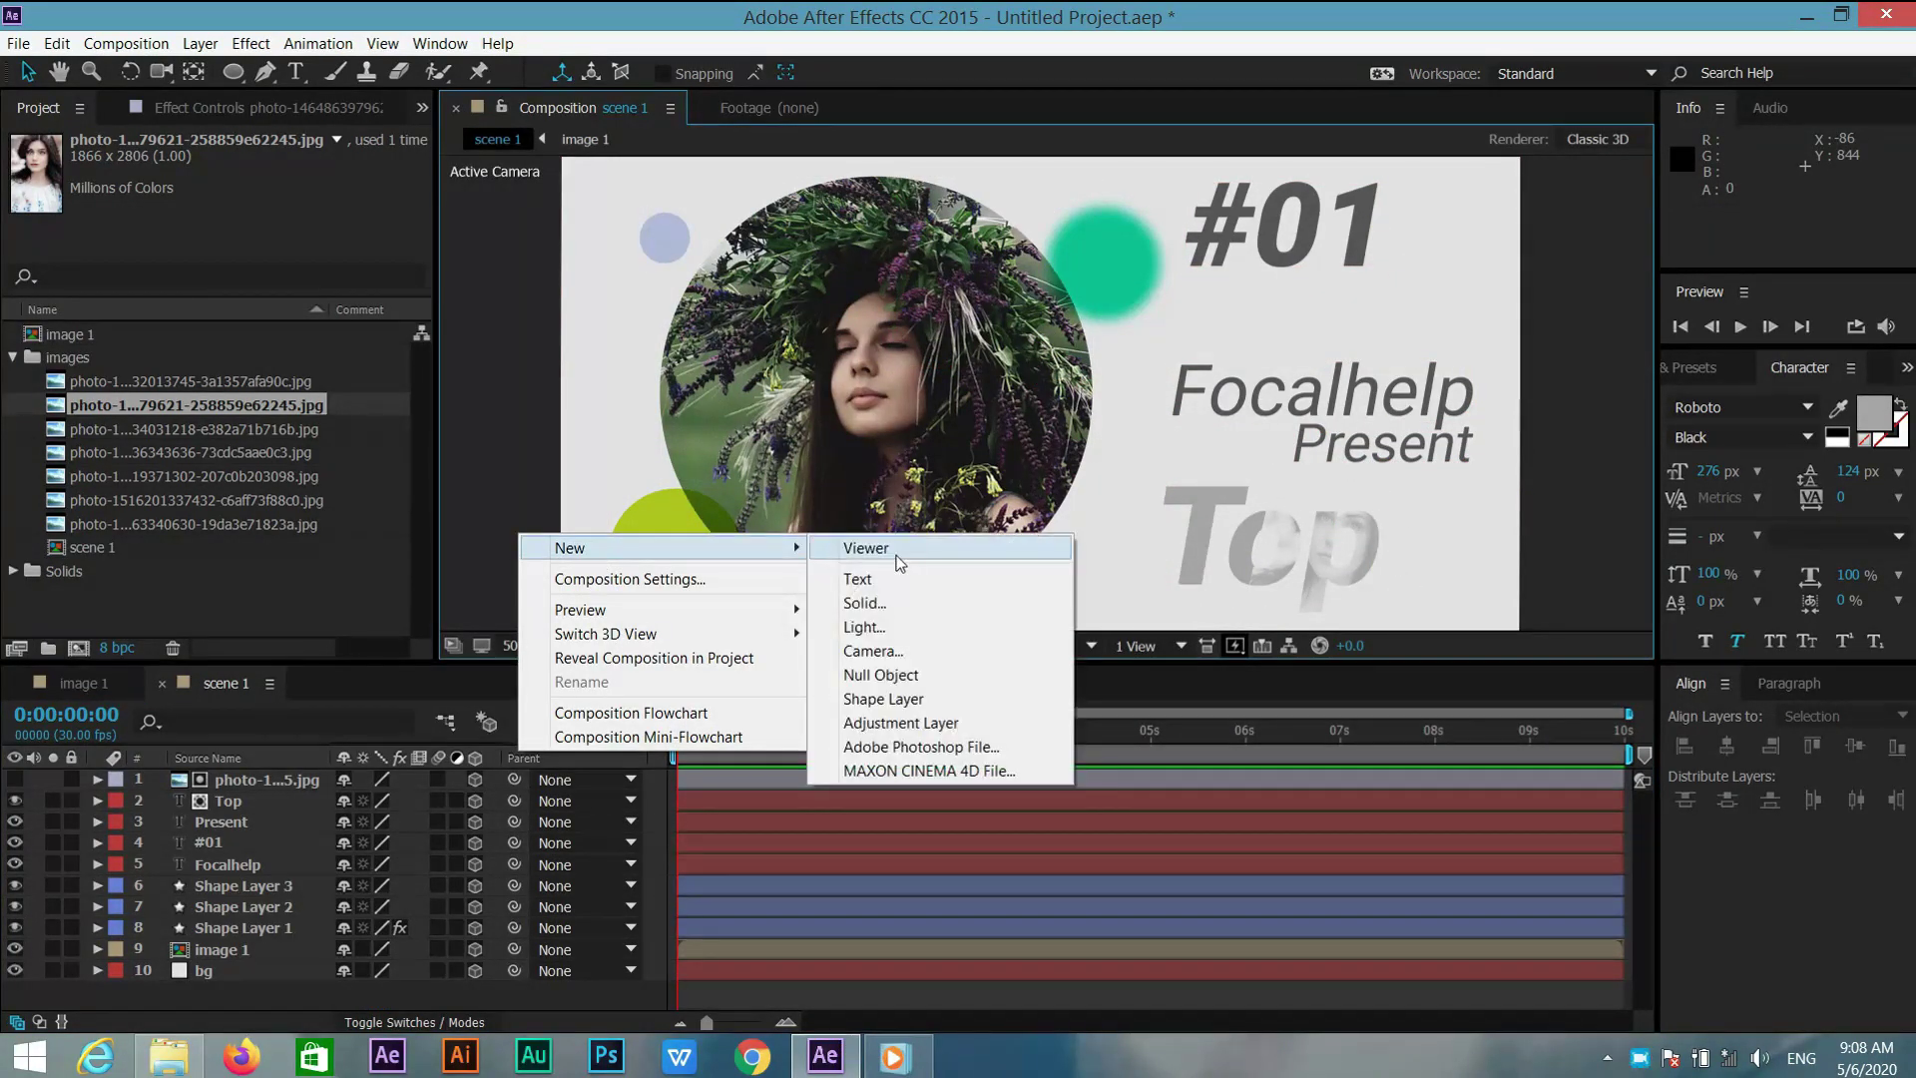
{"action": "left_click", "coordinate": [883, 651]}
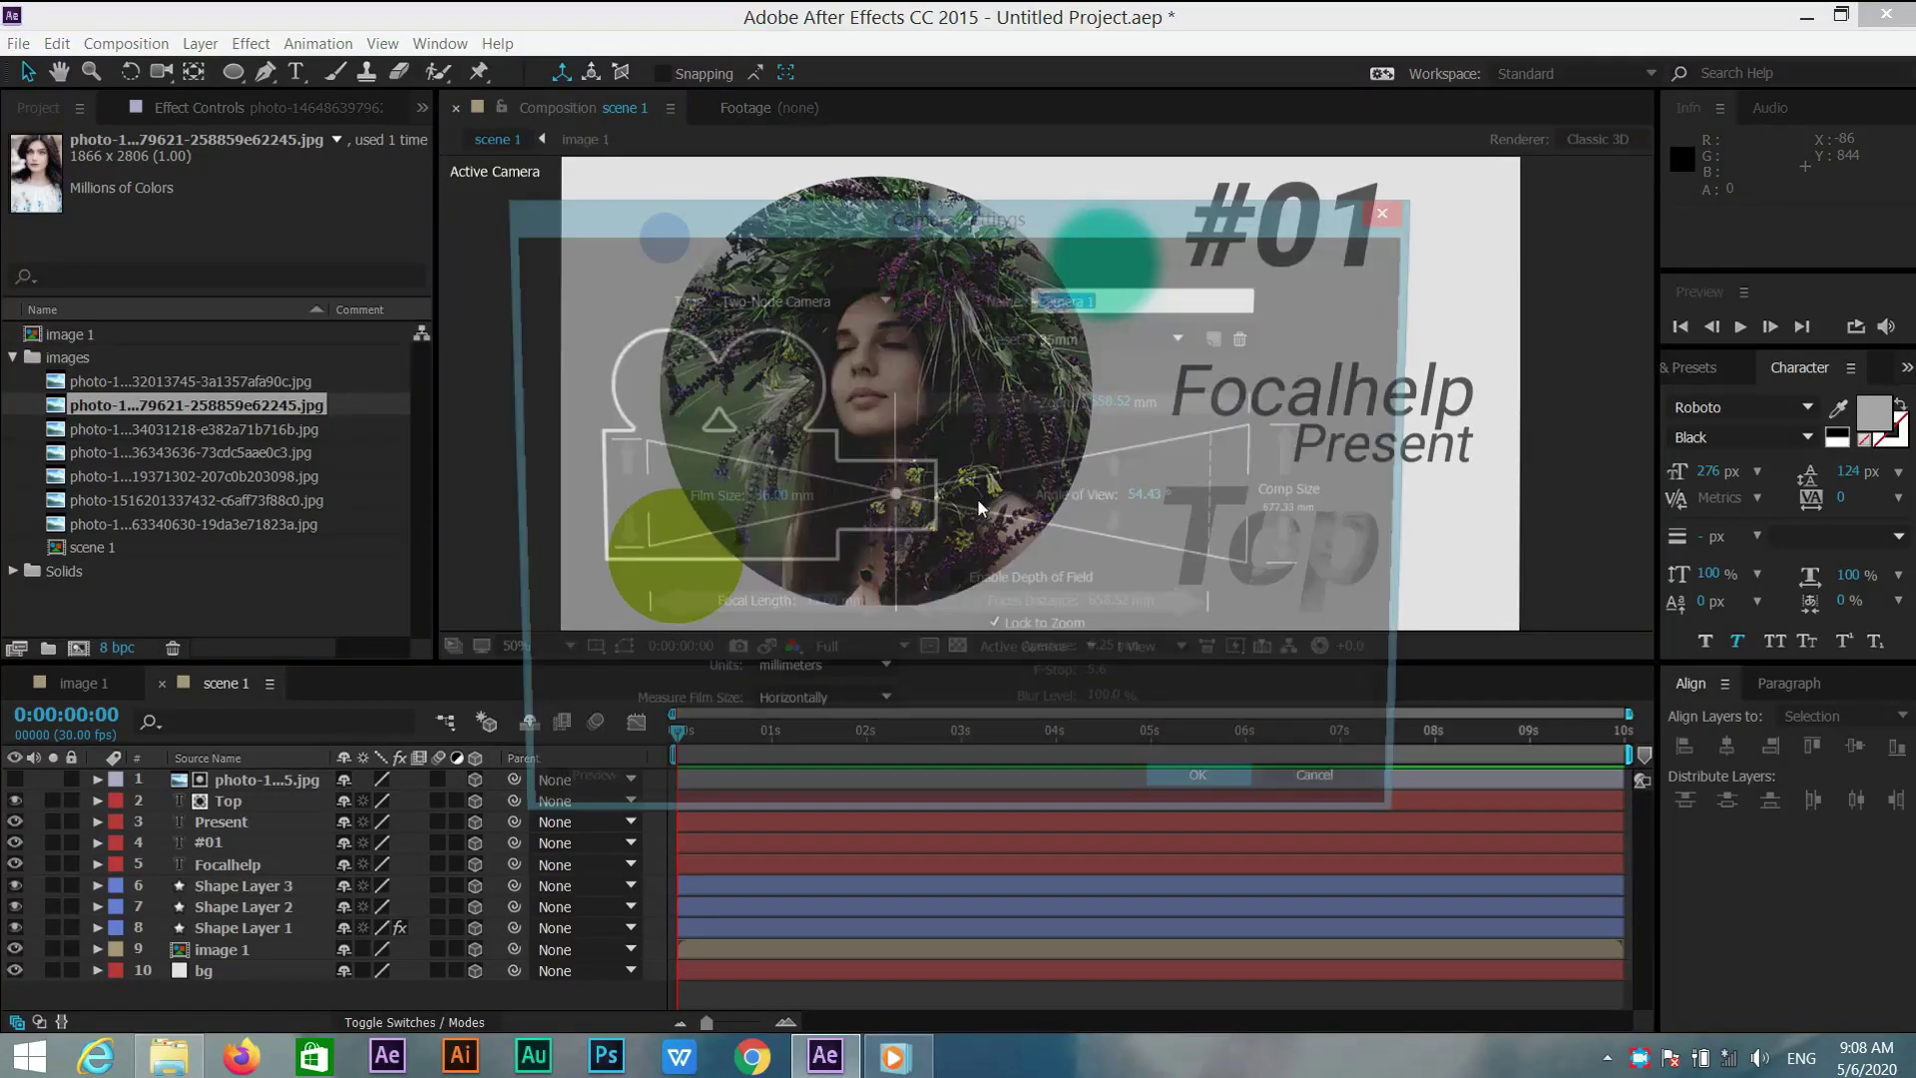
{"action": "left_click", "coordinate": [1135, 340]}
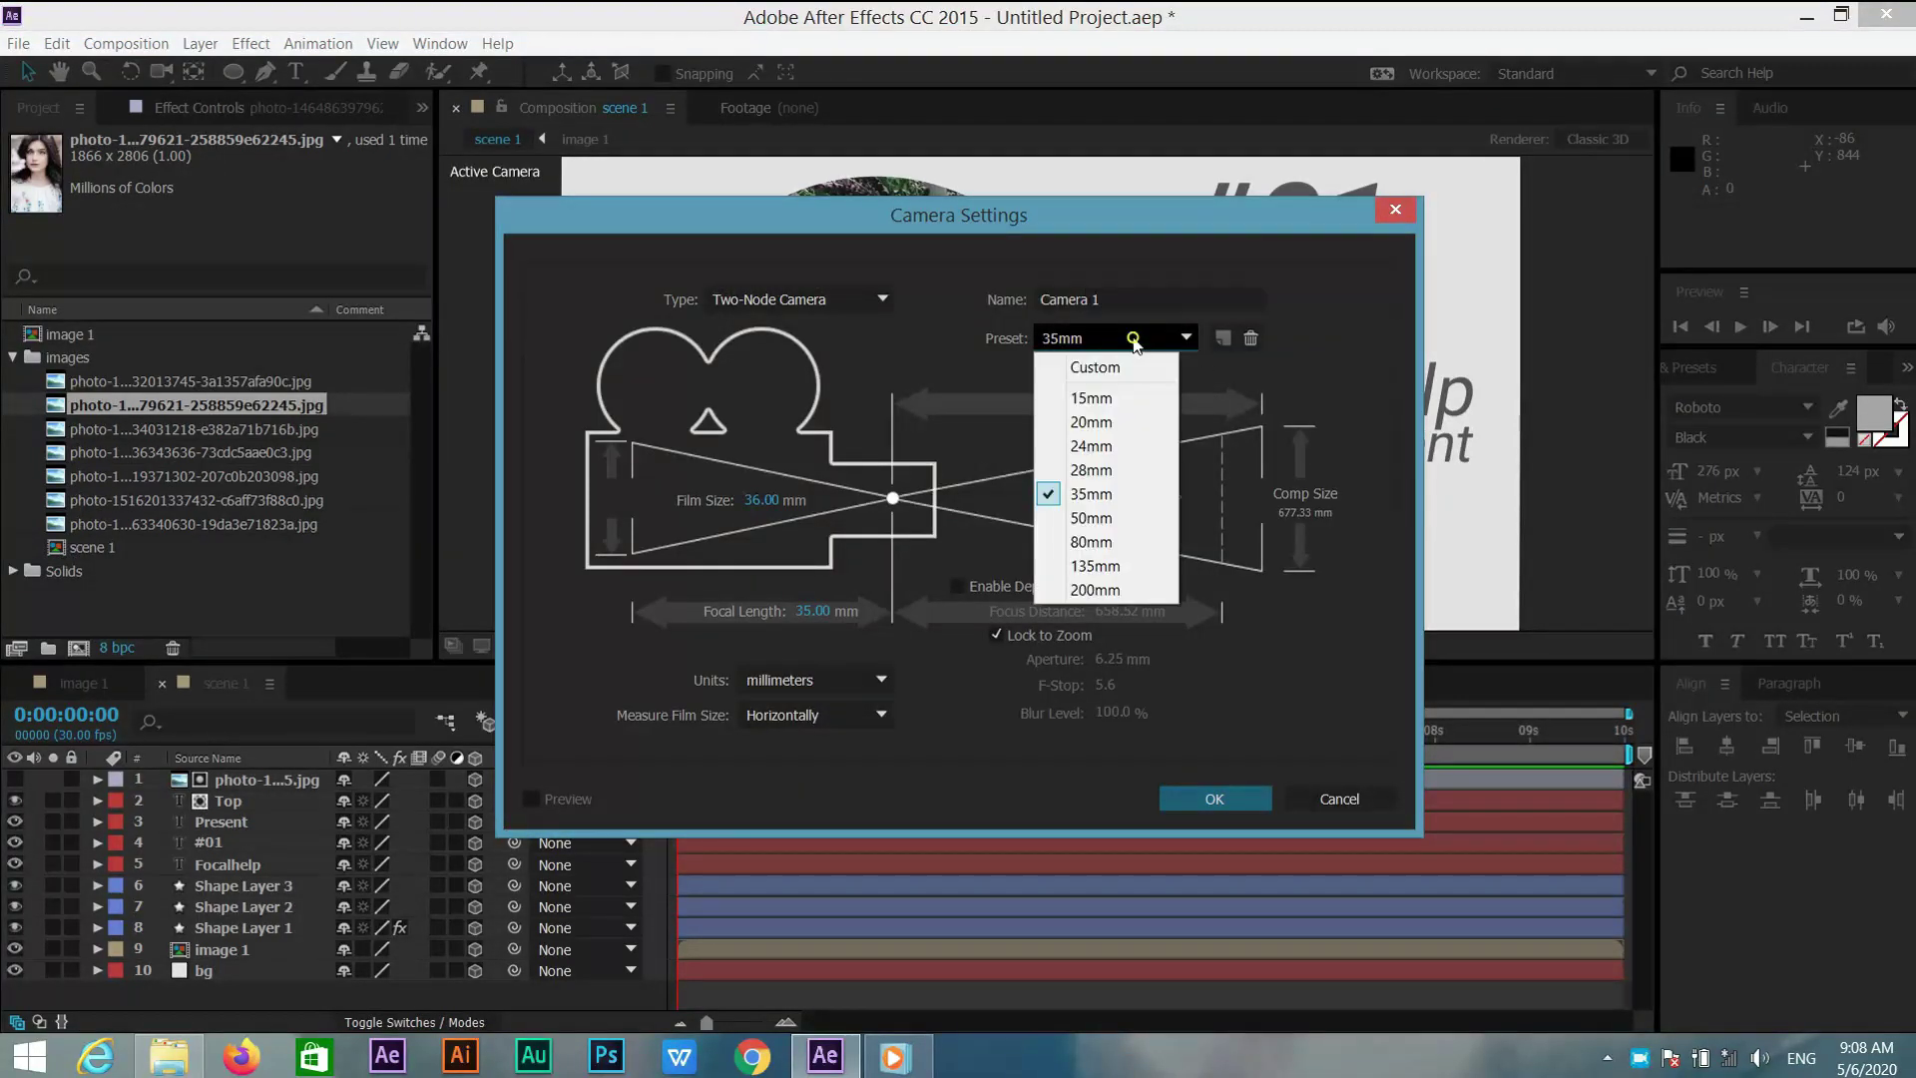
{"action": "left_click", "coordinate": [1093, 519]}
{"action": "left_click", "coordinate": [1208, 787]}
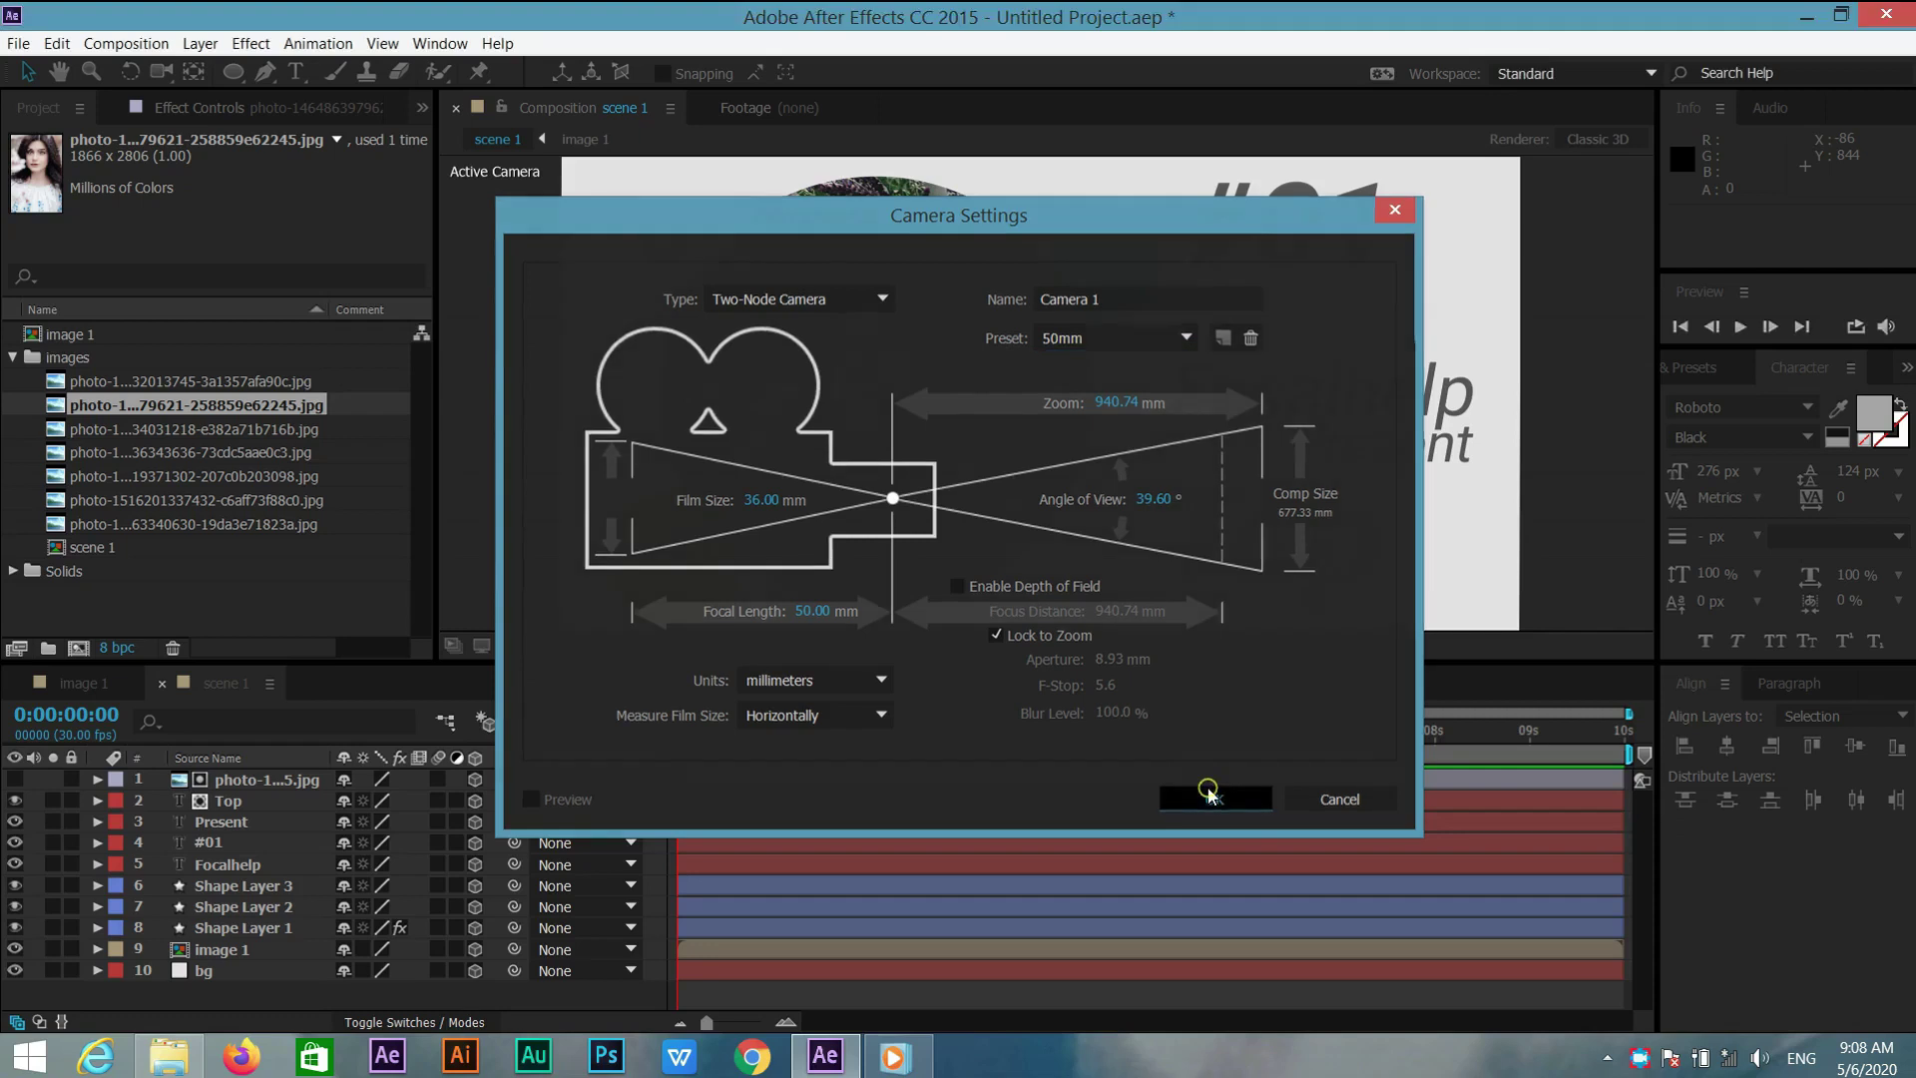
Add a null object to scene 1
{"action": "right_click", "coordinate": [479, 512]}
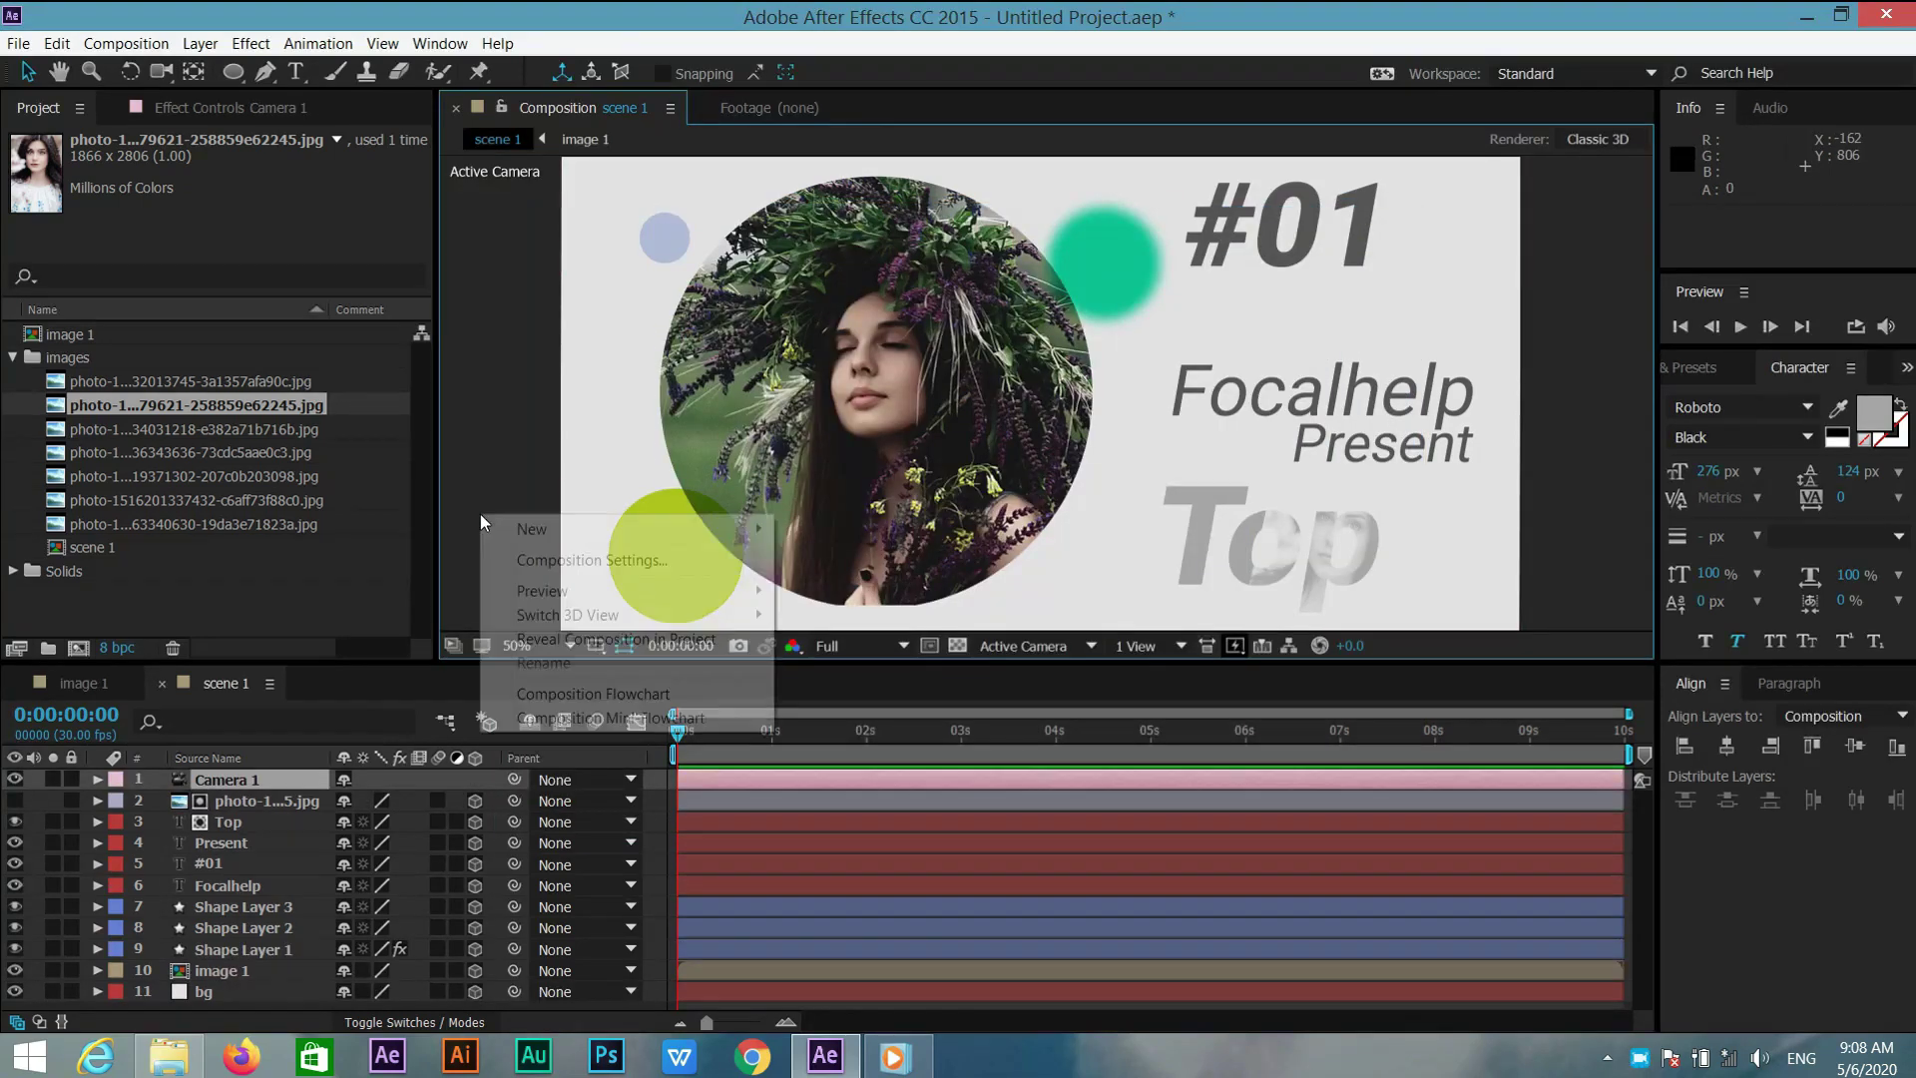
{"action": "left_click", "coordinate": [533, 528]}
{"action": "left_click", "coordinate": [858, 656]}
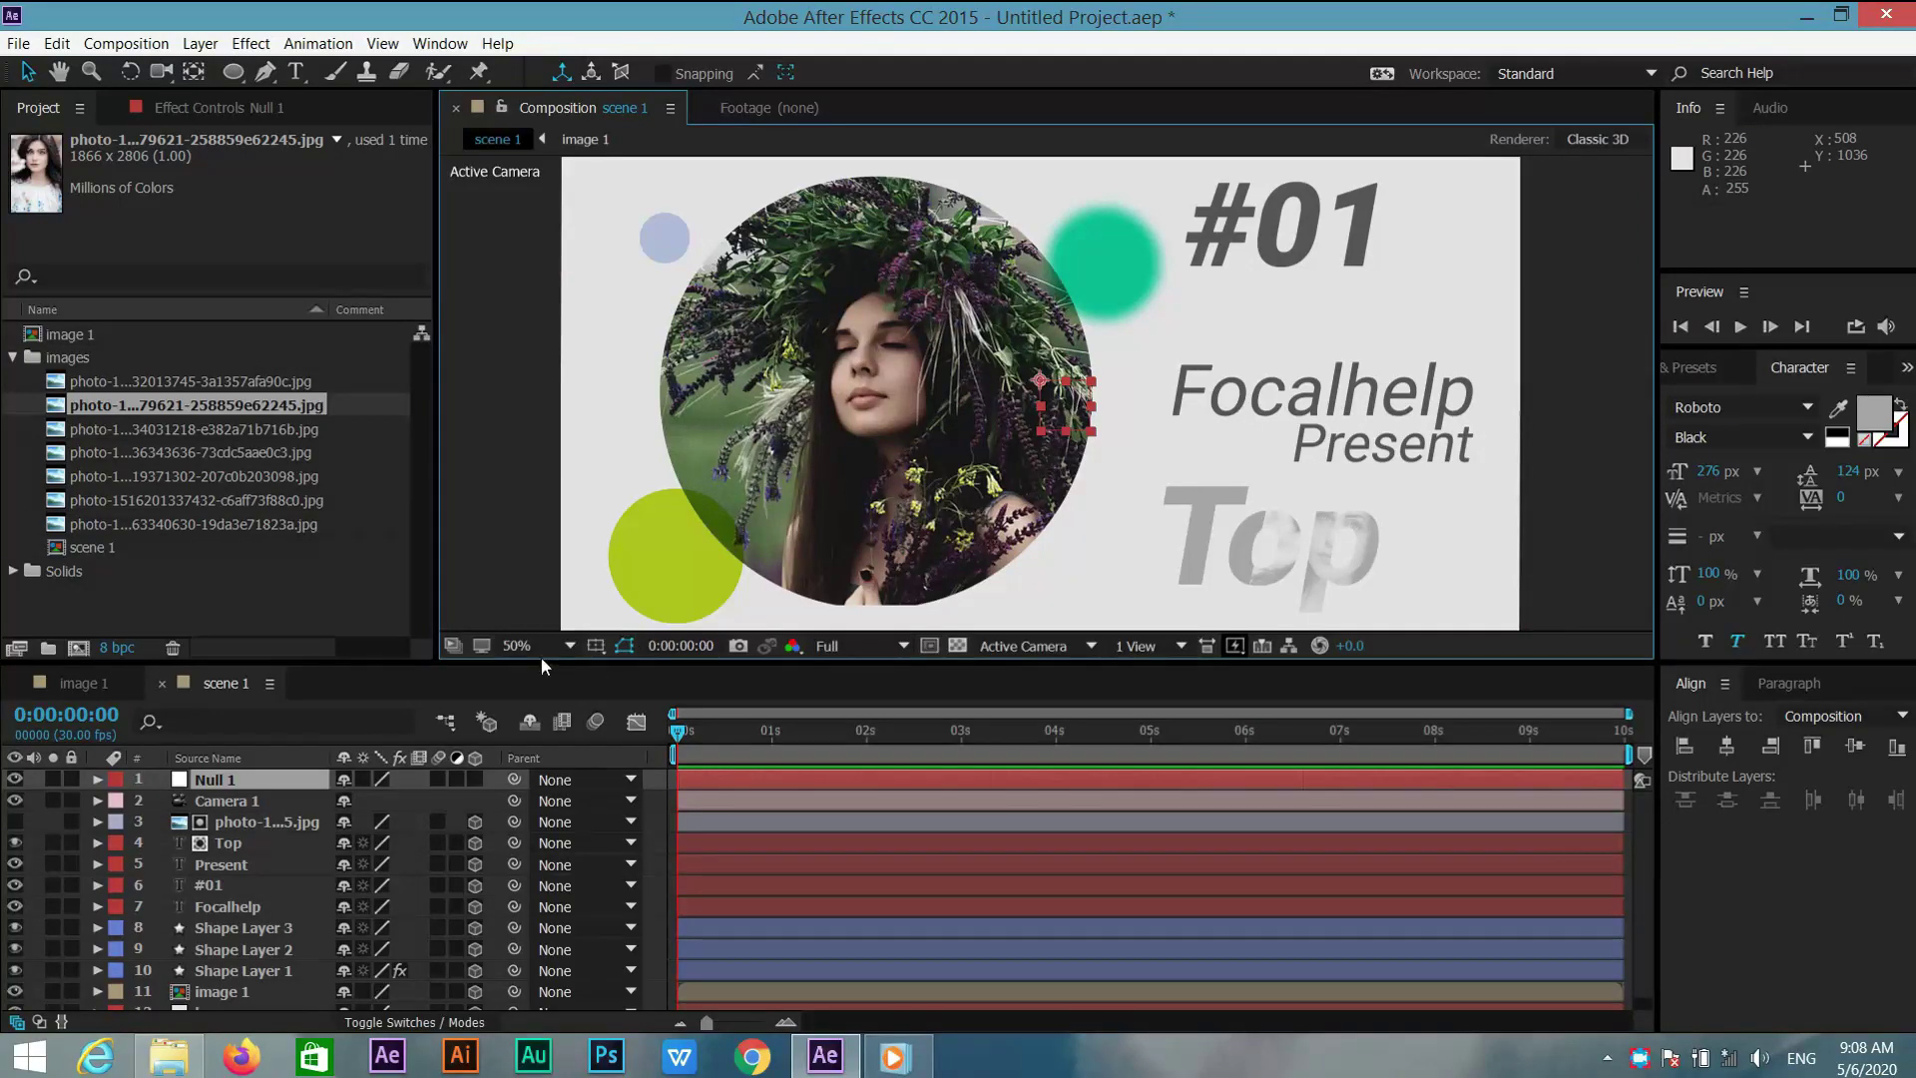
Parent Camera 1 to the Null 1 layer
{"action": "left_click", "coordinate": [513, 804]}
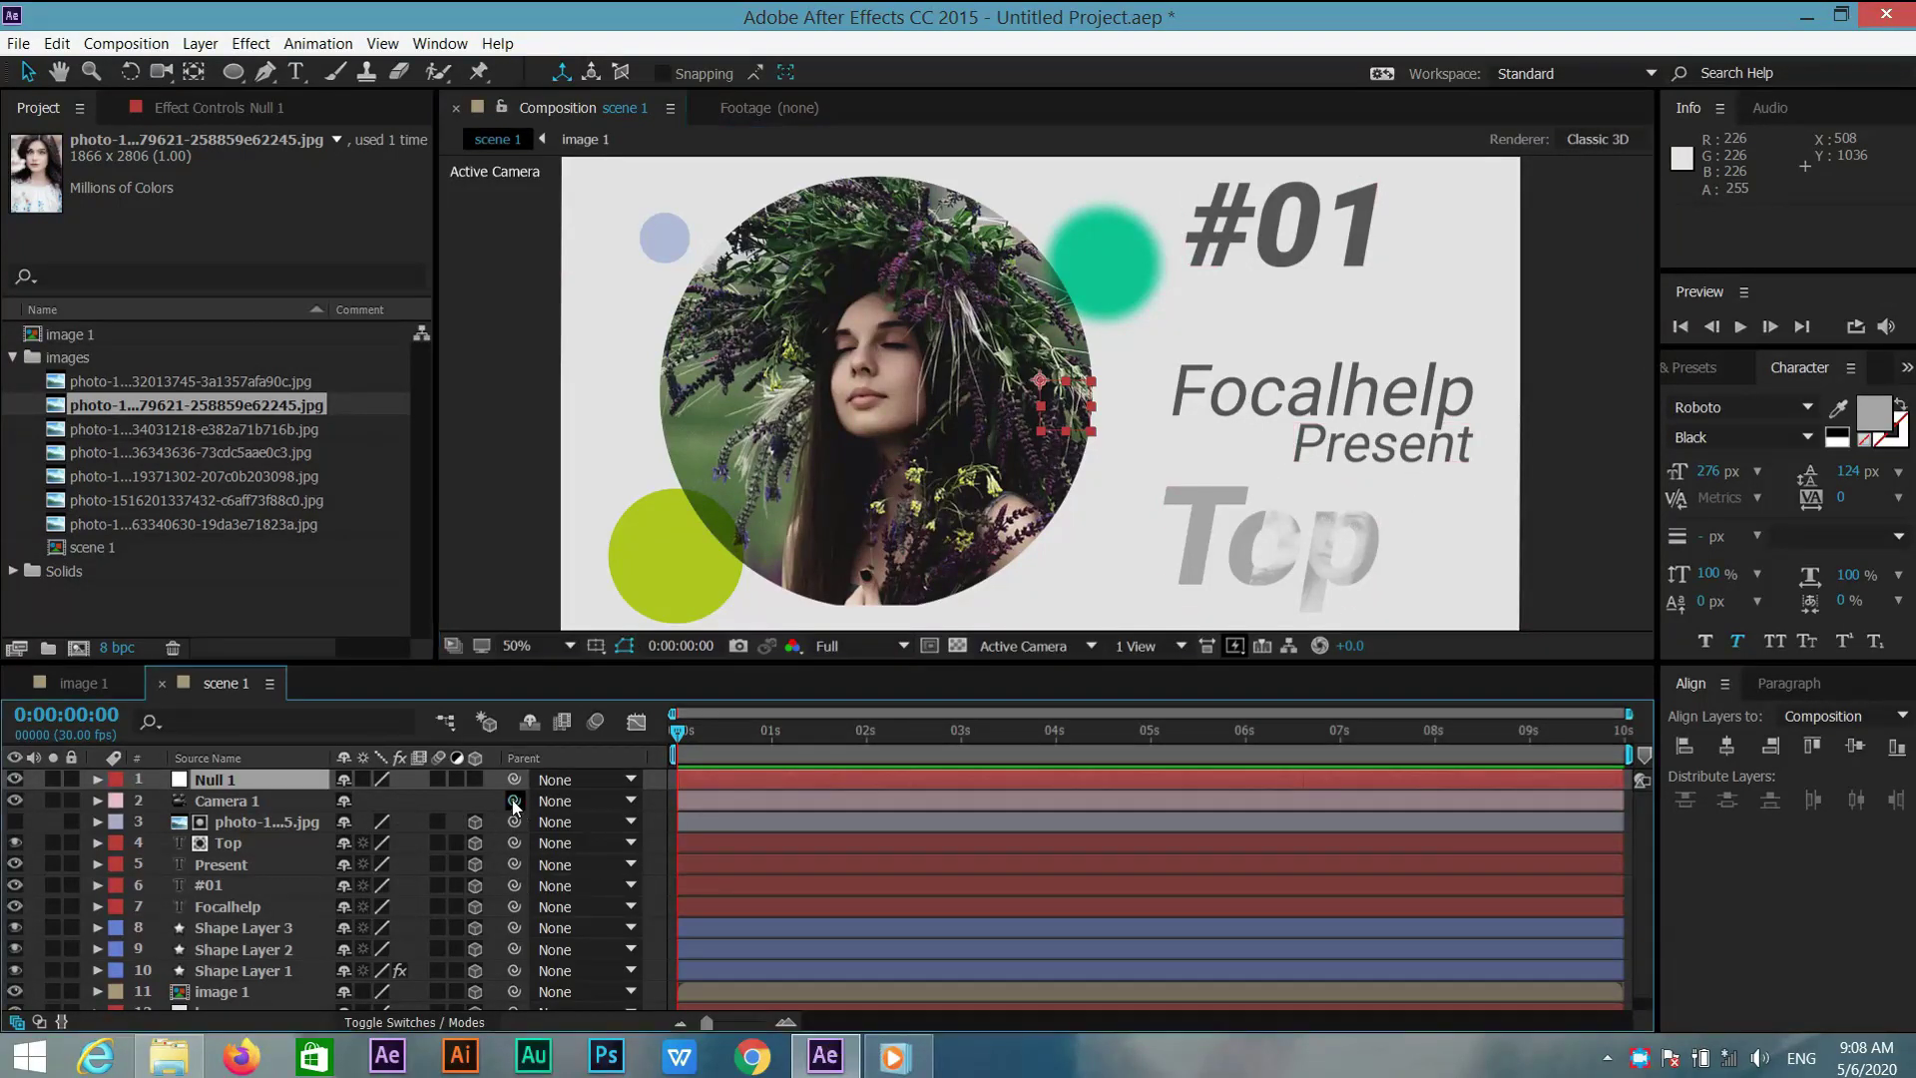
{"action": "left_click_drag", "start_coordinate": [395, 789], "coordinate": [241, 771]}
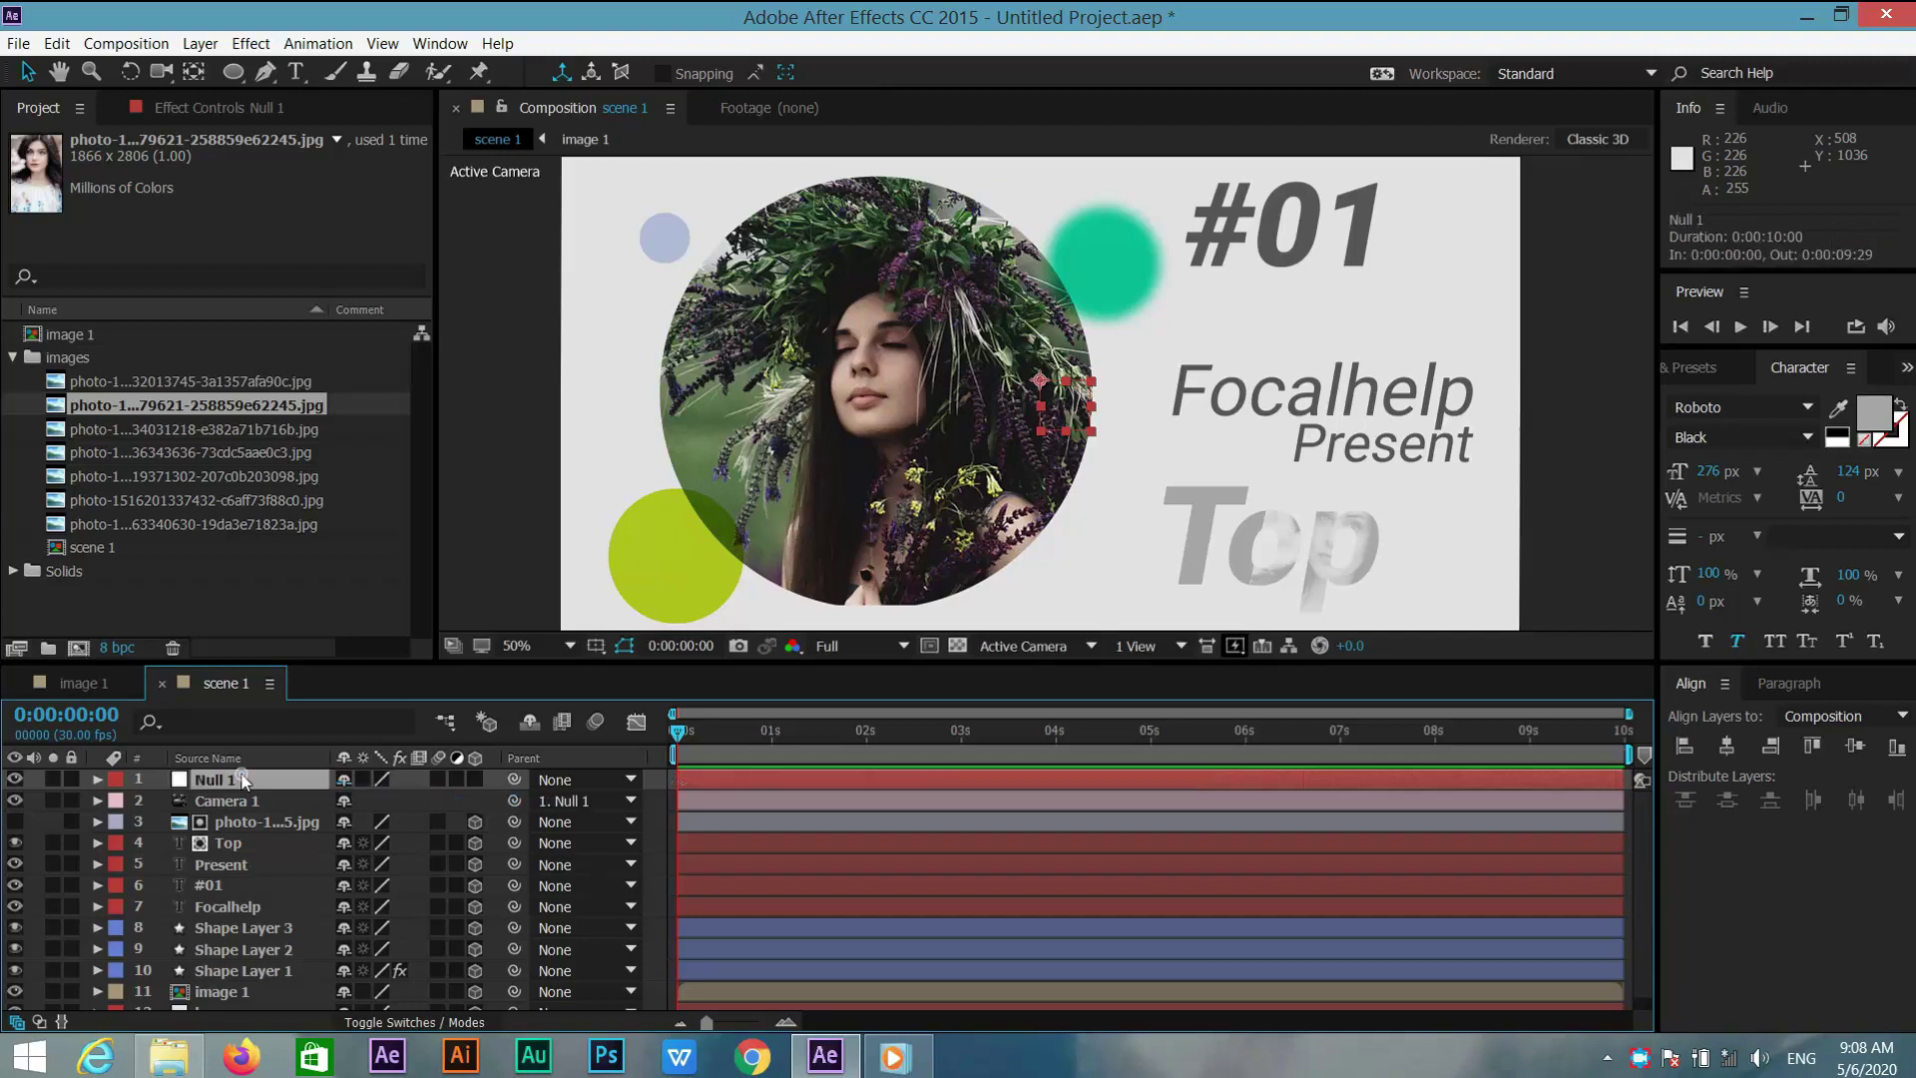
Switch to a two-view layout with the camera view at 25% and pull the lime circle, Shape Layer 3, forward to about Z -228
{"action": "left_click", "coordinate": [1129, 650]}
{"action": "left_click", "coordinate": [1142, 696]}
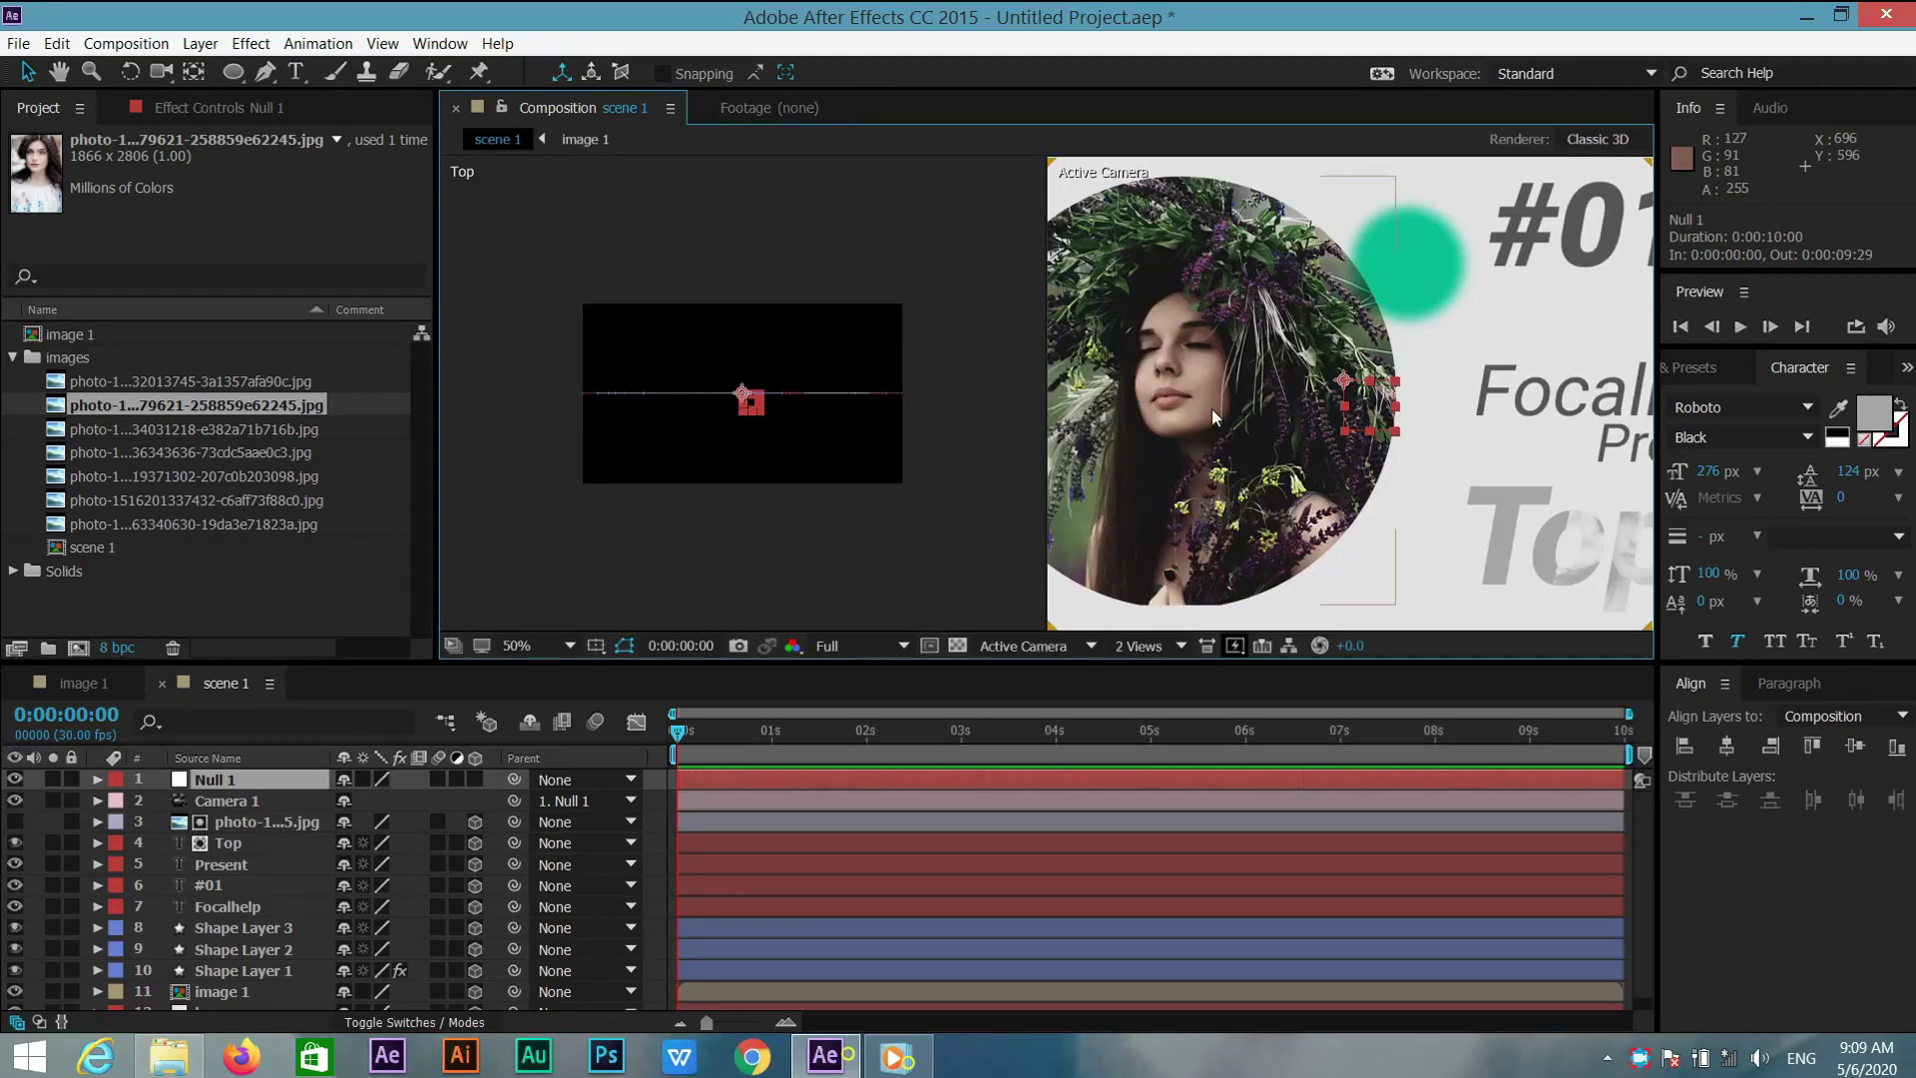
{"action": "left_click", "coordinate": [1422, 573]}
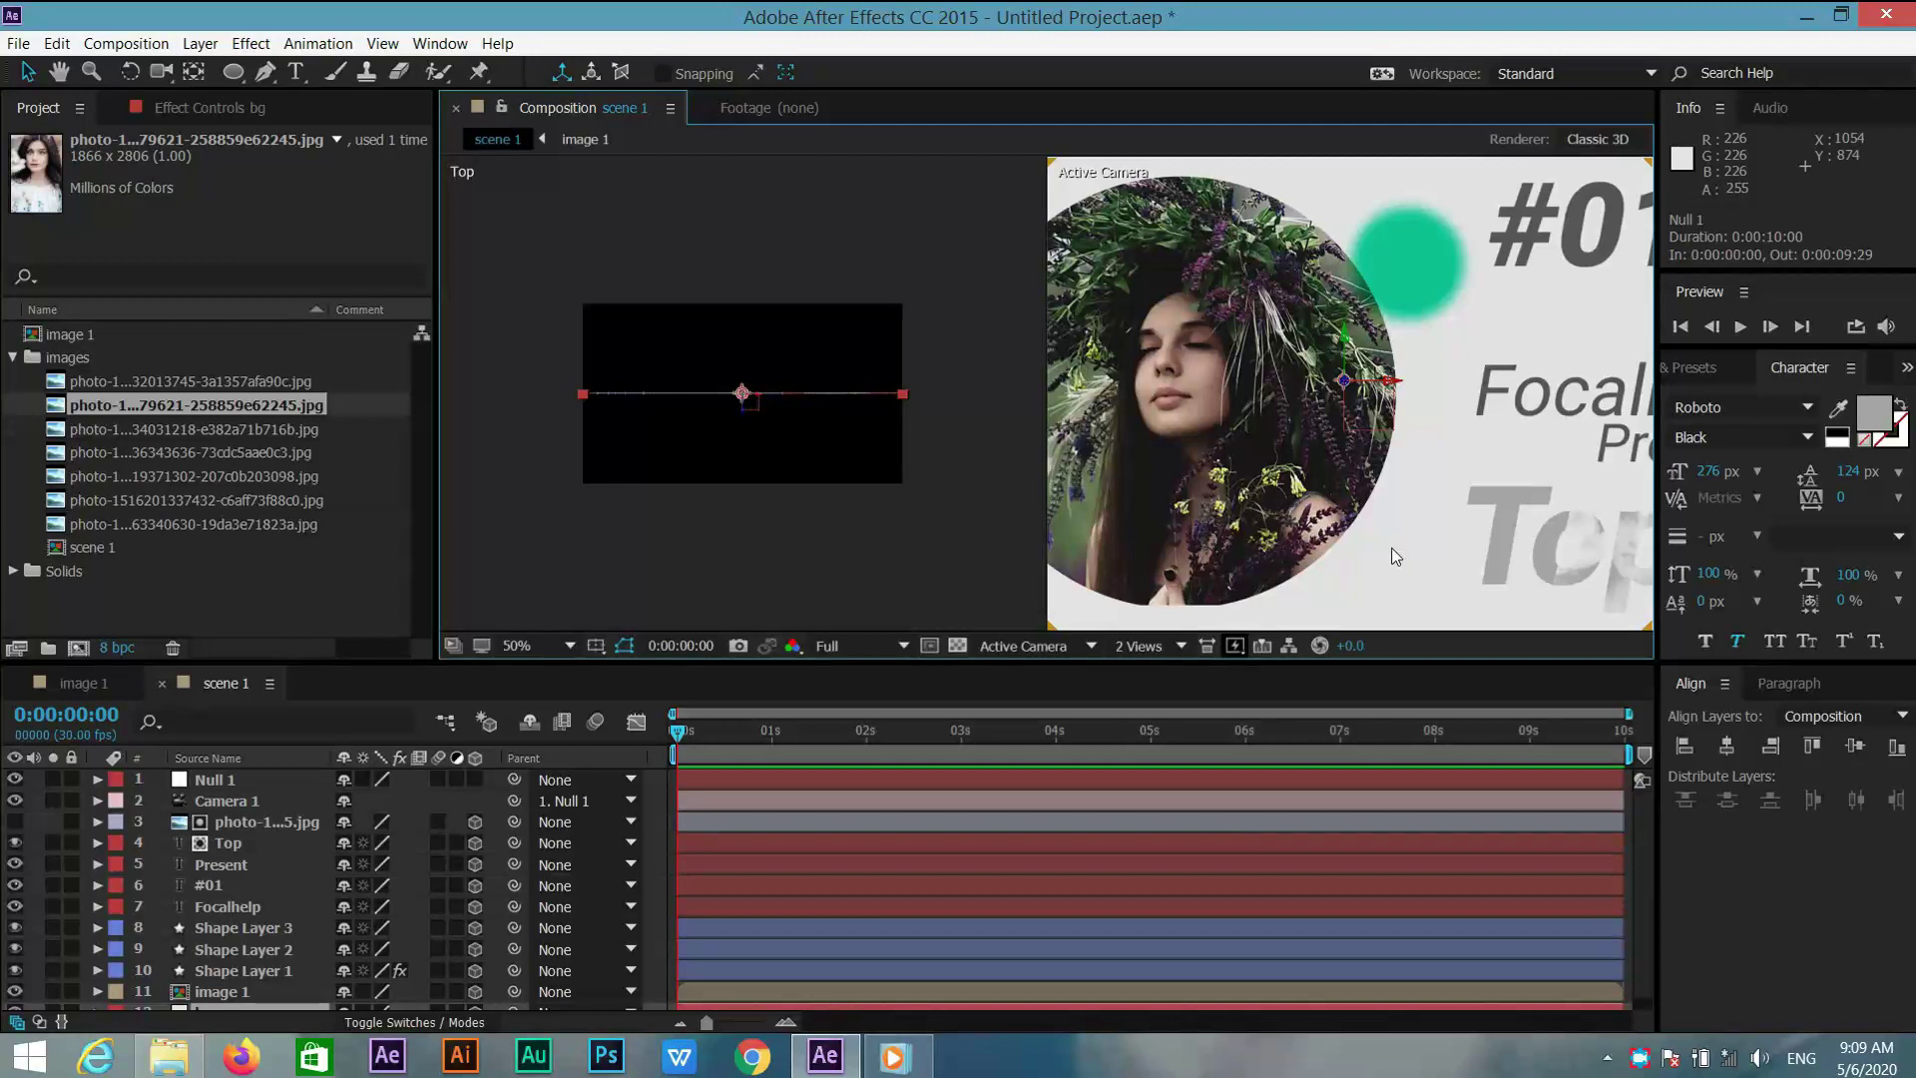
{"action": "key", "text": "comma"}
{"action": "key", "text": "comma"}
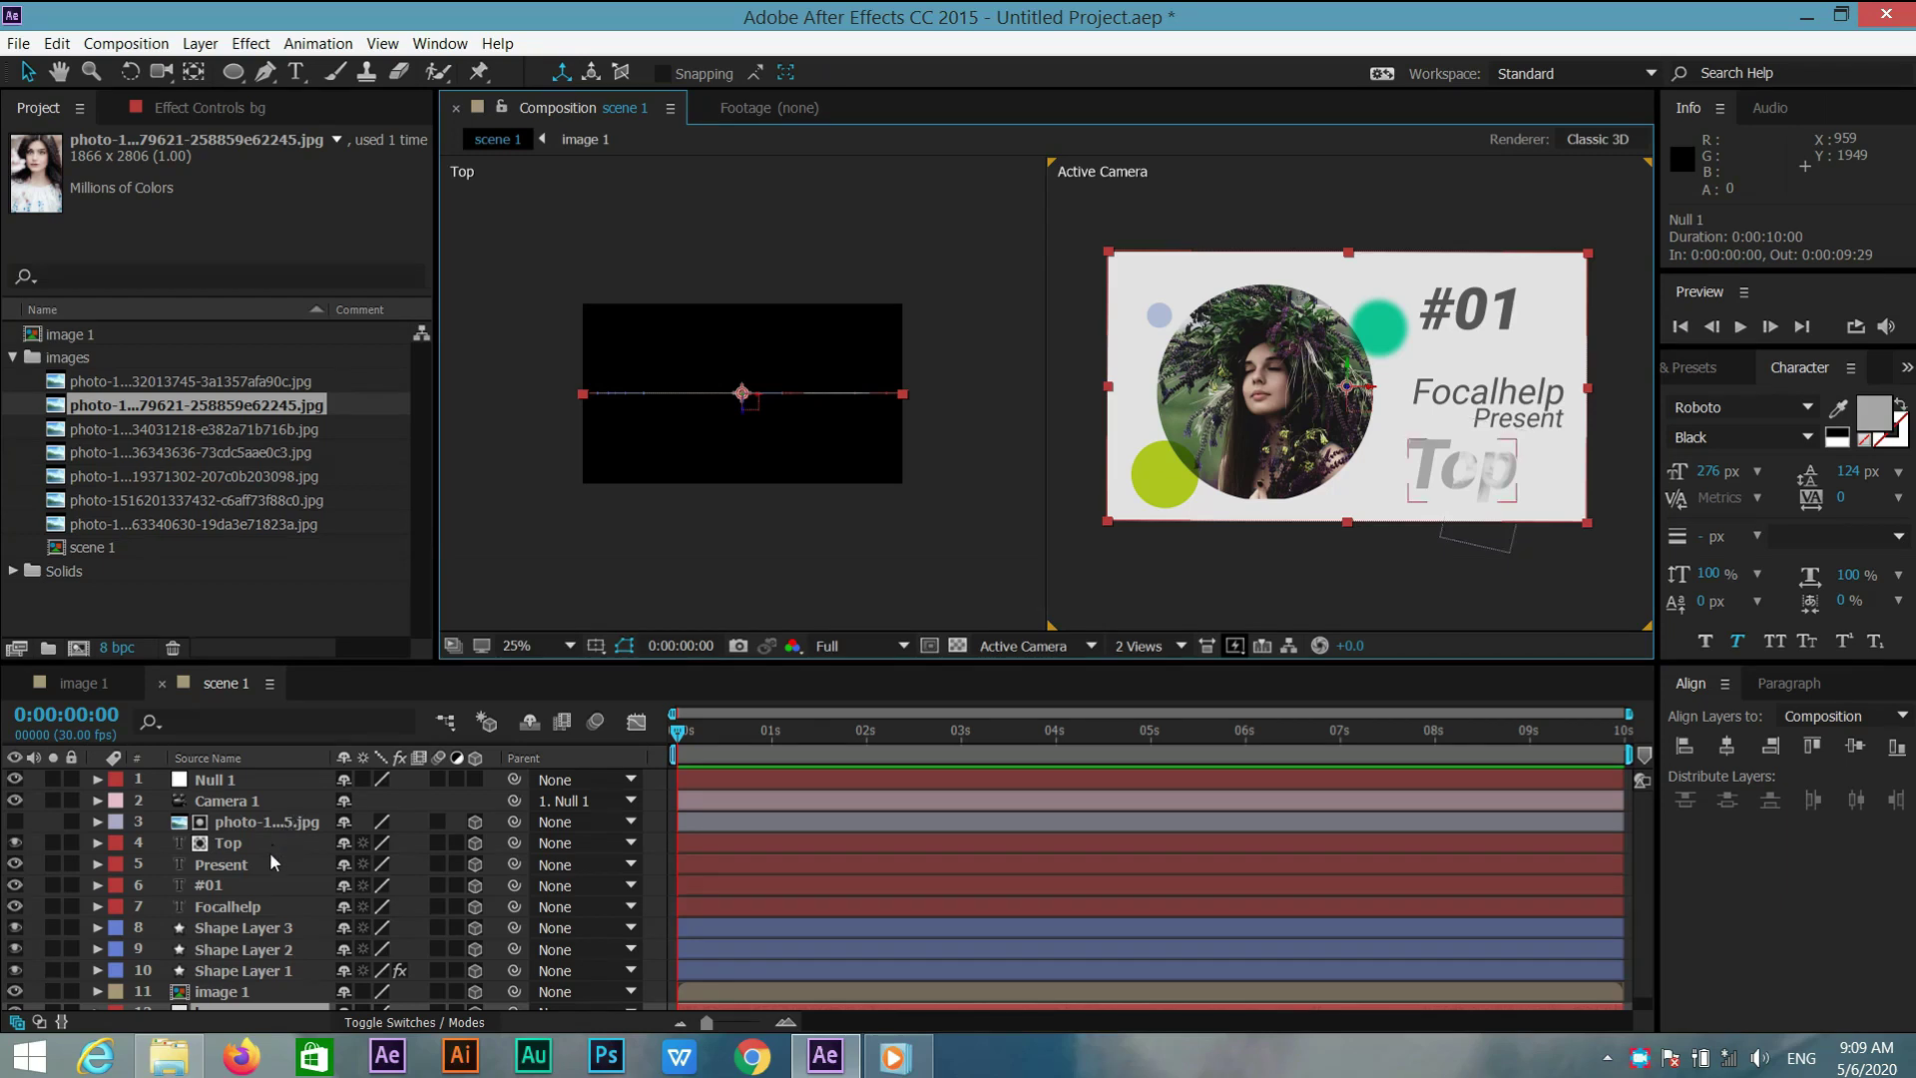
{"action": "left_click", "coordinate": [274, 930]}
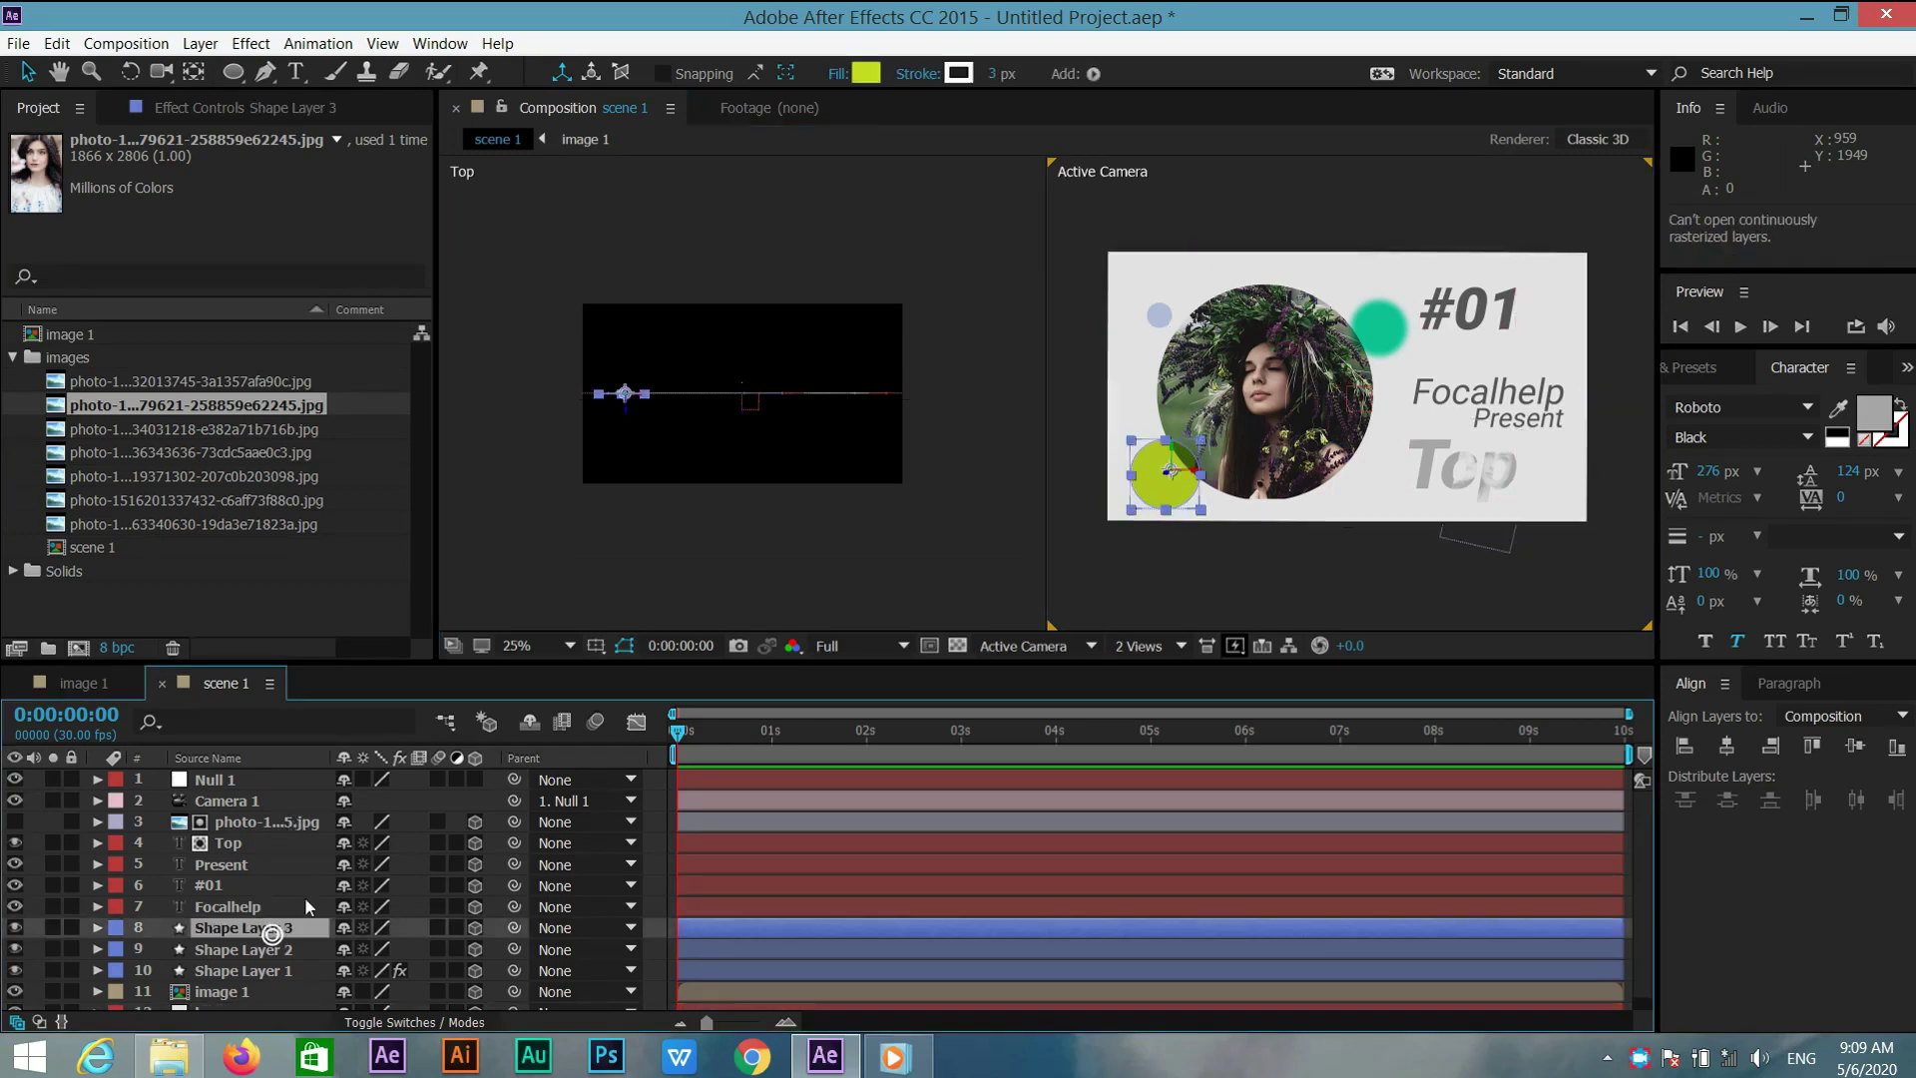
{"action": "left_click_drag", "start_coordinate": [626, 403], "coordinate": [626, 441]}
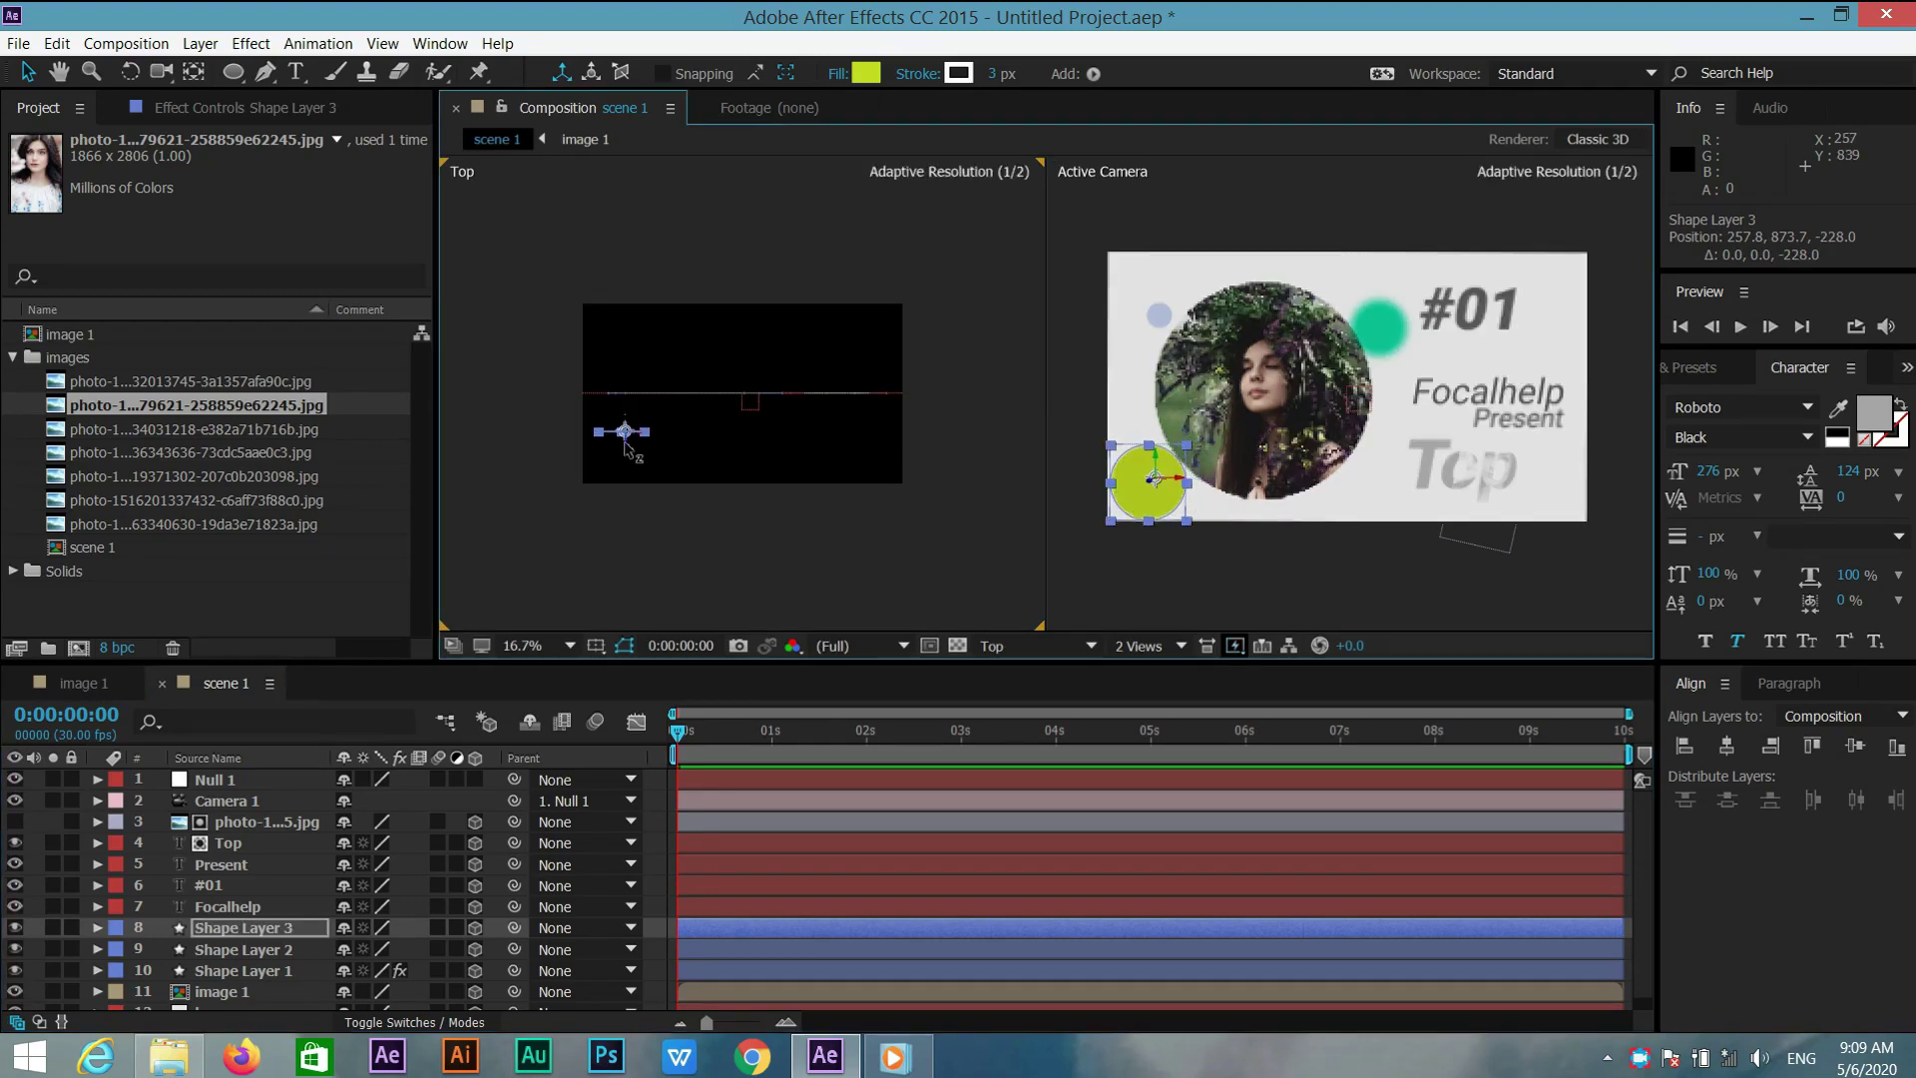
Pull the Top text layer toward the camera in the top view, to about Z -240
{"action": "left_click", "coordinate": [1459, 467]}
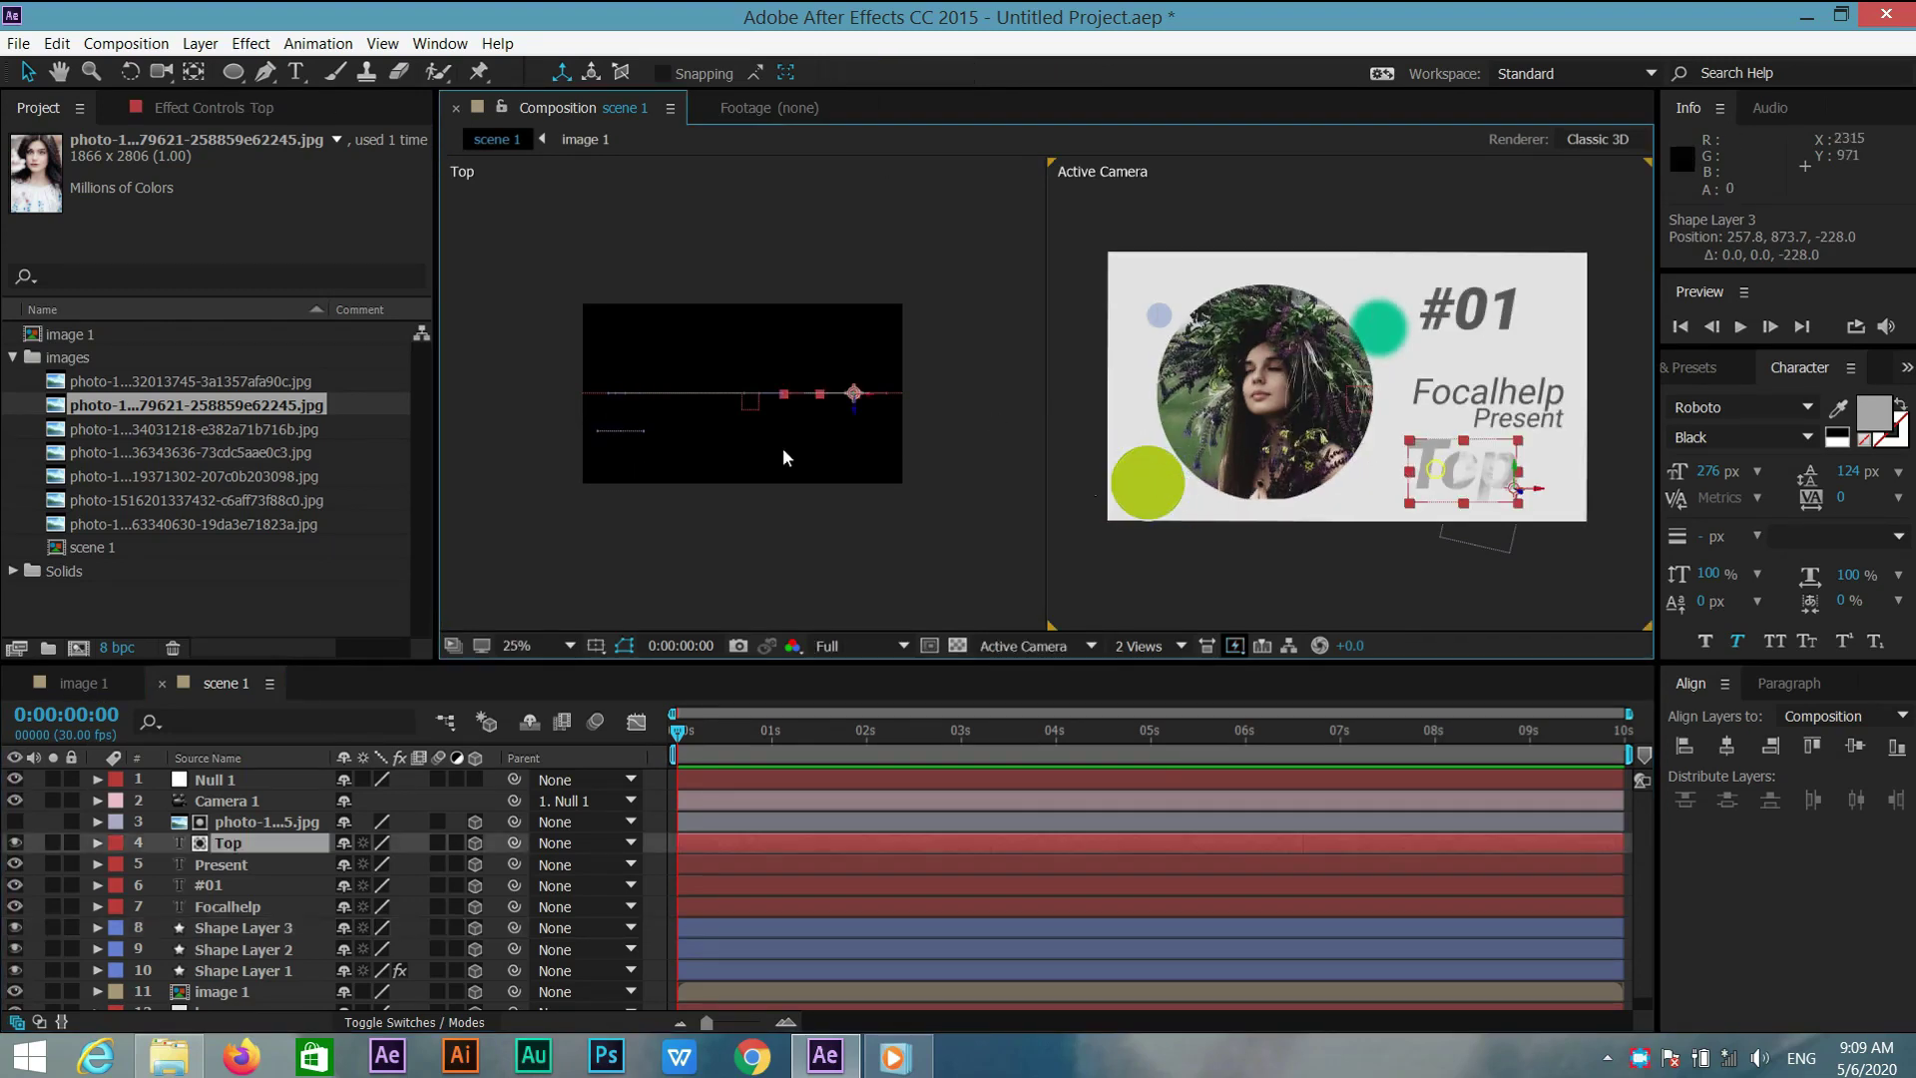
{"action": "left_click", "coordinate": [892, 431]}
{"action": "left_click_drag", "start_coordinate": [855, 404], "coordinate": [855, 444]}
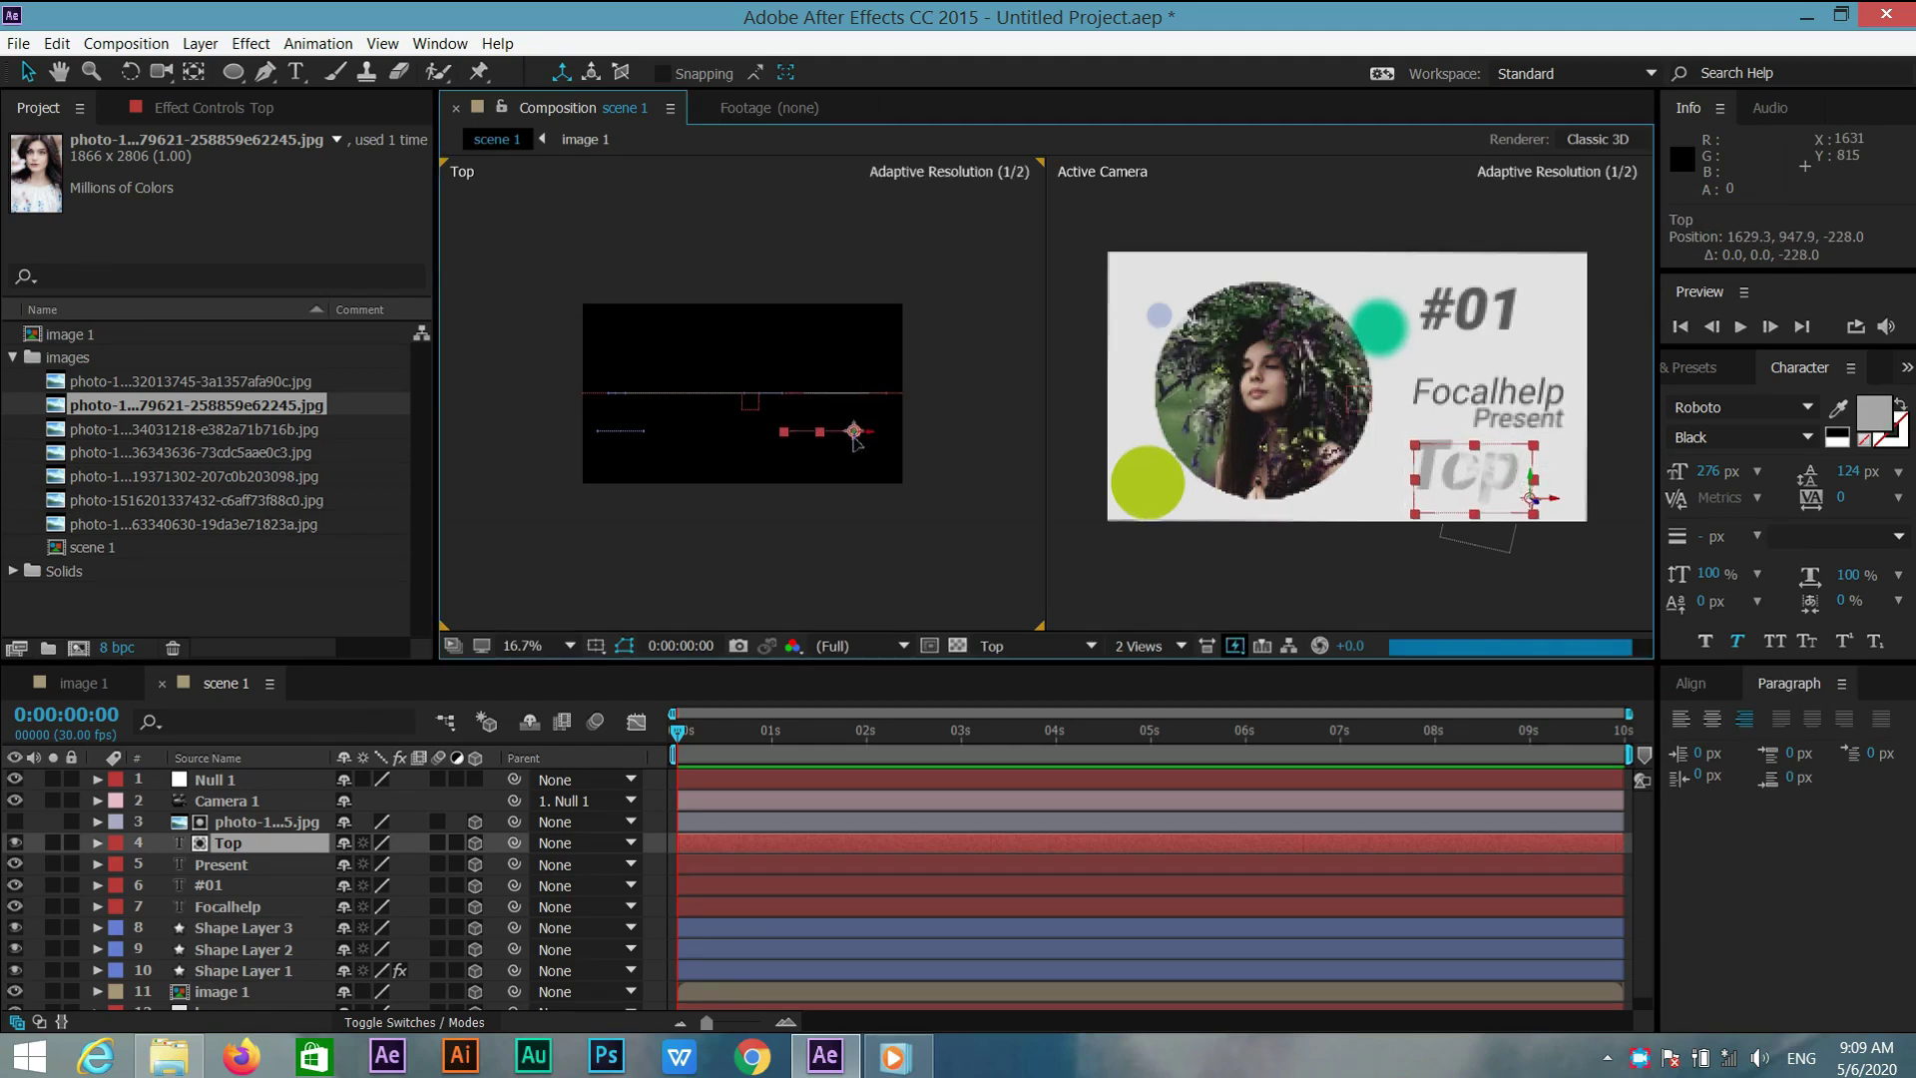
Move the green circle to about X 838, Z -840 and the pale blue circle to about X 159, Z -372
{"action": "left_click", "coordinate": [1572, 351]}
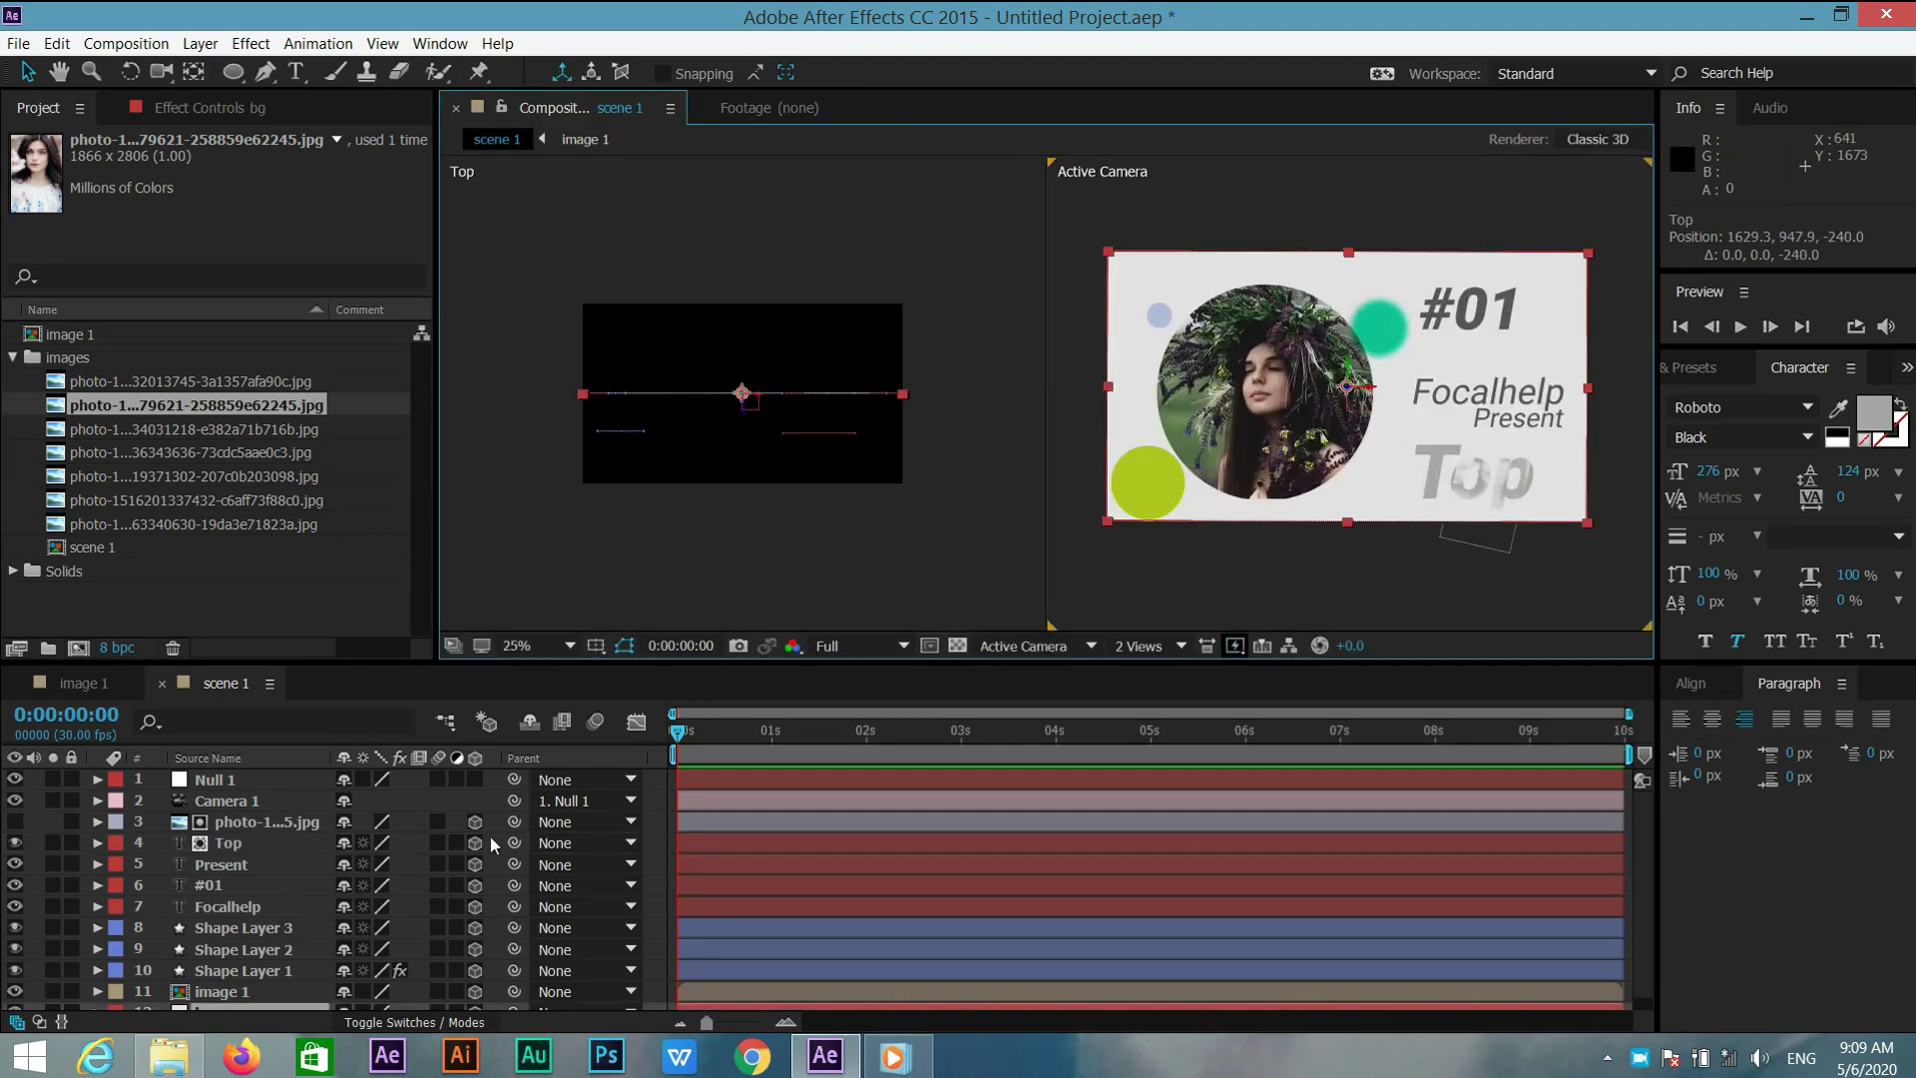
{"action": "left_click", "coordinate": [233, 971]}
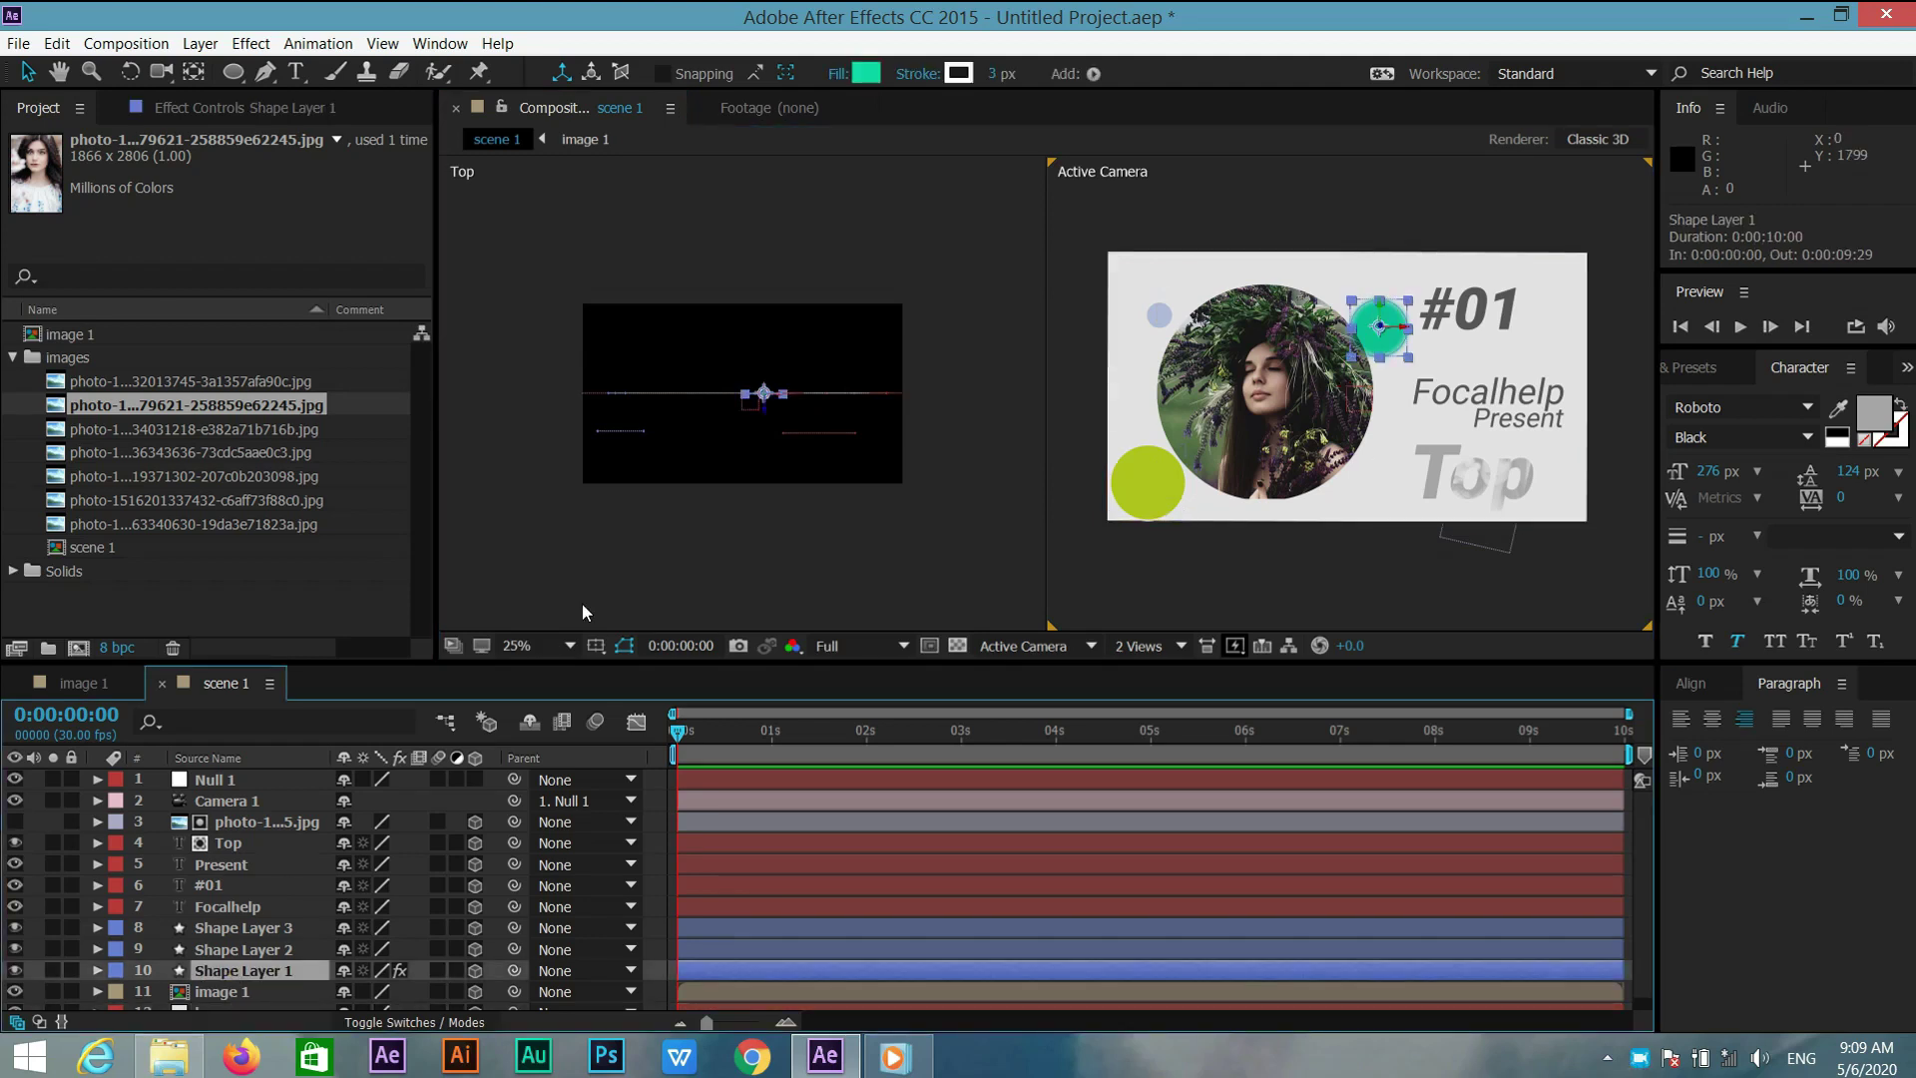
{"action": "left_click_drag", "start_coordinate": [764, 404], "coordinate": [710, 581]}
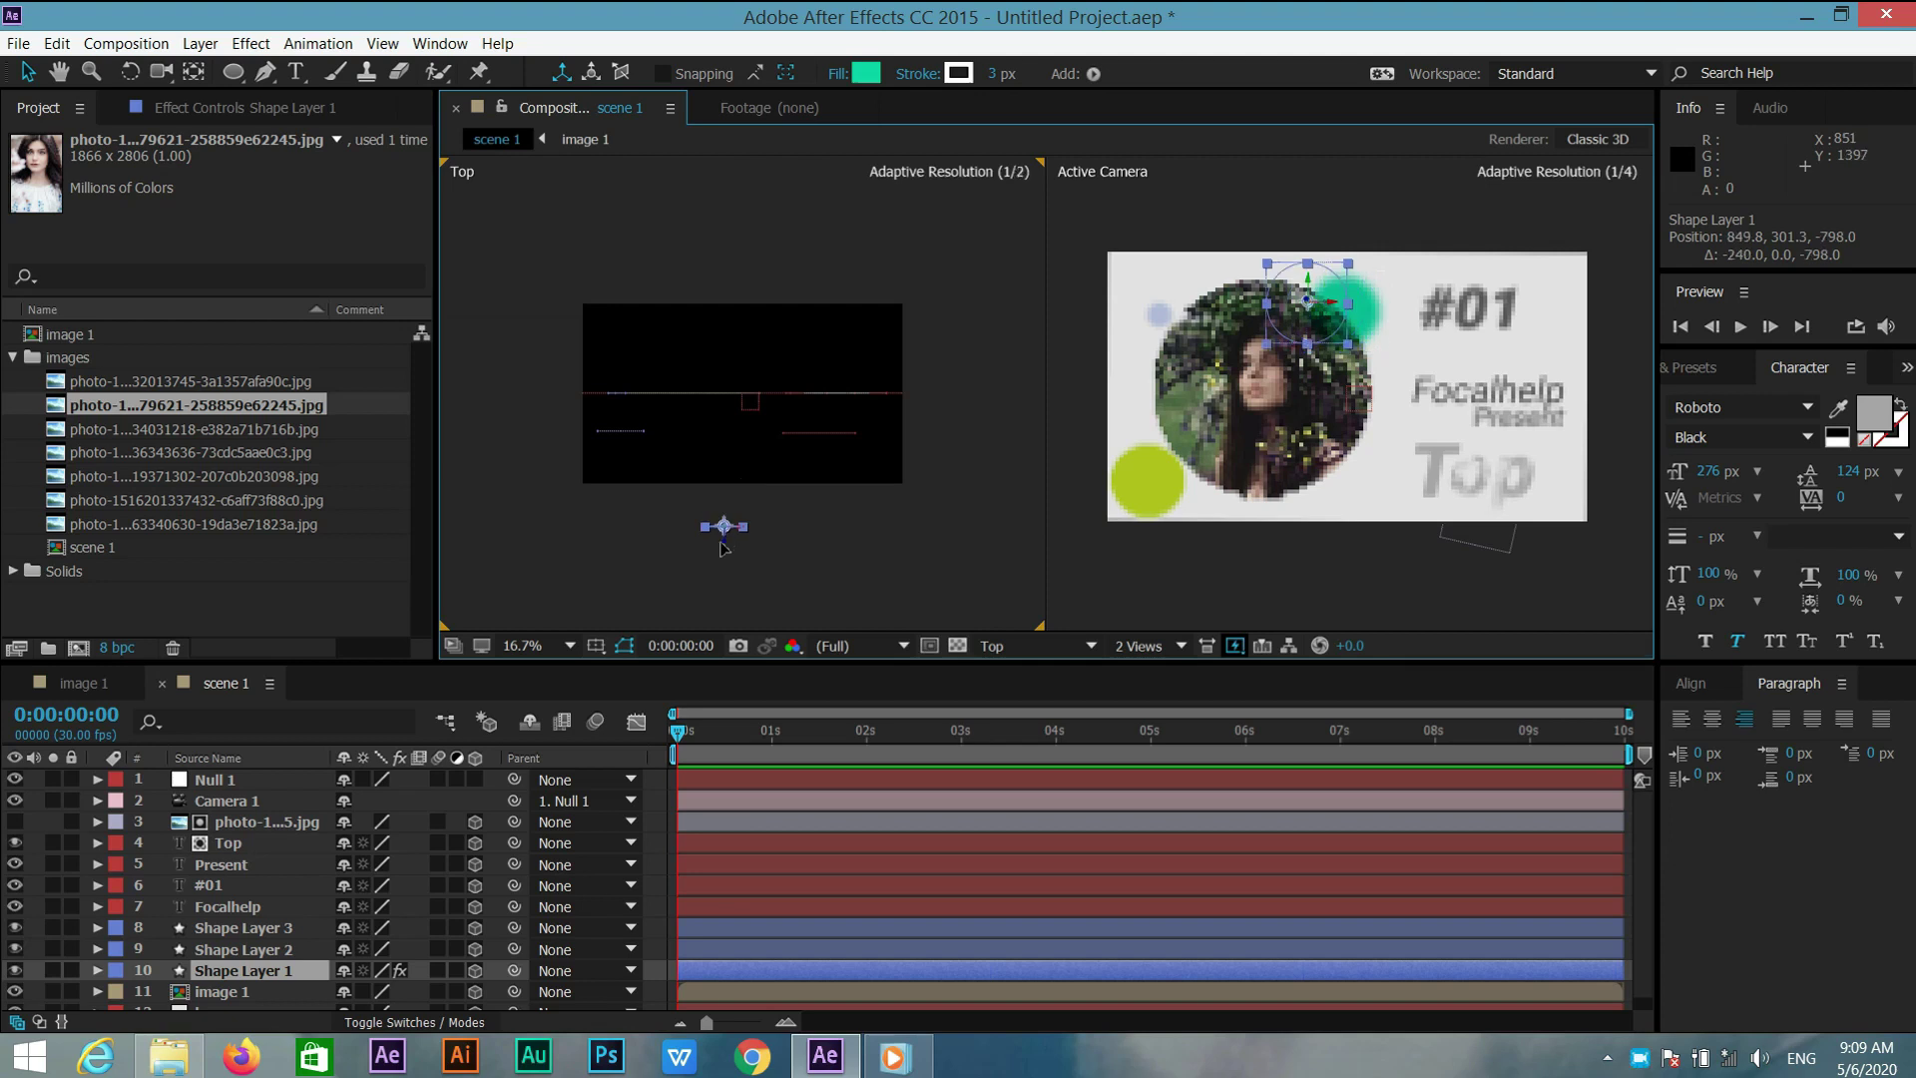
{"action": "left_click", "coordinate": [1158, 315]}
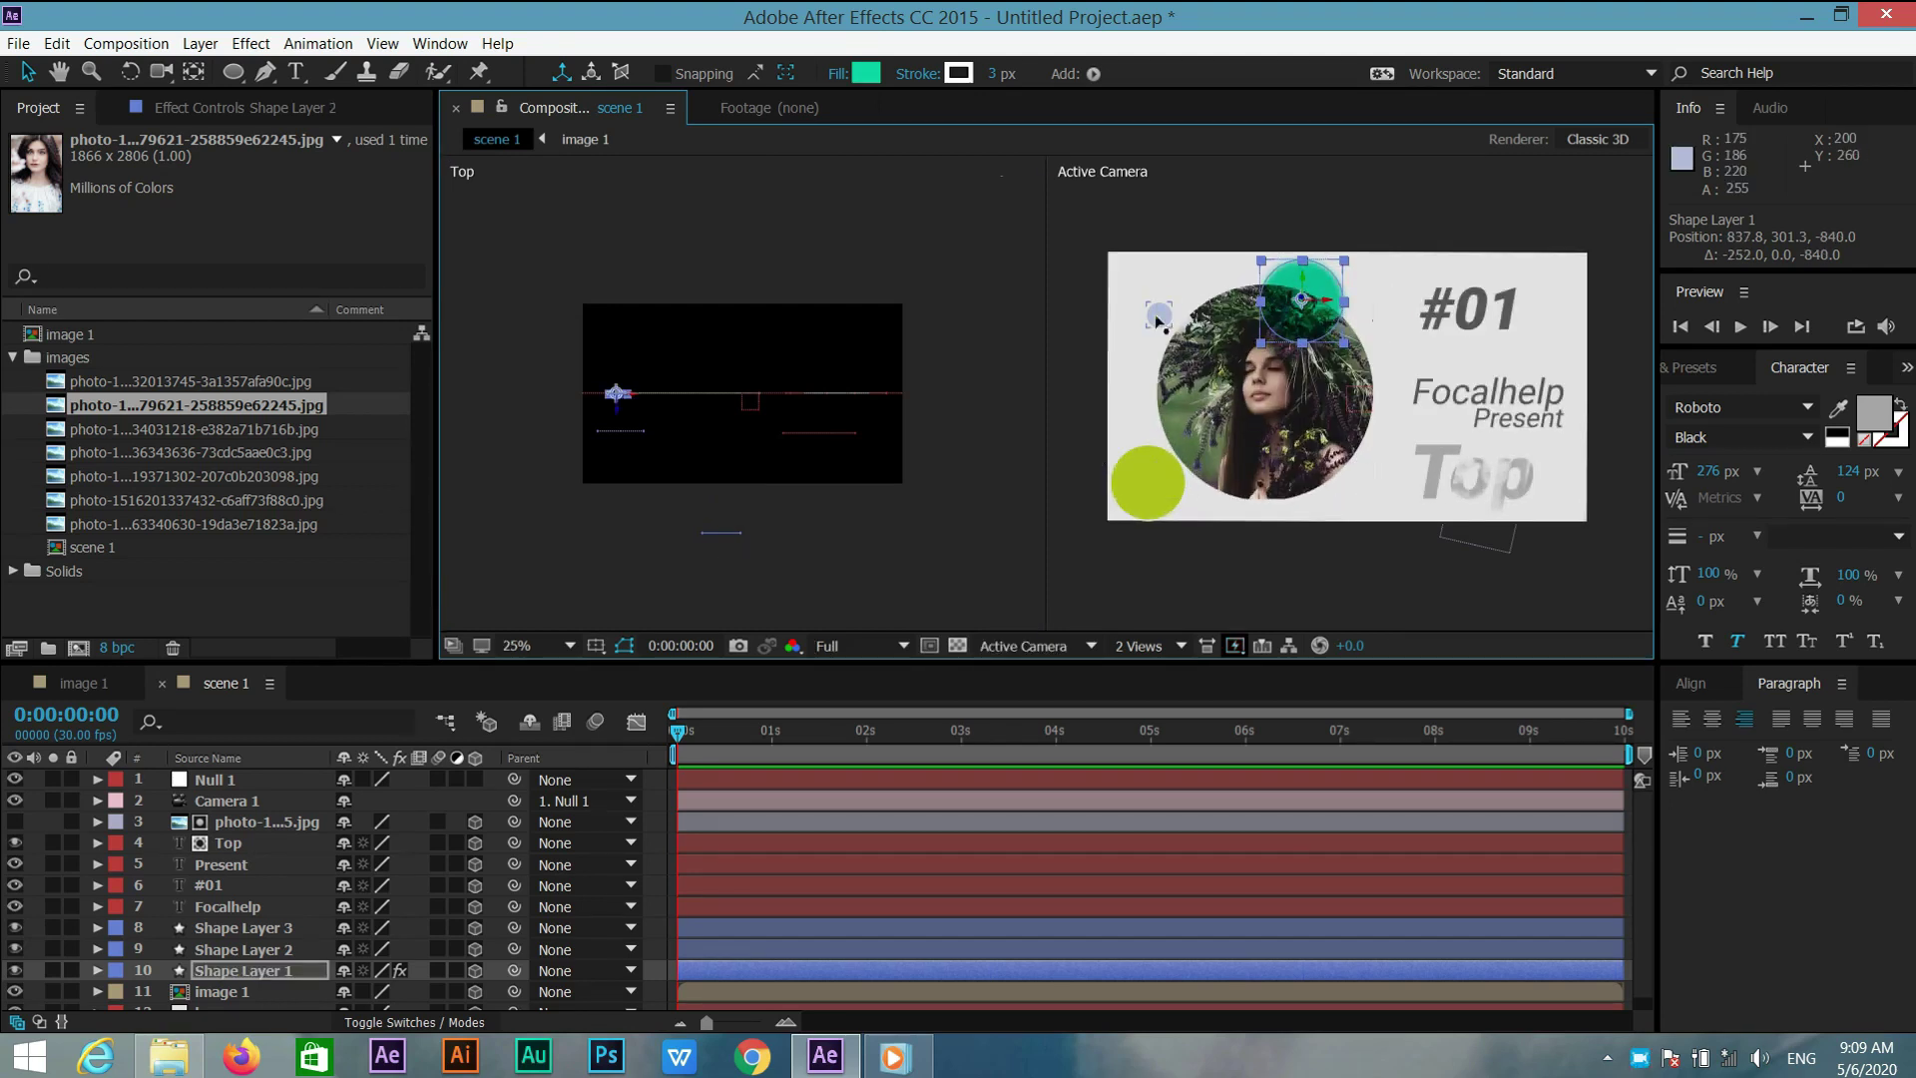
{"action": "left_click_drag", "start_coordinate": [617, 392], "coordinate": [610, 463]}
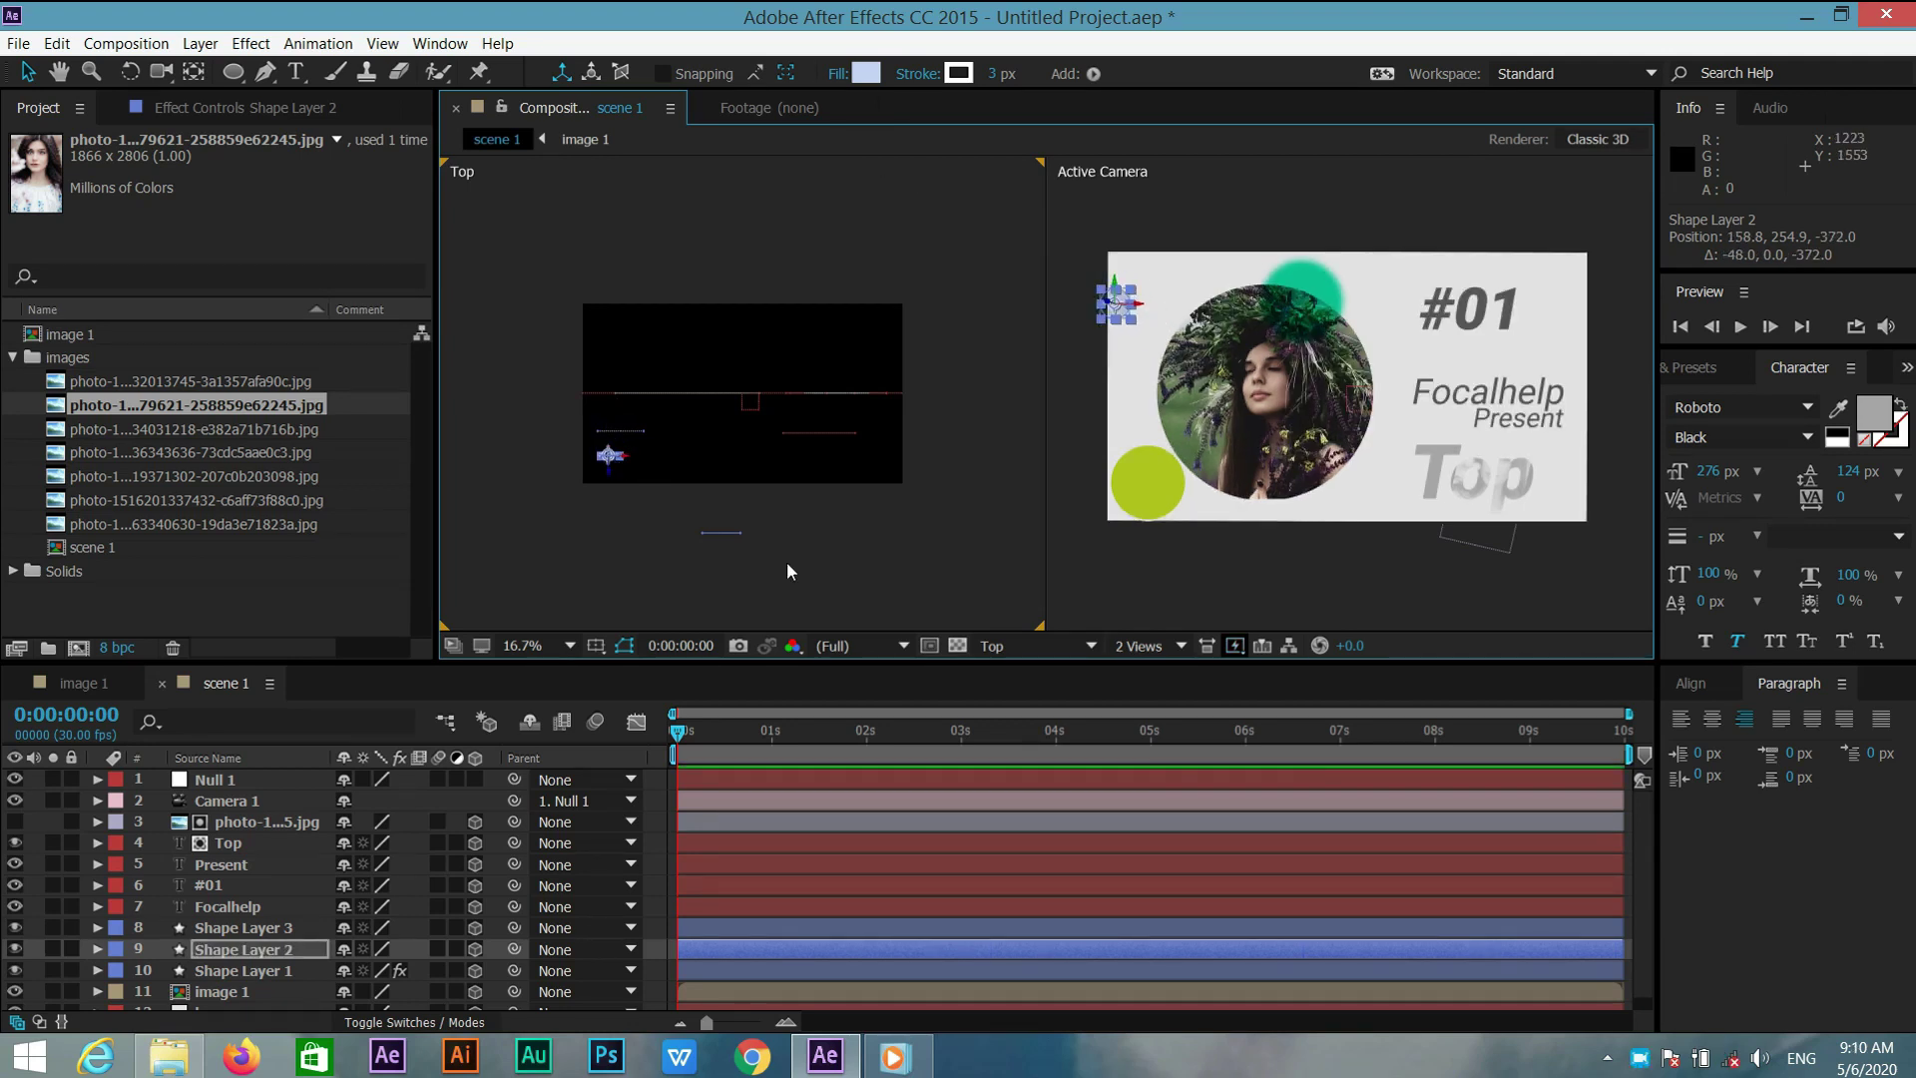
Pull the #01 and Focalhelp titles together toward the camera to about Z -264, and select the Present title
{"action": "left_click", "coordinate": [1523, 419]}
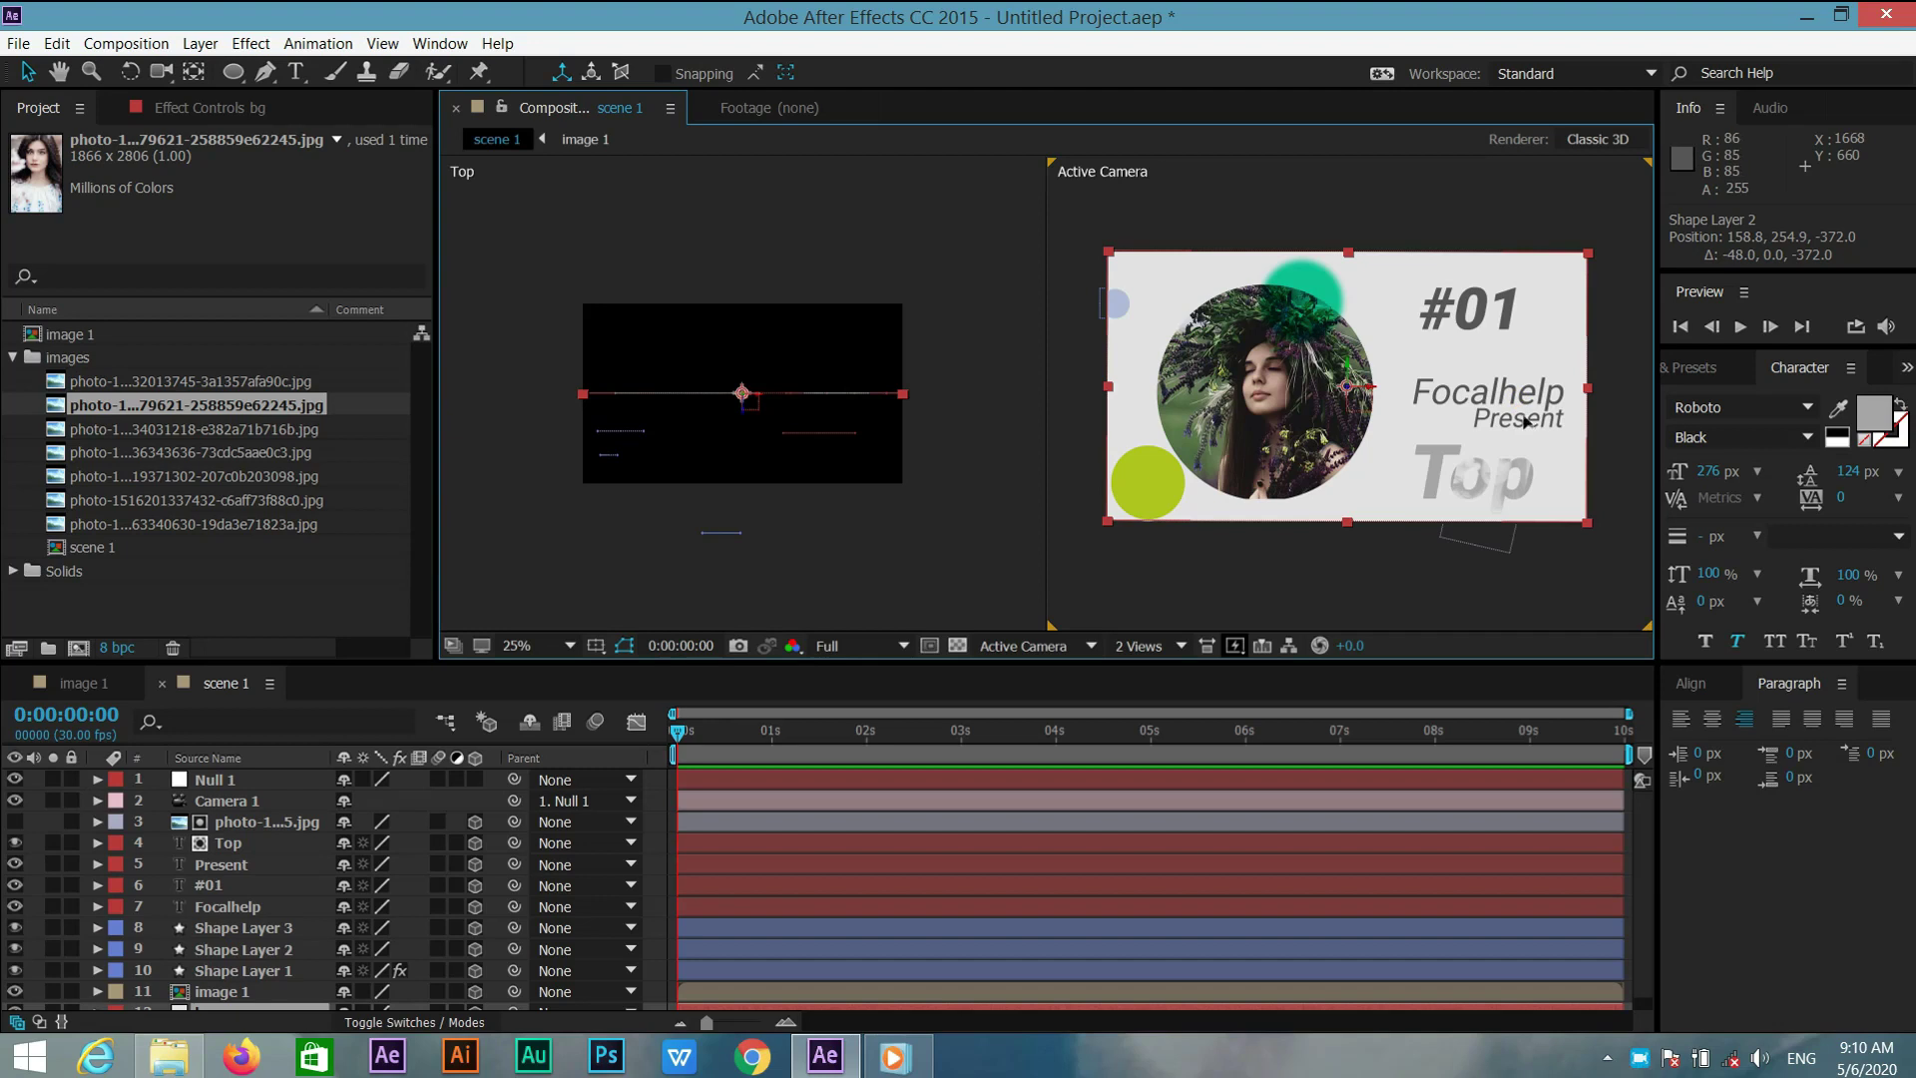
{"action": "left_click", "coordinate": [269, 907]}
{"action": "left_click", "coordinate": [240, 885], "text": "ctrl"}
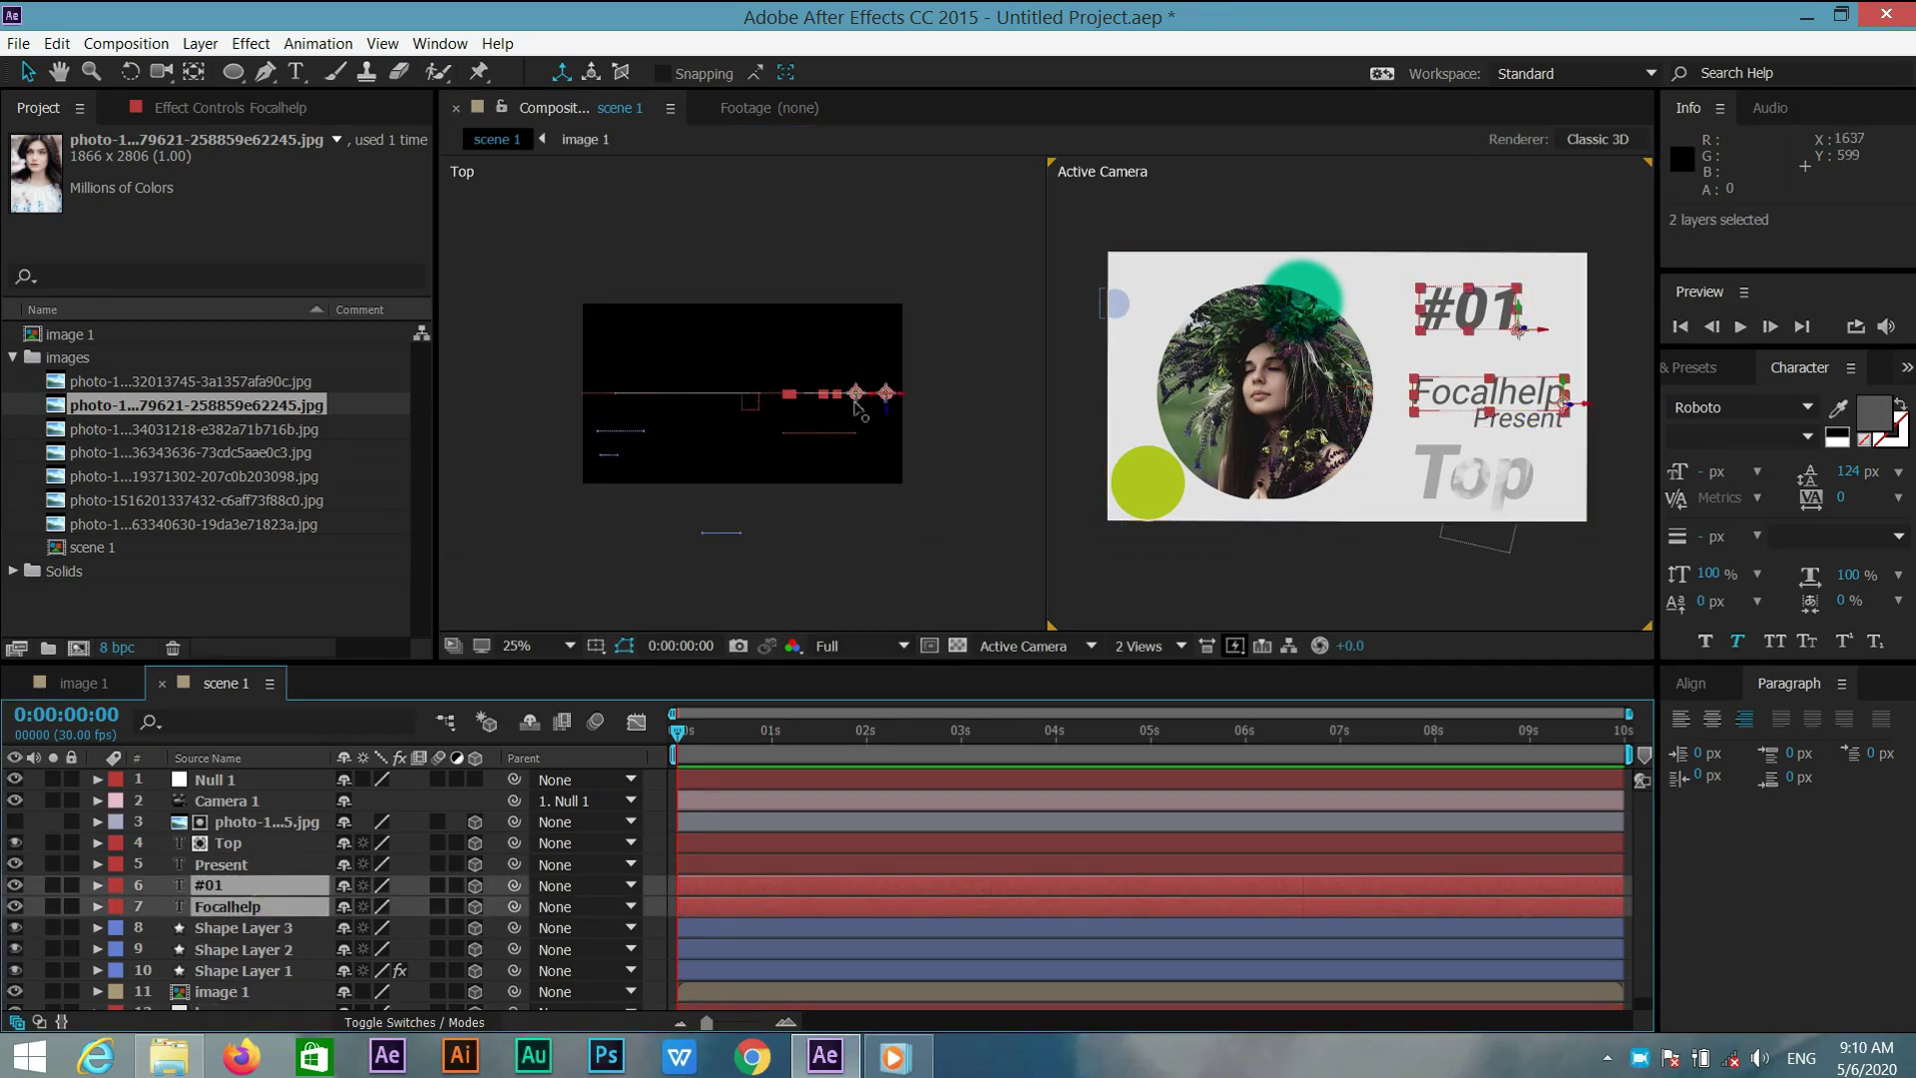
{"action": "left_click_drag", "start_coordinate": [855, 407], "coordinate": [858, 471]}
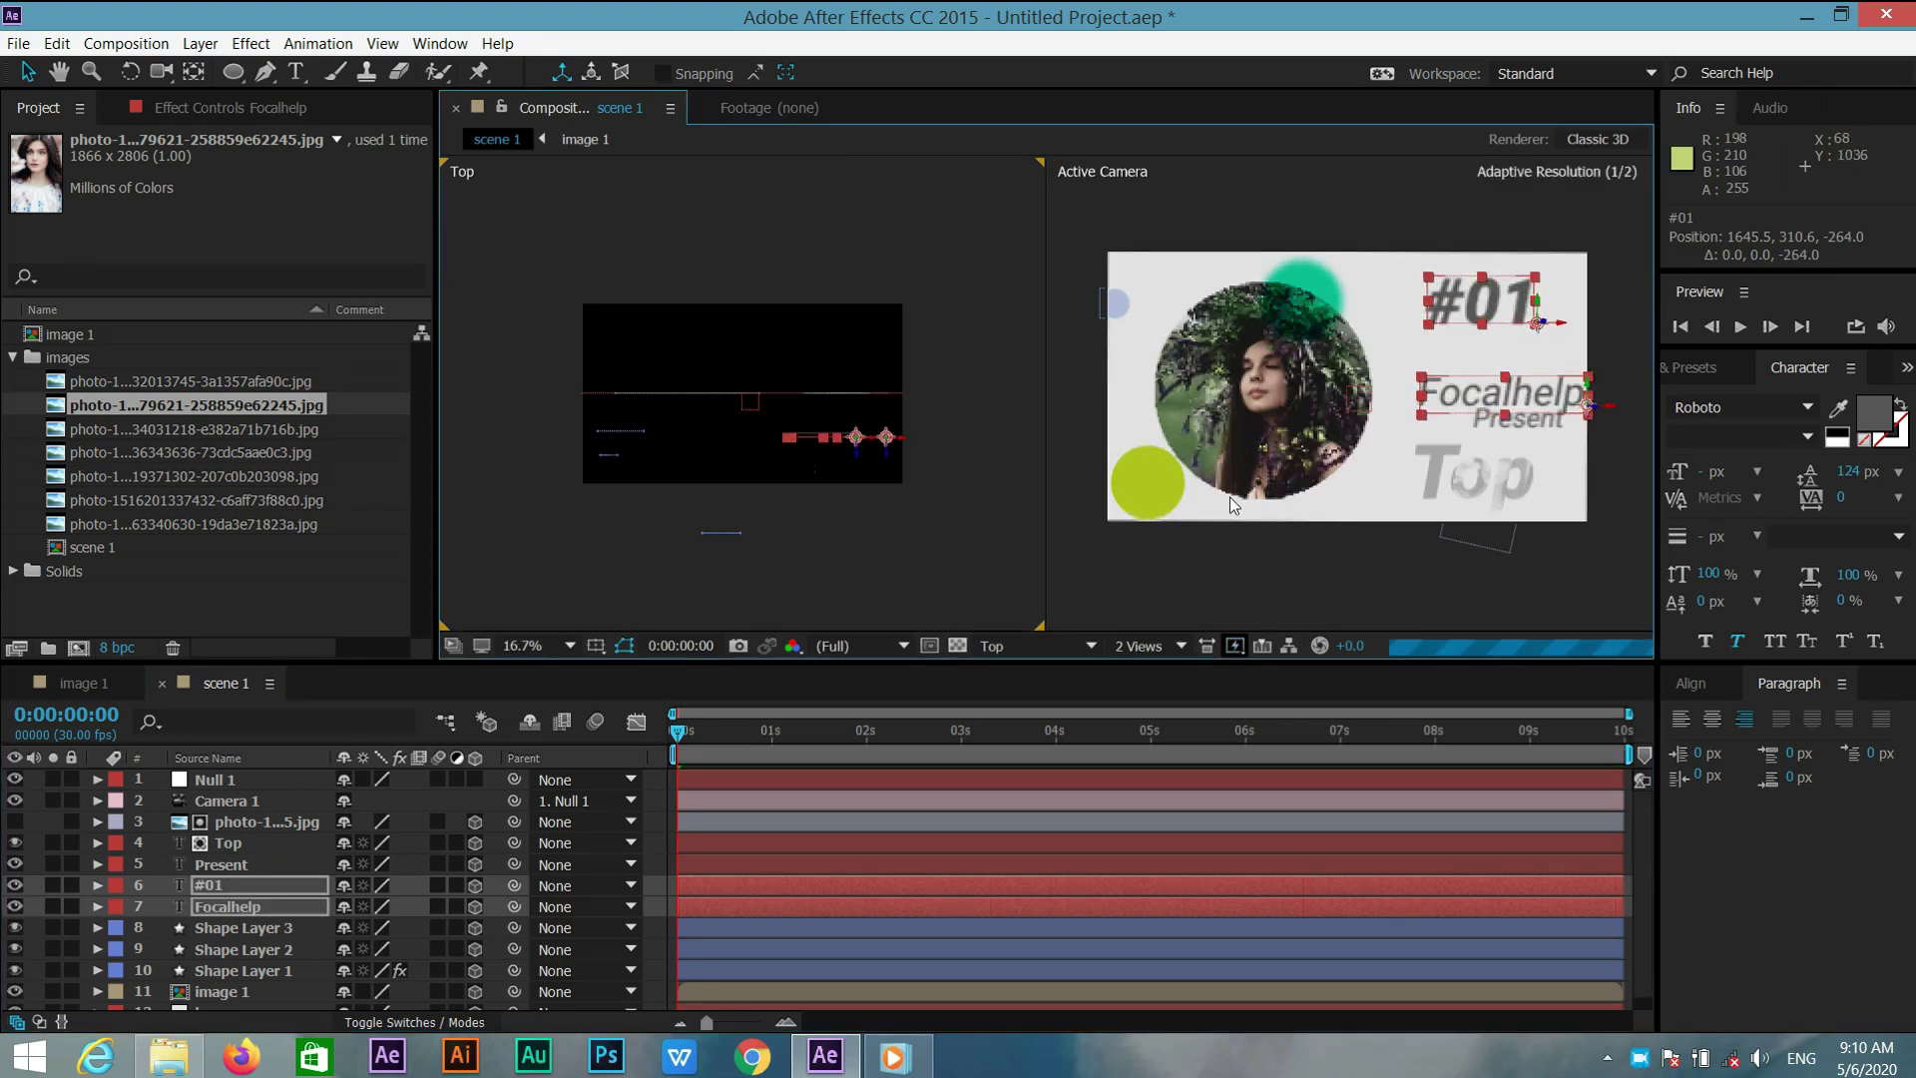
{"action": "left_click", "coordinate": [247, 866]}
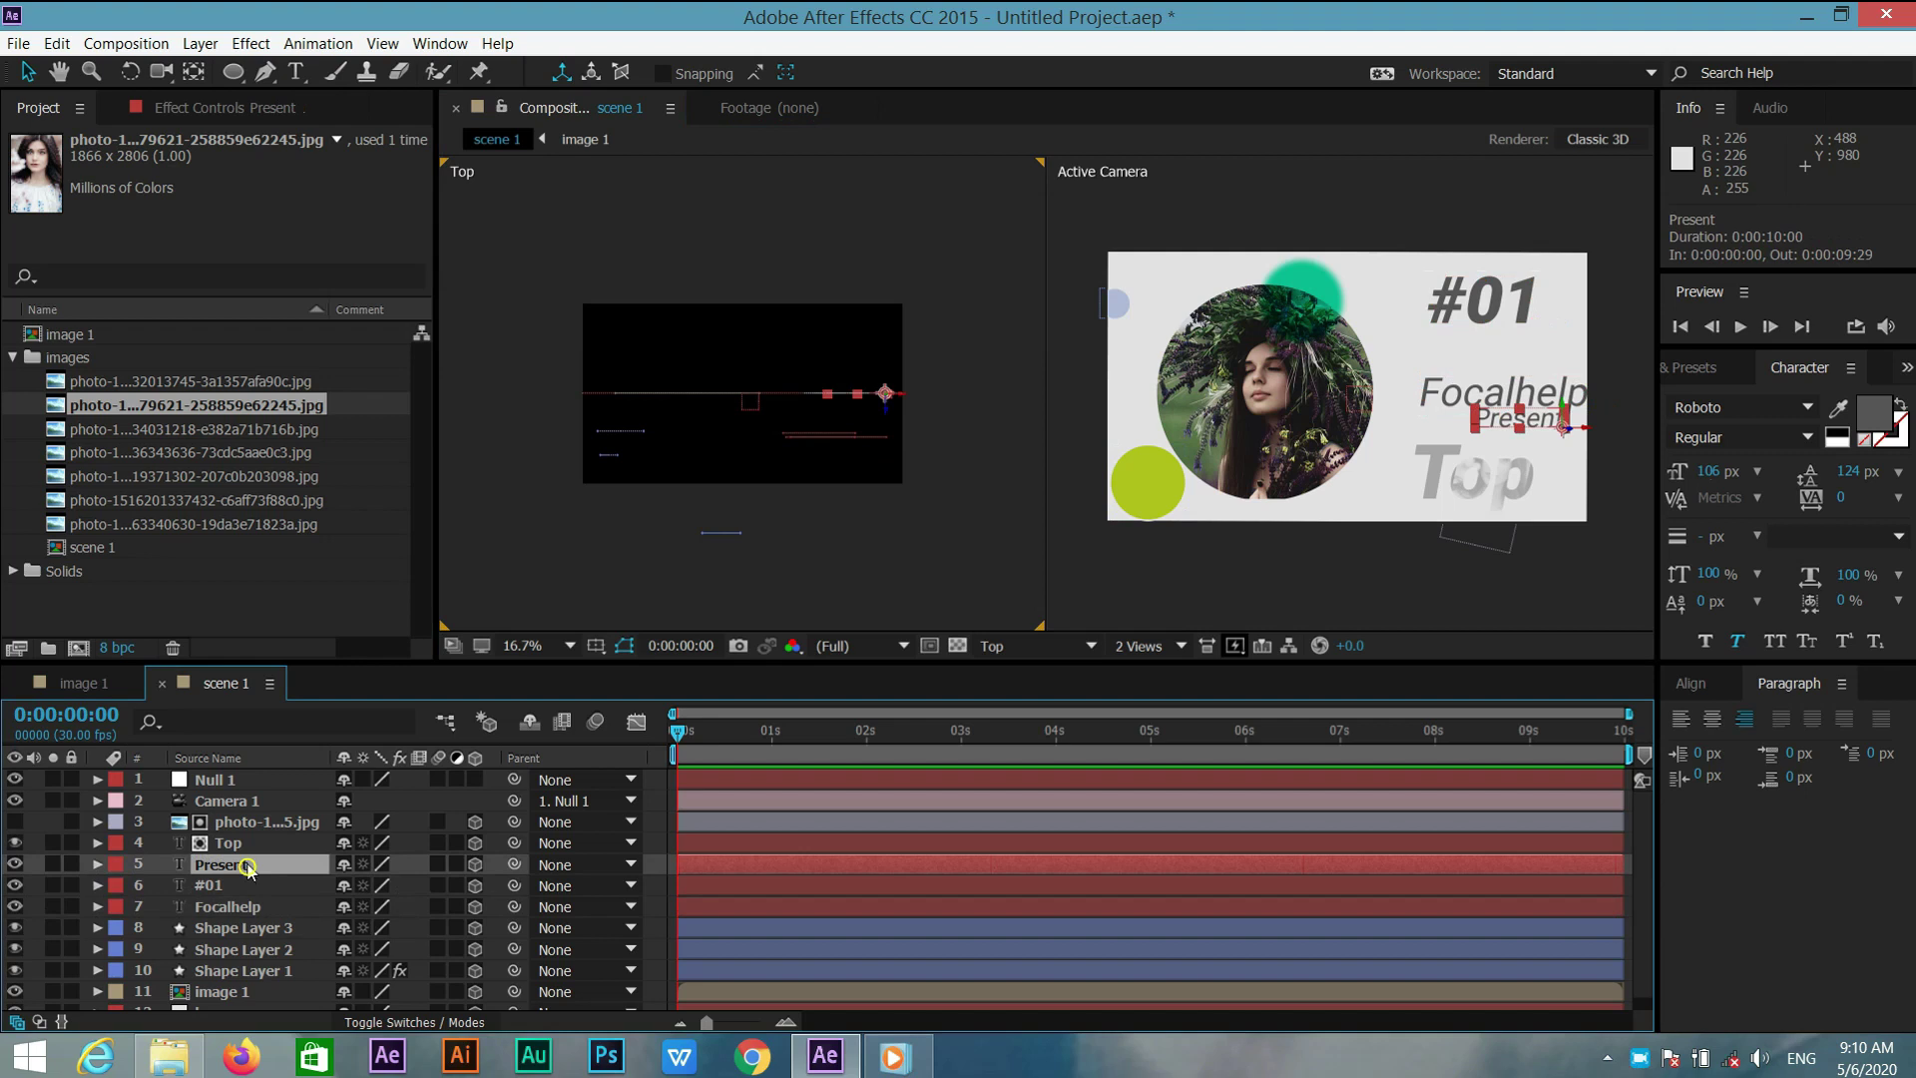
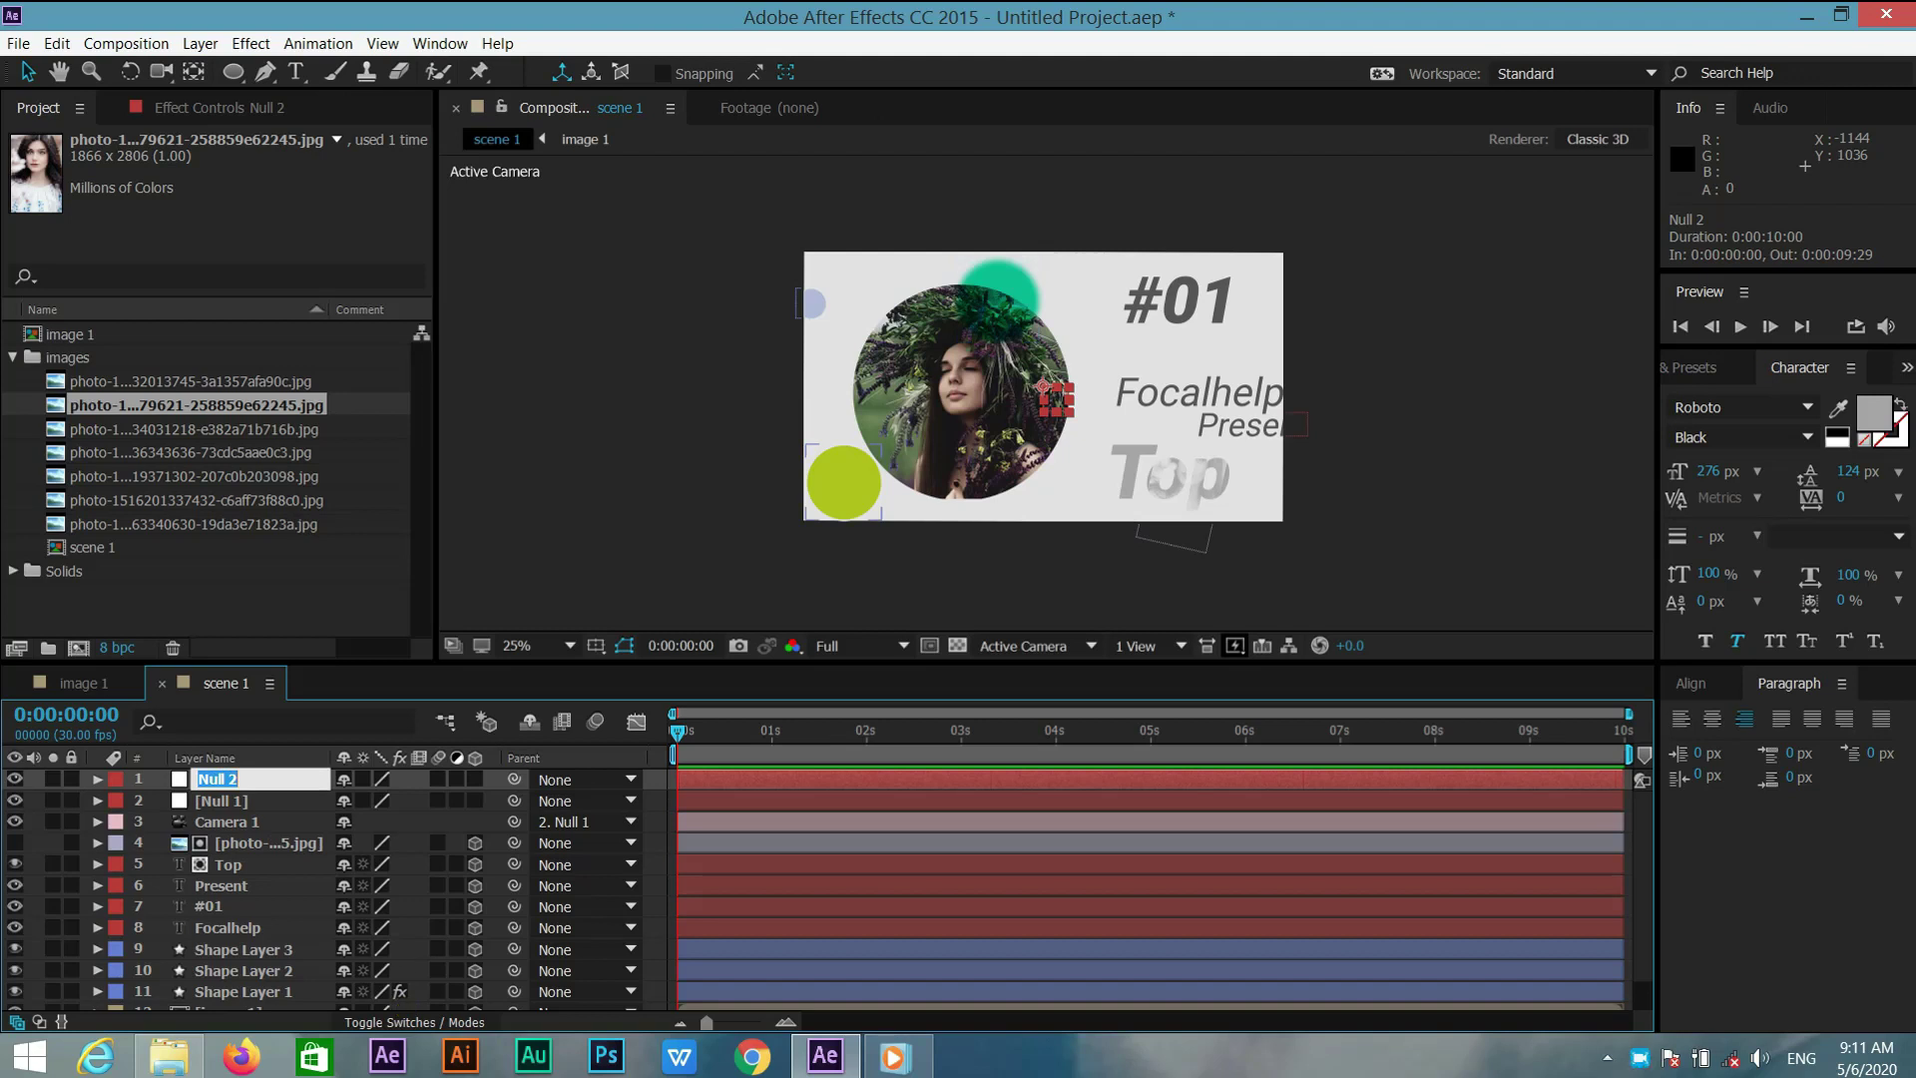
Rename the second null object as wiggle
{"action": "type", "text": "ggel"}
{"action": "key", "text": "Return"}
{"action": "key", "text": "Return"}
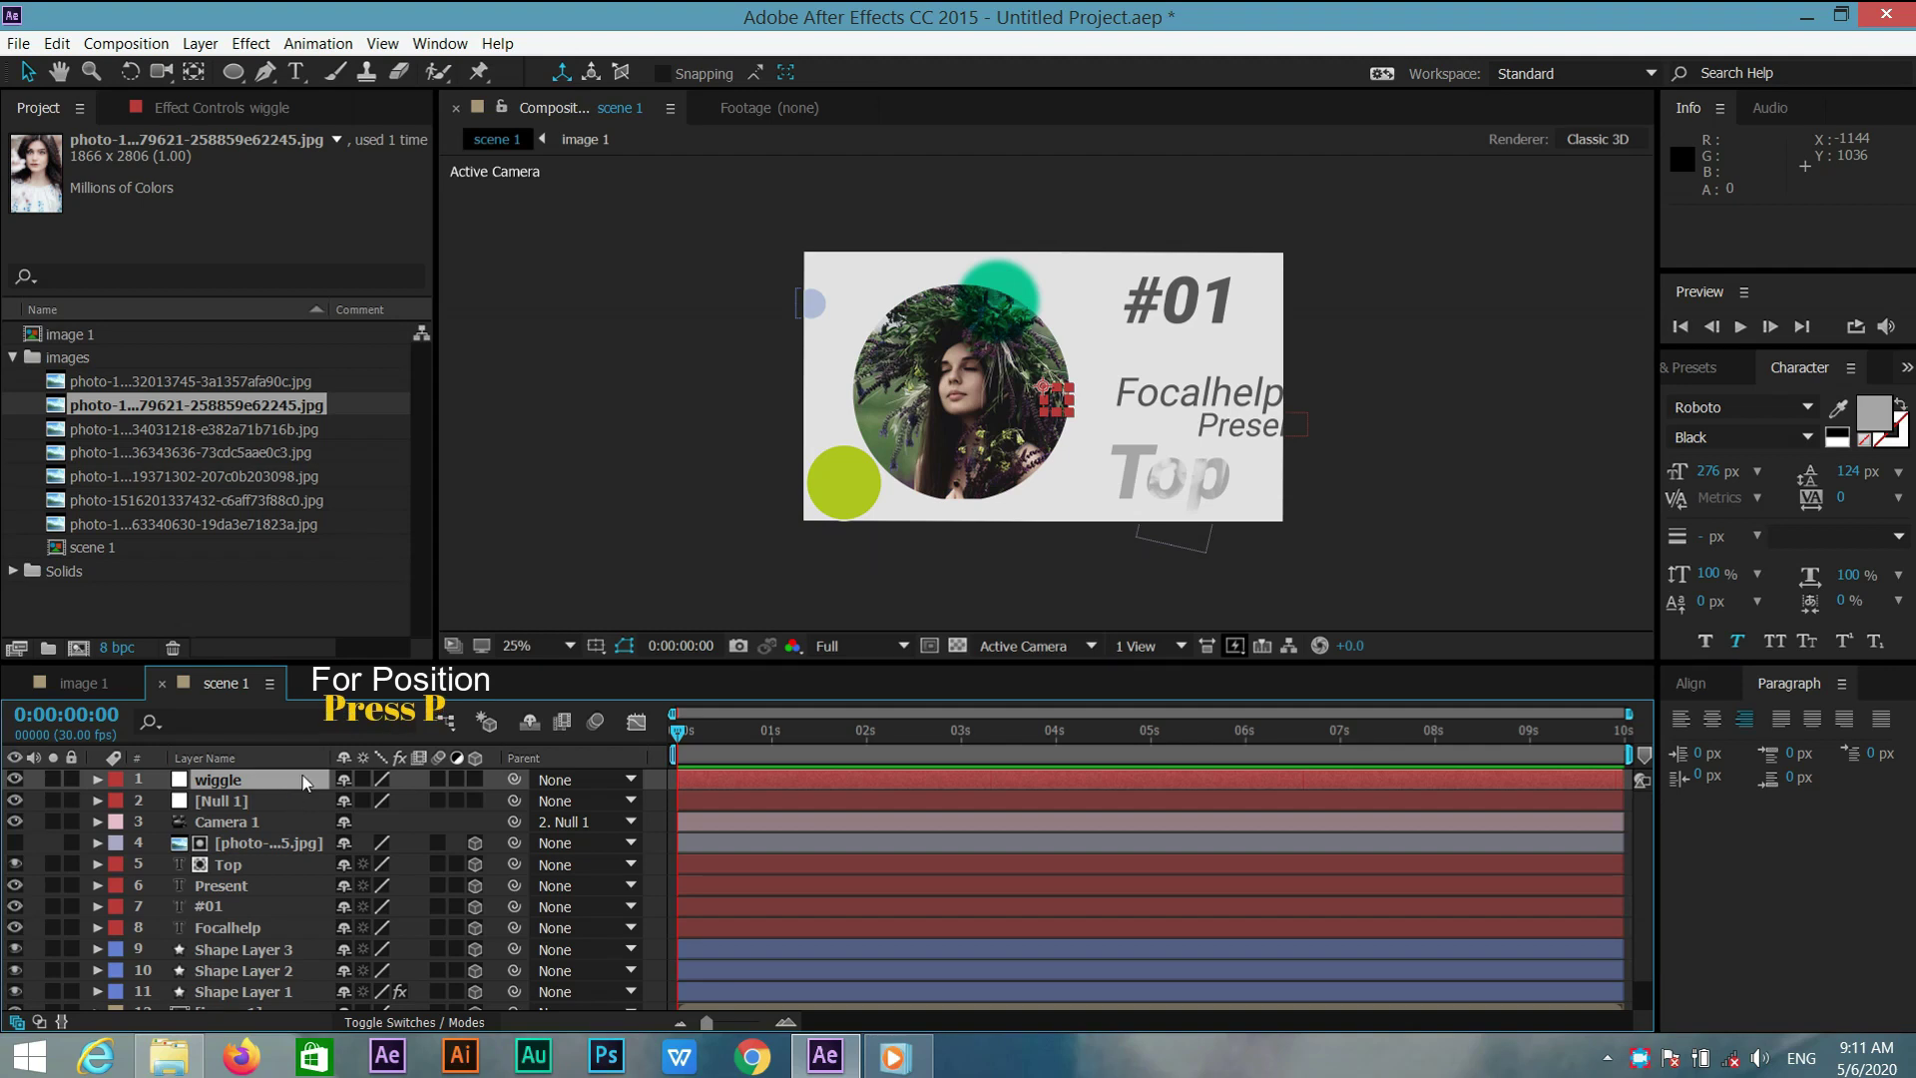
Add the expression wiggle(.3,20) to the Position of the wiggle null
{"action": "key", "text": "p"}
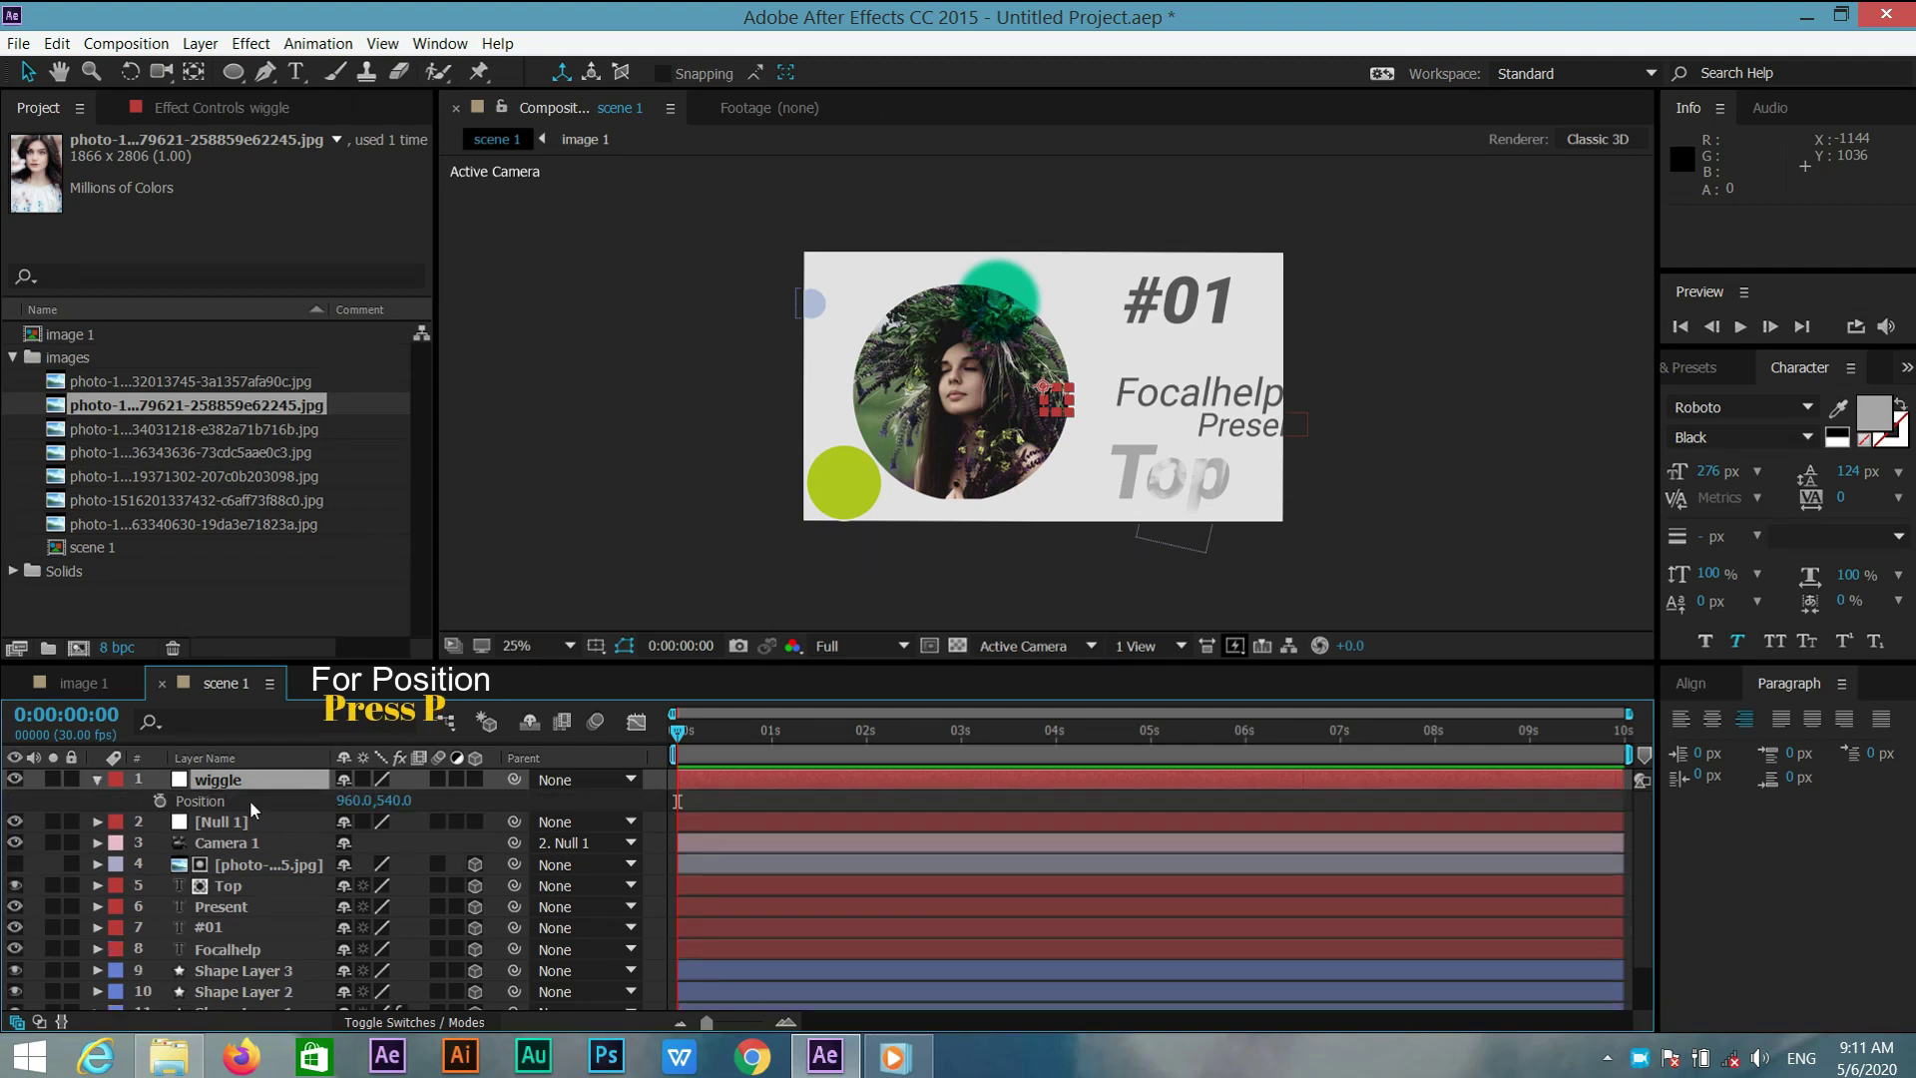
{"action": "left_click", "coordinate": [160, 802], "text": "alt"}
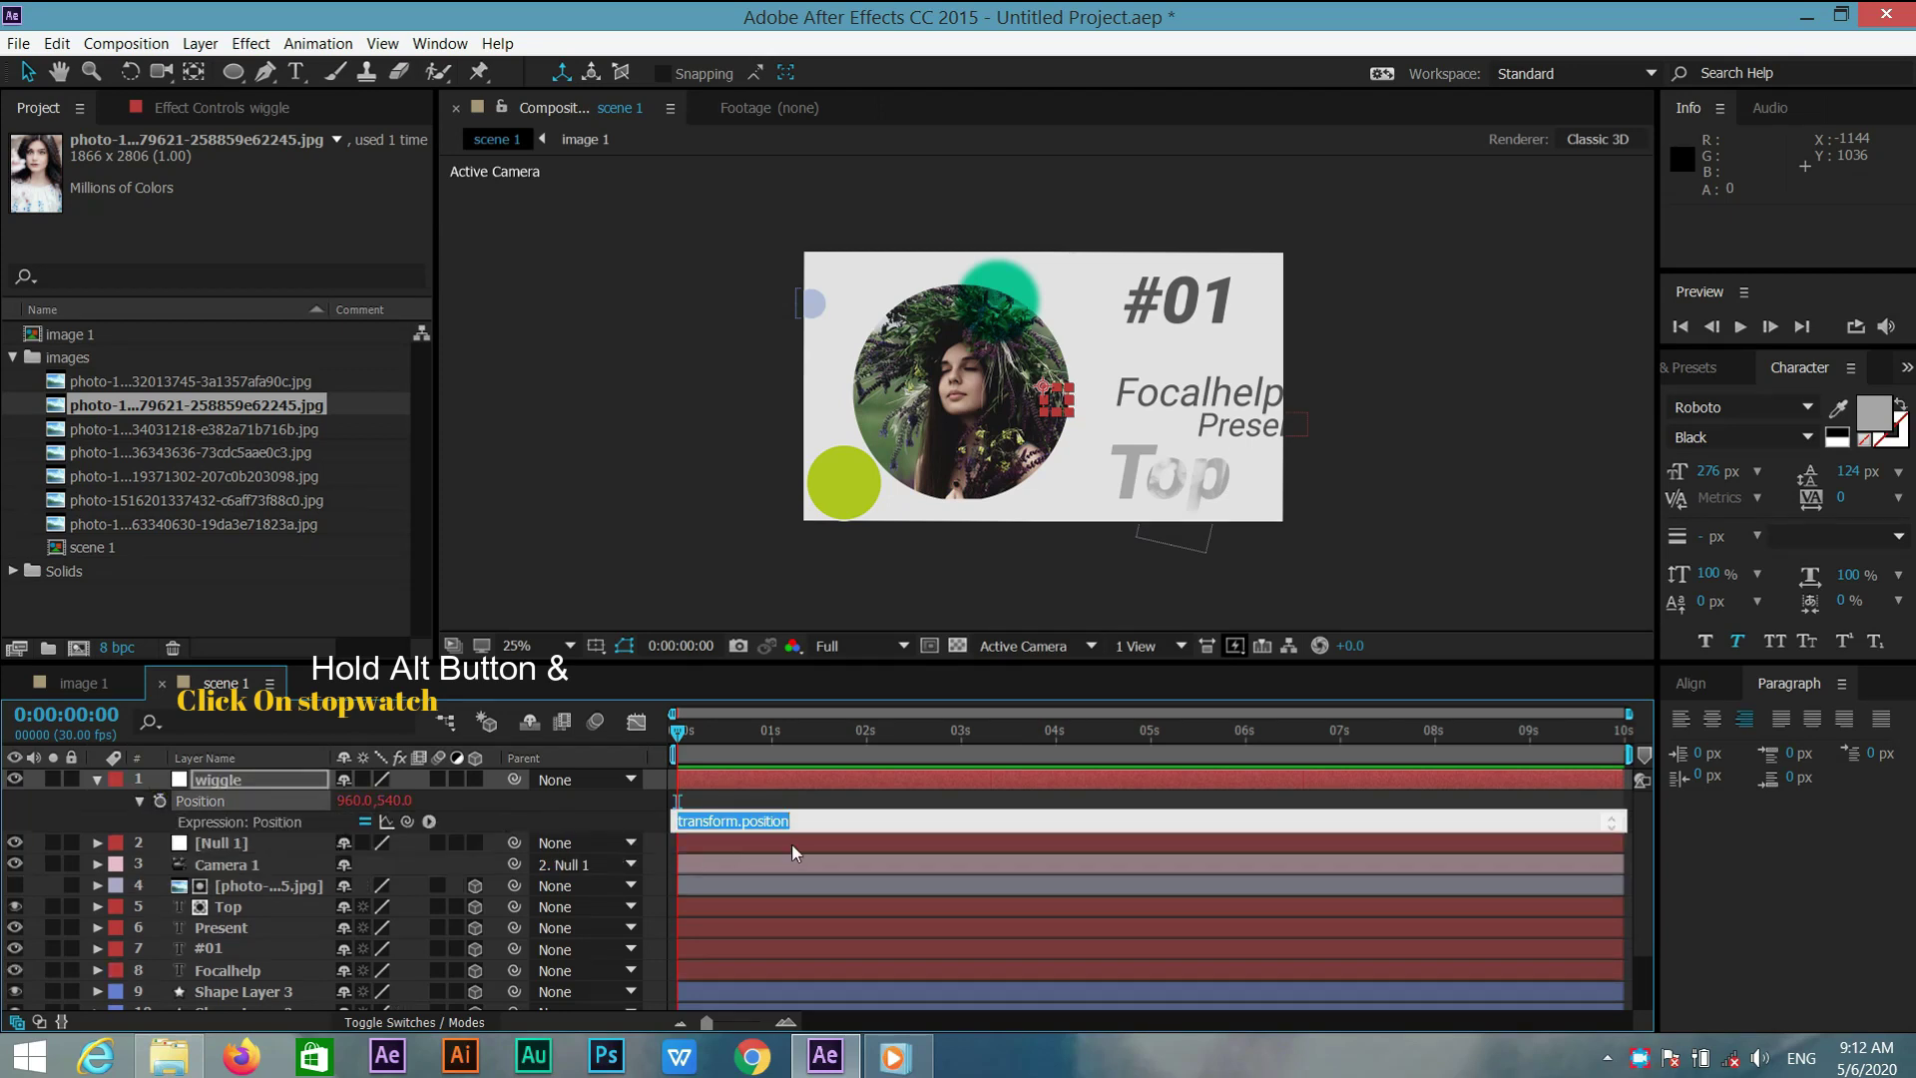
{"action": "type", "text": "wiggle(.3,20"}
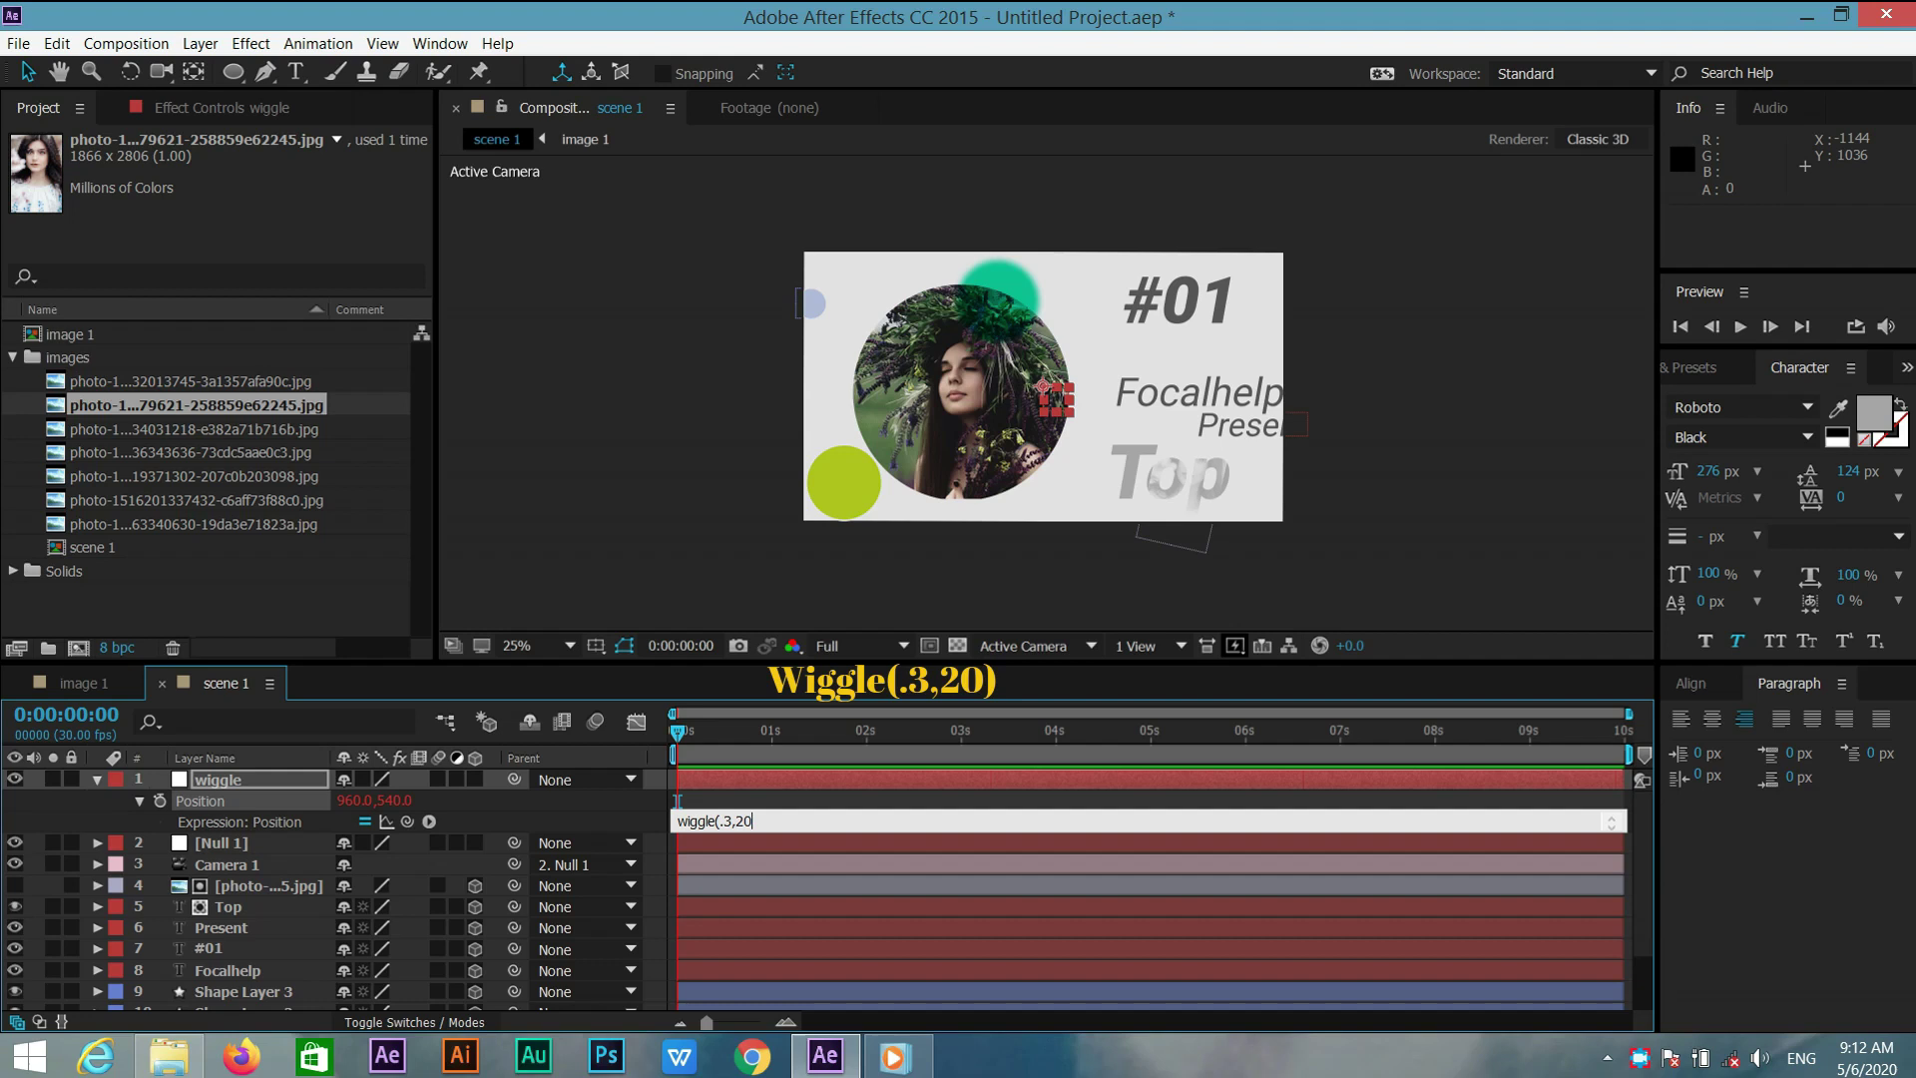
{"action": "left_click", "coordinate": [813, 798]}
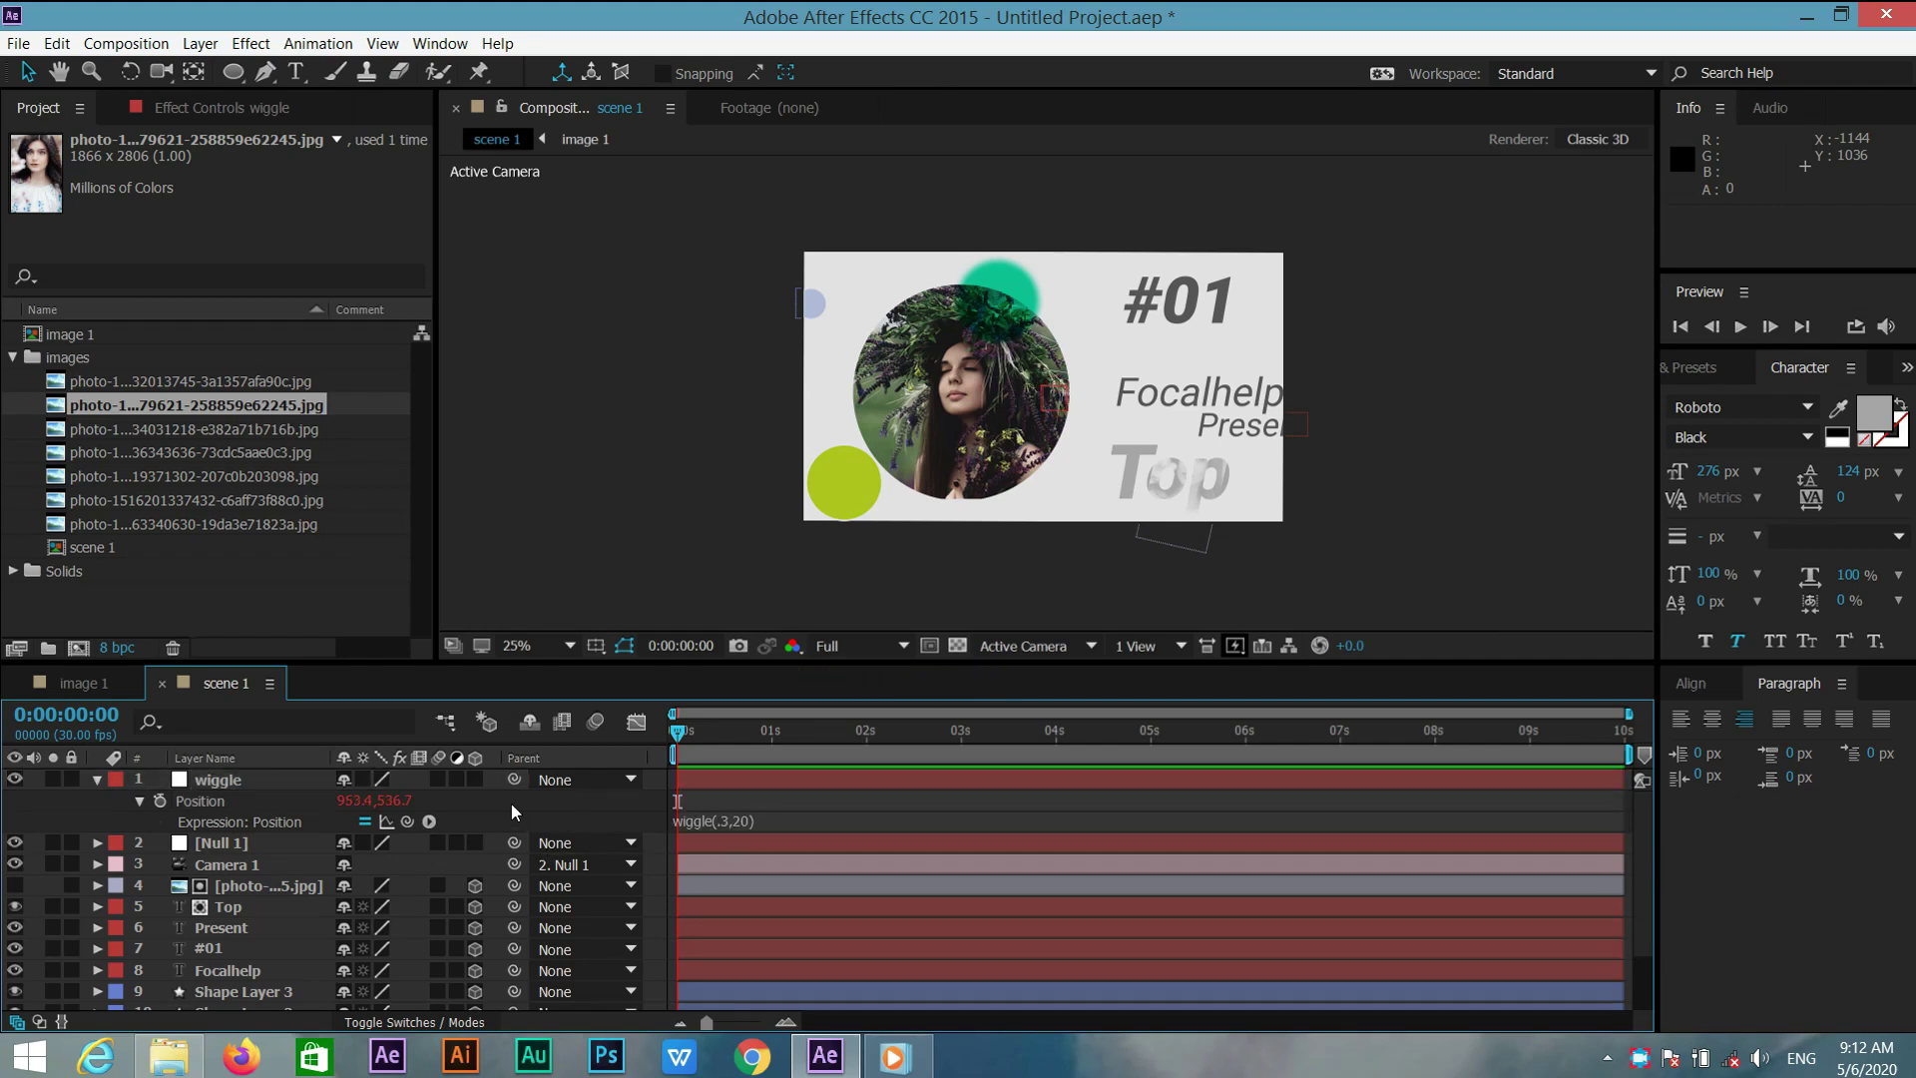
Parent the nine layers from the matte photo down to image 1 to the wiggle null, leaving out bg
{"action": "left_click_drag", "start_coordinate": [504, 662], "coordinate": [506, 618]}
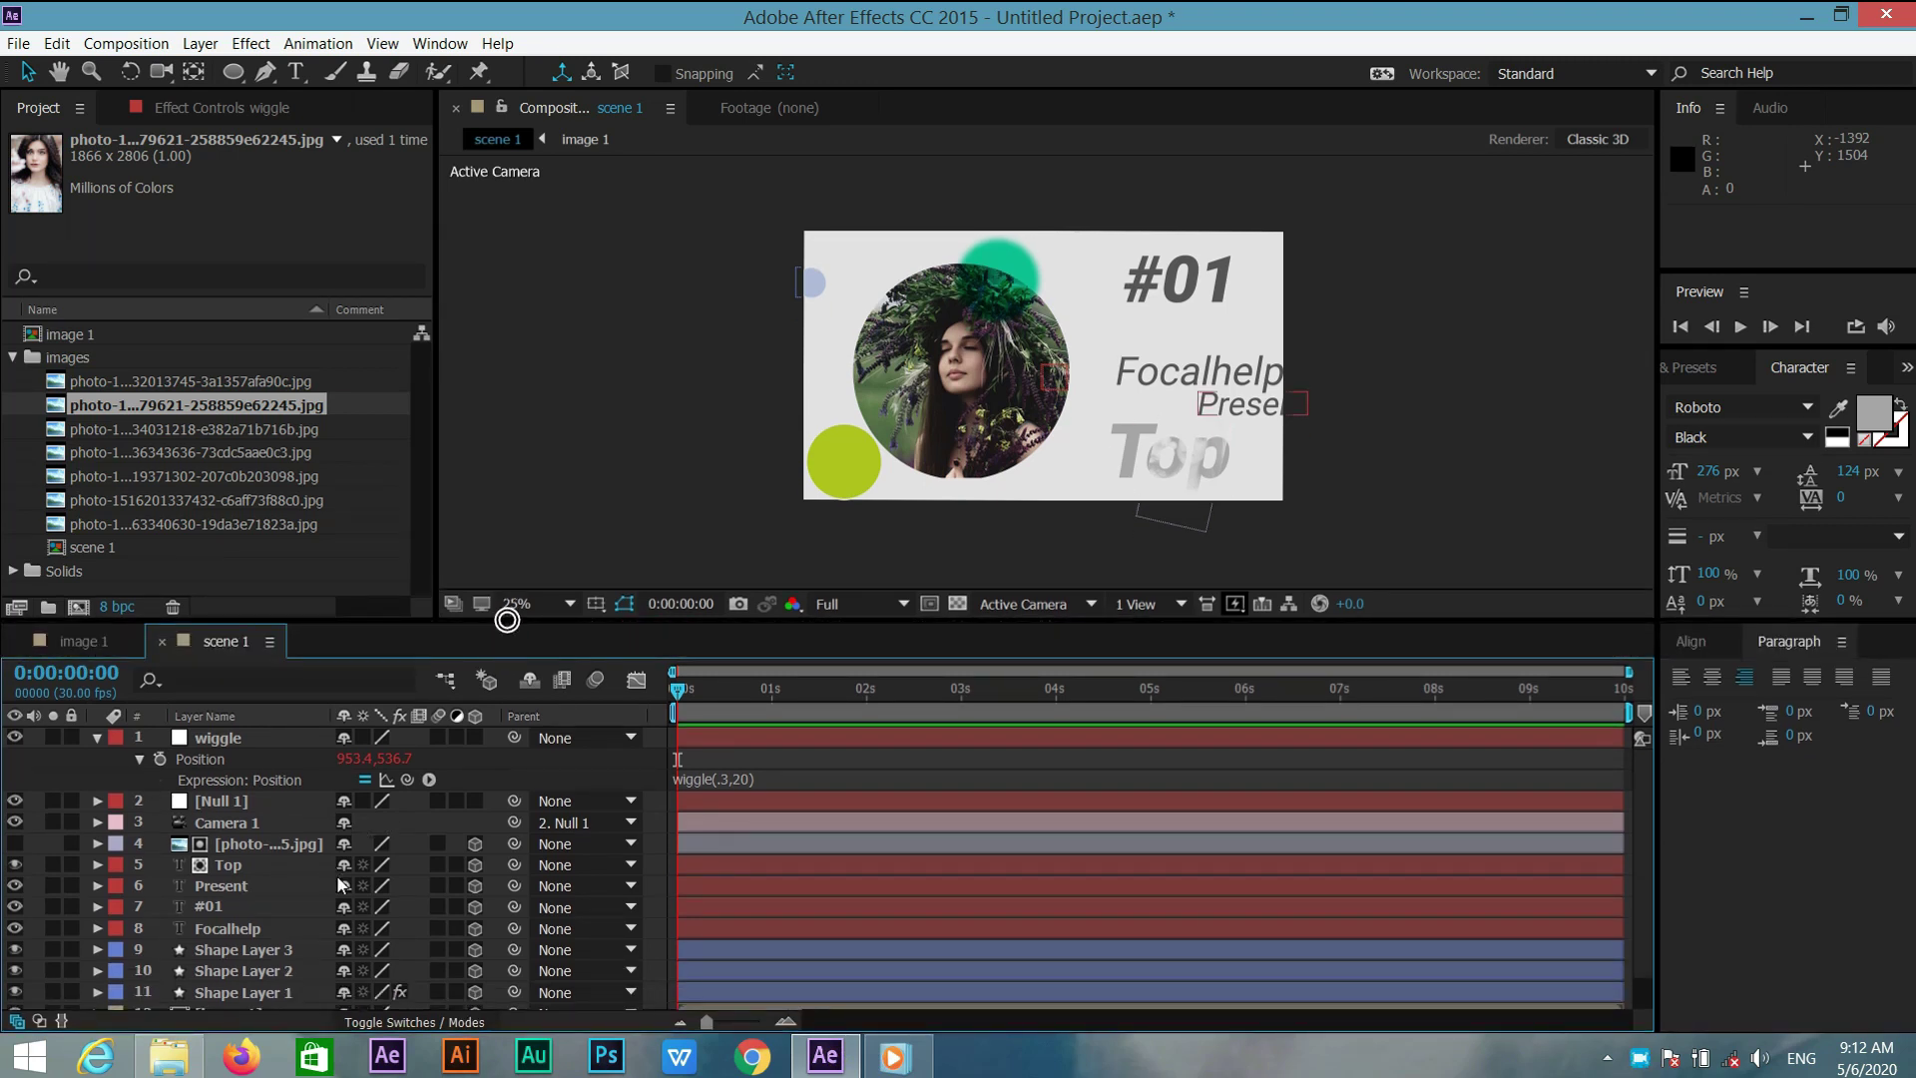
{"action": "scroll", "coordinate": [339, 883], "scroll_direction": "down", "scroll_amount": 1}
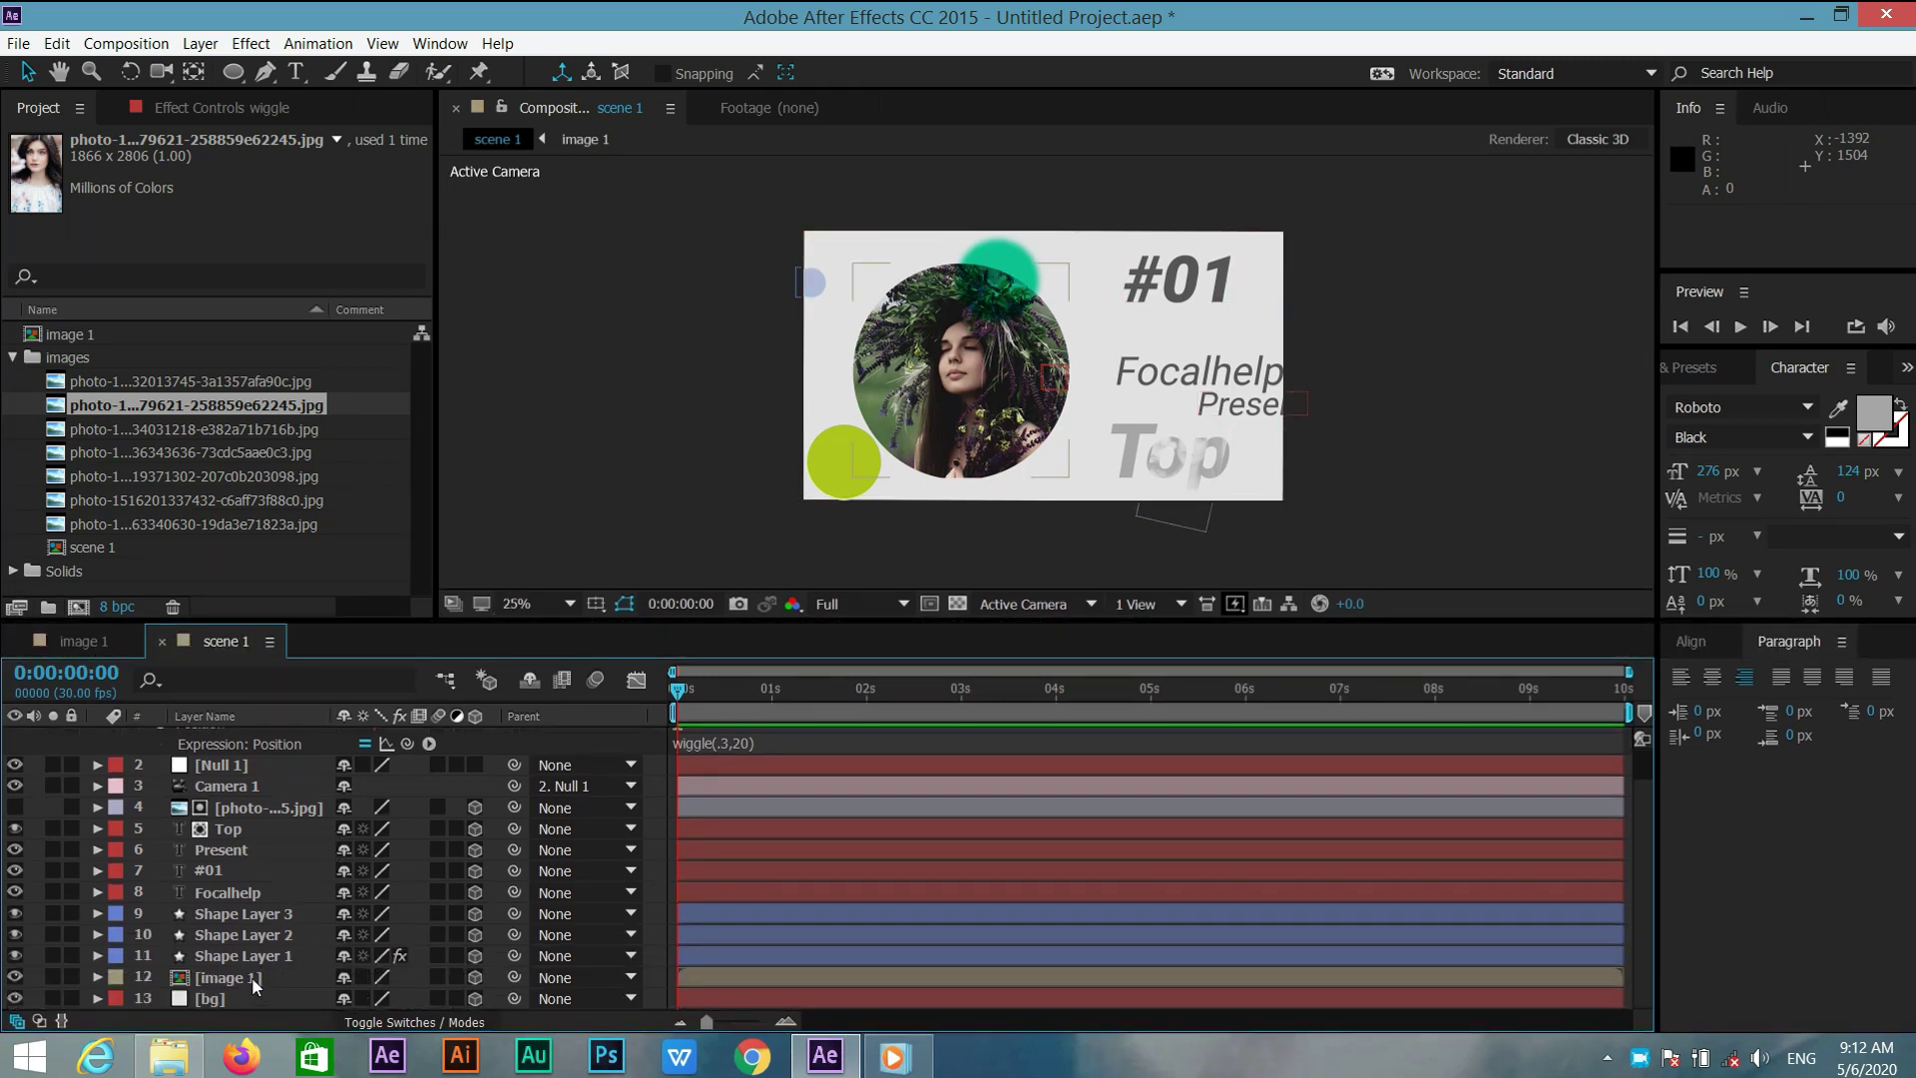
{"action": "left_click", "coordinate": [255, 980]}
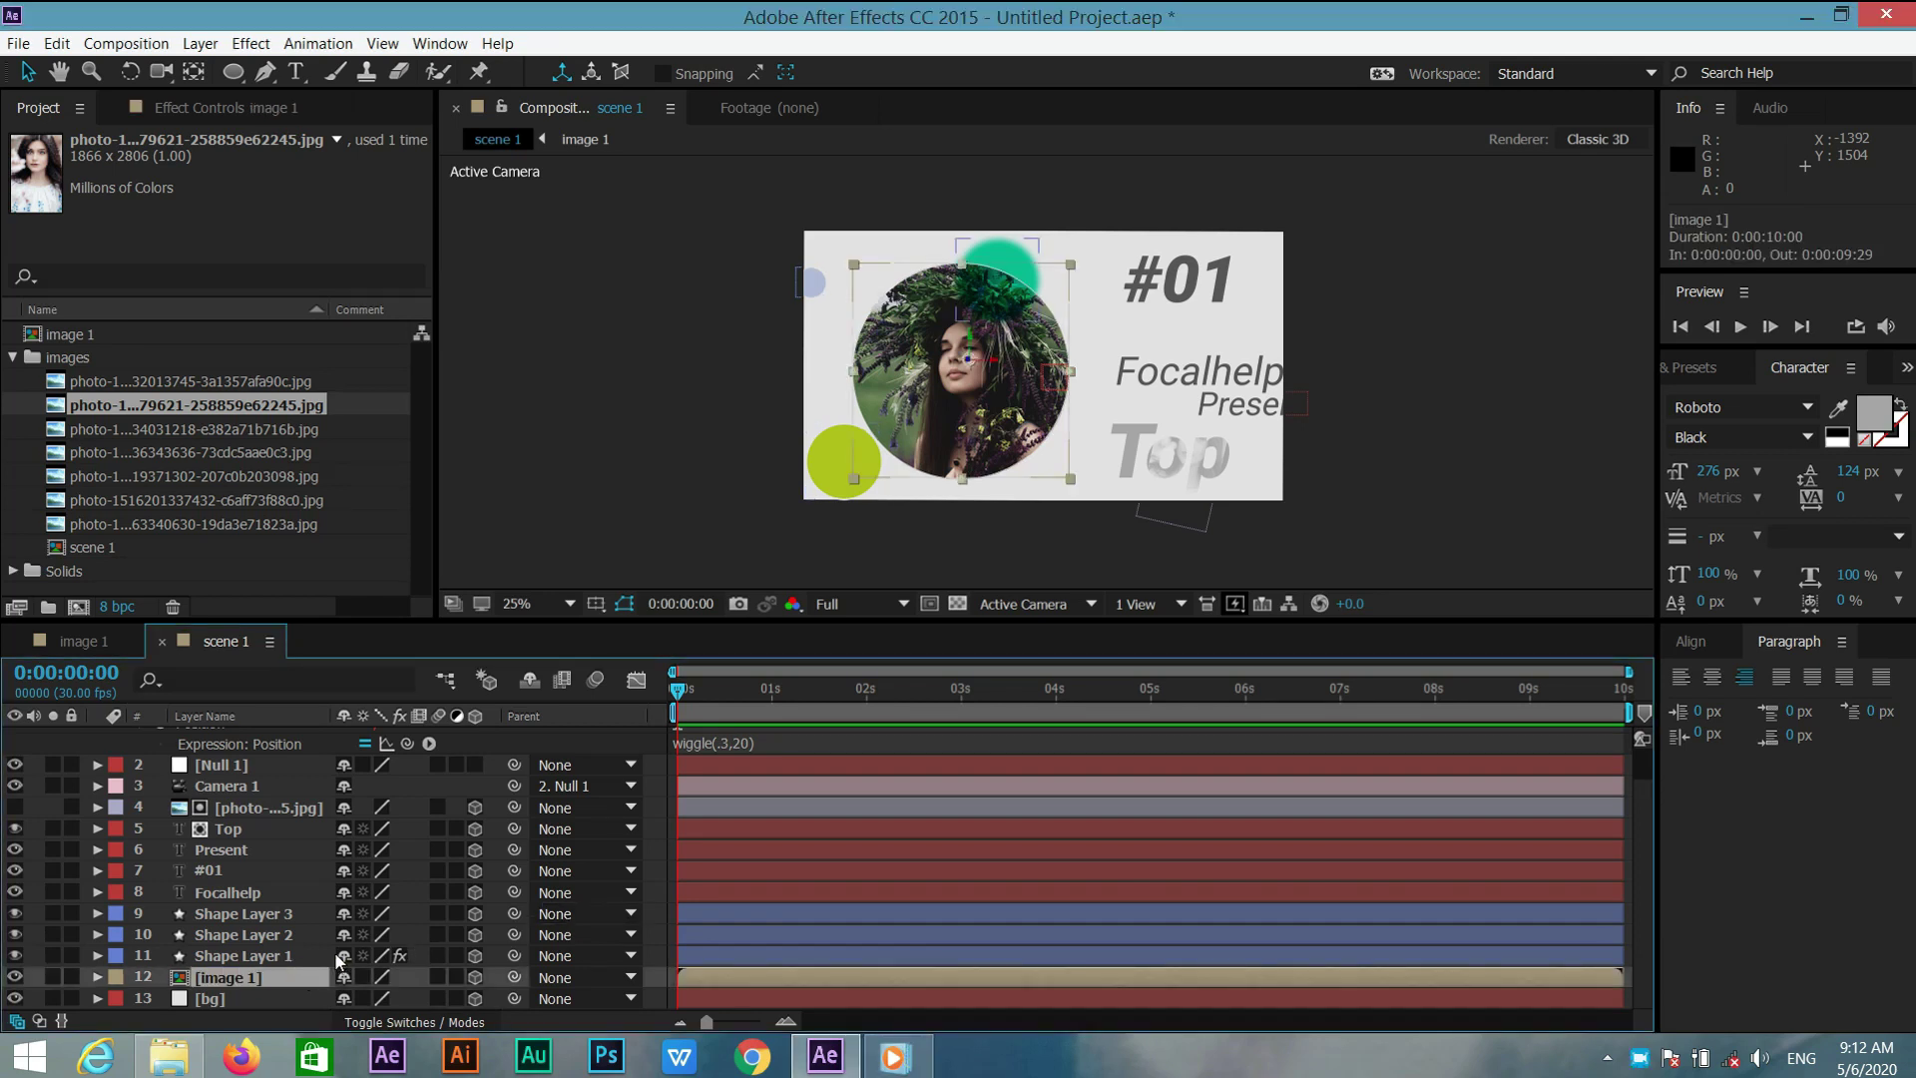
{"action": "left_click", "coordinate": [248, 806], "text": "shift"}
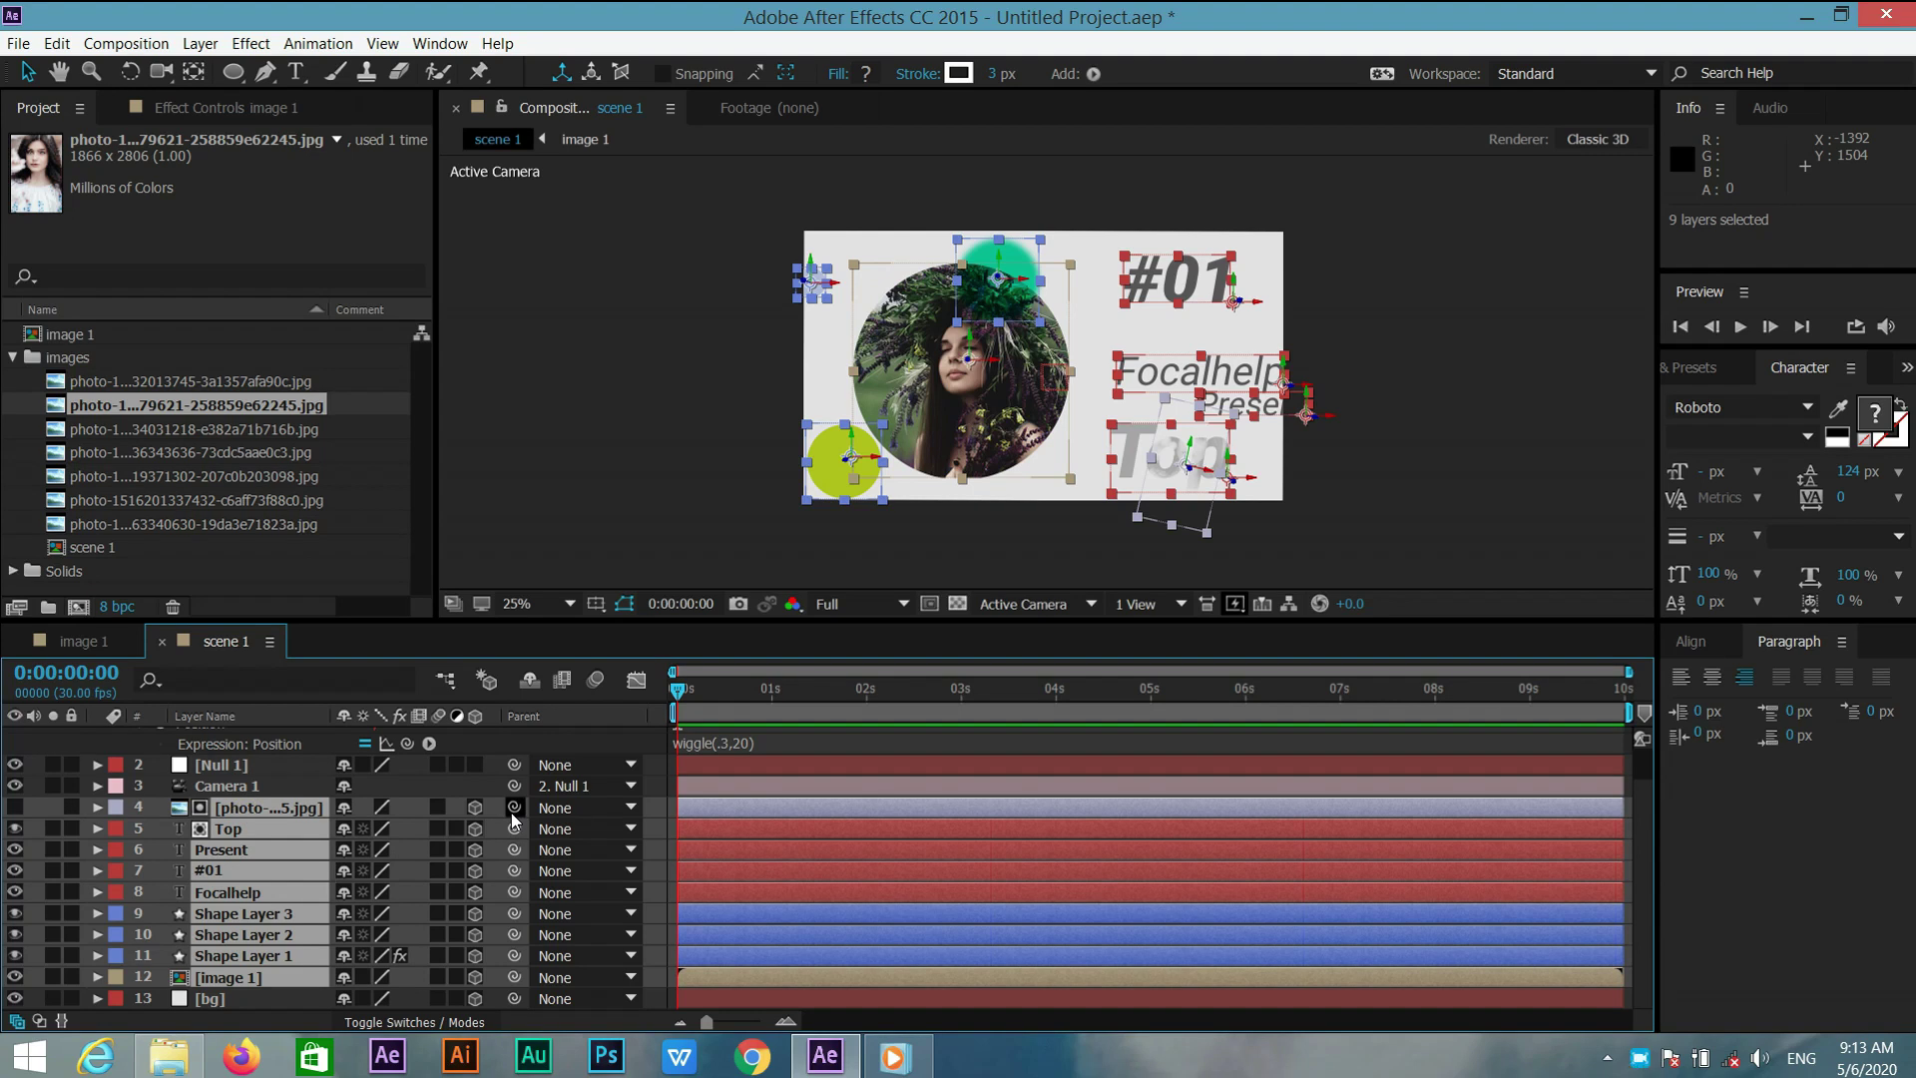
{"action": "scroll", "coordinate": [511, 812], "scroll_direction": "up", "scroll_amount": 2}
{"action": "left_click_drag", "start_coordinate": [511, 848], "coordinate": [224, 744]}
{"action": "left_click", "coordinate": [224, 745]}
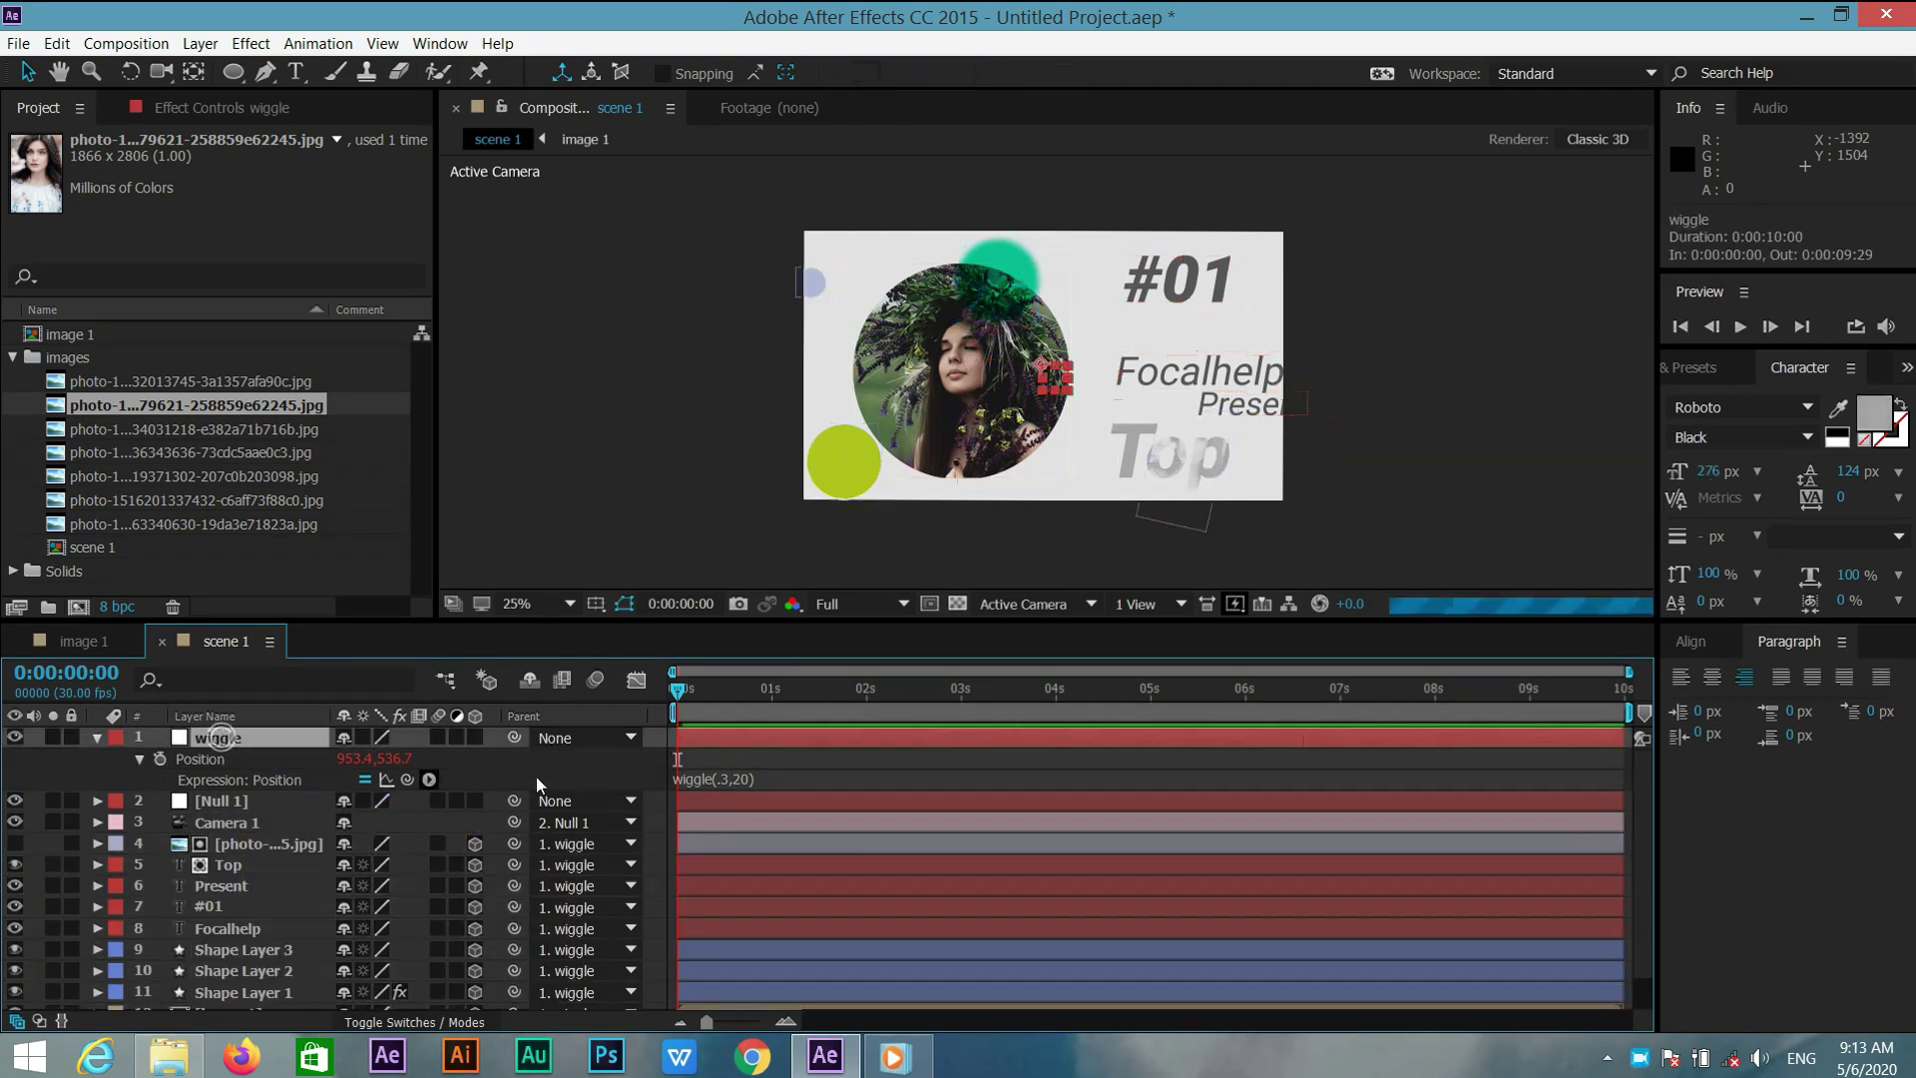
Reveal Null 1's Position at the 1-second mark and make Null 1 a 3D layer
{"action": "left_click", "coordinate": [272, 808]}
{"action": "key", "text": "p"}
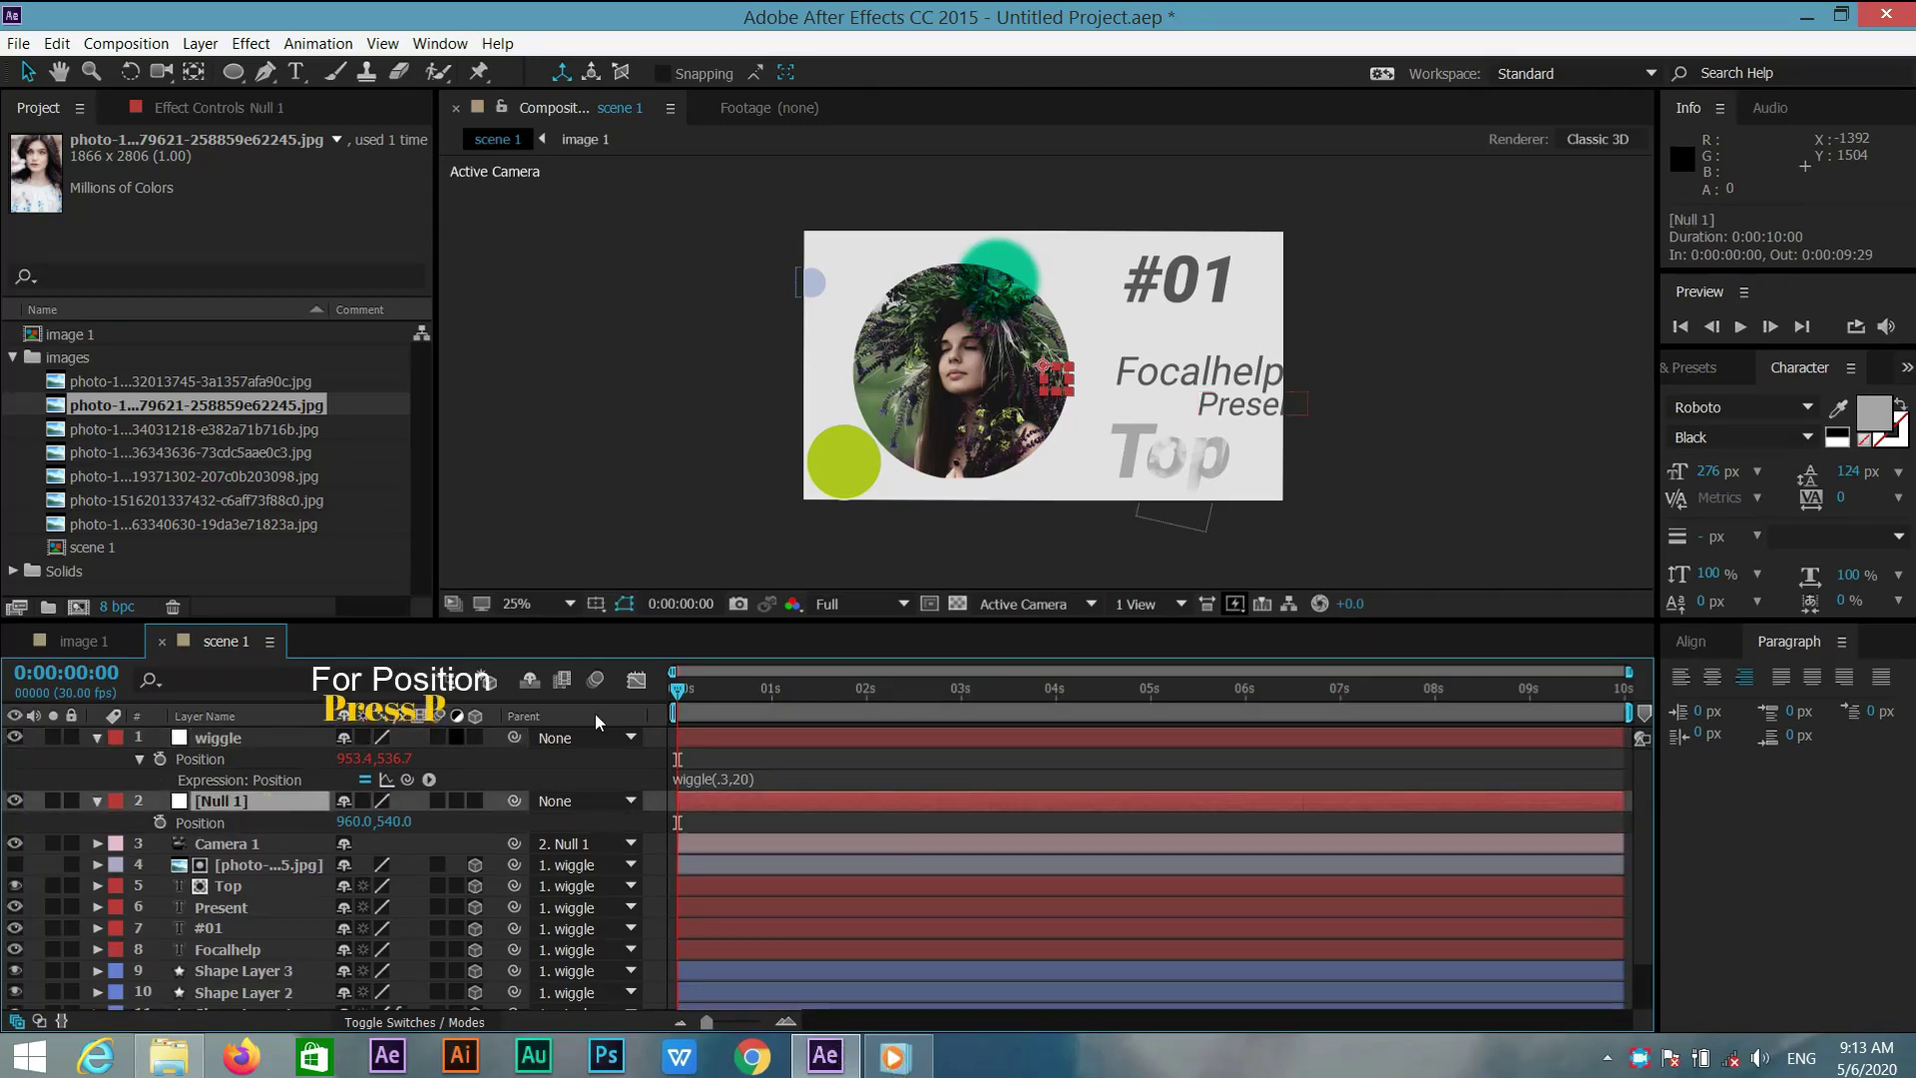
{"action": "left_click", "coordinate": [768, 706]}
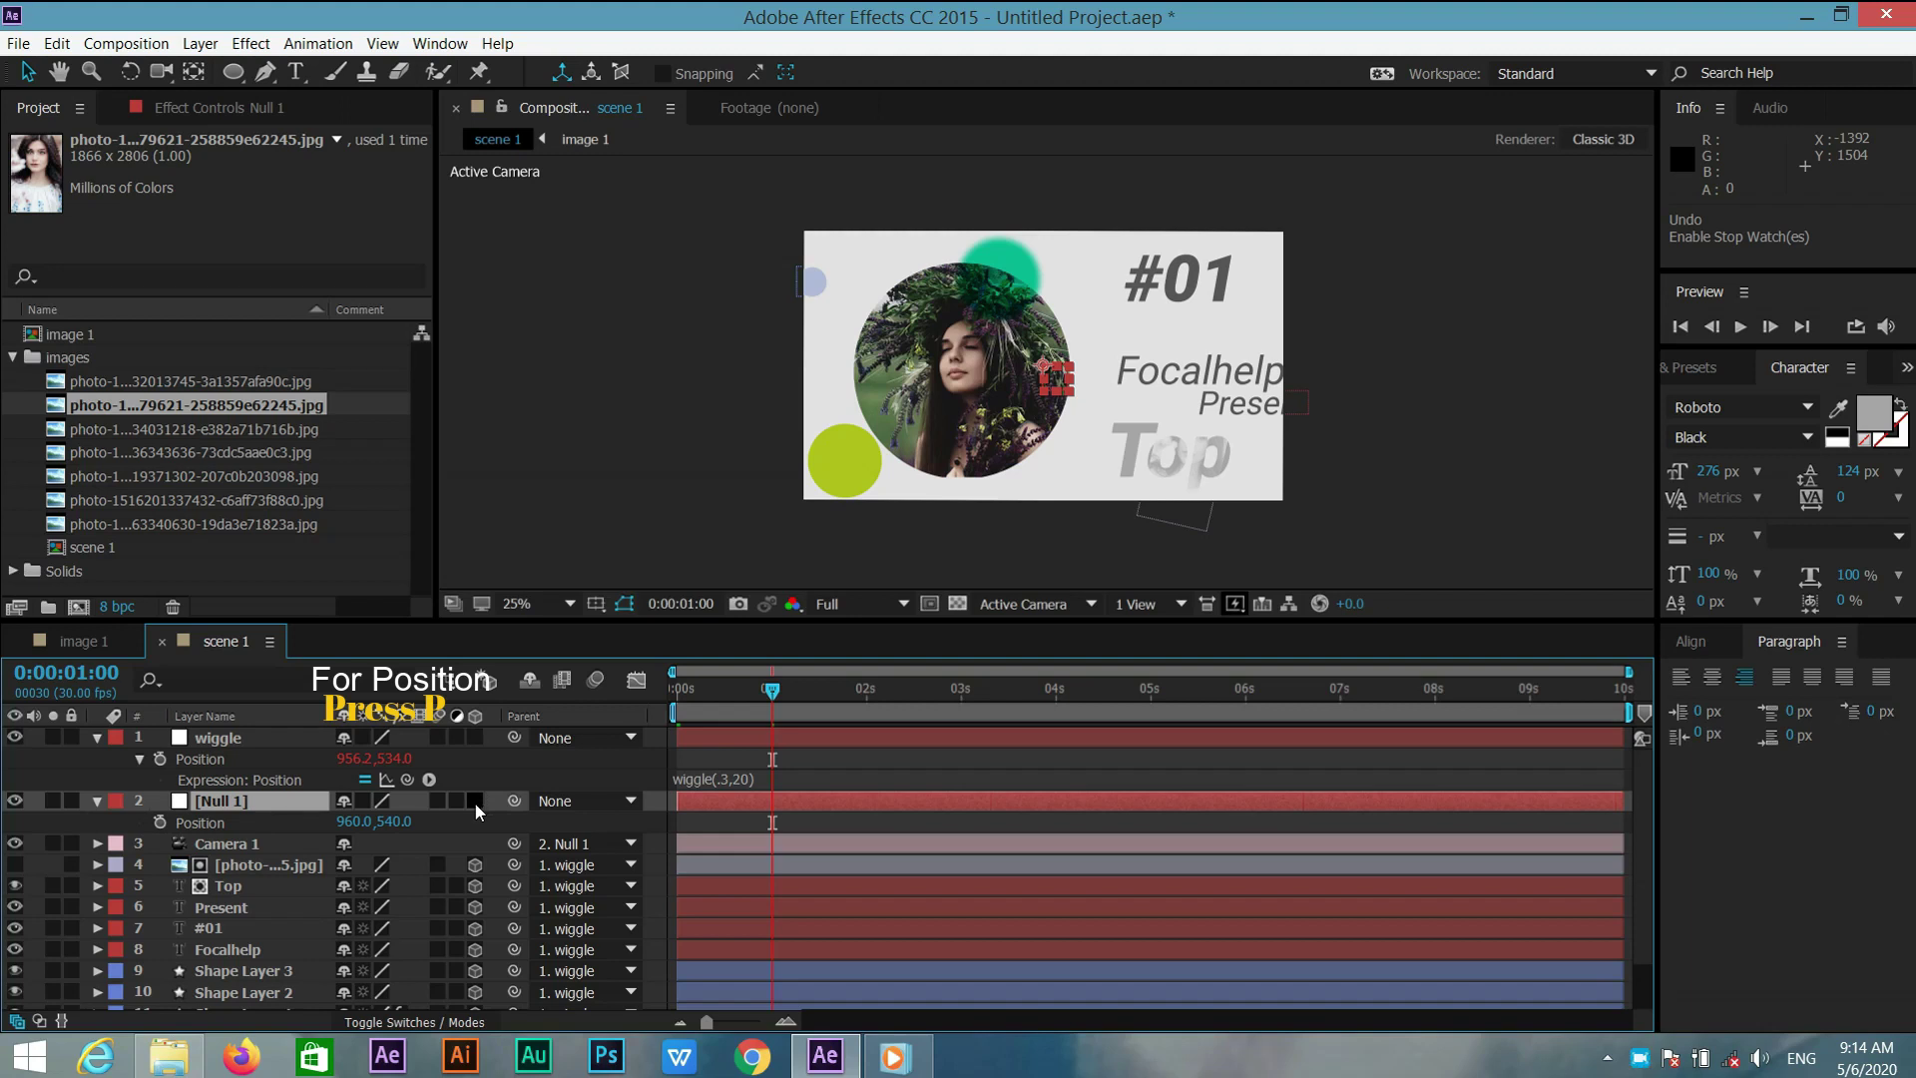
{"action": "left_click", "coordinate": [475, 804]}
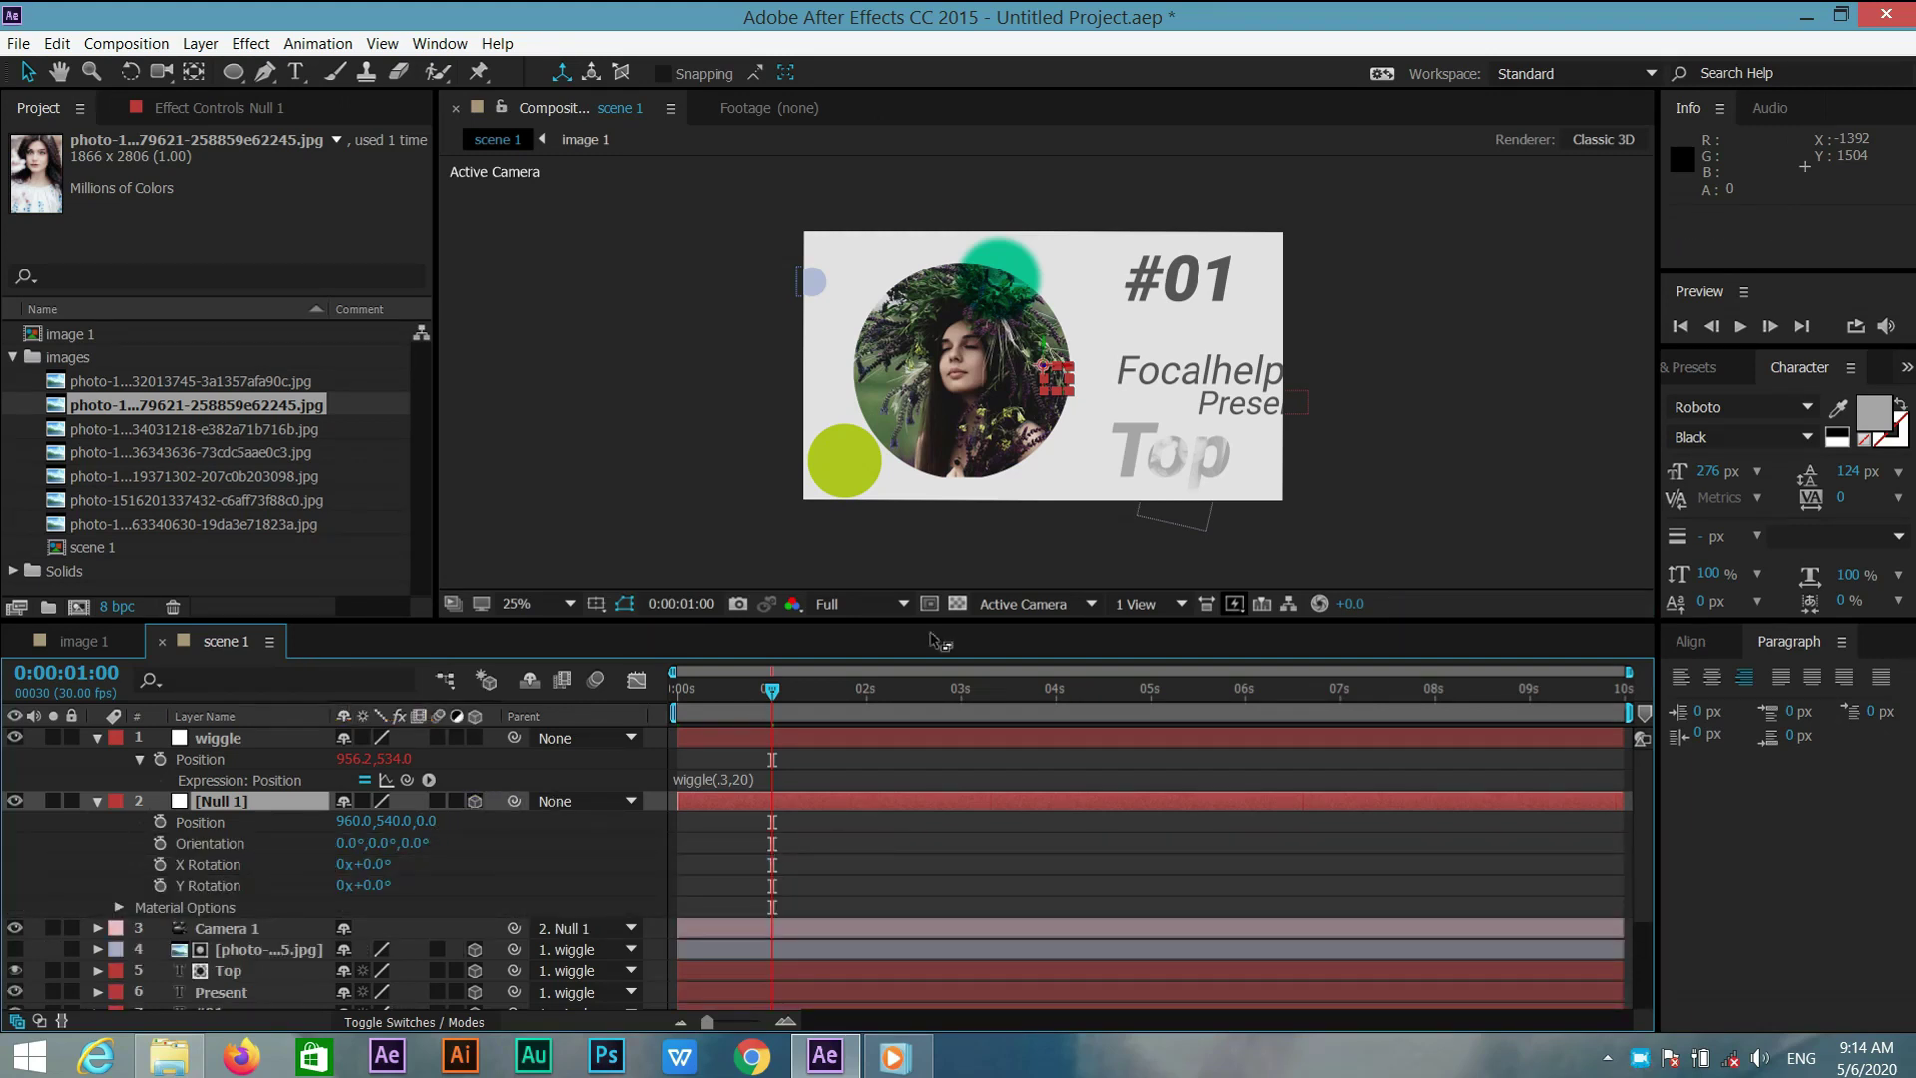
{"action": "left_click", "coordinate": [165, 826]}
{"action": "left_click_drag", "start_coordinate": [773, 692], "coordinate": [555, 685]}
{"action": "key", "text": "ctrl+z"}
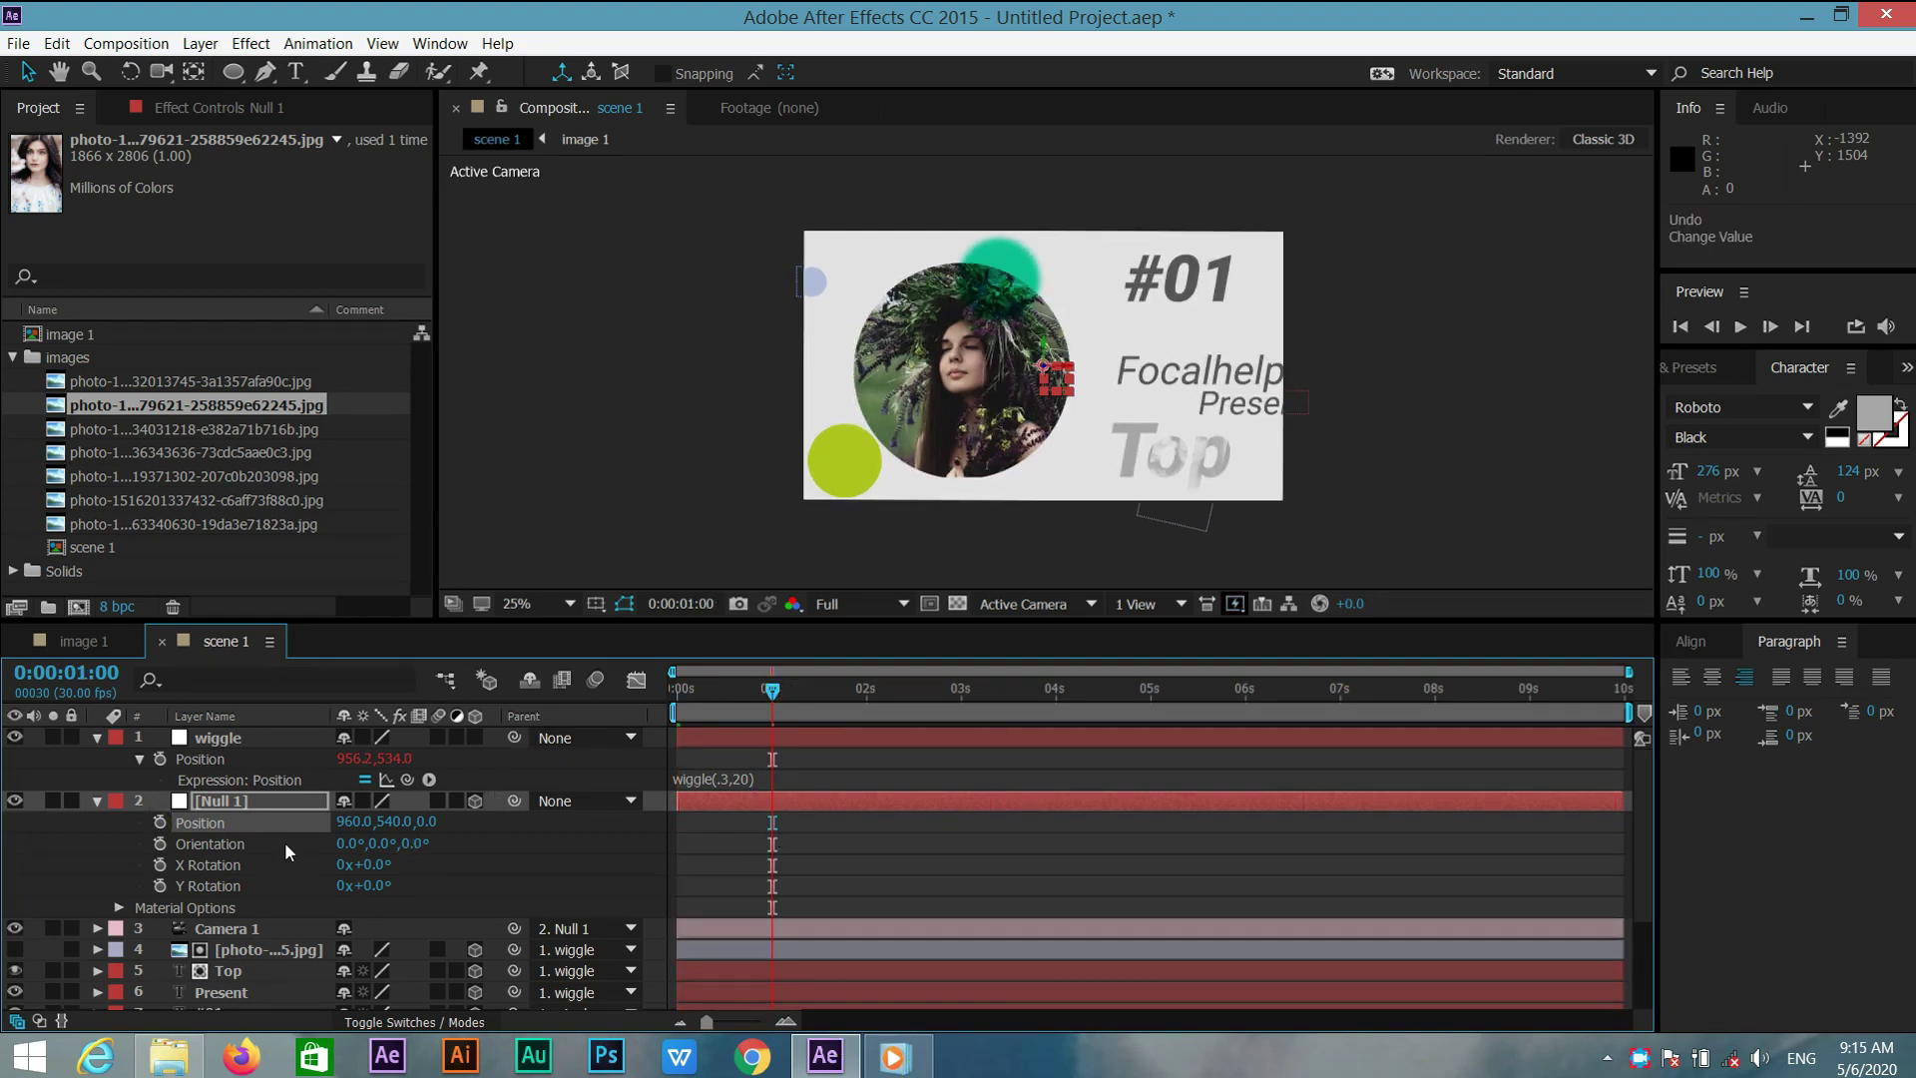
Keyframe Null 1's Position at the 1-second mark, and set its Z value to -2600 at 0 seconds
{"action": "left_click", "coordinate": [161, 822]}
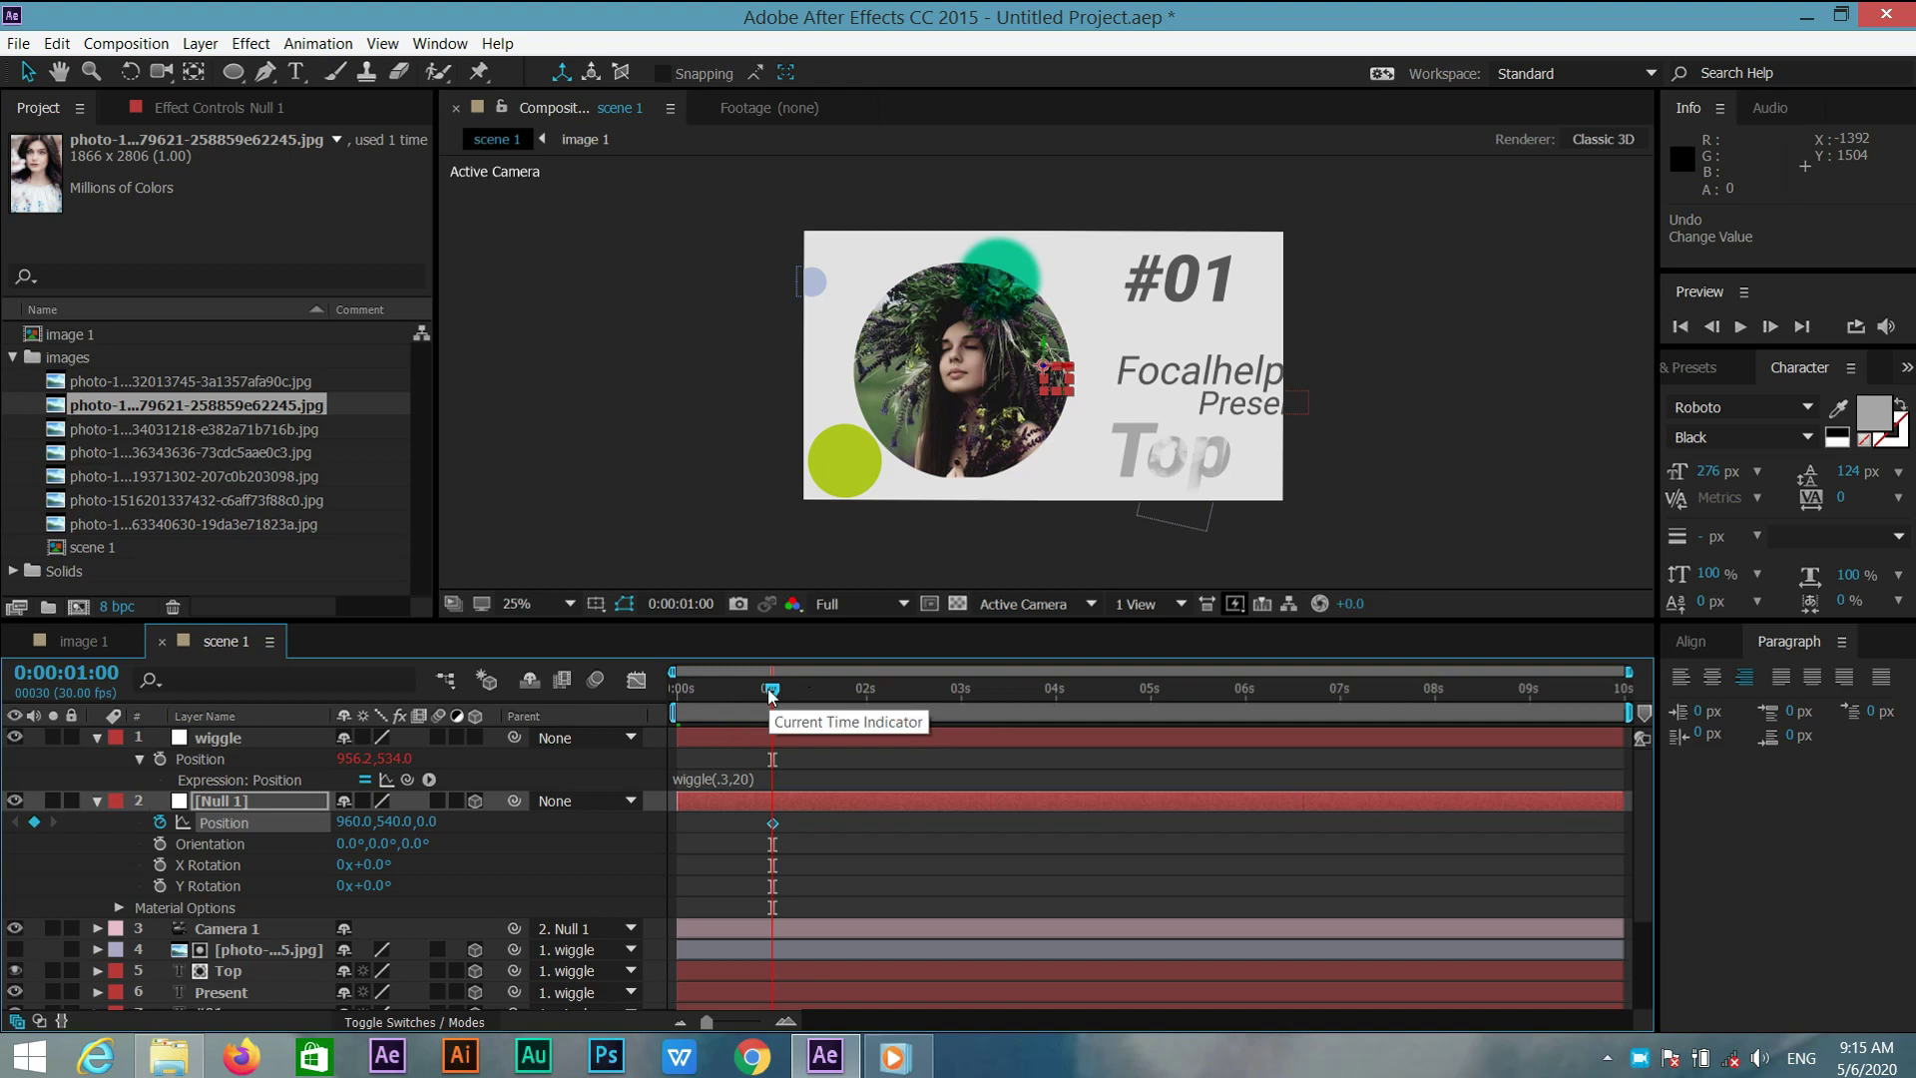
{"action": "left_click_drag", "start_coordinate": [773, 691], "coordinate": [638, 689]}
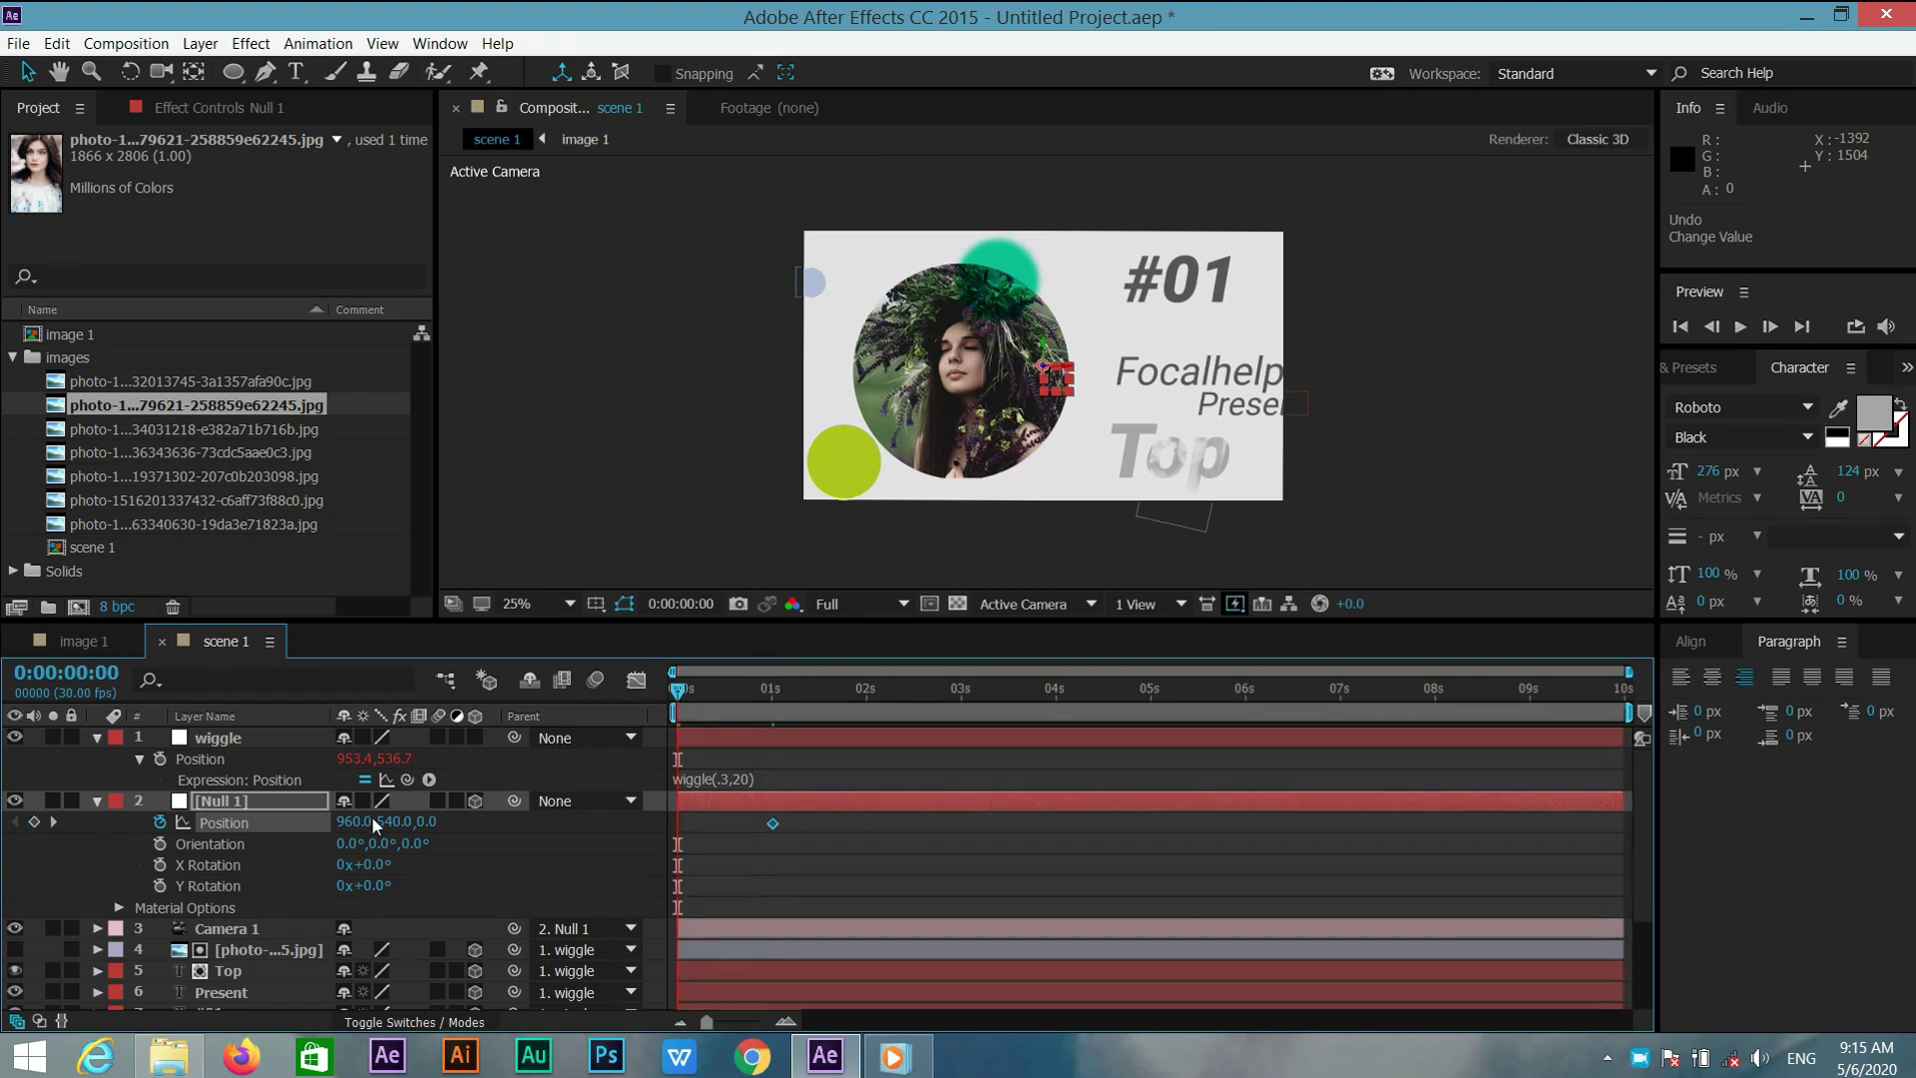
{"action": "left_click", "coordinate": [425, 821]}
{"action": "type", "text": "-2600"}
{"action": "key", "text": "Return"}
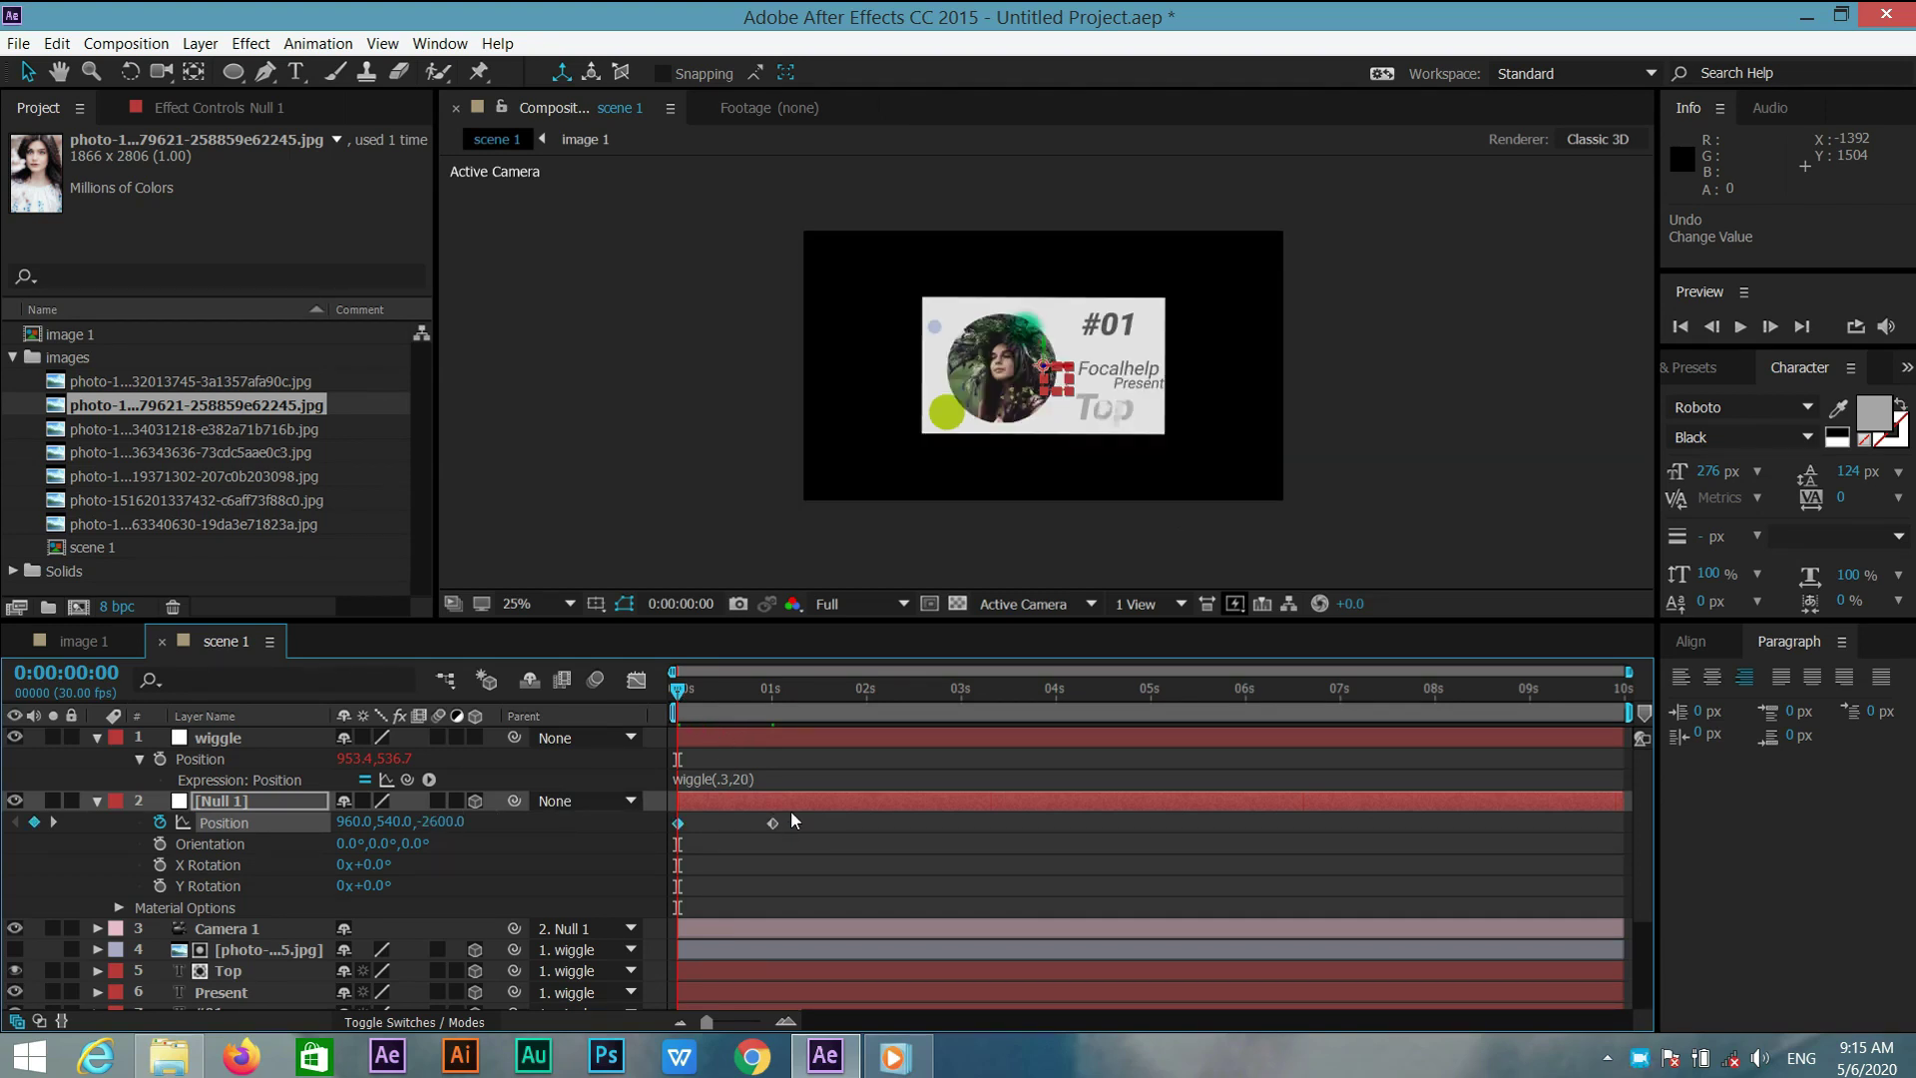
Easy-ease Null 1's two Position keyframes and reshape the speed graph into a sharp early peak with a long slow-down
{"action": "left_click_drag", "start_coordinate": [788, 816], "coordinate": [672, 824]}
{"action": "left_click", "coordinate": [773, 697]}
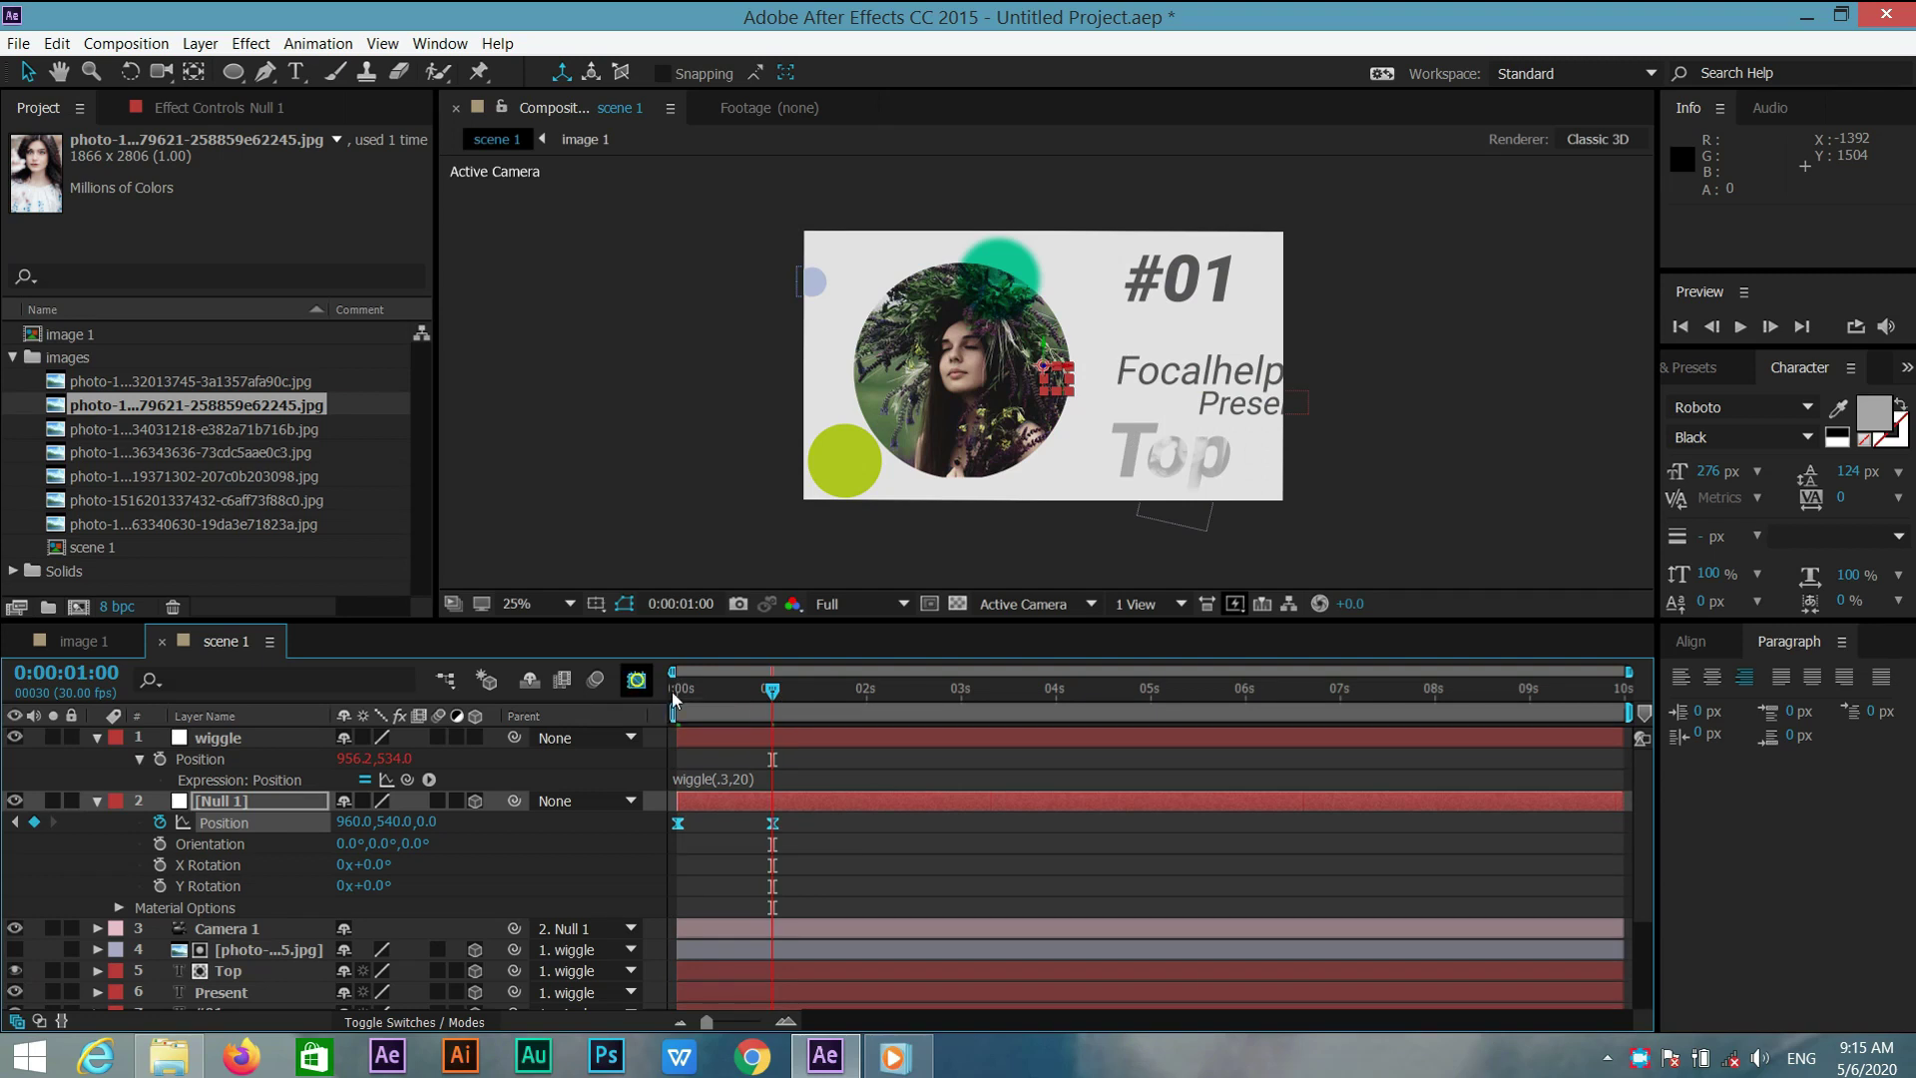
{"action": "key", "text": "shift+F3"}
{"action": "left_click_drag", "start_coordinate": [750, 967], "coordinate": [725, 956]}
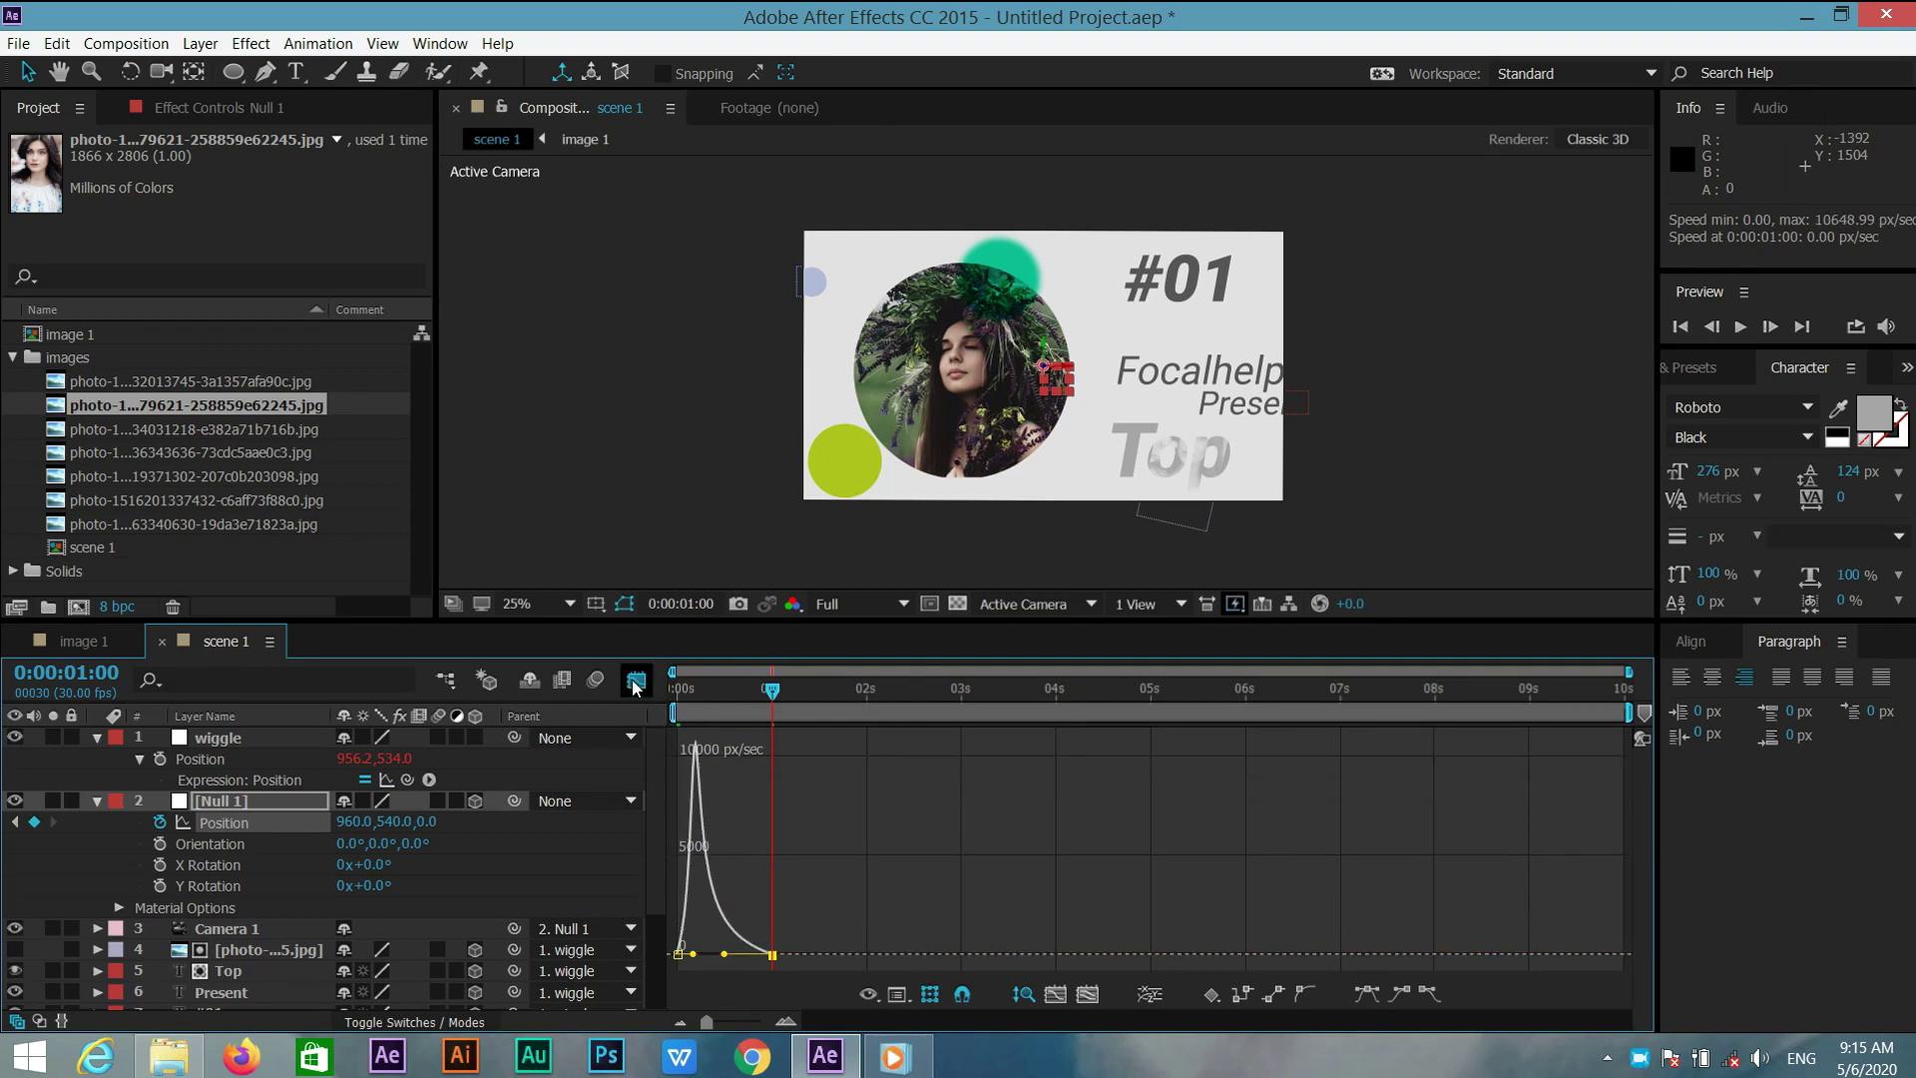
{"action": "left_click", "coordinate": [96, 802]}
{"action": "left_click", "coordinate": [96, 739]}
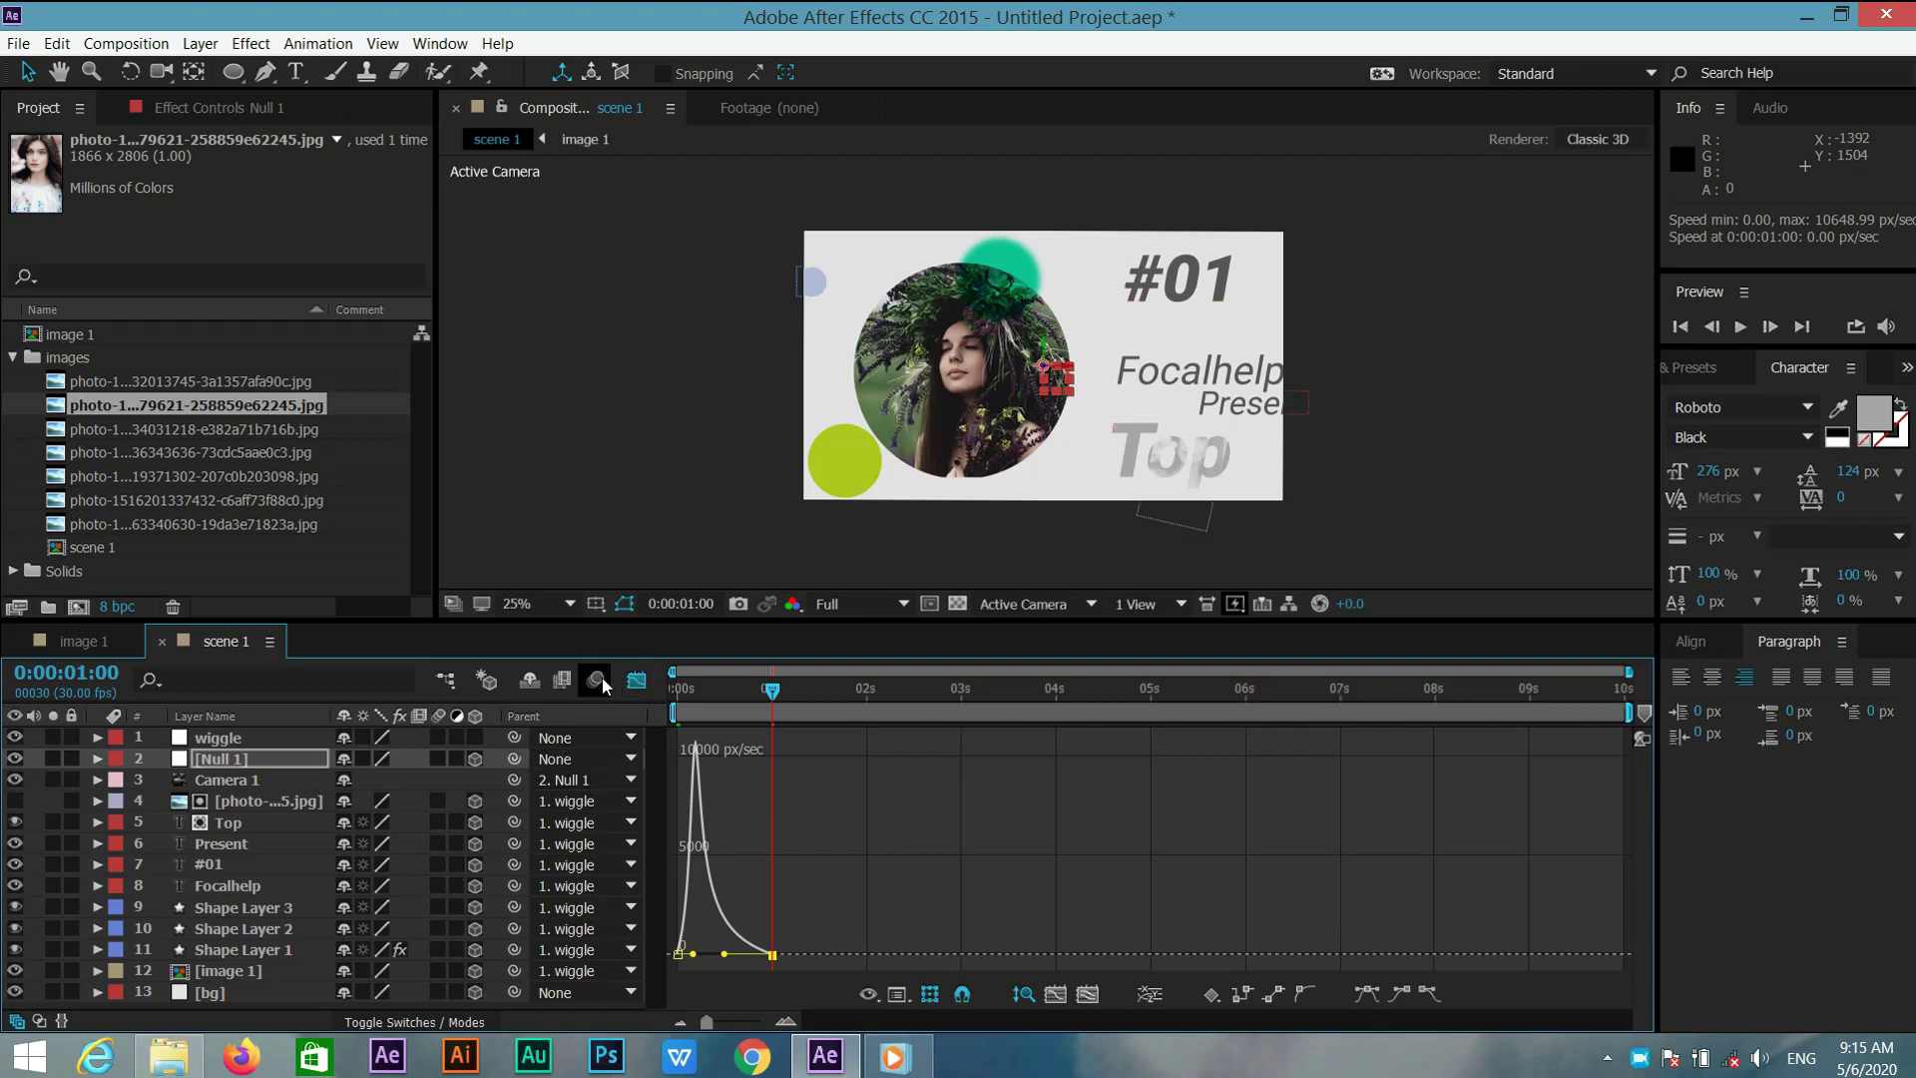
{"action": "left_click", "coordinate": [635, 685]}
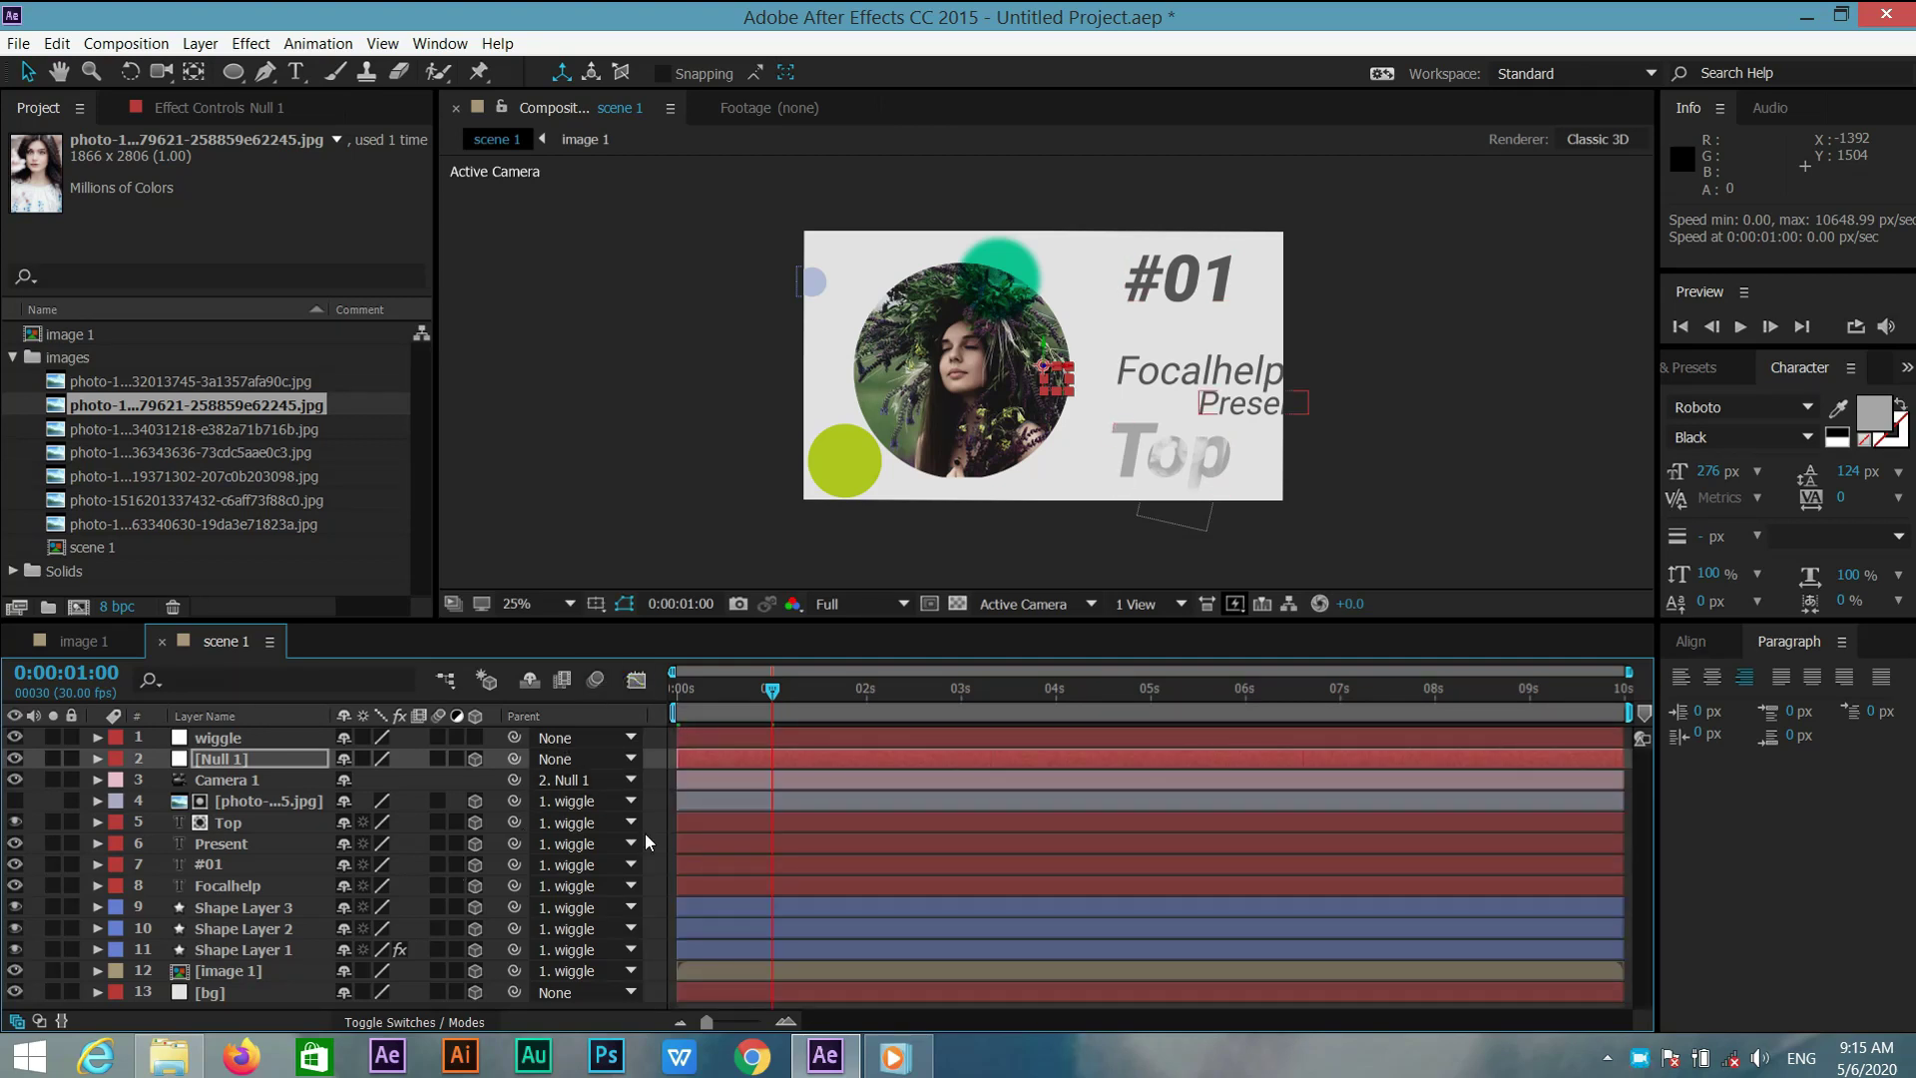
Give the nine layers from the matte photo down to image 1 an orange label
{"action": "left_click", "coordinate": [299, 802]}
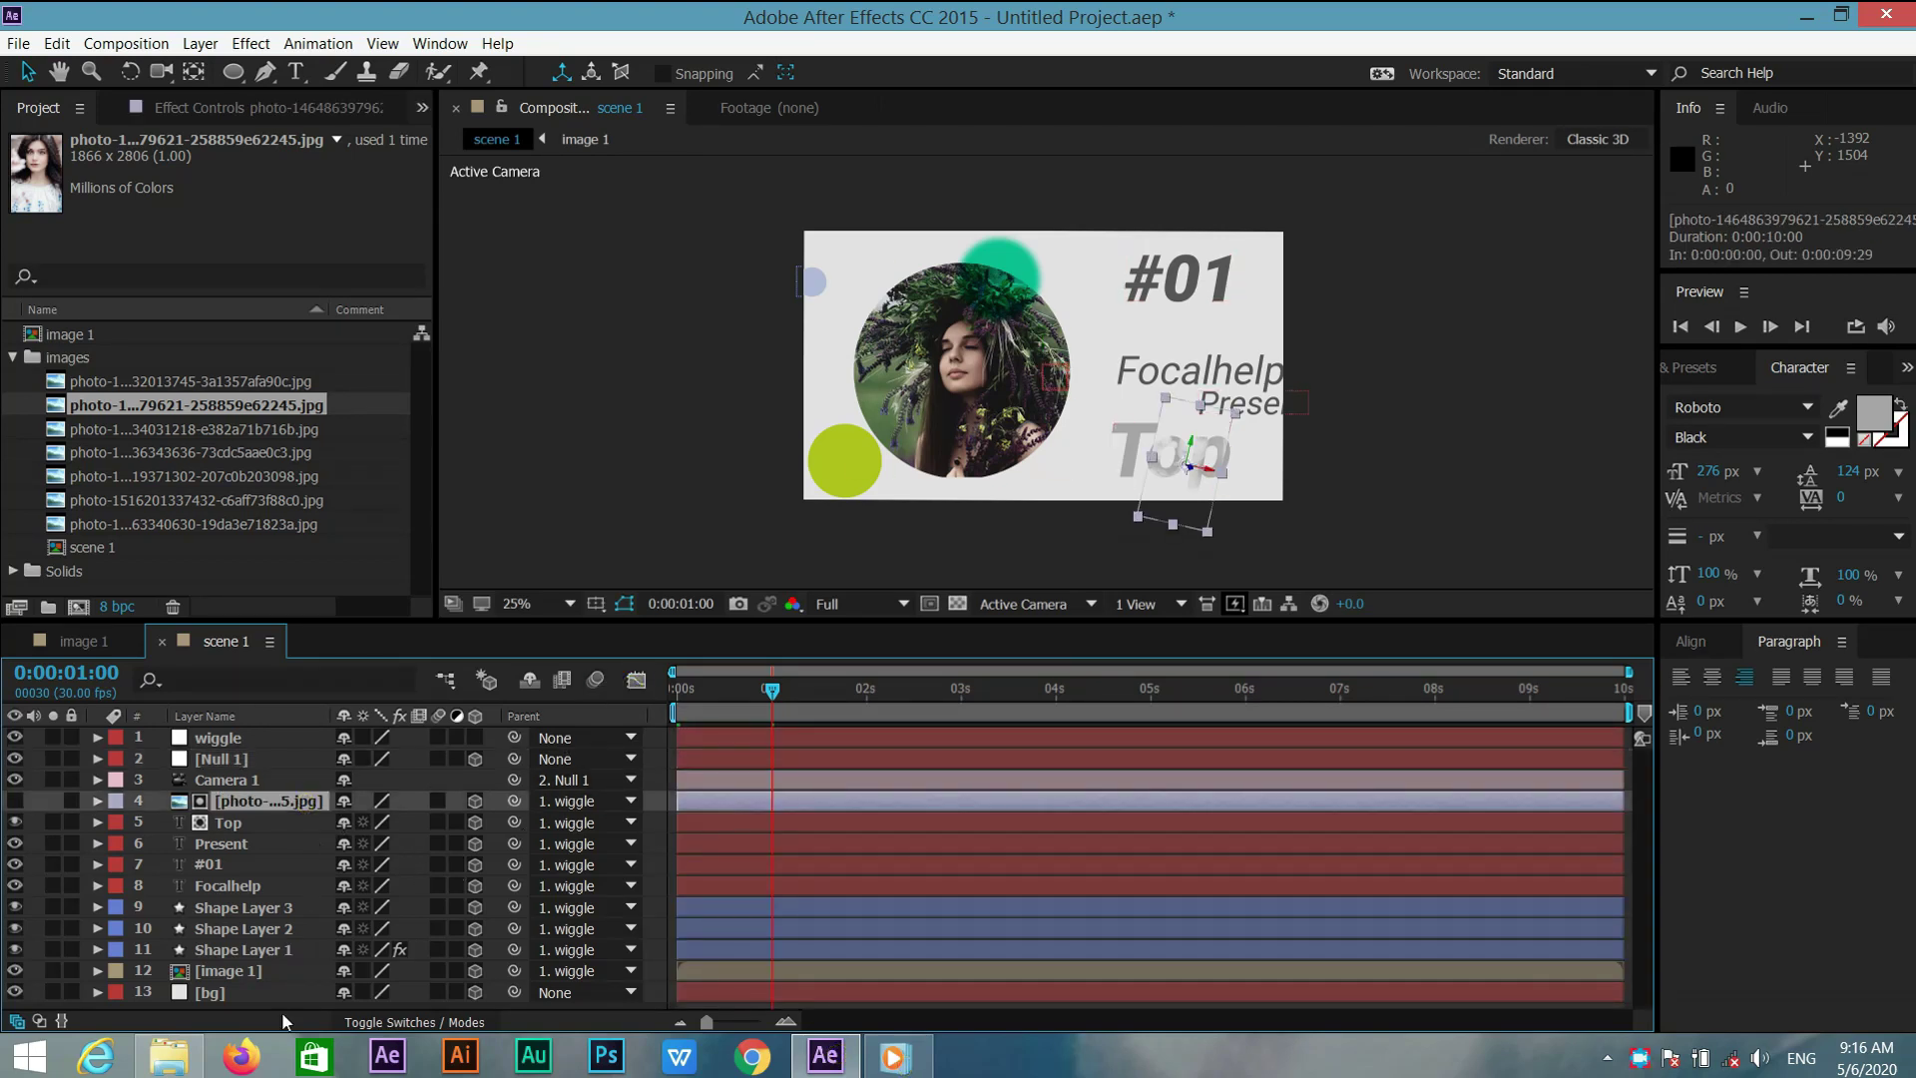
{"action": "left_click", "coordinate": [272, 966], "text": "shift"}
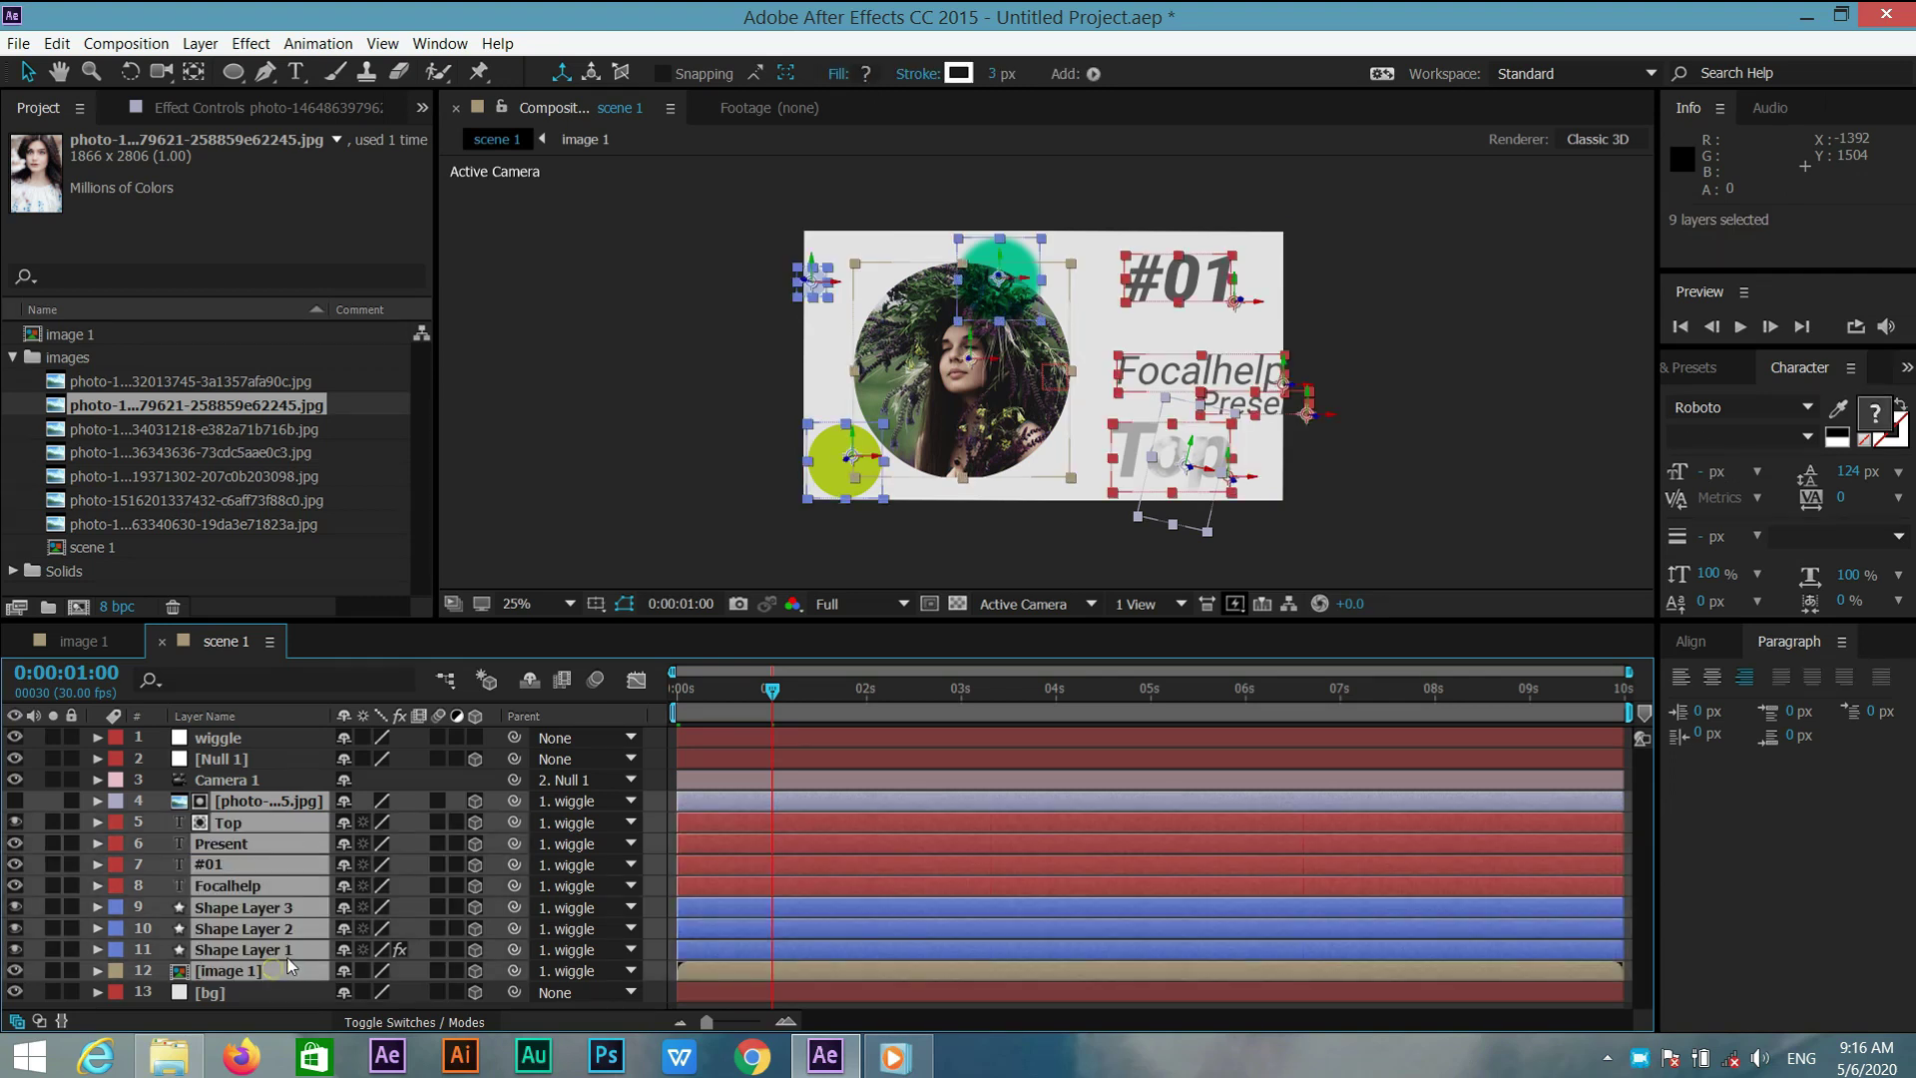
{"action": "left_click", "coordinate": [115, 972]}
{"action": "left_click", "coordinate": [189, 848]}
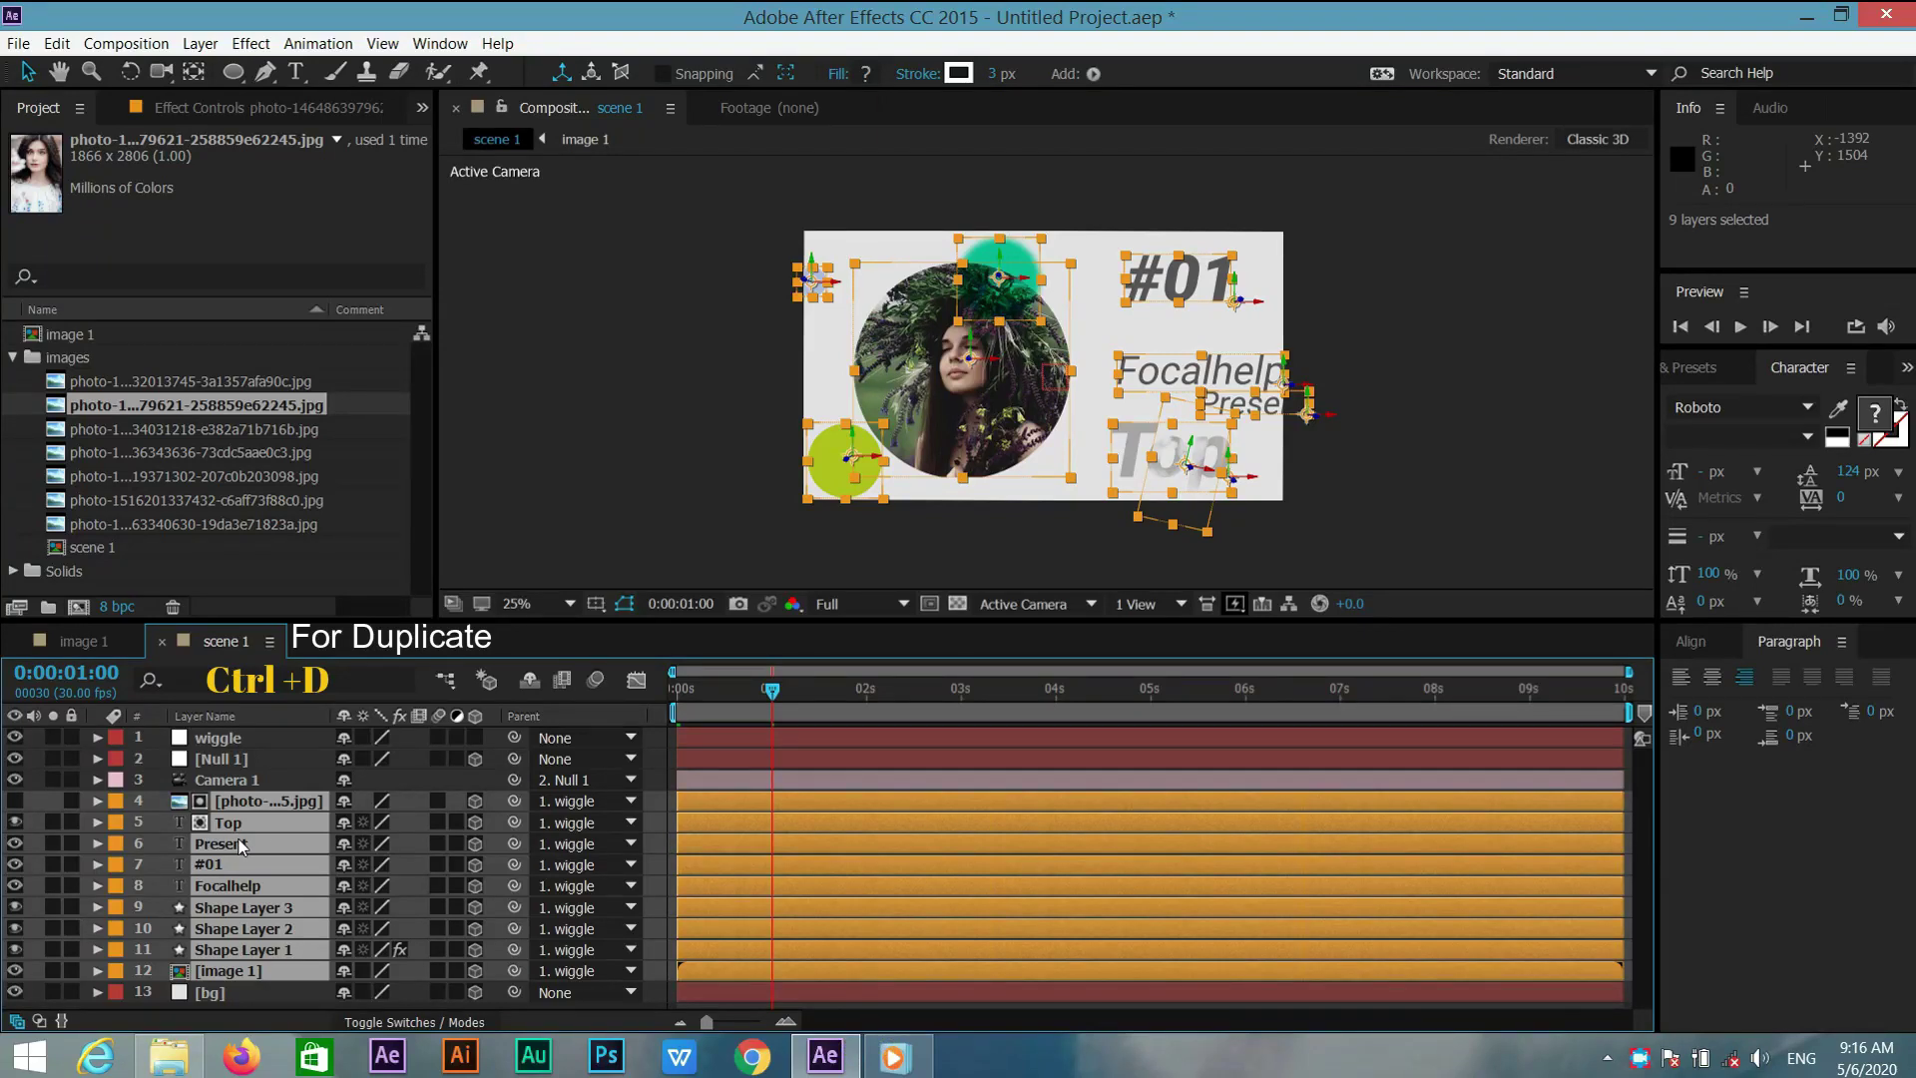
Duplicate the nine orange layers and label the copies green
{"action": "key", "text": "ctrl+d"}
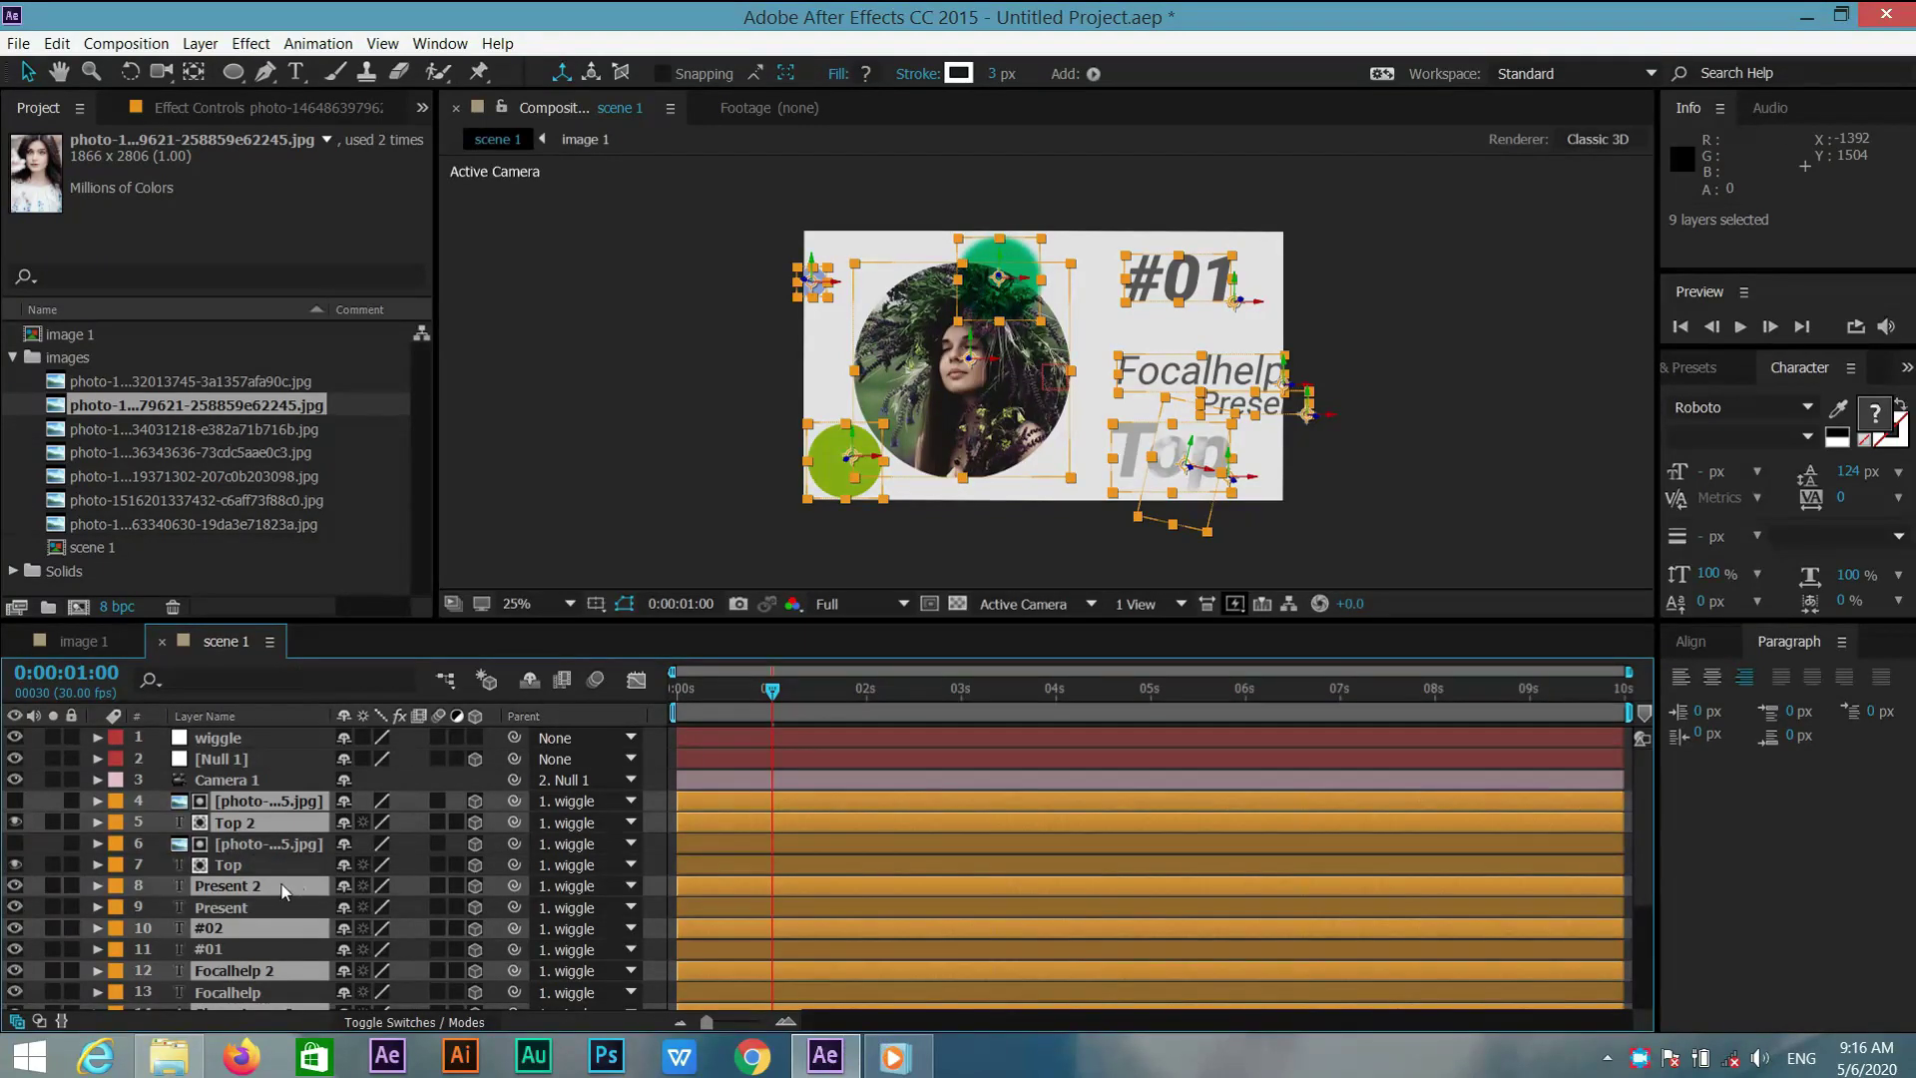
{"action": "left_click", "coordinate": [116, 825]}
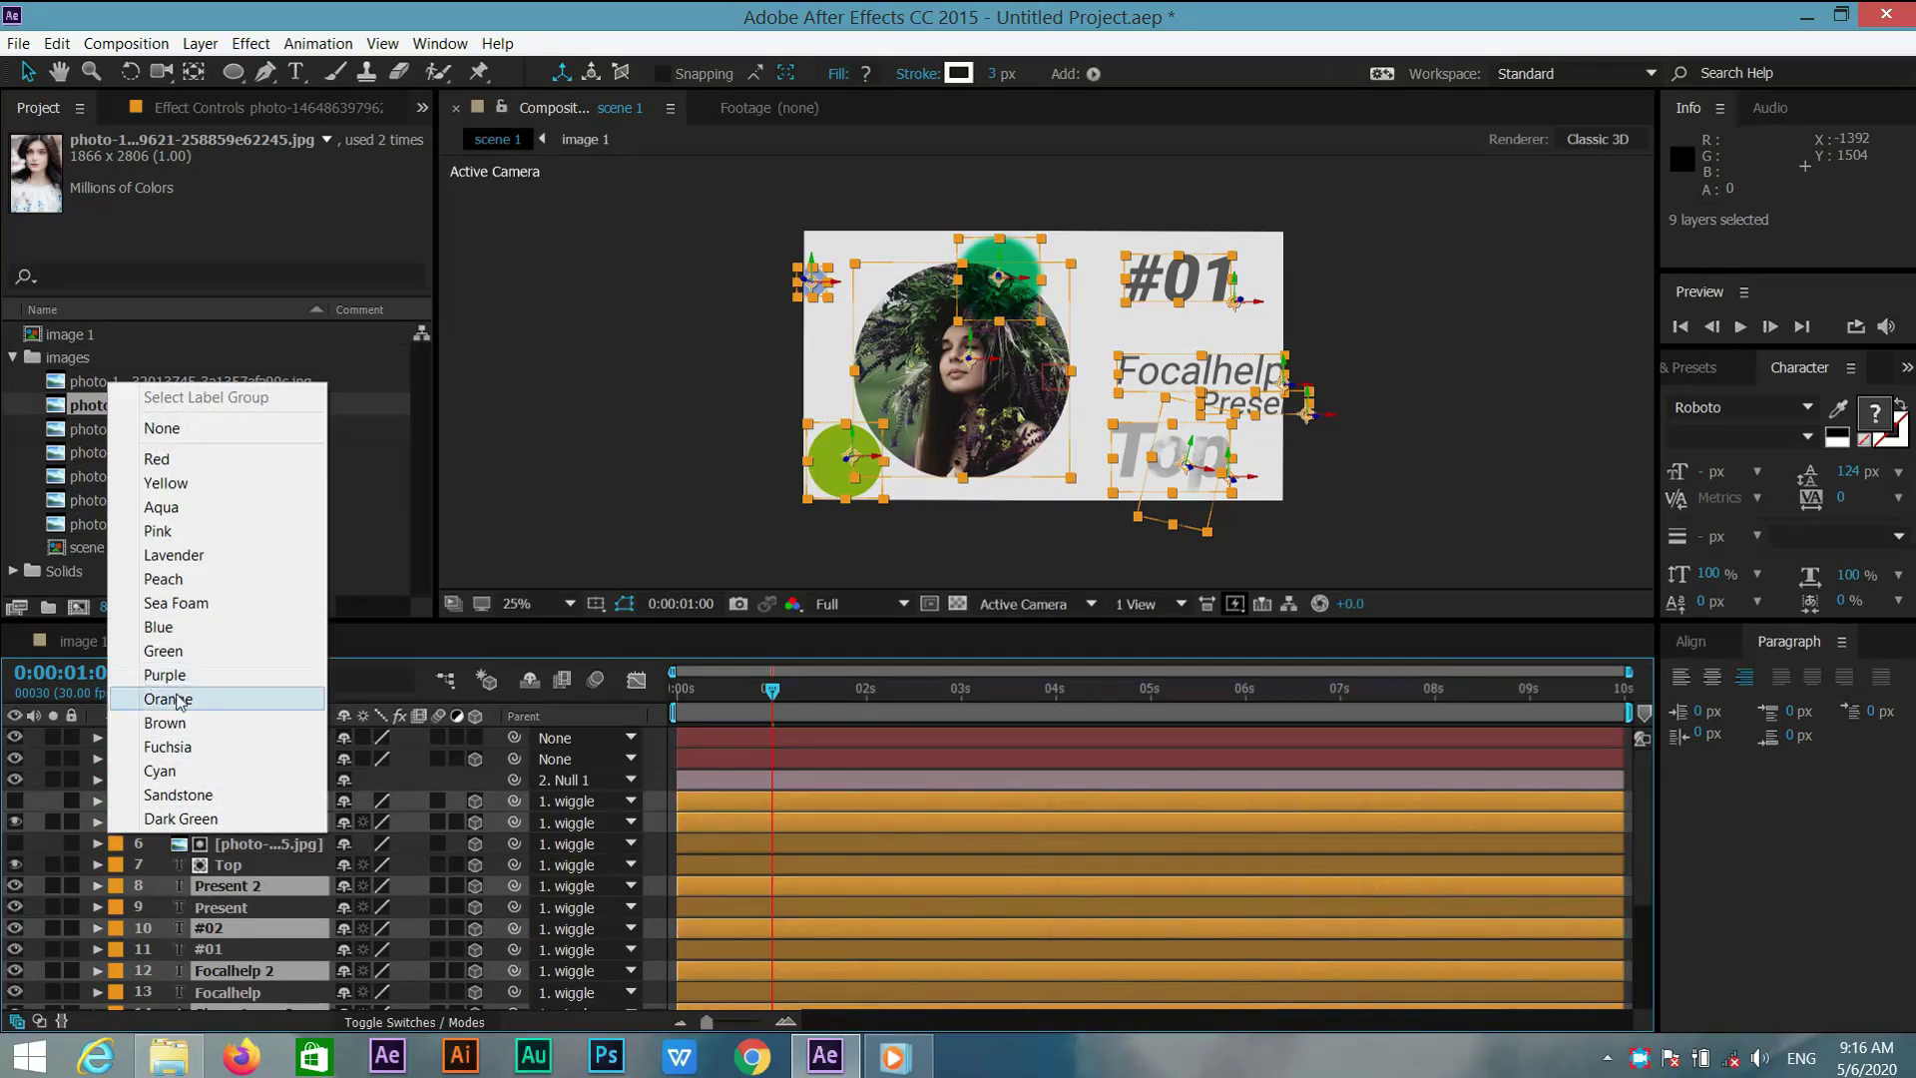
{"action": "left_click", "coordinate": [170, 651]}
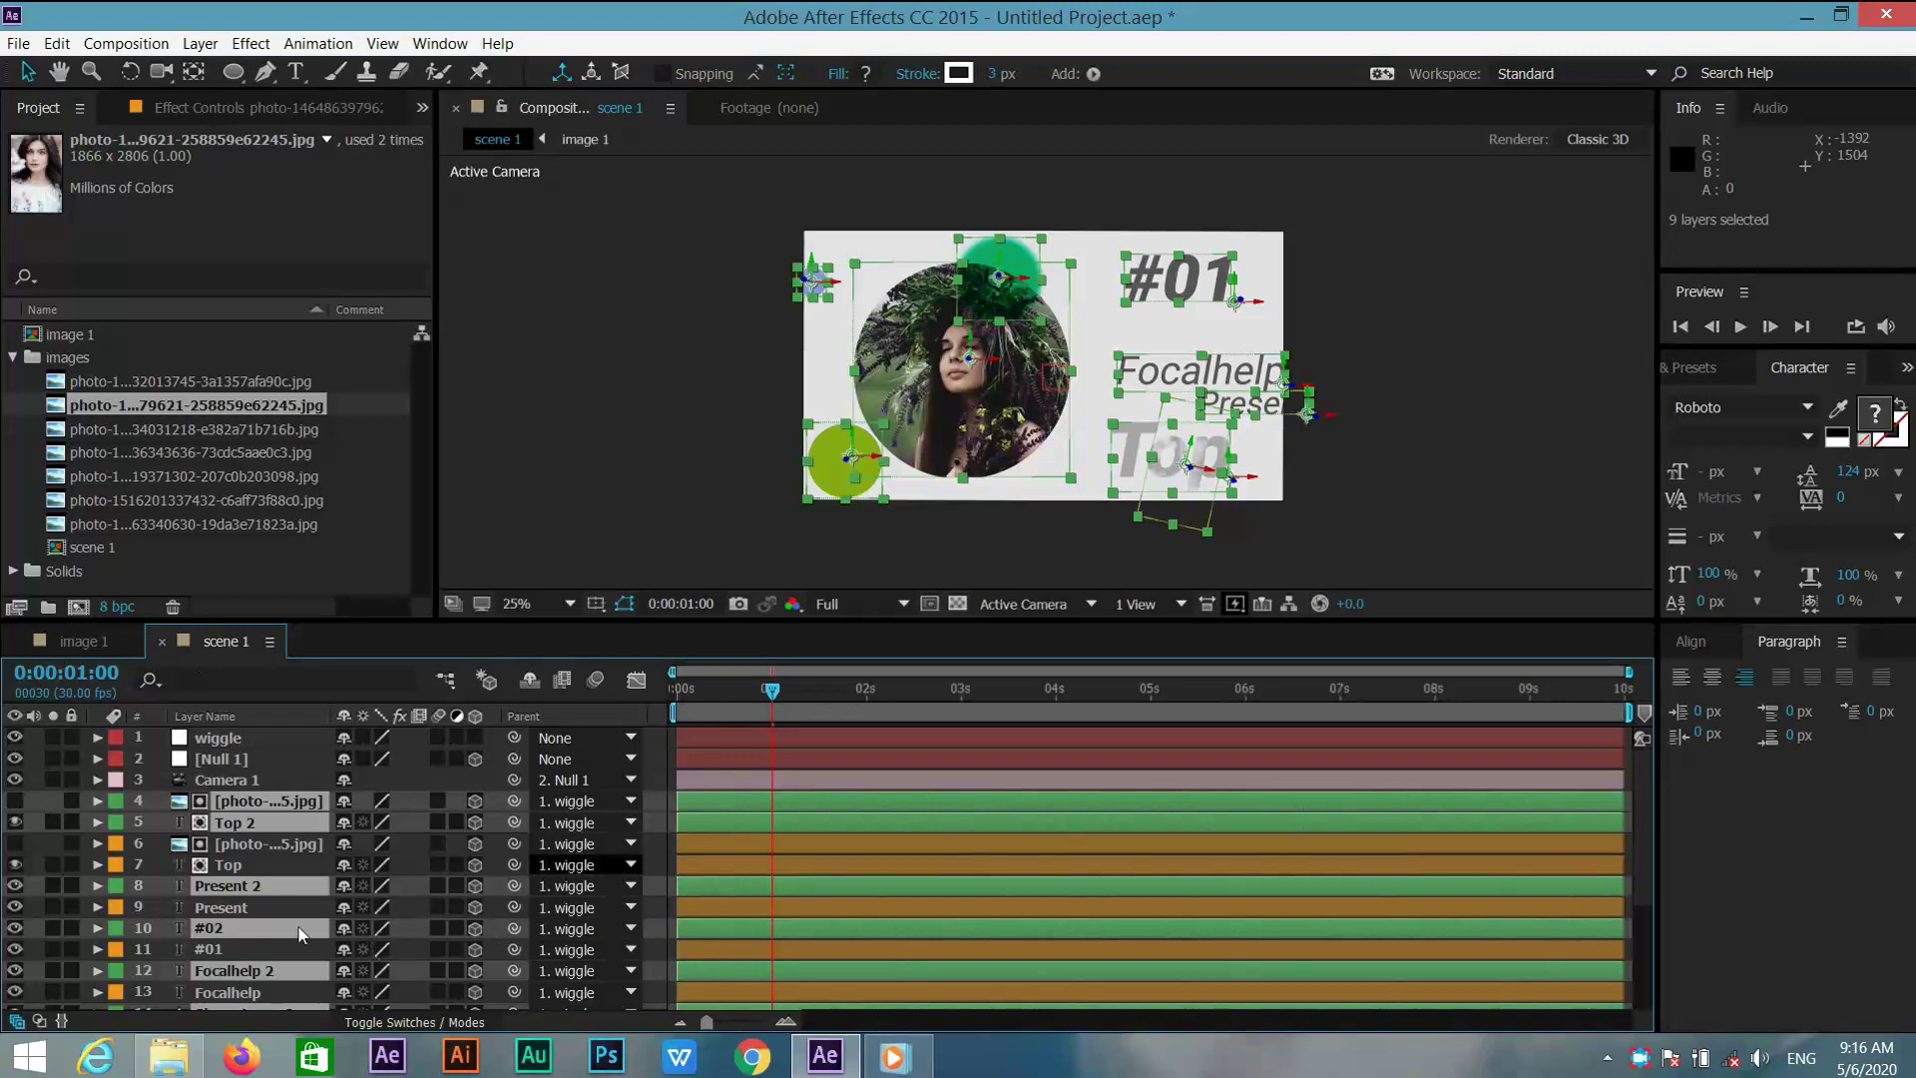
Group the nine green copies above the orange originals and shift them in time to start at 1 second
{"action": "left_click_drag", "start_coordinate": [353, 876], "coordinate": [270, 795]}
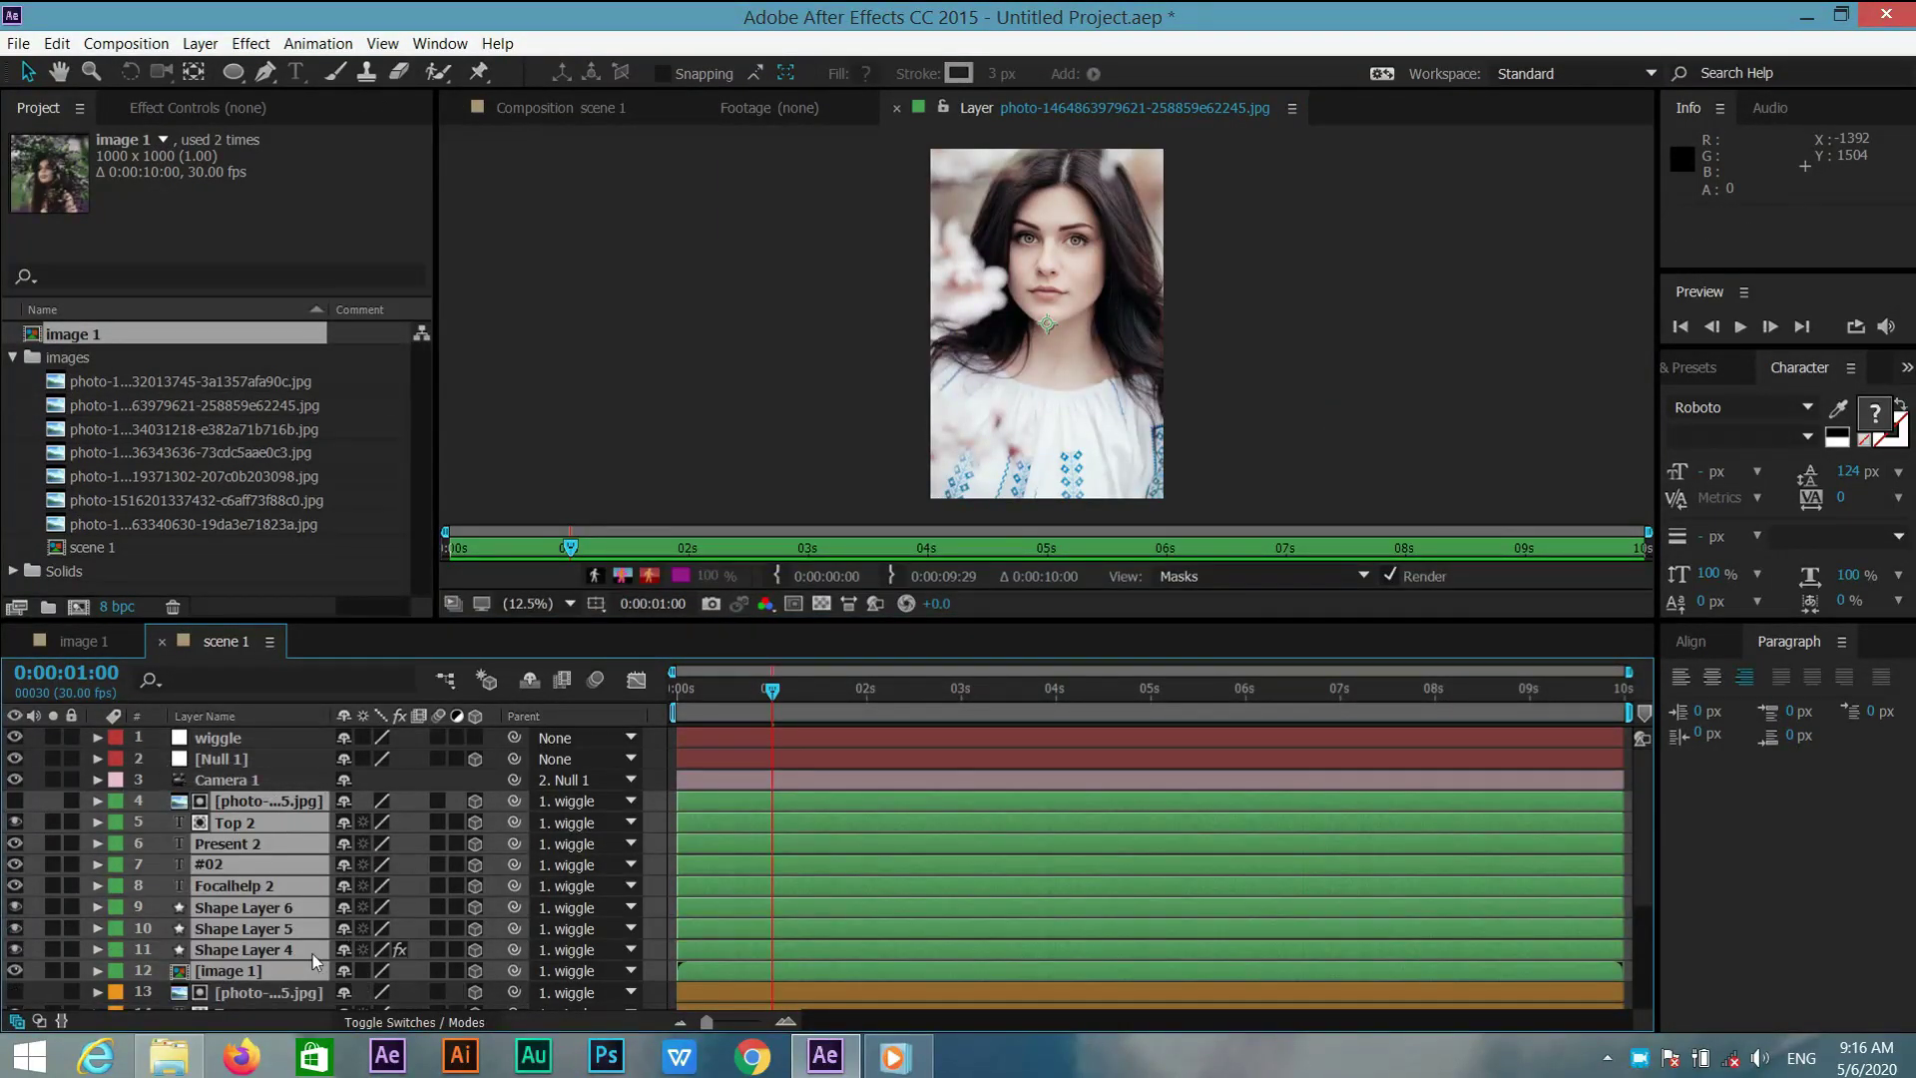
{"action": "key", "text": "ctrl+w"}
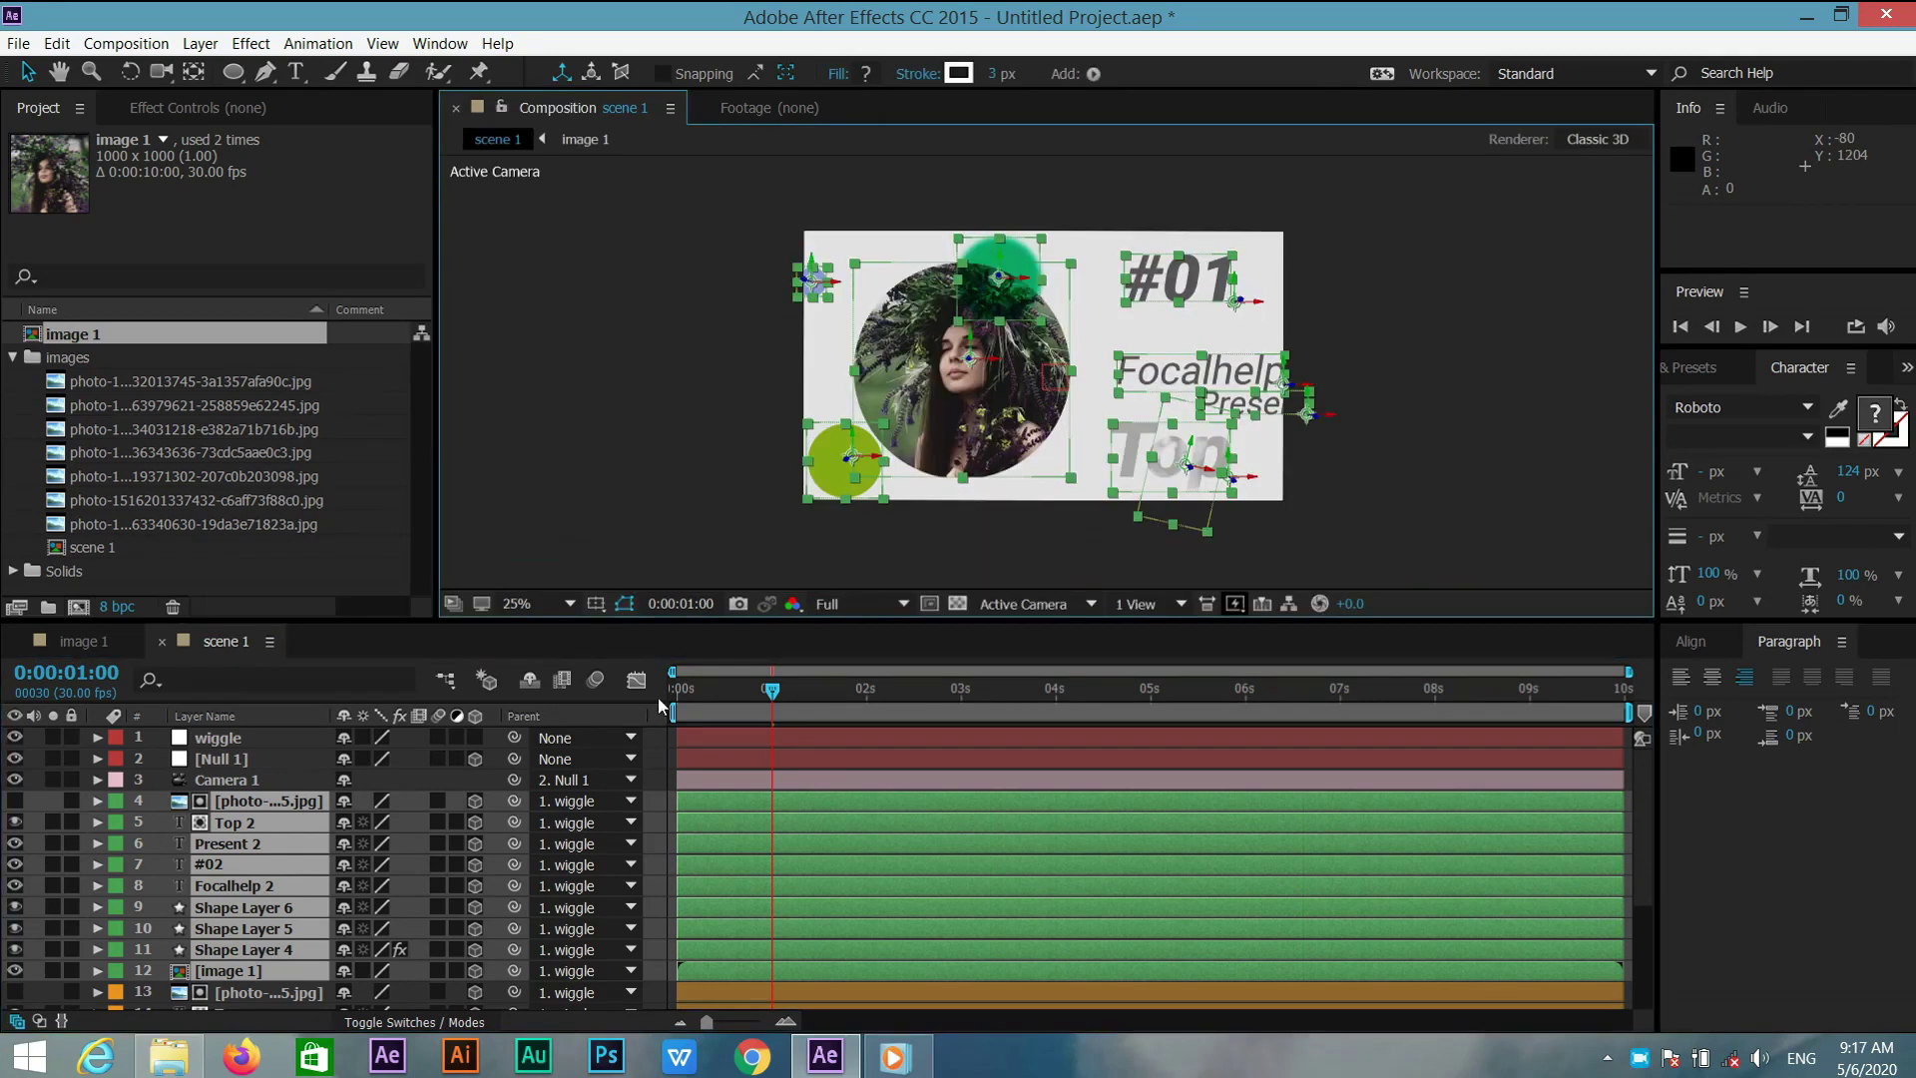
{"action": "left_click_drag", "start_coordinate": [771, 691], "coordinate": [771, 693]}
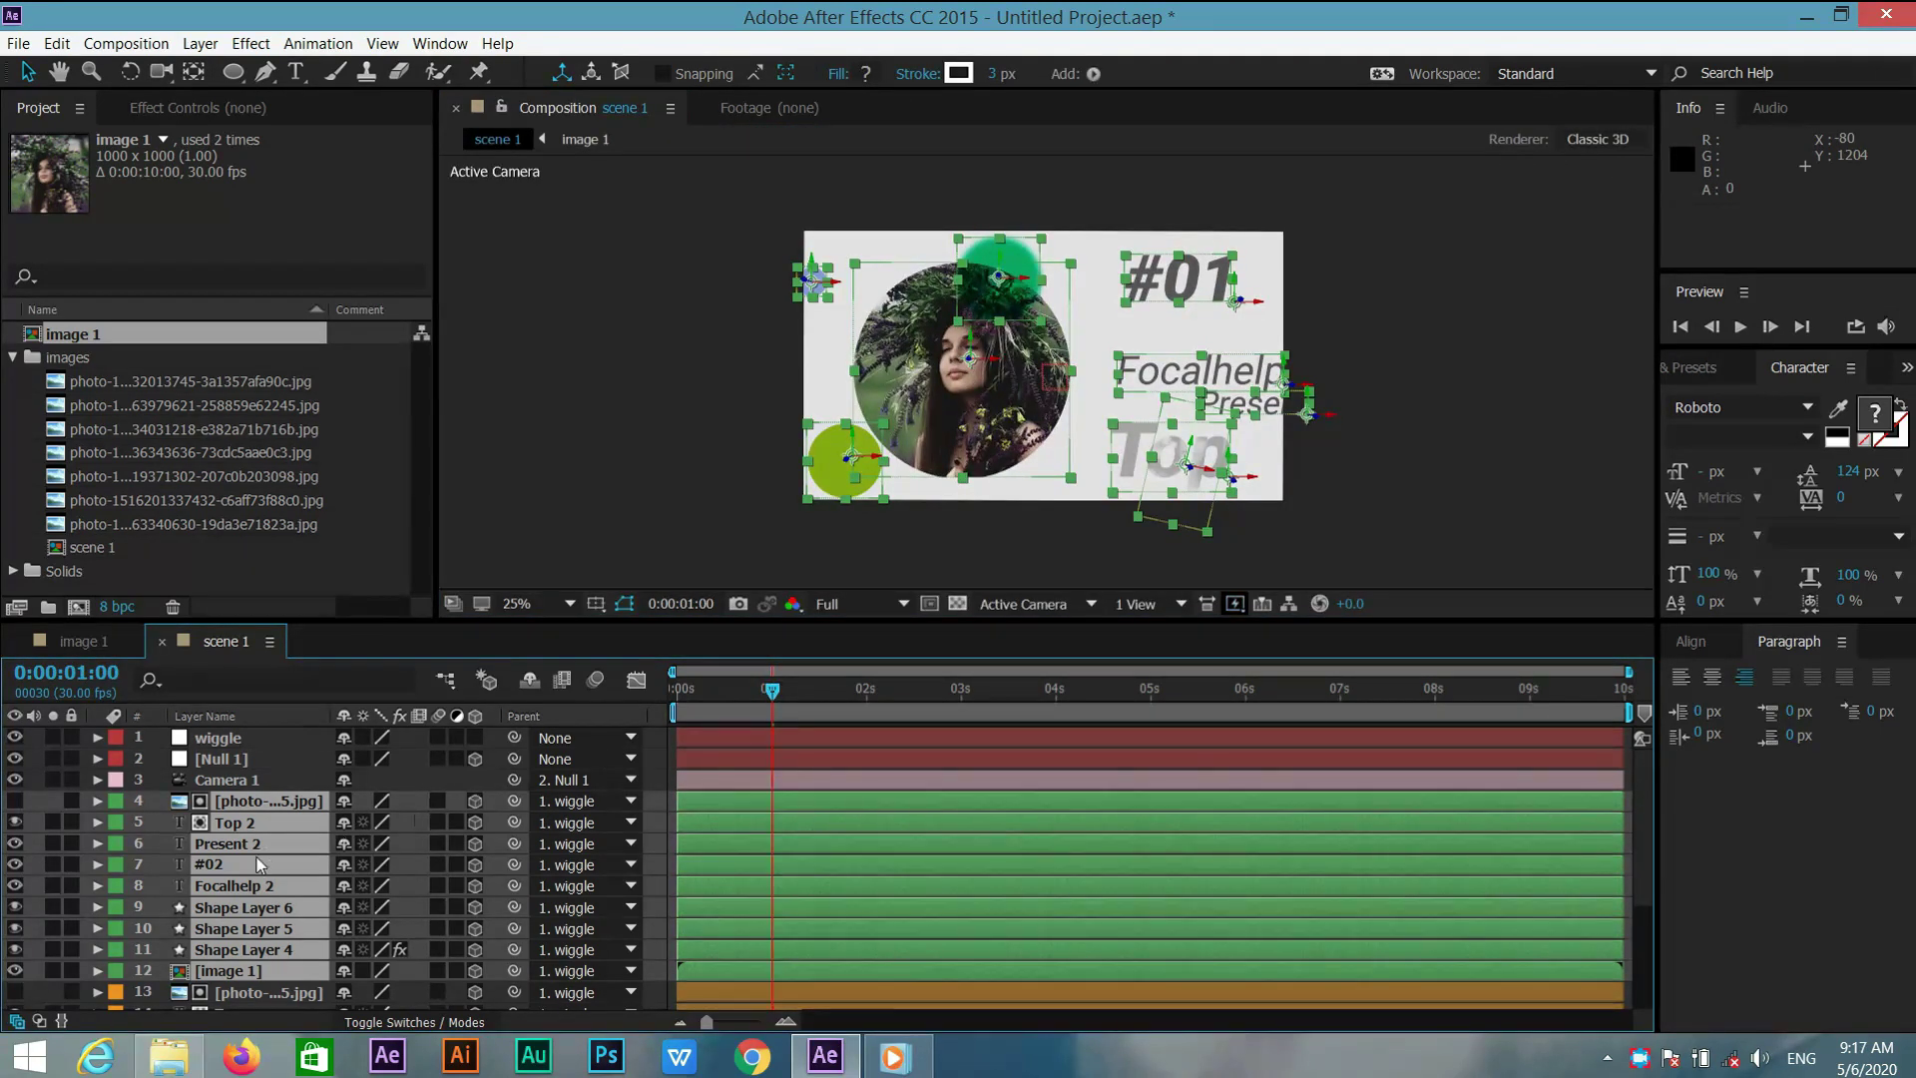
{"action": "left_click_drag", "start_coordinate": [696, 802], "coordinate": [788, 799]}
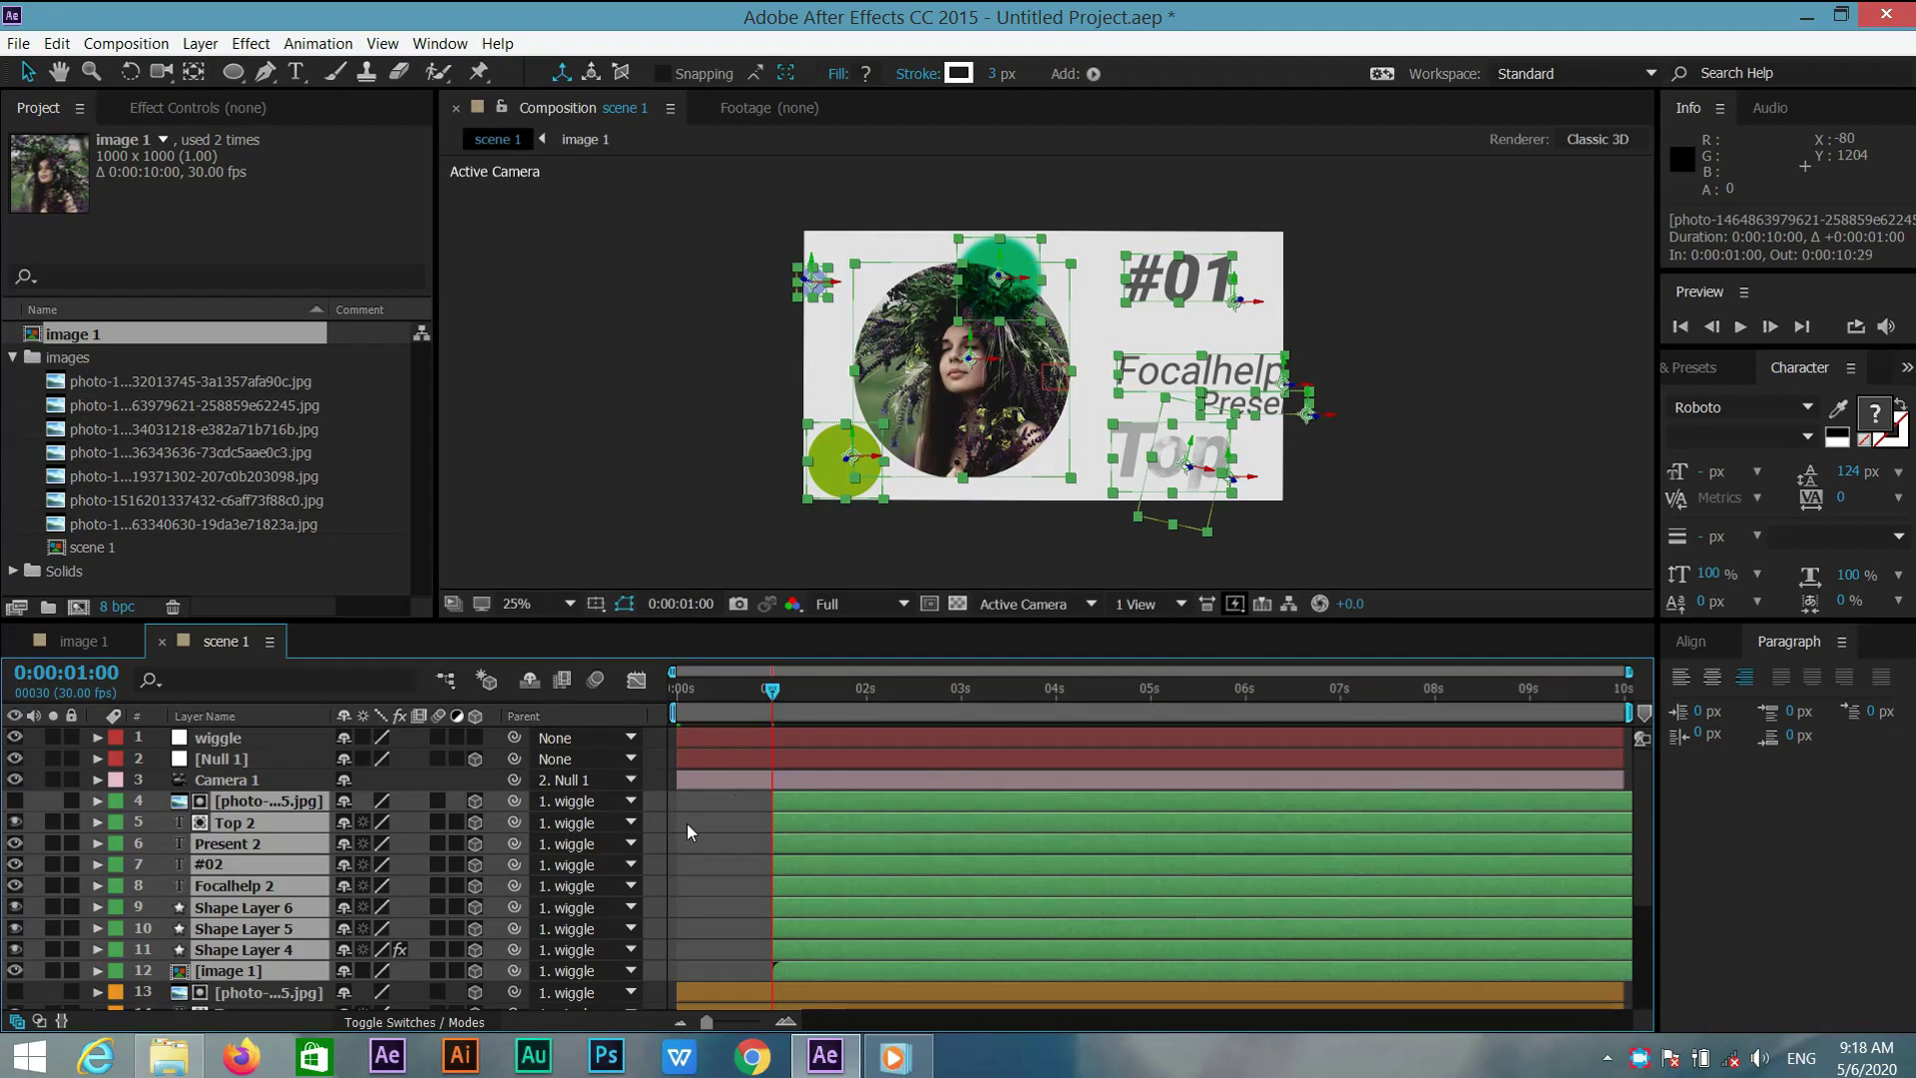
Show two horizontal views and move the green layers in the Top view by about -828 in Z and -1236 in X
{"action": "left_click", "coordinate": [1131, 604]}
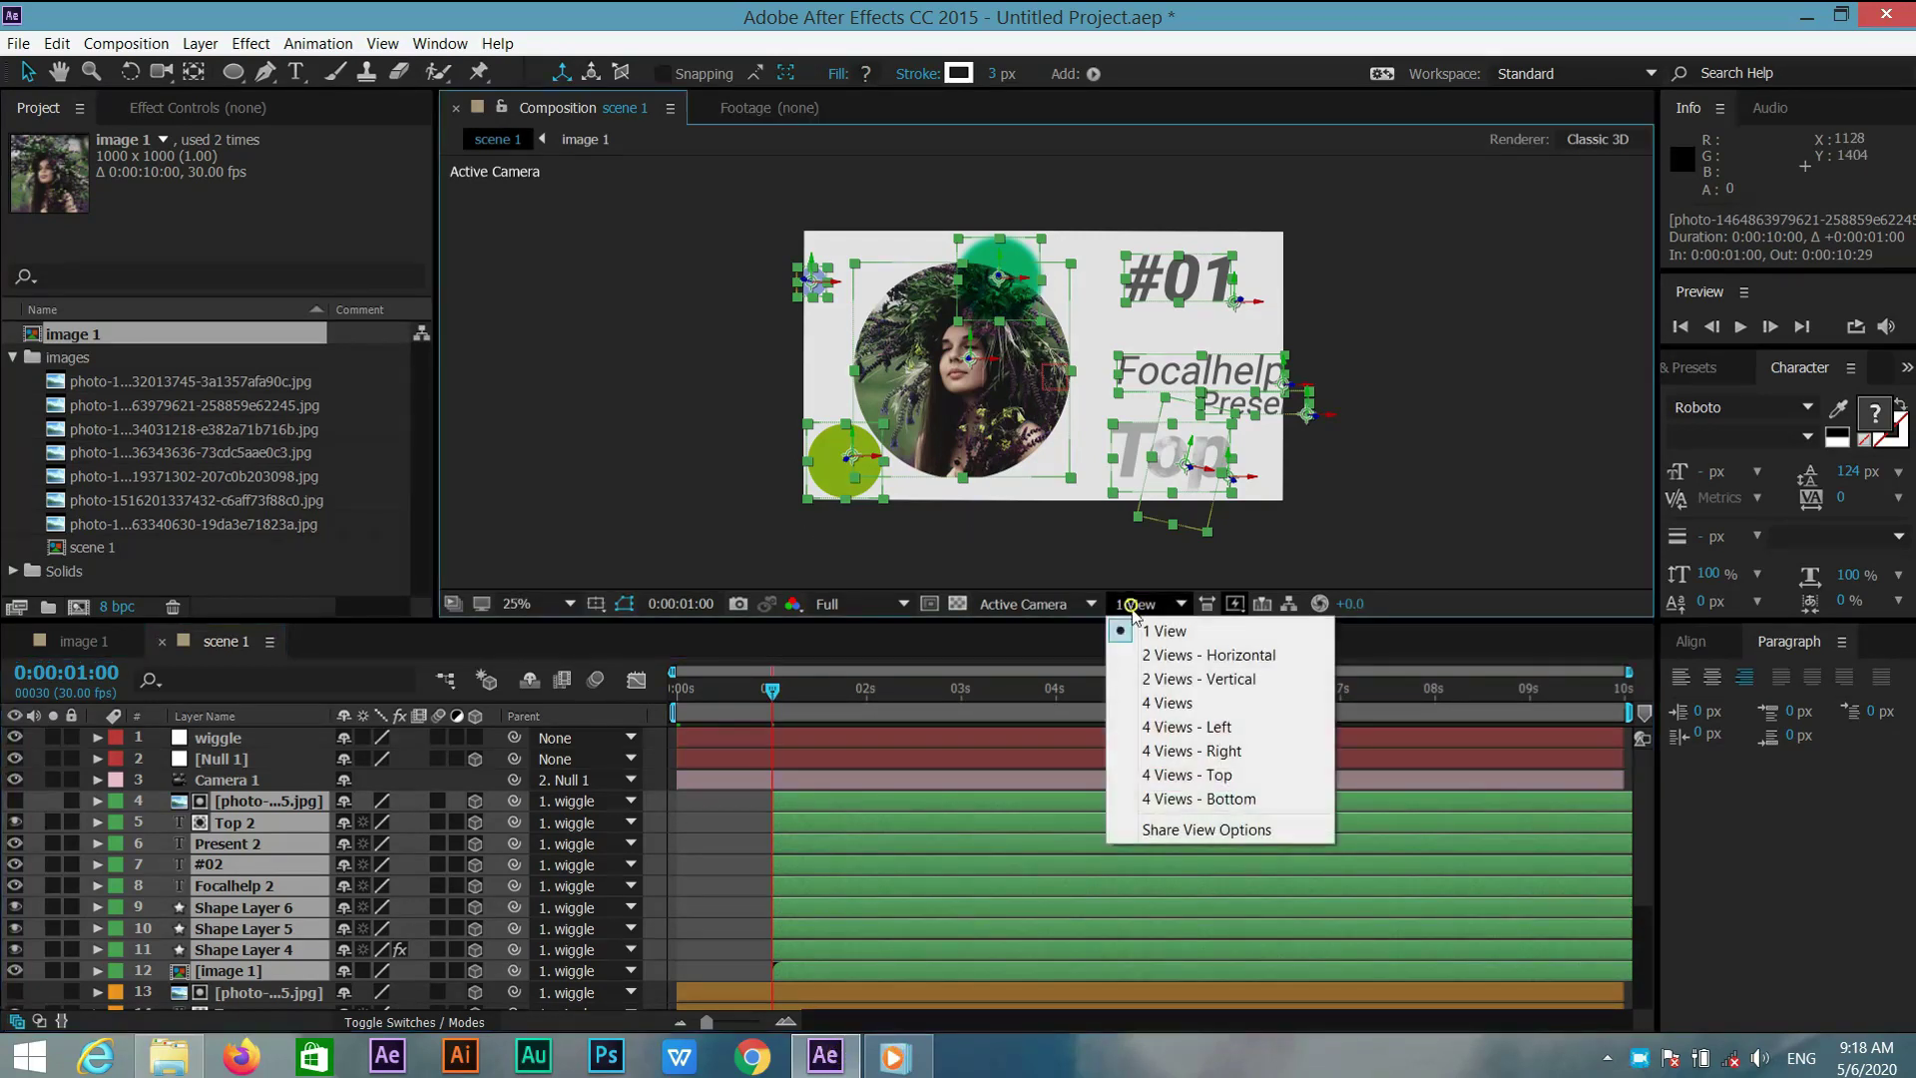
{"action": "left_click", "coordinate": [1158, 655]}
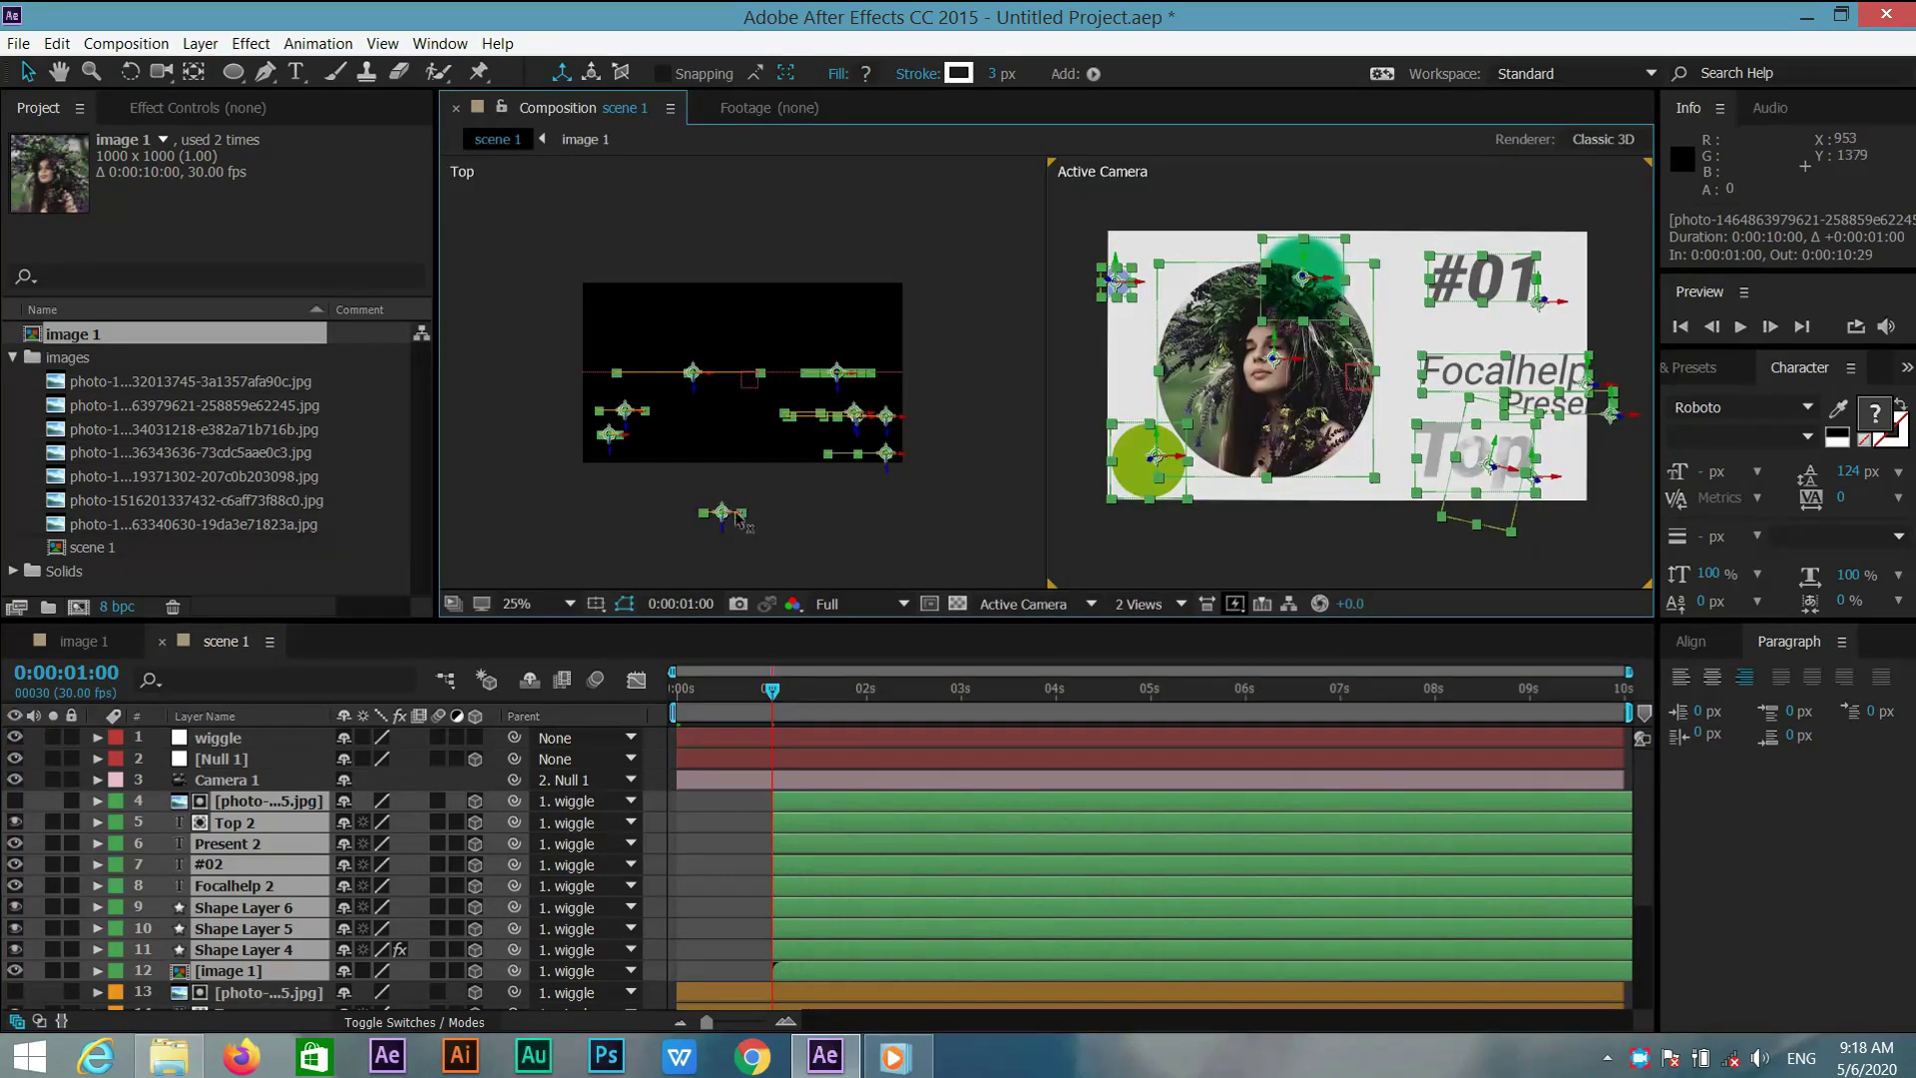
{"action": "left_click_drag", "start_coordinate": [722, 532], "coordinate": [703, 652]}
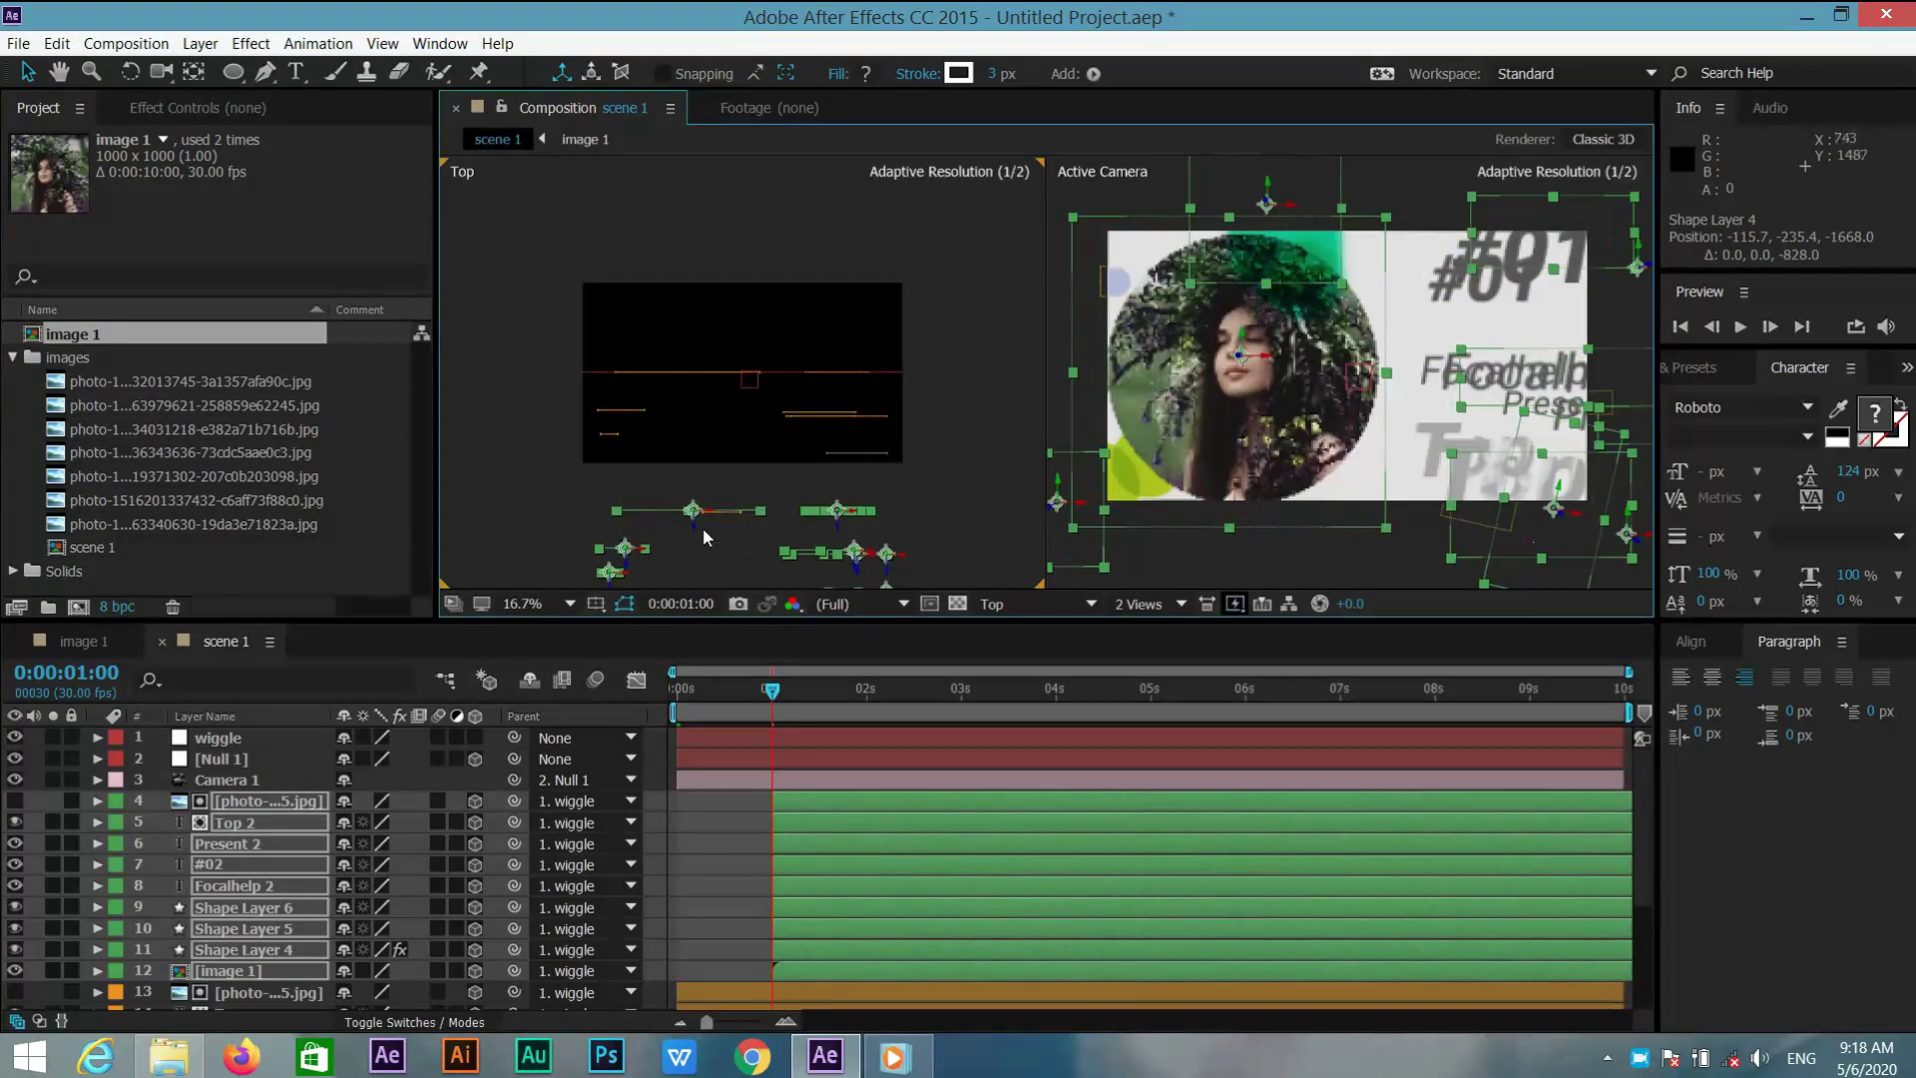
{"action": "left_click_drag", "start_coordinate": [713, 515], "coordinate": [530, 501]}
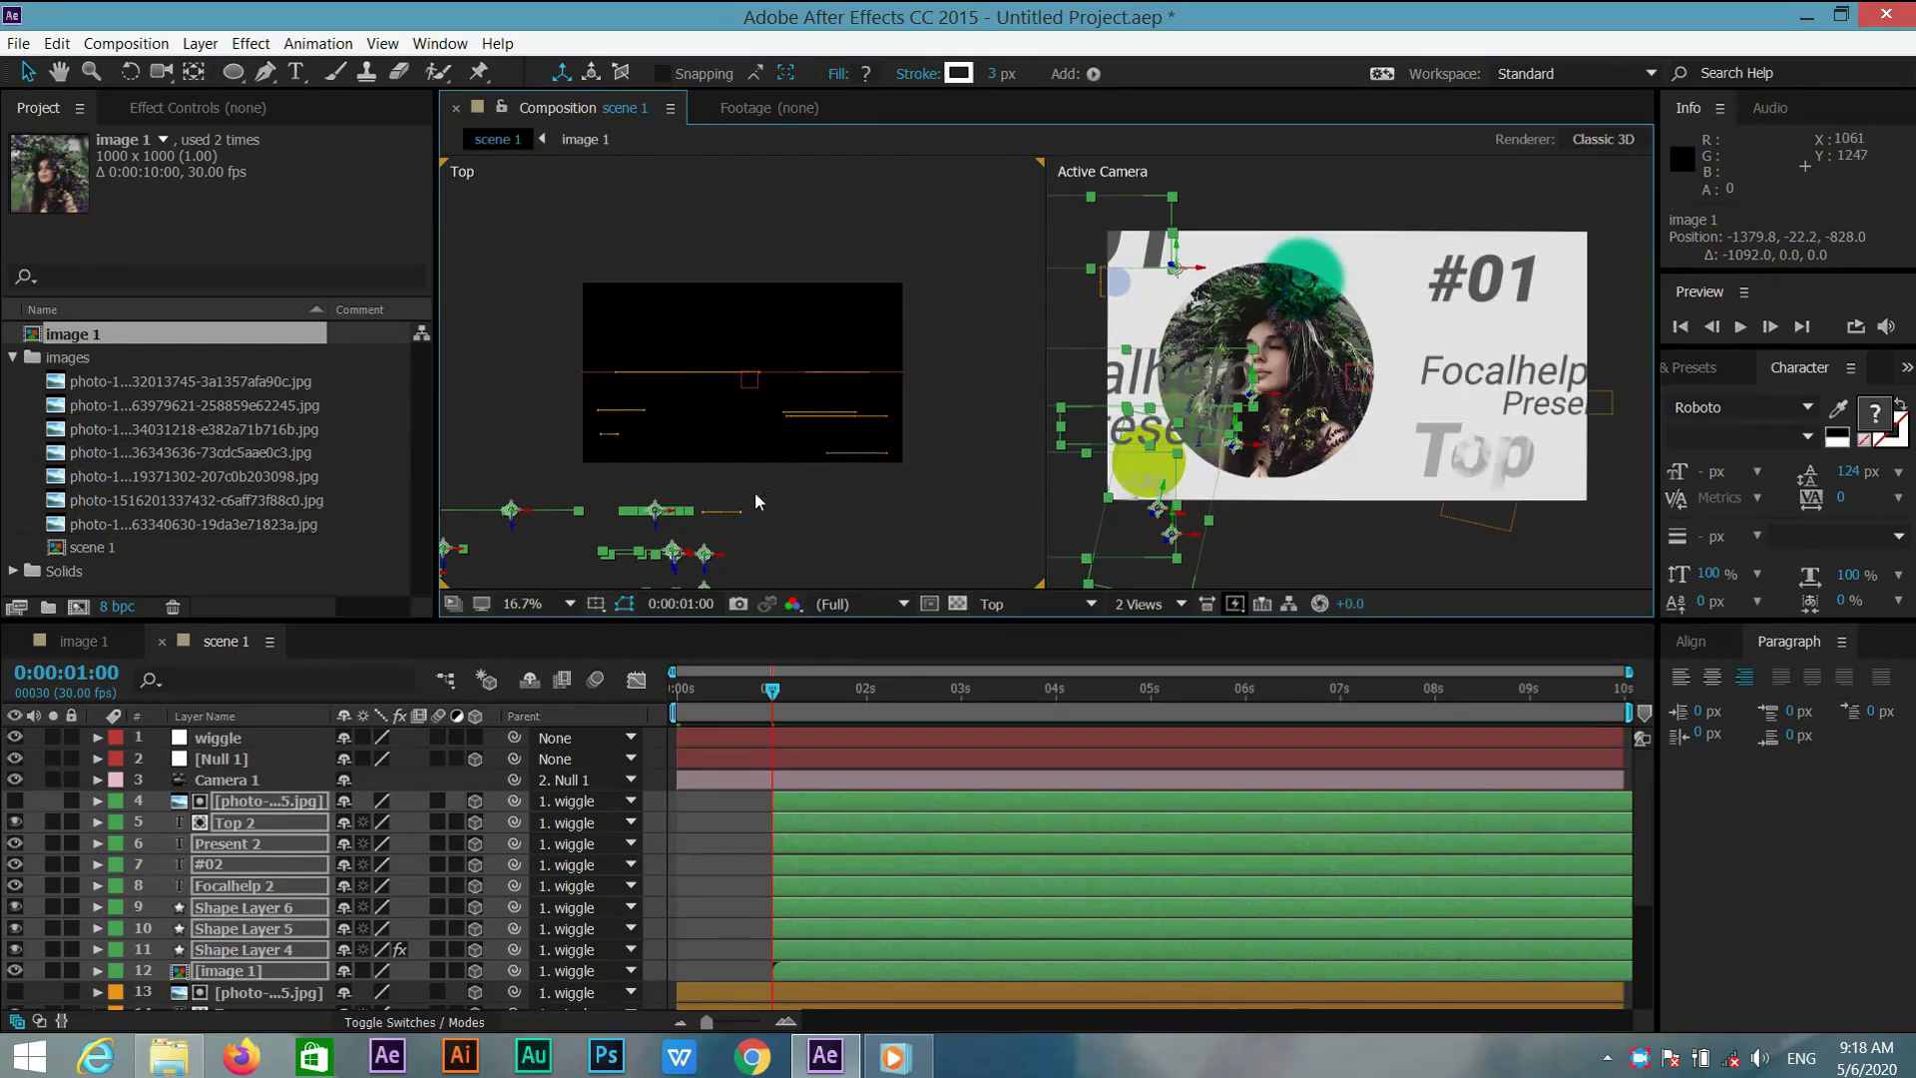
{"action": "key", "text": "comma"}
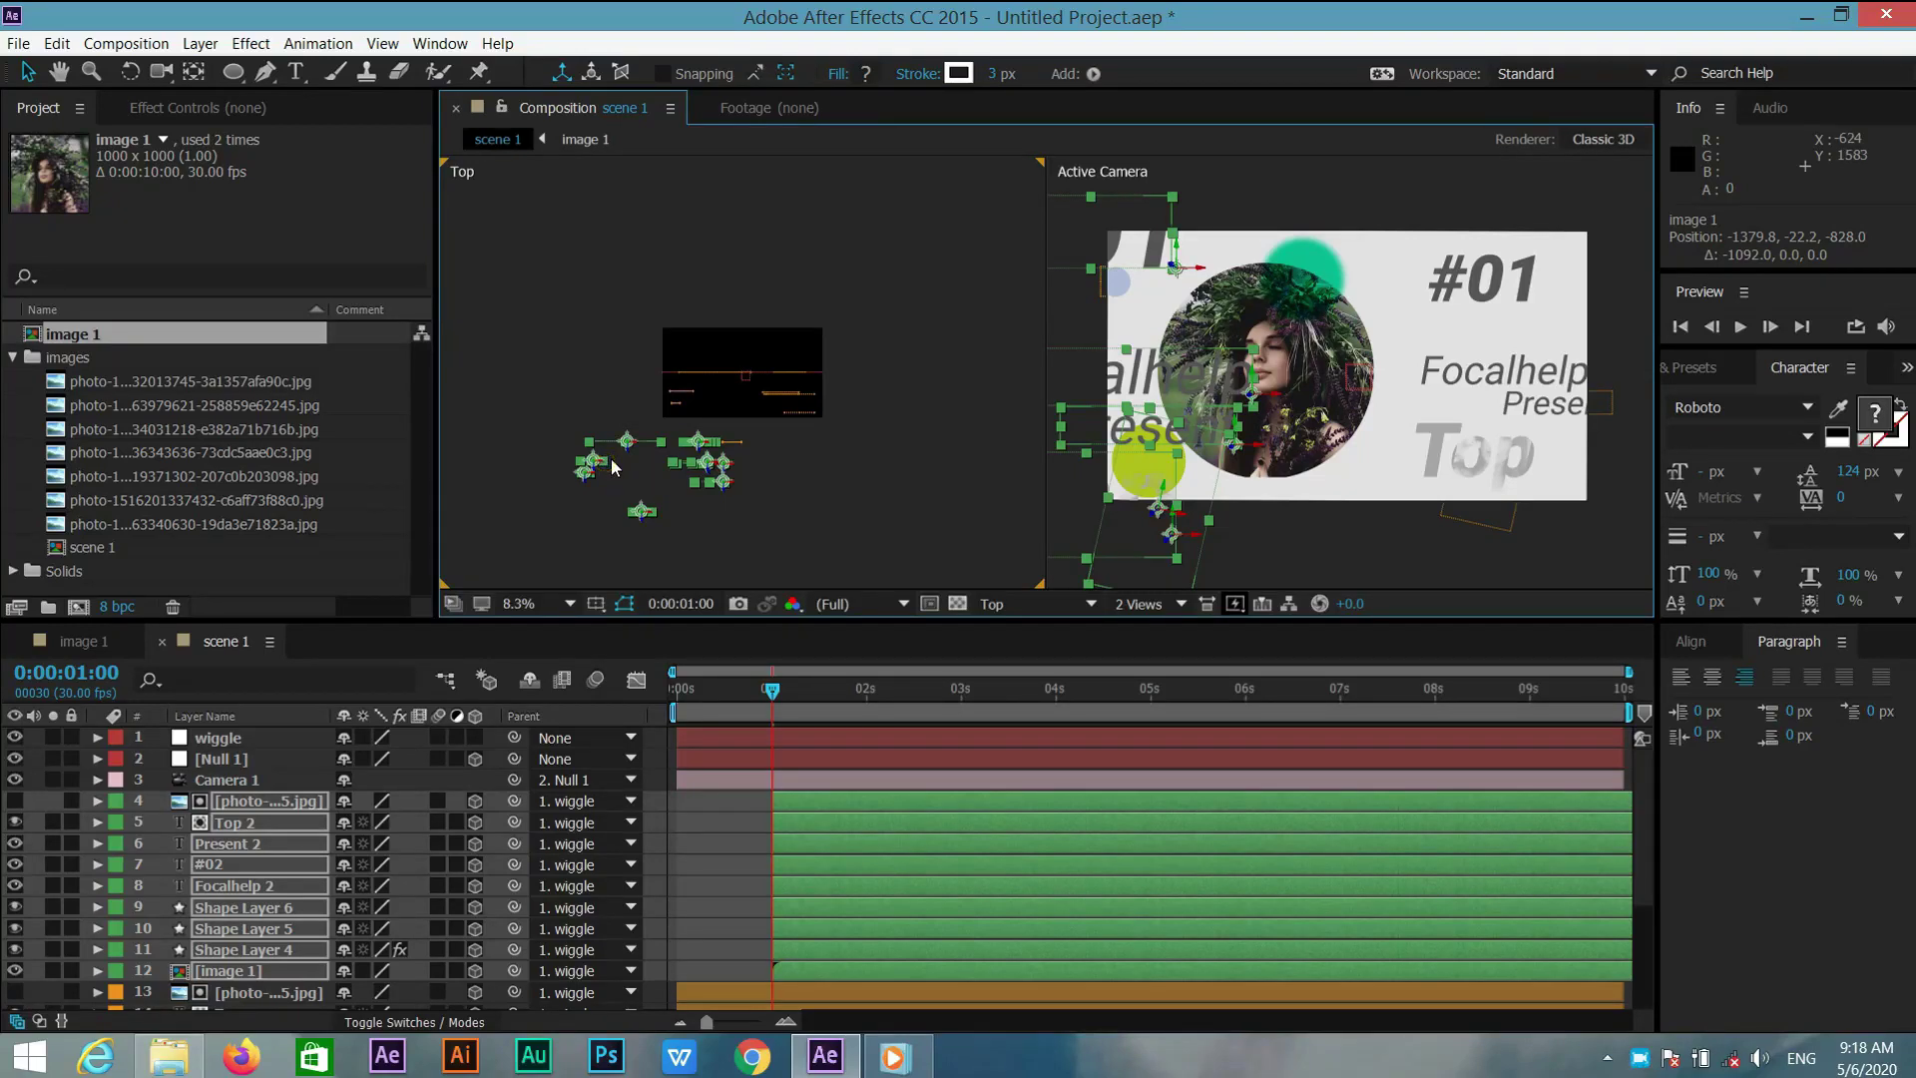
{"action": "left_click_drag", "start_coordinate": [608, 463], "coordinate": [728, 509]}
Move the green layers about another -1128 in X, clear of the camera frame, and return to a single view
{"action": "left_click", "coordinate": [1182, 603]}
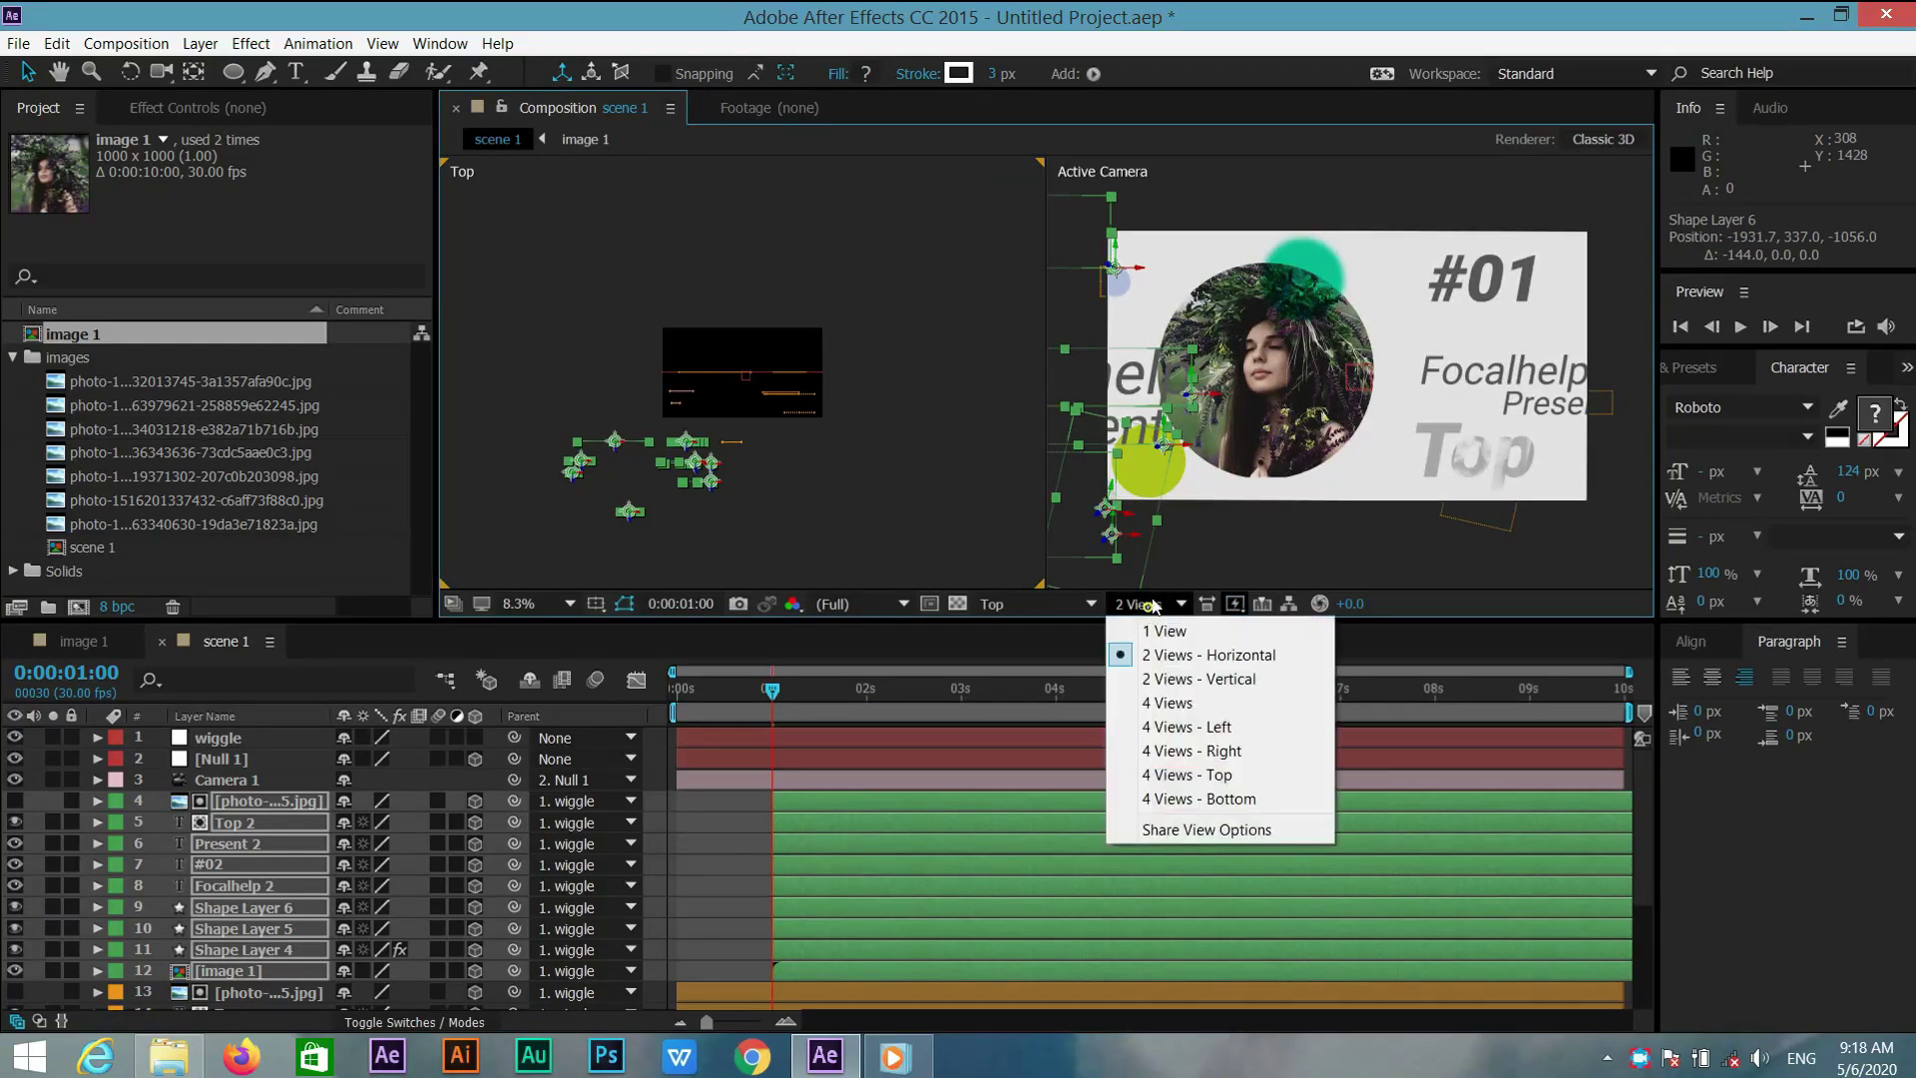
{"action": "left_click", "coordinate": [1170, 627]}
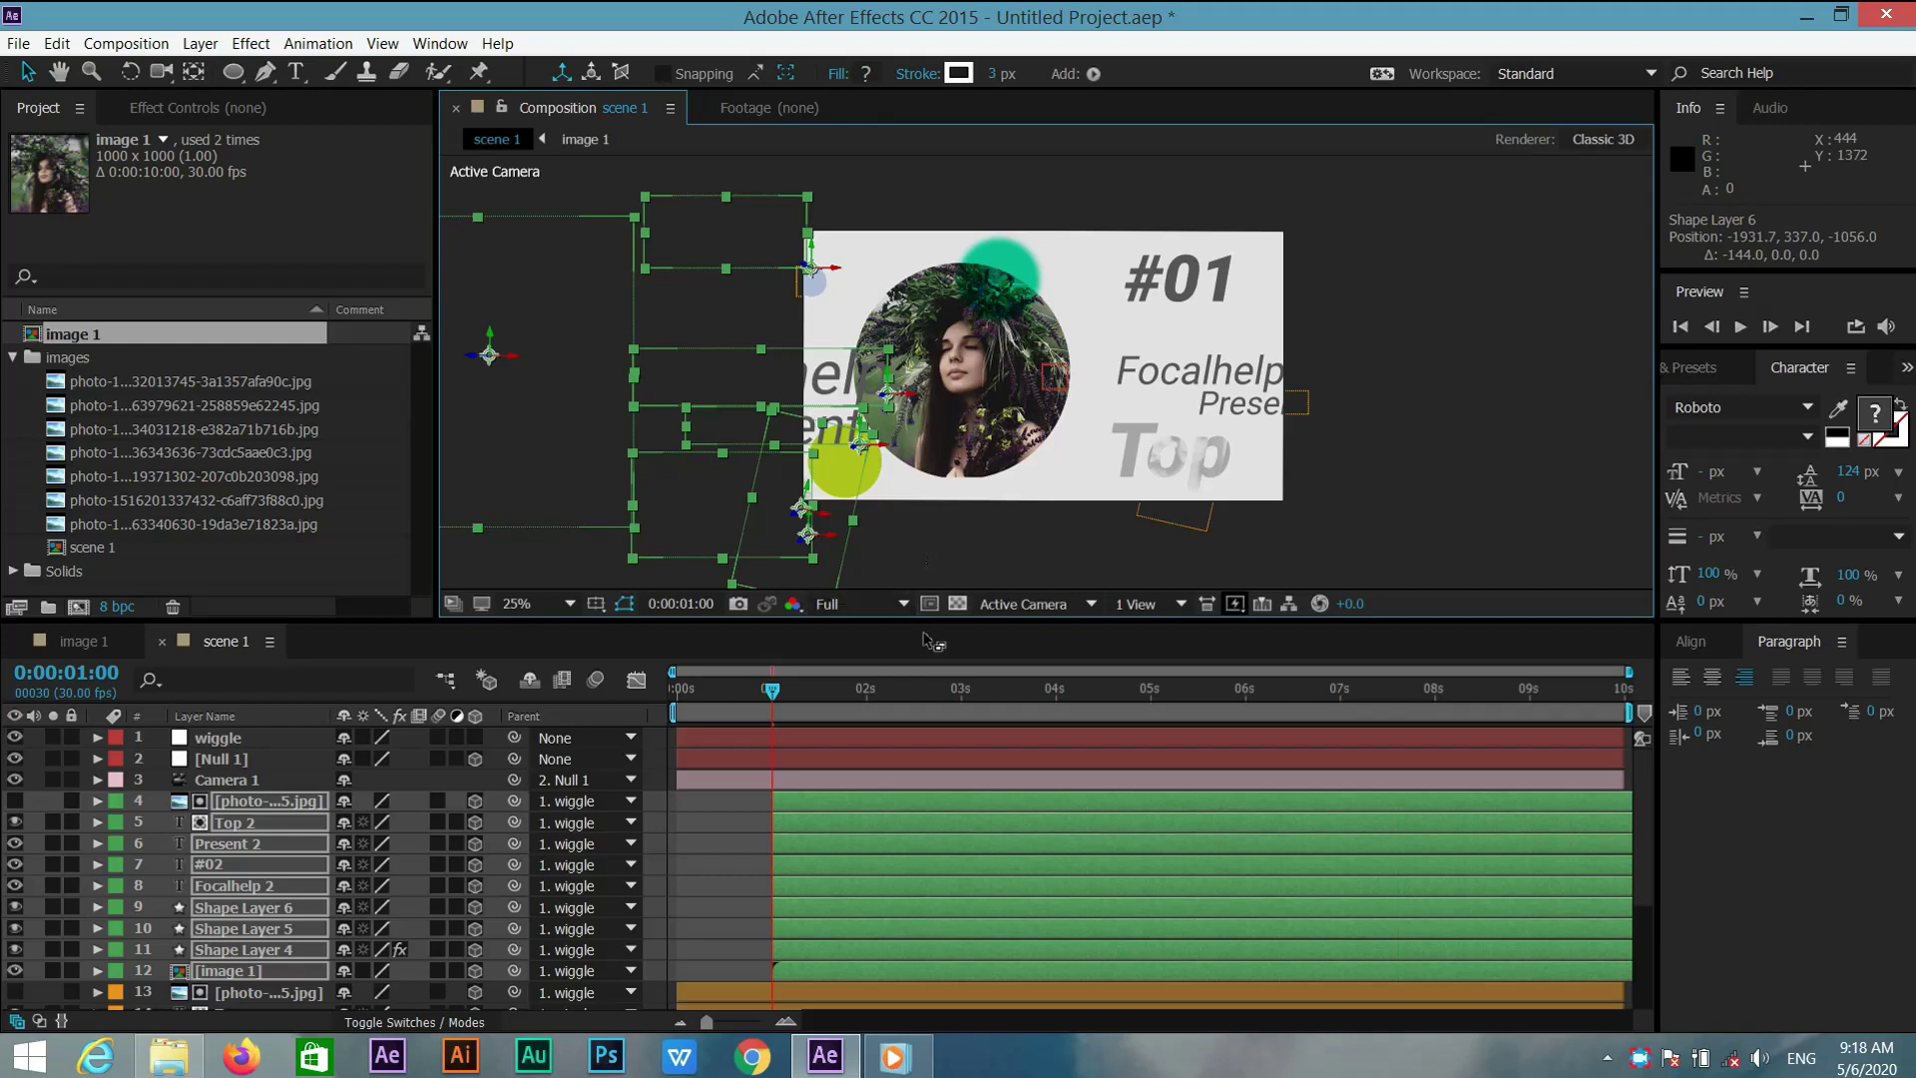
{"action": "key", "text": "ctrl+z"}
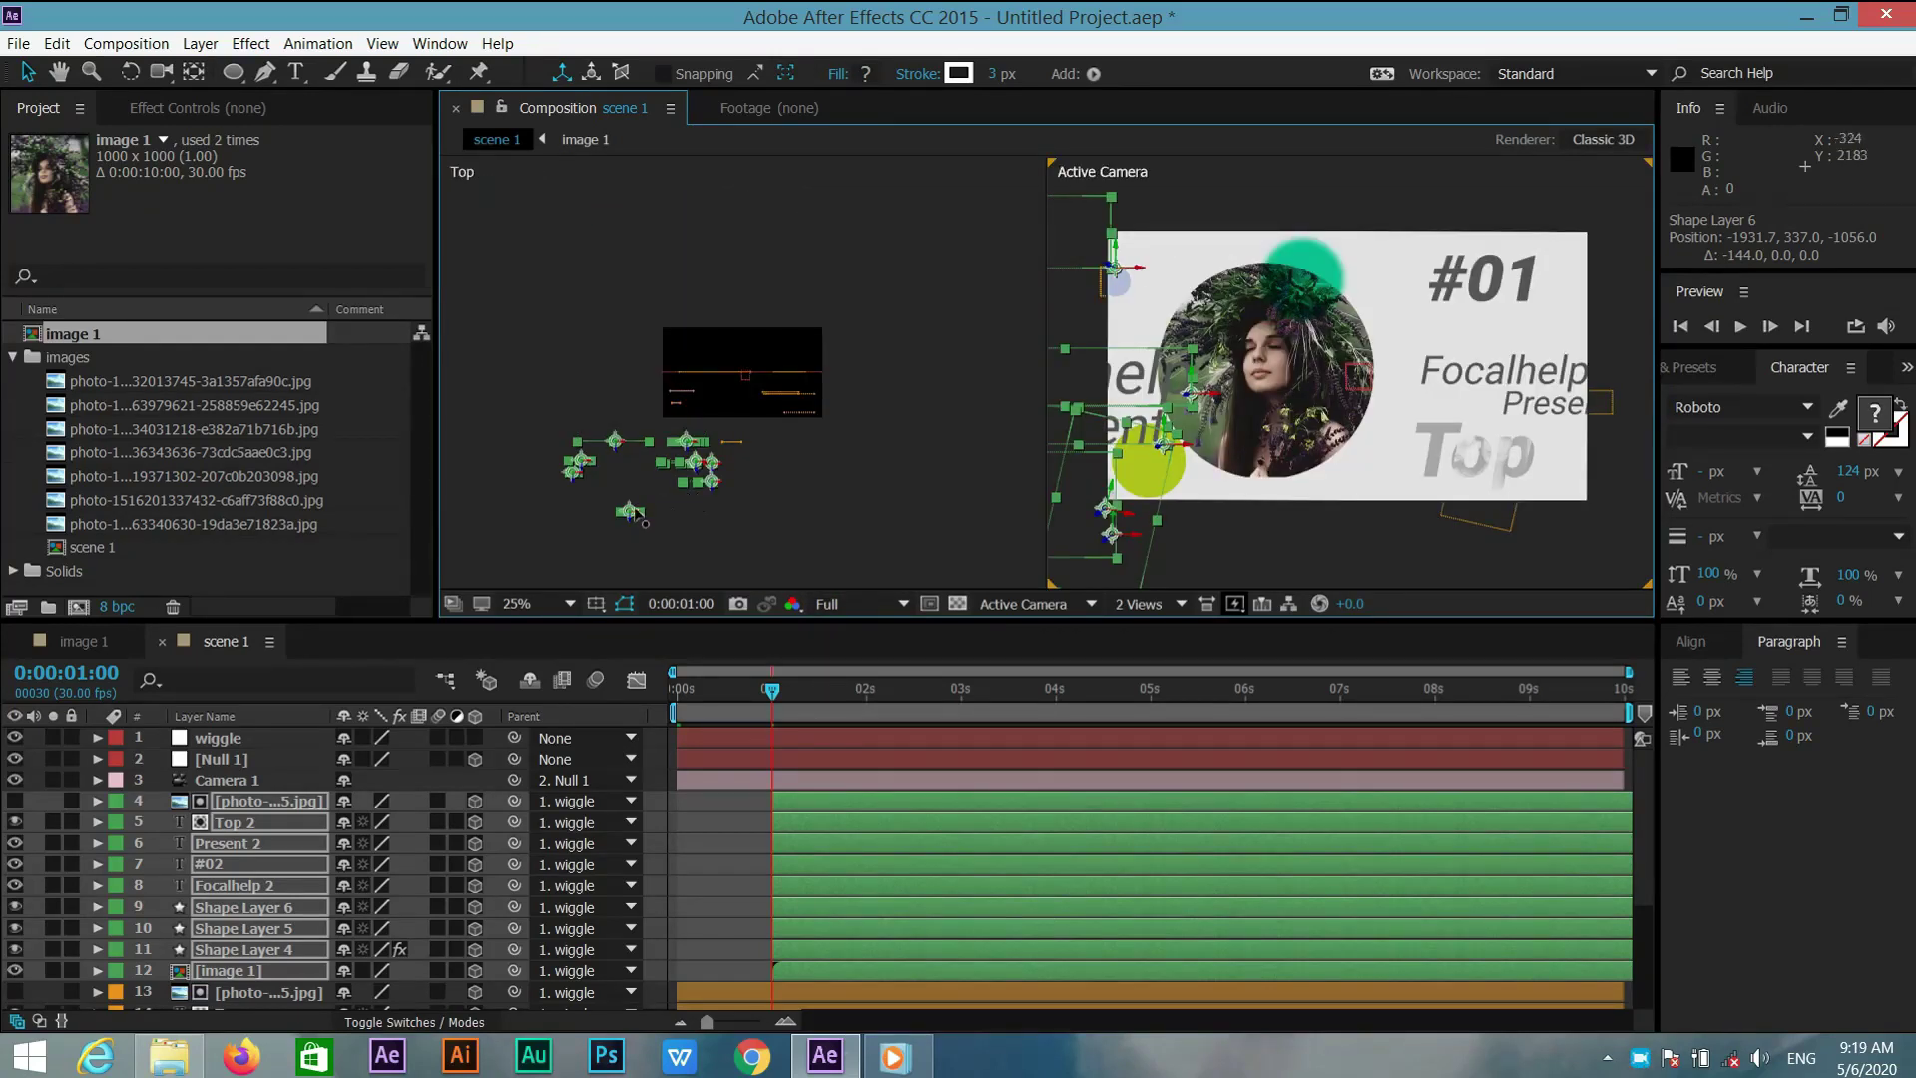
{"action": "left_click_drag", "start_coordinate": [637, 519], "coordinate": [544, 517]}
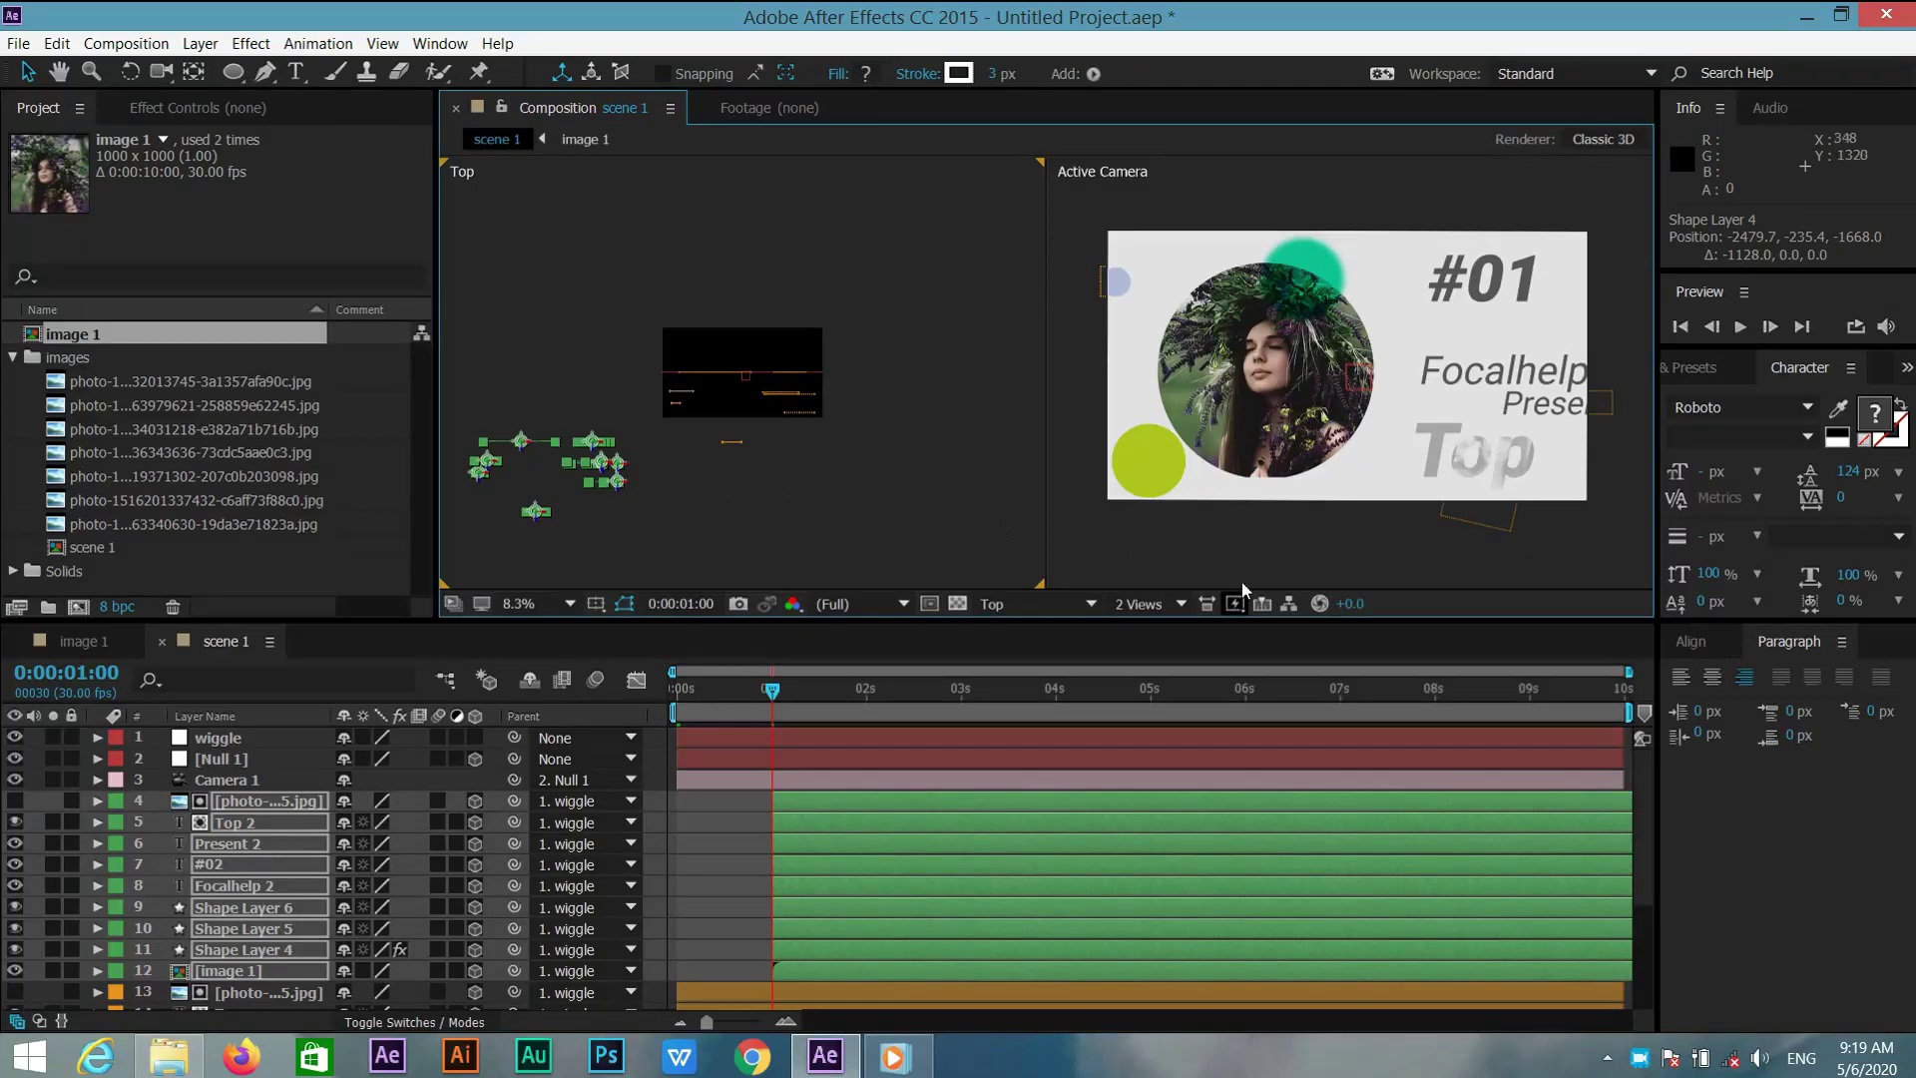
{"action": "left_click", "coordinate": [1150, 603]}
{"action": "left_click", "coordinate": [1148, 630]}
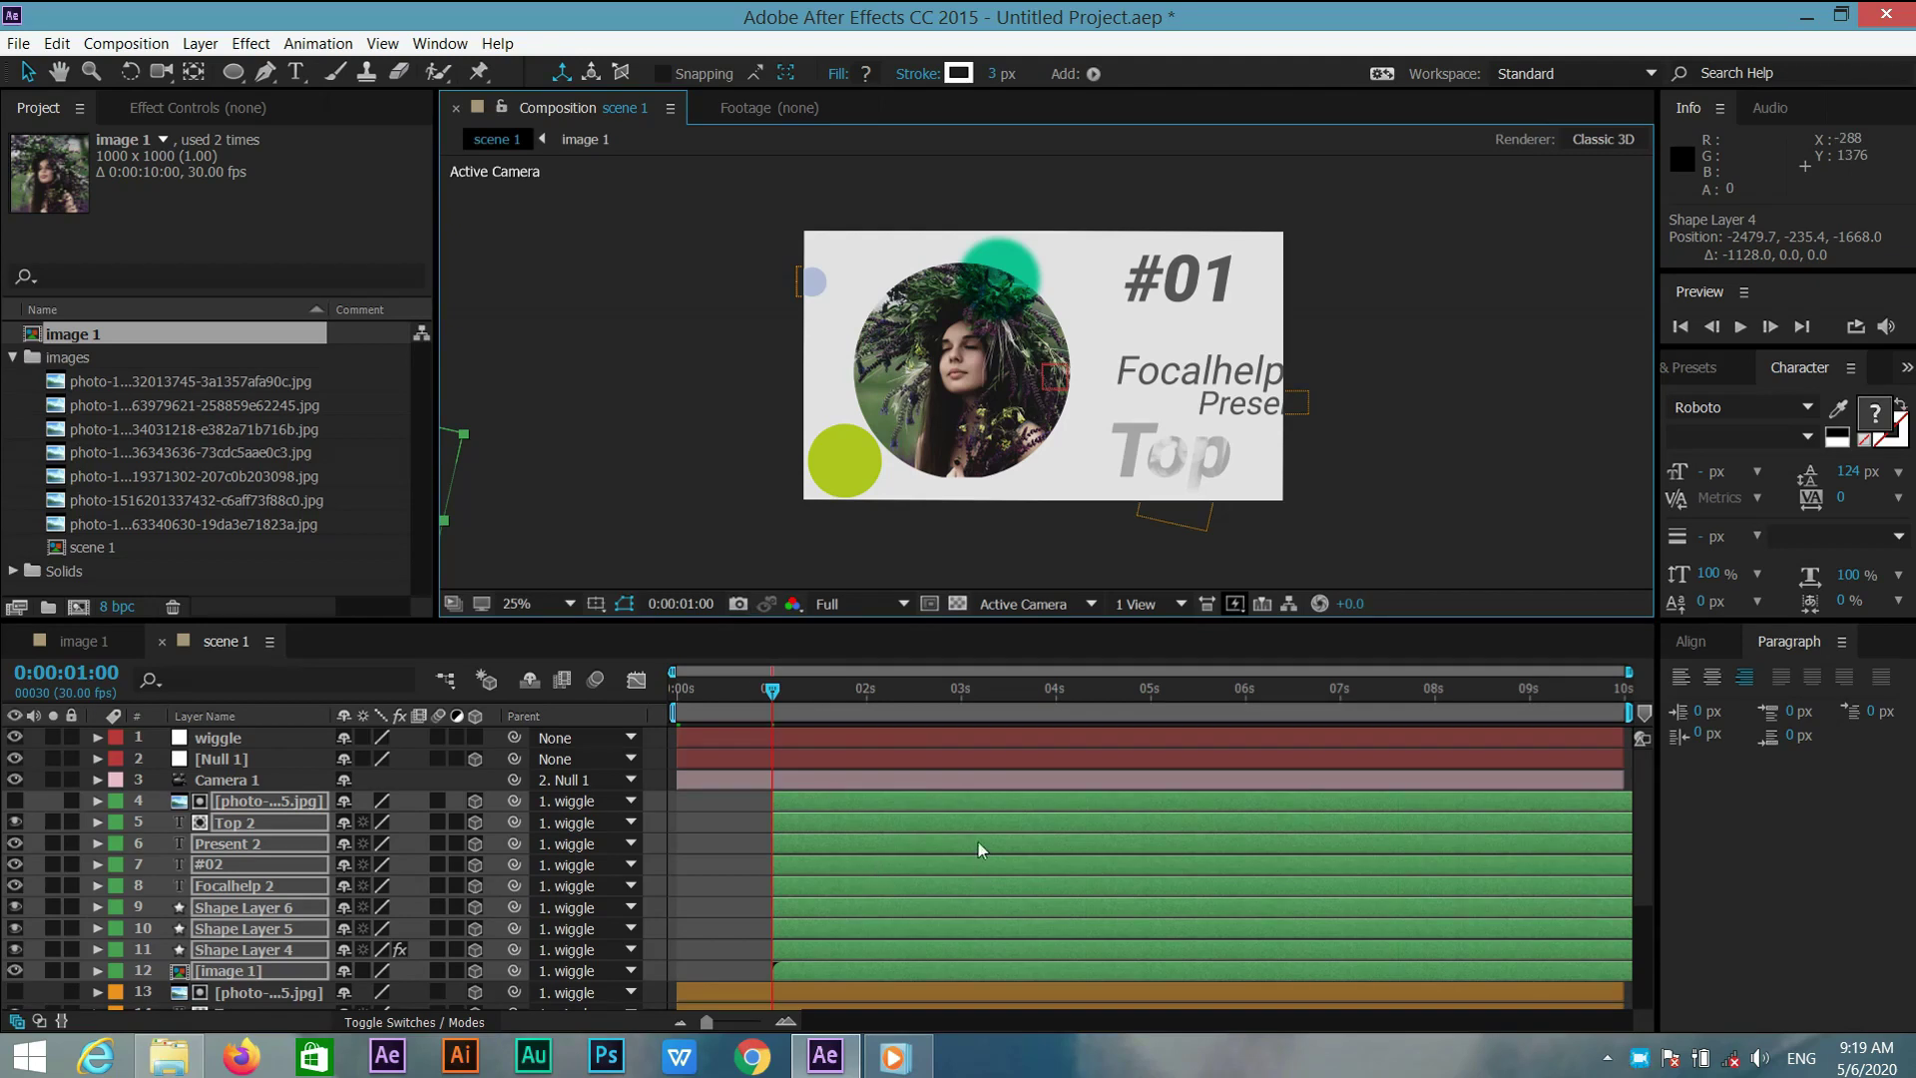
Add a Position keyframe to Null 1 at 0:00:01:18 that holds its current position
{"action": "left_click", "coordinate": [266, 759]}
{"action": "key", "text": "p"}
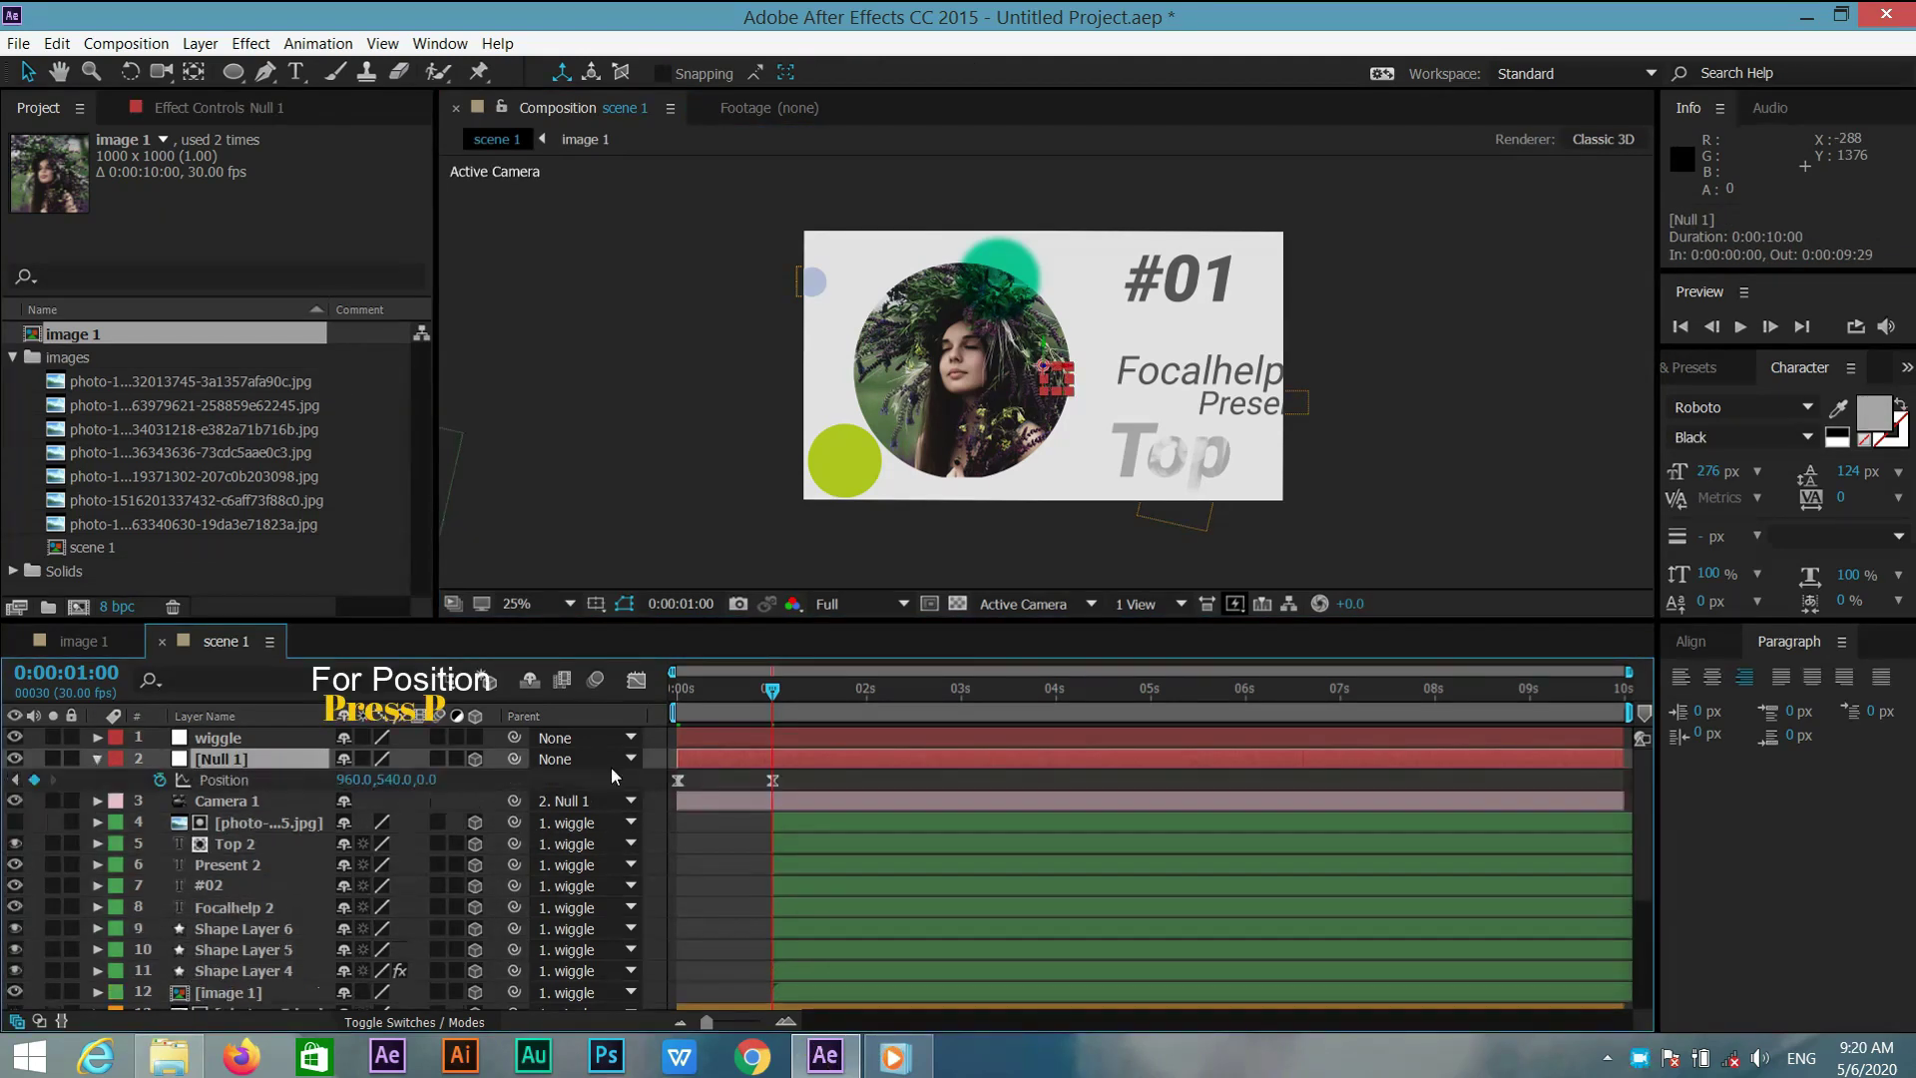
{"action": "left_click_drag", "start_coordinate": [772, 690], "coordinate": [828, 690]}
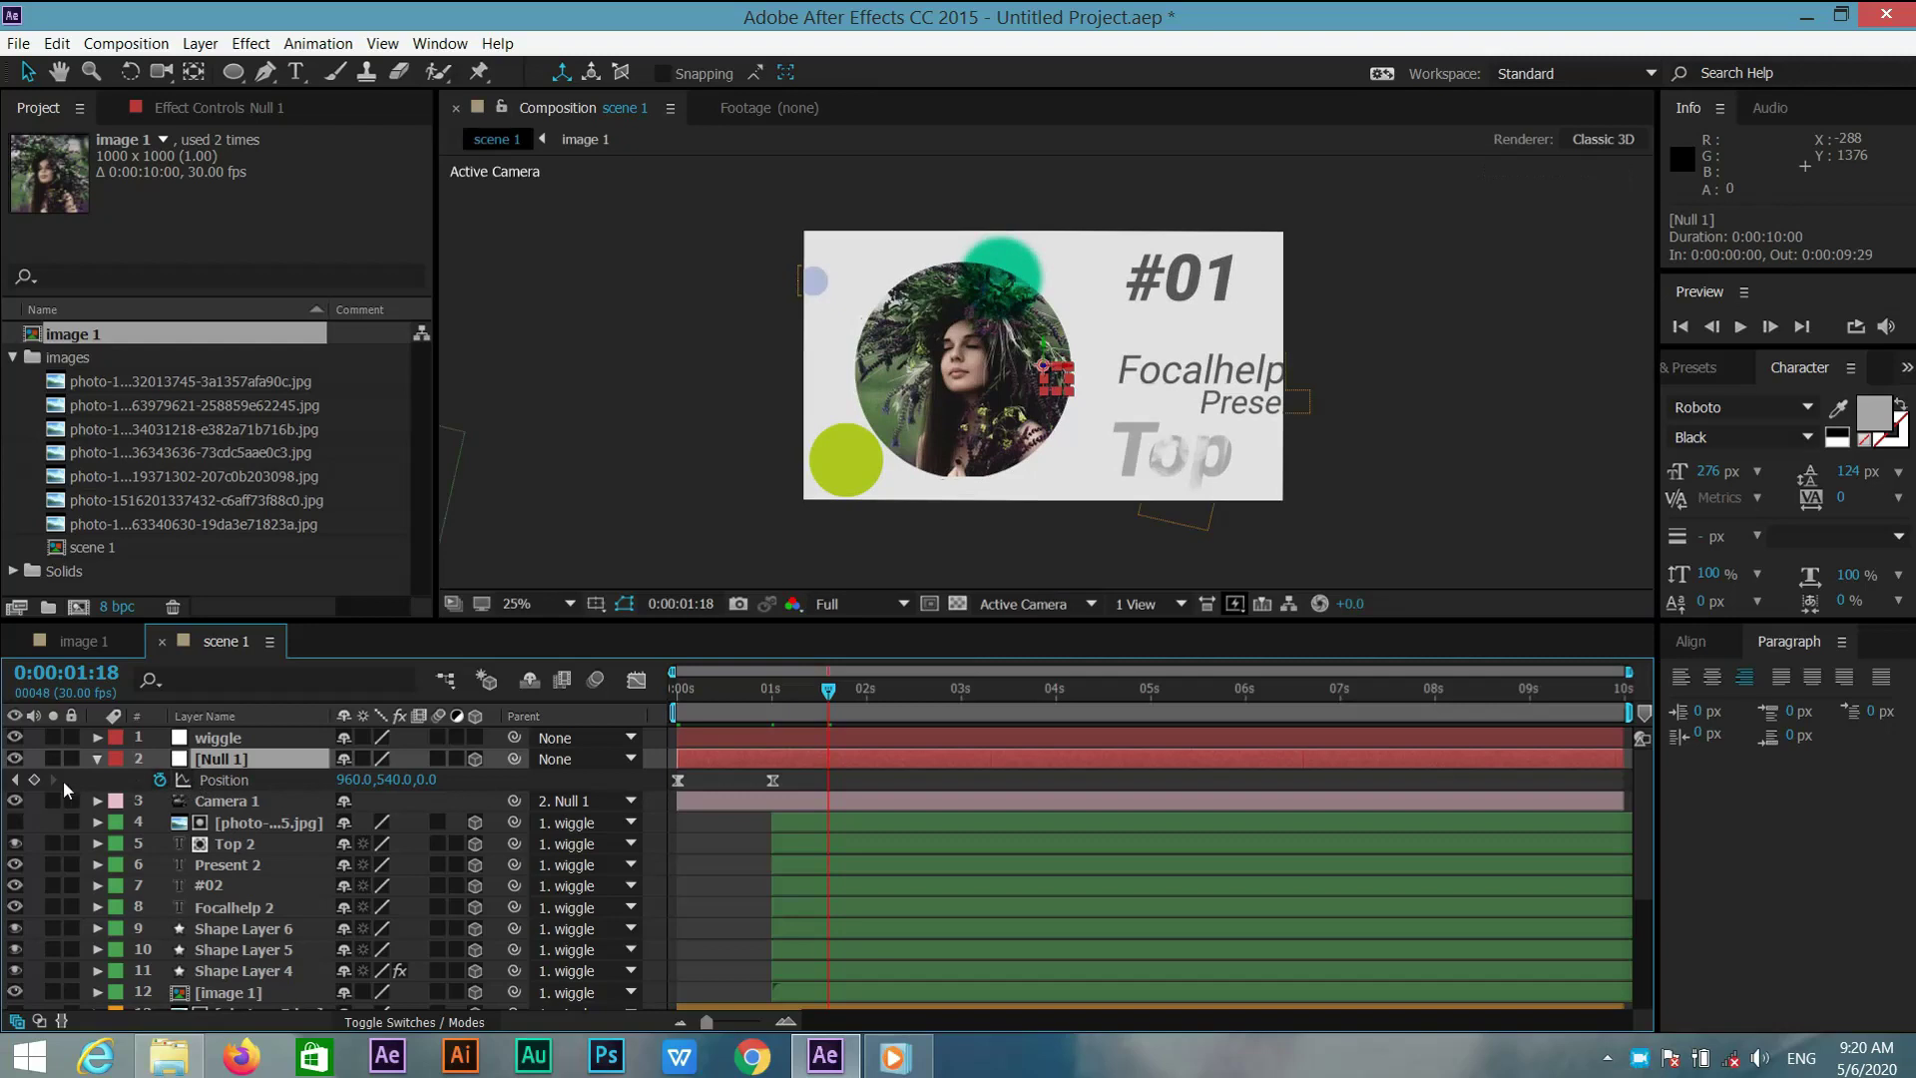
{"action": "left_click", "coordinate": [33, 780]}
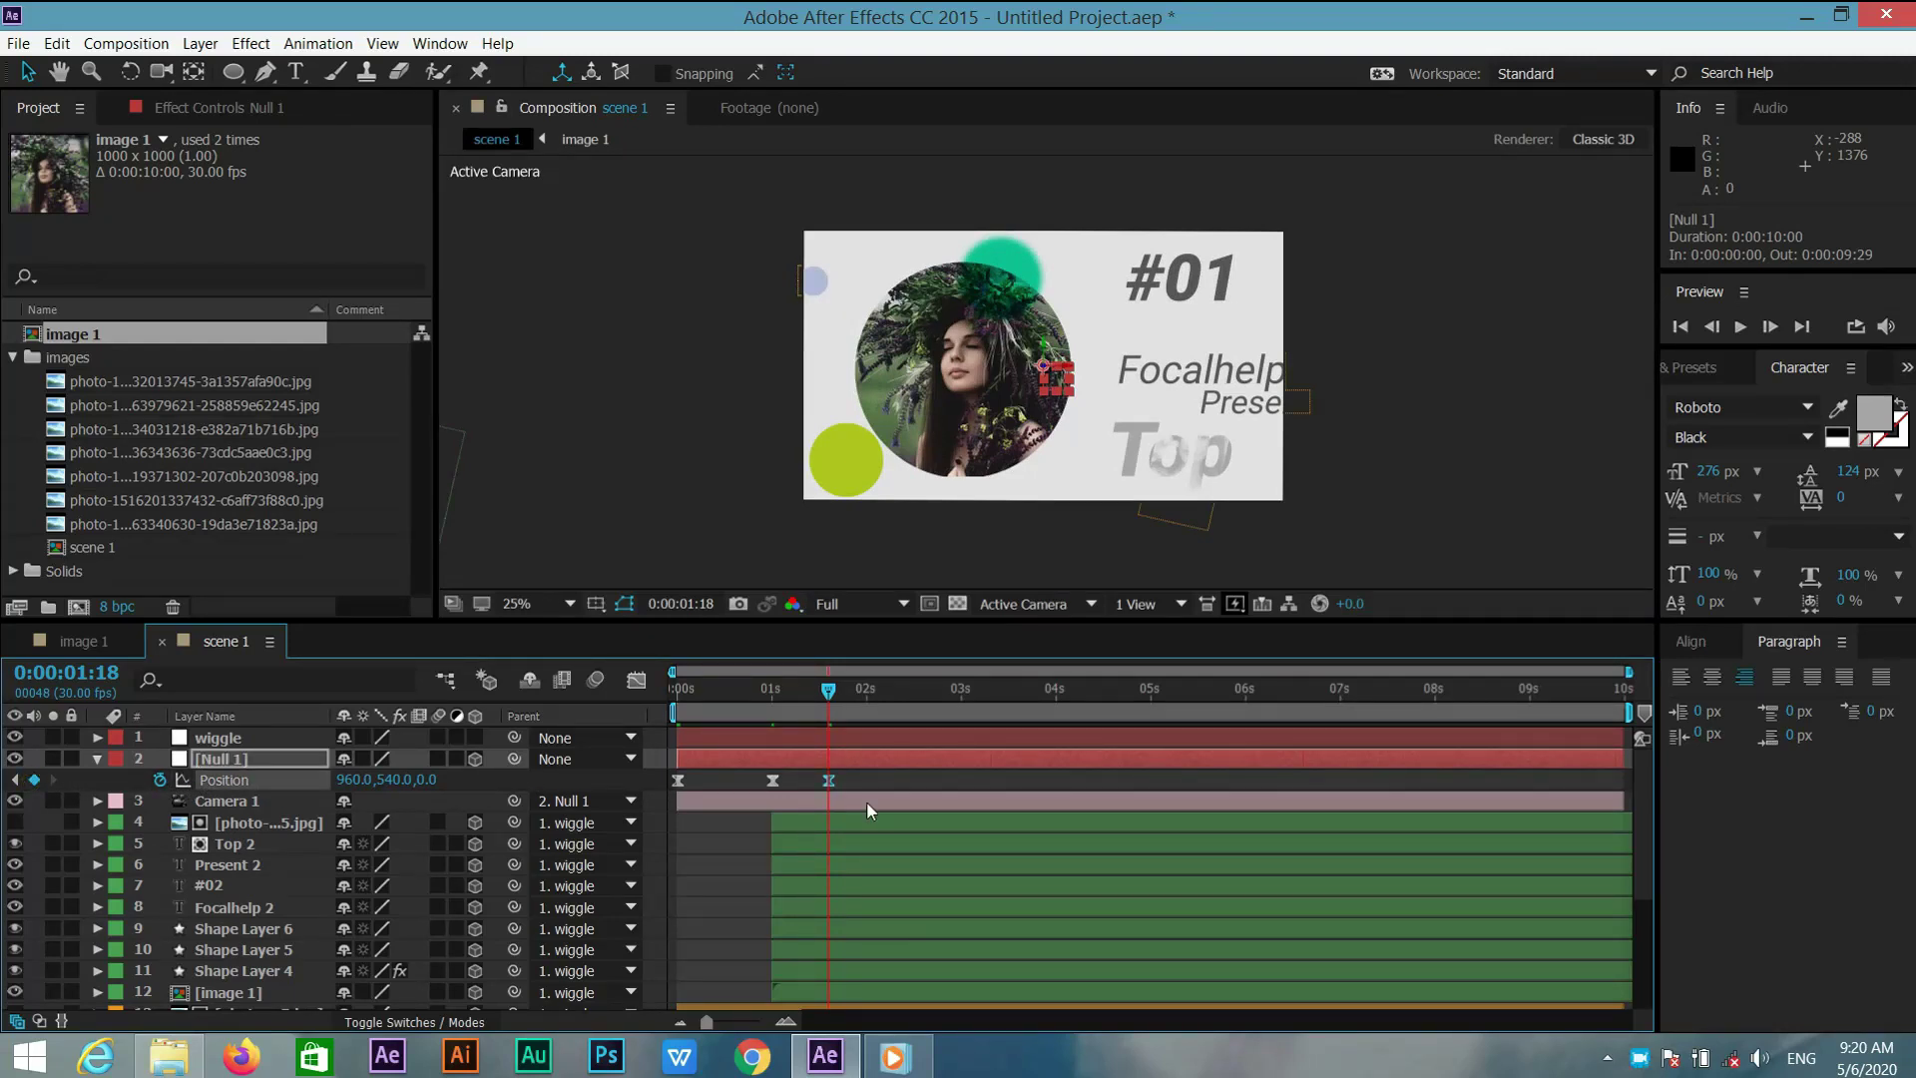
Keyframe Null 1's Position at 0:00:02:21 with the values -1313, 531, -768 to frame the green copies
{"action": "left_click", "coordinate": [918, 704]}
{"action": "left_click", "coordinate": [933, 706]}
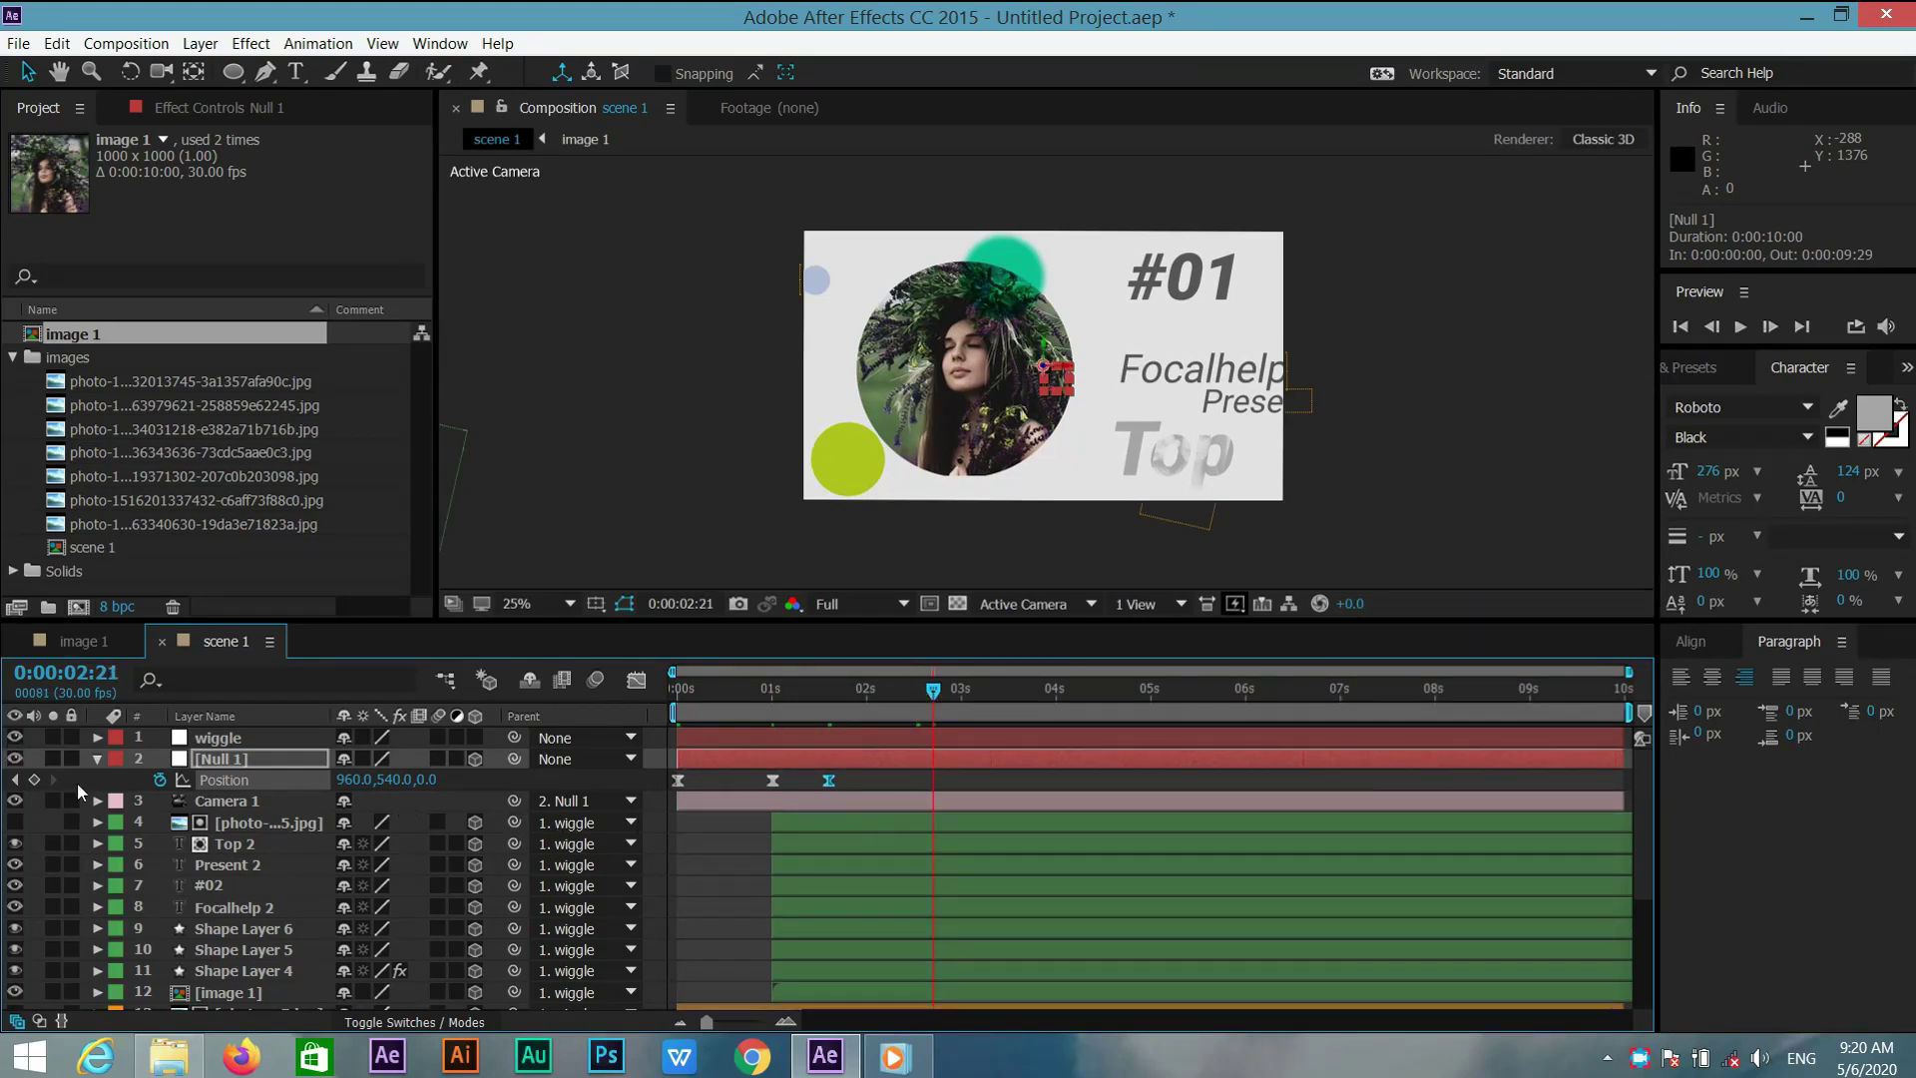
{"action": "left_click", "coordinate": [36, 781]}
{"action": "left_click_drag", "start_coordinate": [394, 780], "coordinate": [342, 779]}
{"action": "left_click", "coordinate": [357, 780]}
{"action": "type", "text": "-1313"}
{"action": "key", "text": "Return"}
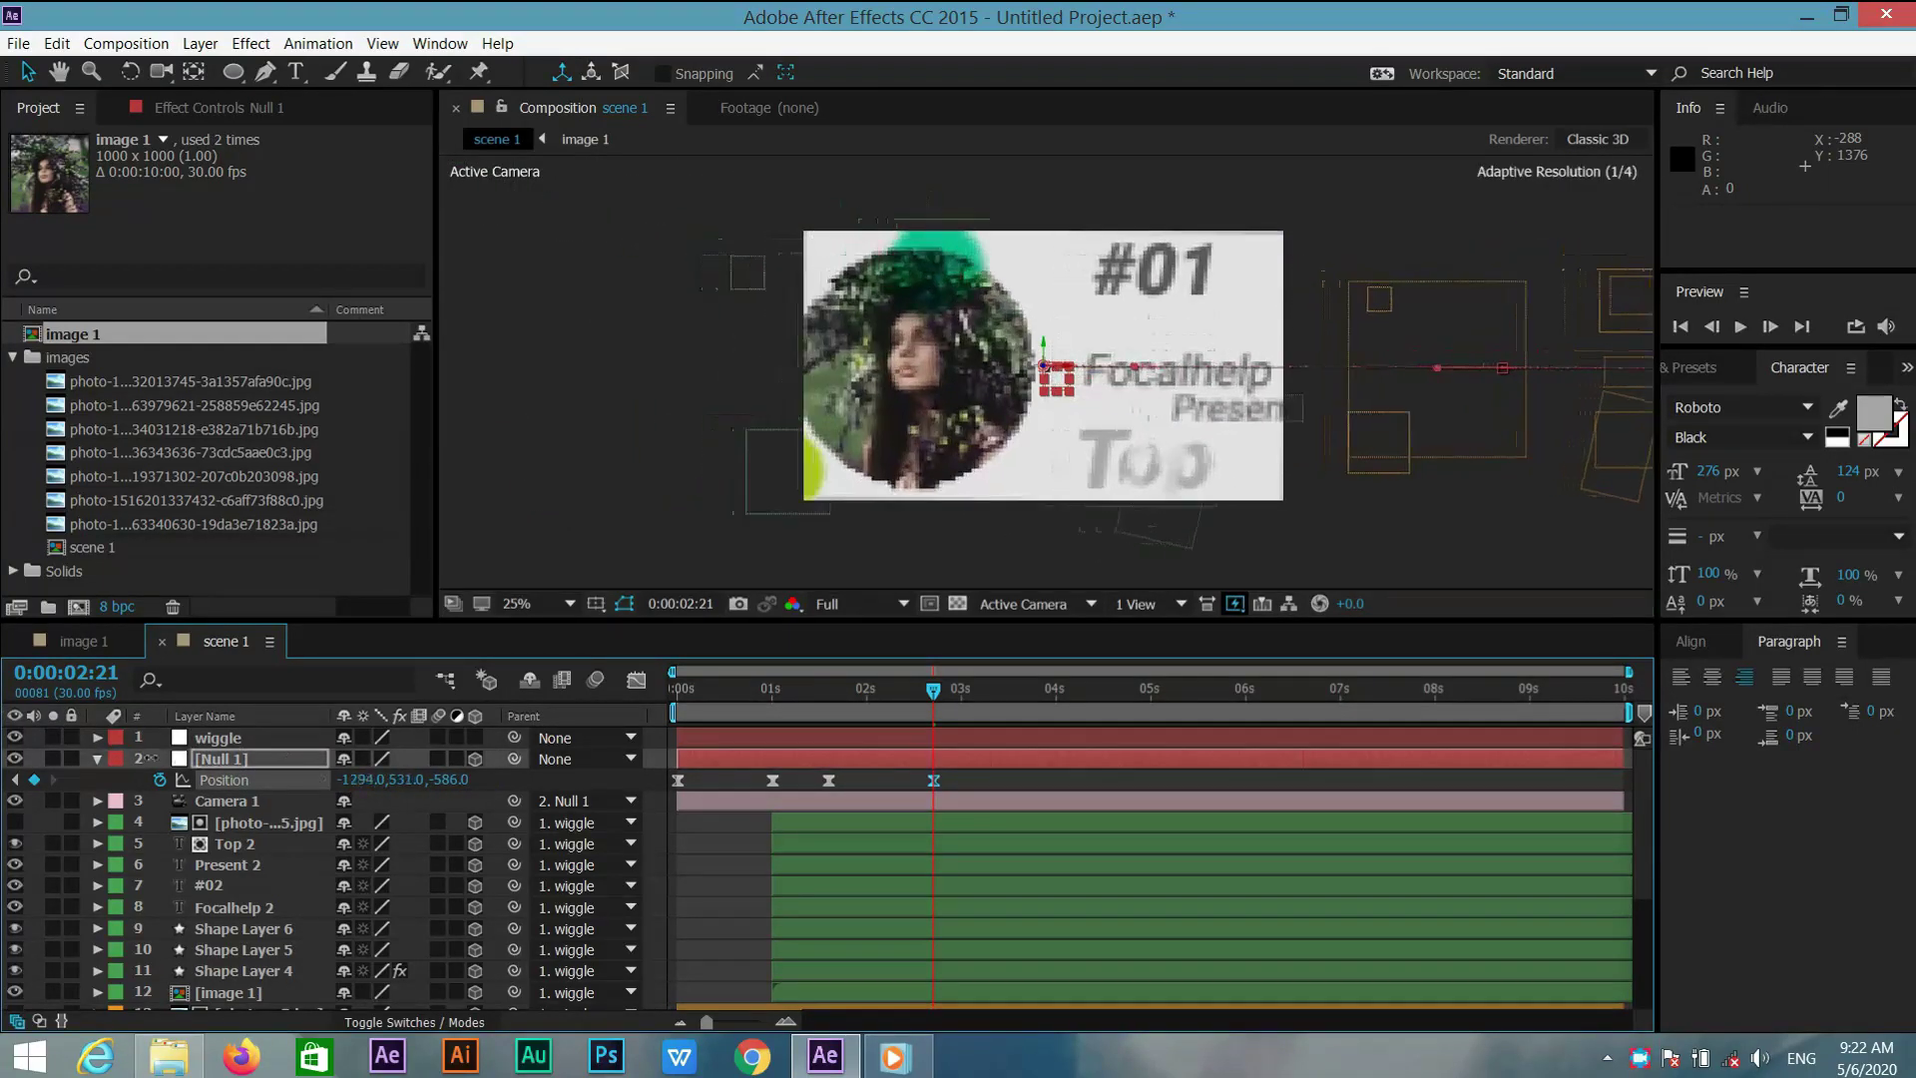
{"action": "scroll", "coordinate": [986, 572], "scroll_direction": "up", "scroll_amount": 2}
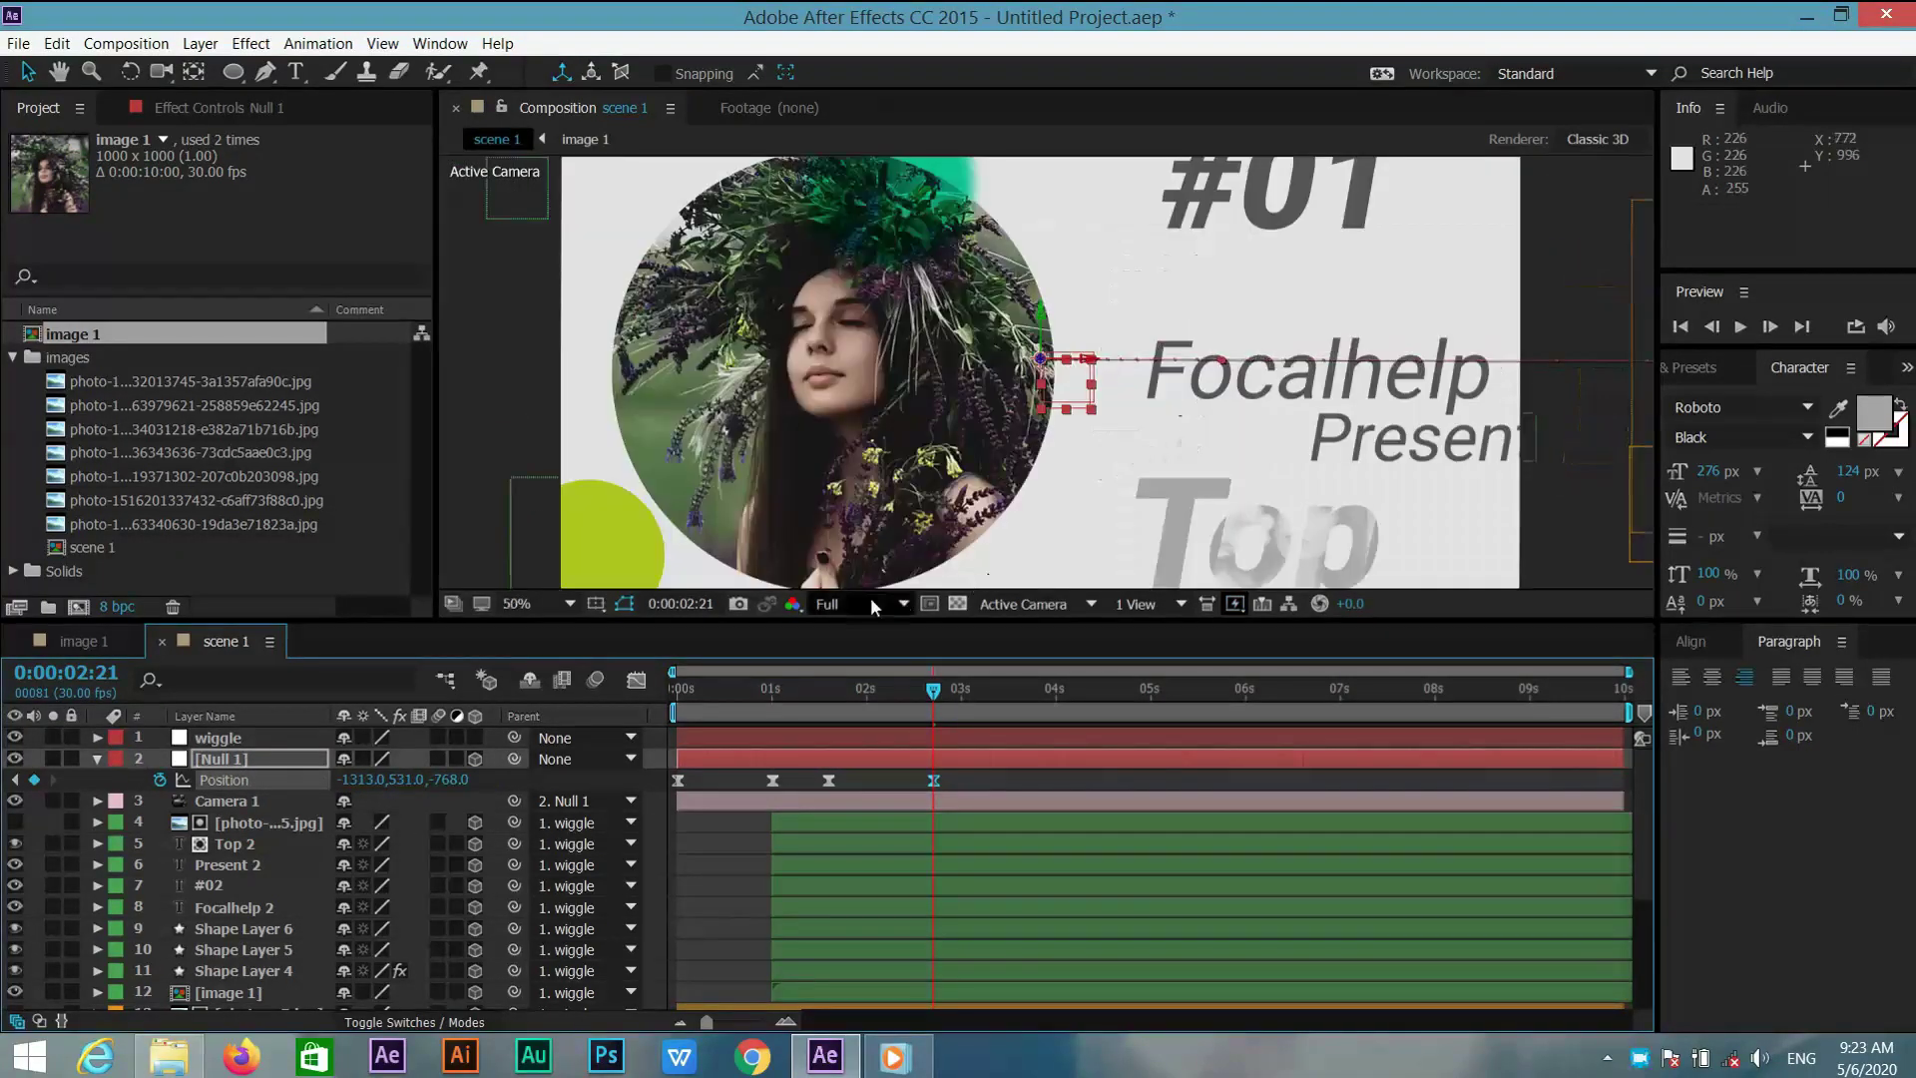
{"action": "scroll", "coordinate": [1000, 515], "scroll_direction": "down", "scroll_amount": 2}
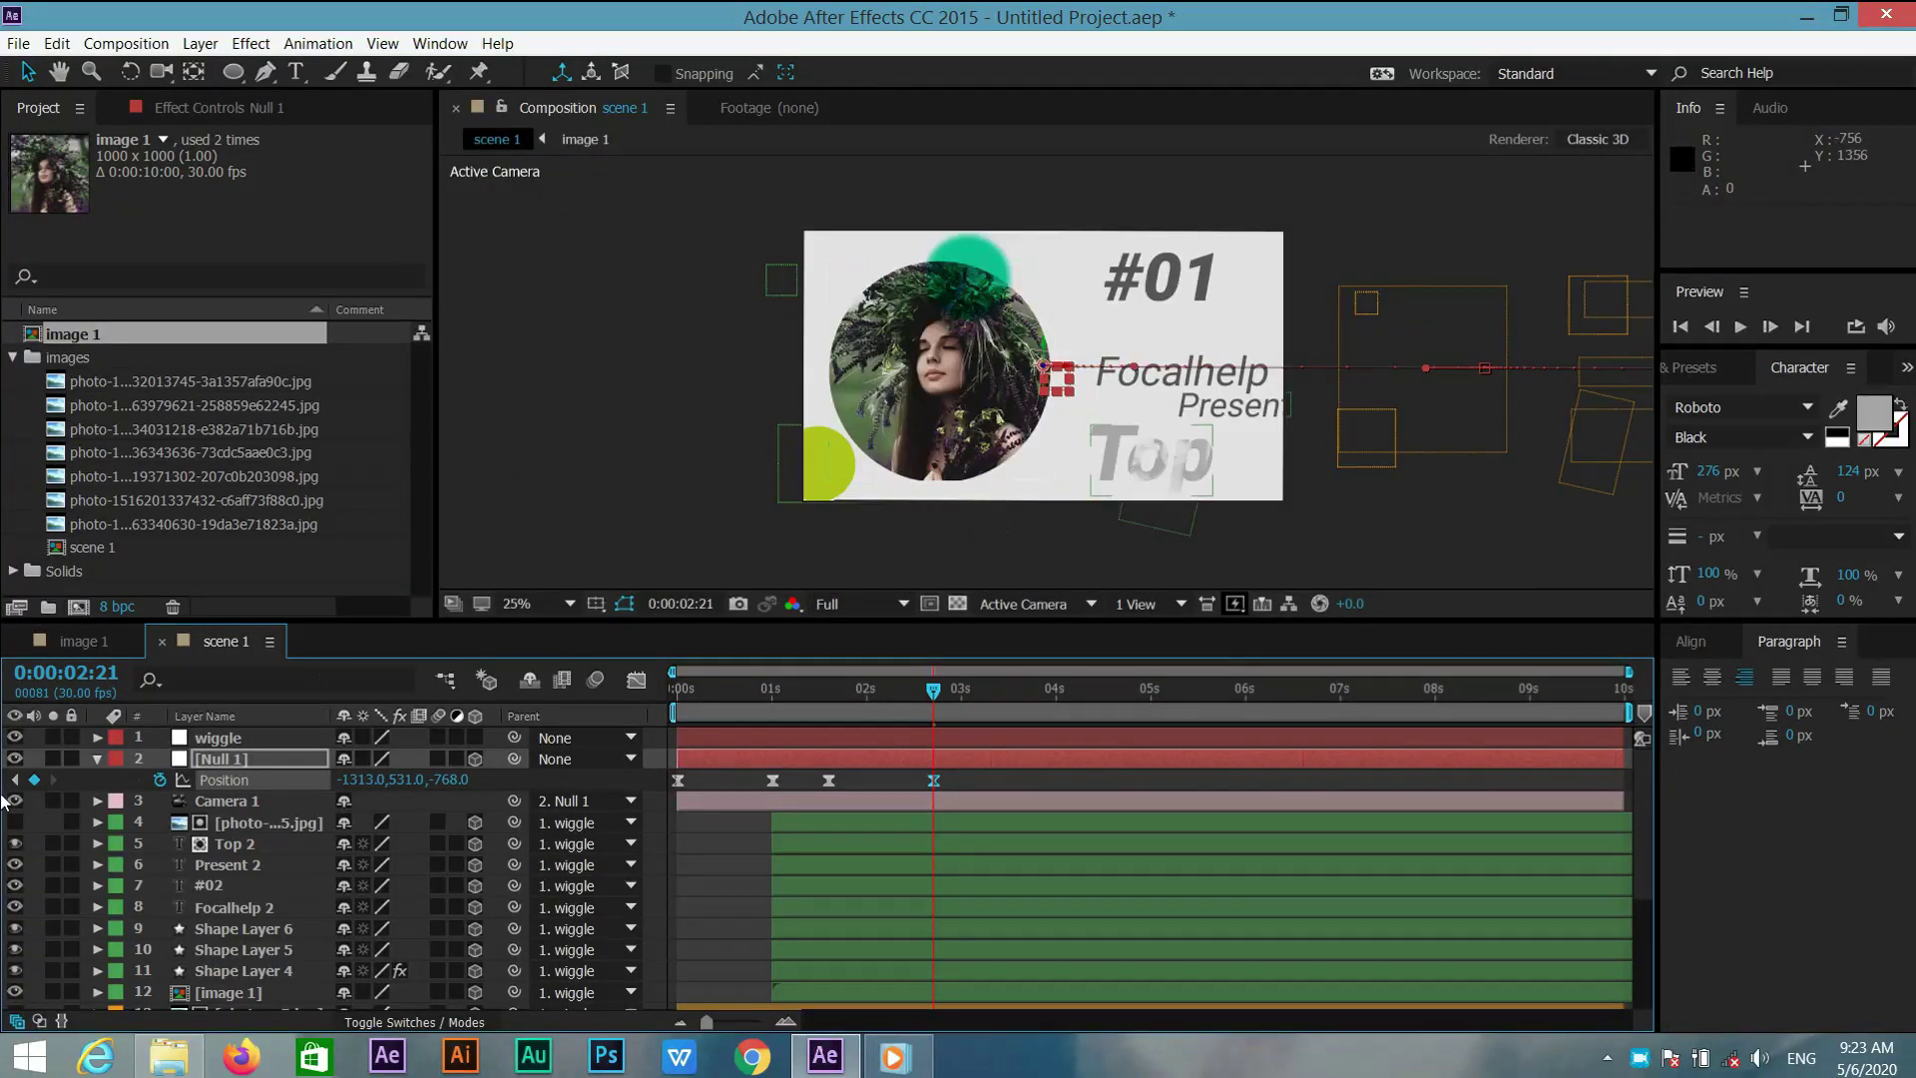
Move the green image 1 portrait in scene 1 by about 340 px in X and 12 px in Y, toward the frame's centre
{"action": "left_click", "coordinate": [240, 908]}
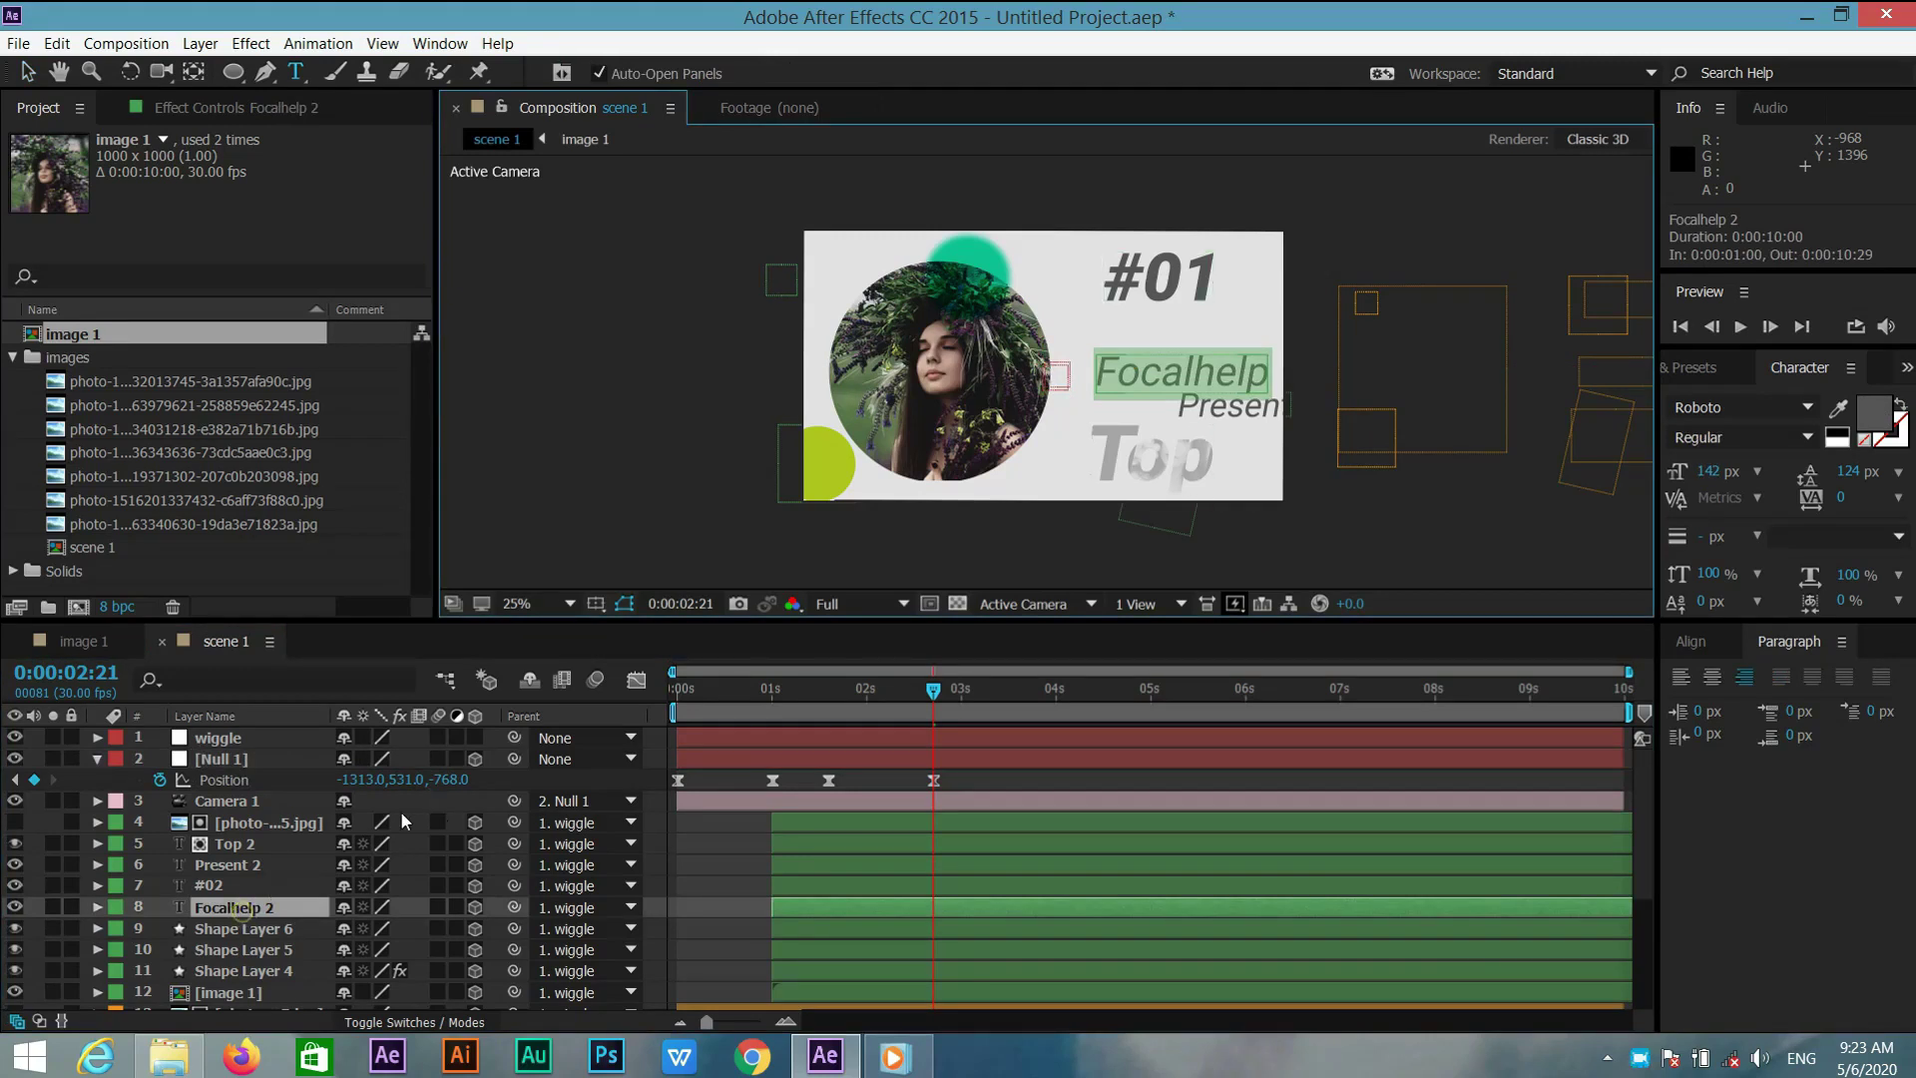
{"action": "left_click", "coordinate": [263, 824]}
{"action": "key", "text": "v"}
{"action": "left_click_drag", "start_coordinate": [988, 404], "coordinate": [1075, 402]}
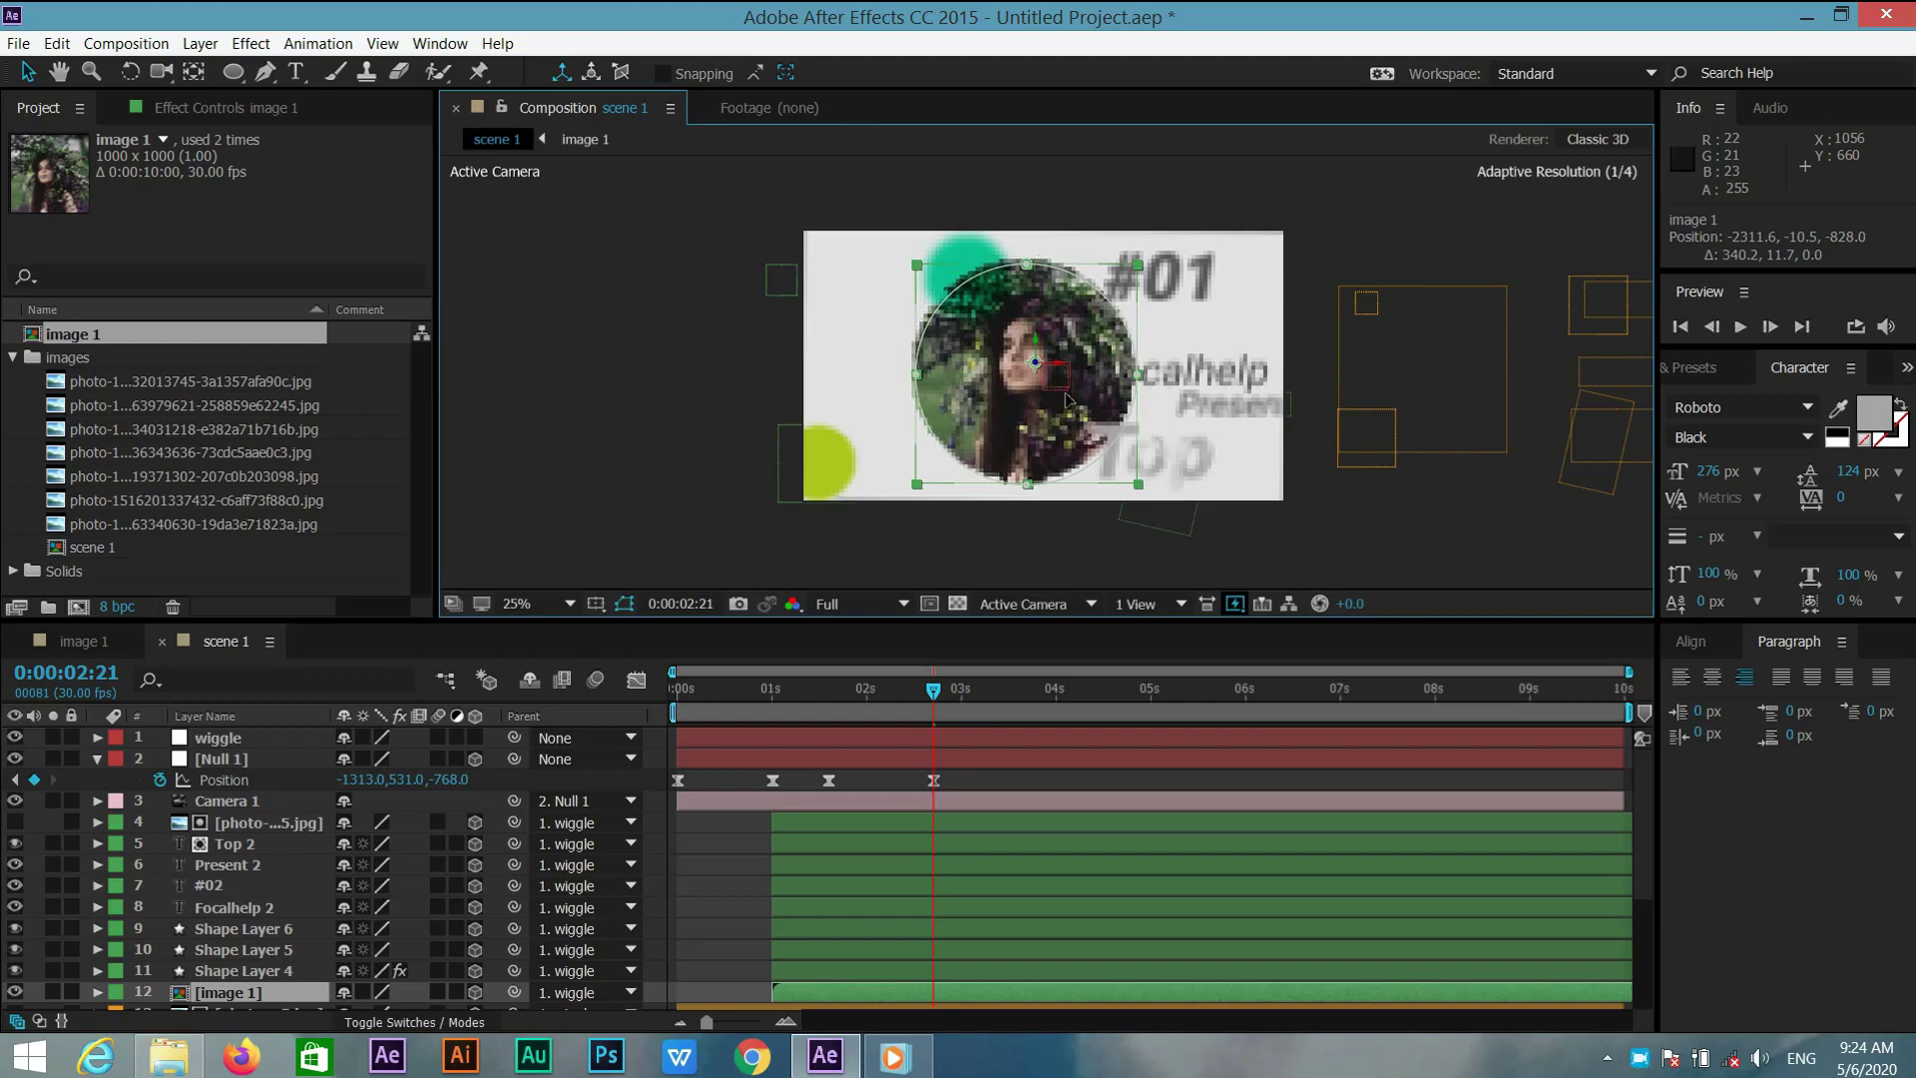
Move the second scene's number title about -1051 px in X to the portrait's upper left and change its text to #02
{"action": "left_click", "coordinate": [250, 882]}
{"action": "left_click_drag", "start_coordinate": [1175, 290], "coordinate": [901, 297]}
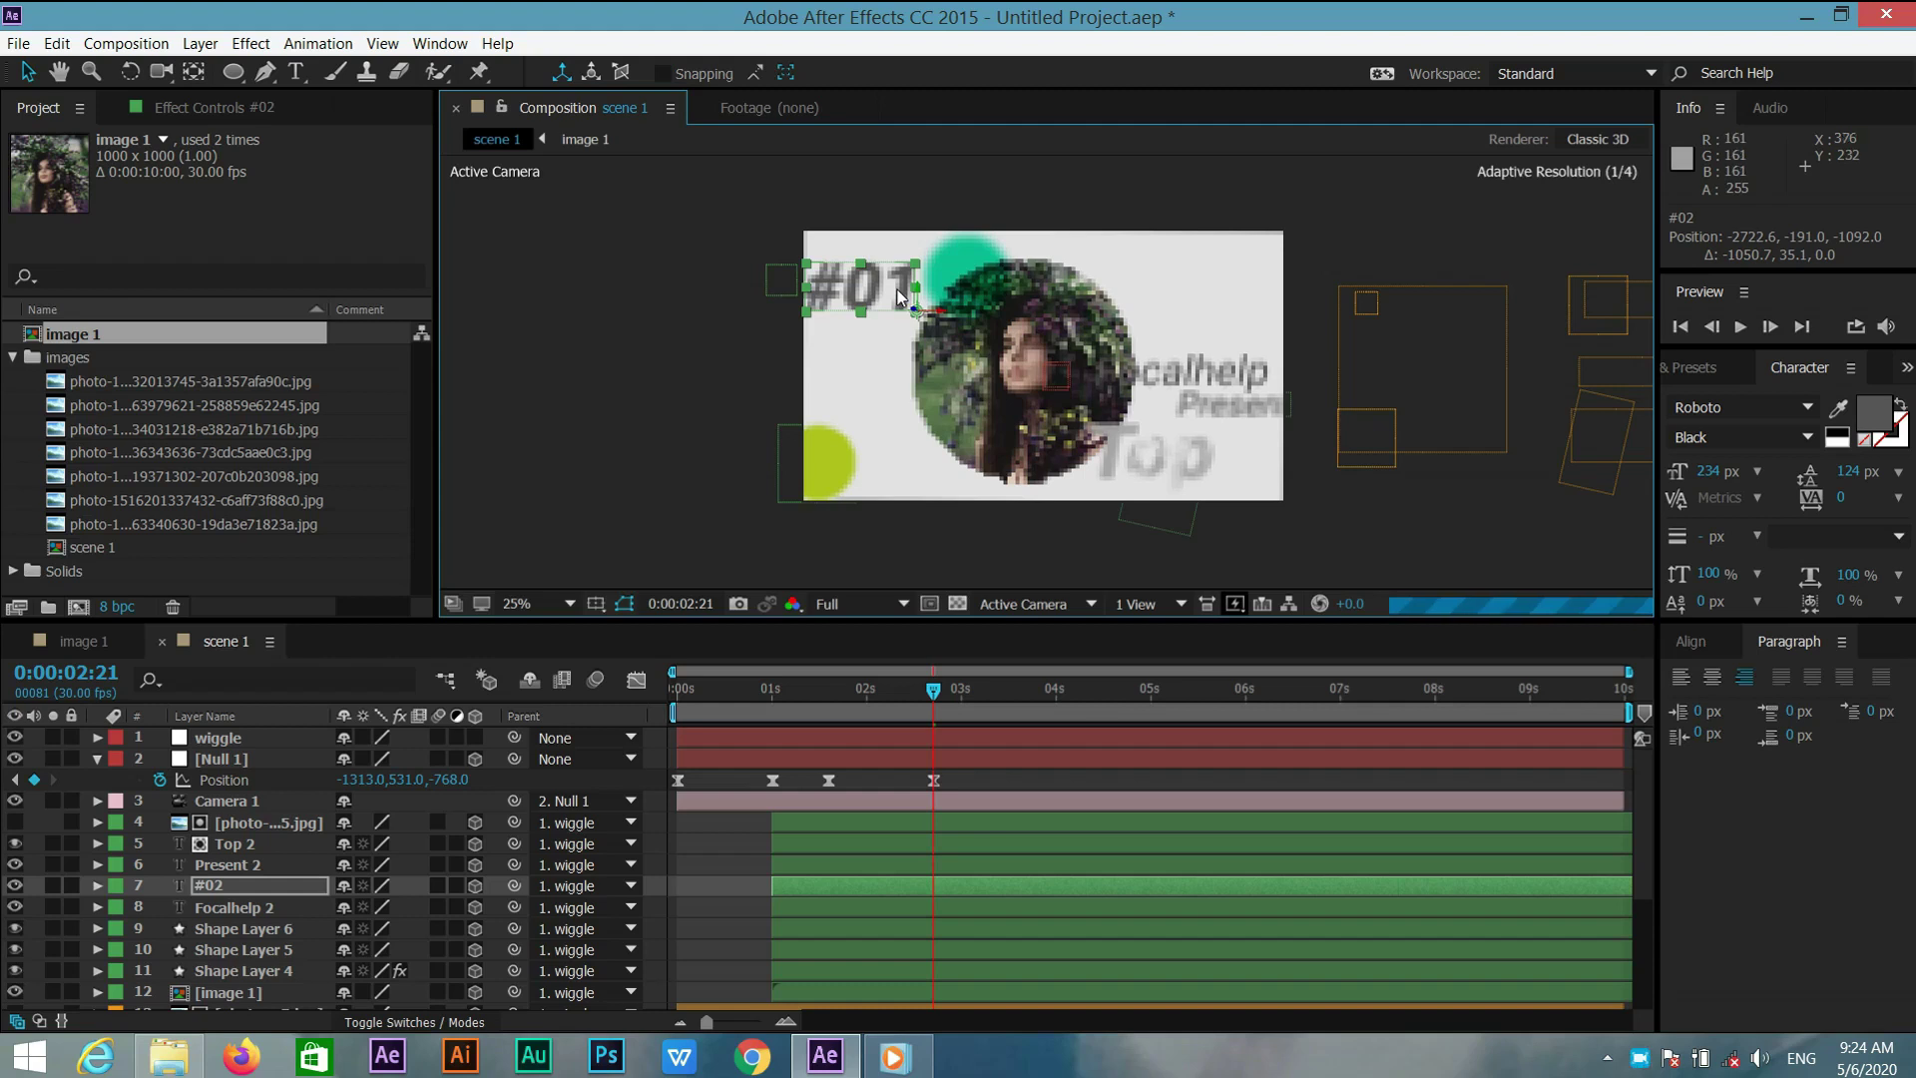
{"action": "key", "text": "ctrl+t"}
{"action": "left_click", "coordinate": [910, 295]}
{"action": "key", "text": "BackSpace"}
{"action": "type", "text": "2"}
Reposition the second scene's titles, placing Top in the frame's upper right and Focalhelp with Present in the lower right
{"action": "left_click", "coordinate": [1125, 466]}
{"action": "left_click", "coordinate": [27, 71]}
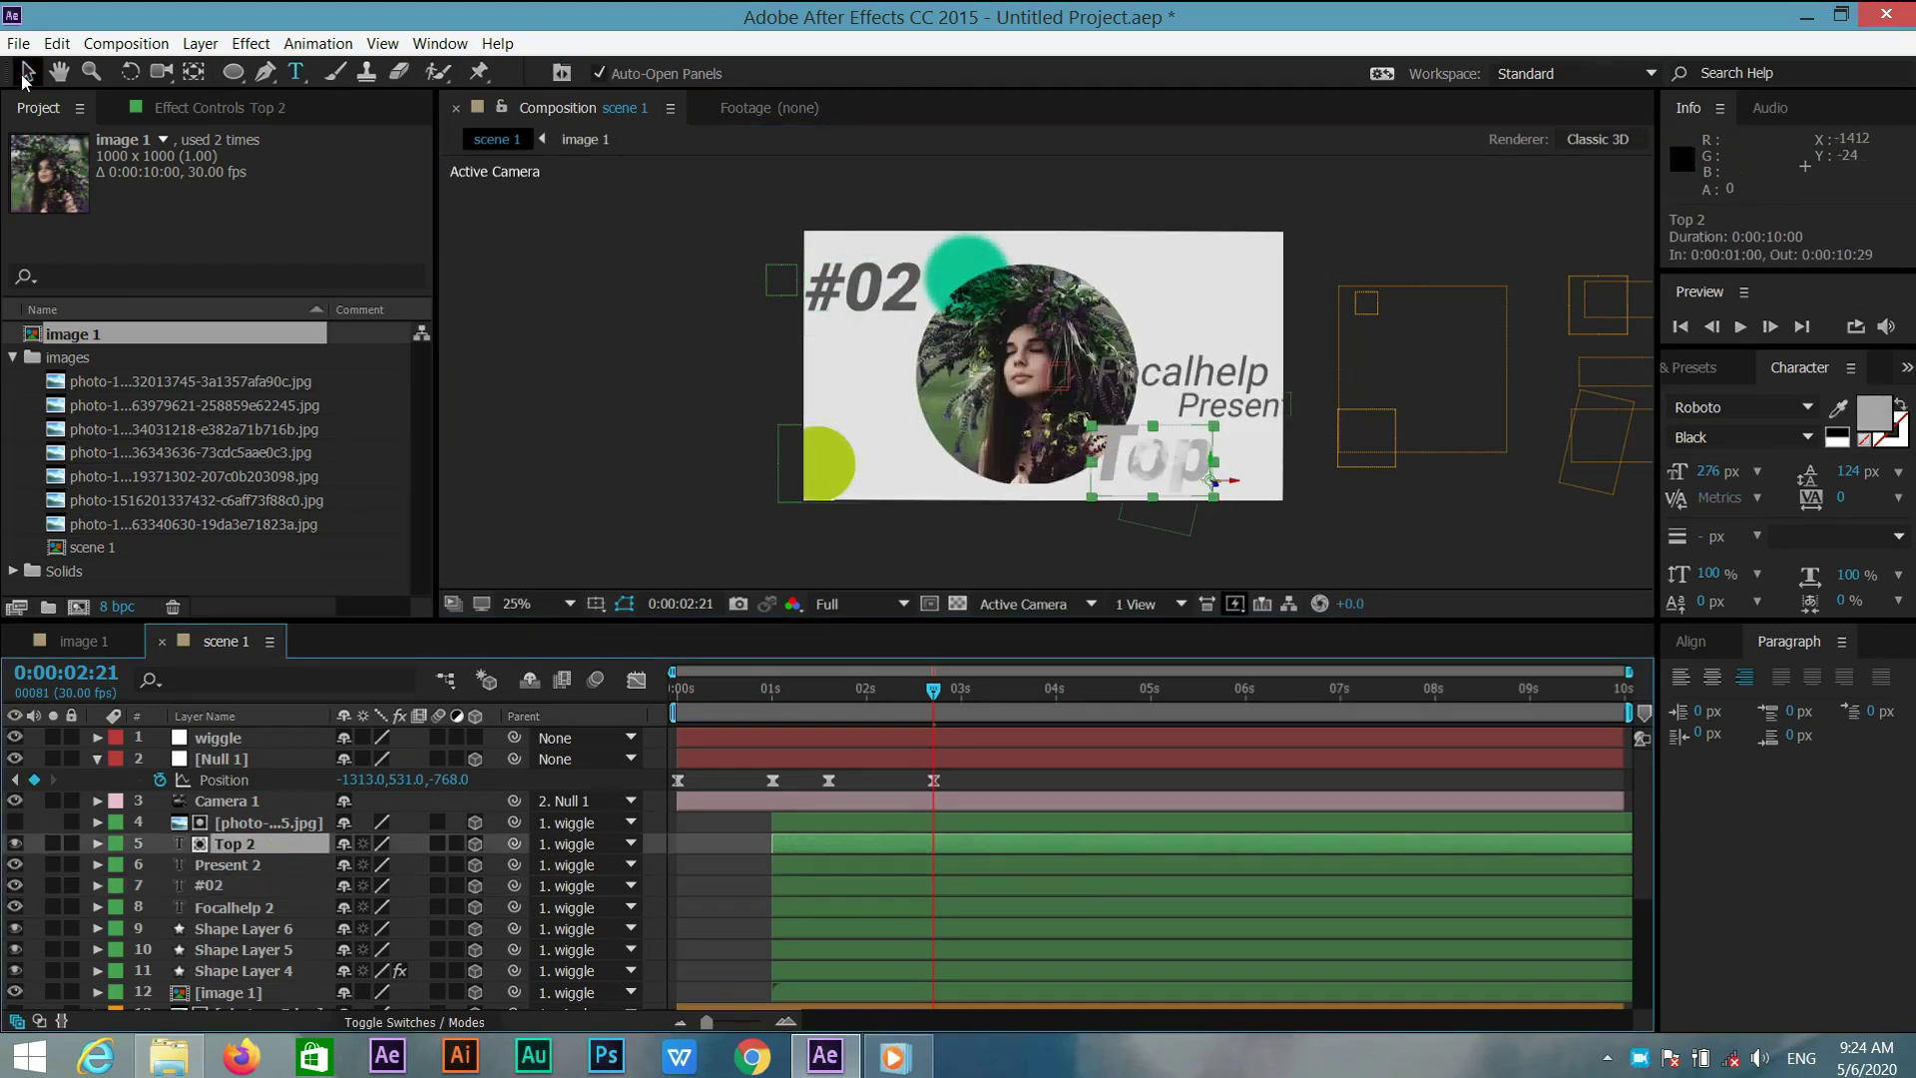
{"action": "left_click_drag", "start_coordinate": [1112, 435], "coordinate": [1172, 240]}
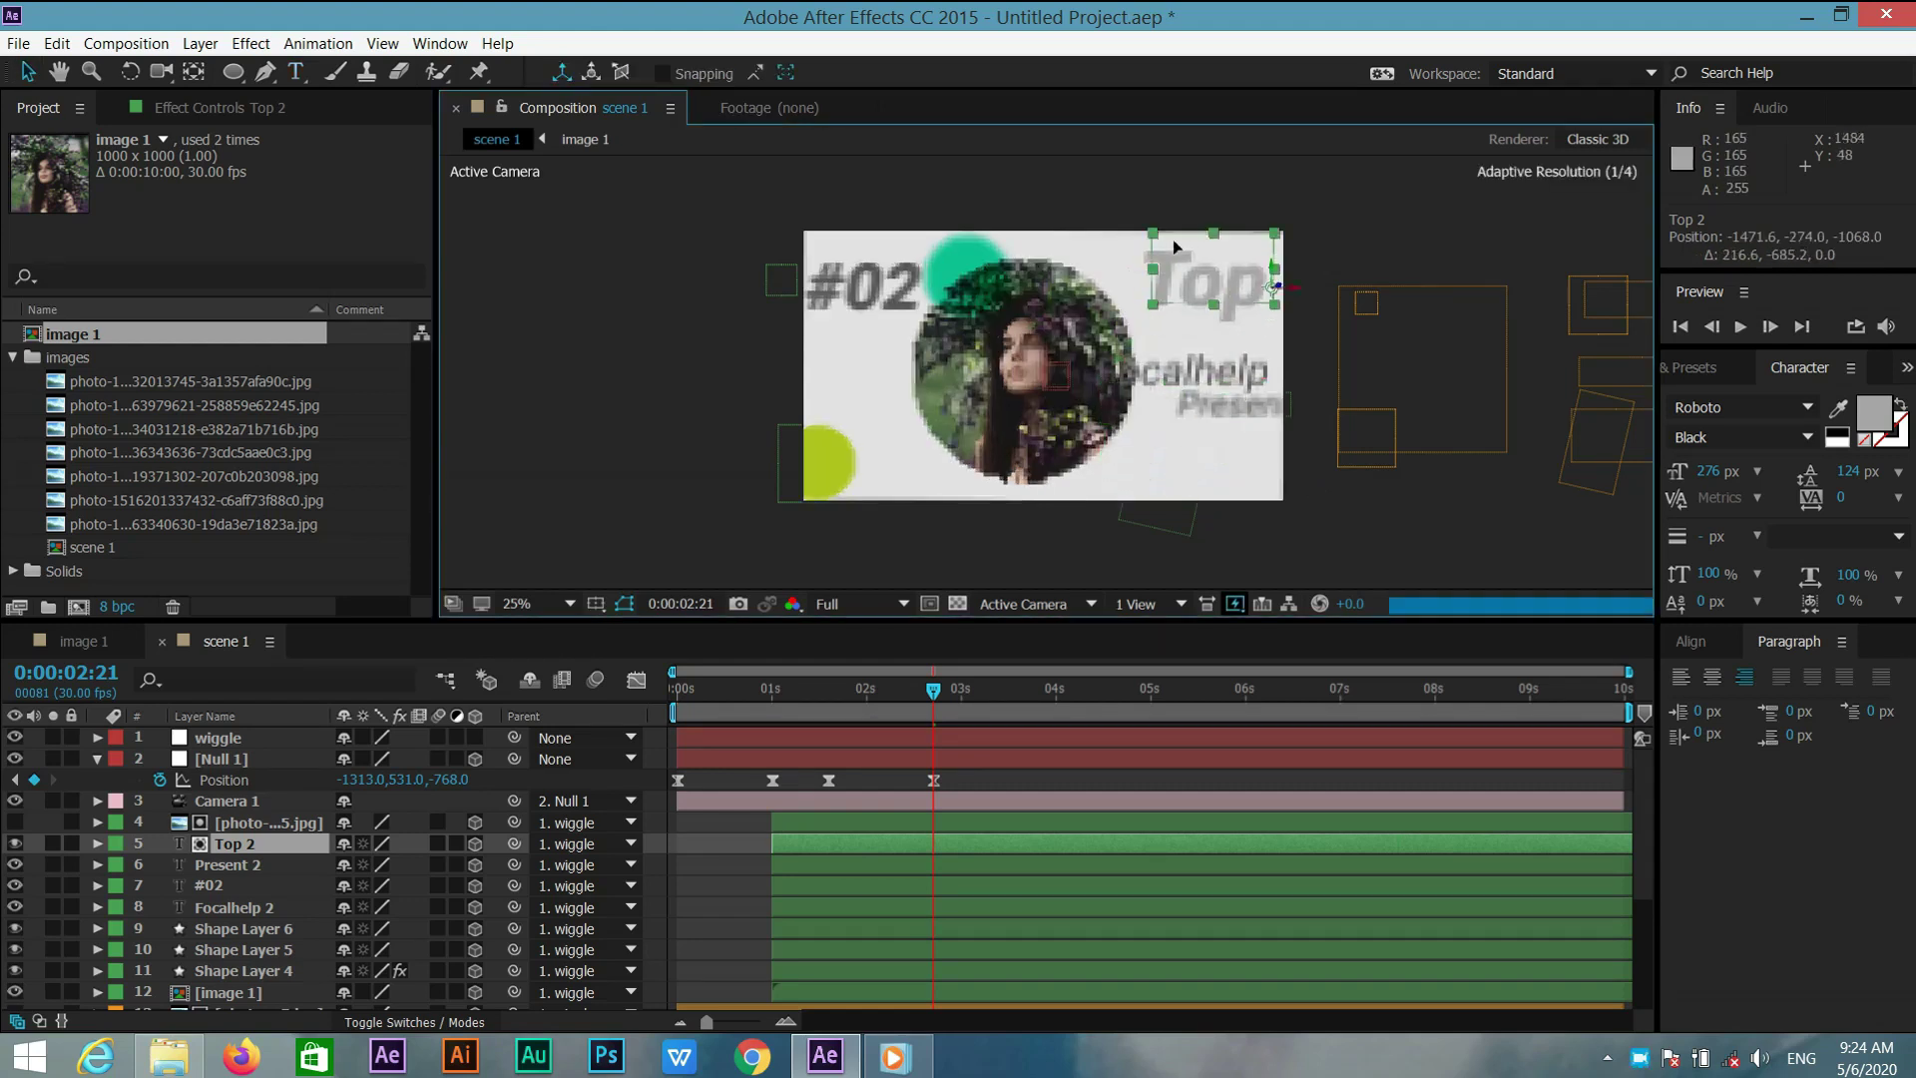
{"action": "left_click_drag", "start_coordinate": [1190, 377], "coordinate": [1225, 447]}
Move the lime circle to the portrait's lower left and the green circle to its upper right, and recolour the lime circle dark olive
{"action": "left_click_drag", "start_coordinate": [824, 454], "coordinate": [893, 444]}
{"action": "left_click_drag", "start_coordinate": [956, 260], "coordinate": [1083, 270]}
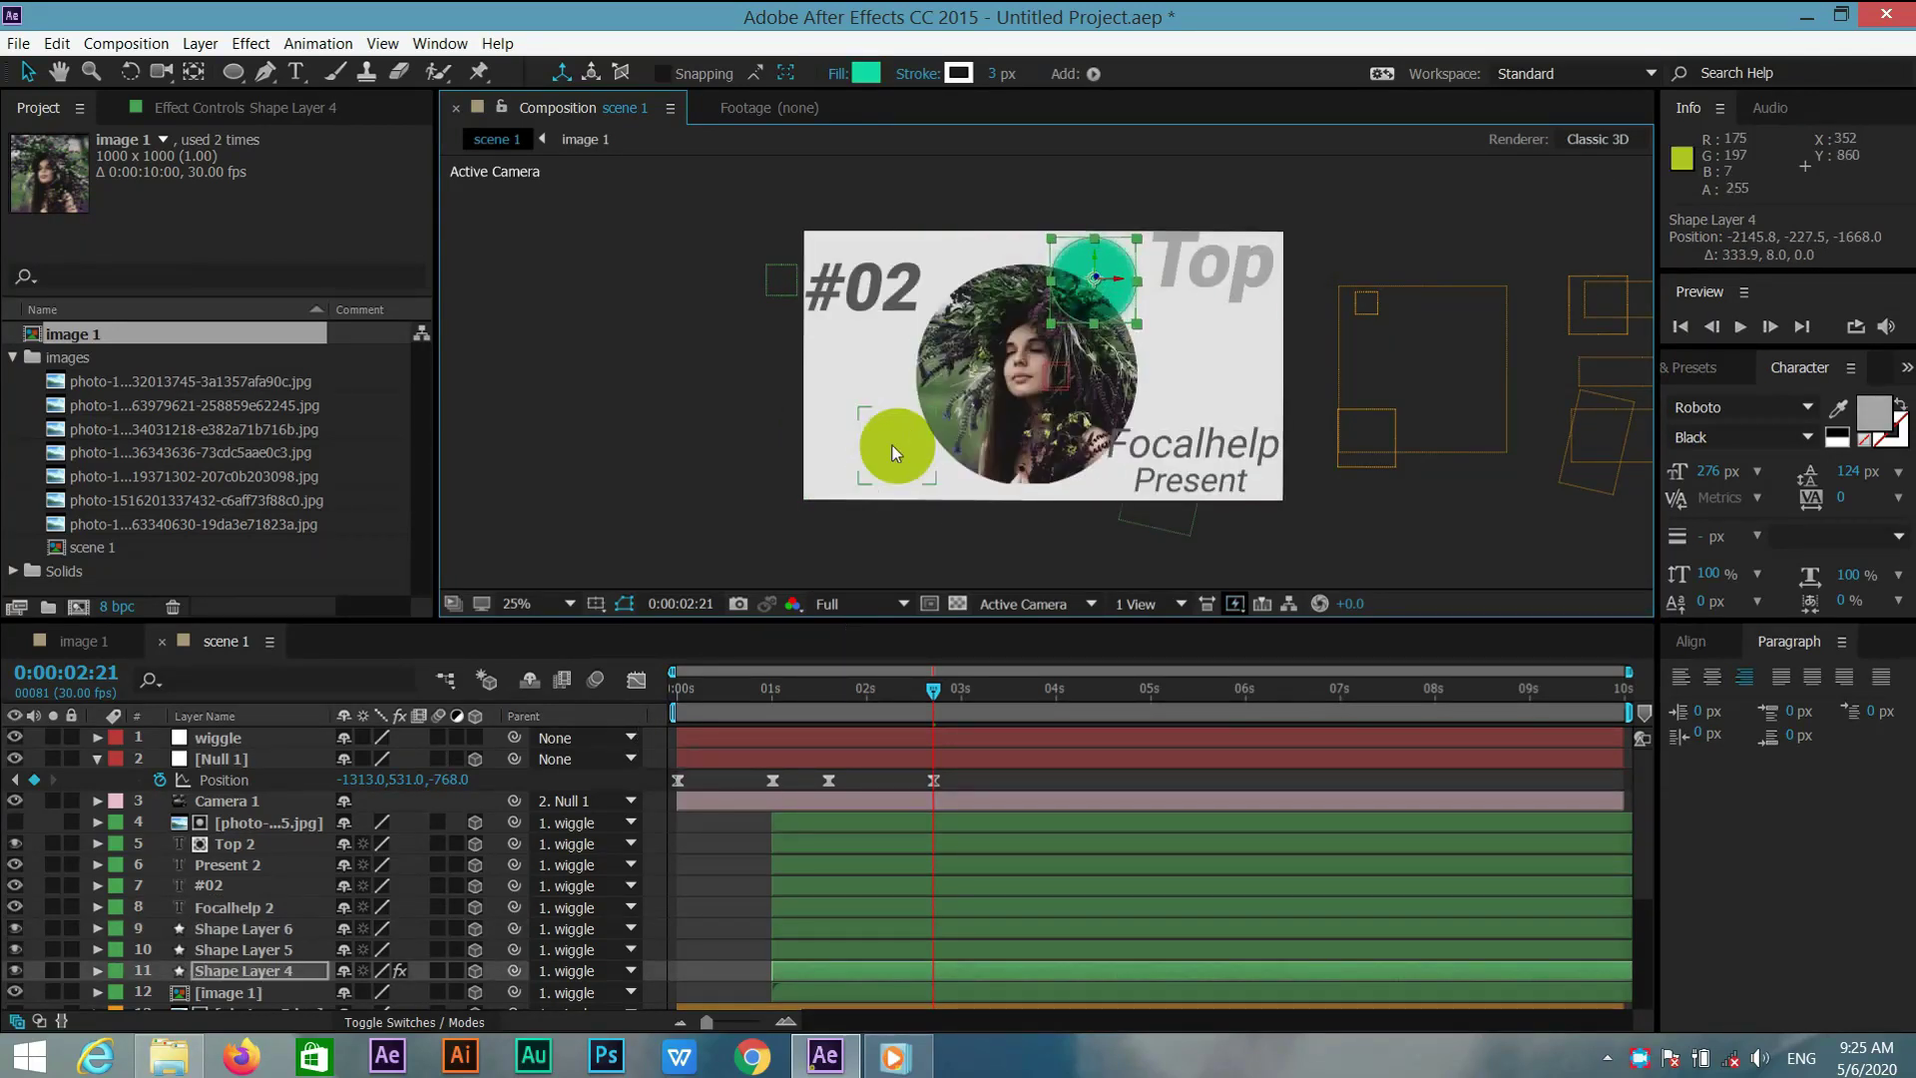
{"action": "left_click", "coordinate": [892, 445]}
{"action": "left_click", "coordinate": [866, 73]}
{"action": "left_click", "coordinate": [893, 740]}
{"action": "key", "text": "Return"}
Recolour the green circle crimson and move the small off-frame circle to the portrait's left edge
{"action": "left_click", "coordinate": [1101, 261]}
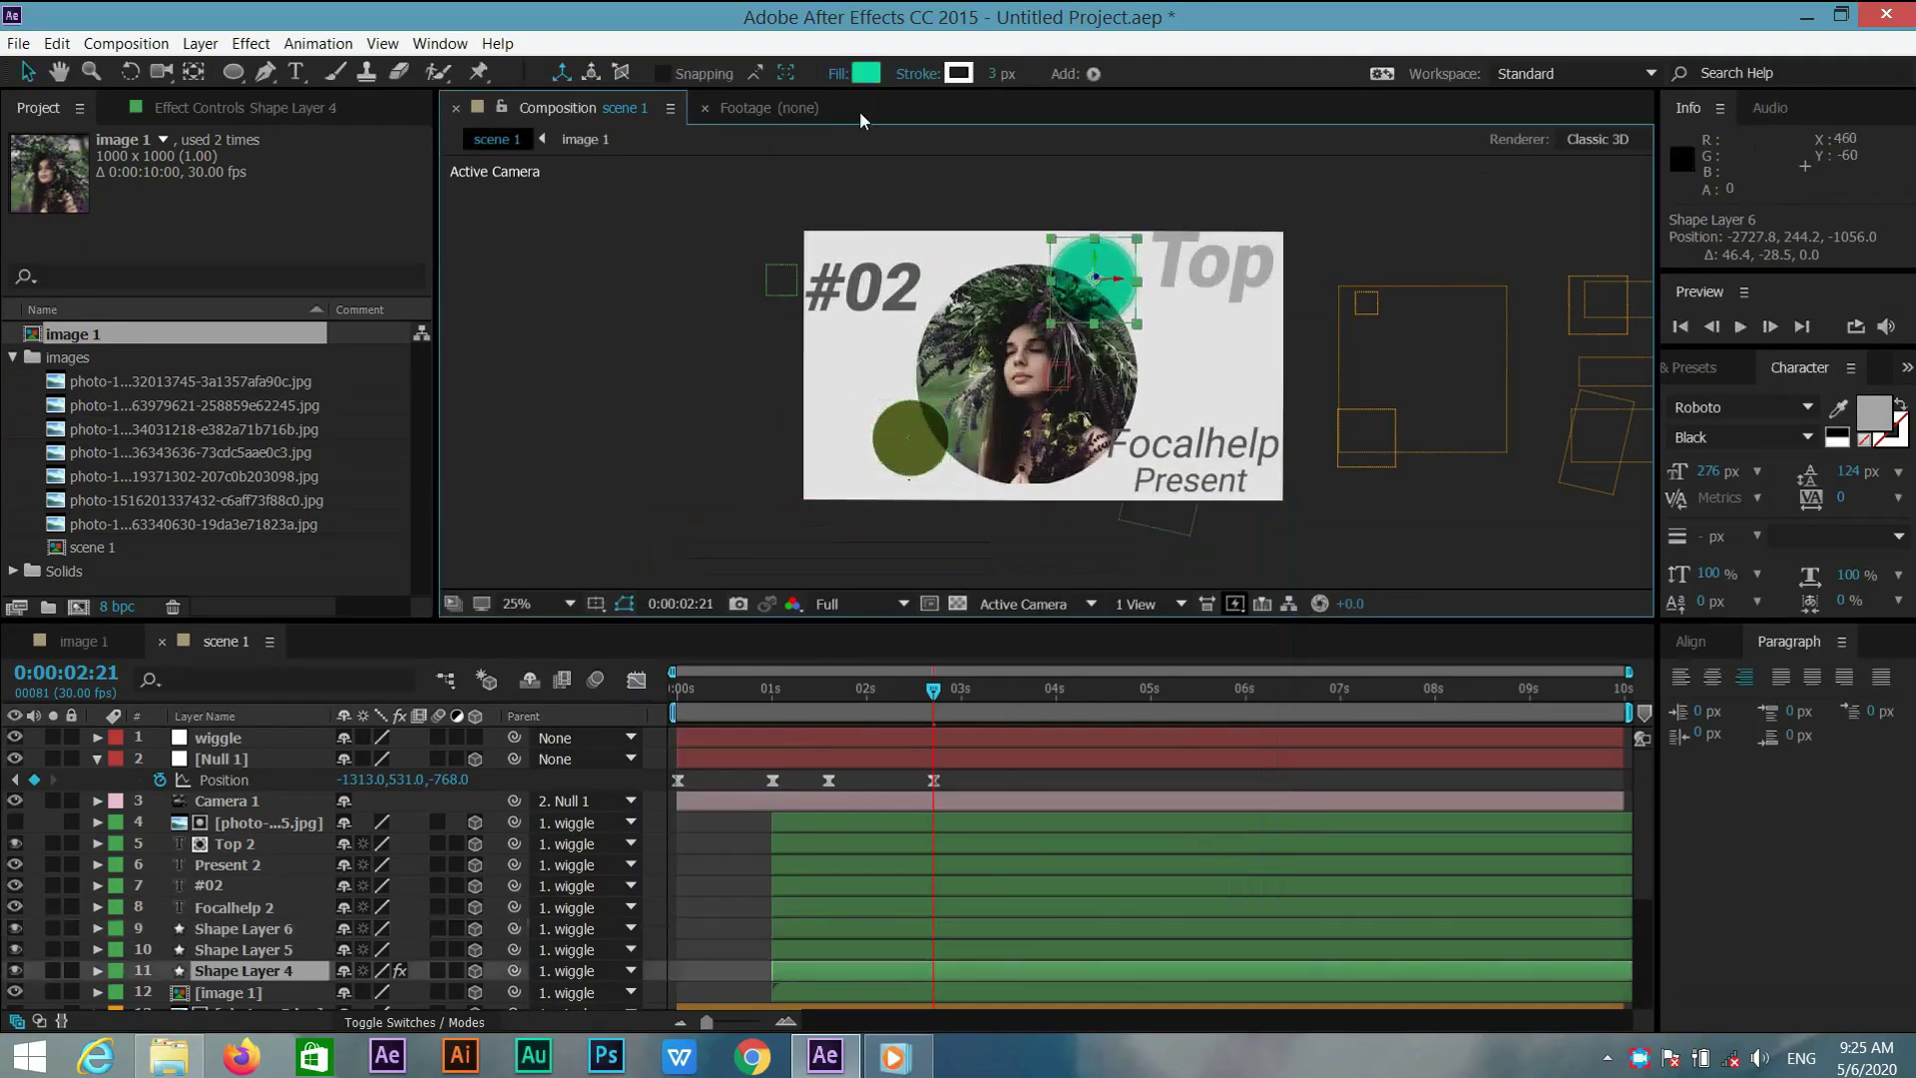
{"action": "left_click", "coordinate": [866, 72]}
{"action": "left_click", "coordinate": [1018, 576]}
{"action": "key", "text": "Return"}
{"action": "left_click_drag", "start_coordinate": [780, 280], "coordinate": [915, 351]}
Change the second scene's Focalhelp title to Modern
{"action": "double_click", "coordinate": [1173, 440]}
{"action": "type", "text": "Modern"}
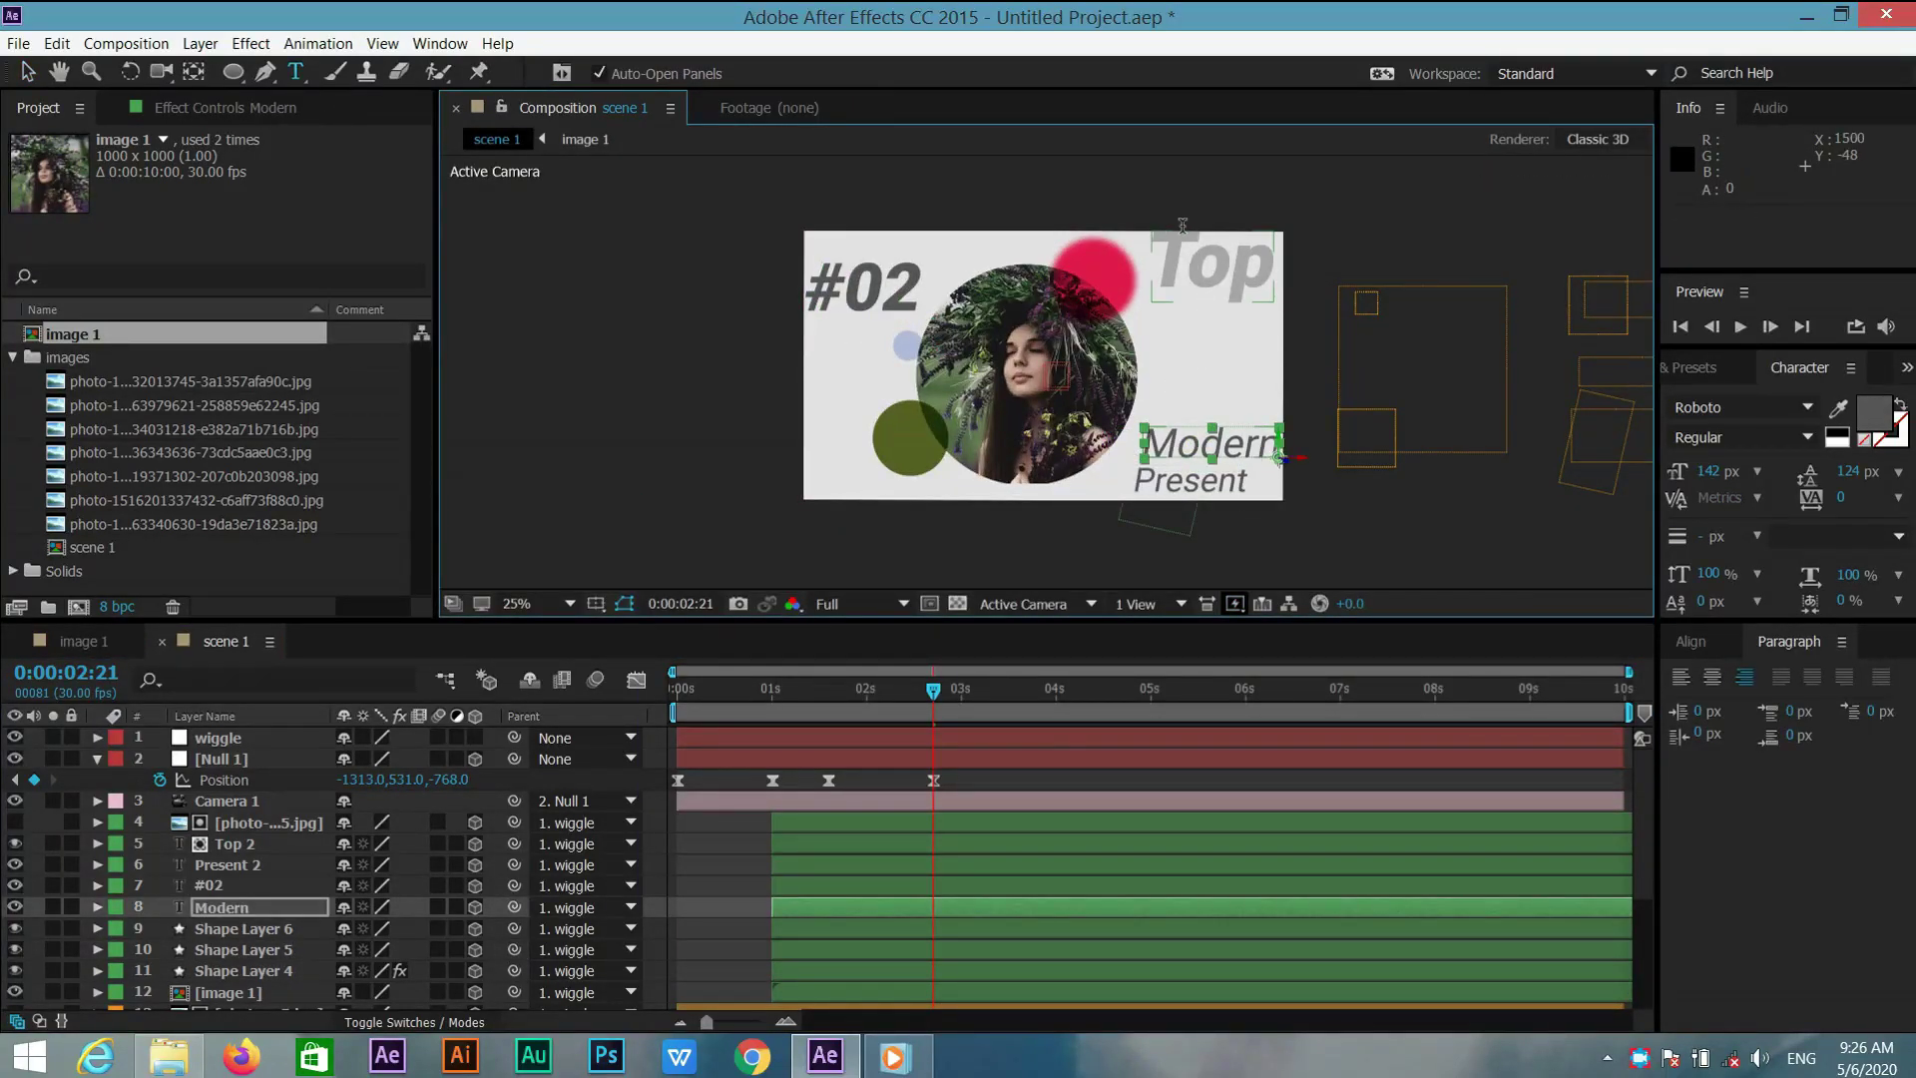
Duplicate the image 1 composition as image 2 and replace the green image 1 layer in scene 1 with it
{"action": "left_click", "coordinate": [114, 341]}
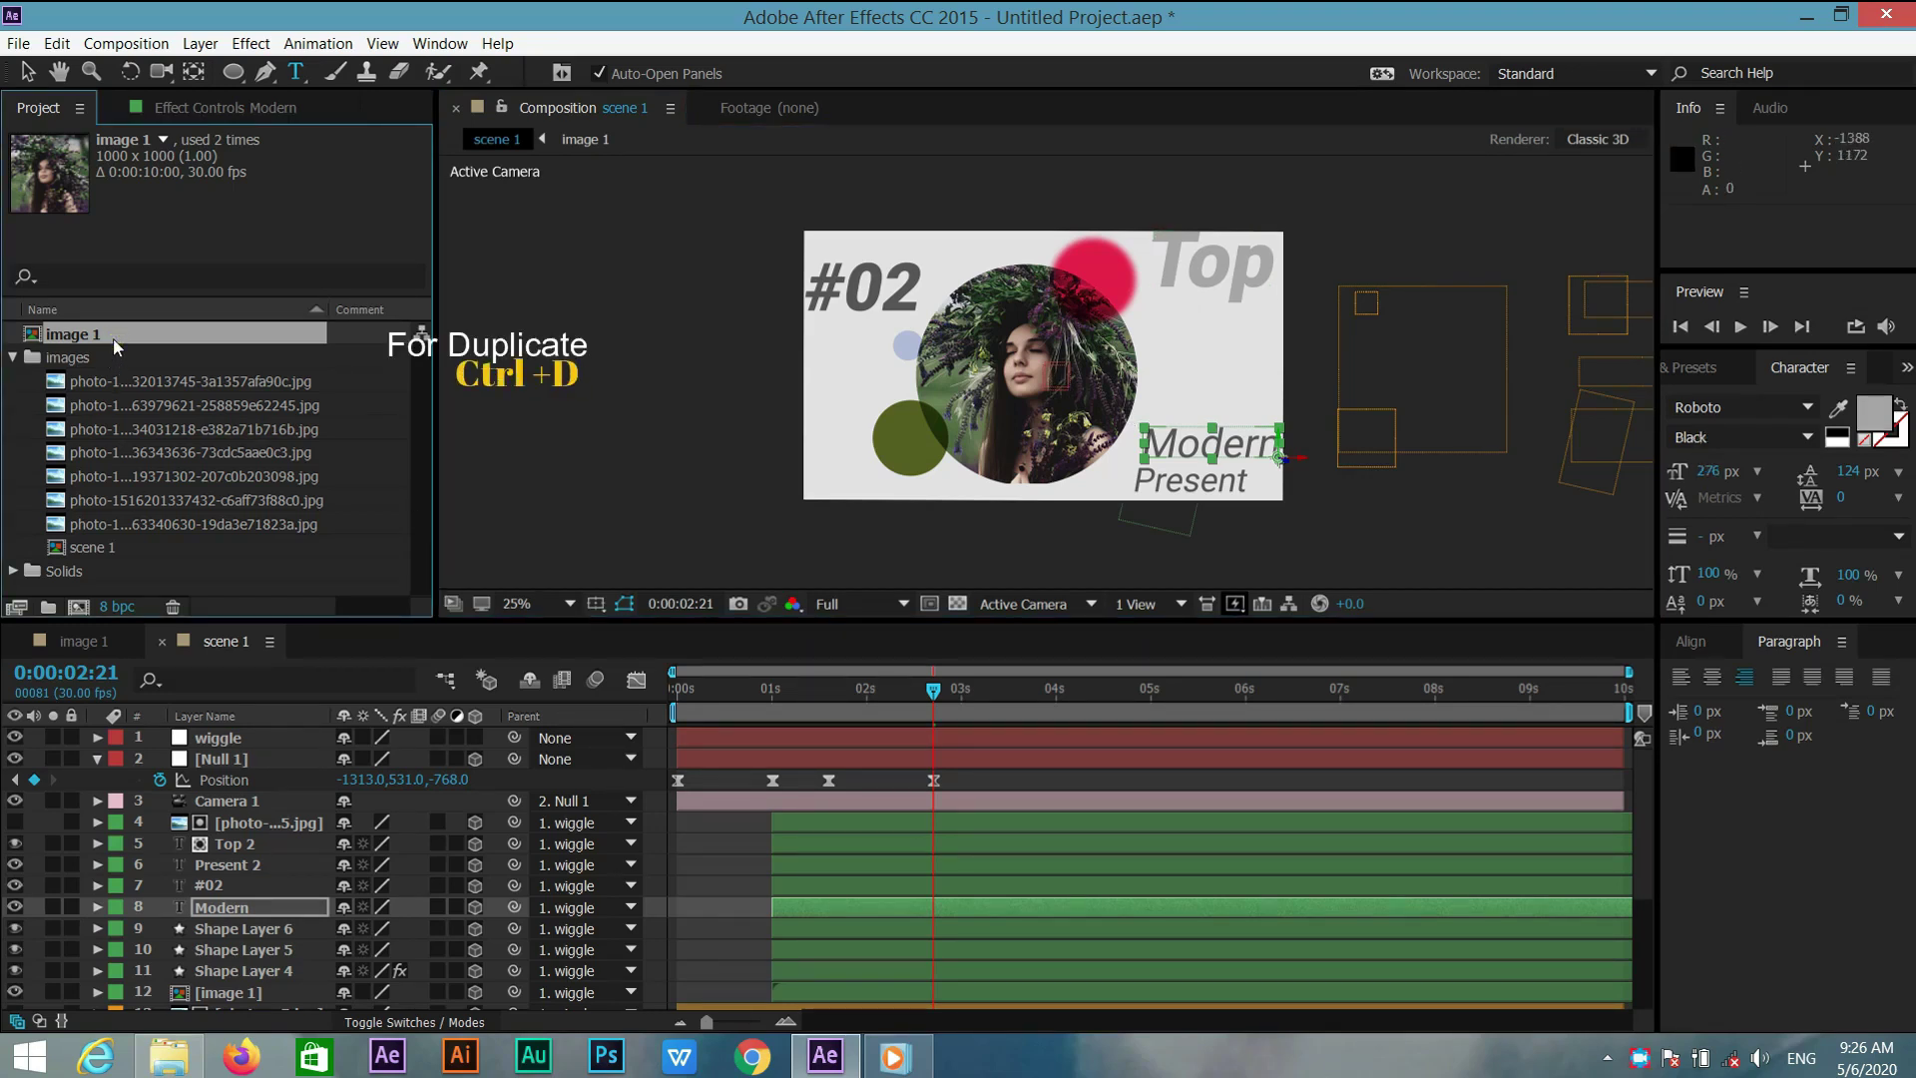
{"action": "key", "text": "ctrl+d"}
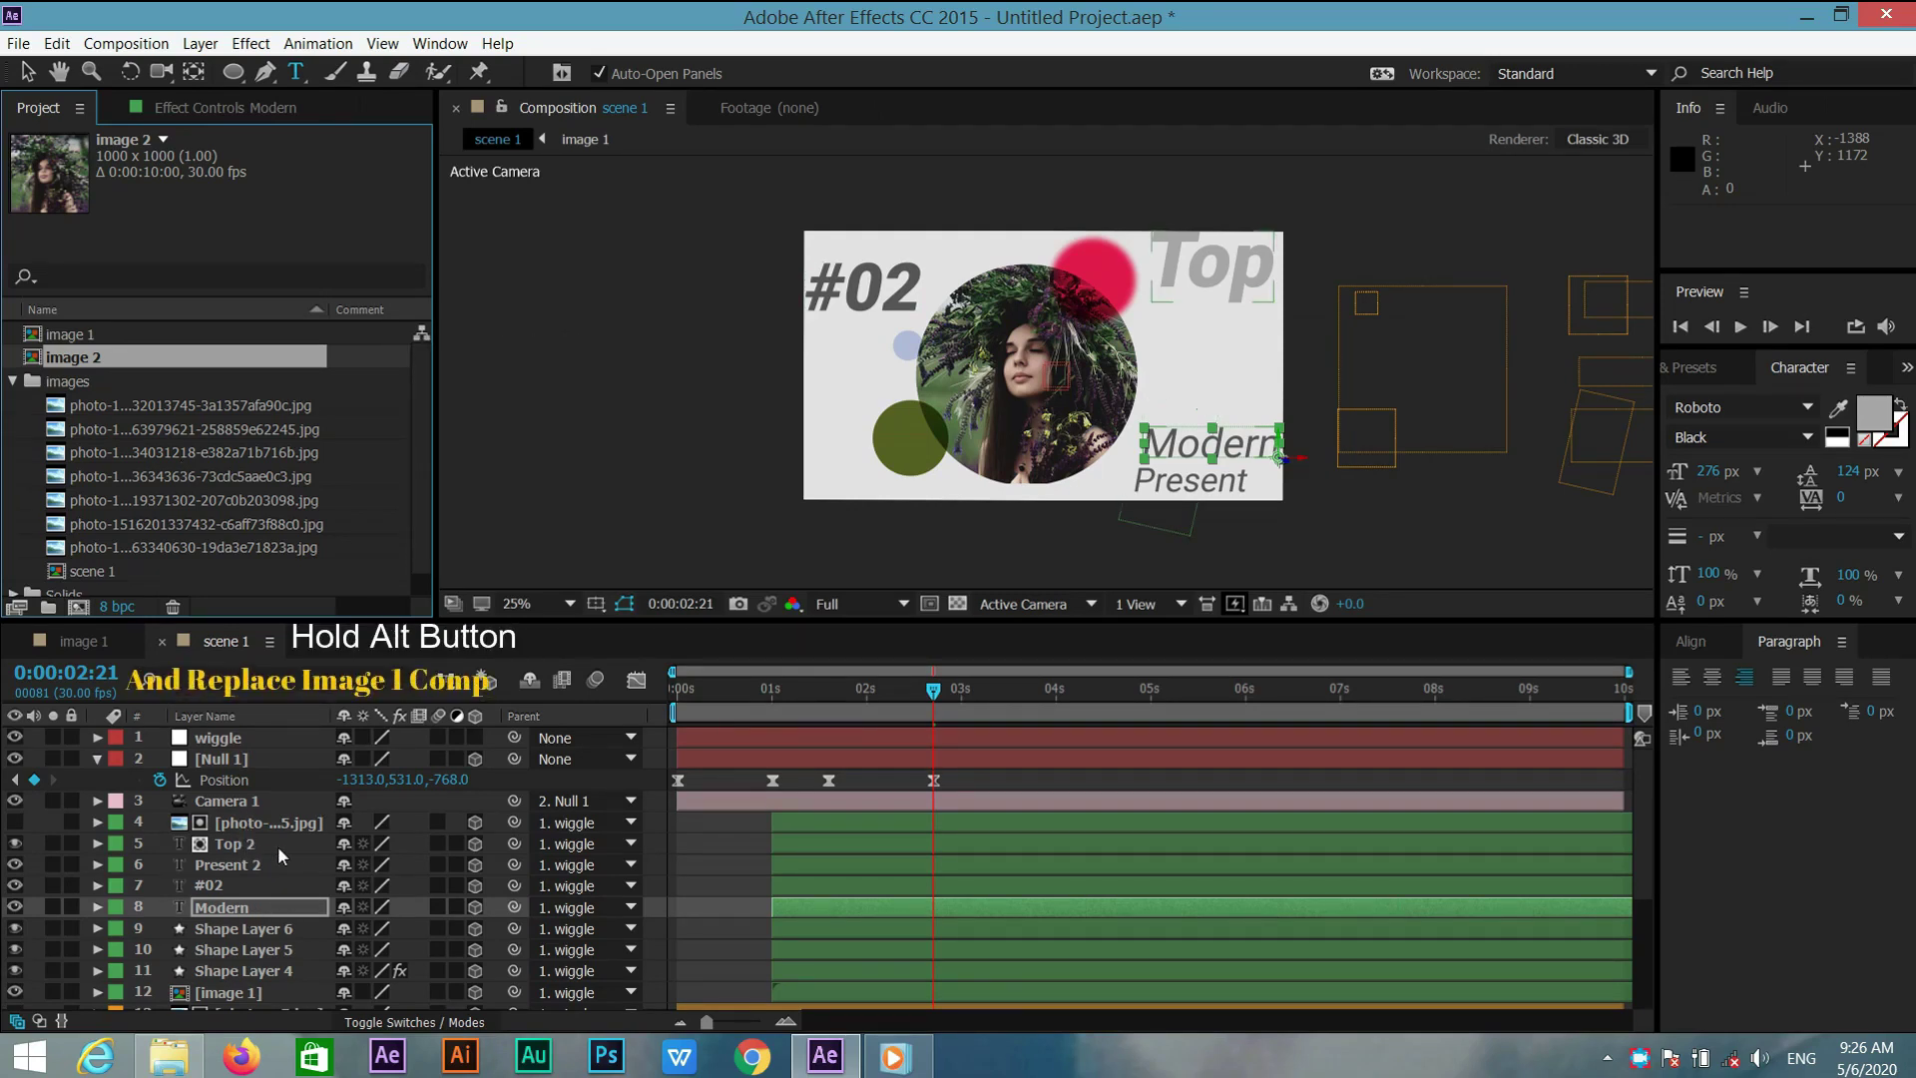
{"action": "scroll", "coordinate": [272, 949], "scroll_direction": "down", "scroll_amount": 1}
{"action": "left_click", "coordinate": [262, 930]}
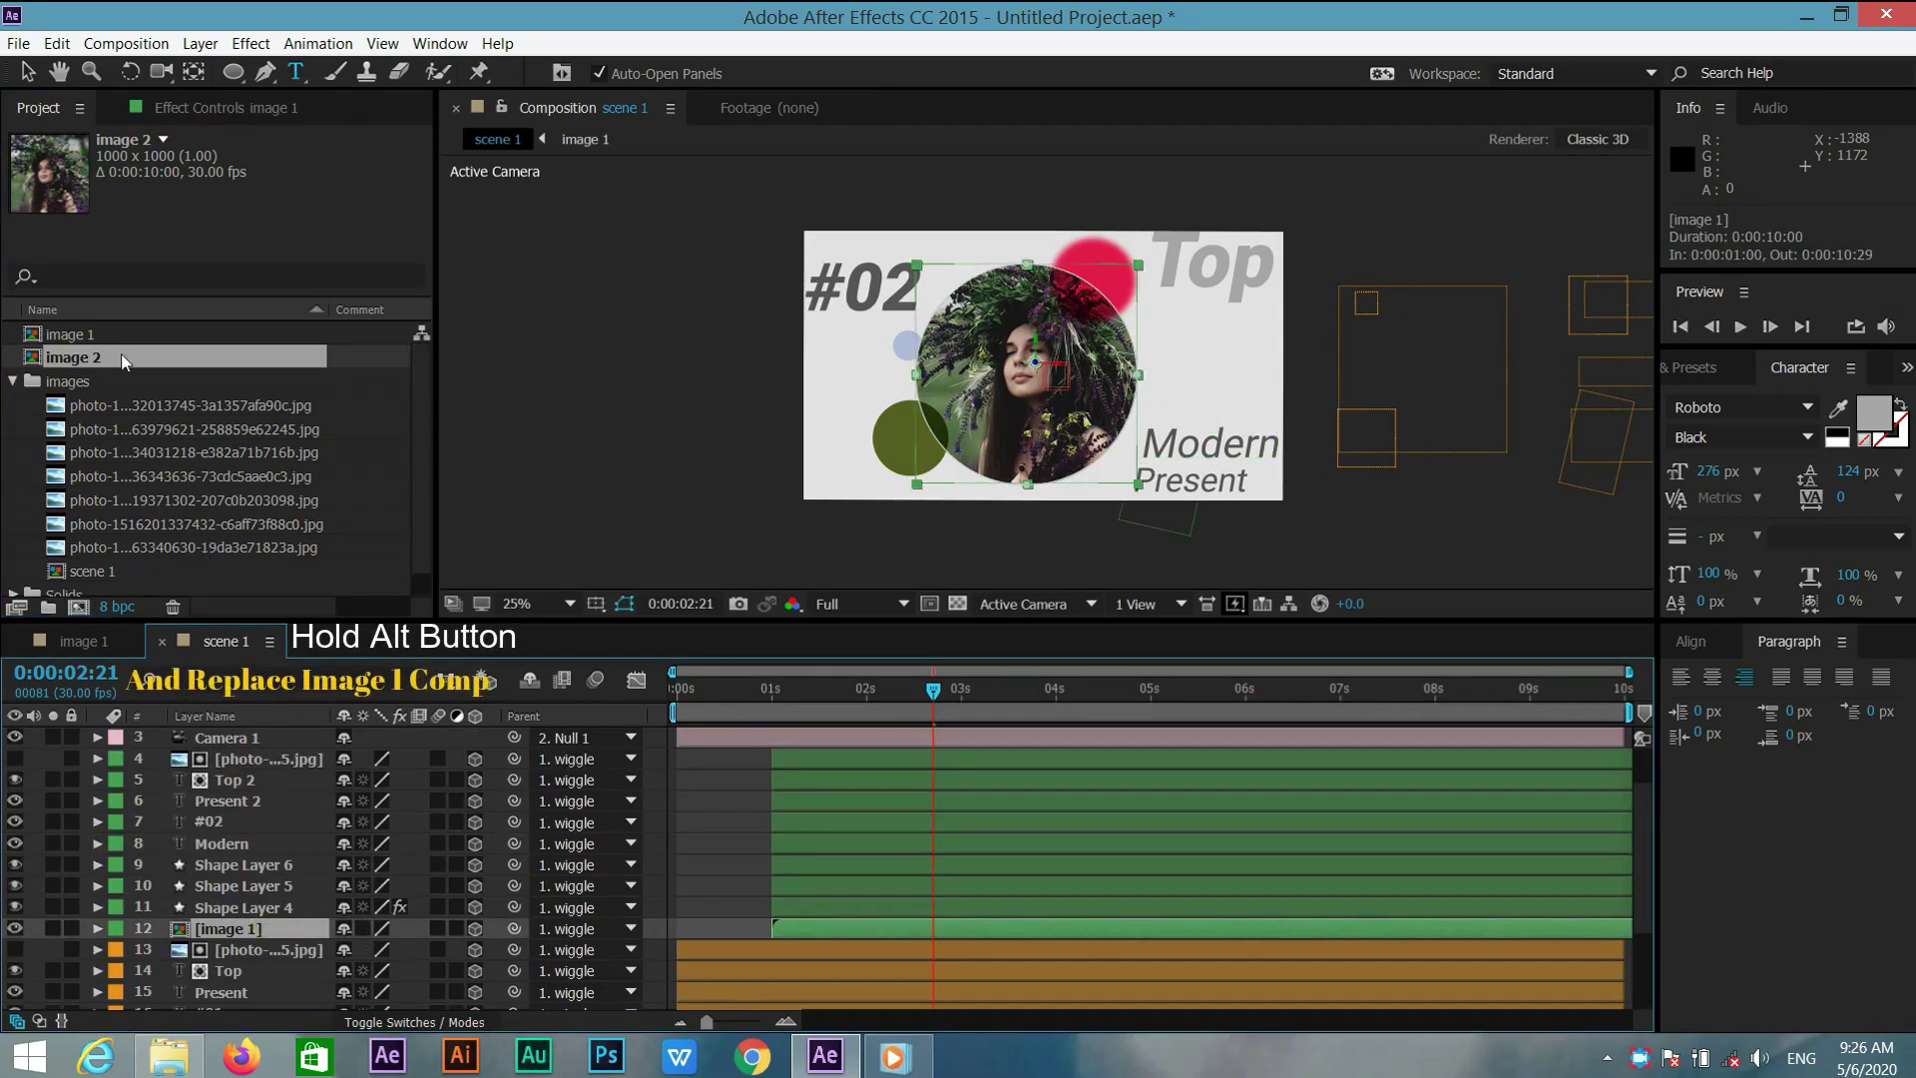
{"action": "left_click_drag", "start_coordinate": [117, 351], "coordinate": [253, 924]}
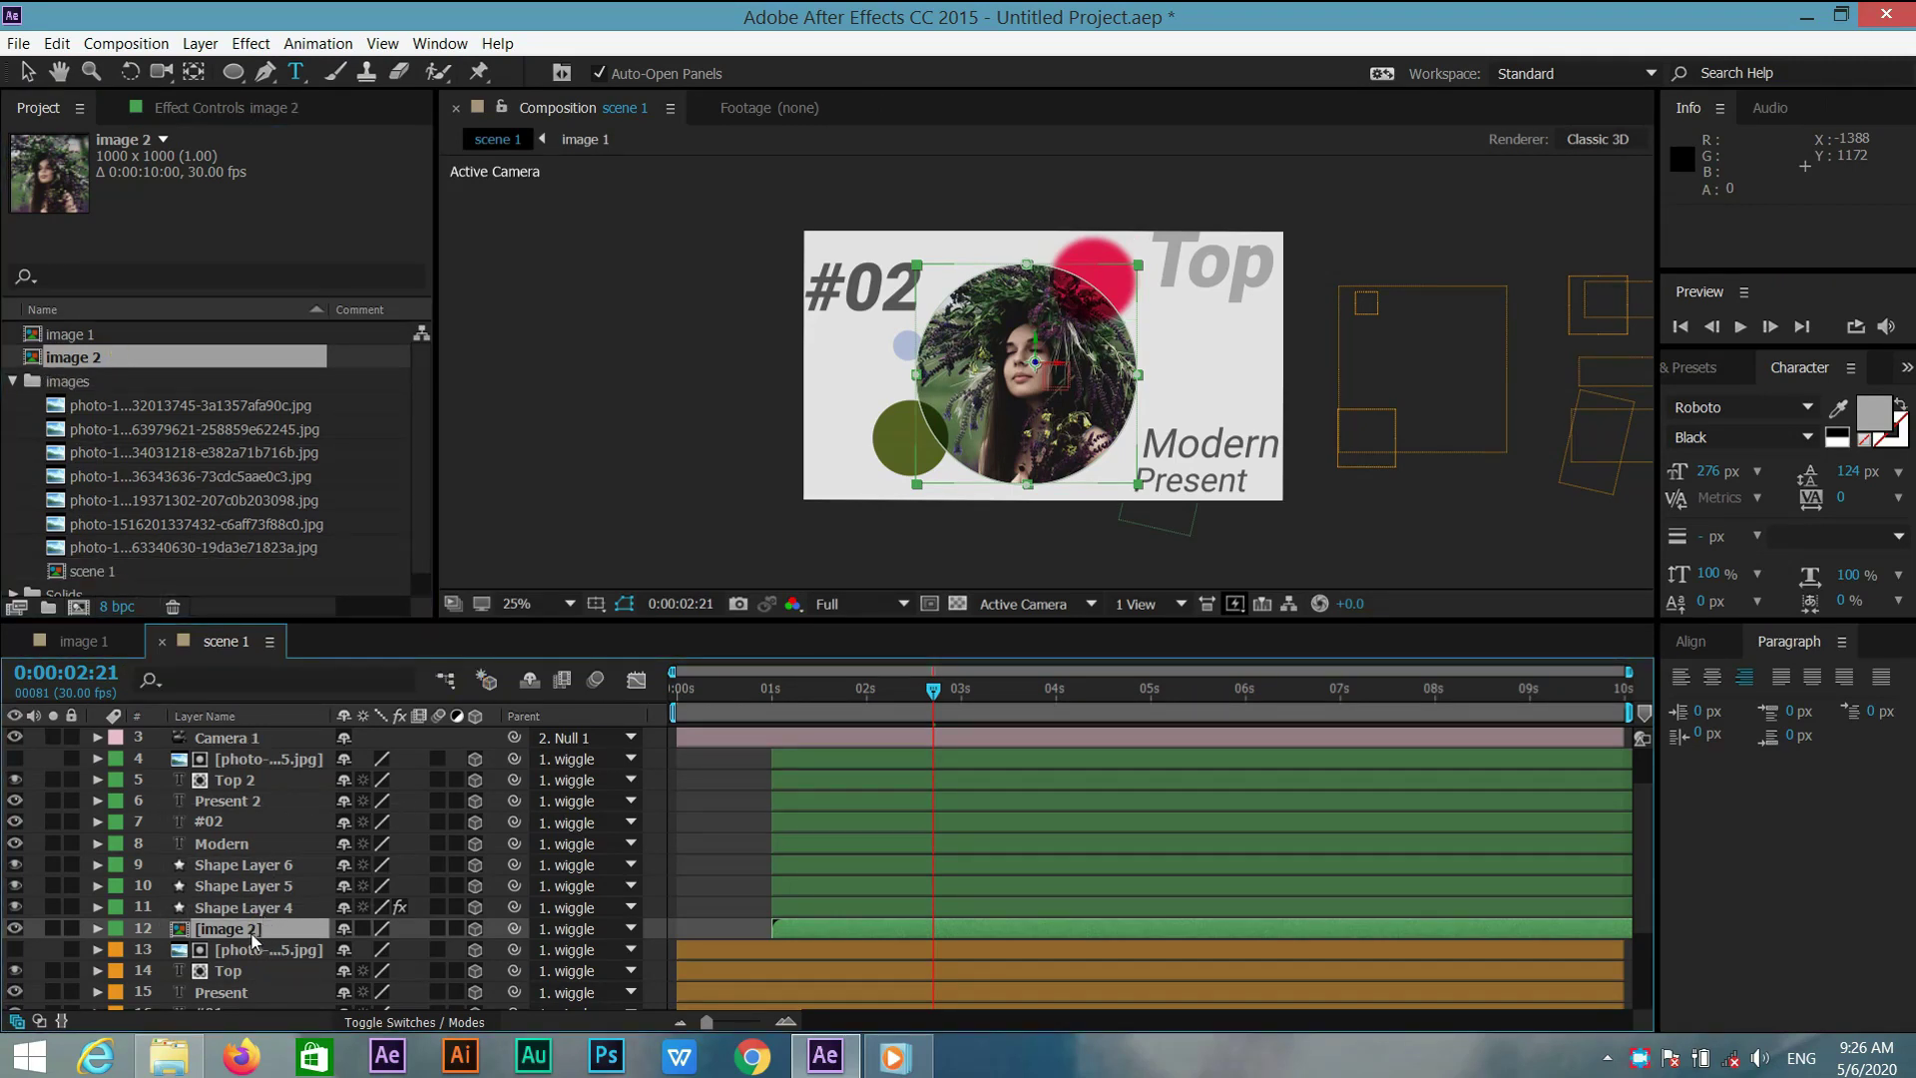
{"action": "double_click", "coordinate": [254, 930]}
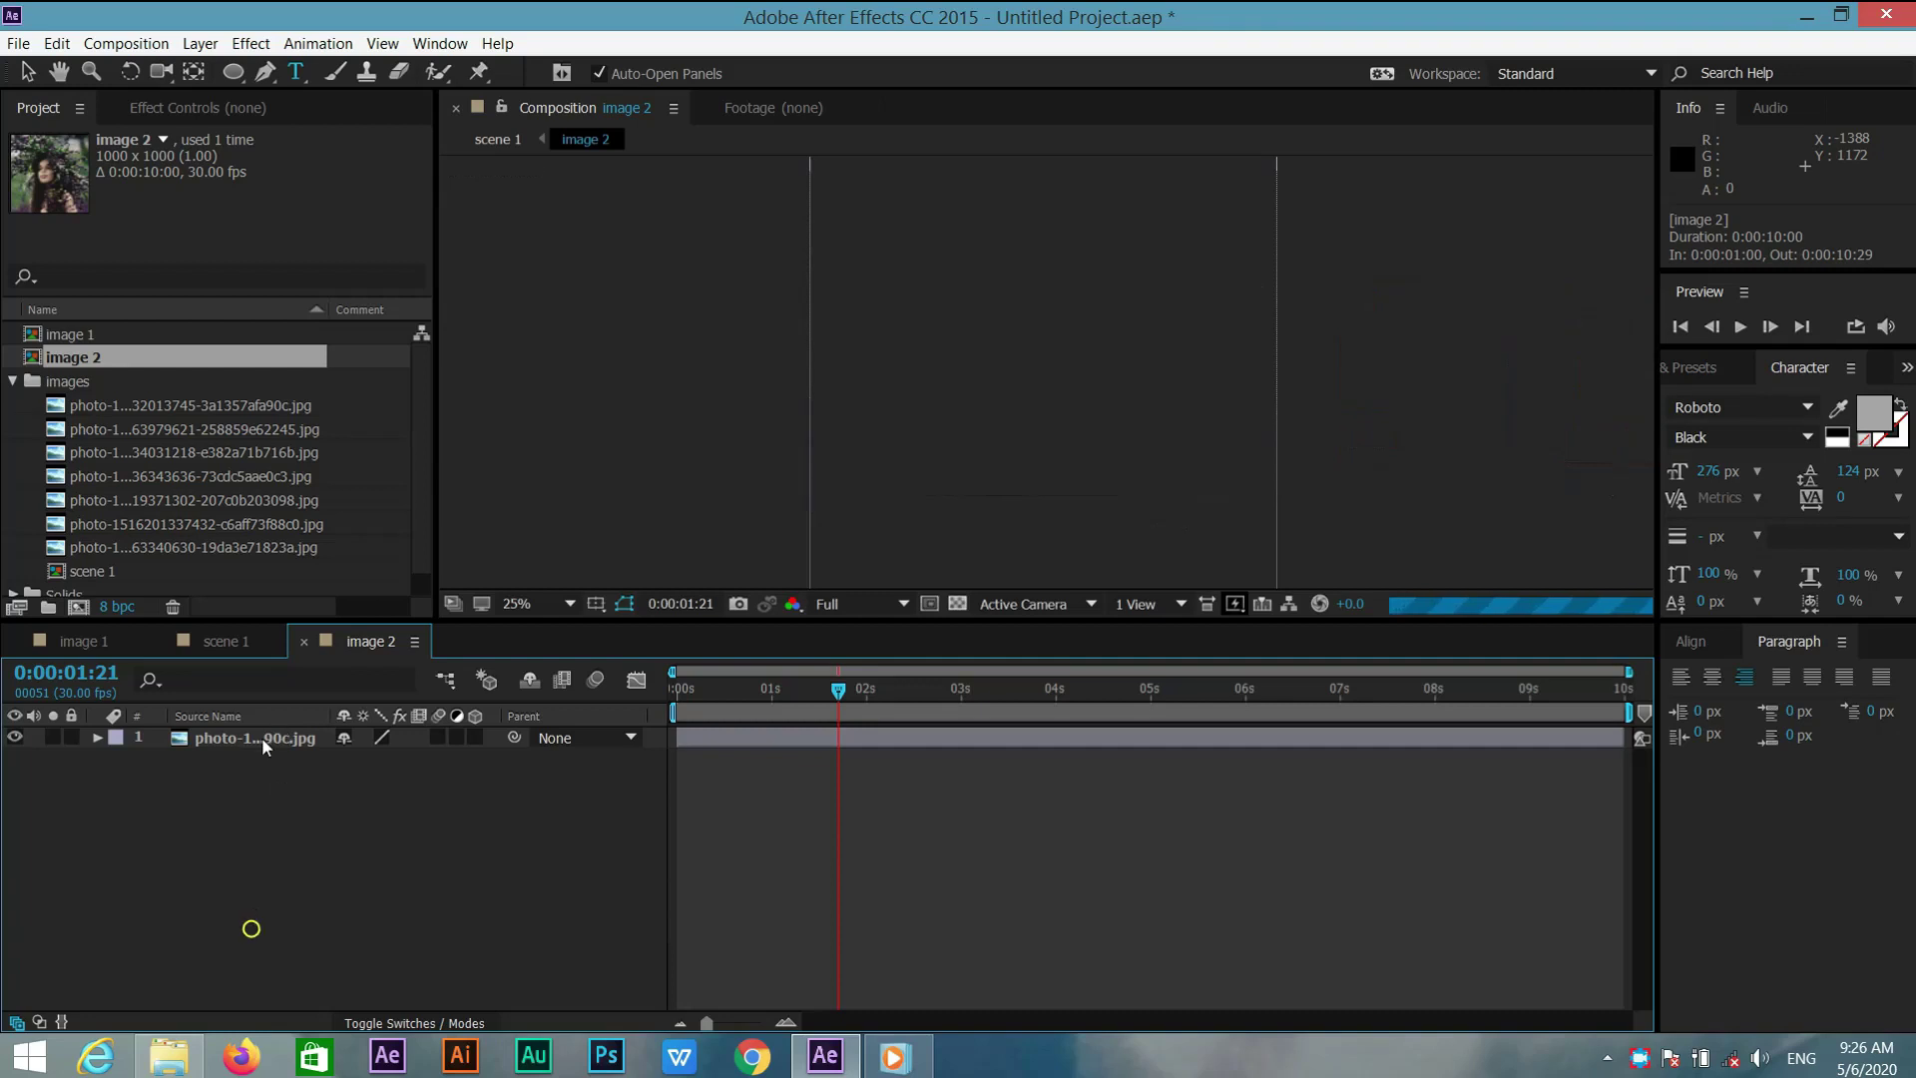
{"action": "left_click", "coordinate": [182, 428]}
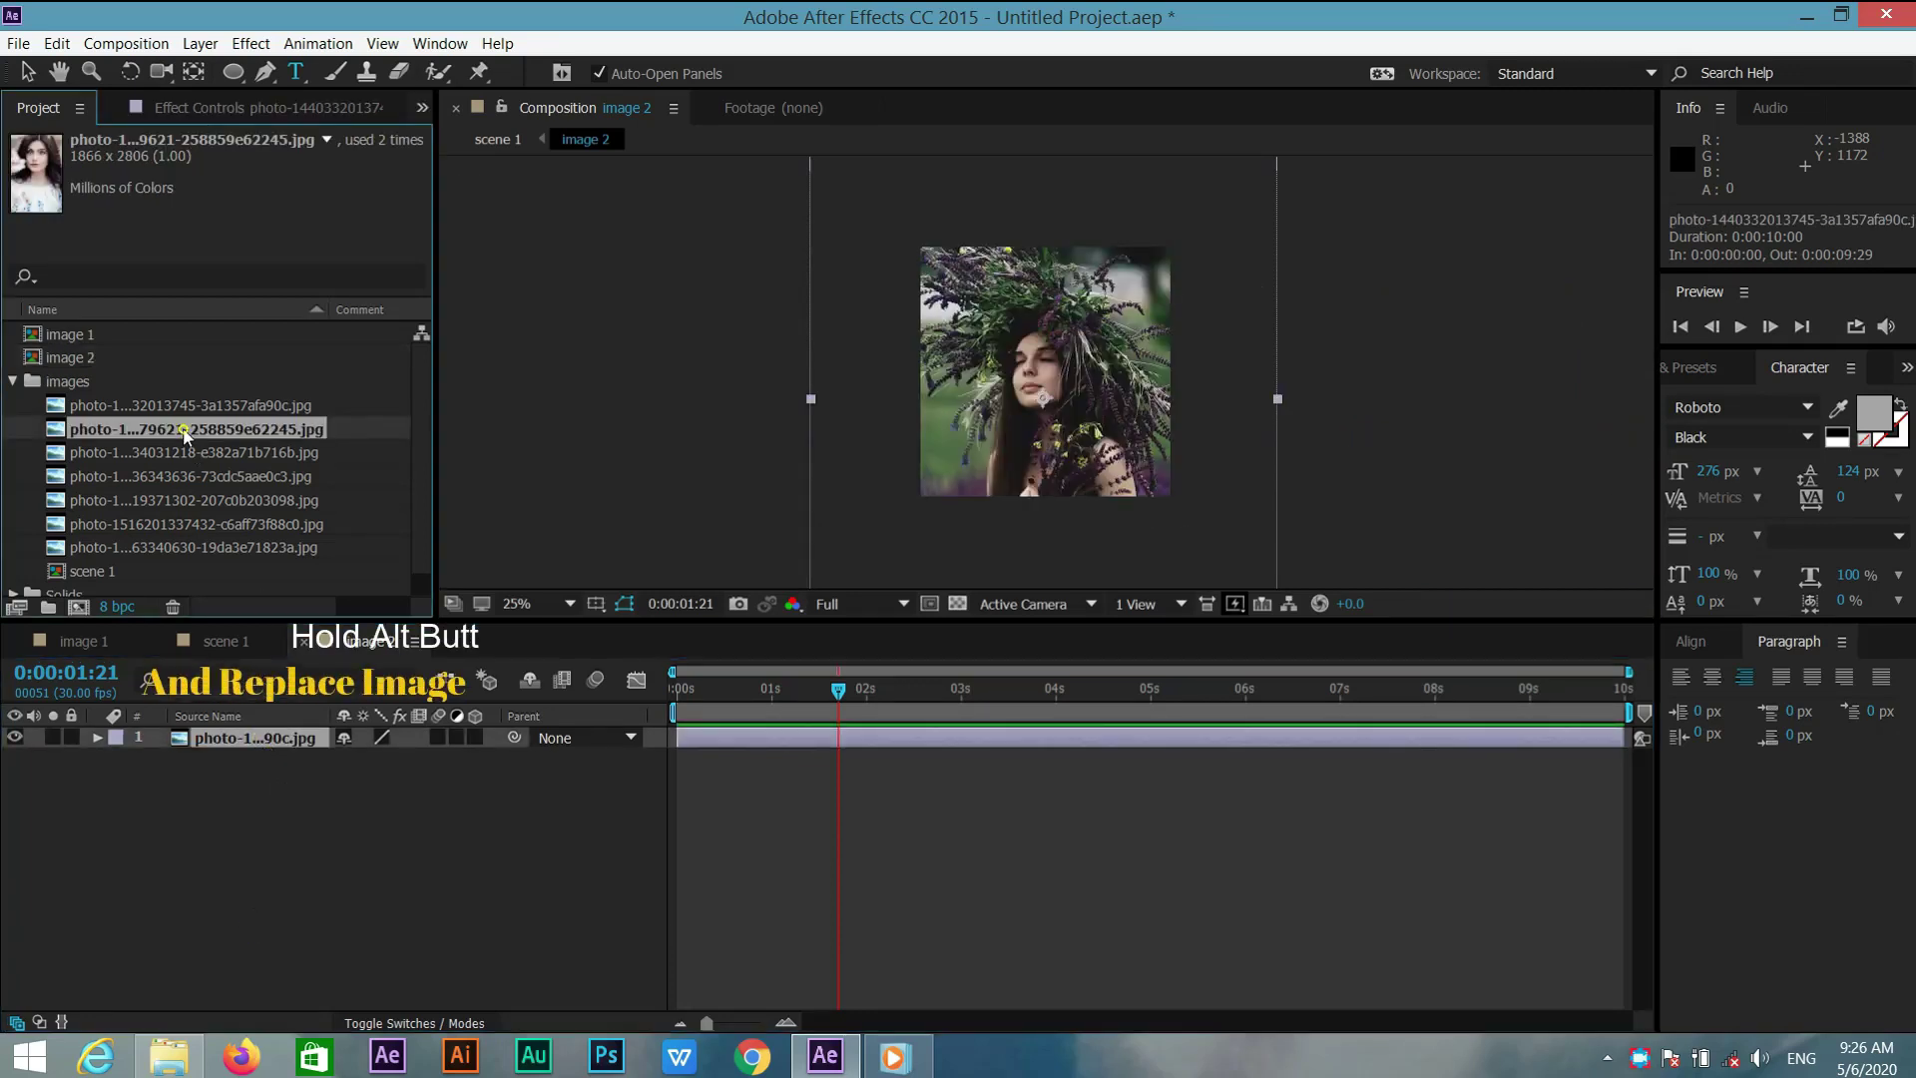
{"action": "left_click", "coordinate": [177, 453]}
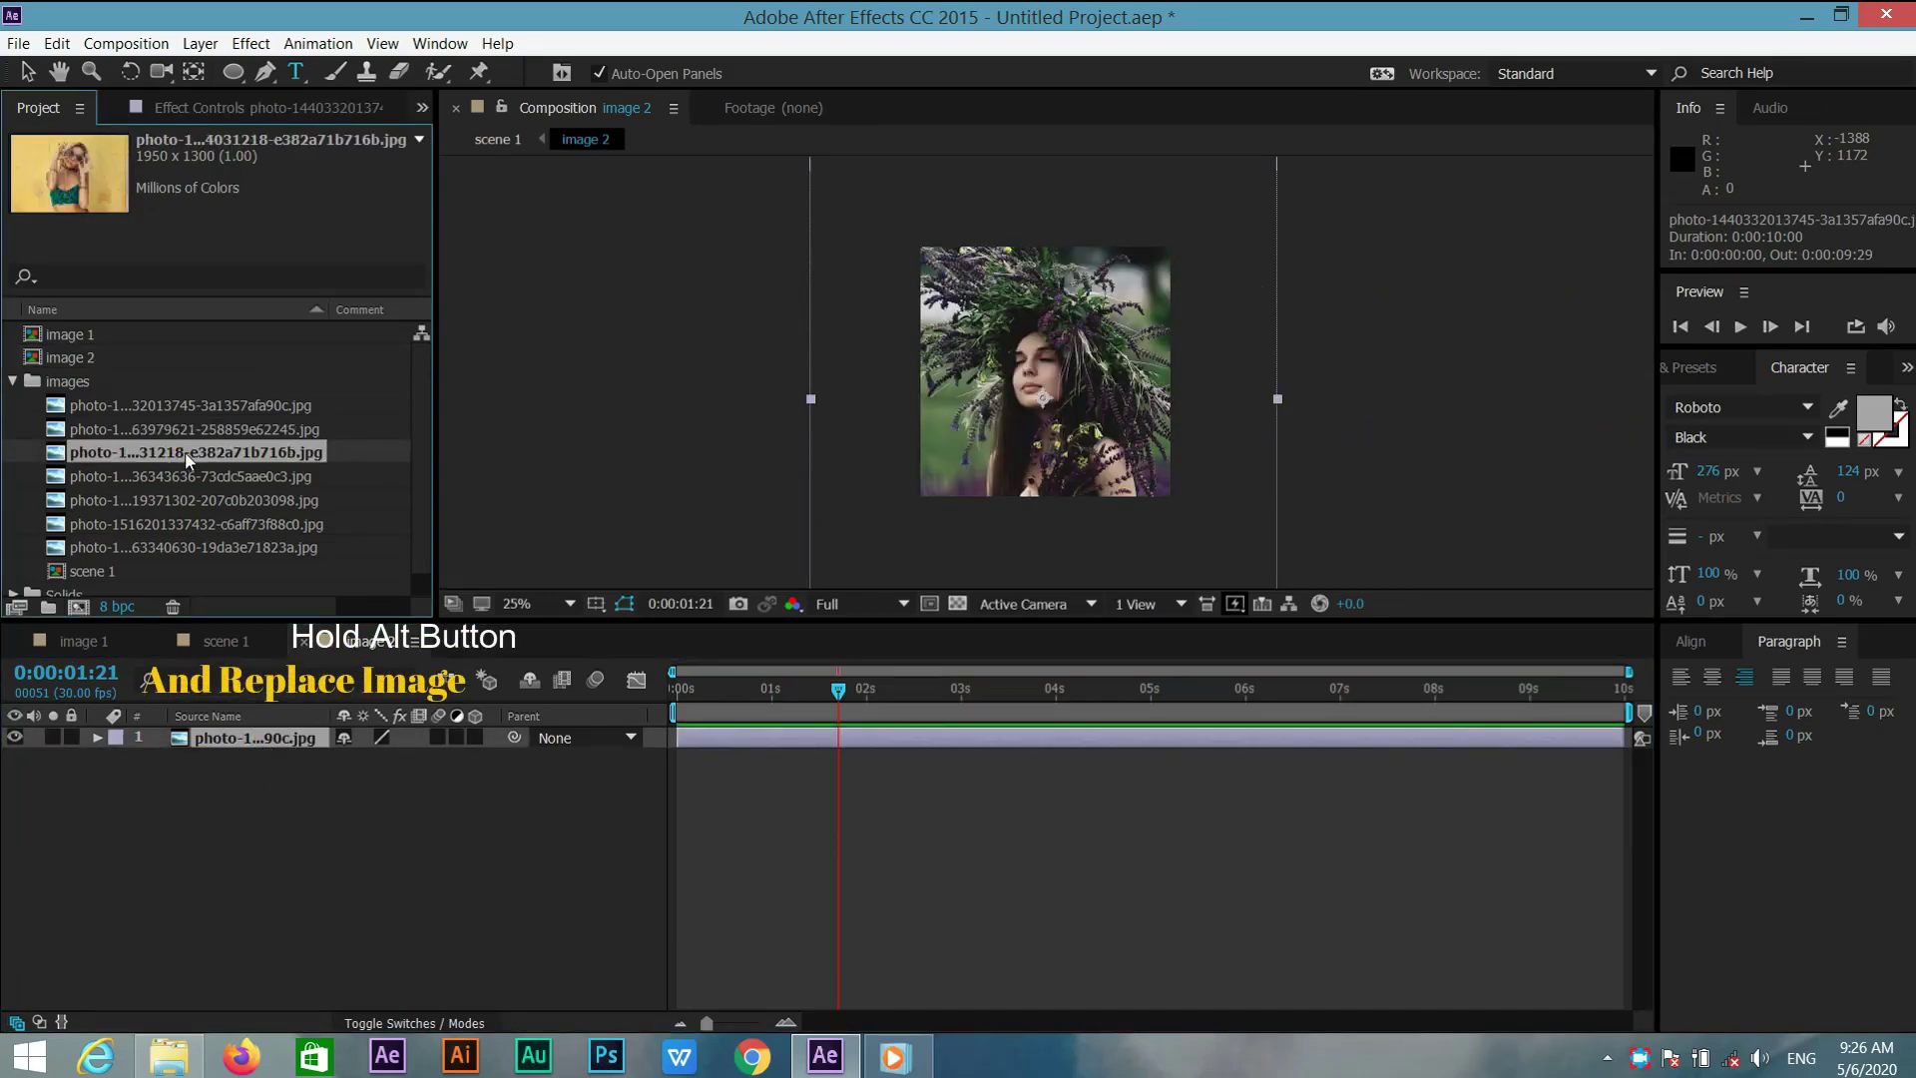
{"action": "left_click_drag", "start_coordinate": [190, 459], "coordinate": [226, 733]}
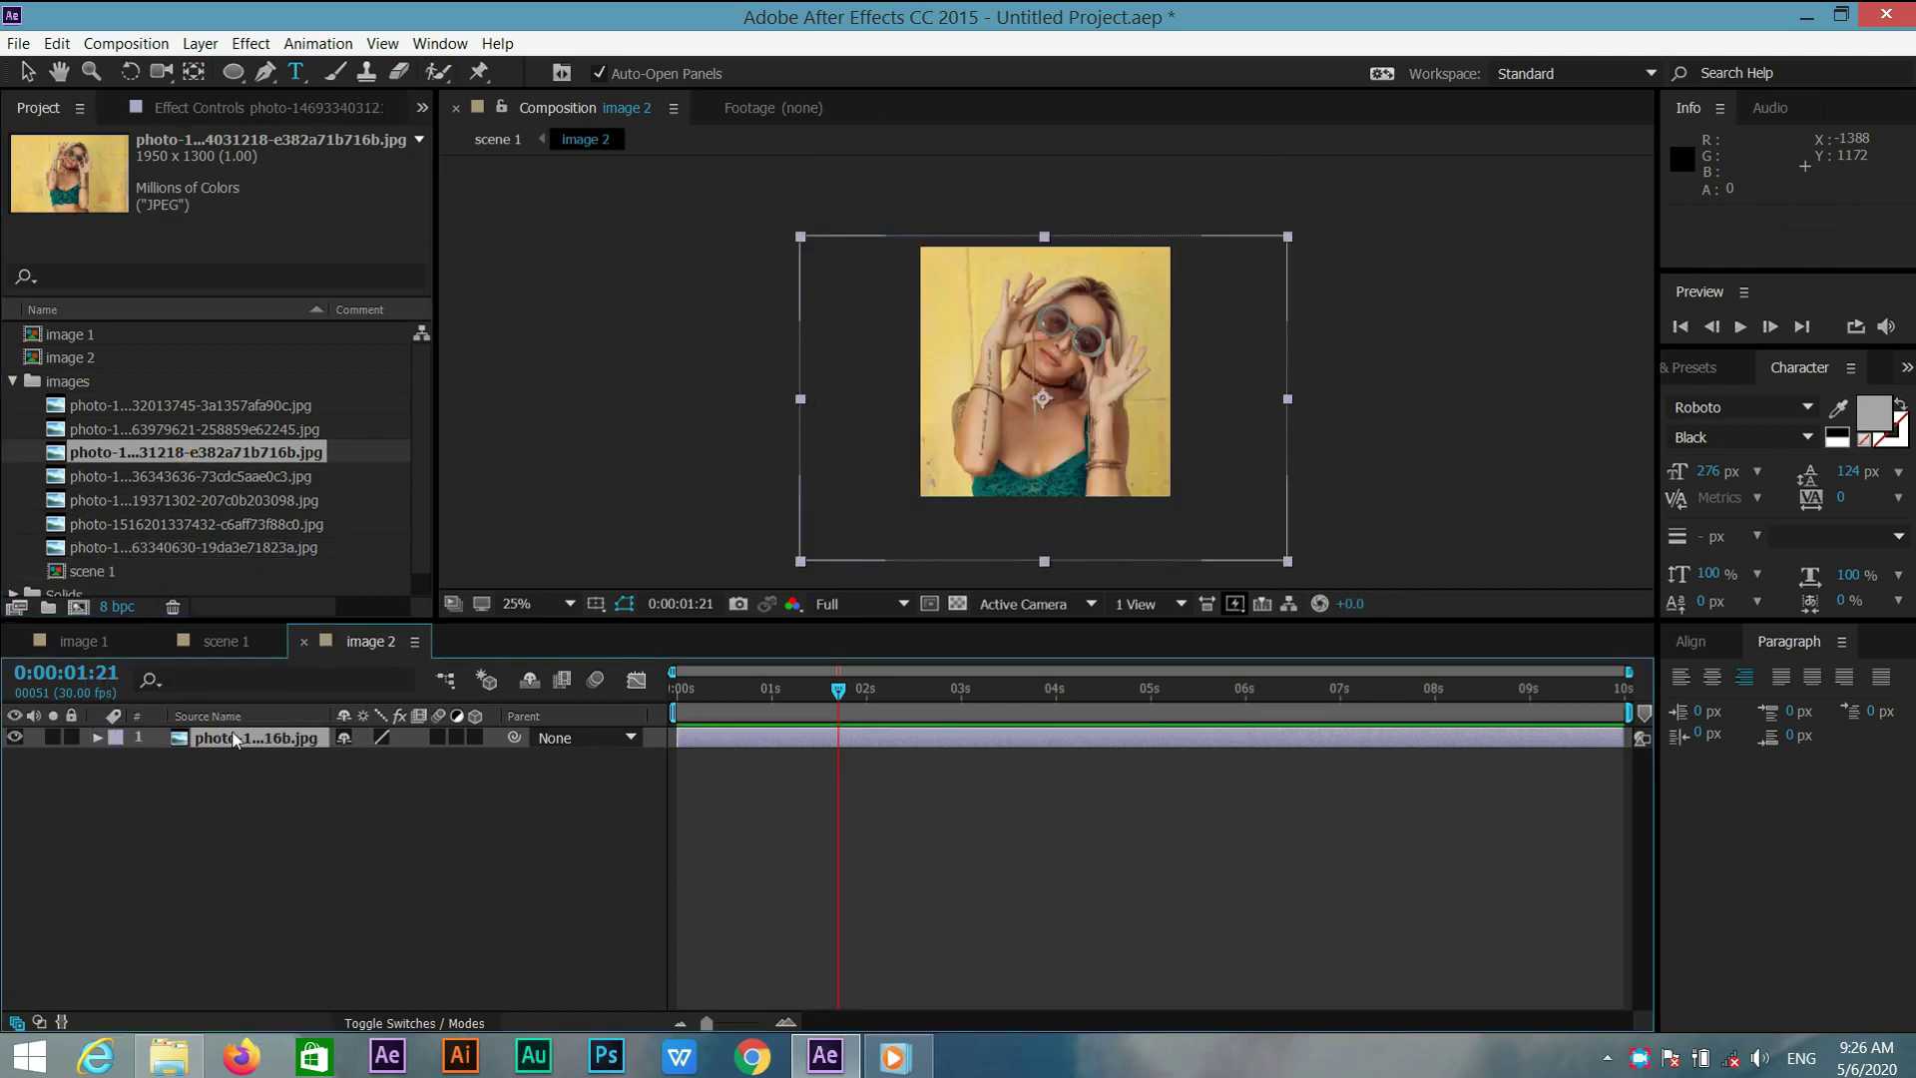
Duplicate the image 2 layer in scene 1, duplicate the image 2 composition as image 3, and replace the upper layer copy with image 3
{"action": "left_click", "coordinate": [231, 644]}
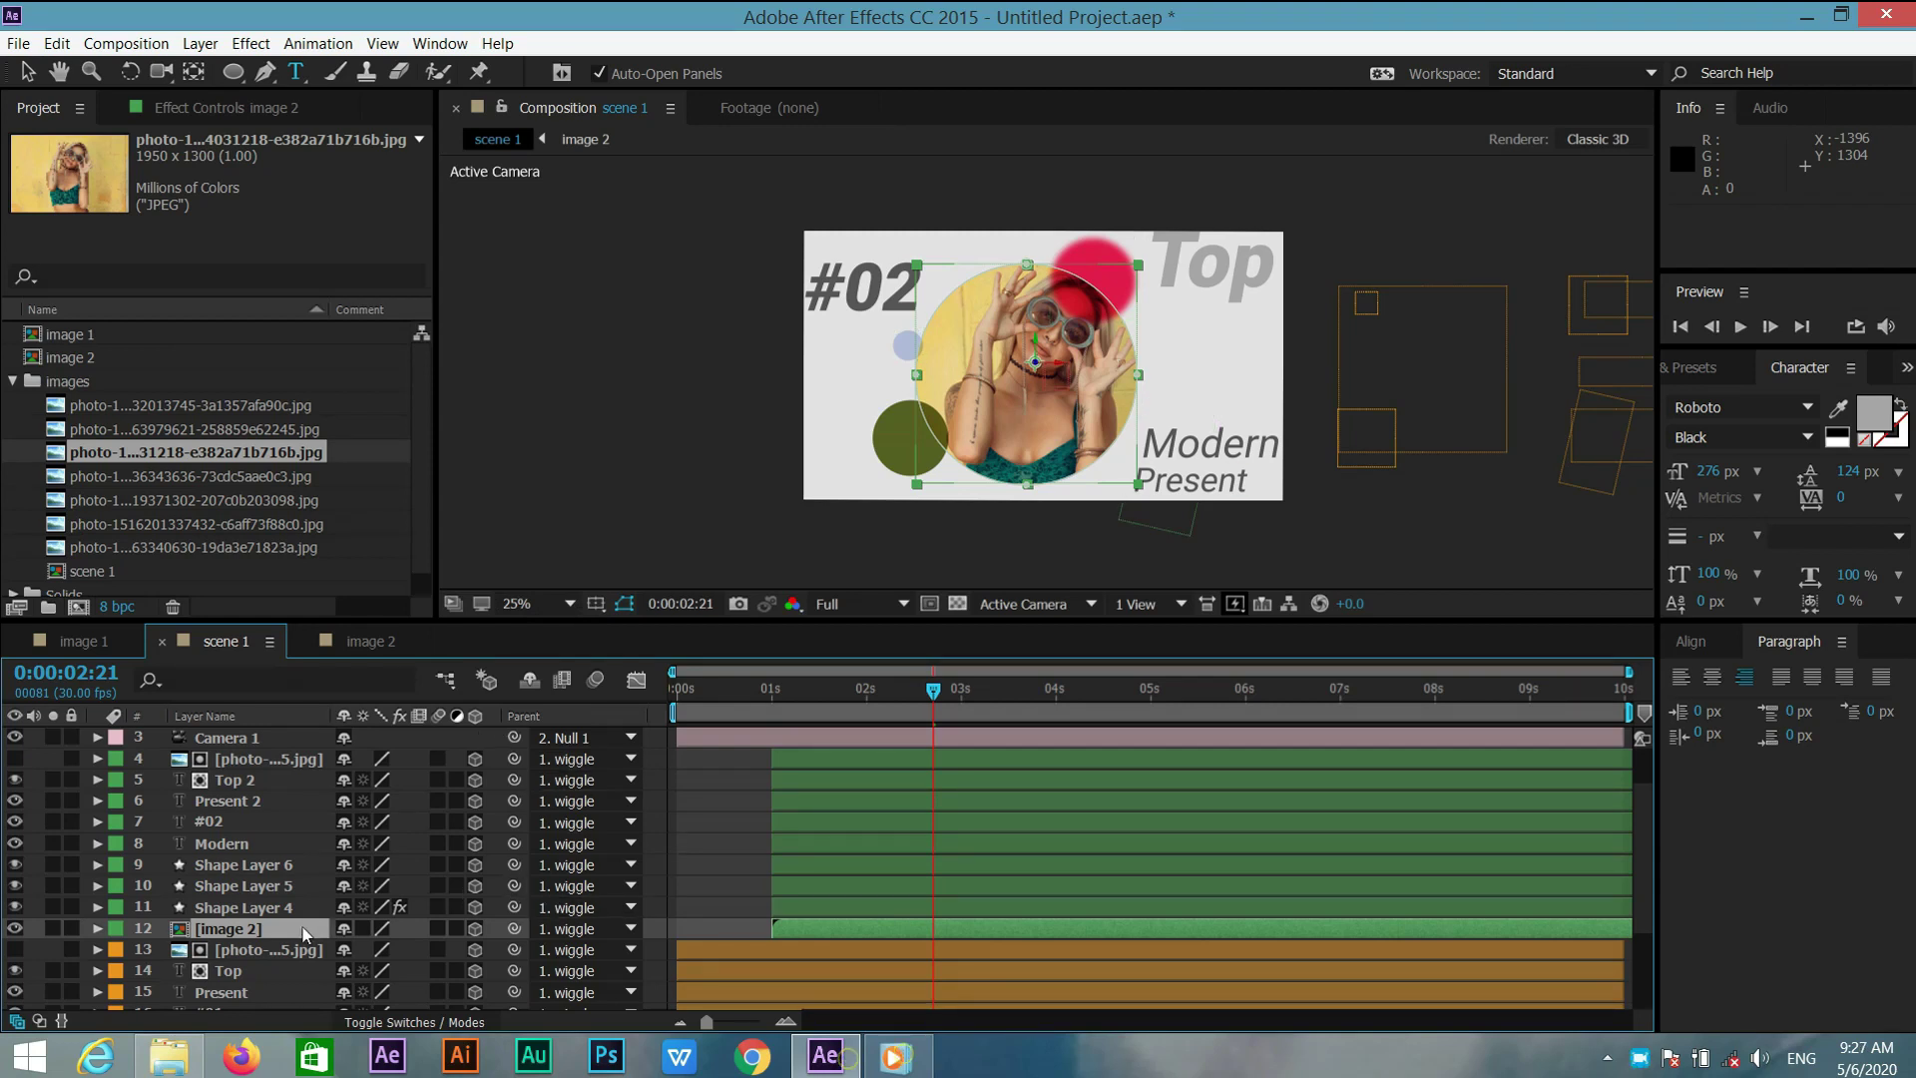
{"action": "key", "text": "ctrl+d"}
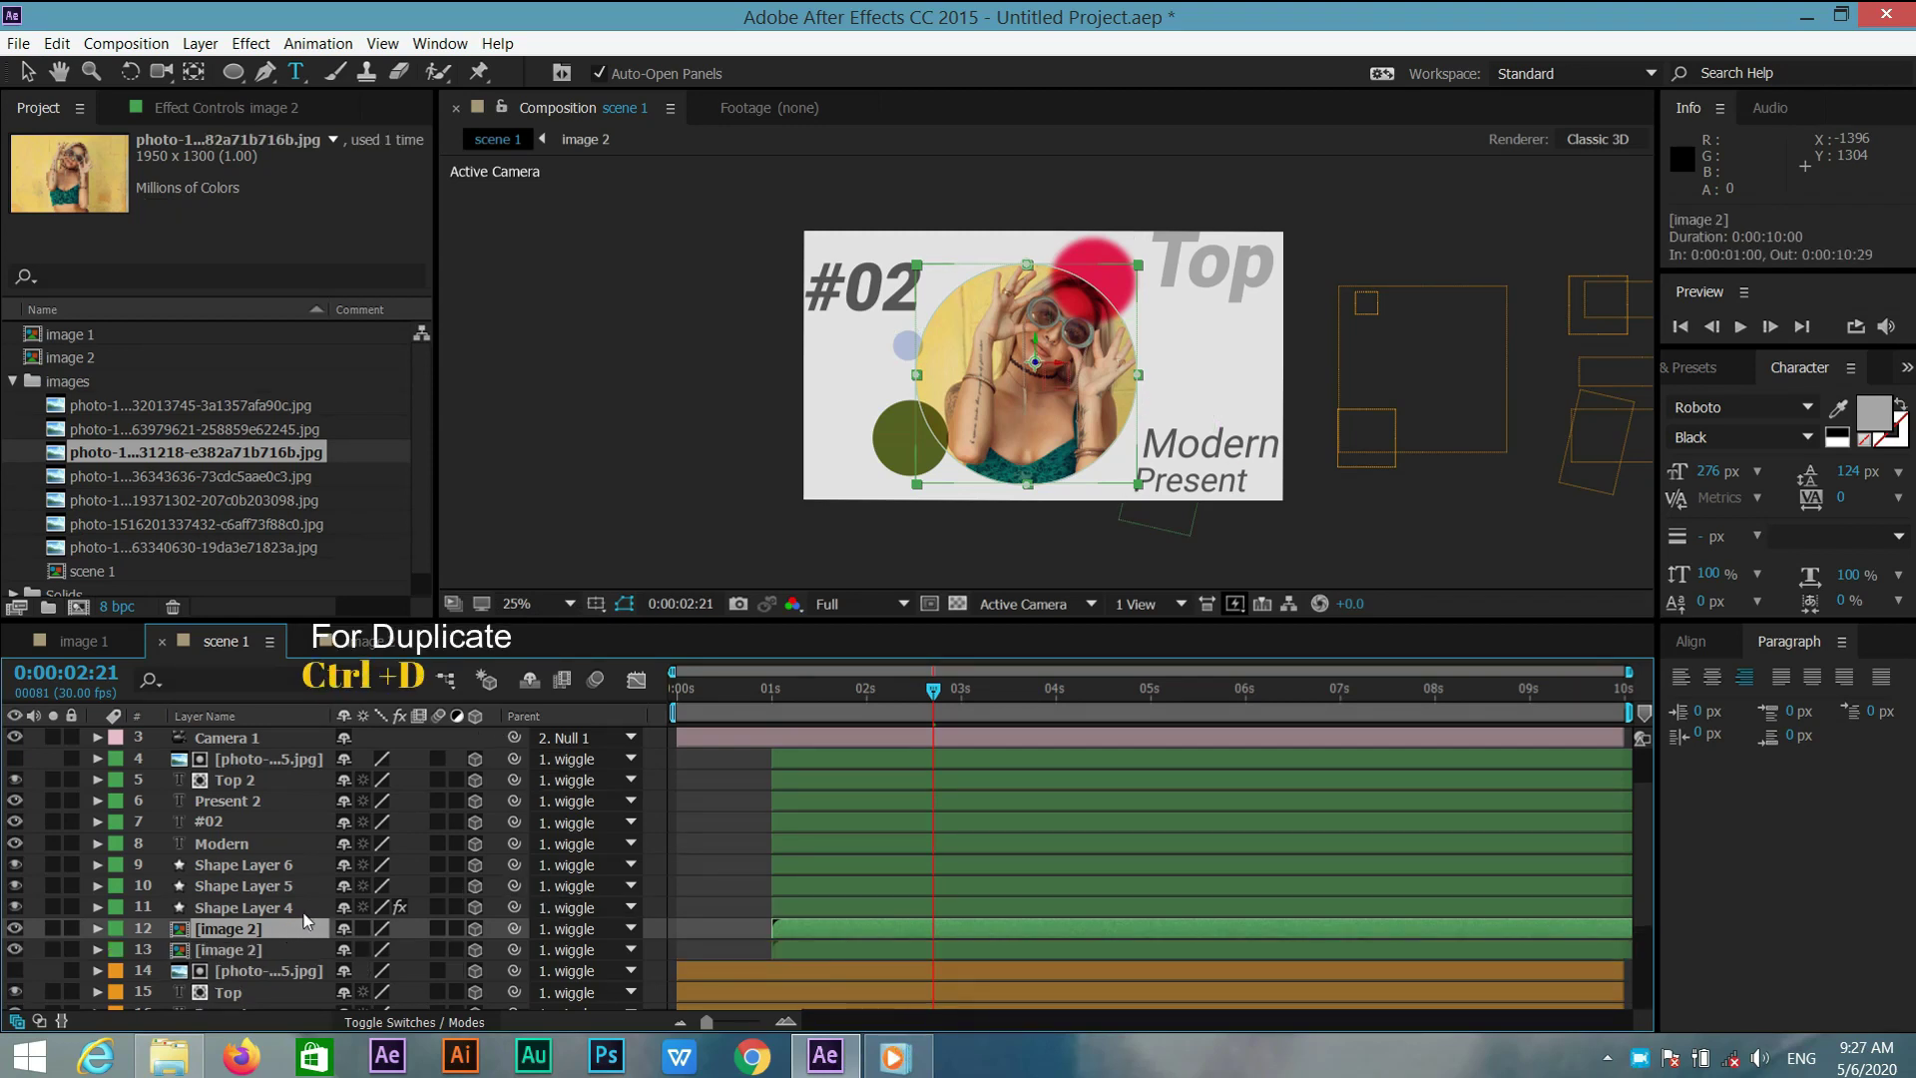
{"action": "left_click", "coordinate": [262, 930]}
{"action": "left_click", "coordinate": [150, 356]}
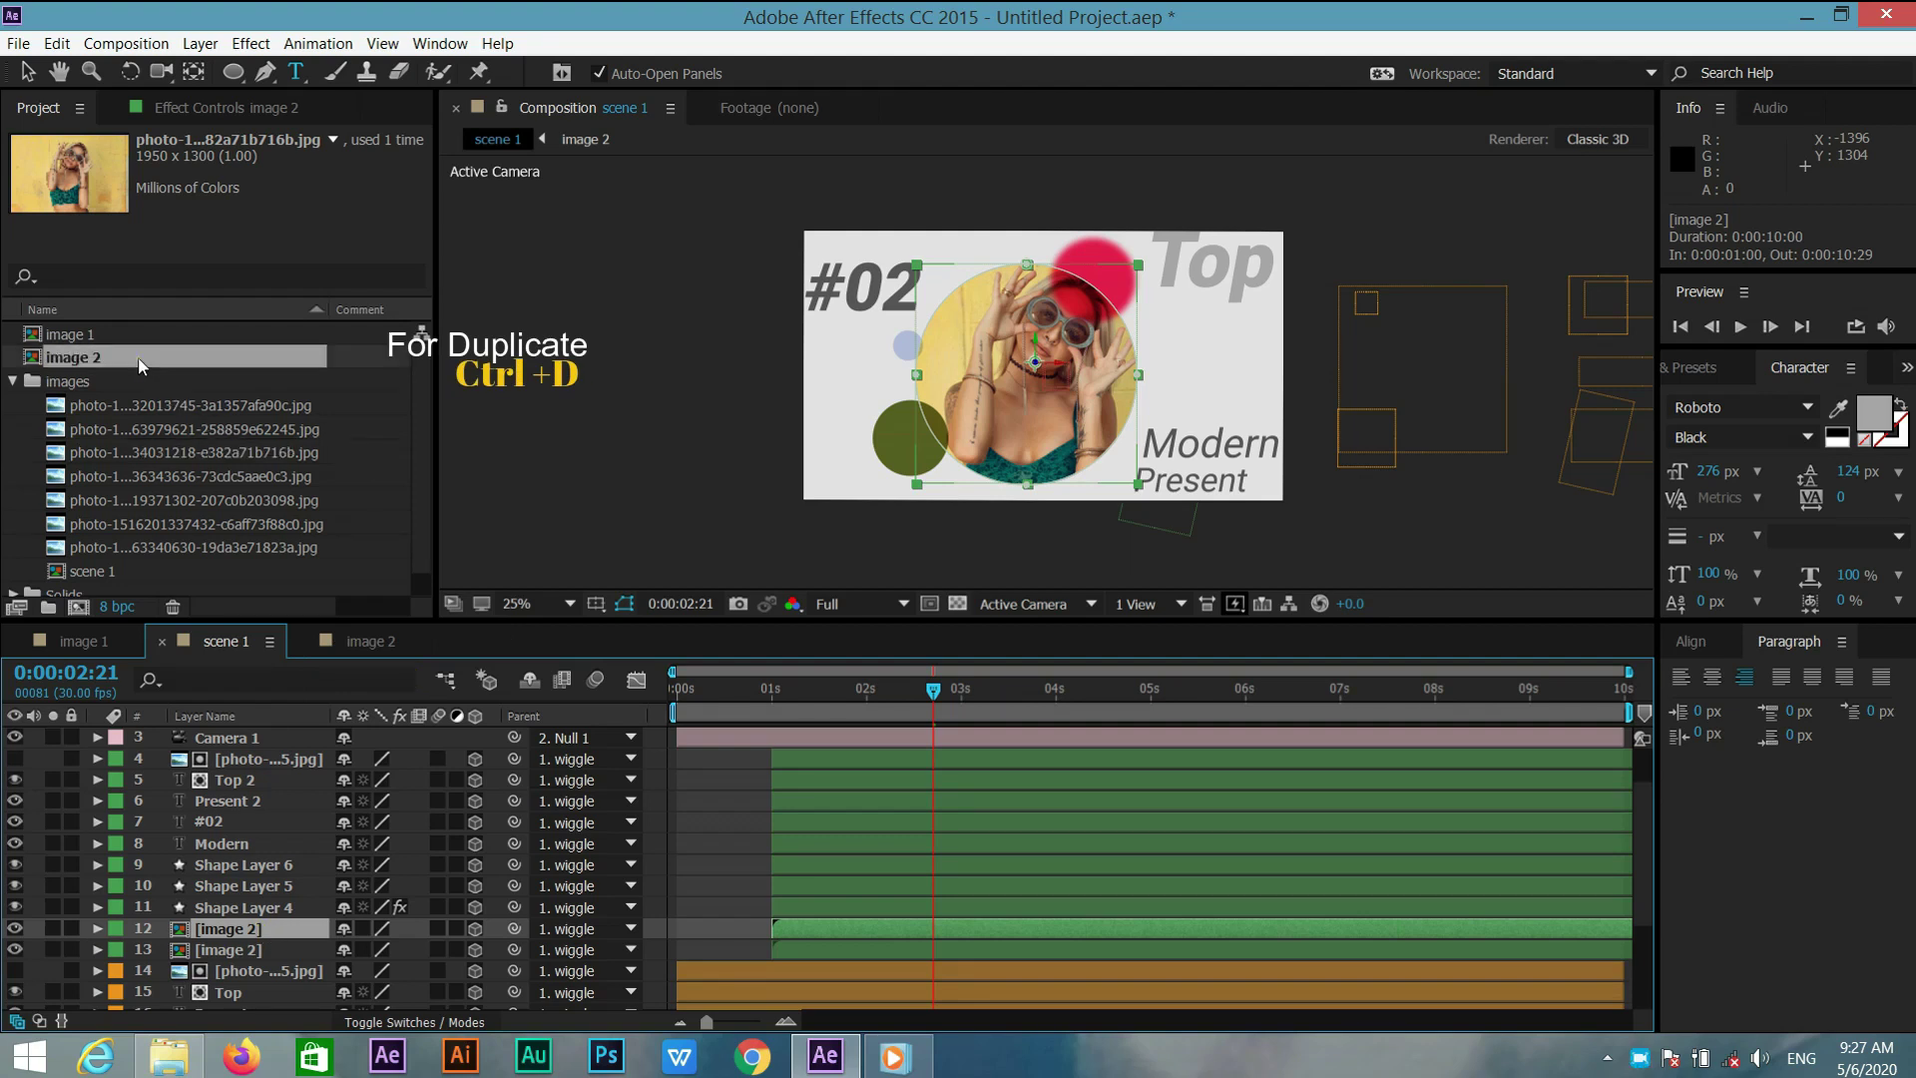
{"action": "key", "text": "ctrl+d"}
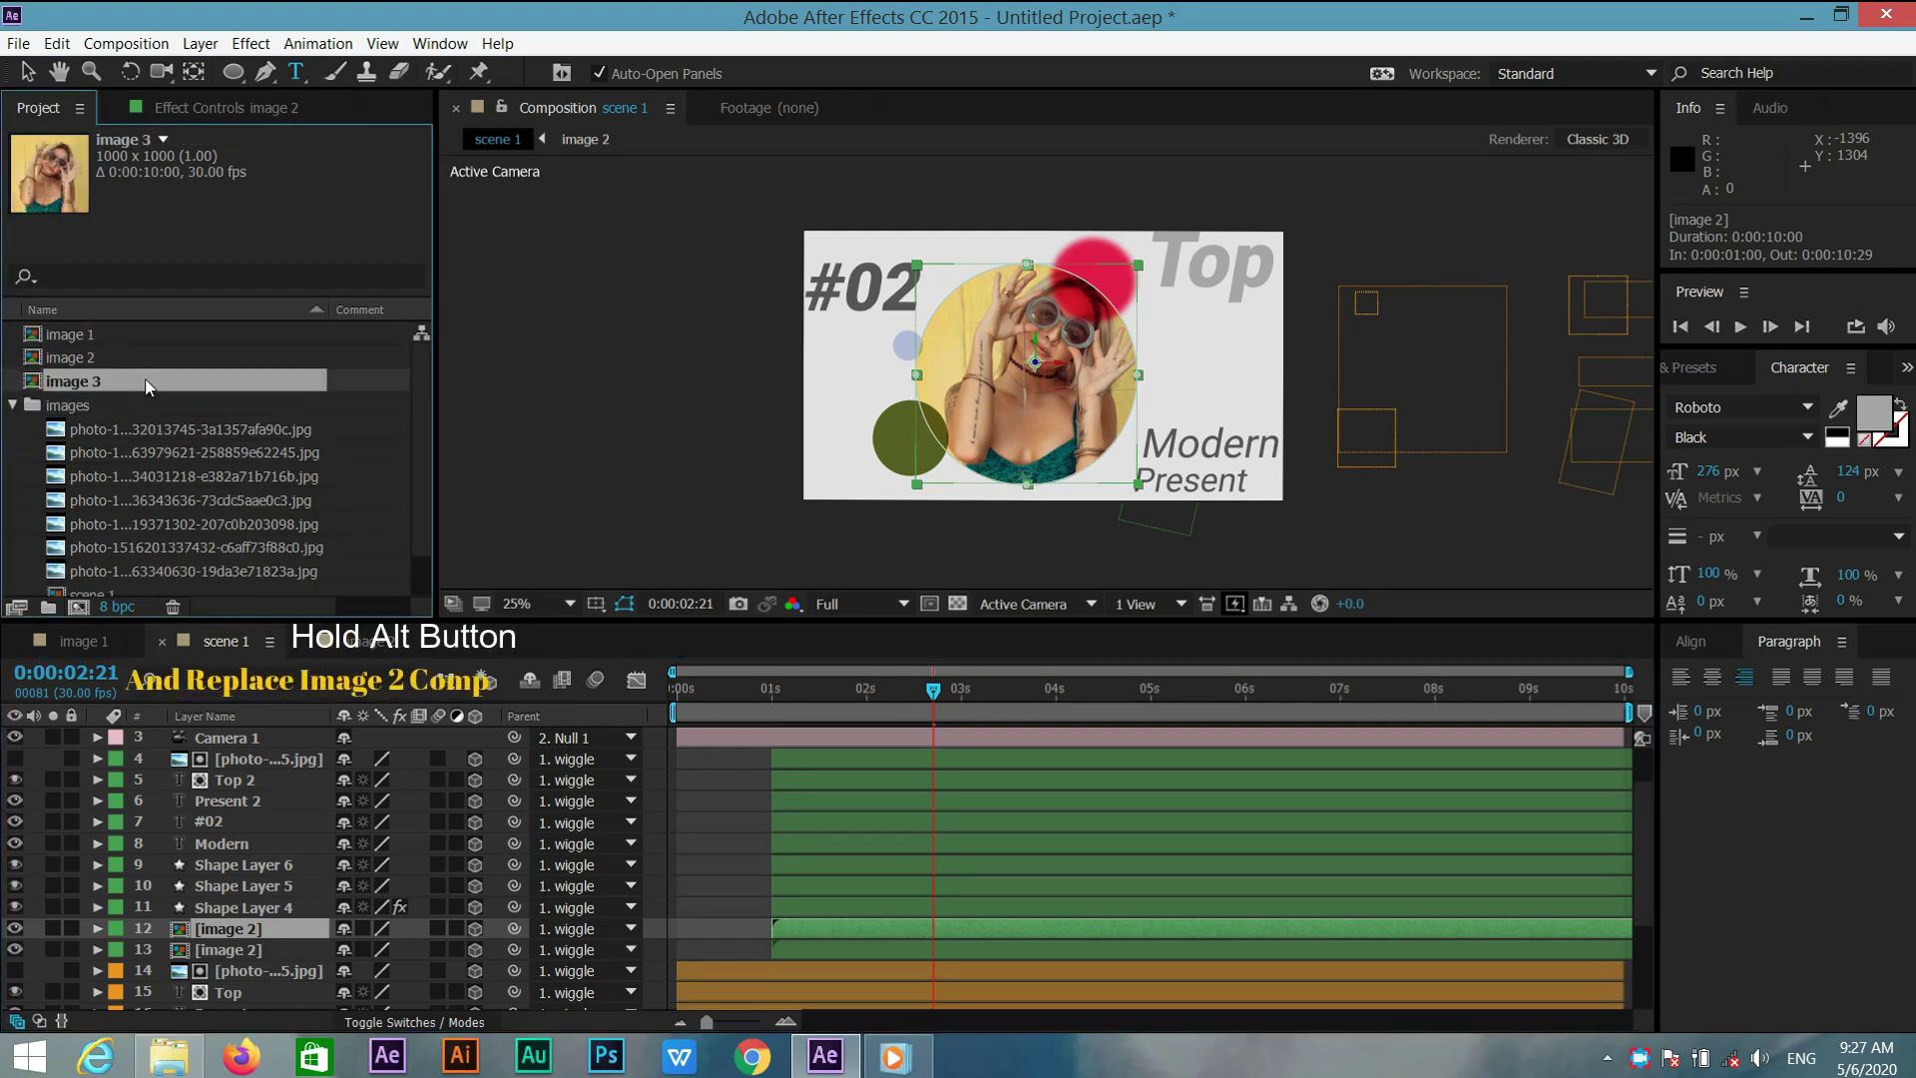
{"action": "left_click_drag", "start_coordinate": [153, 384], "coordinate": [274, 929]}
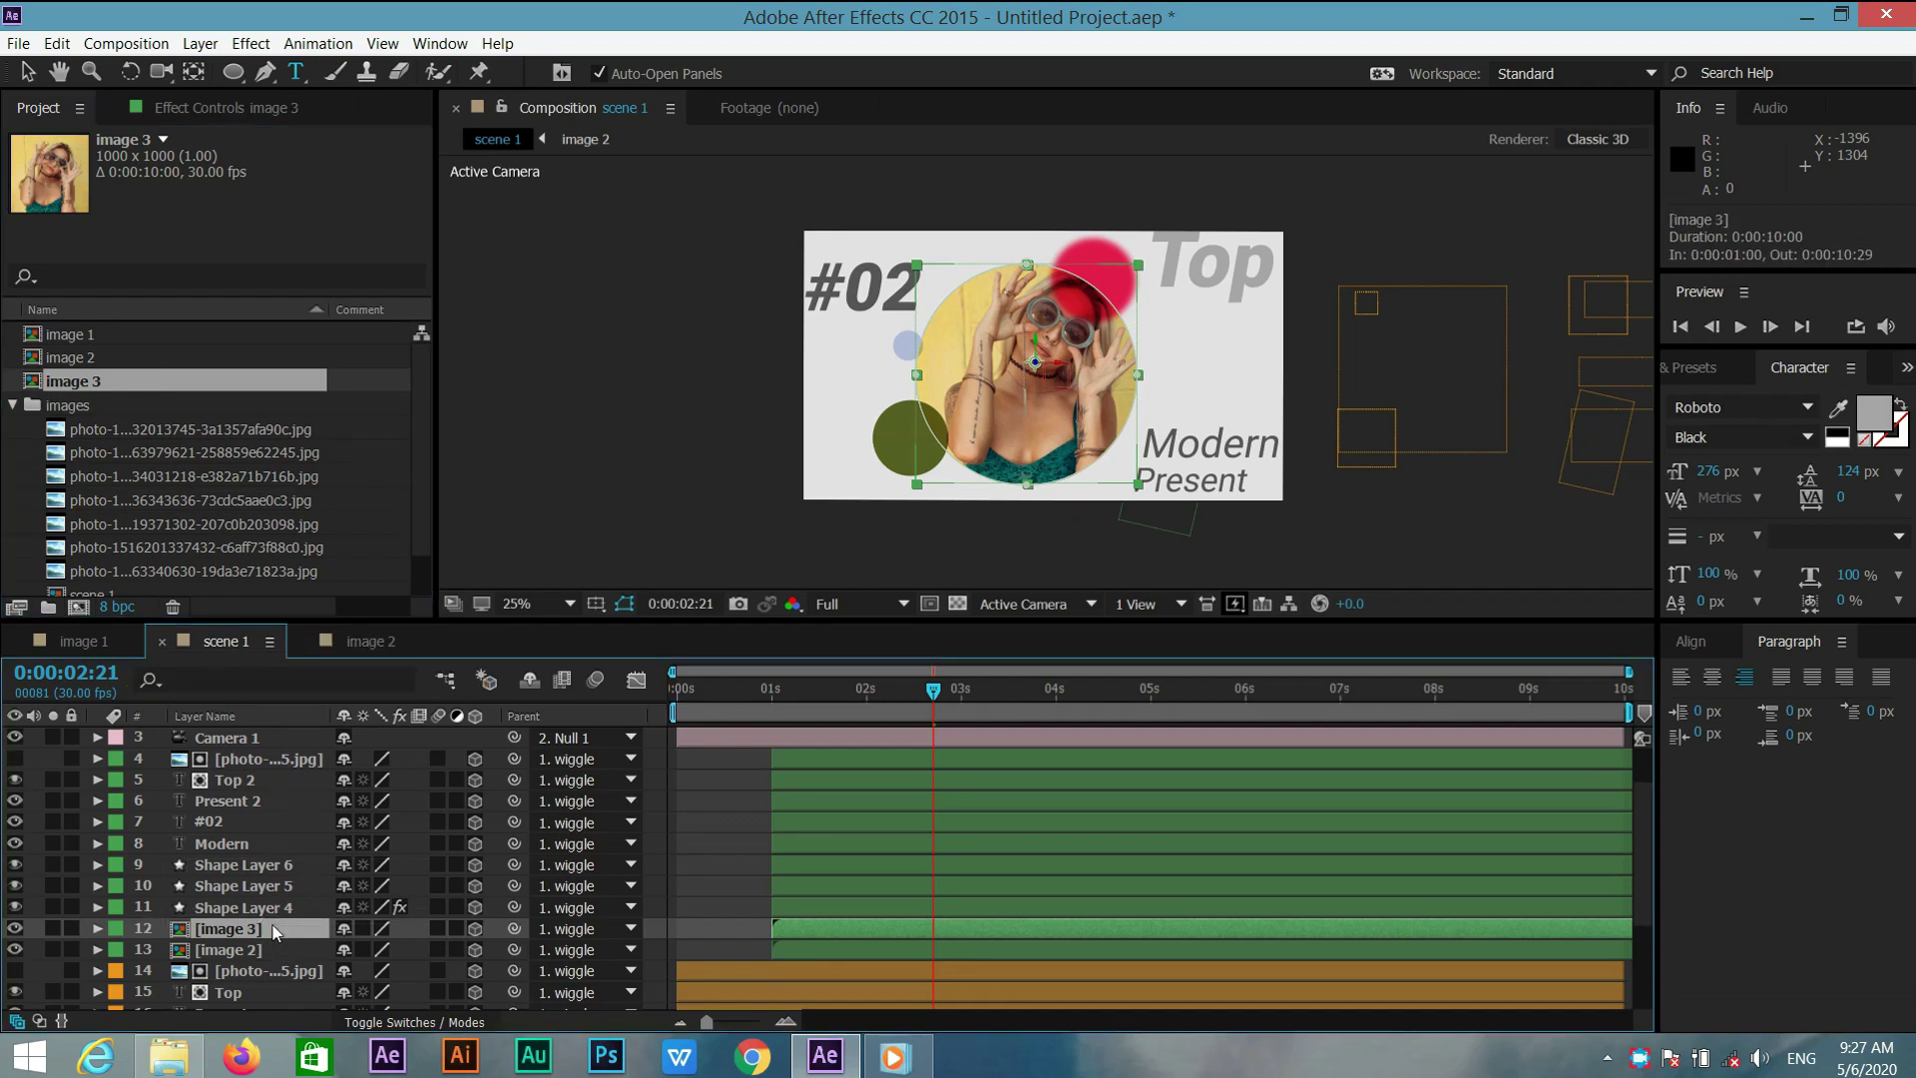
{"action": "double_click", "coordinate": [275, 929]}
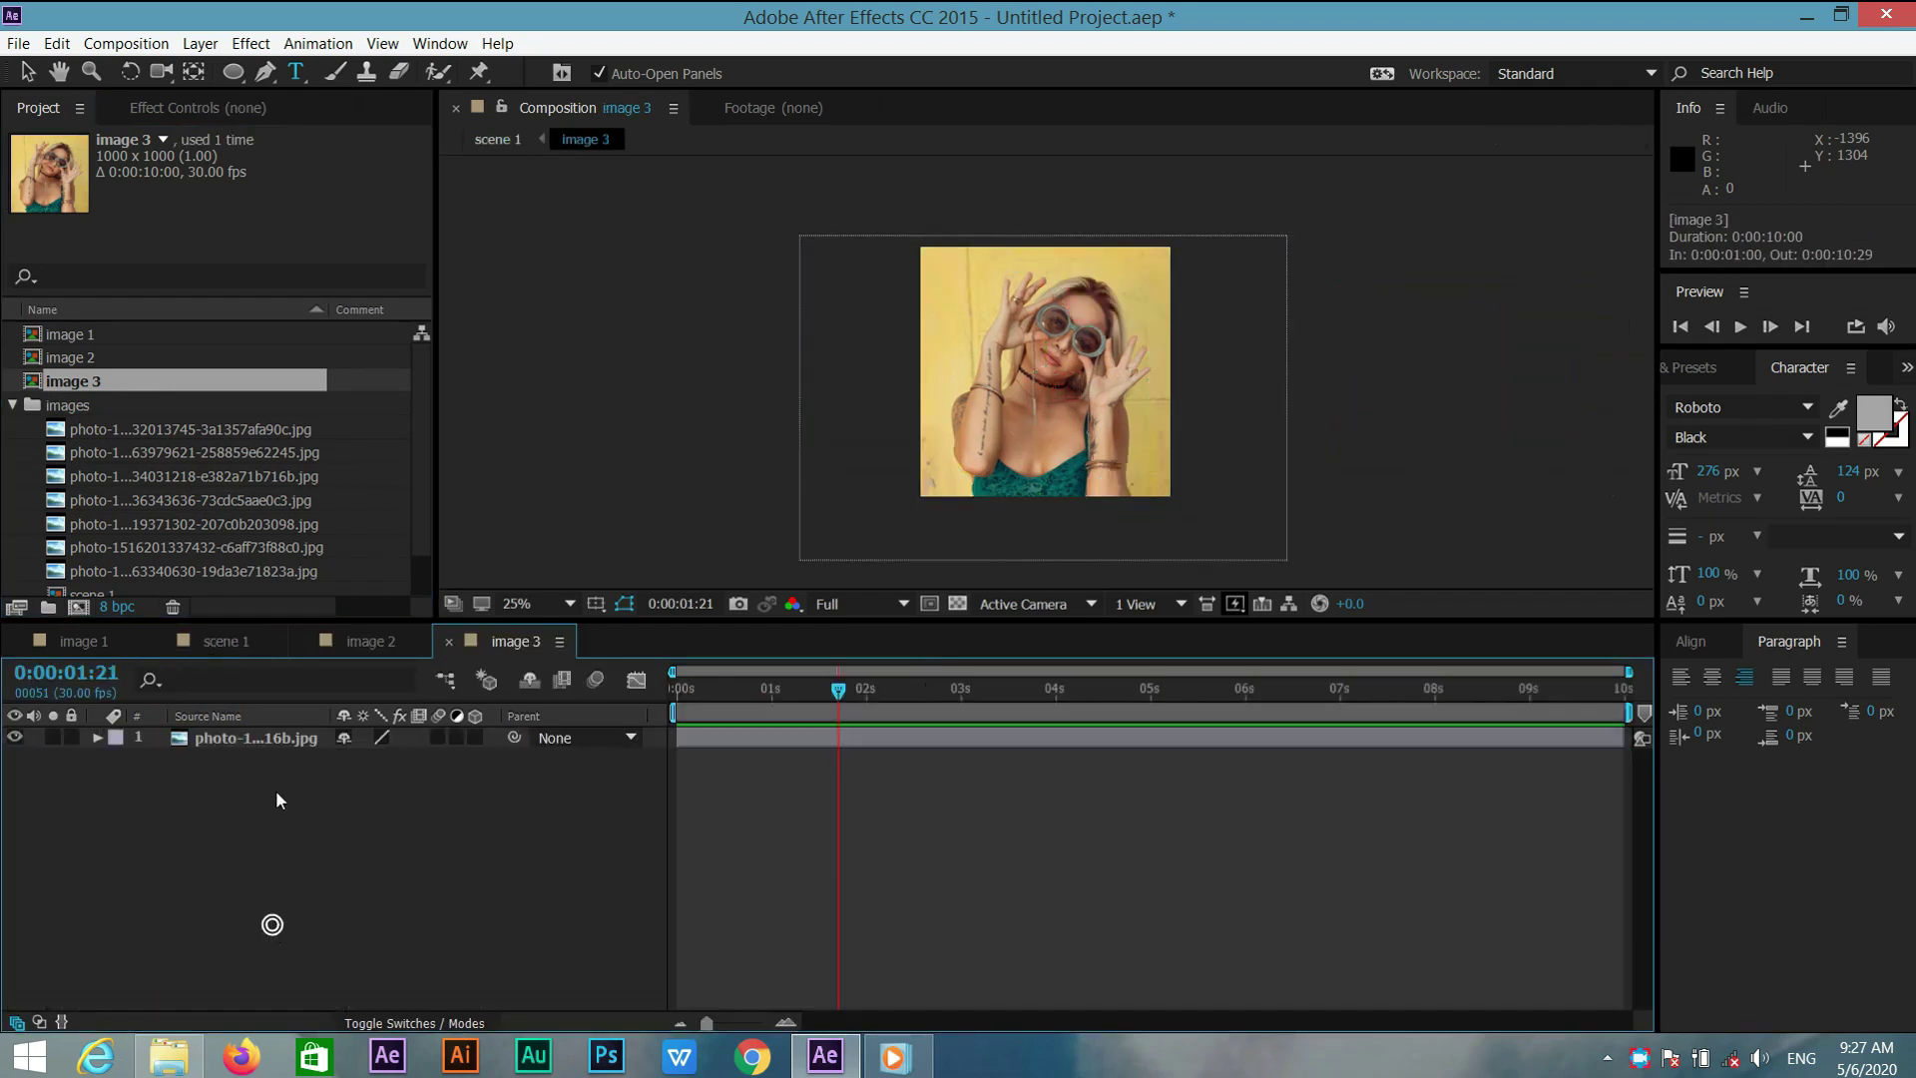
{"action": "left_click", "coordinate": [170, 475]}
{"action": "left_click", "coordinate": [198, 501]}
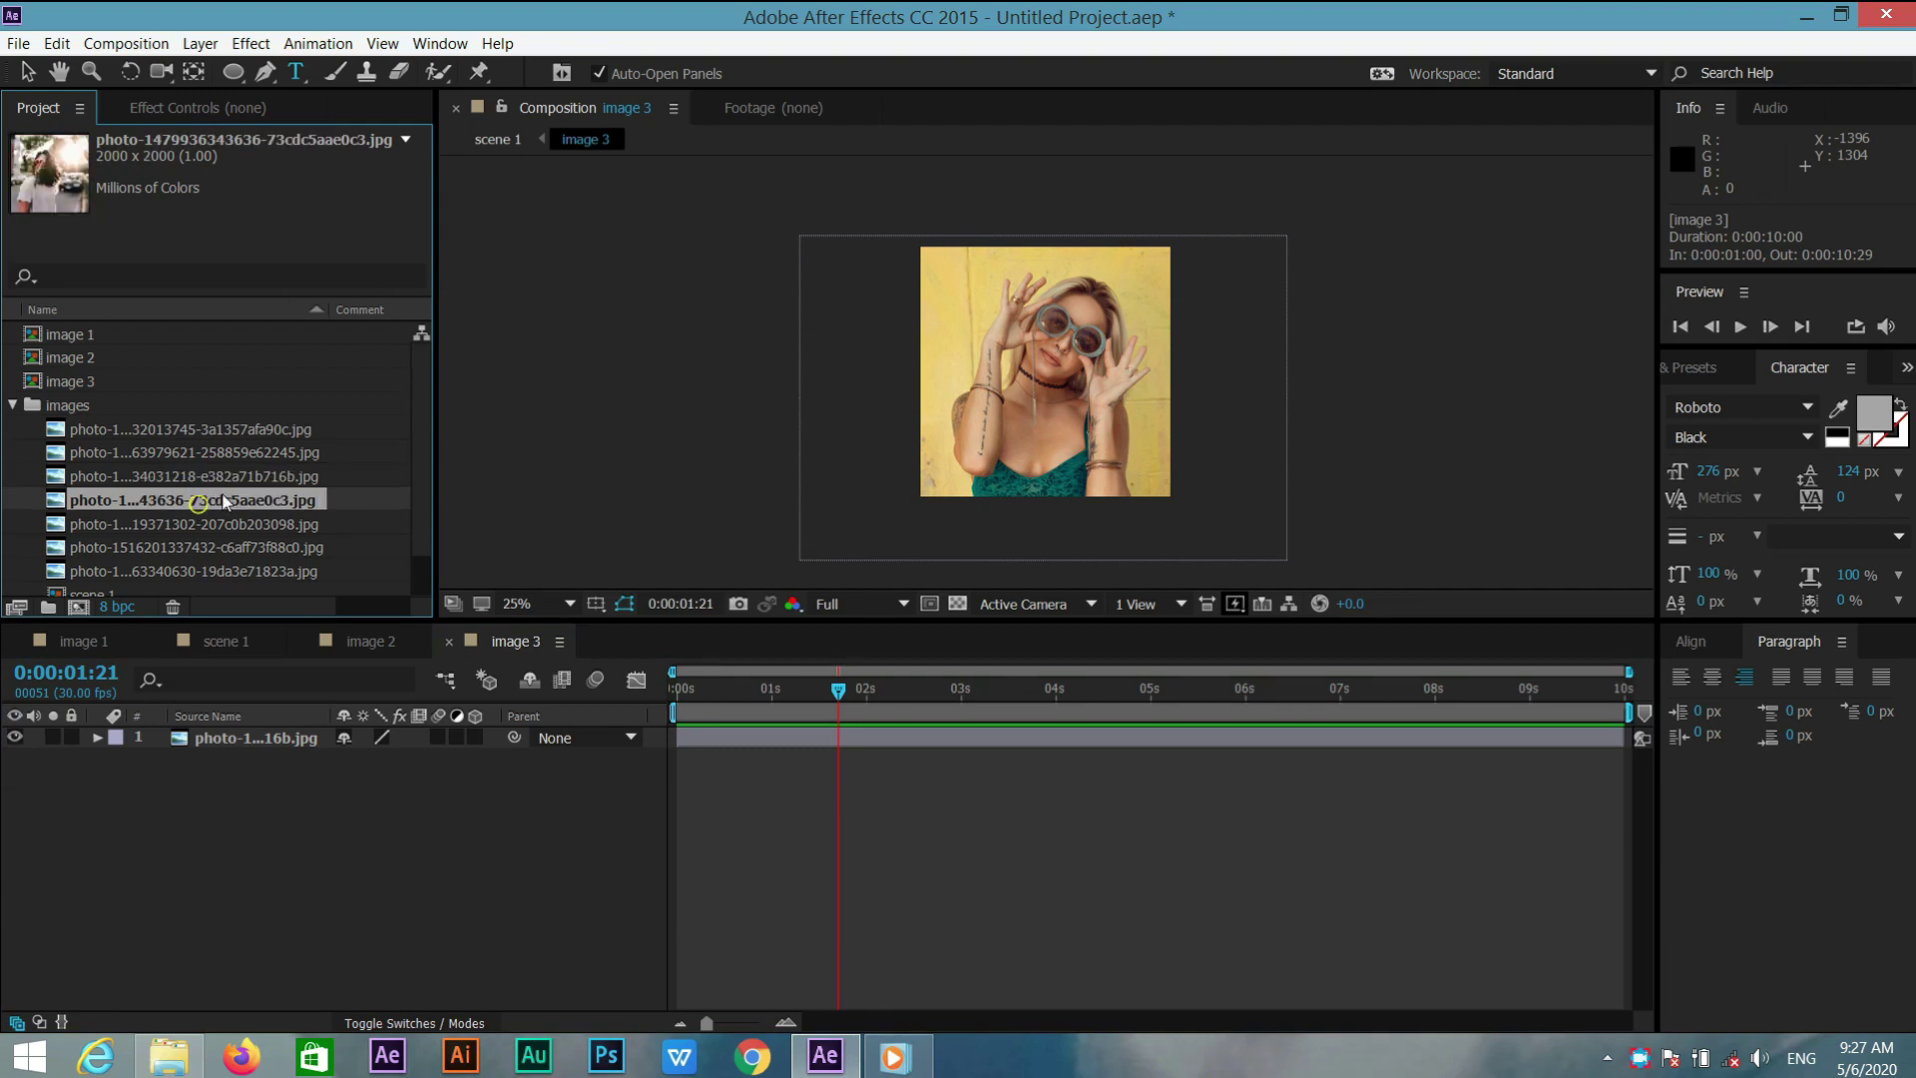
{"action": "left_click", "coordinate": [266, 737]}
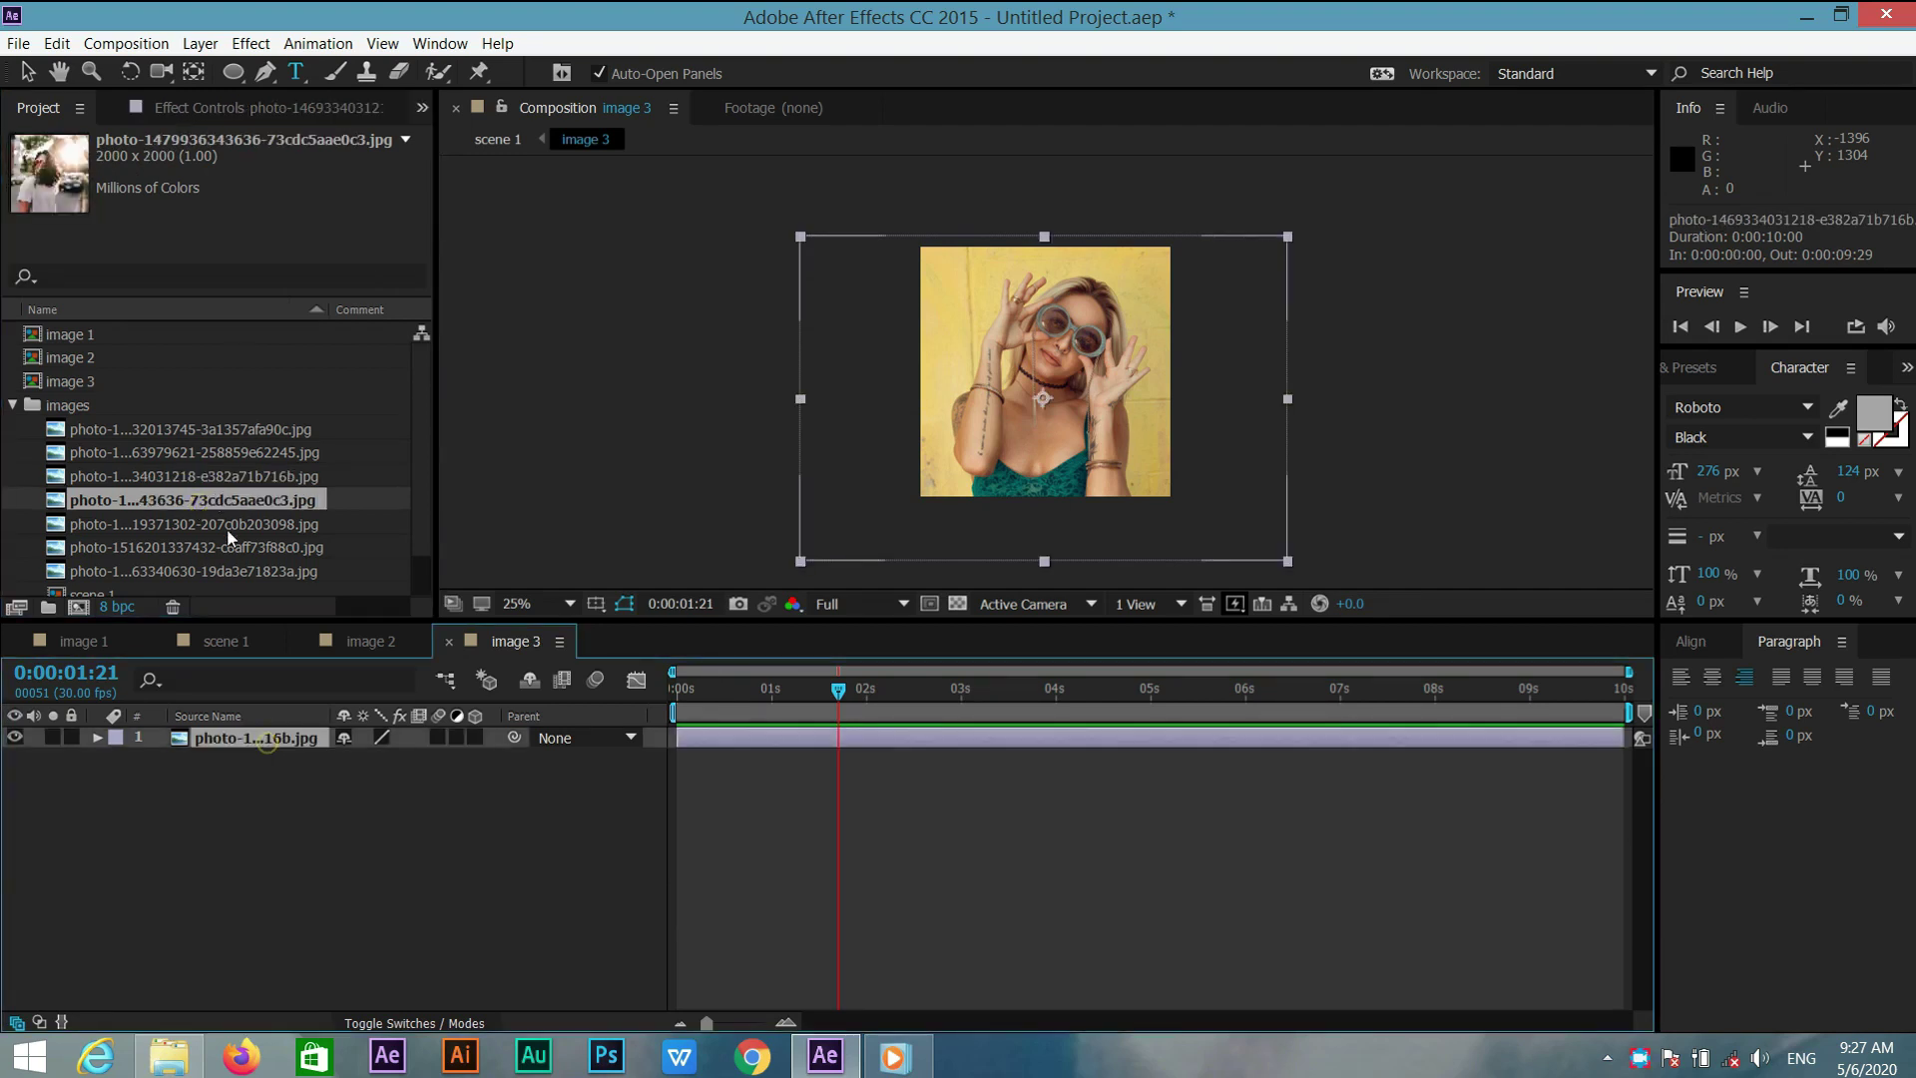
{"action": "left_click_drag", "start_coordinate": [228, 501], "coordinate": [268, 734]}
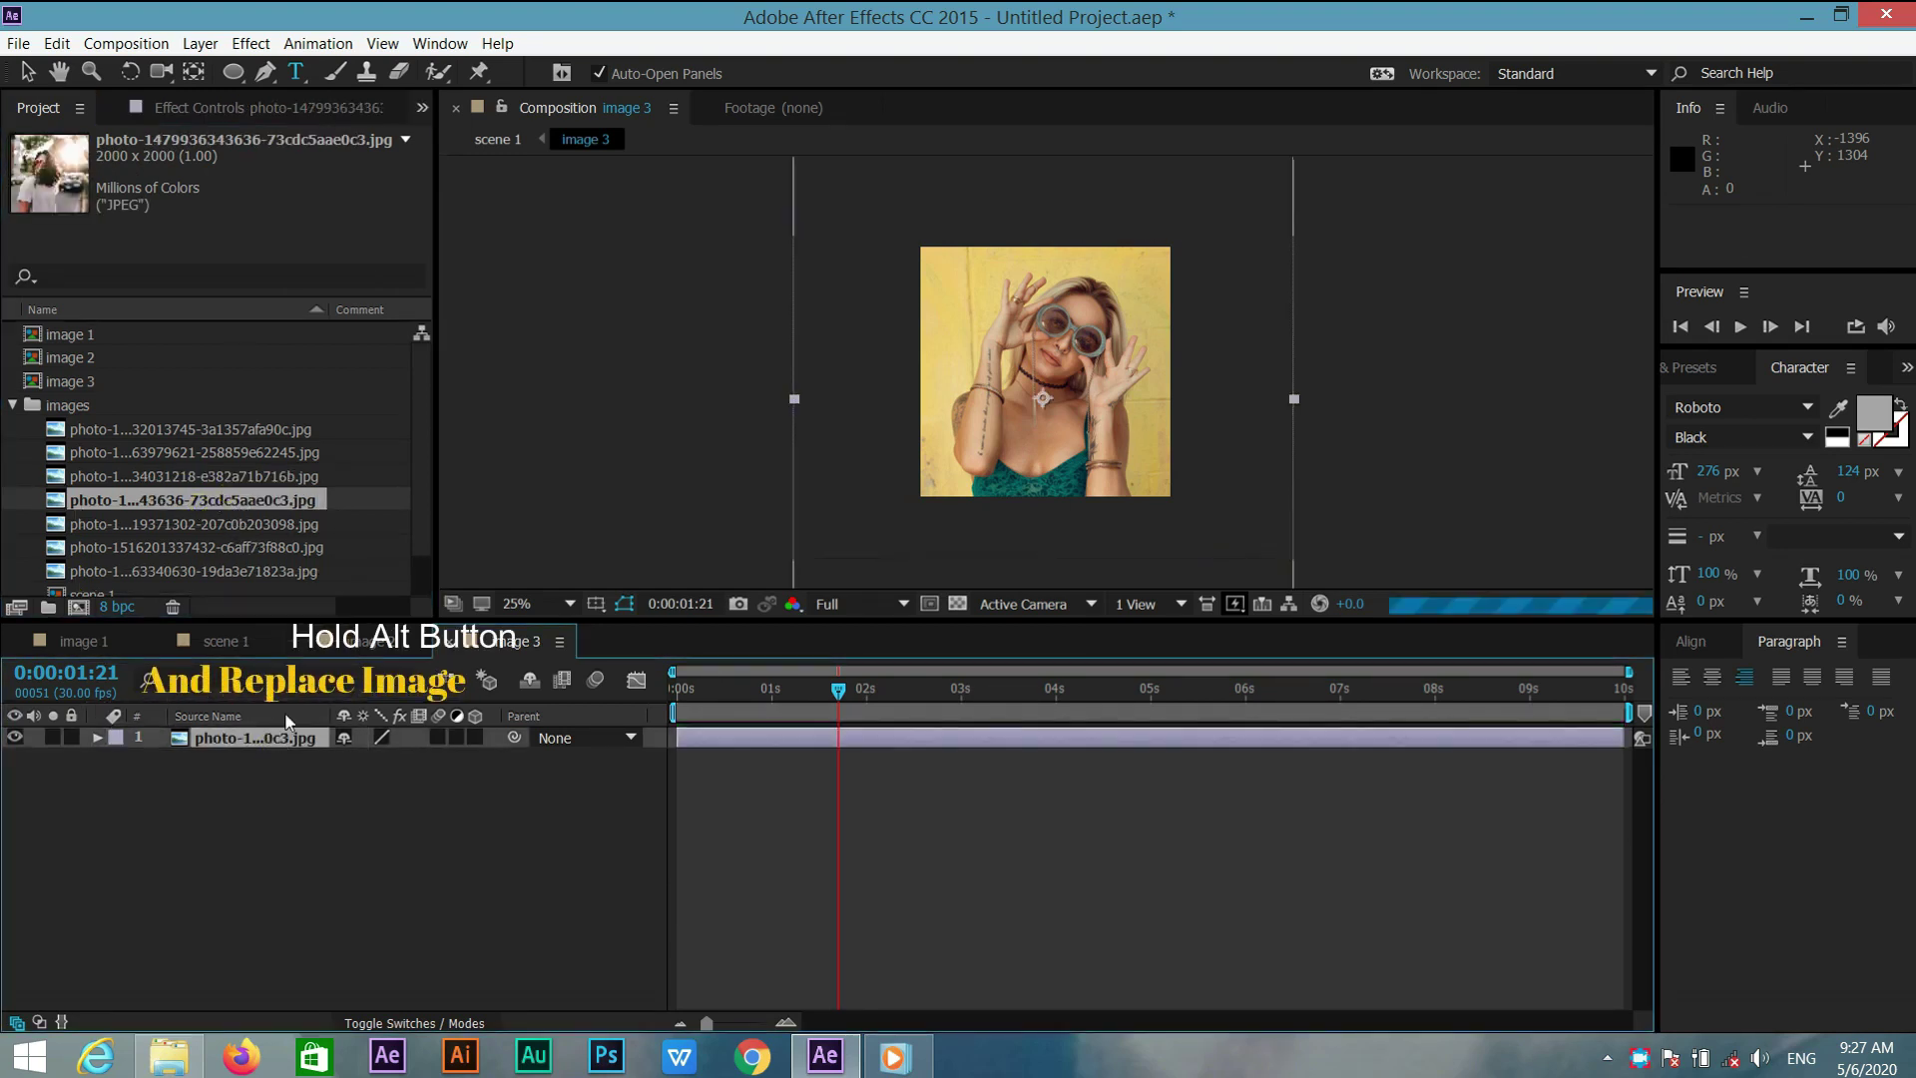
{"action": "left_click", "coordinate": [30, 72]}
{"action": "left_click_drag", "start_coordinate": [897, 452], "coordinate": [918, 436]}
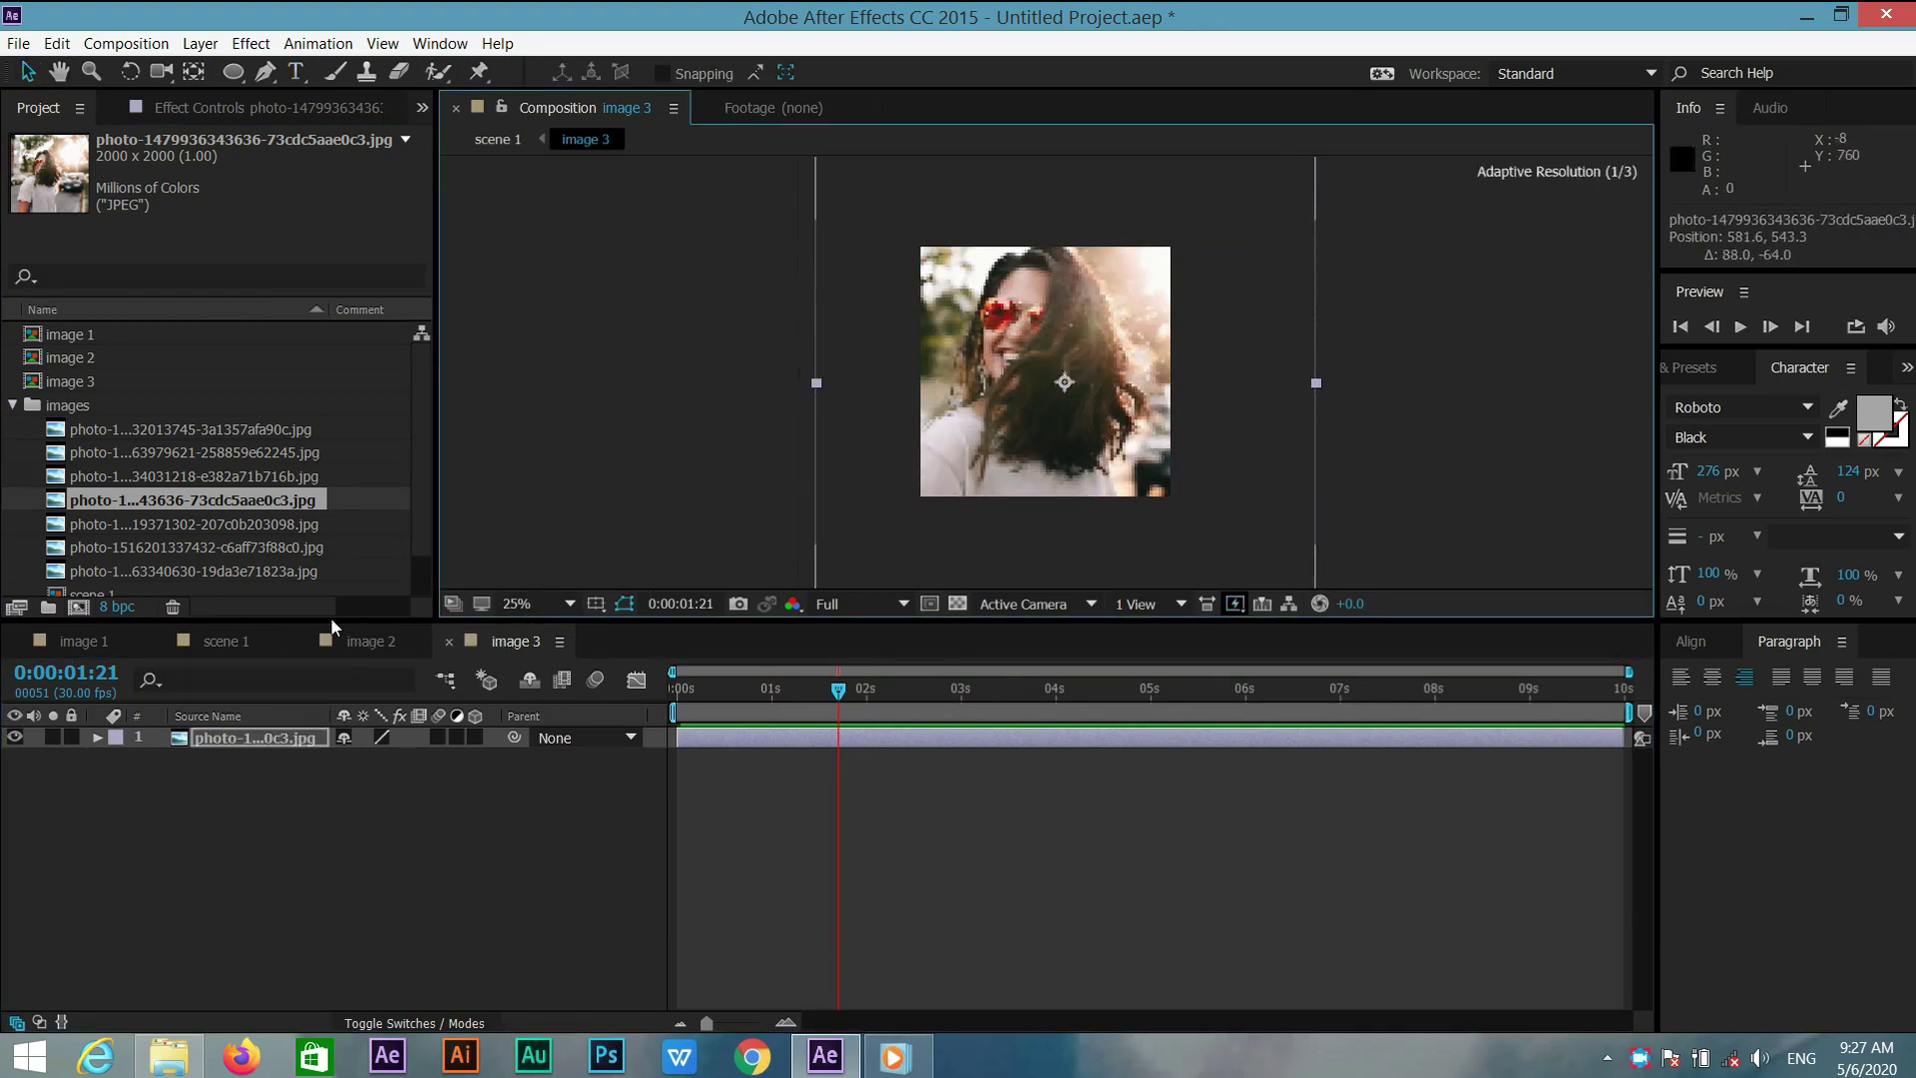
Scale the image 3 layer in scene 1 down to a small circle and move it to the large portrait's right edge
{"action": "left_click", "coordinate": [348, 638]}
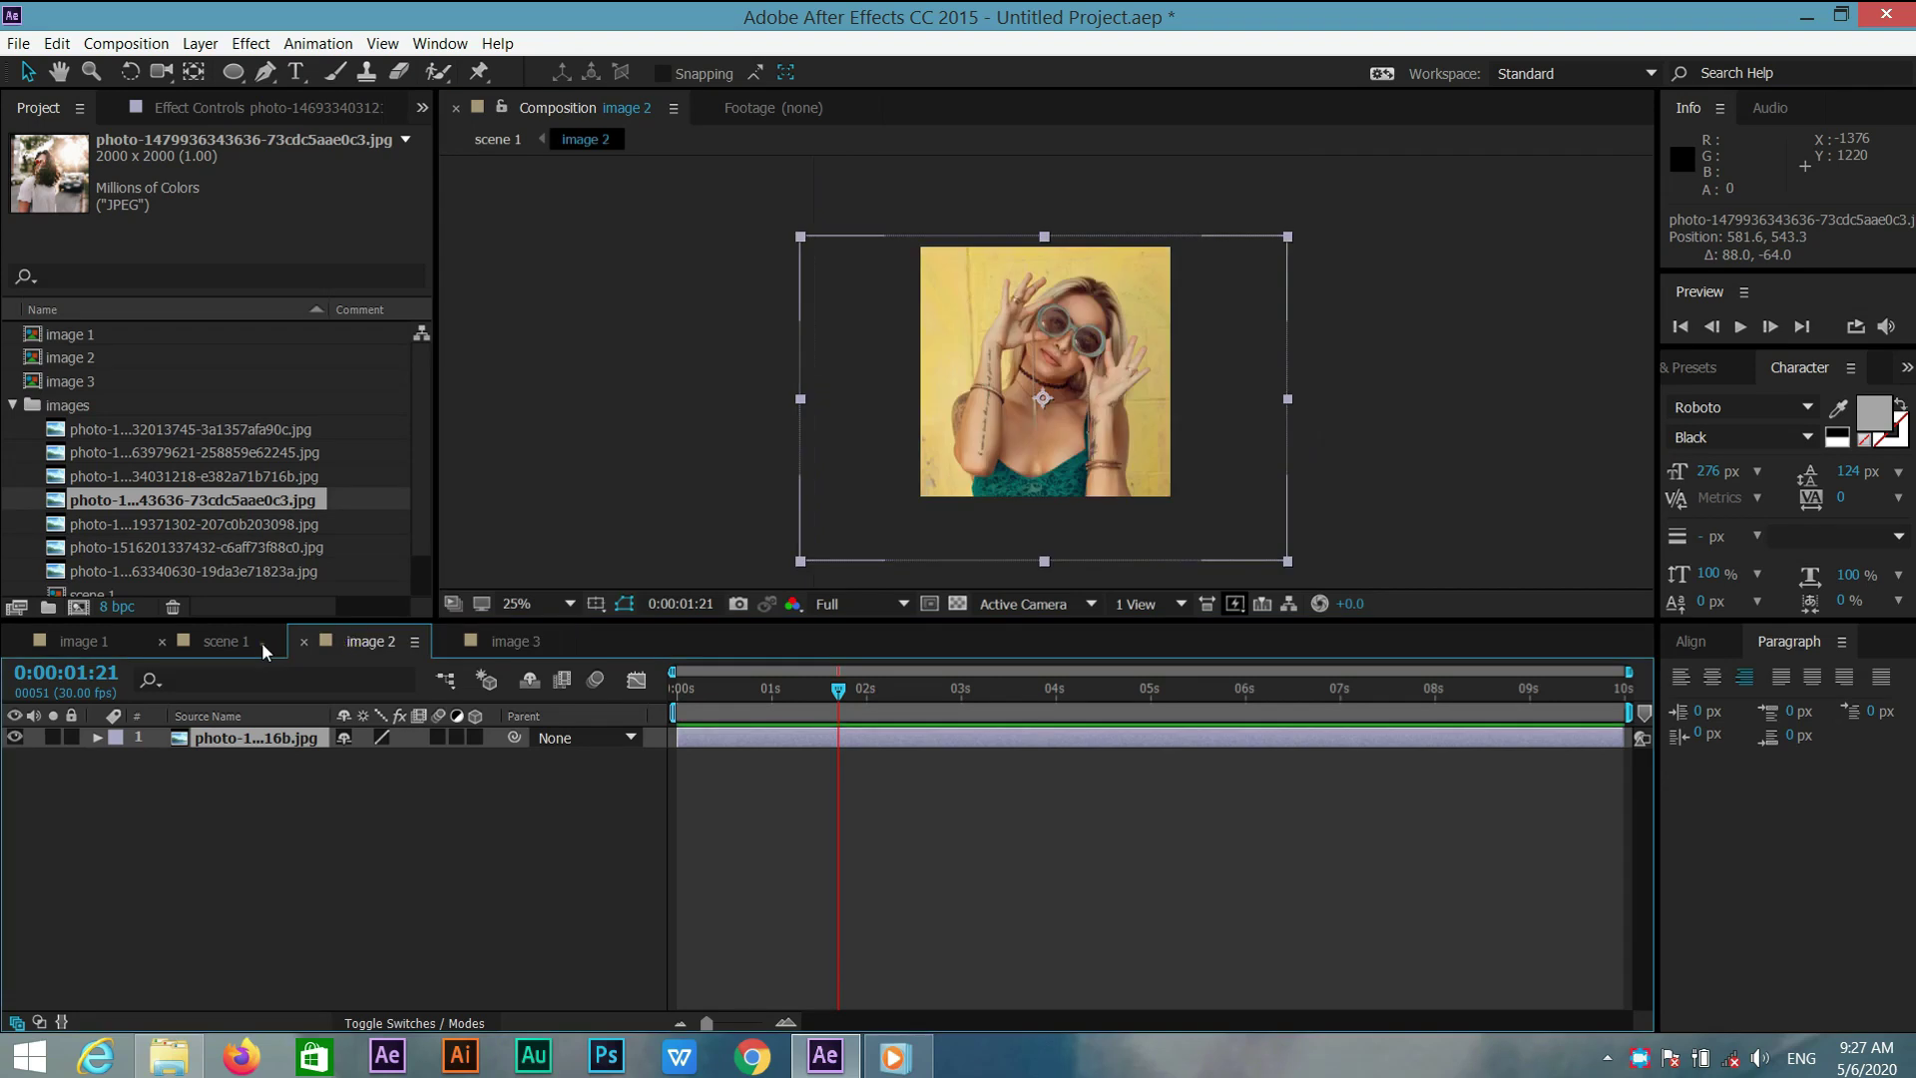
{"action": "left_click", "coordinate": [262, 642]}
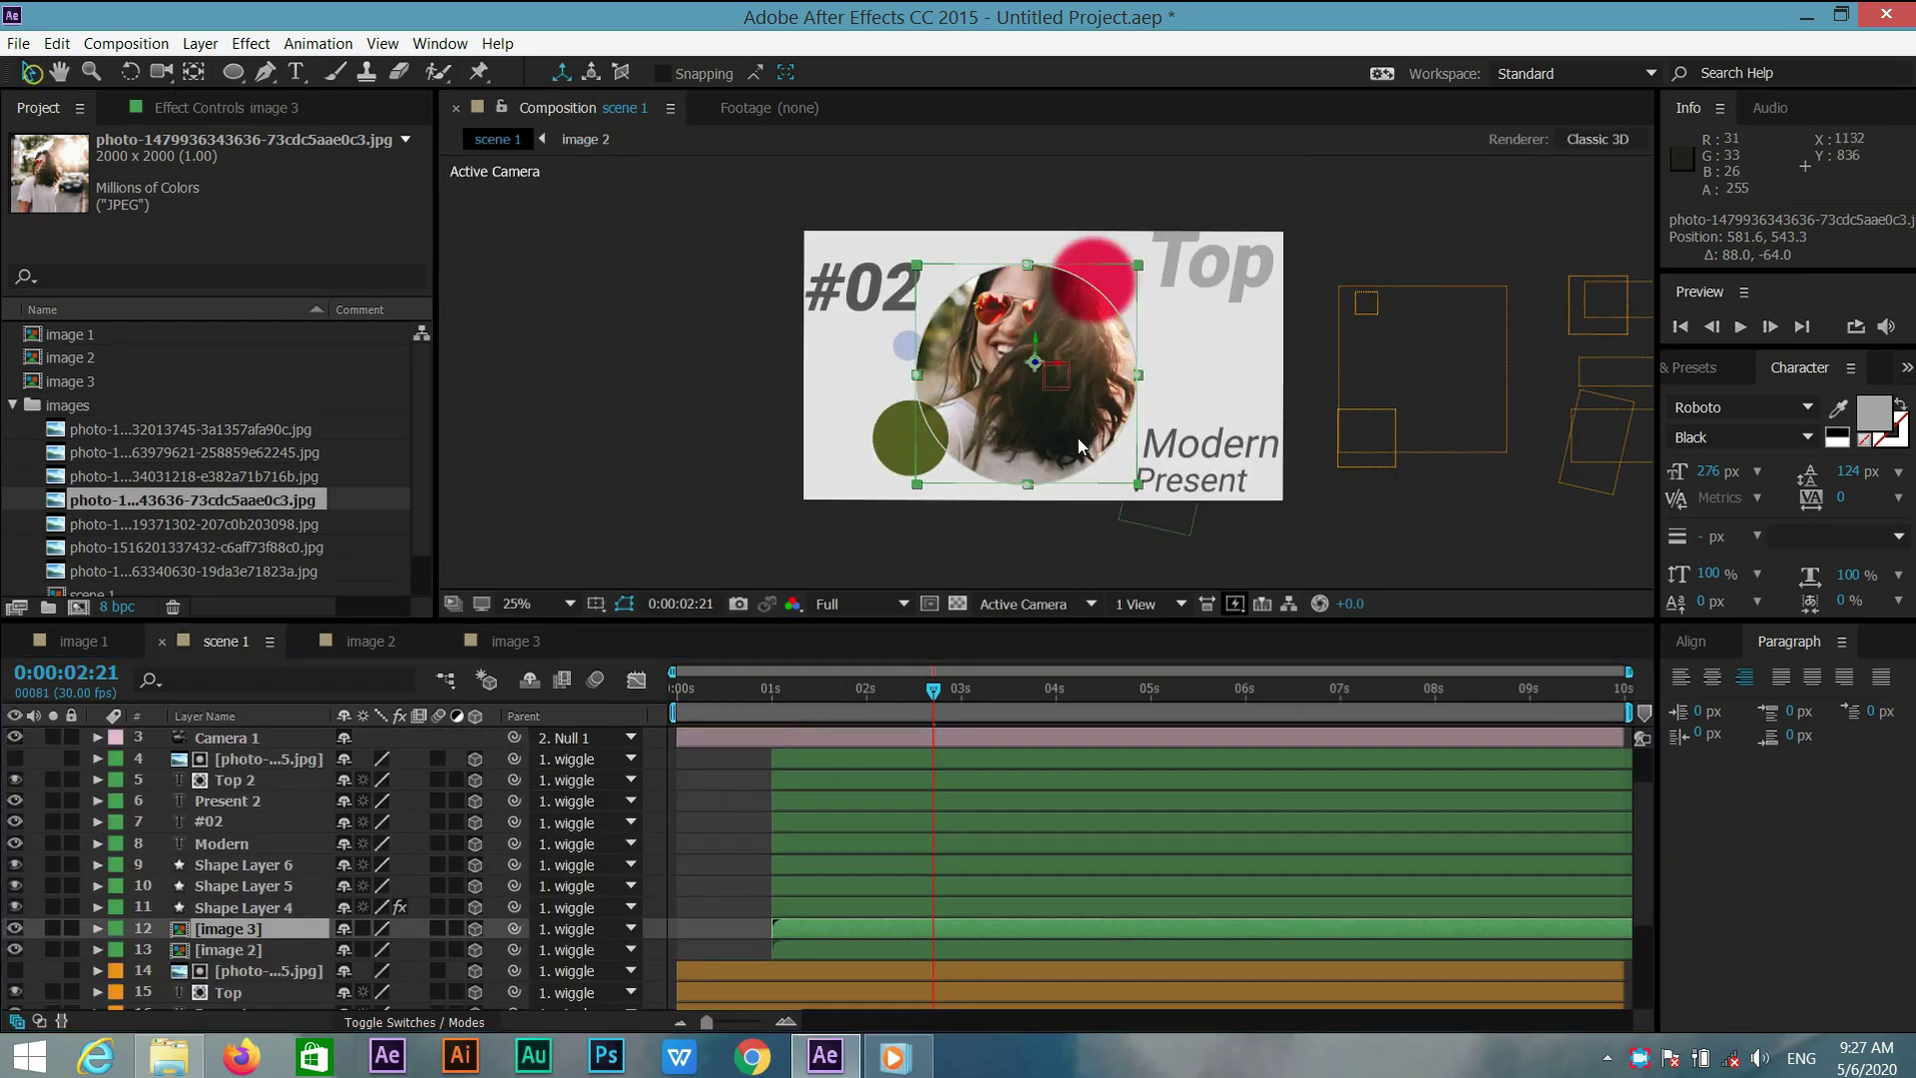
{"action": "left_click_drag", "start_coordinate": [1138, 487], "coordinate": [1144, 399]}
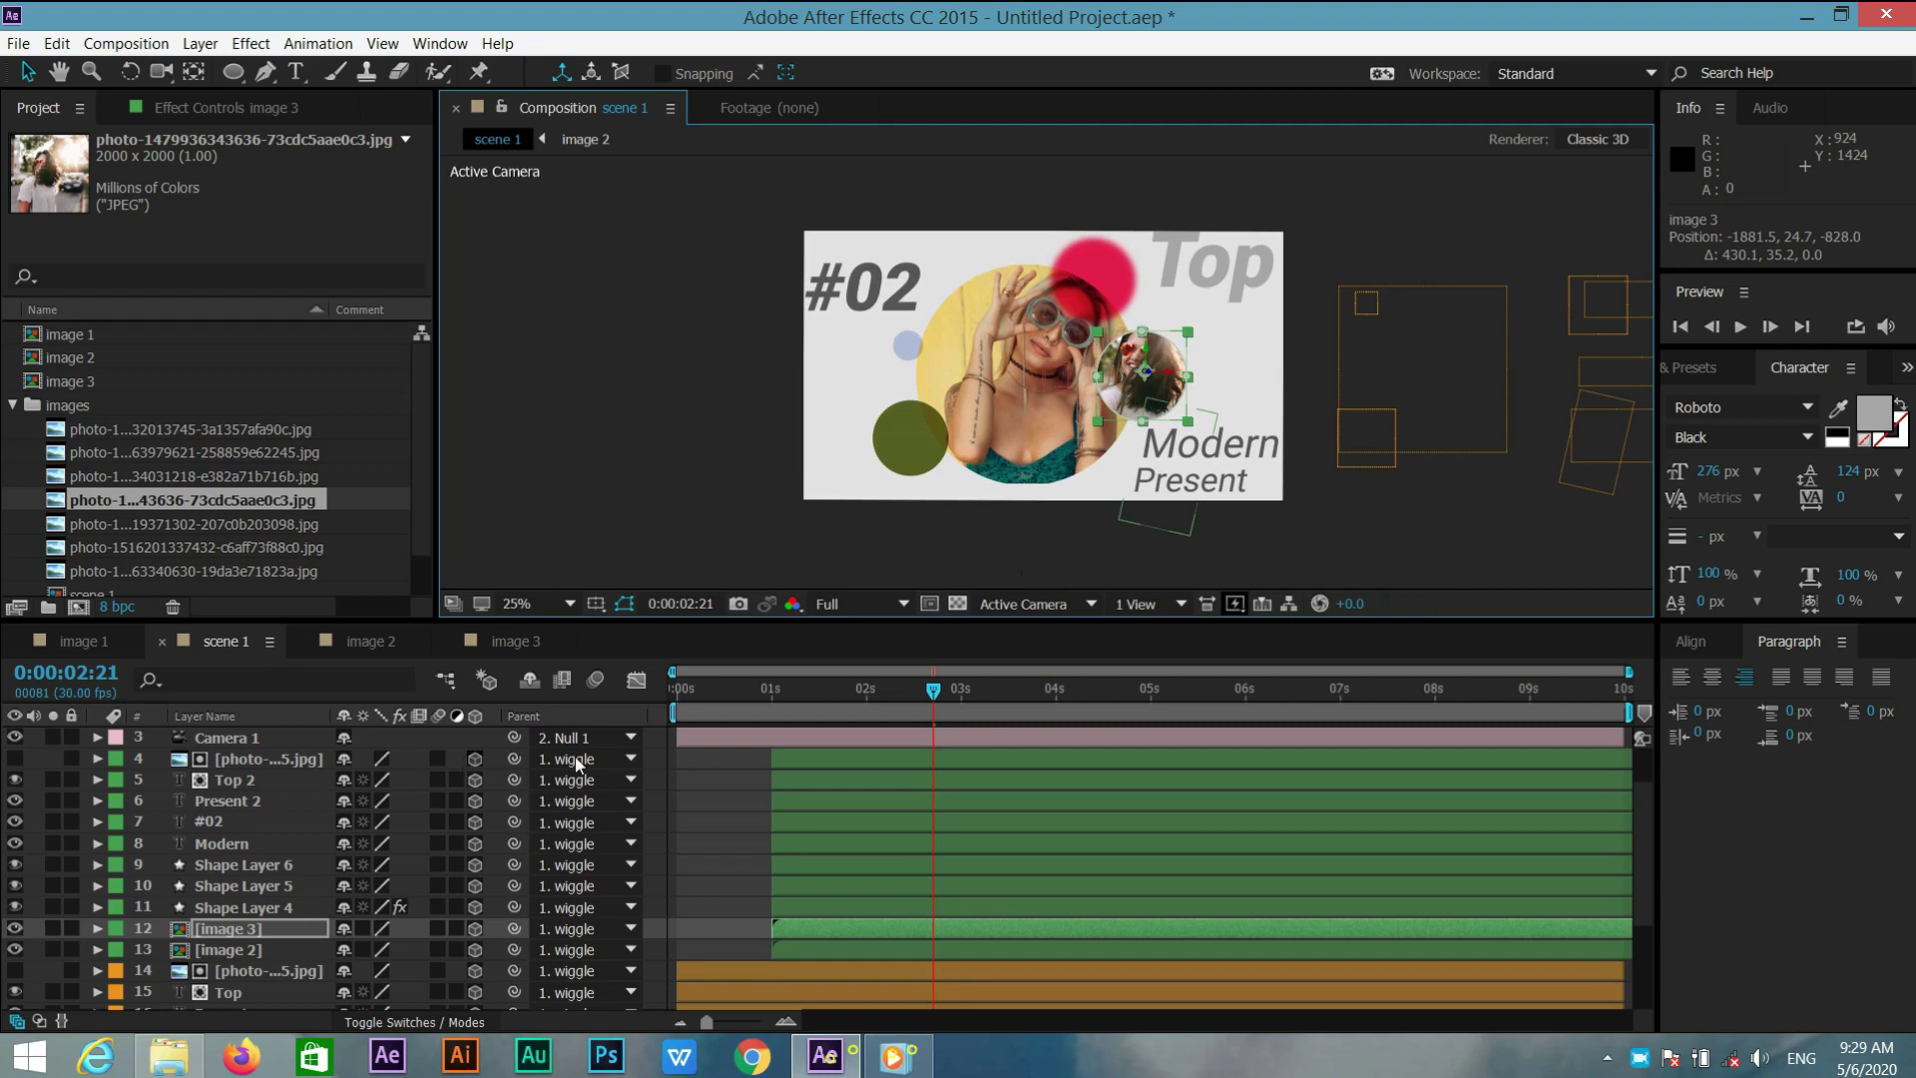
Turn on Depth of Field for Camera 1 and set its Aperture to 200 pixels
{"action": "scroll", "coordinate": [289, 788], "scroll_direction": "up", "scroll_amount": 2}
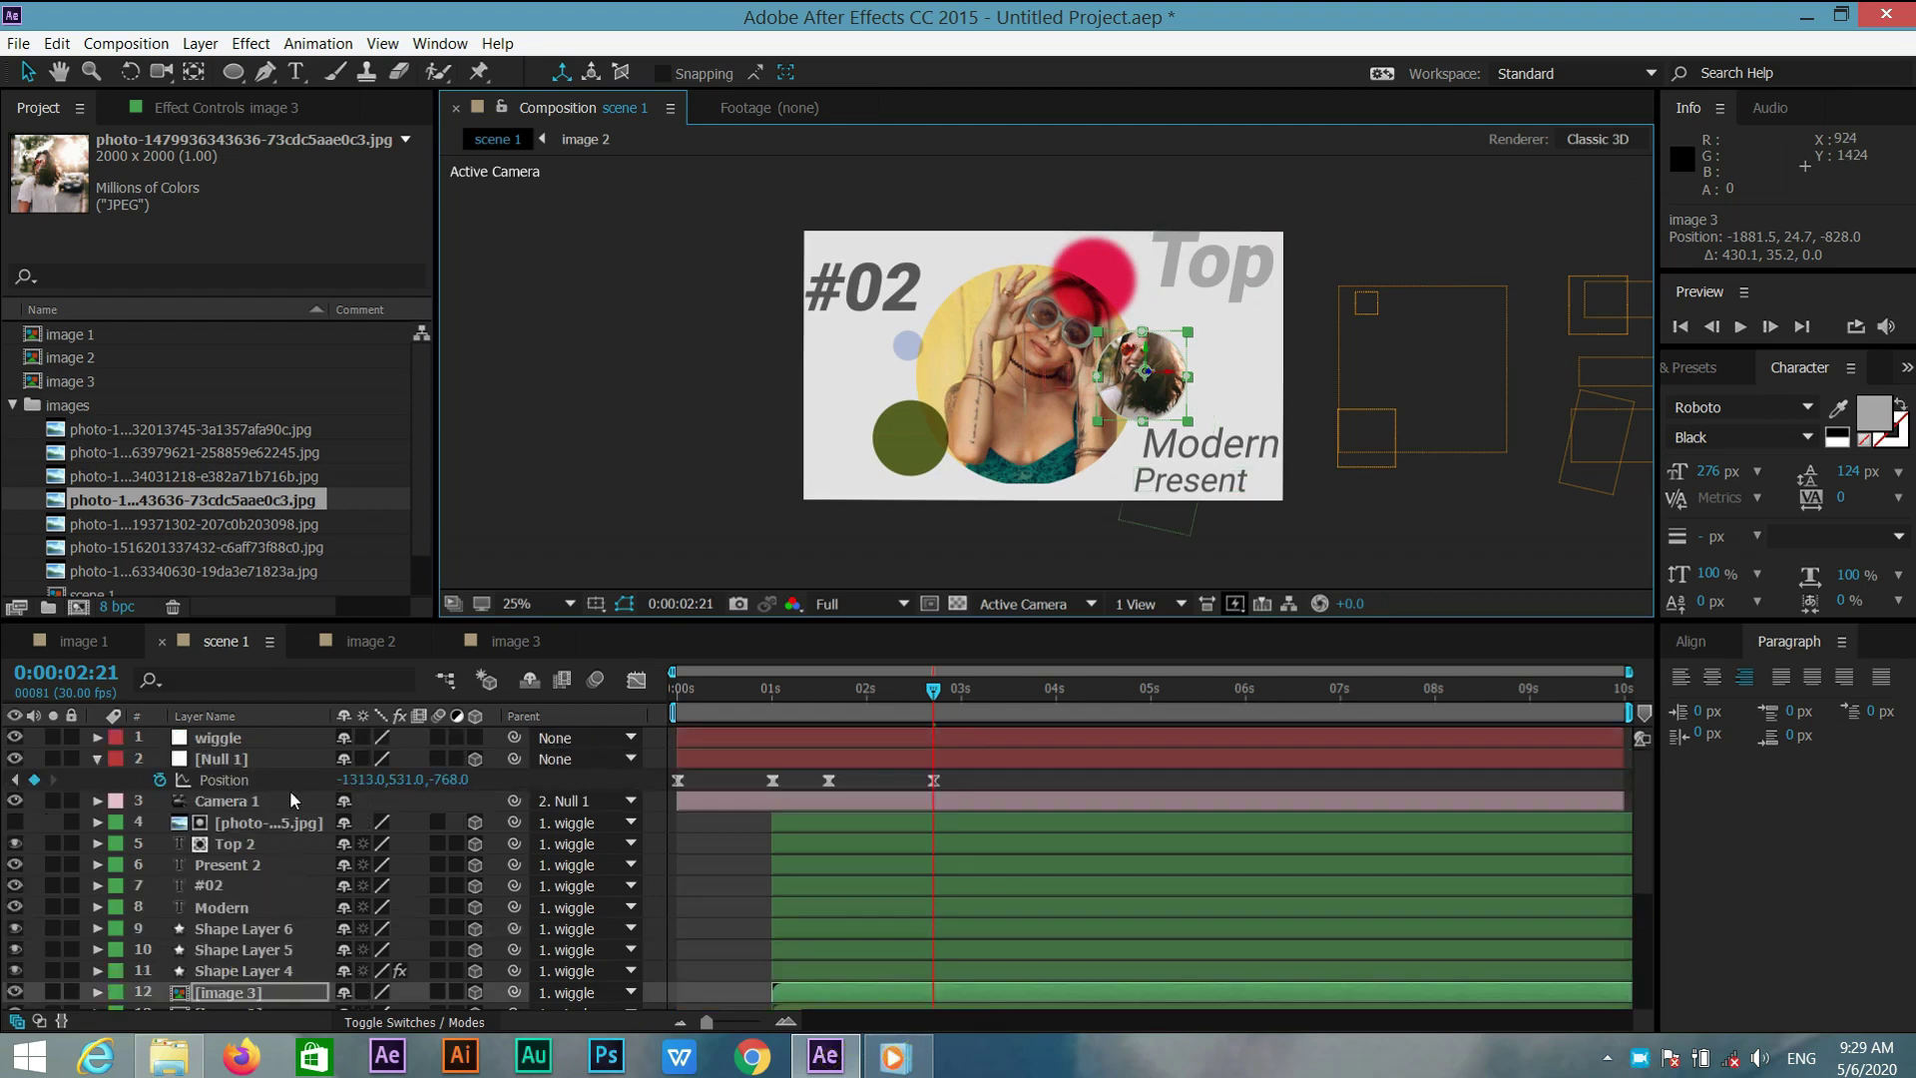
{"action": "left_click", "coordinate": [212, 808]}
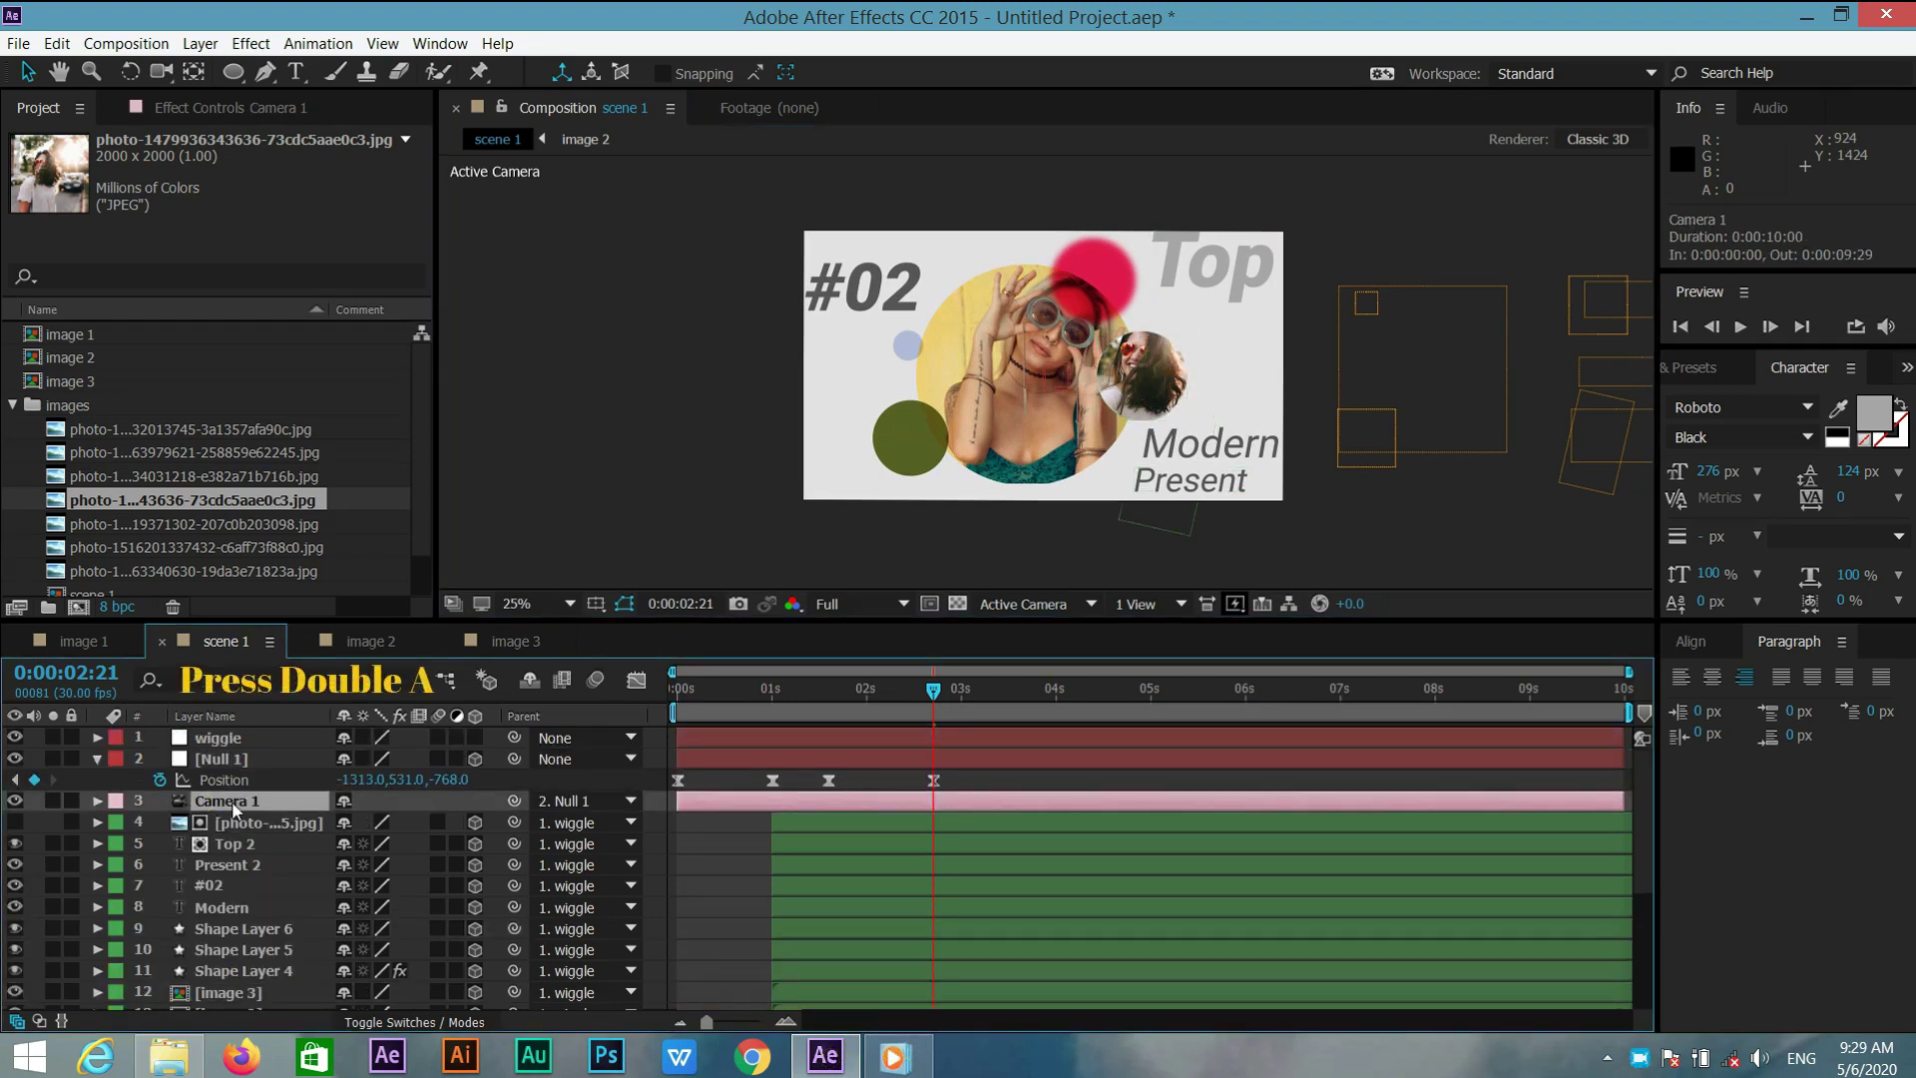
{"action": "key", "text": "a"}
{"action": "key", "text": "a"}
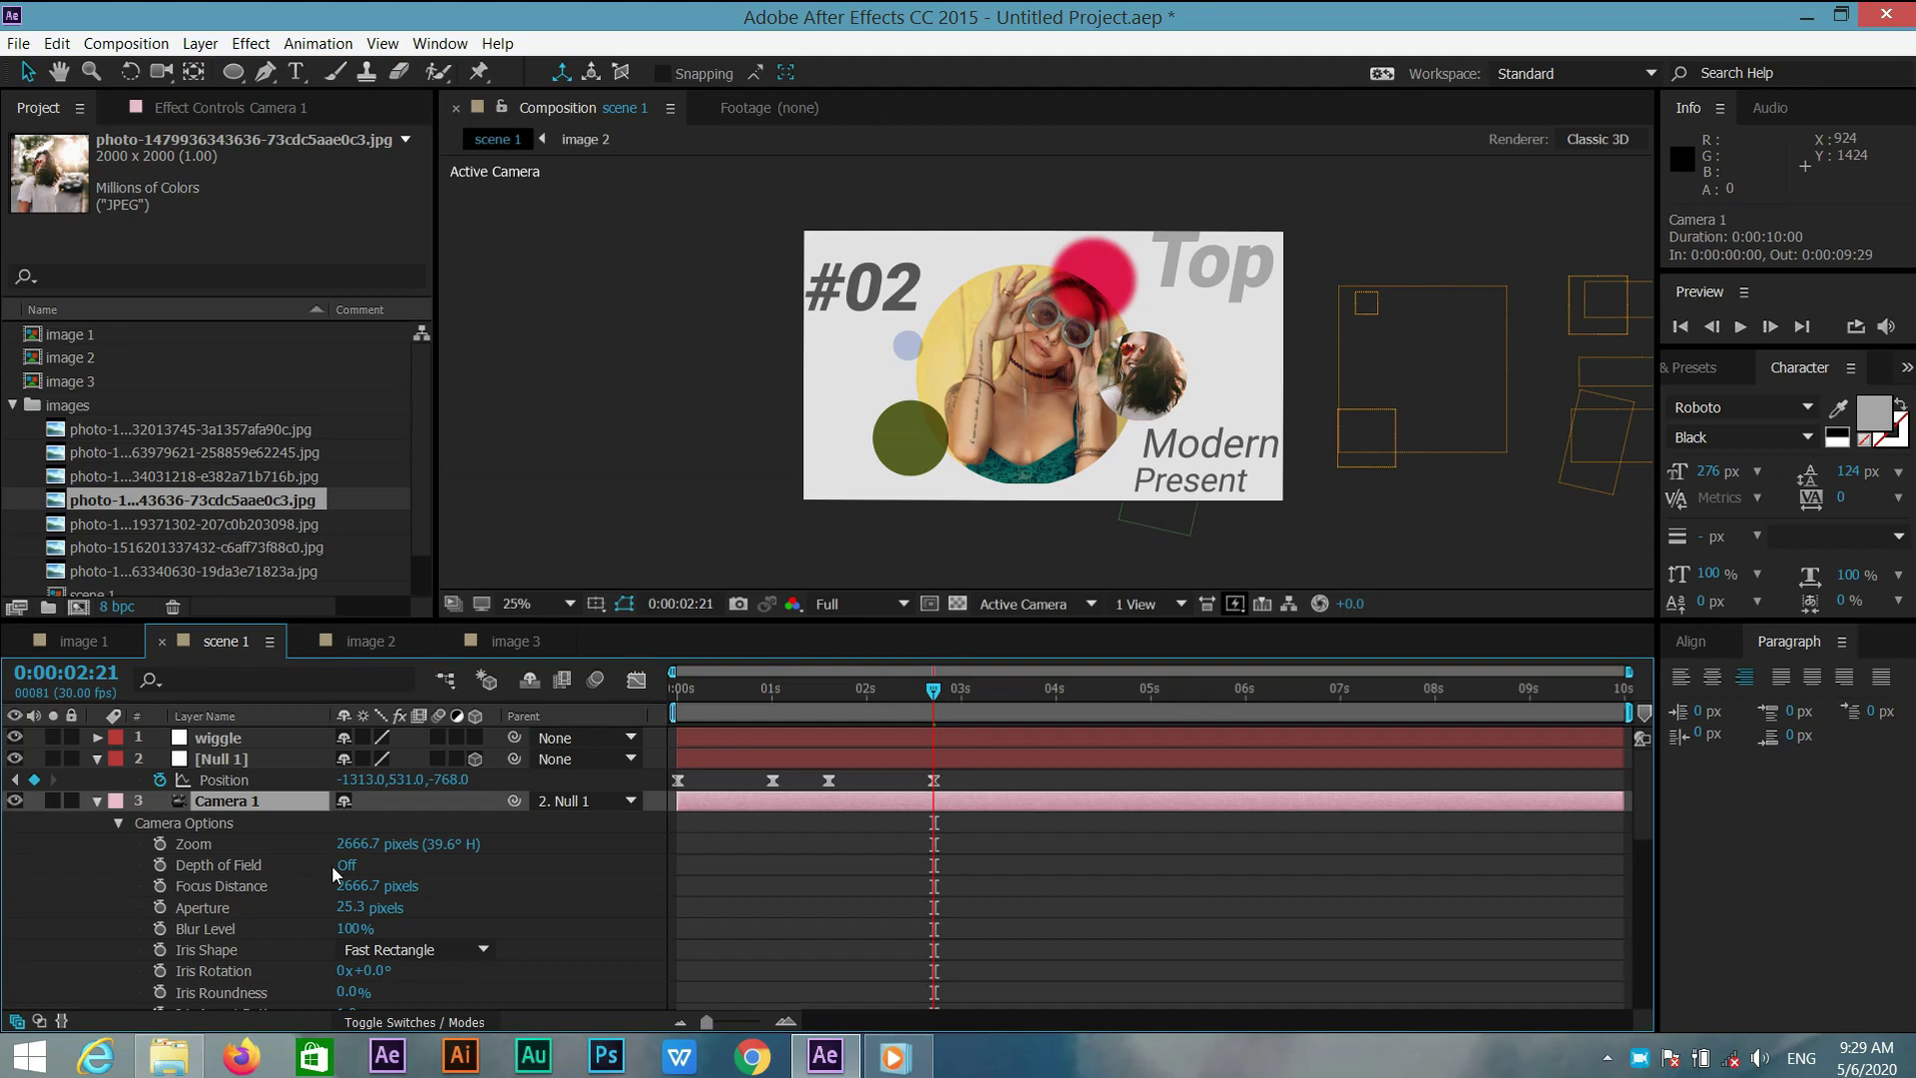
{"action": "left_click", "coordinate": [344, 864]}
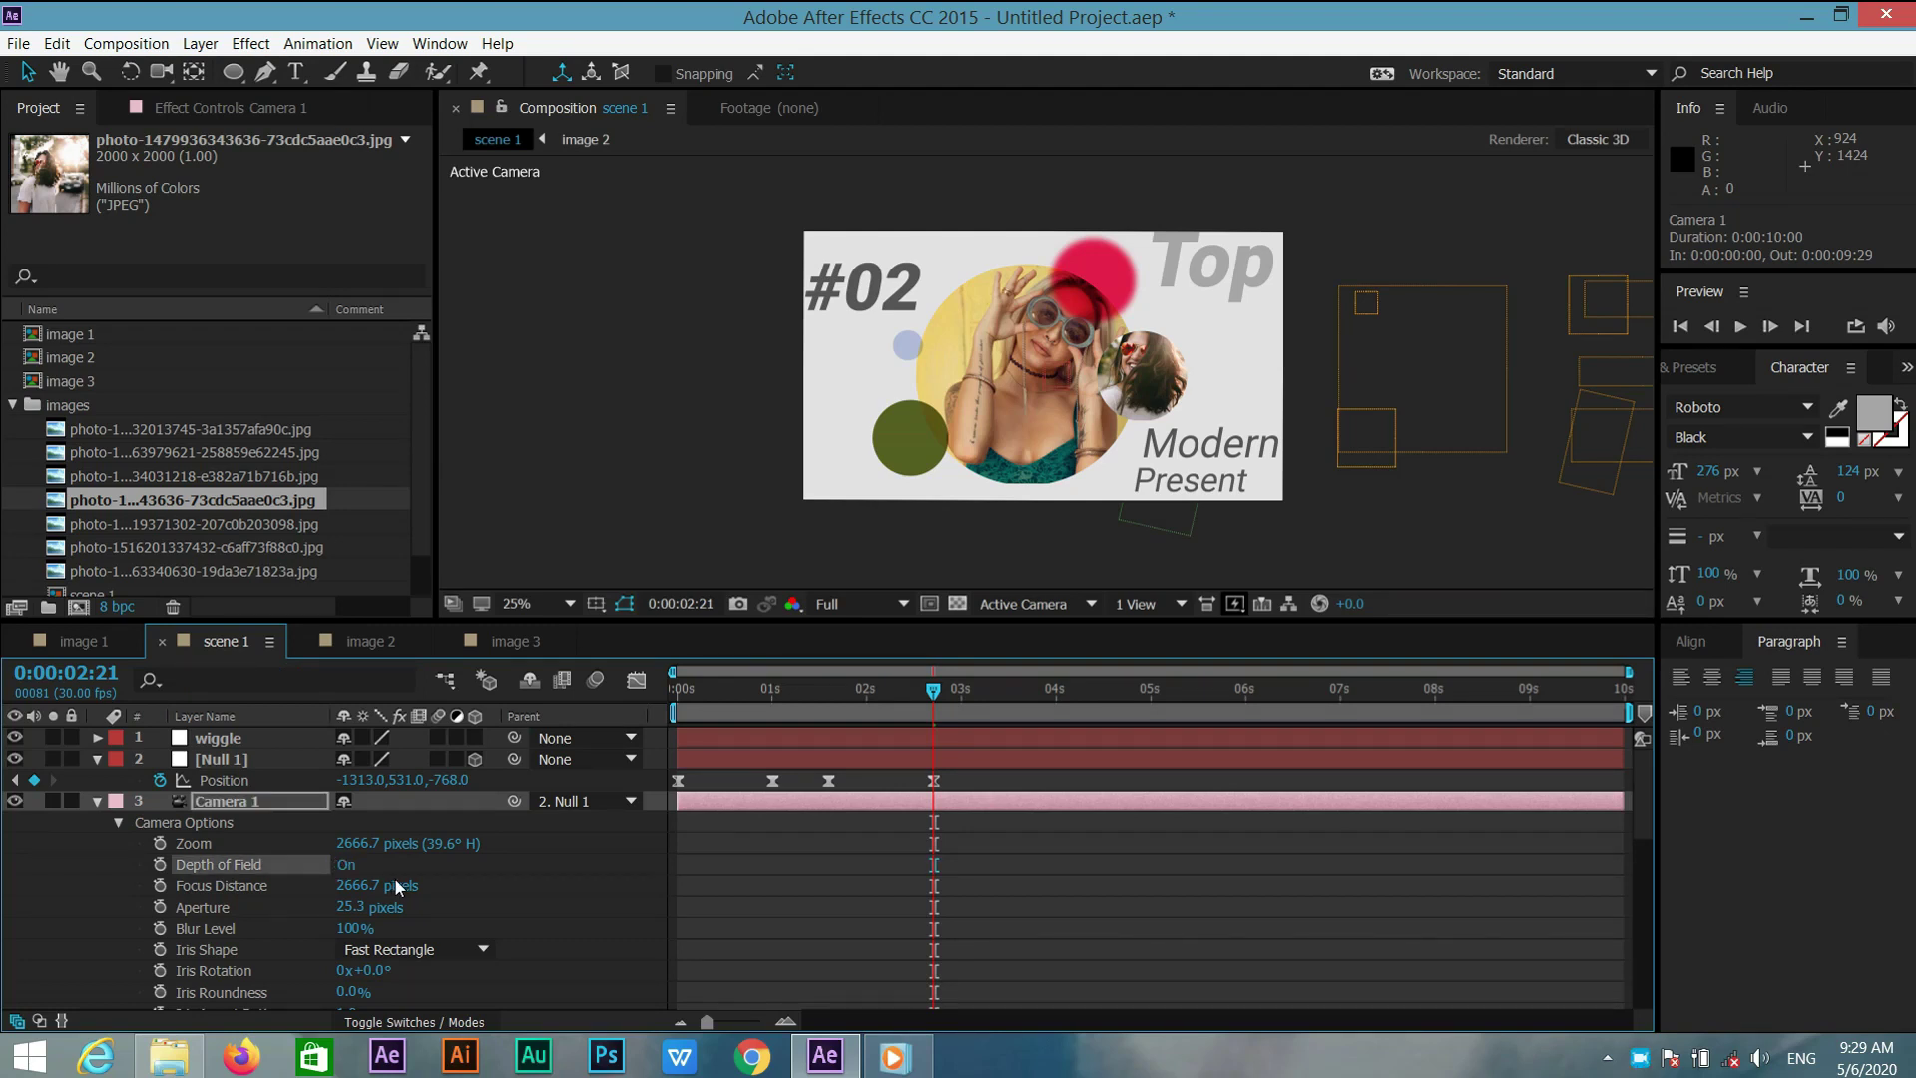
{"action": "scroll", "coordinate": [359, 886], "scroll_direction": "down", "scroll_amount": 3}
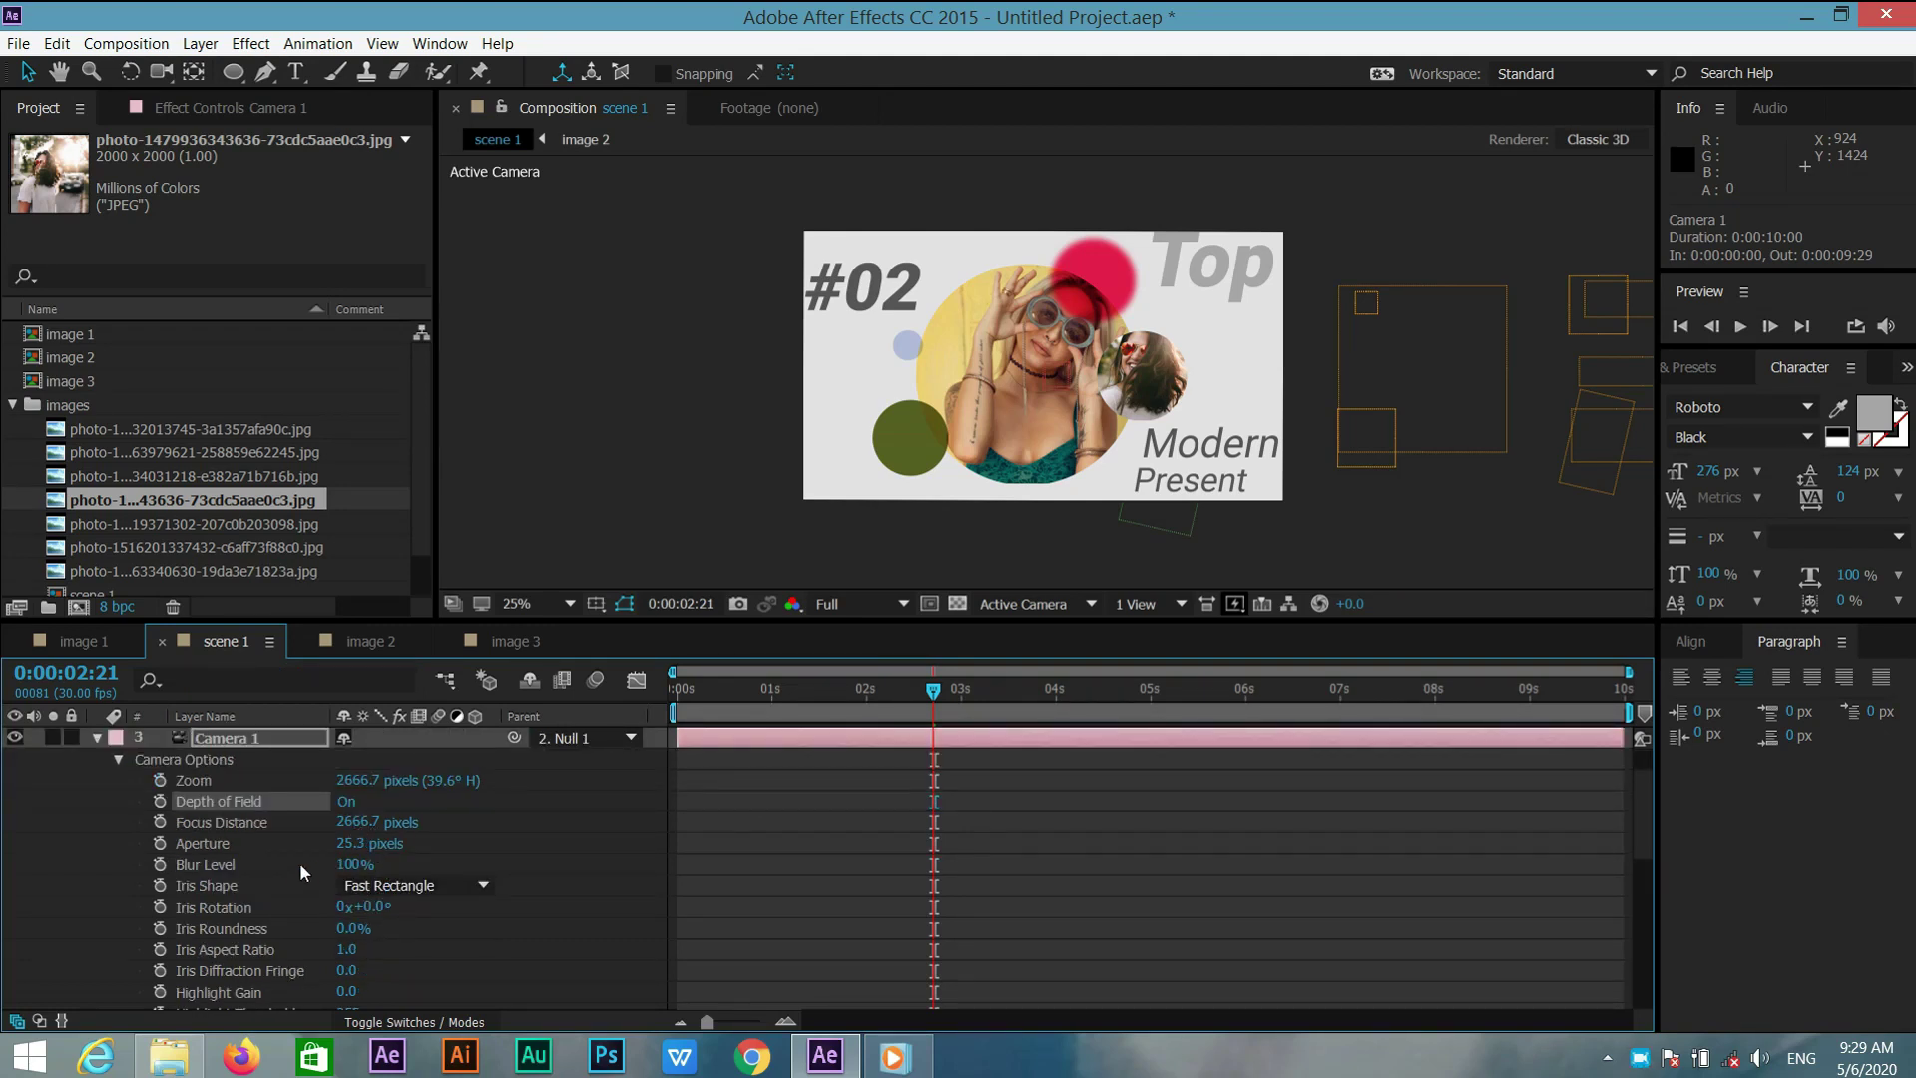
{"action": "left_click", "coordinate": [350, 843]}
{"action": "type", "text": "200"}
{"action": "key", "text": "Return"}
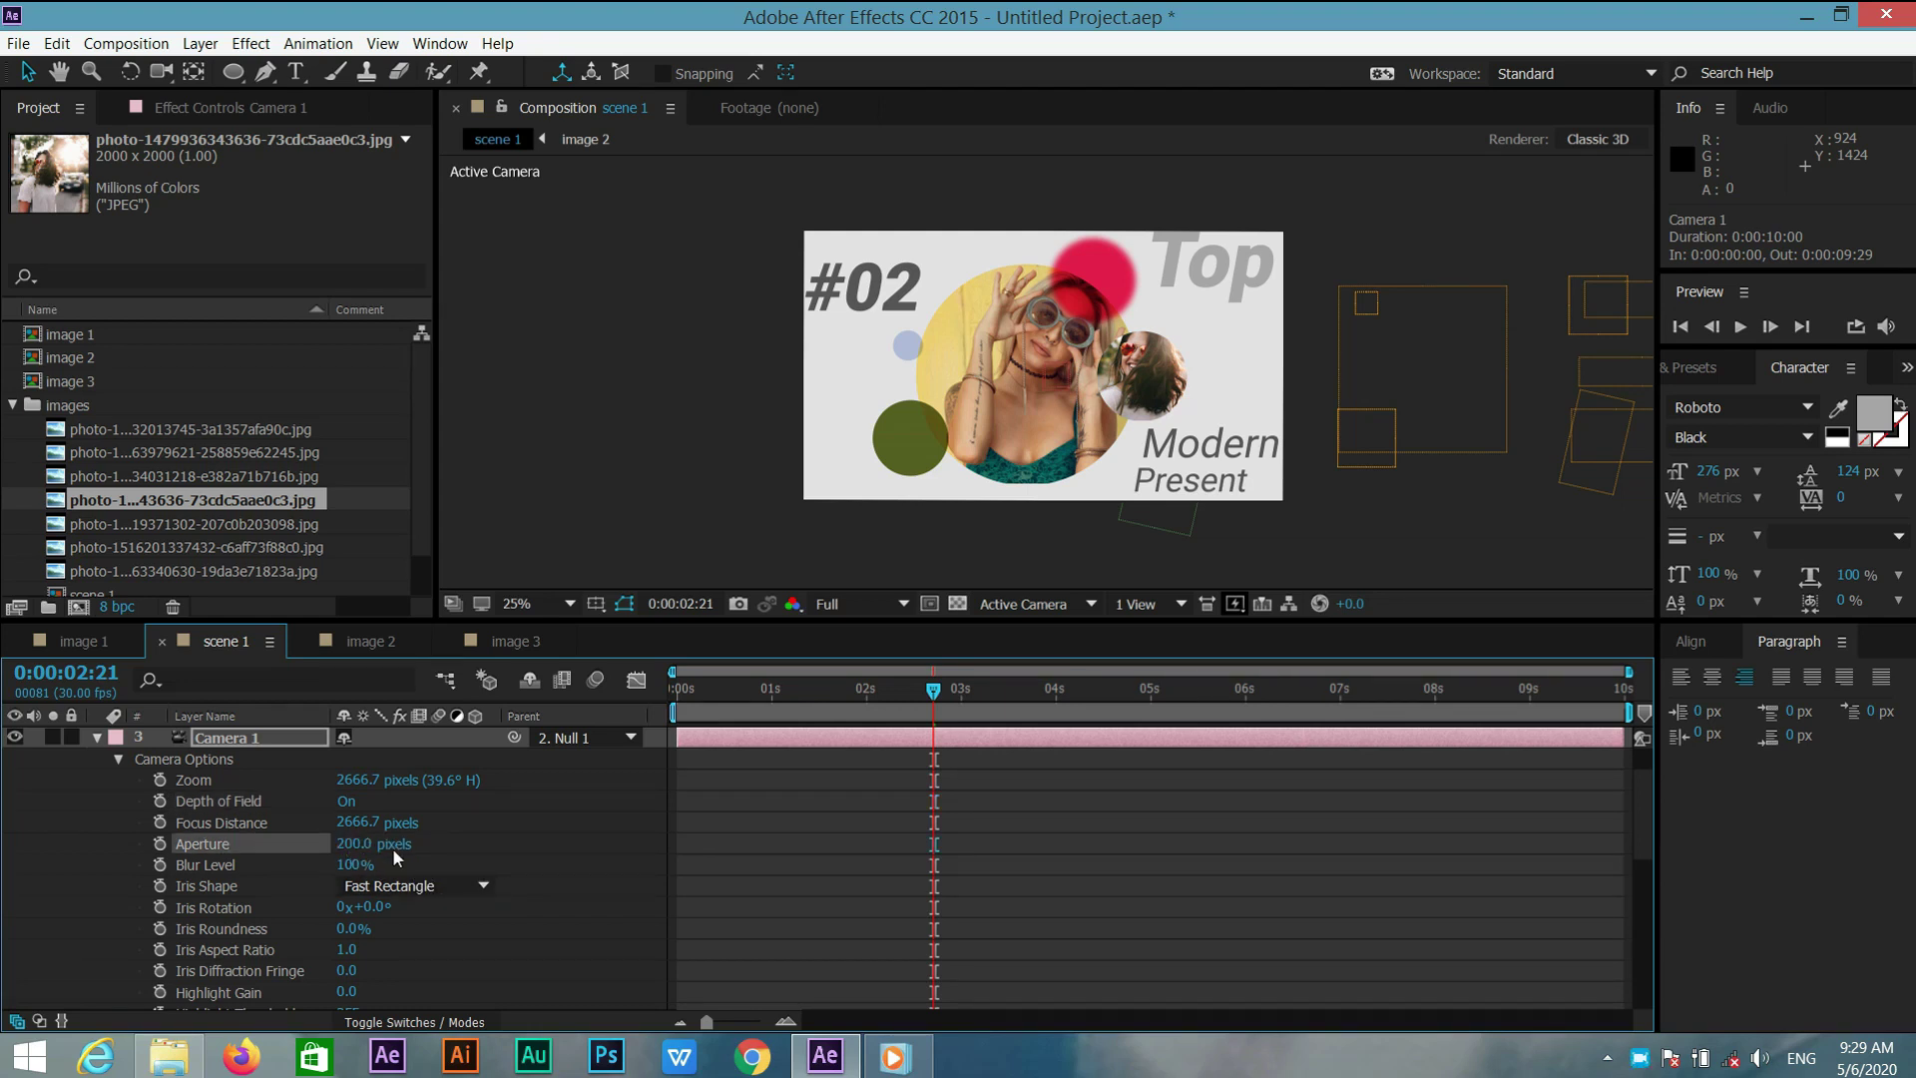
Turn on motion blur for all scene 1 layers from layer 4 through image 1 and for the composition, and preview the animation from the start
{"action": "scroll", "coordinate": [175, 806], "scroll_direction": "up", "scroll_amount": 3}
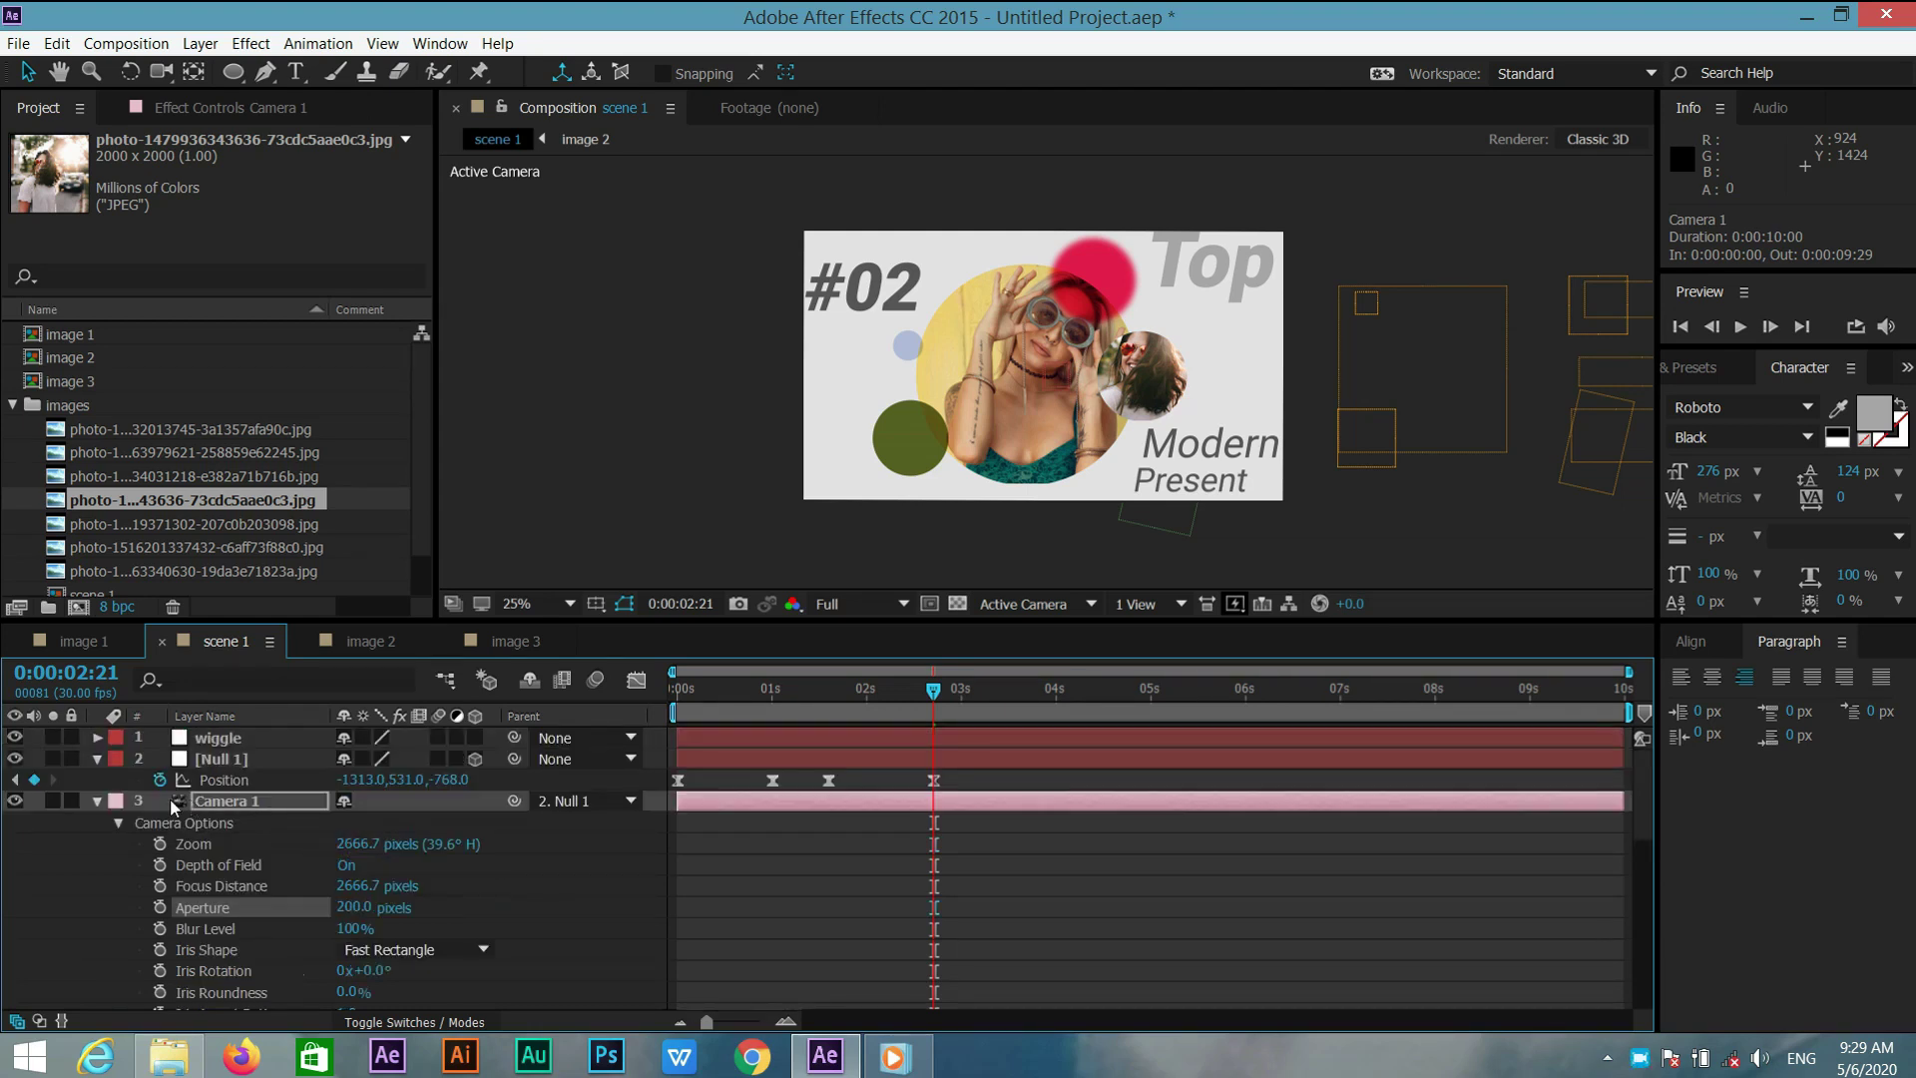
{"action": "left_click", "coordinate": [95, 802]}
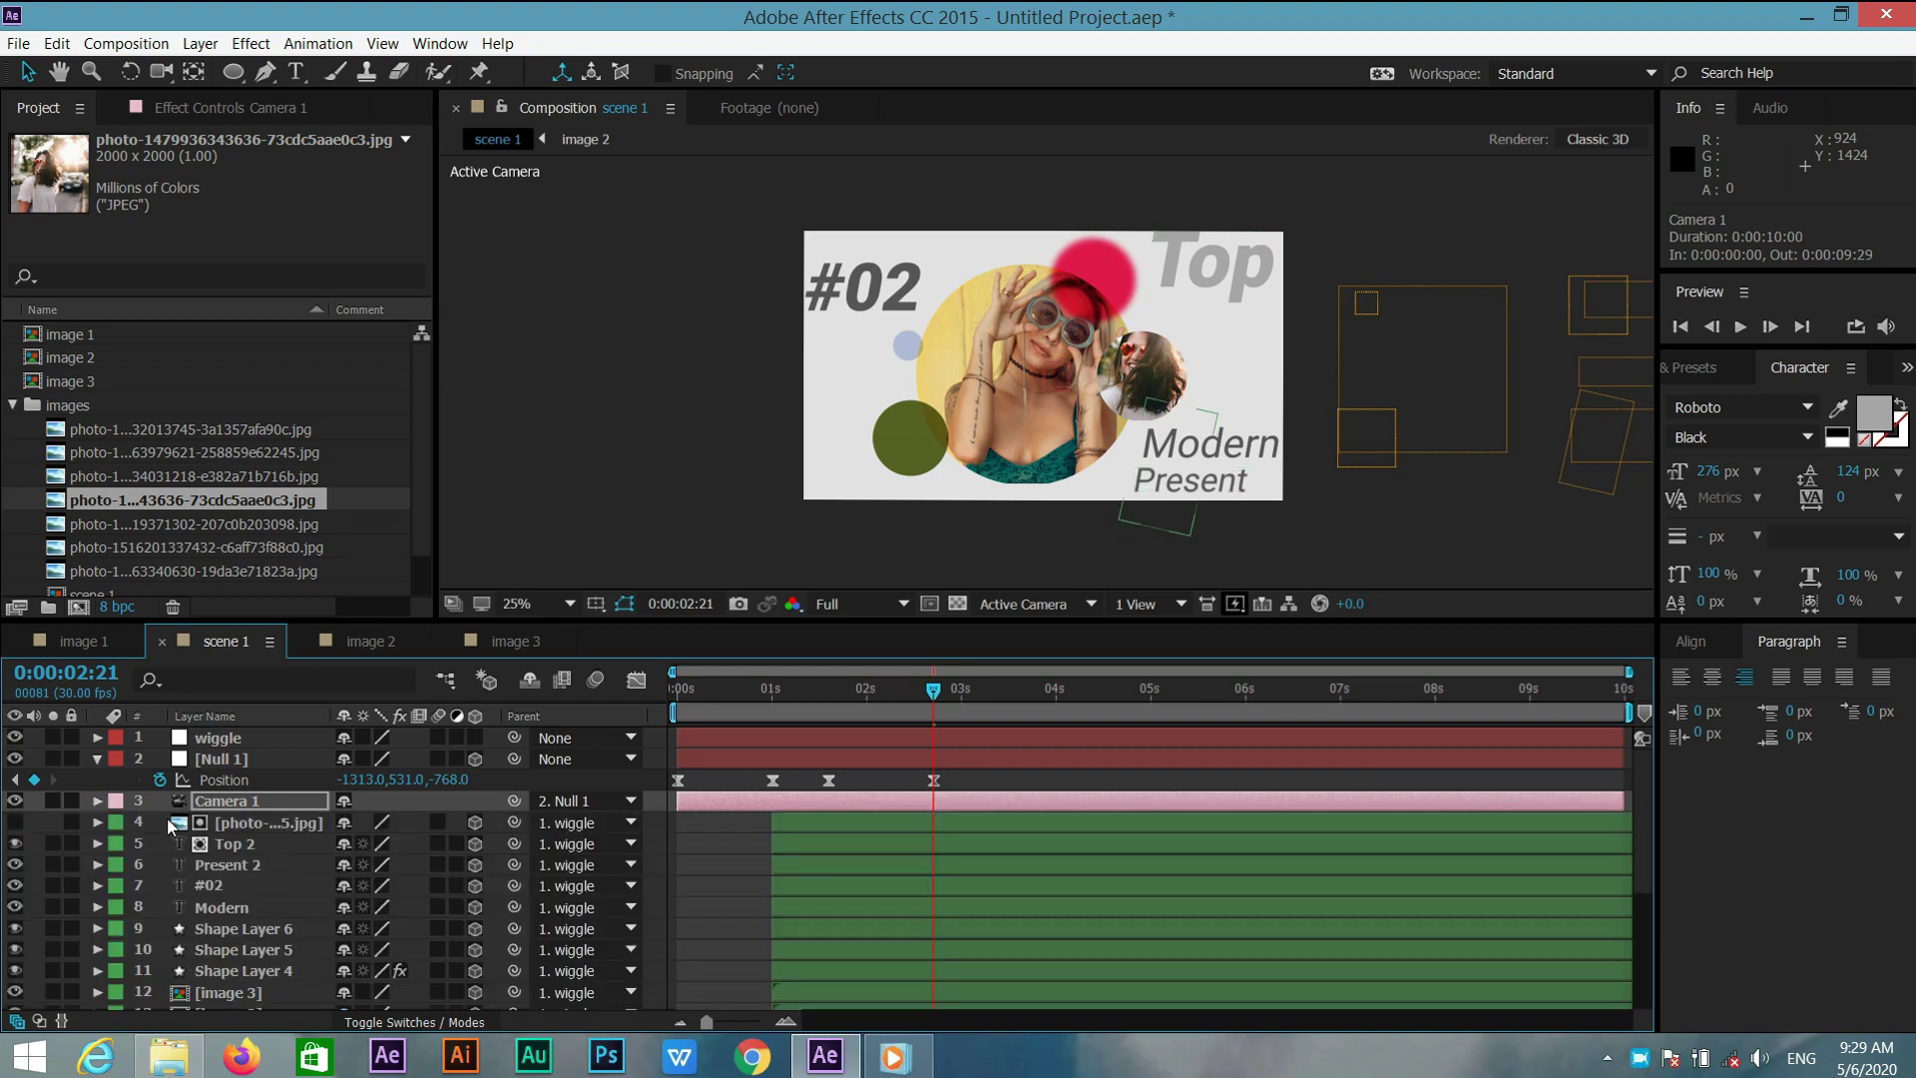
{"action": "left_click", "coordinate": [237, 816]}
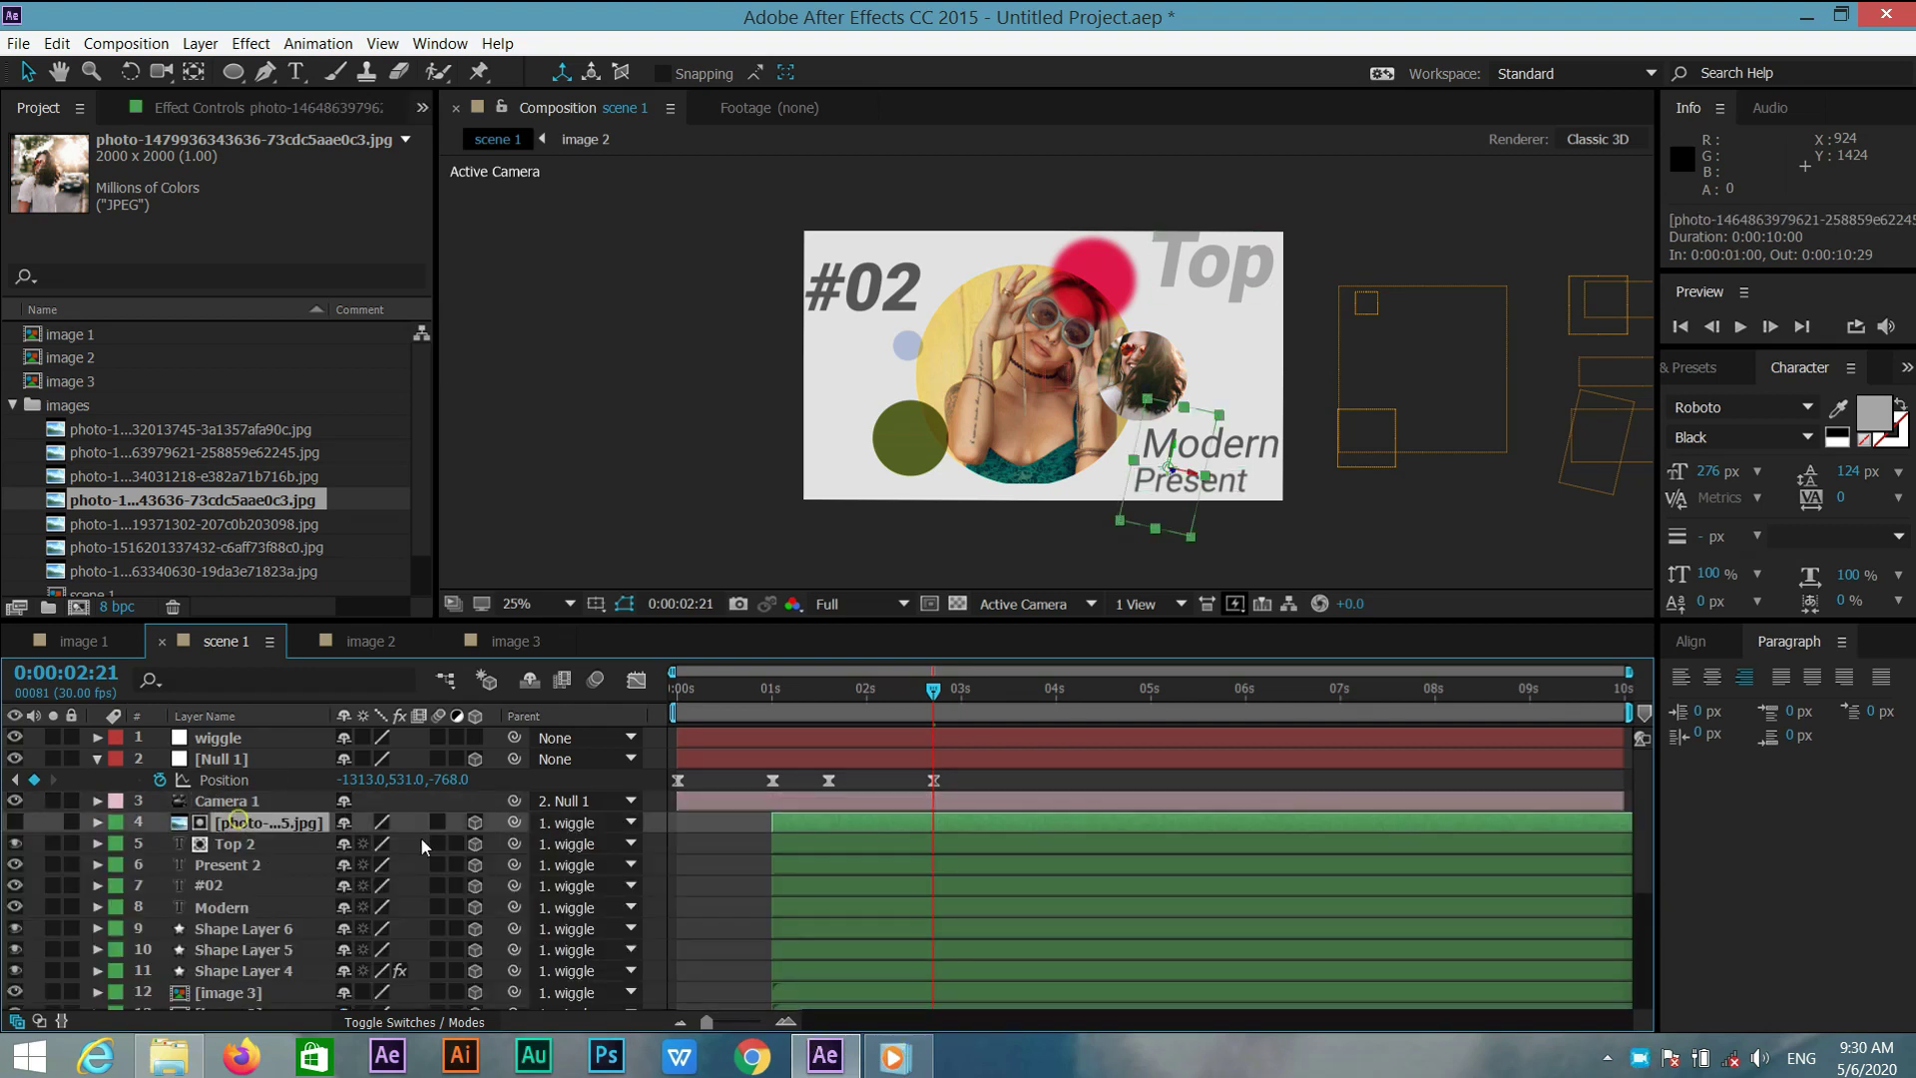
{"action": "scroll", "coordinate": [315, 846], "scroll_direction": "down", "scroll_amount": 10}
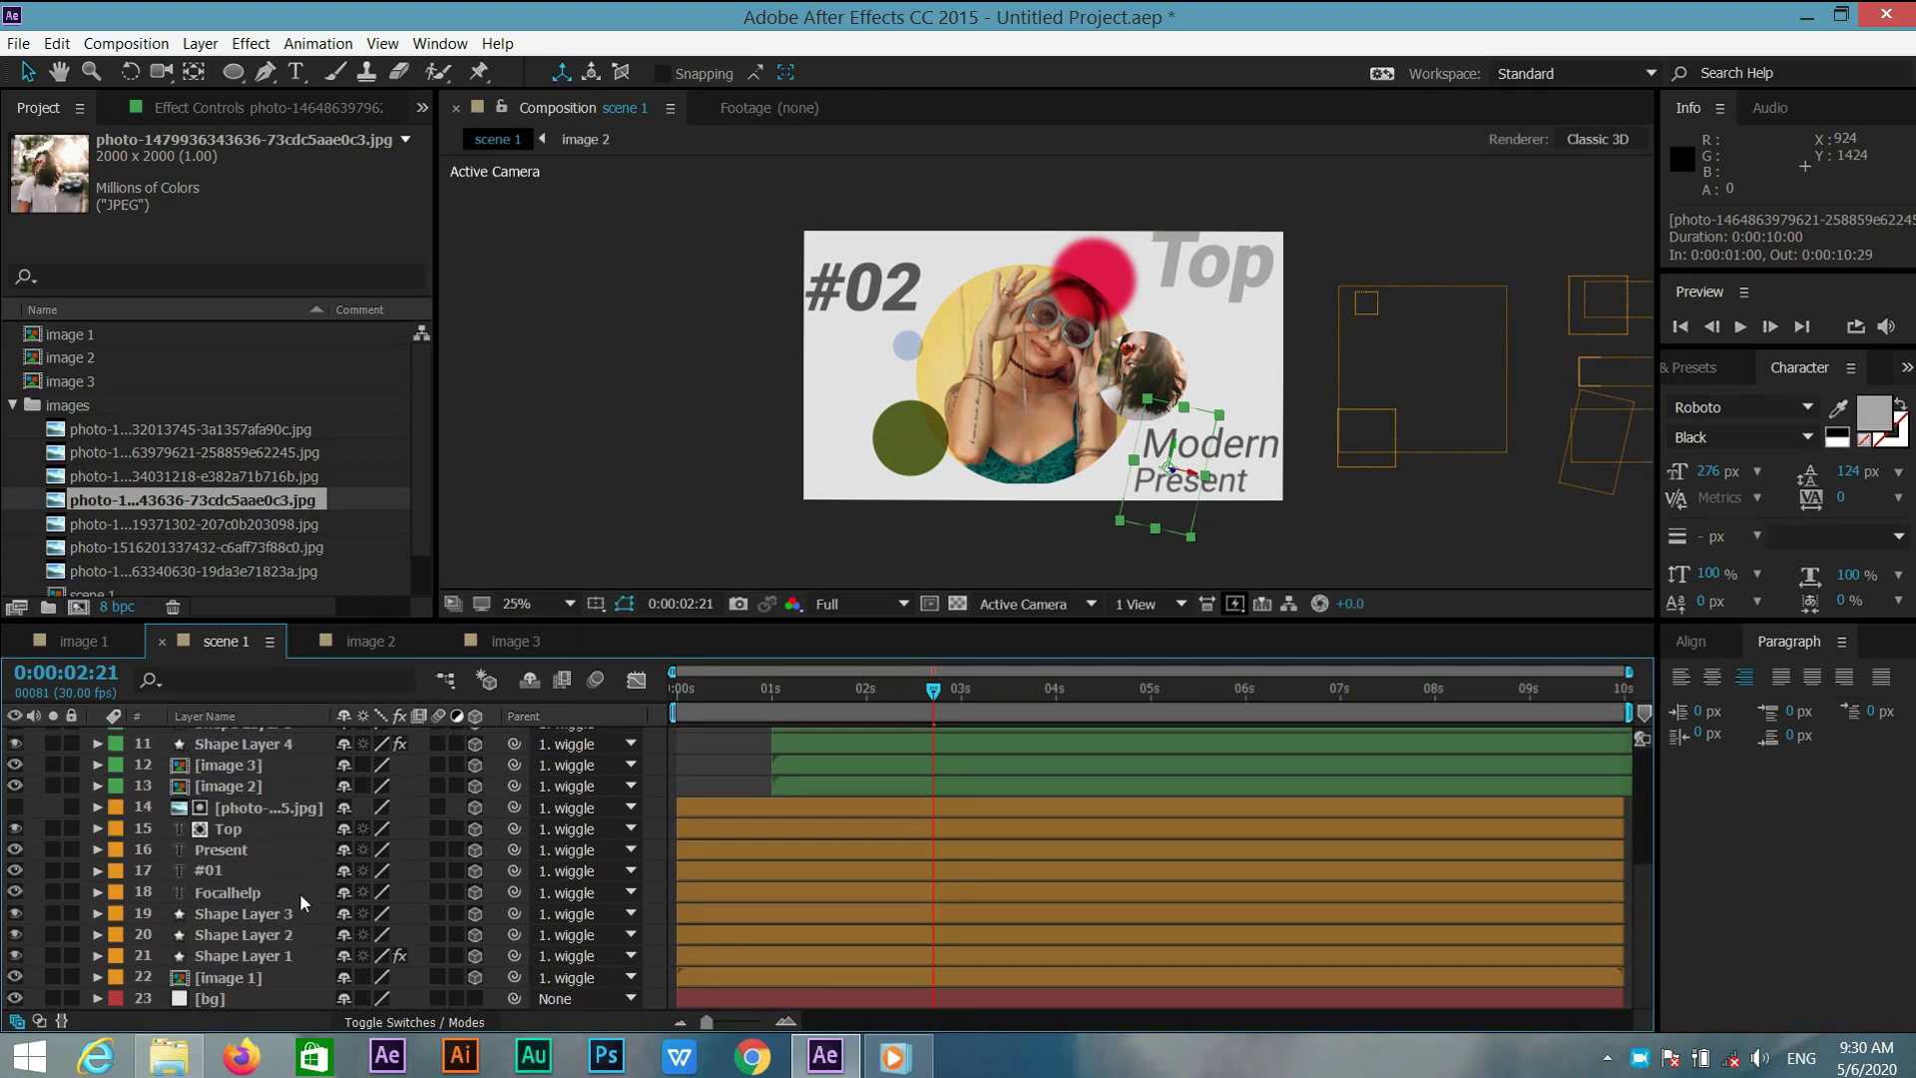
{"action": "left_click", "coordinate": [273, 978], "text": "shift"}
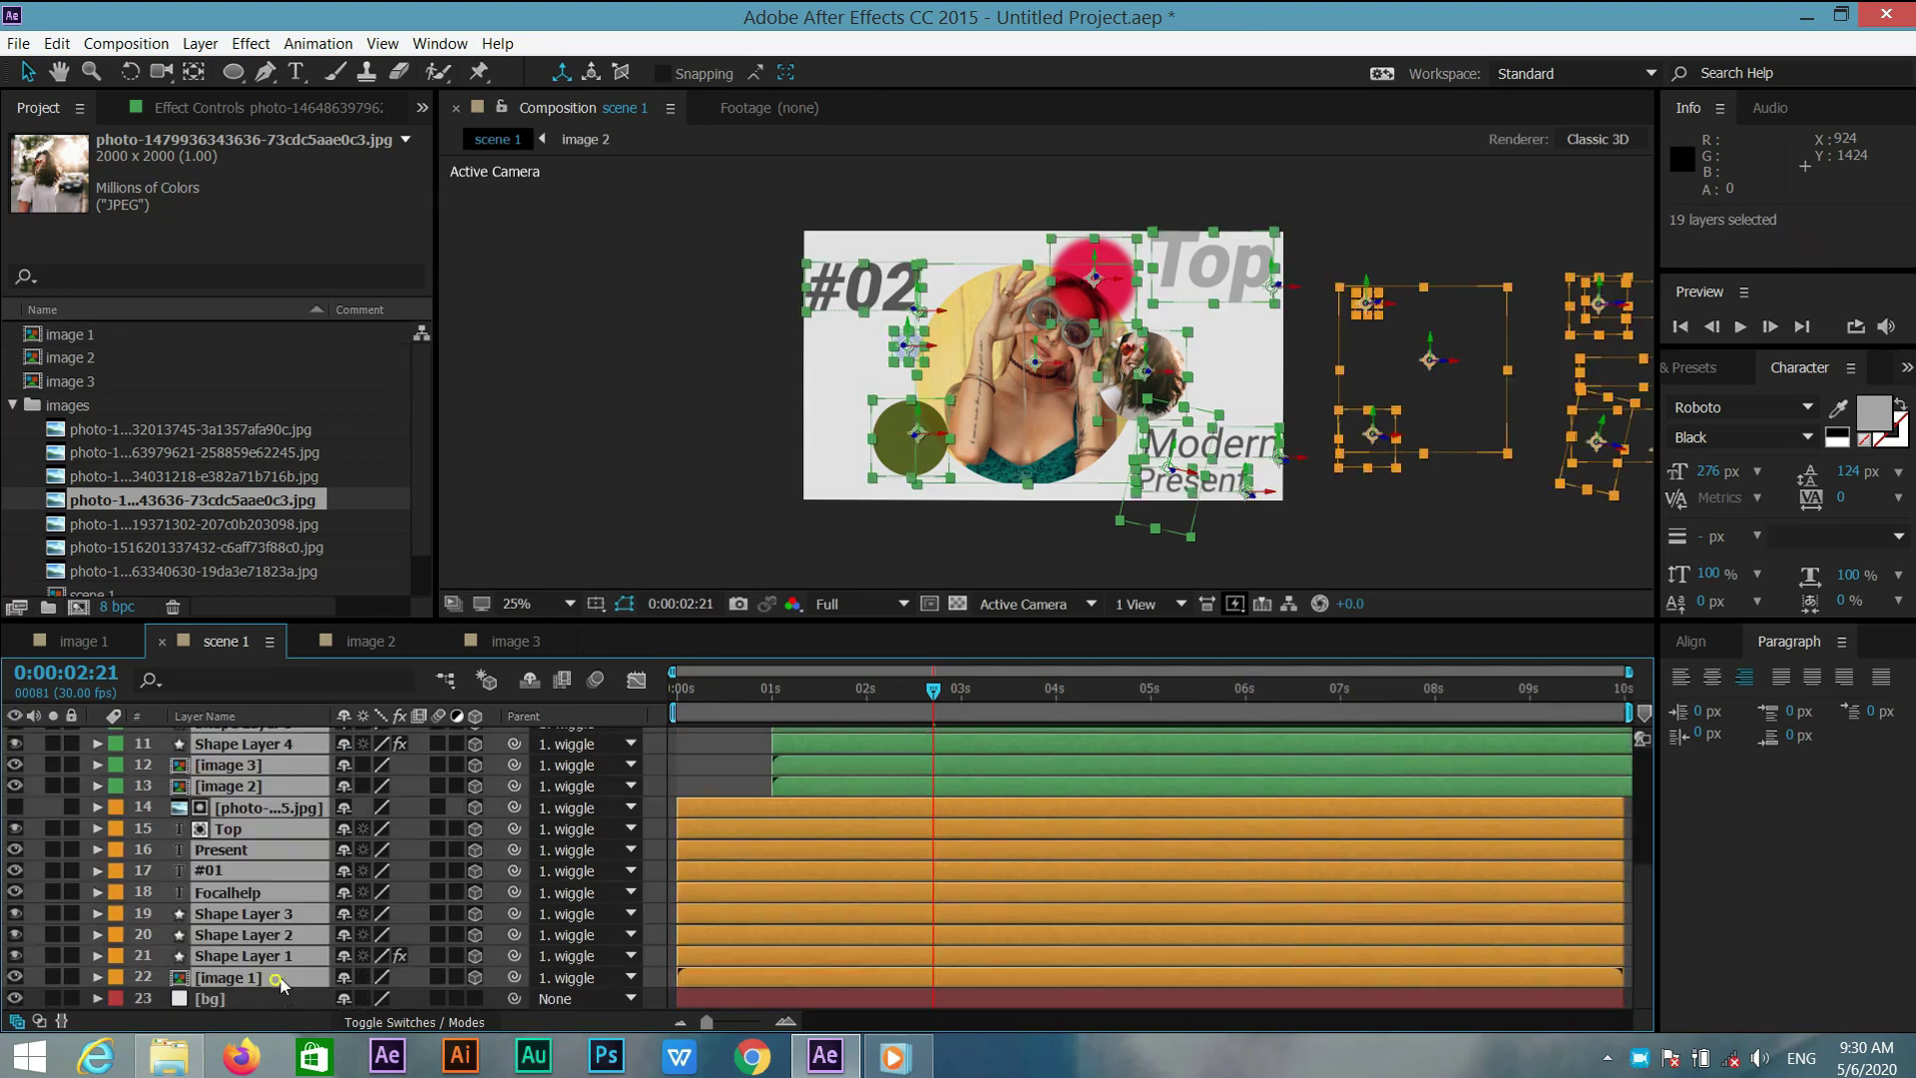
{"action": "left_click", "coordinate": [441, 979]}
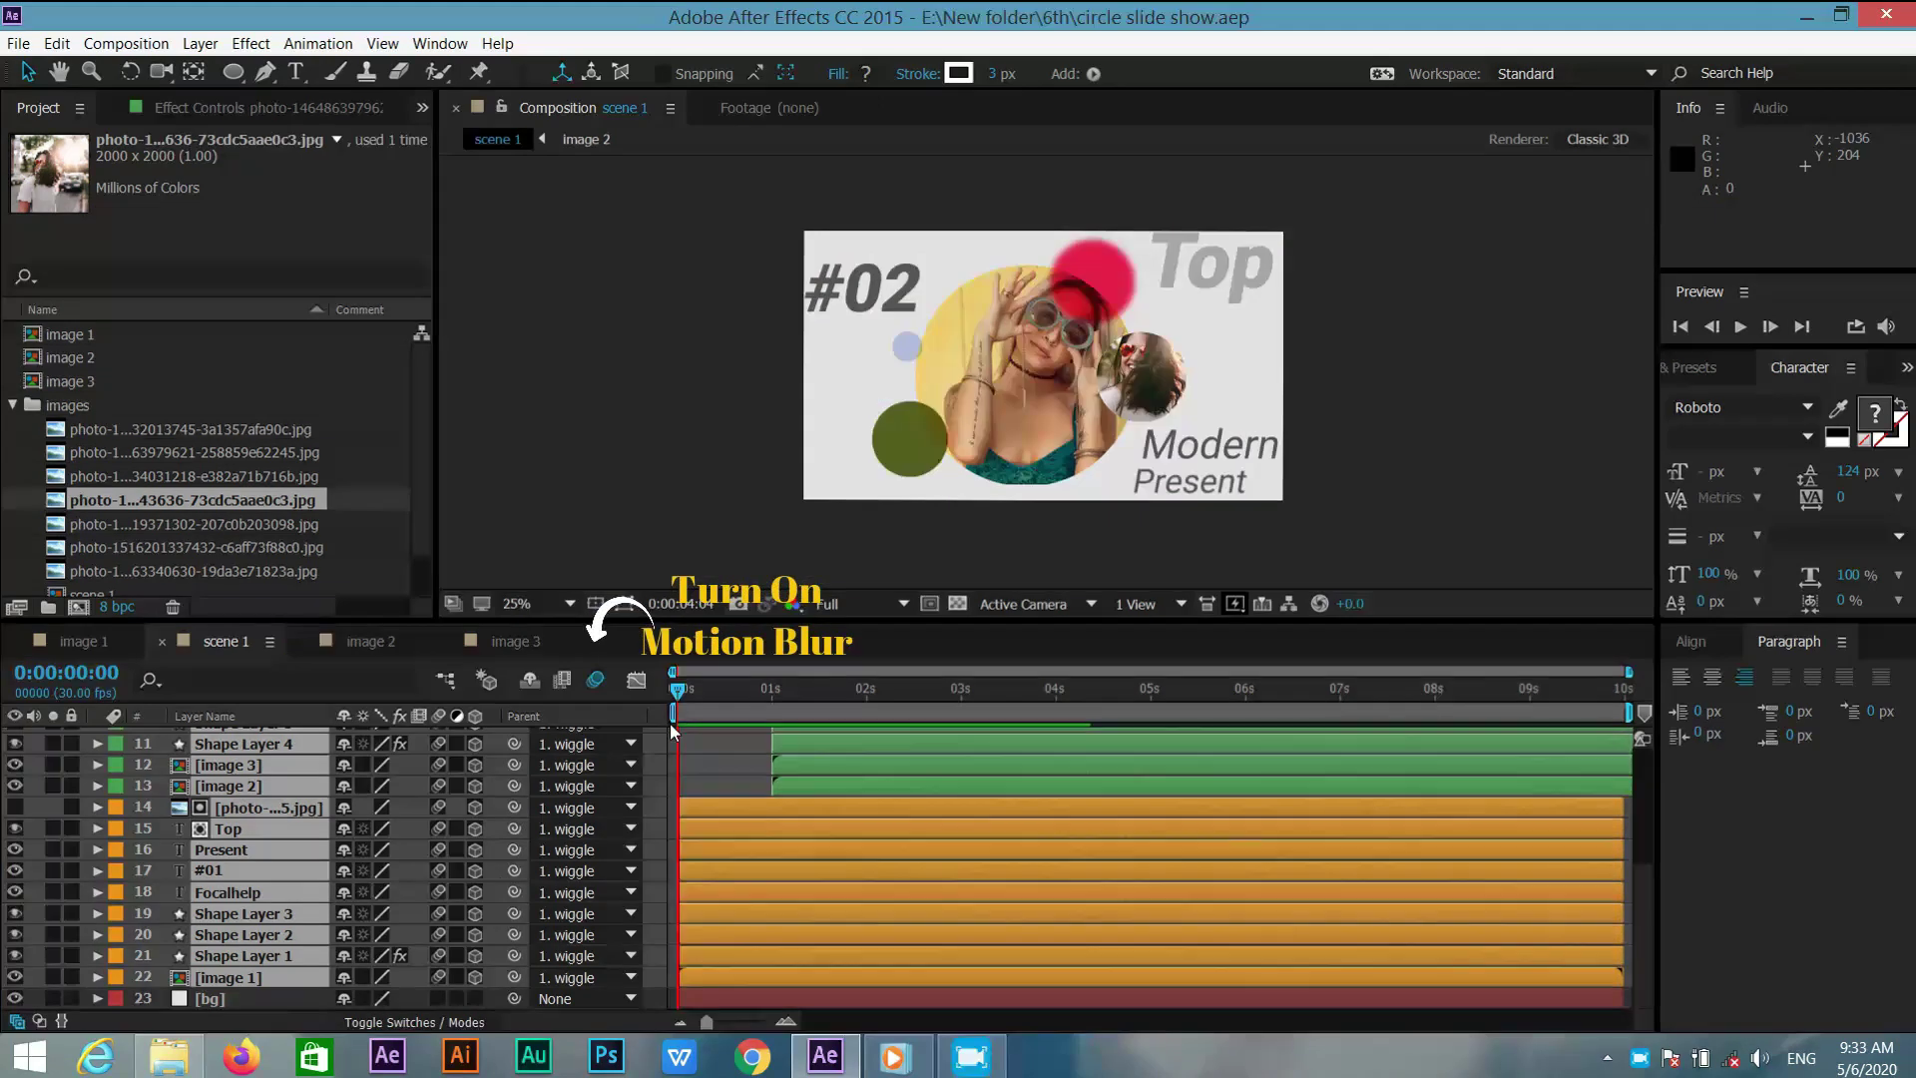
{"action": "key", "text": "space"}
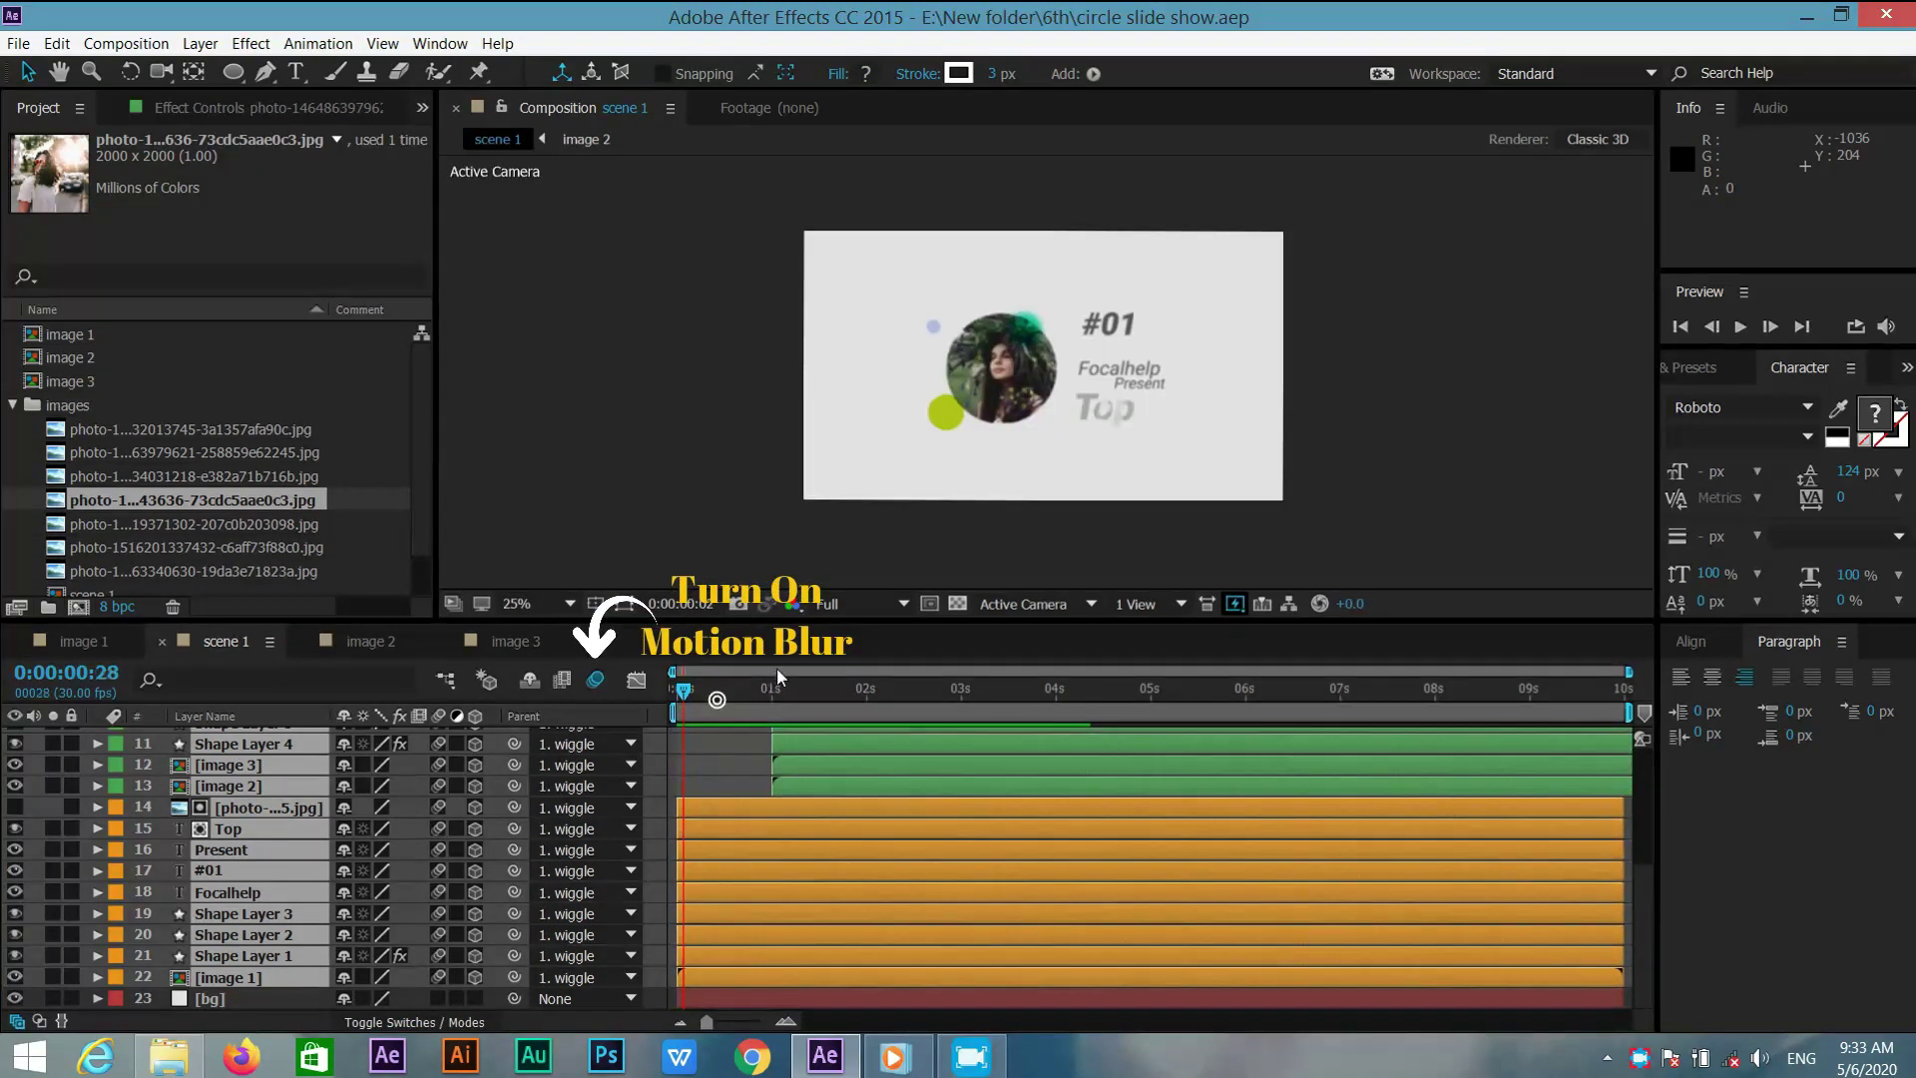
{"action": "key", "text": "space"}
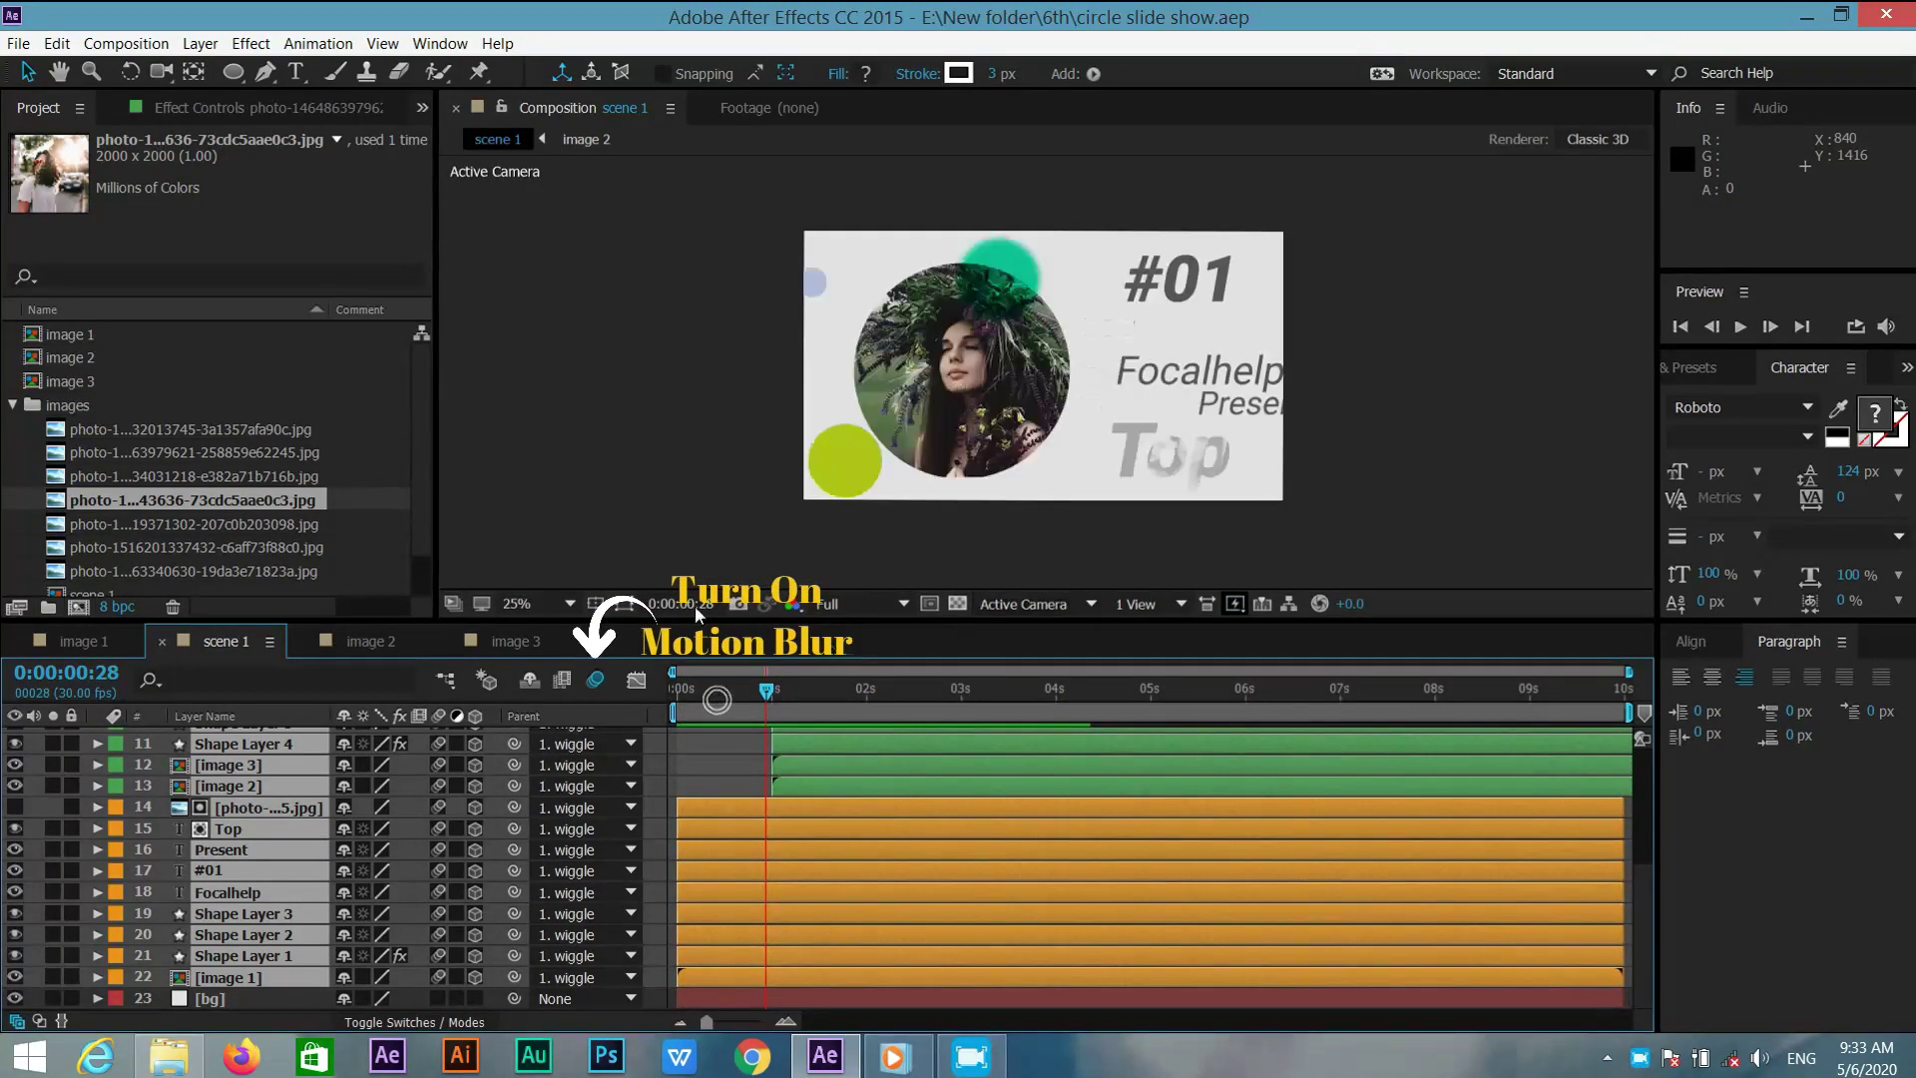